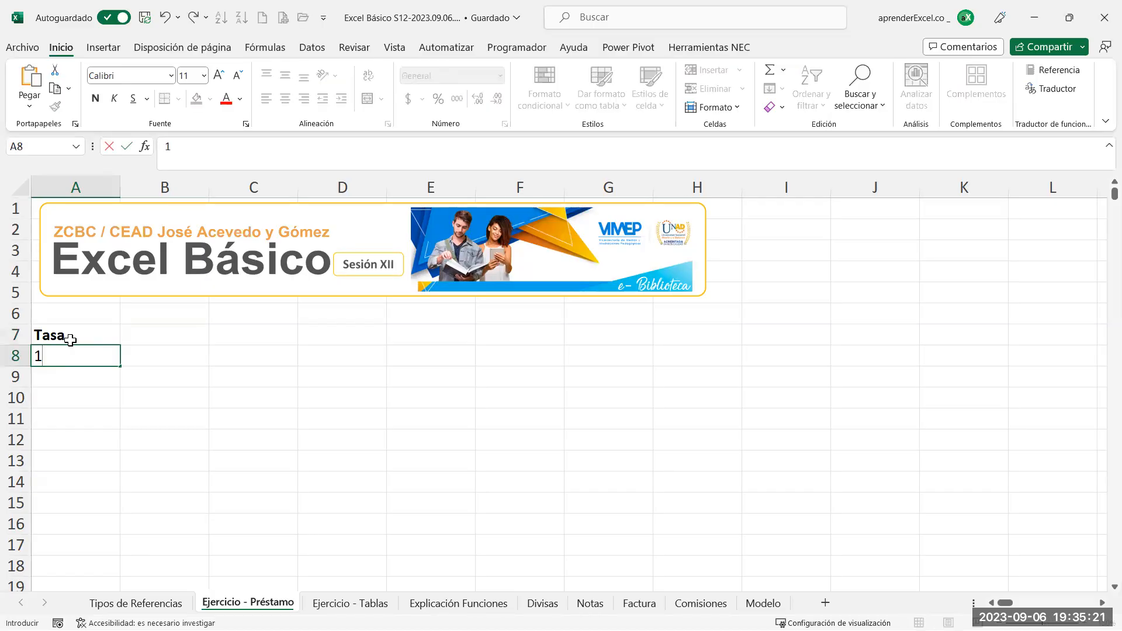
Enter a rate of 22% in cell A8 under the Tasa heading
key("BackSpace")
type("22%")
key("Return")
key("Return")
key("Return")
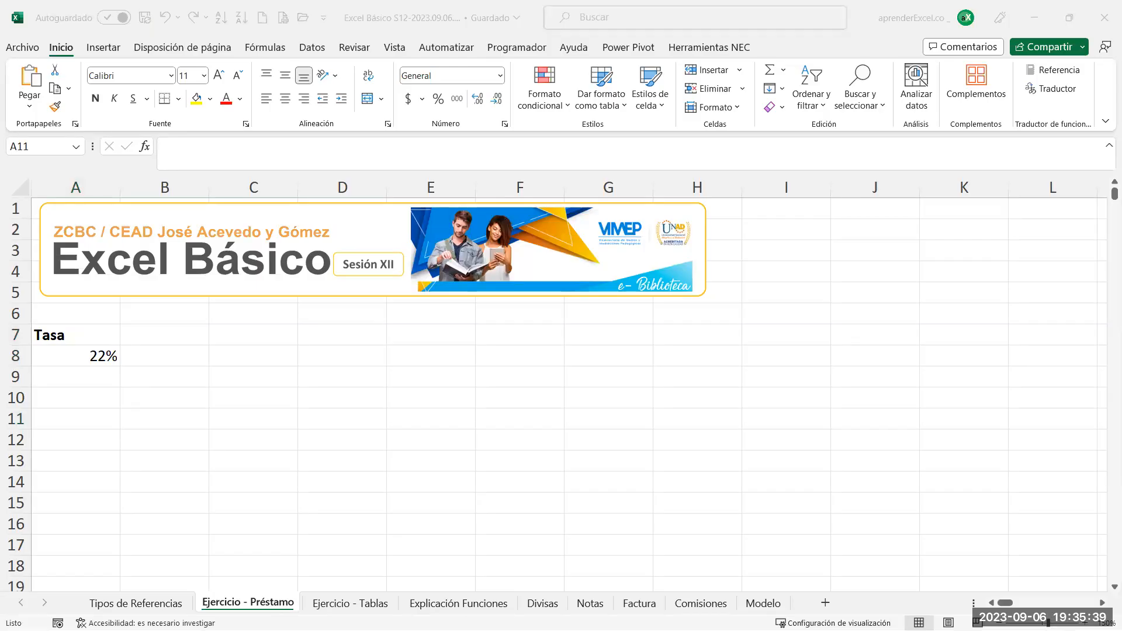
Enter the label "Capital" in cell A11
left_click(77, 440)
left_click(77, 441)
left_click(86, 417)
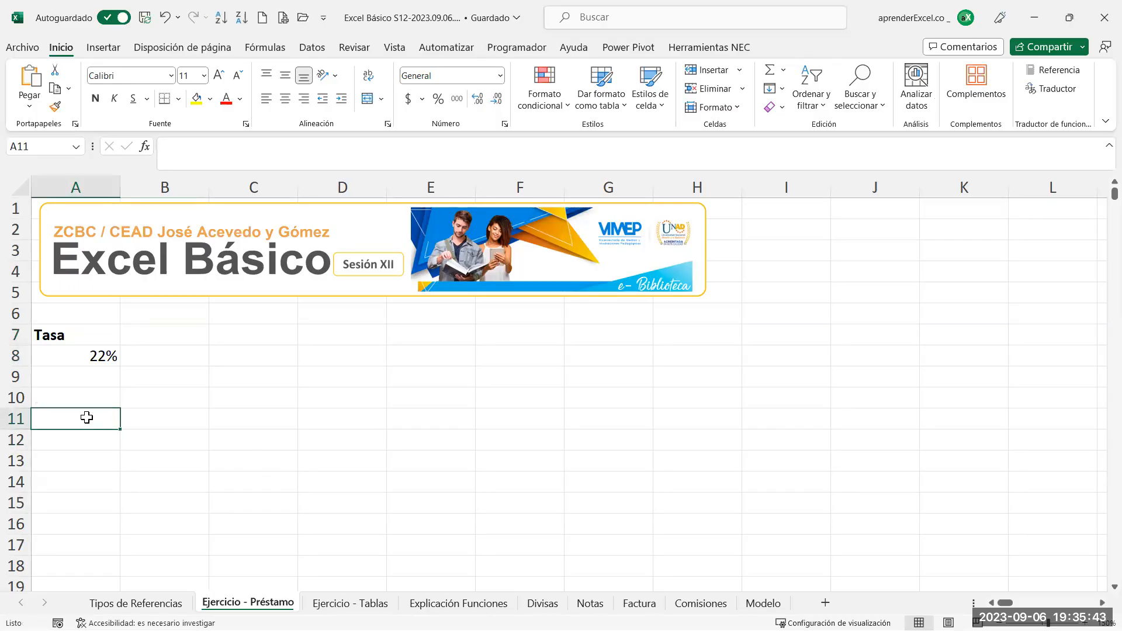
type("Caout")
key("BackSpace")
key("BackSpace")
key("BackSpace")
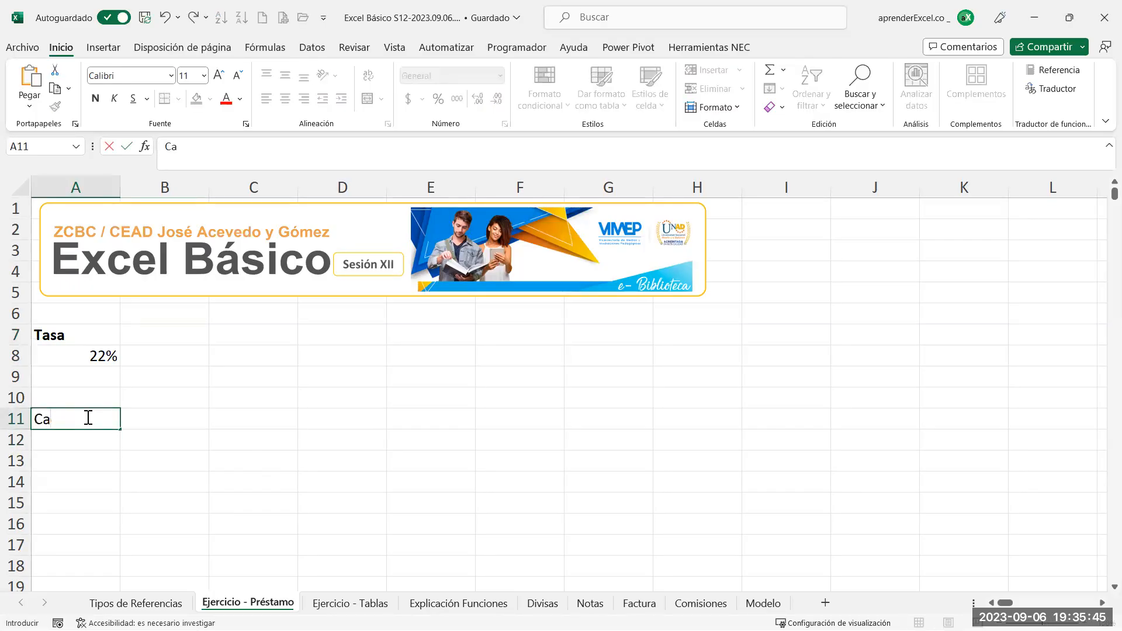
type("pital")
key("Return")
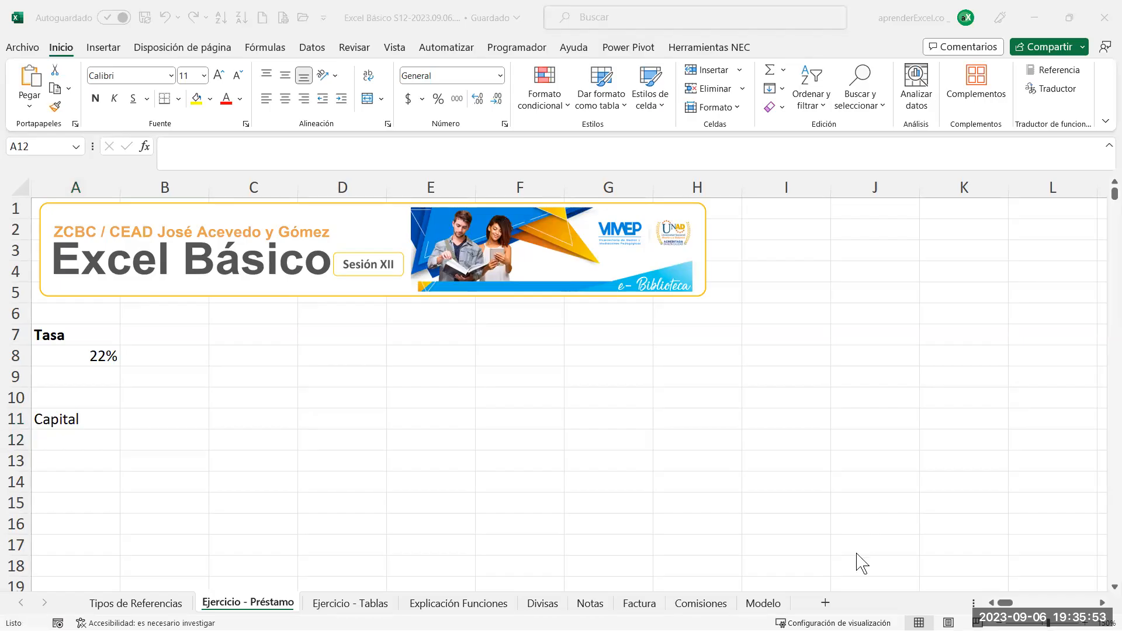
Enter the label "Periodos" in cell C9
left_click(192, 363)
left_click(225, 377)
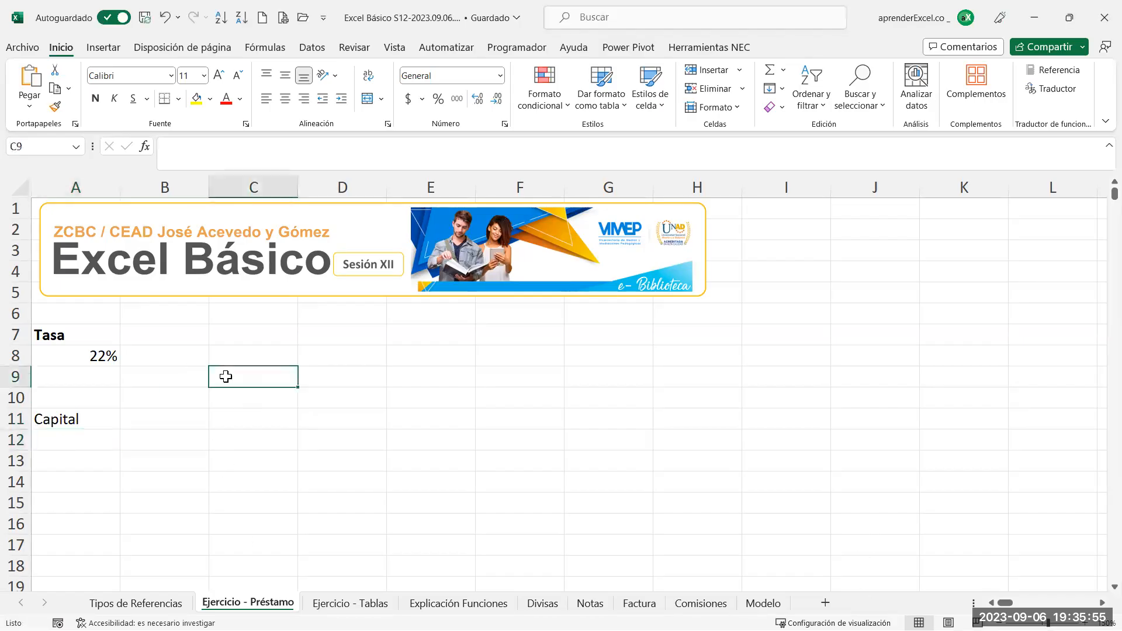
type("Pe")
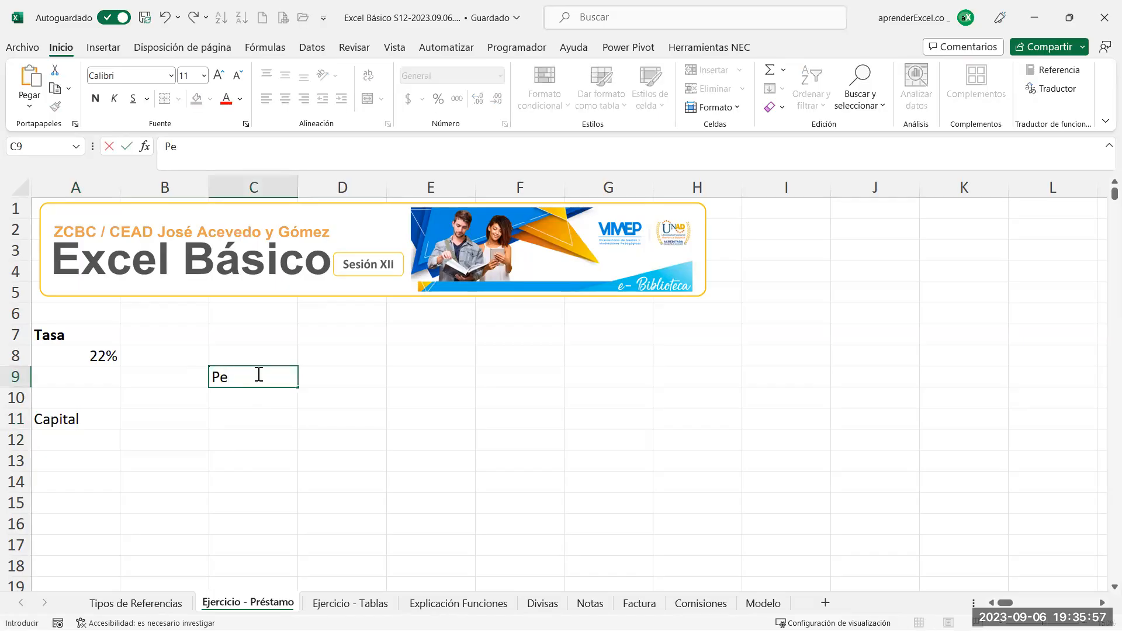
type("riodos")
Enter 500000 in B11 and 1000000 in B12, and apply the thousands-separator number format to both cells
left_click(145, 423)
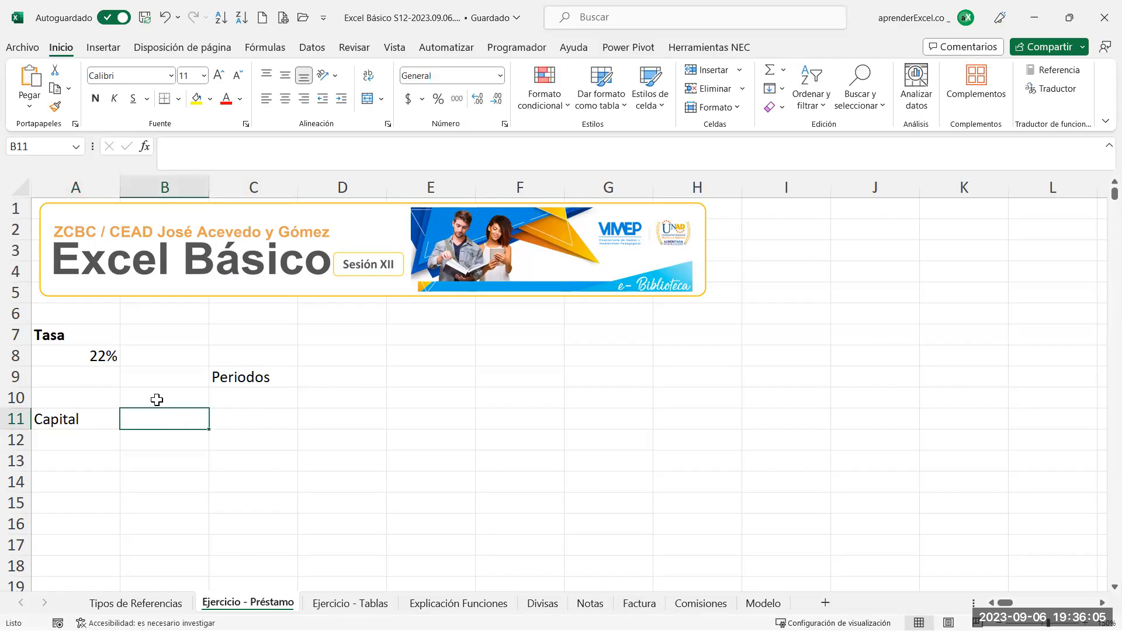
type("500")
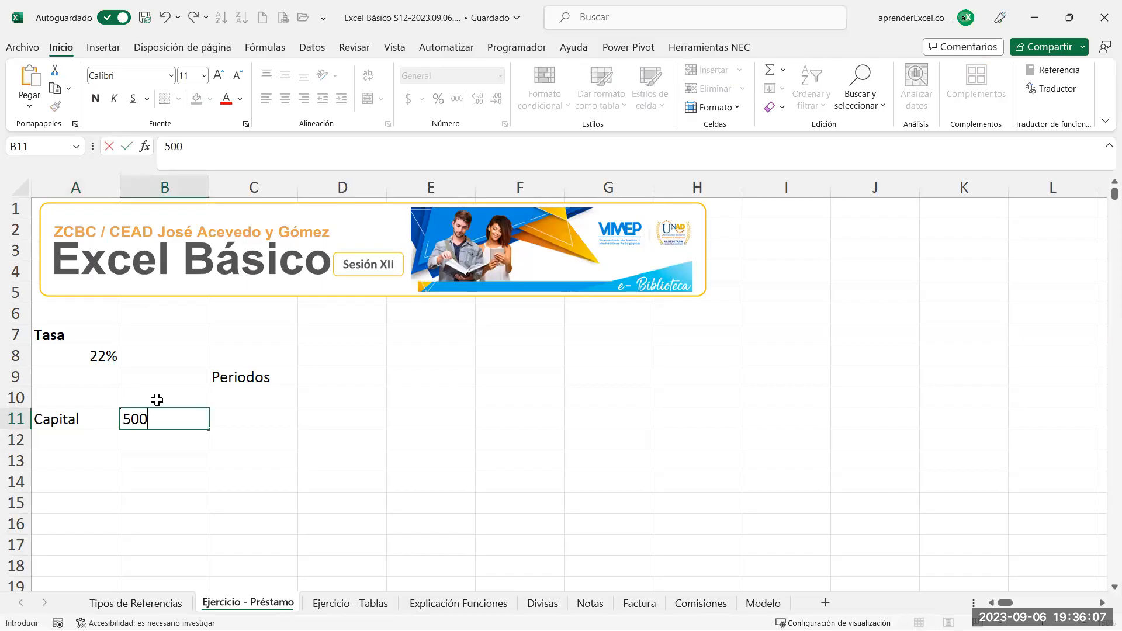
type("000")
key("Return")
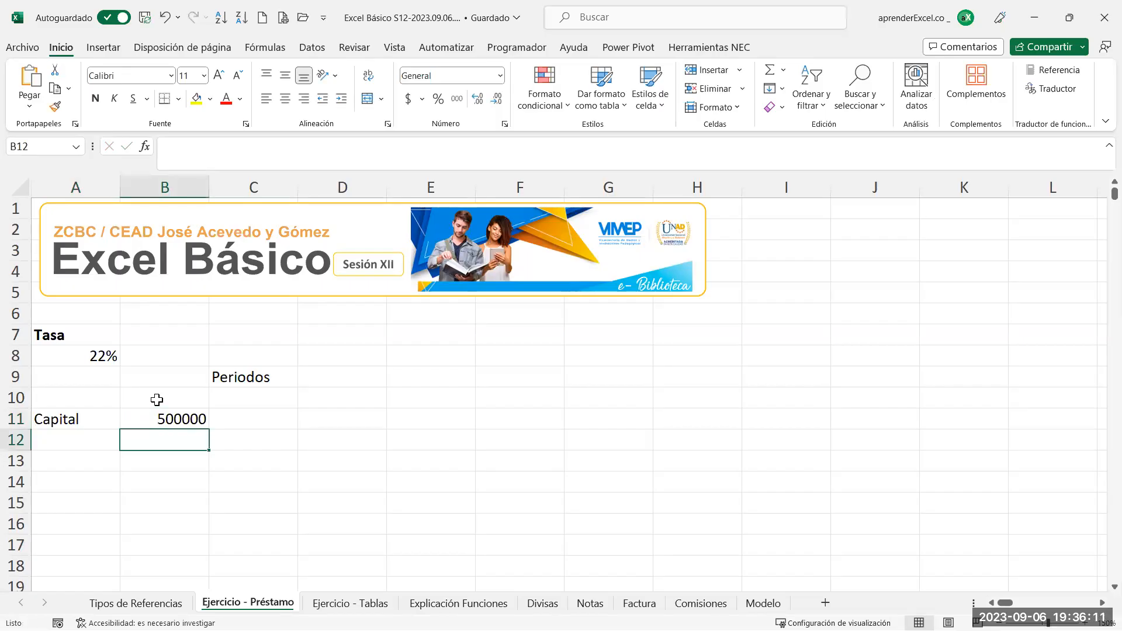
type("1")
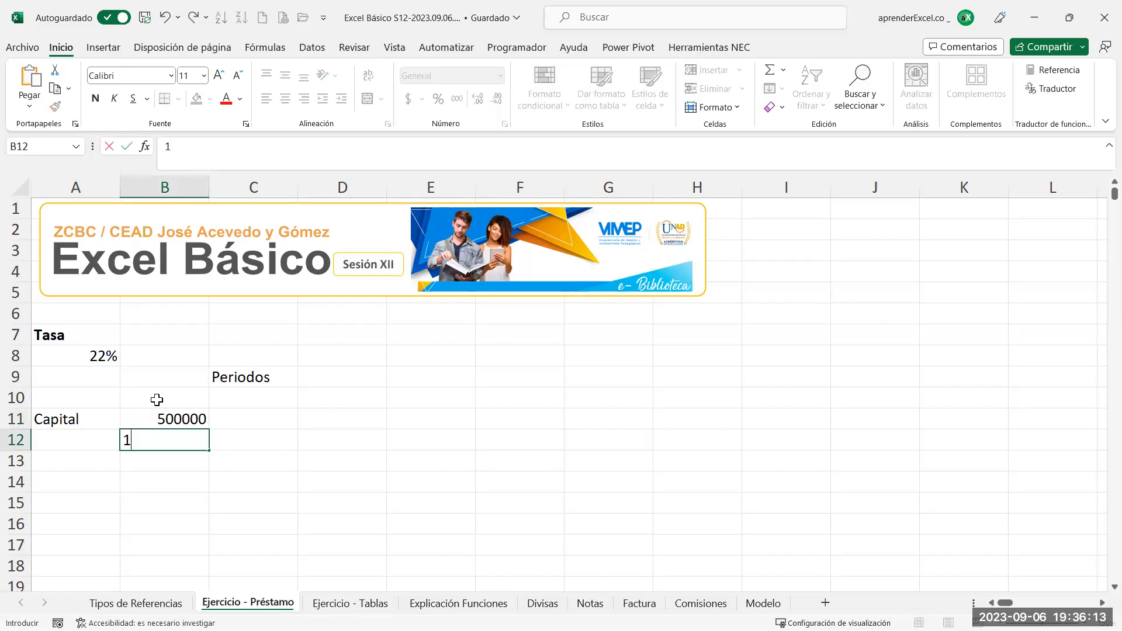
type("000000")
key("Return")
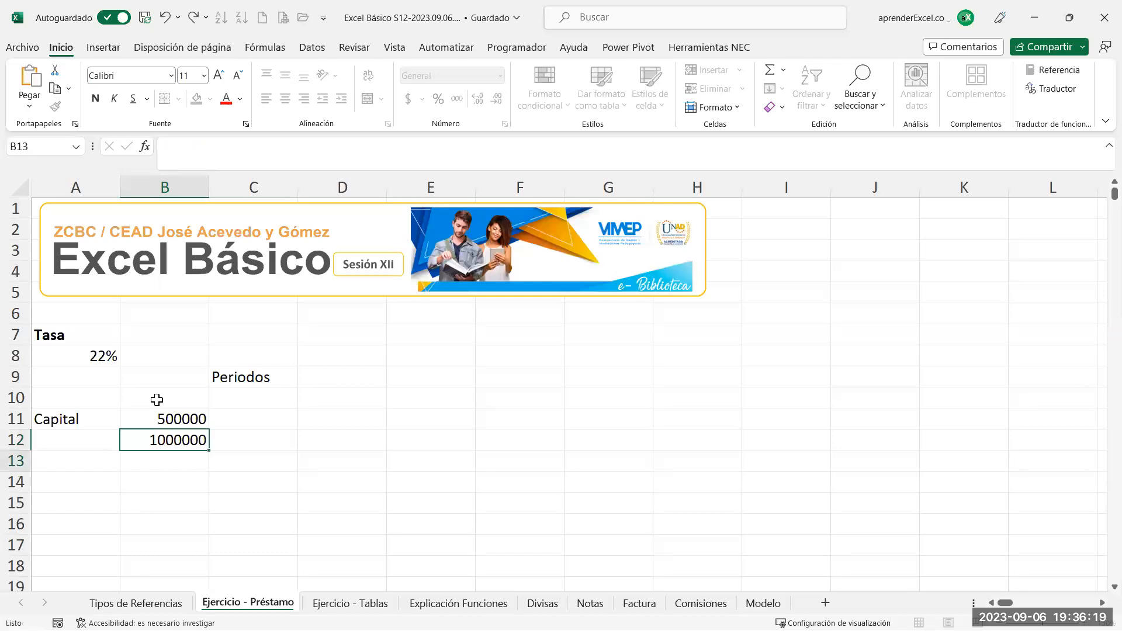
left_click_drag(170, 419, 170, 439)
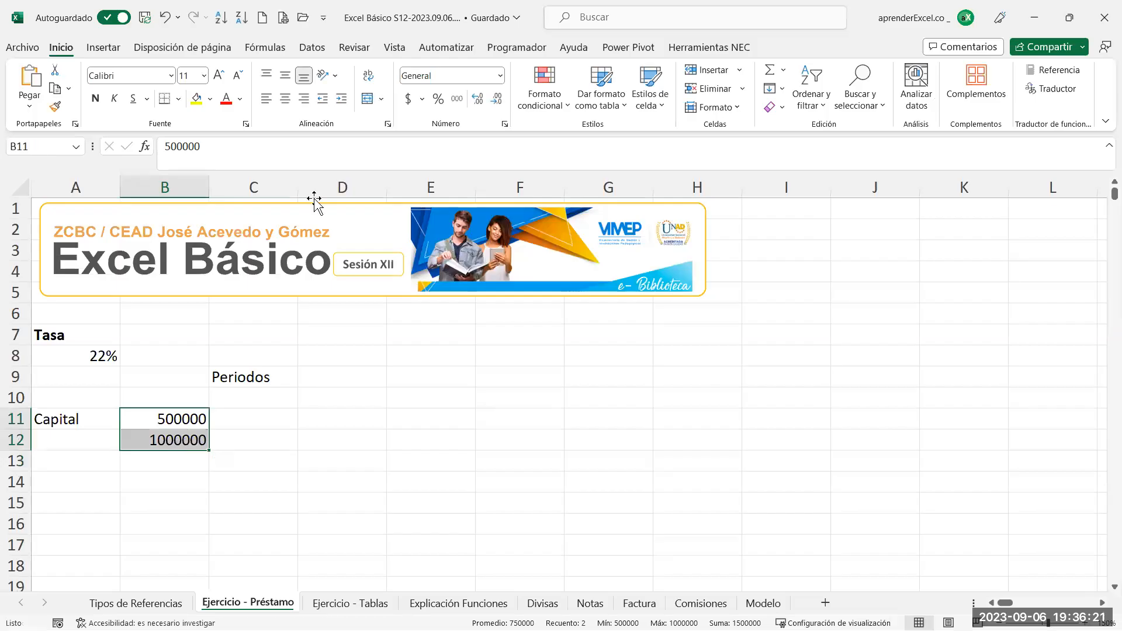
left_click(457, 99)
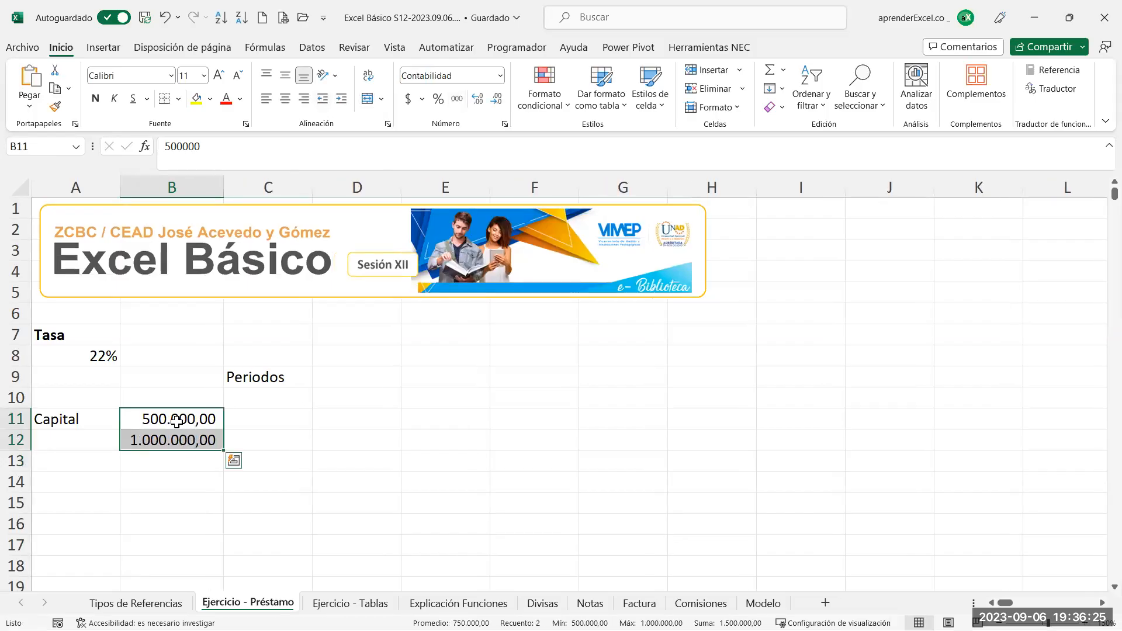
Extend the capital series from B11:B12 down to 5.000.000,00 in B20, and collapse the ribbon
scroll(164, 441, "down", 2)
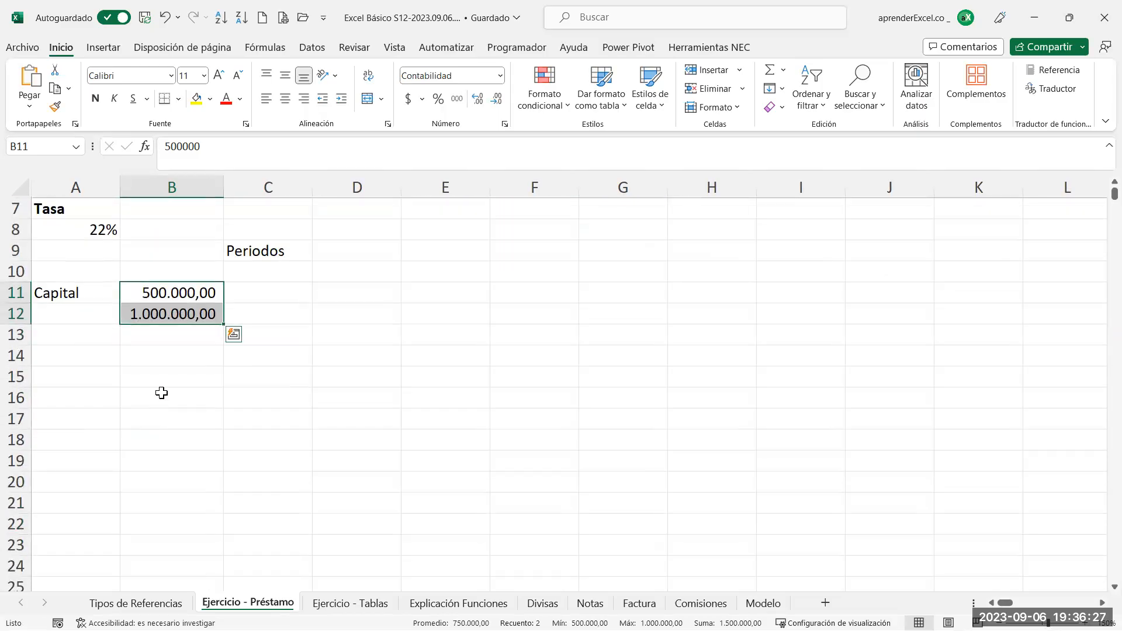
left_click_drag(228, 327, 223, 491)
scroll(273, 417, "up", 2)
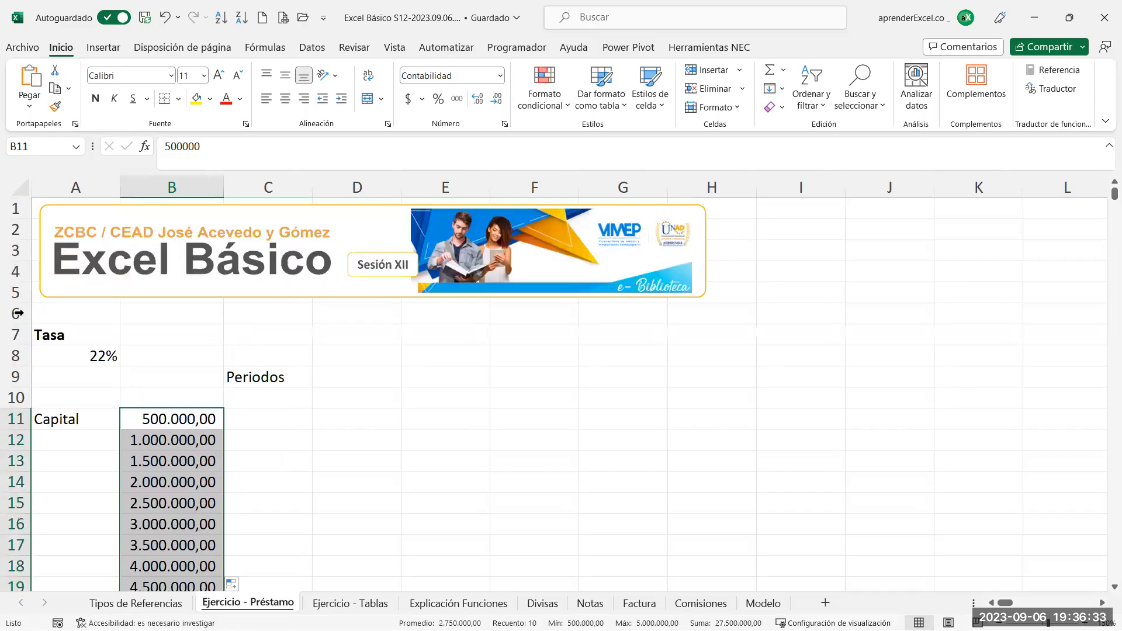
double_click(57, 48)
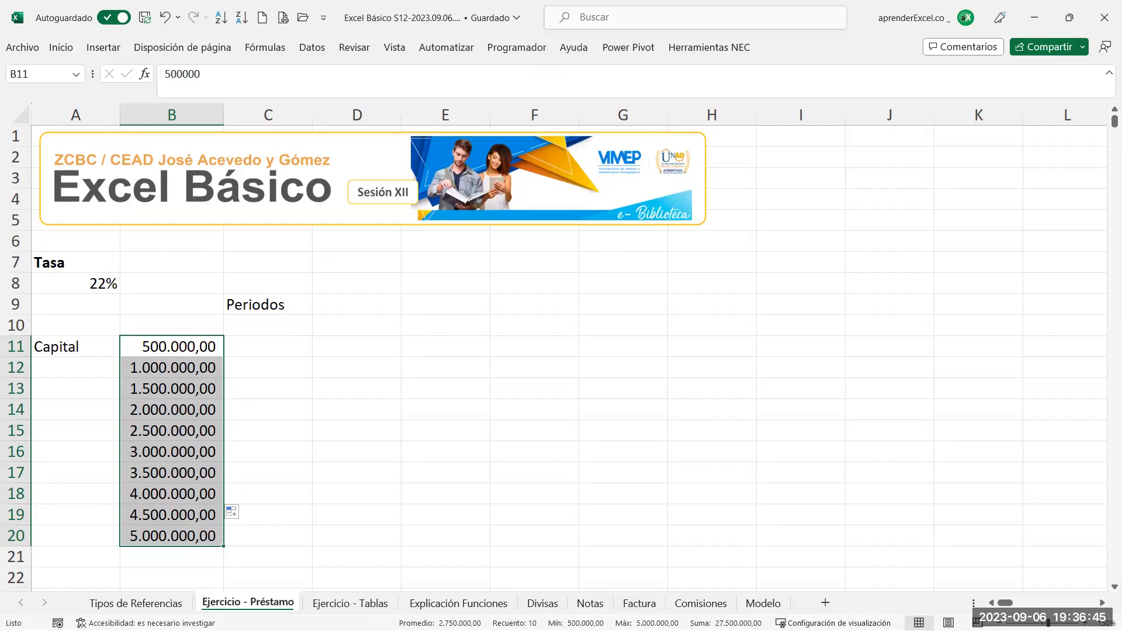
Change the heading in cell C9 to "Periodos (meses)"
left_click(265, 325)
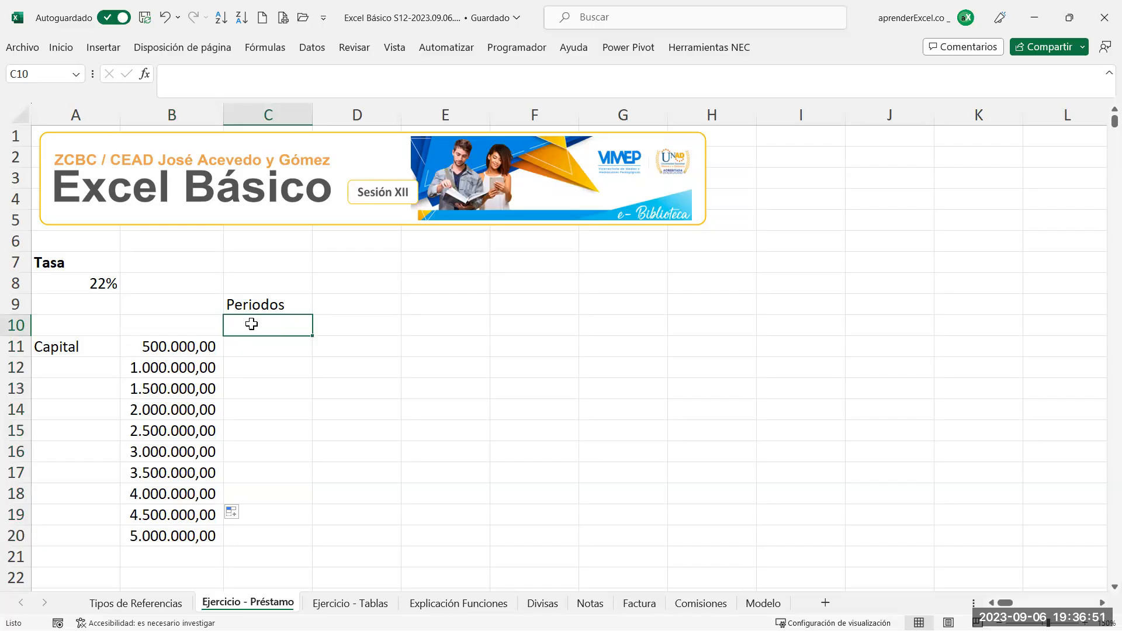
left_click(293, 302)
left_click(180, 77)
type("(mee")
key("BackSpace")
type("ses)")
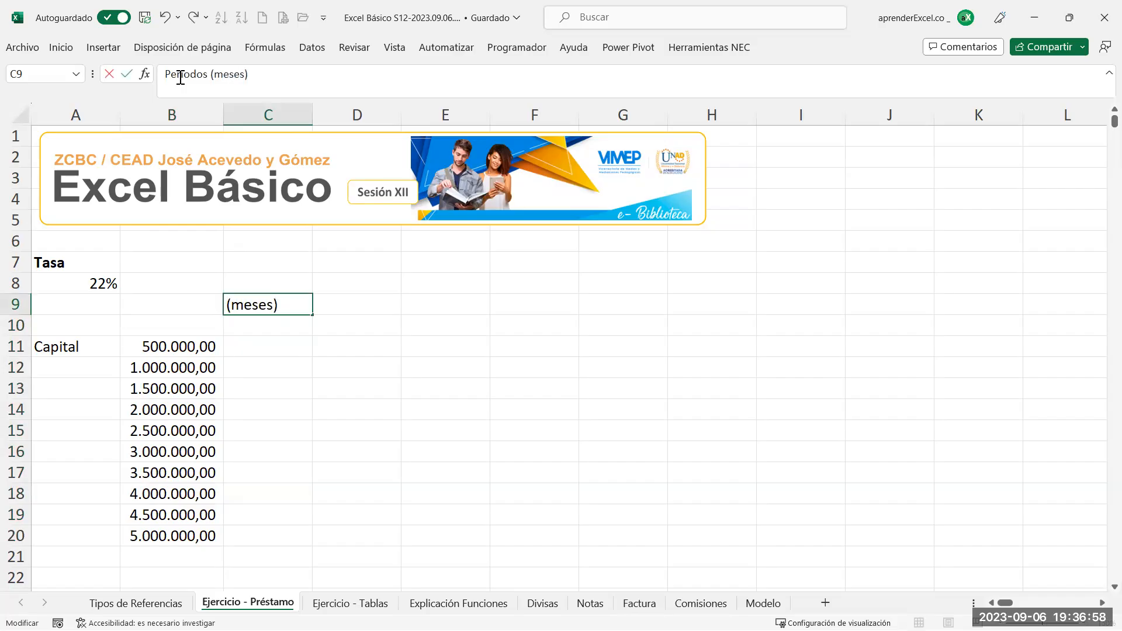
key("Return")
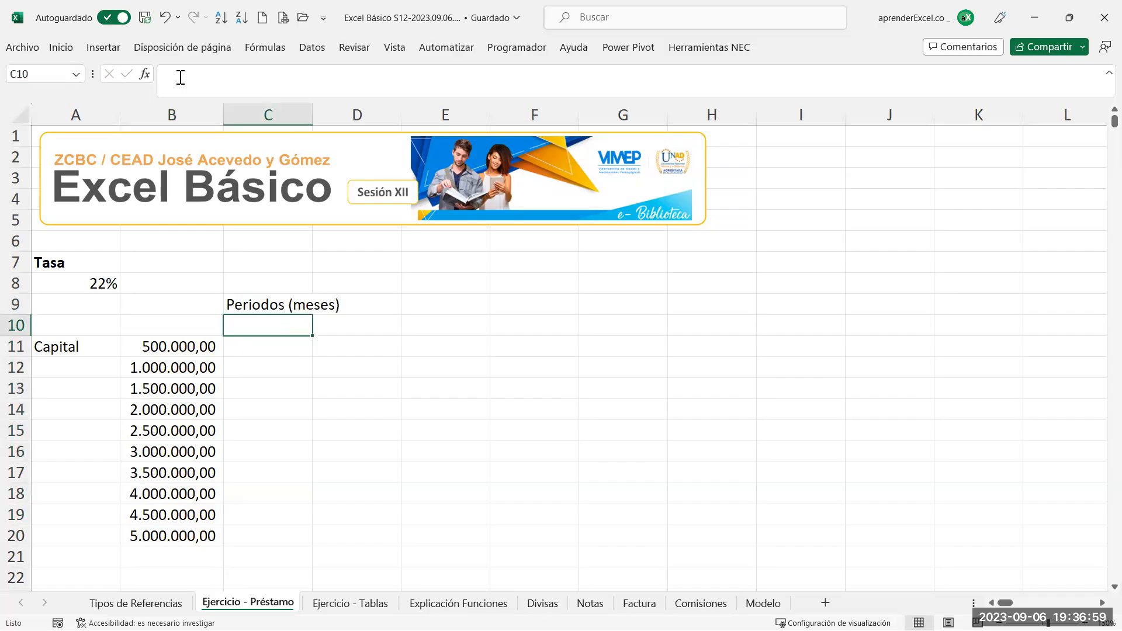
Enter 6 in C10 and 12 in D10, extend the series across to 60 in L10, and narrow column A
type("6")
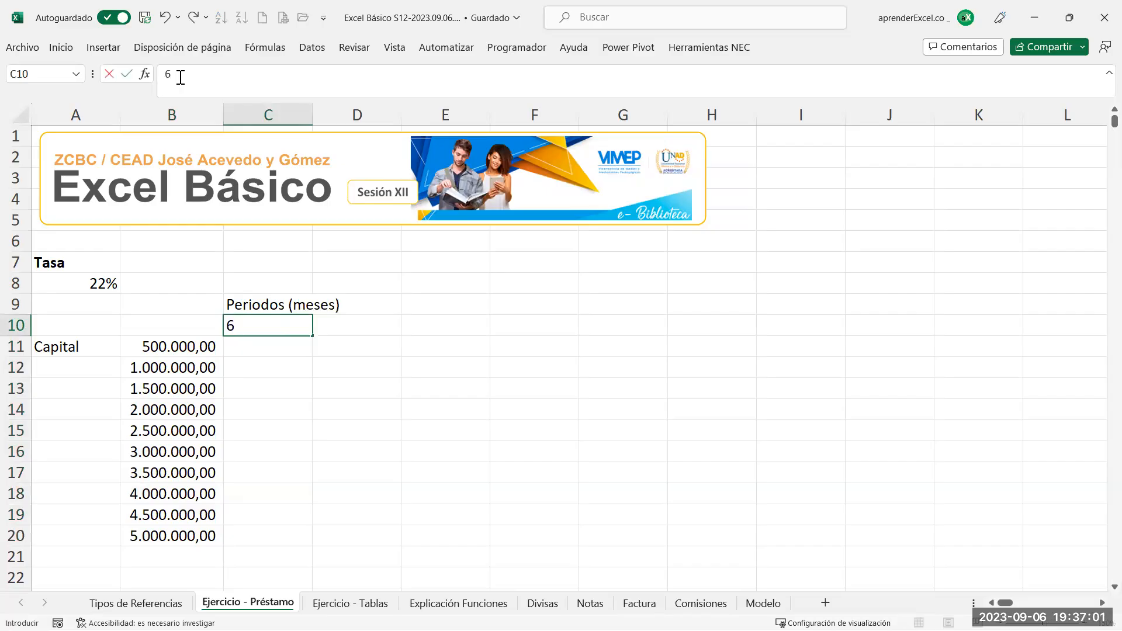
key("Tab")
type("12")
key("Tab")
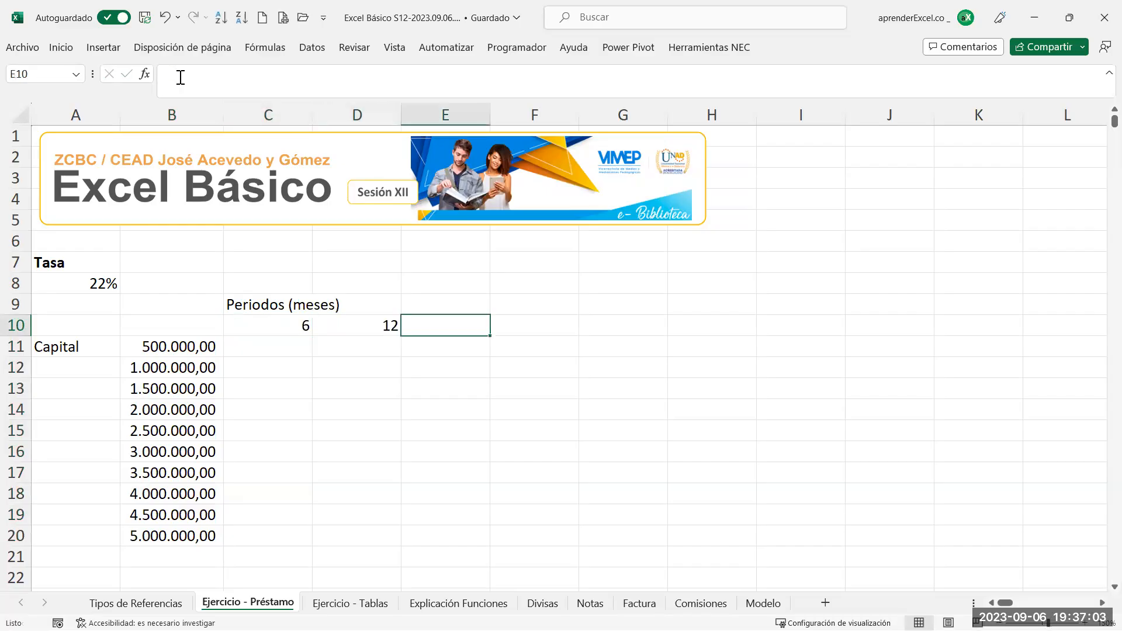
left_click_drag(300, 323, 1075, 348)
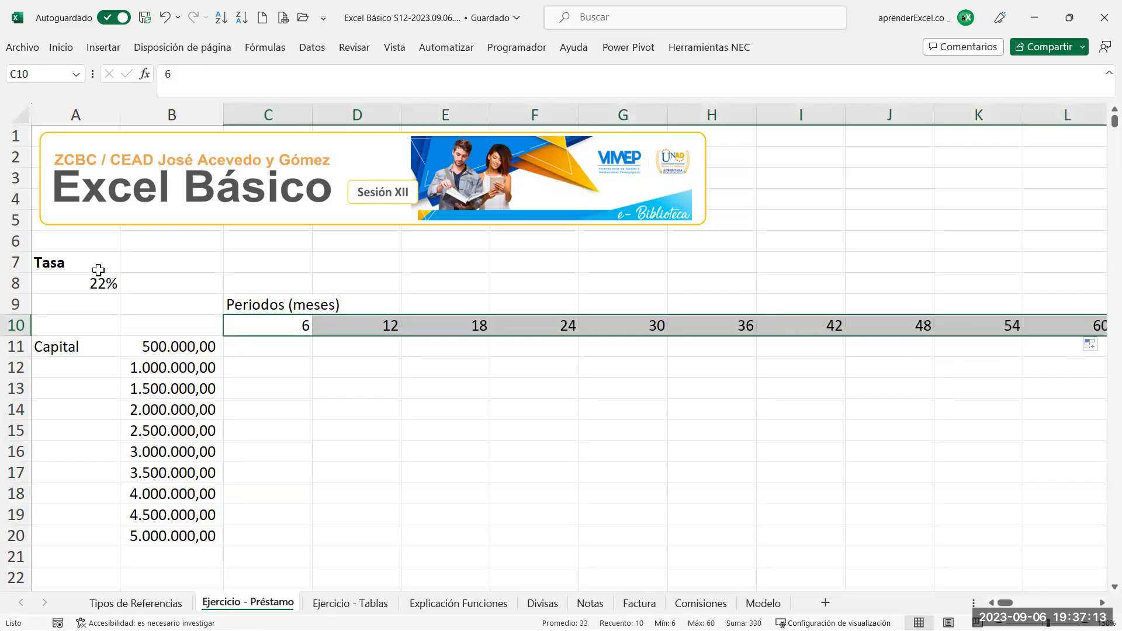
left_click_drag(120, 123, 86, 119)
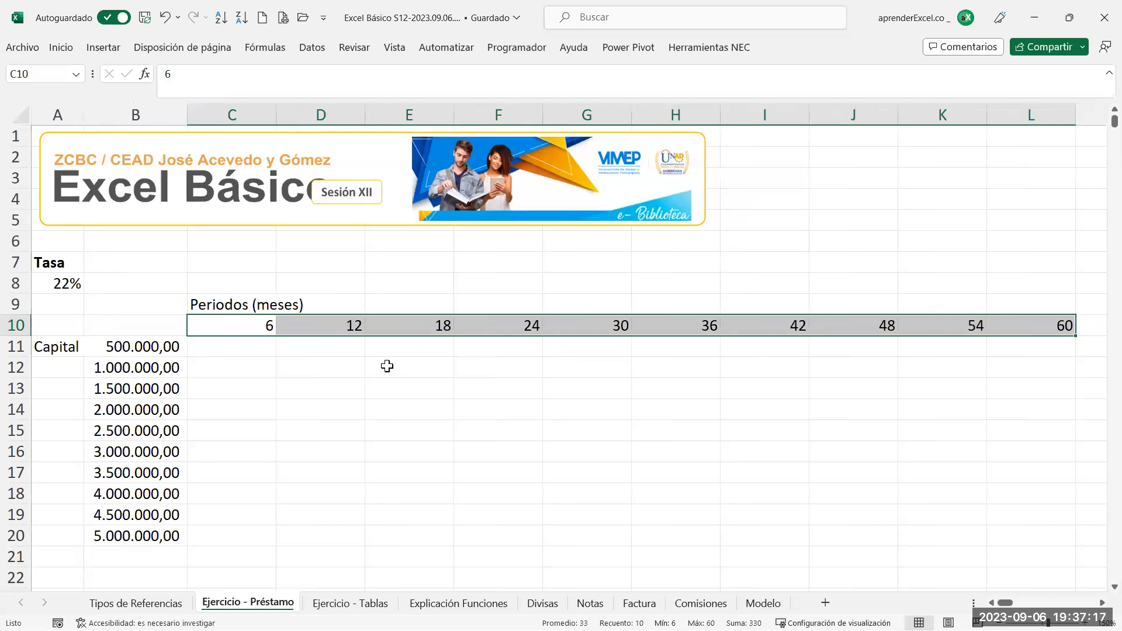
Enter the text "Capital" in cell C7
left_click(239, 347)
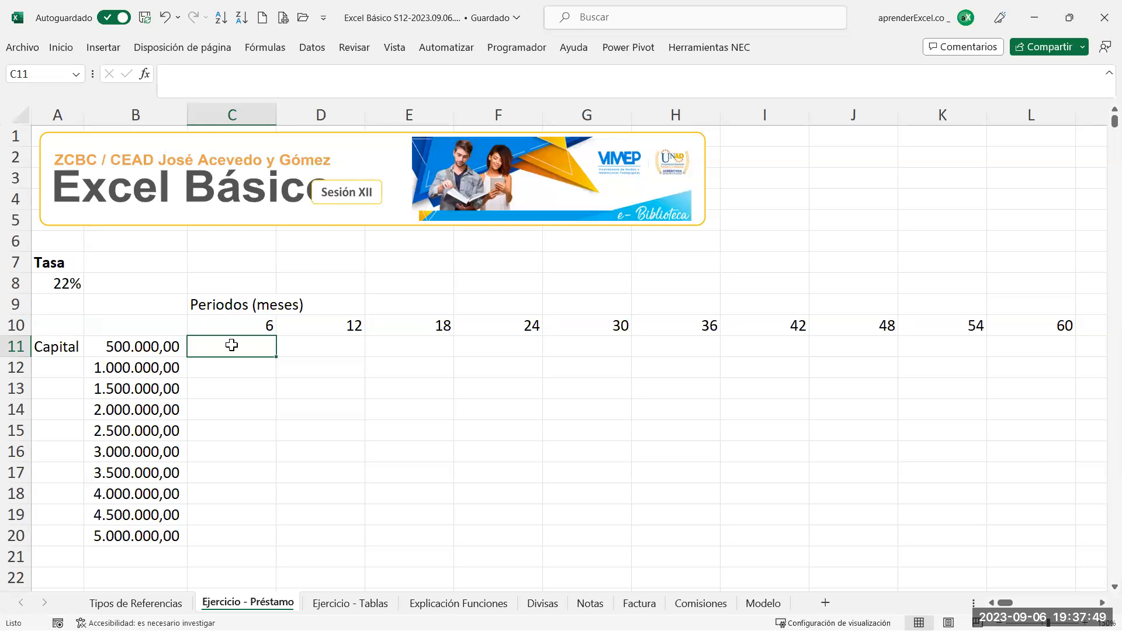
left_click(228, 260)
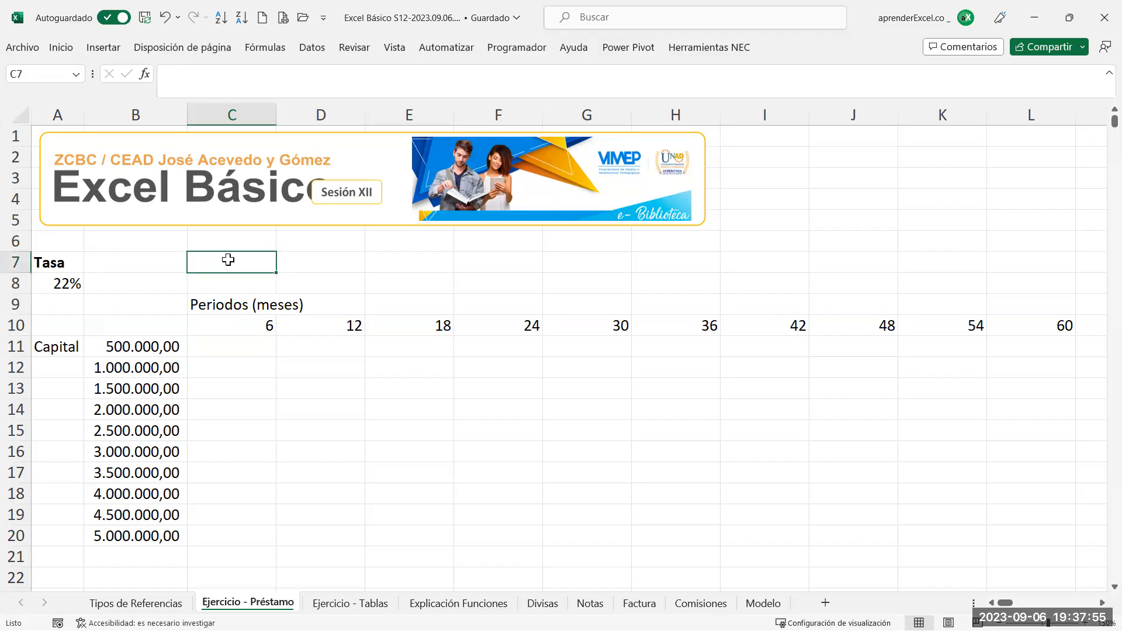
type("Capital")
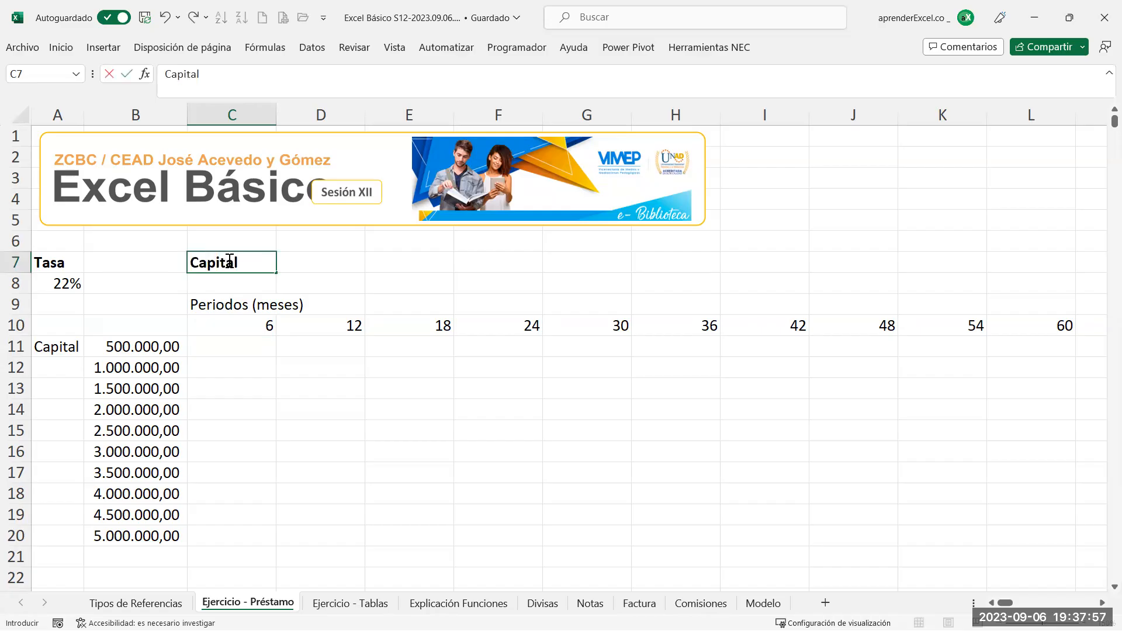
key("Return")
left_click(229, 259)
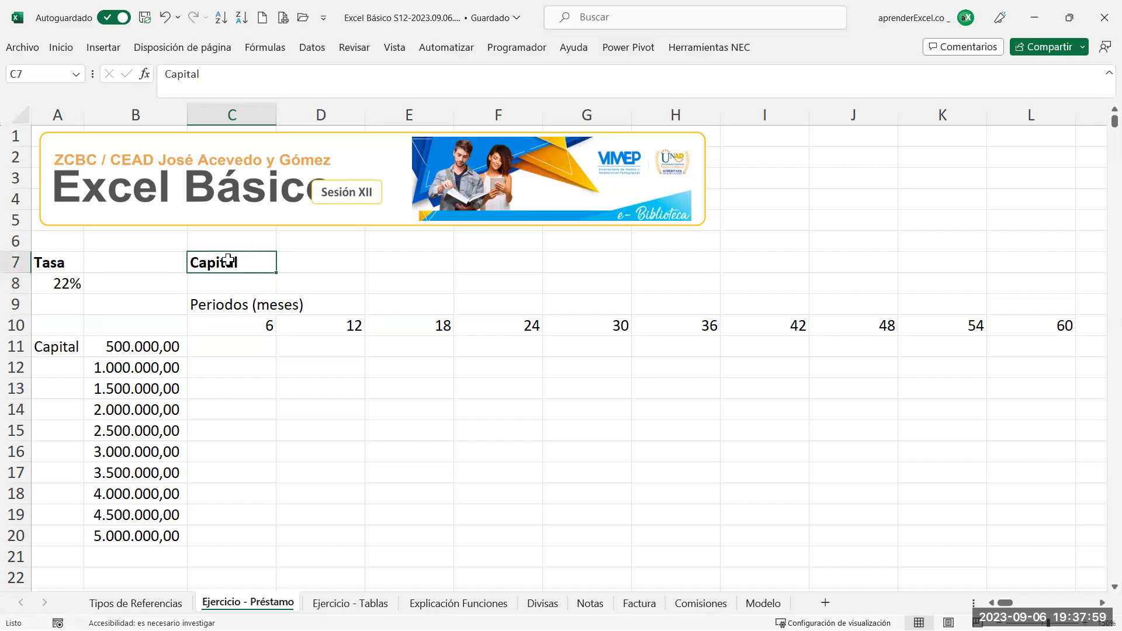
left_click(244, 349)
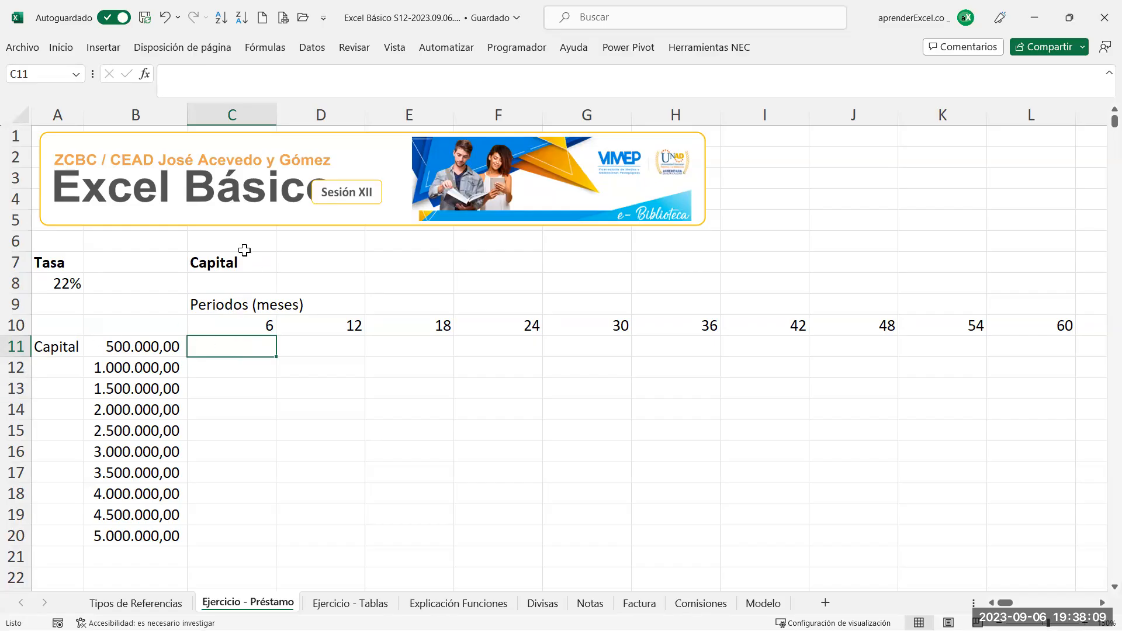
left_click(61, 48)
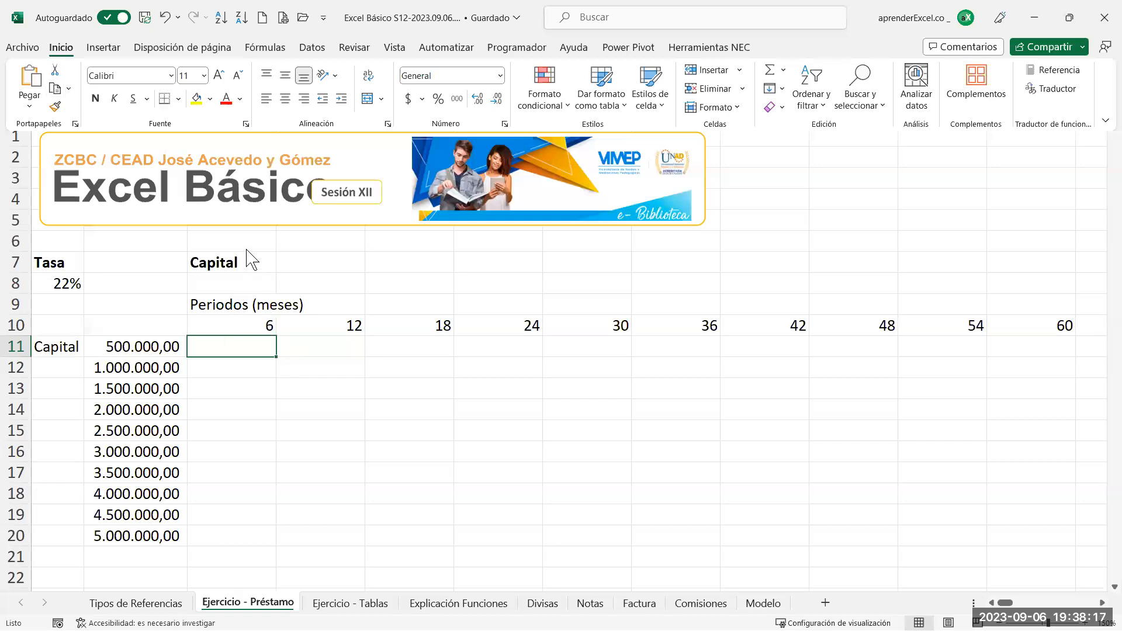
left_click(221, 325)
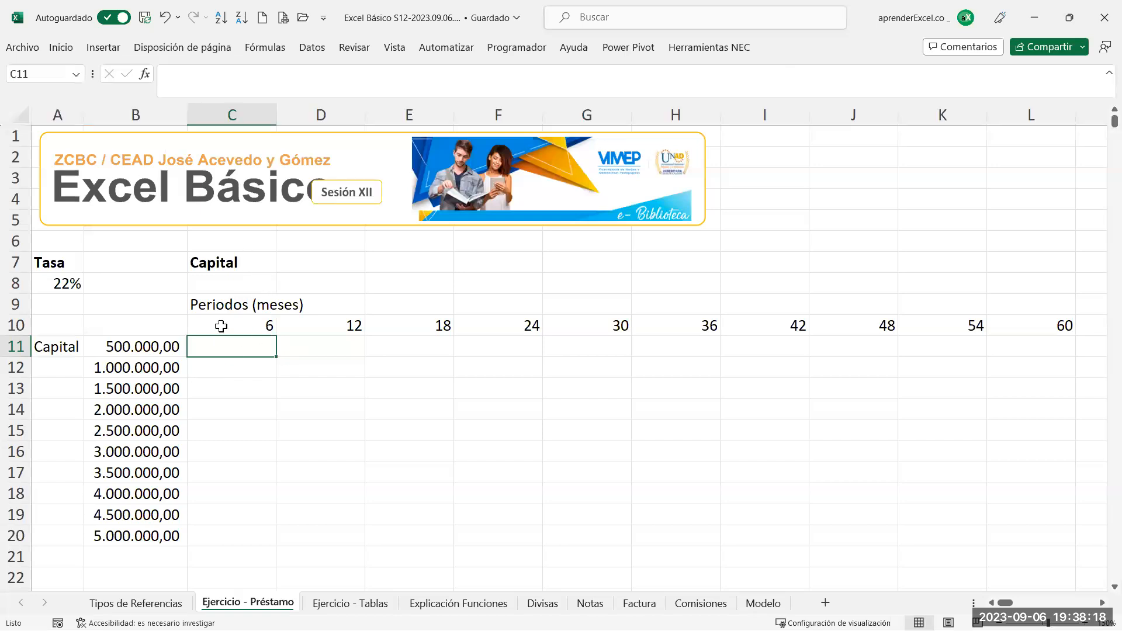
Extend the text in cell C7 to read "Capital*(tasa/12)*Periodos"
left_click(254, 259)
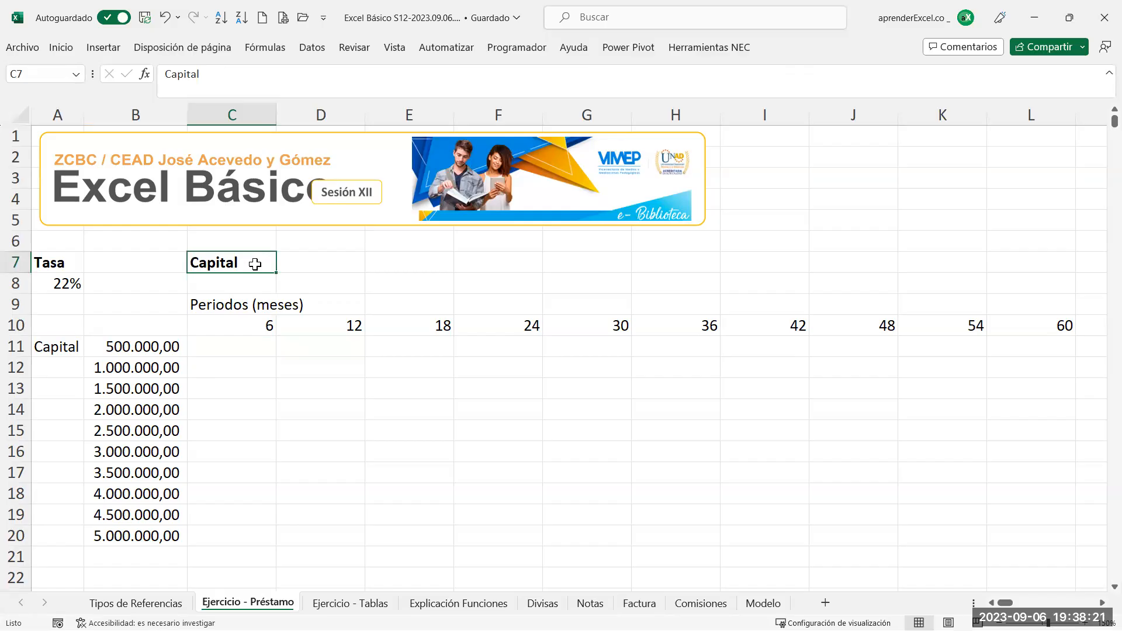
double_click(256, 263)
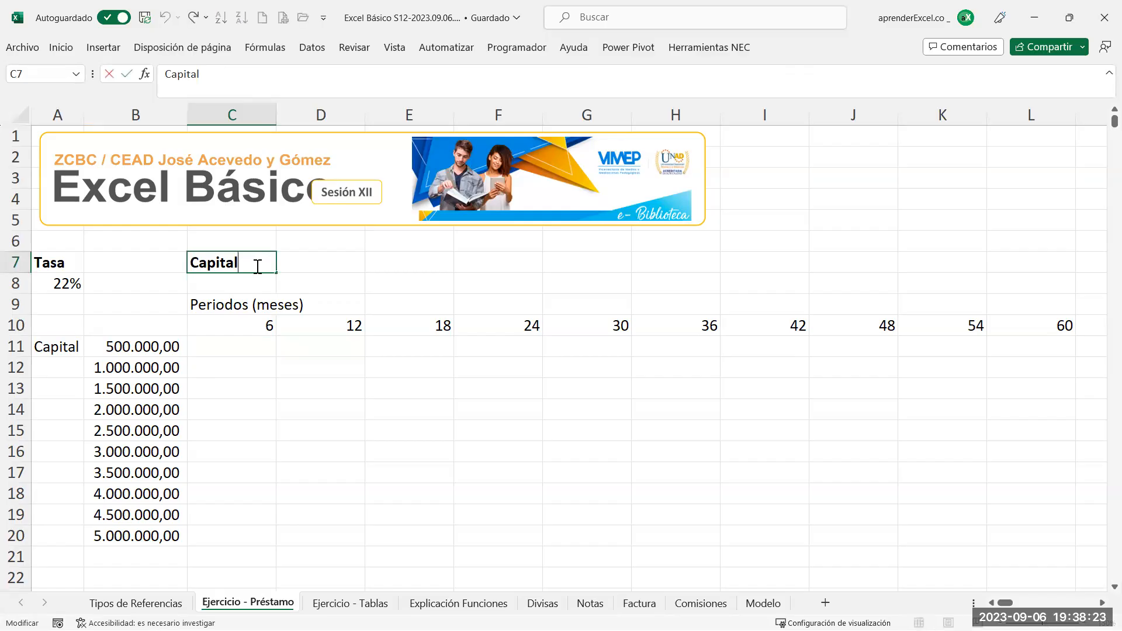
type("*tasa")
left_click(247, 262)
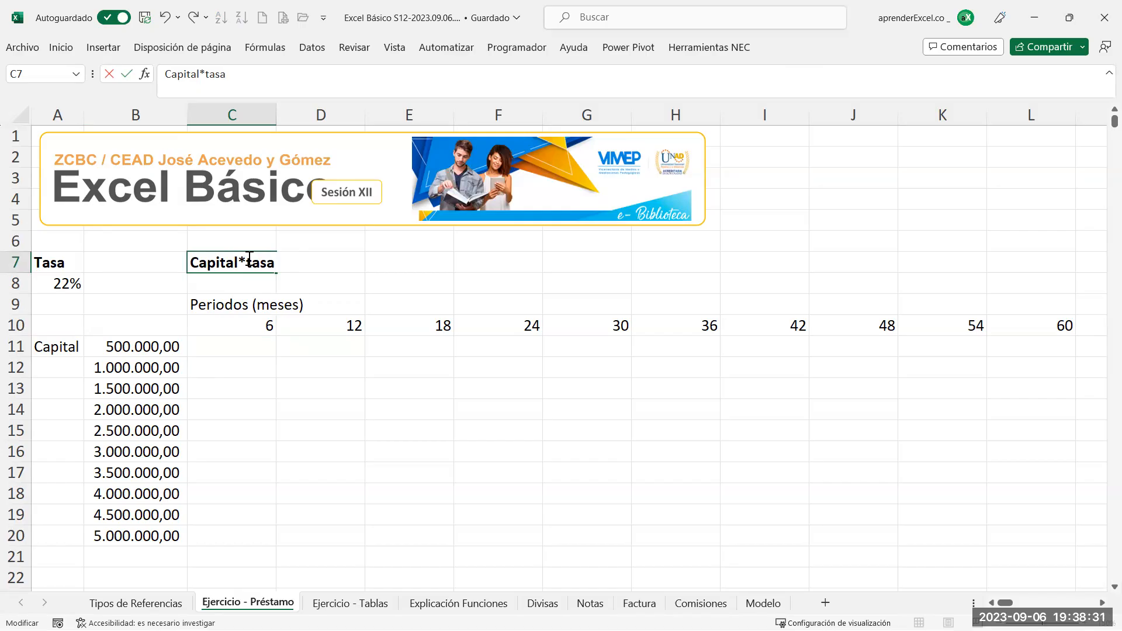
type("(")
left_click(272, 266)
type("/12")
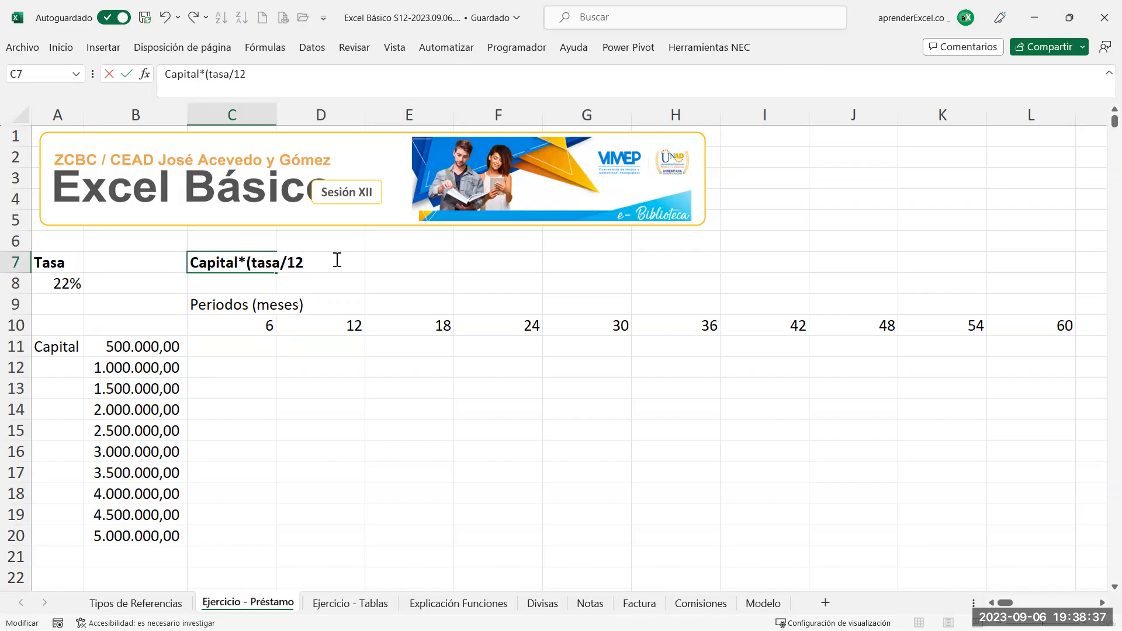
type(")")
type("*Periodos")
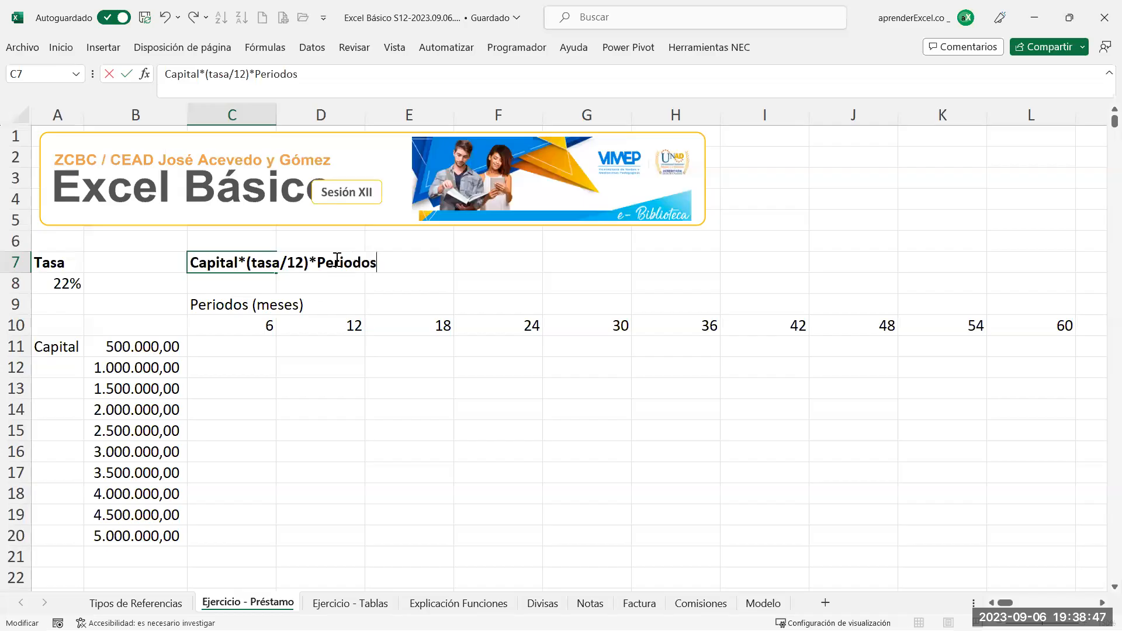
key("Return")
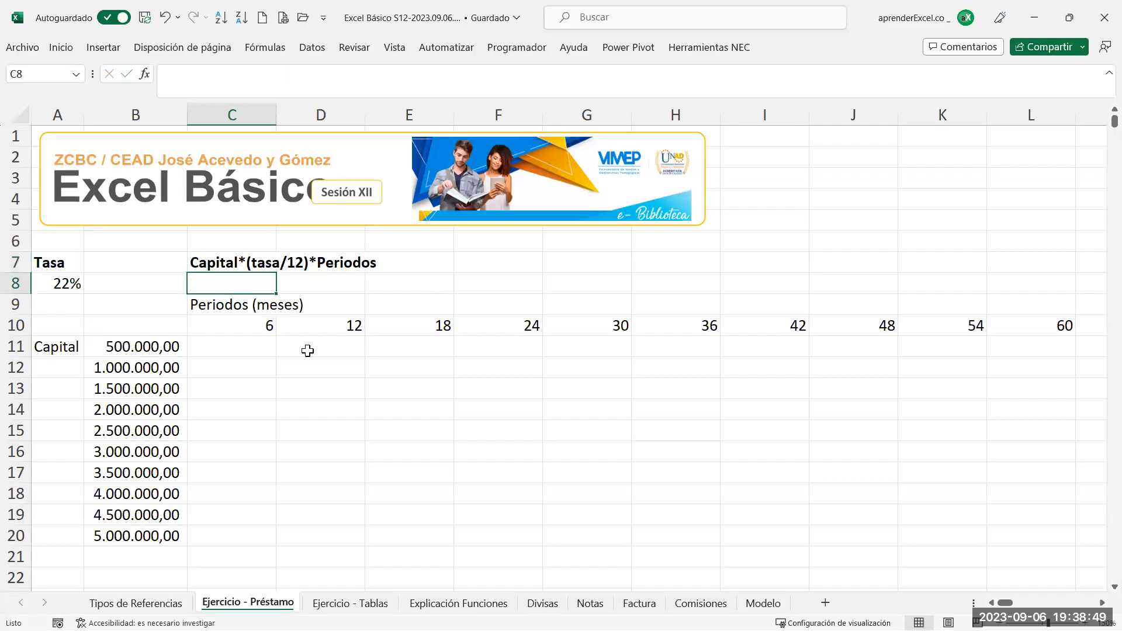
Apply outside borders to the range C11:L20
left_click_drag(233, 344, 1007, 526)
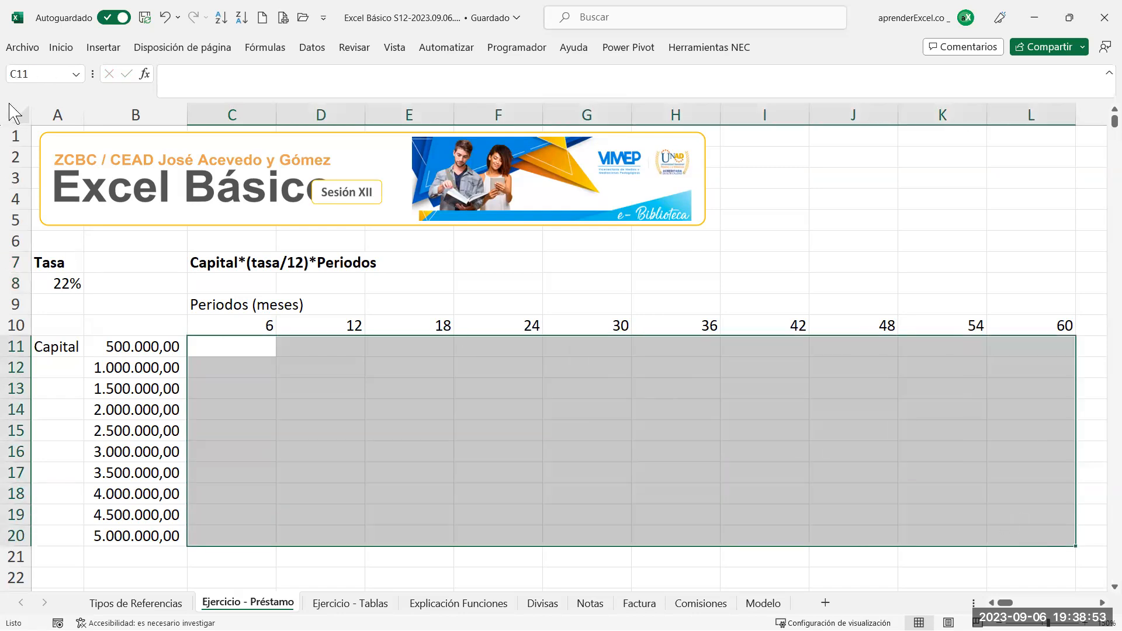
left_click(69, 48)
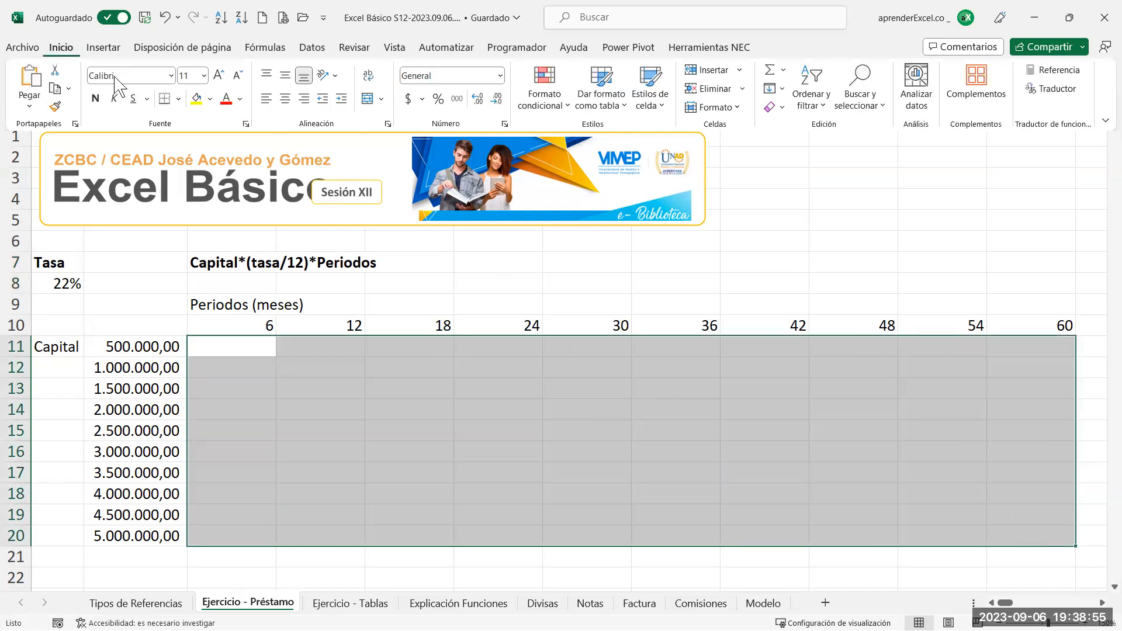
left_click(178, 98)
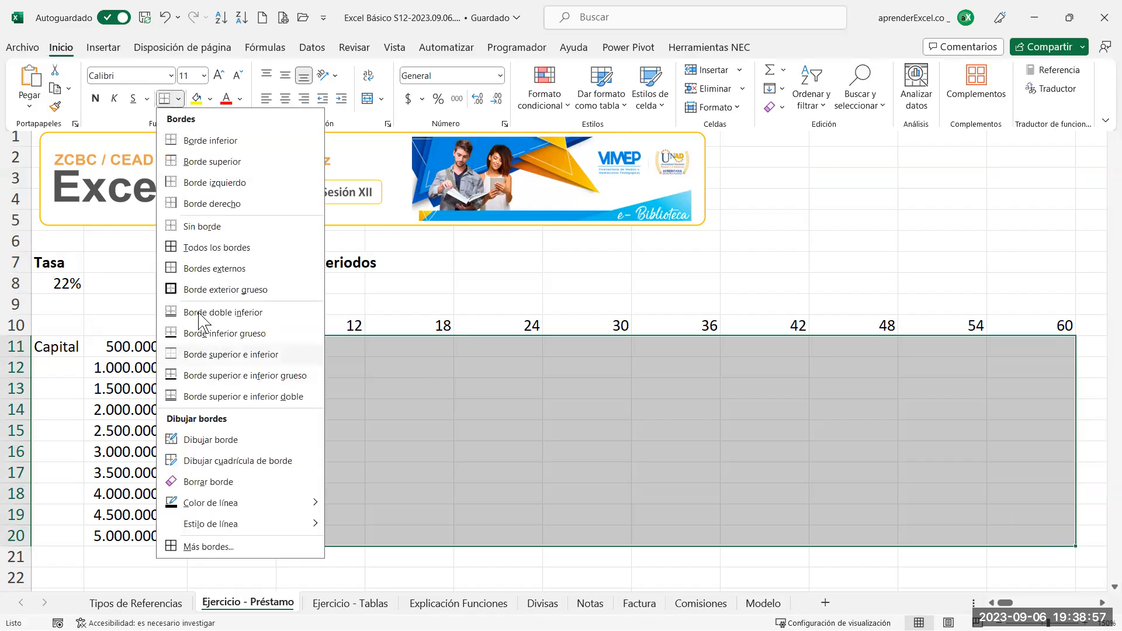
left_click(193, 266)
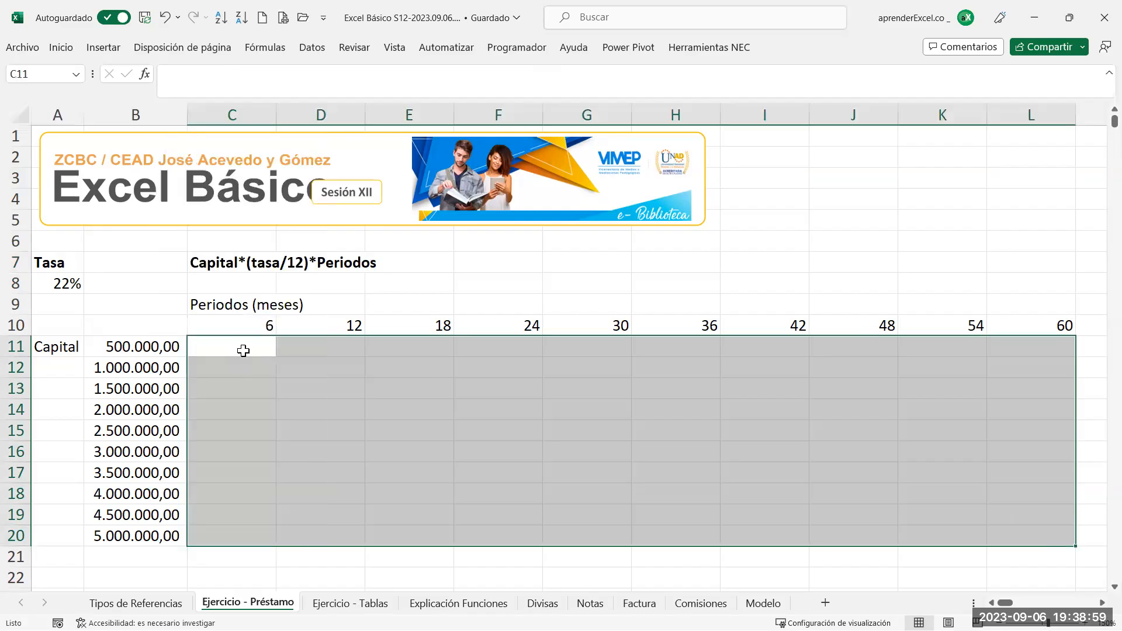
left_click(240, 351)
left_click(258, 391)
Enter the interest formula =B11*(A8/12)*C10 in cell C11
left_click(248, 347)
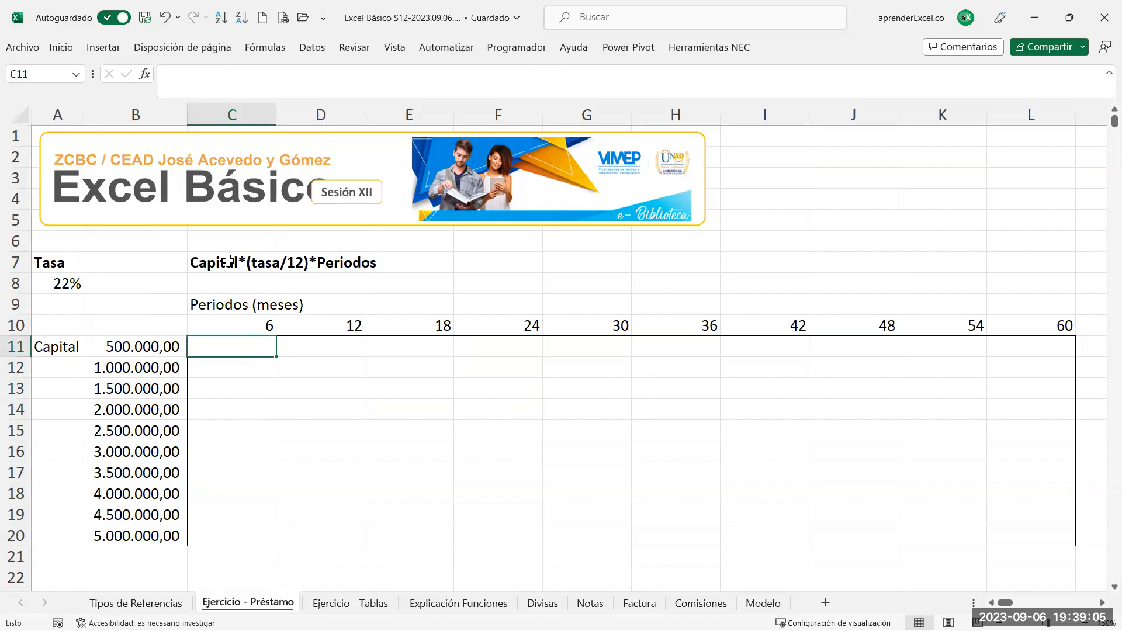
type("=")
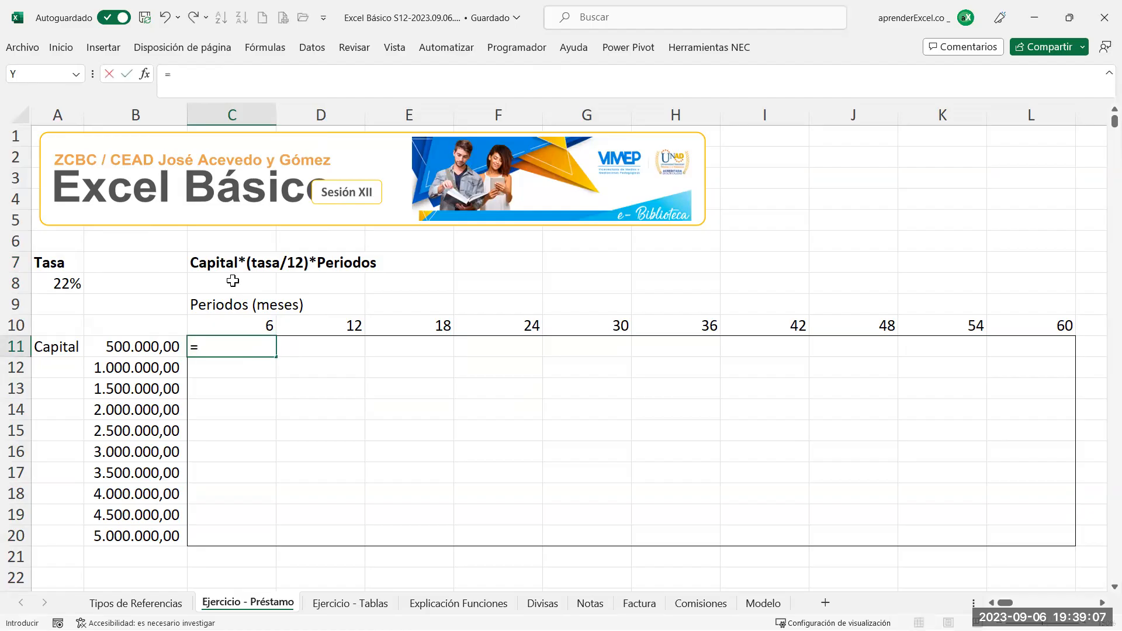
left_click(162, 349)
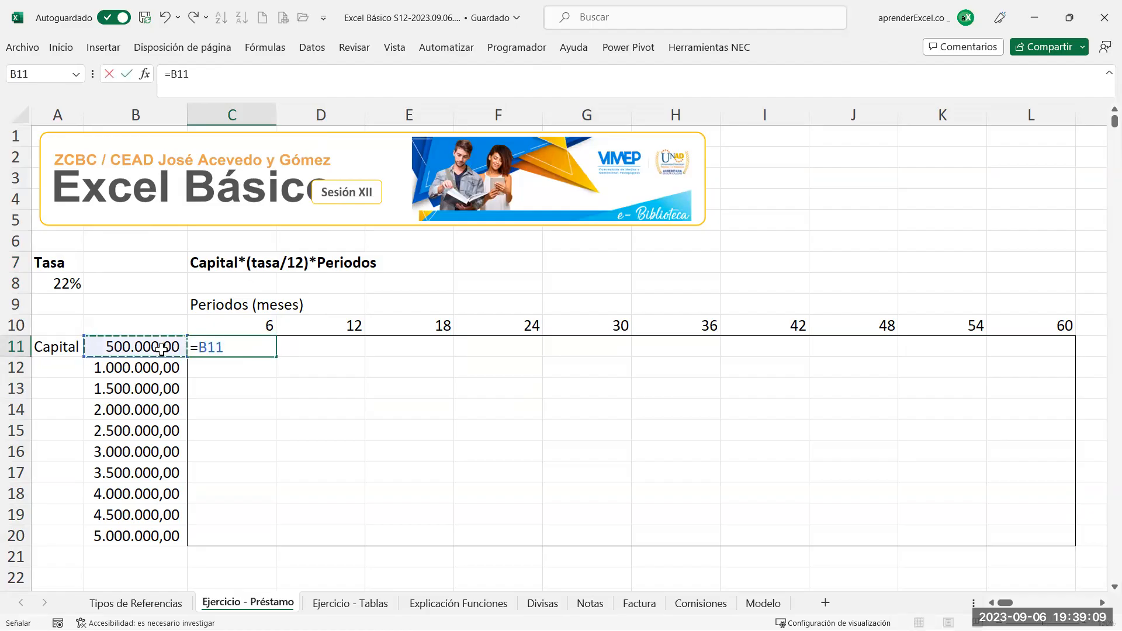
type("*")
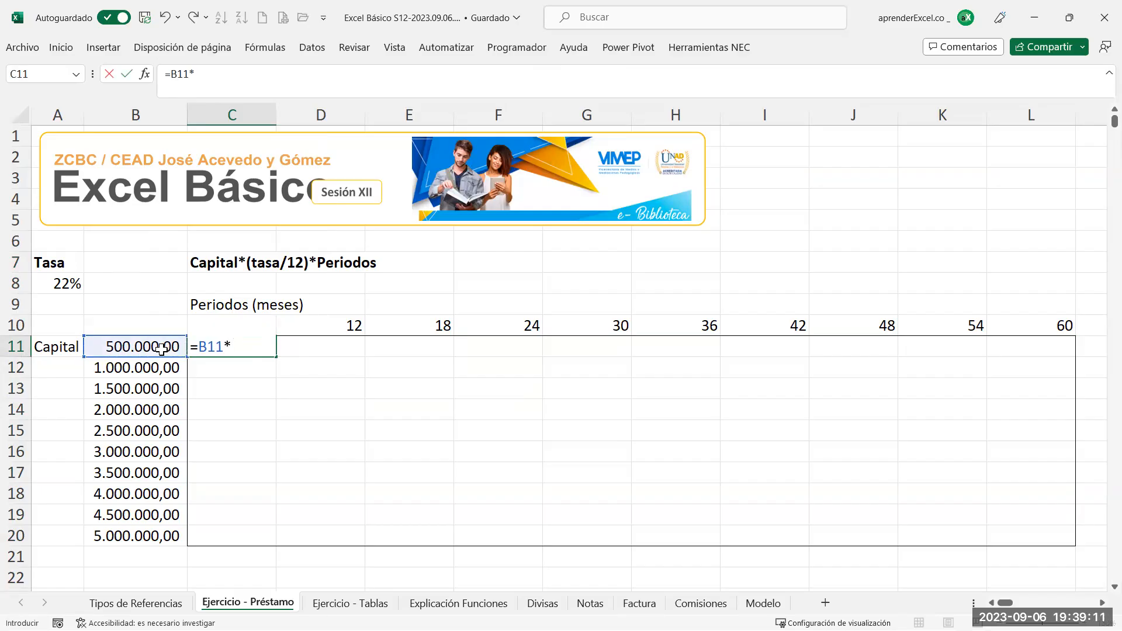
left_click(59, 284)
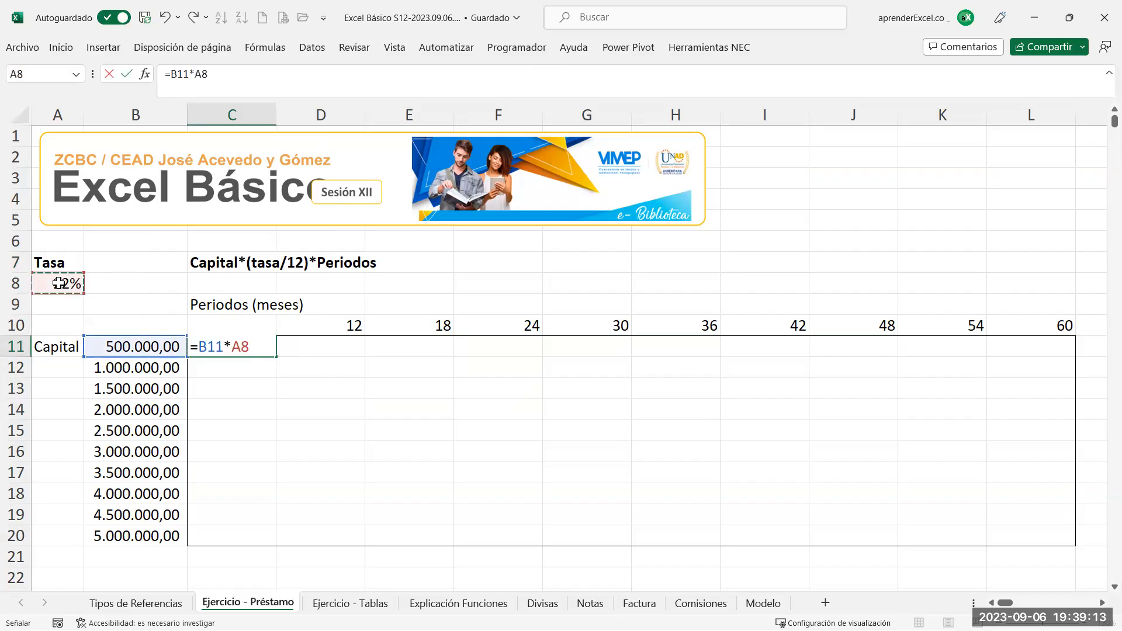
left_click(232, 348)
type("(A8")
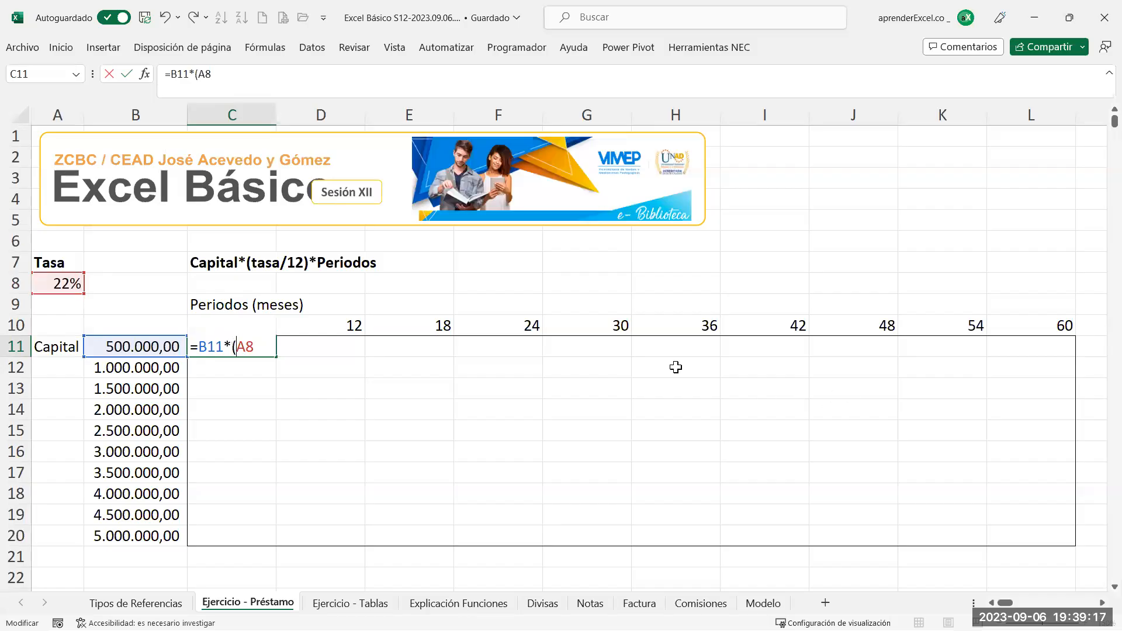
type("/12)*")
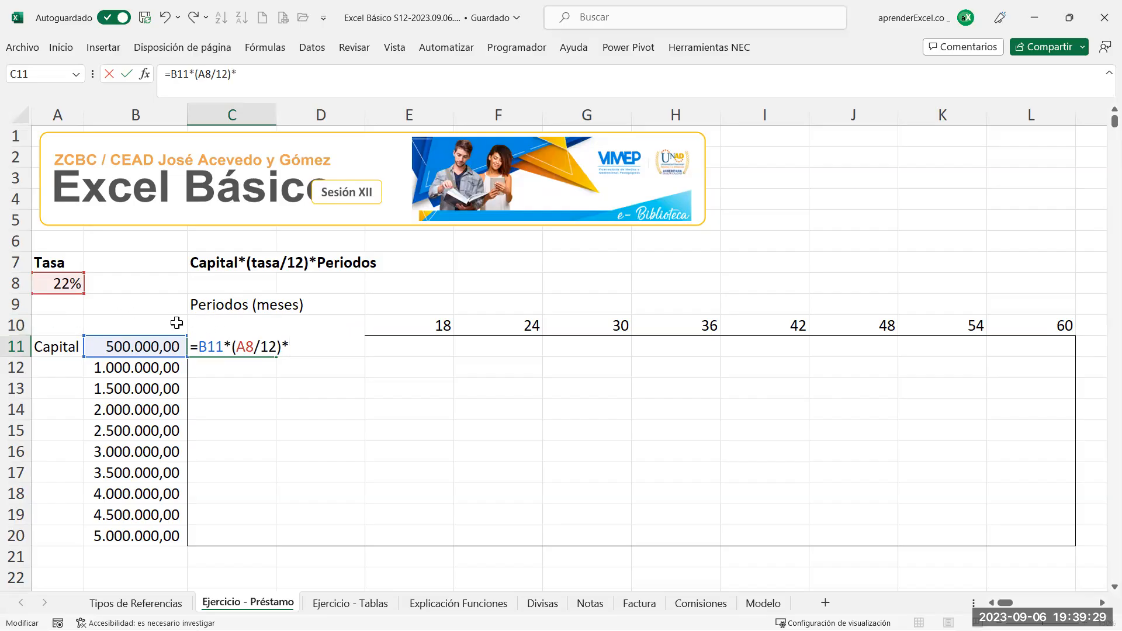
left_click(144, 322)
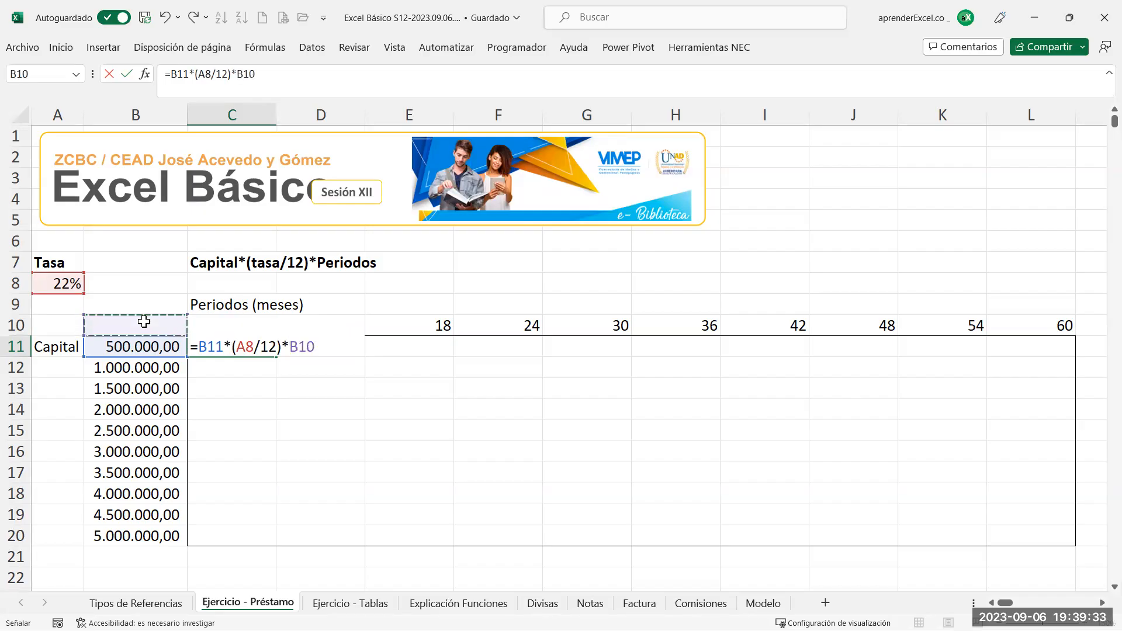
key("Right")
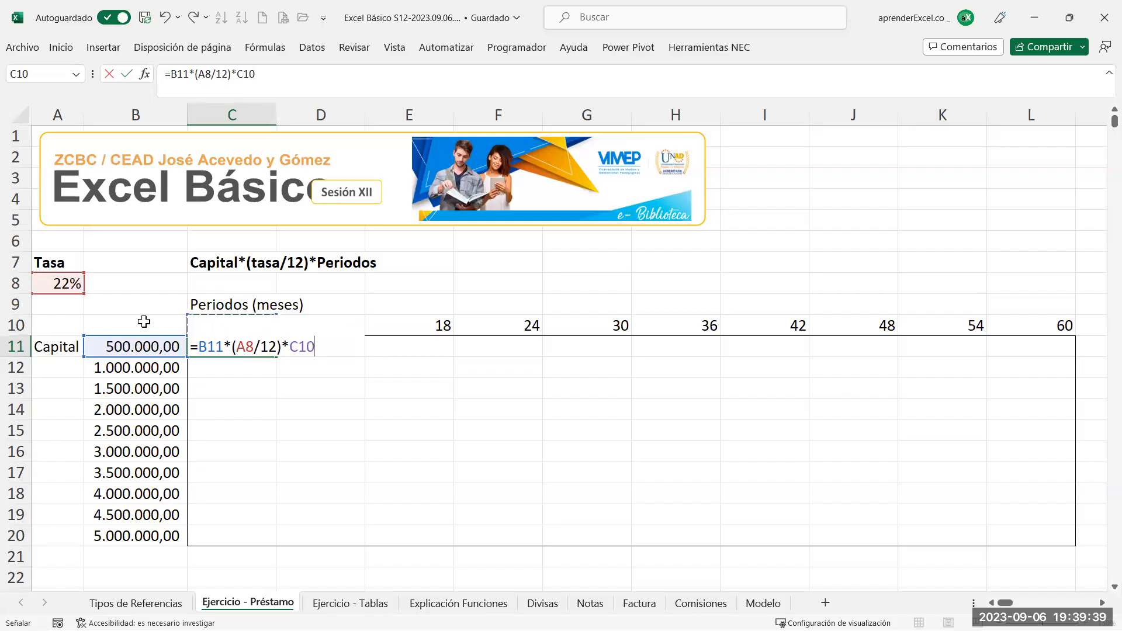
key("Return")
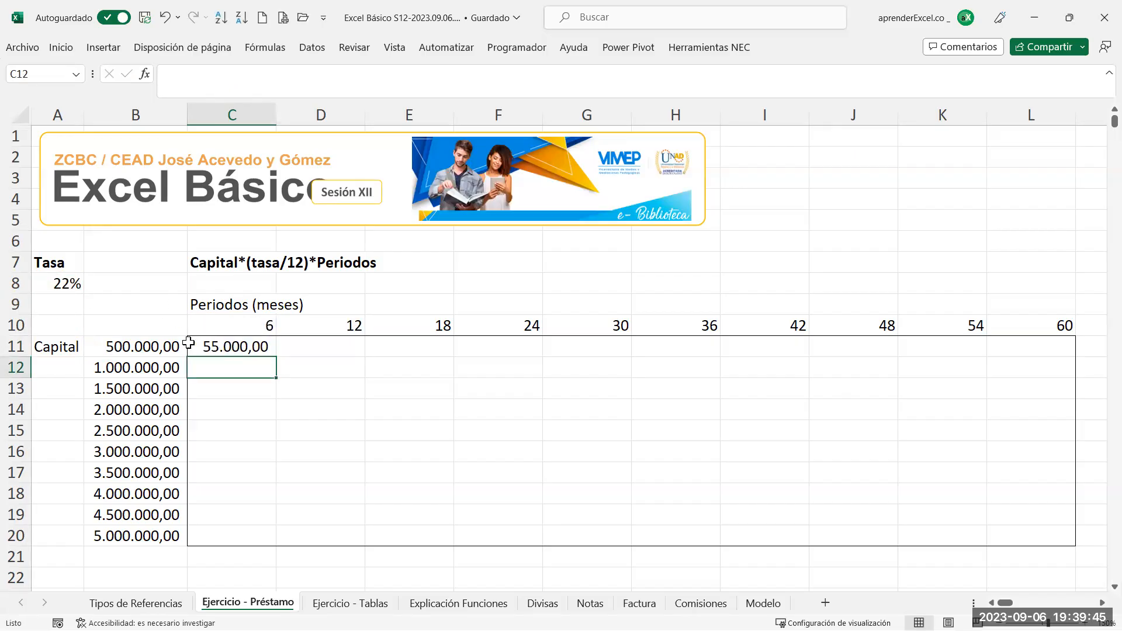
Check the formula in C11 against the capital in B11 and the period in C10
left_click(159, 343)
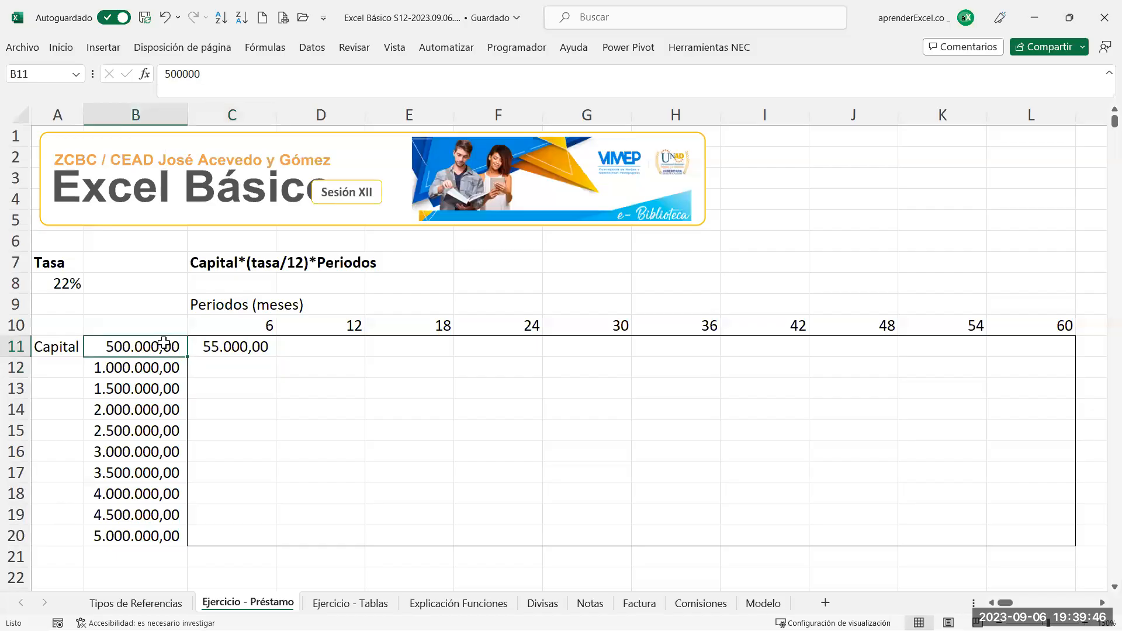
left_click(248, 326)
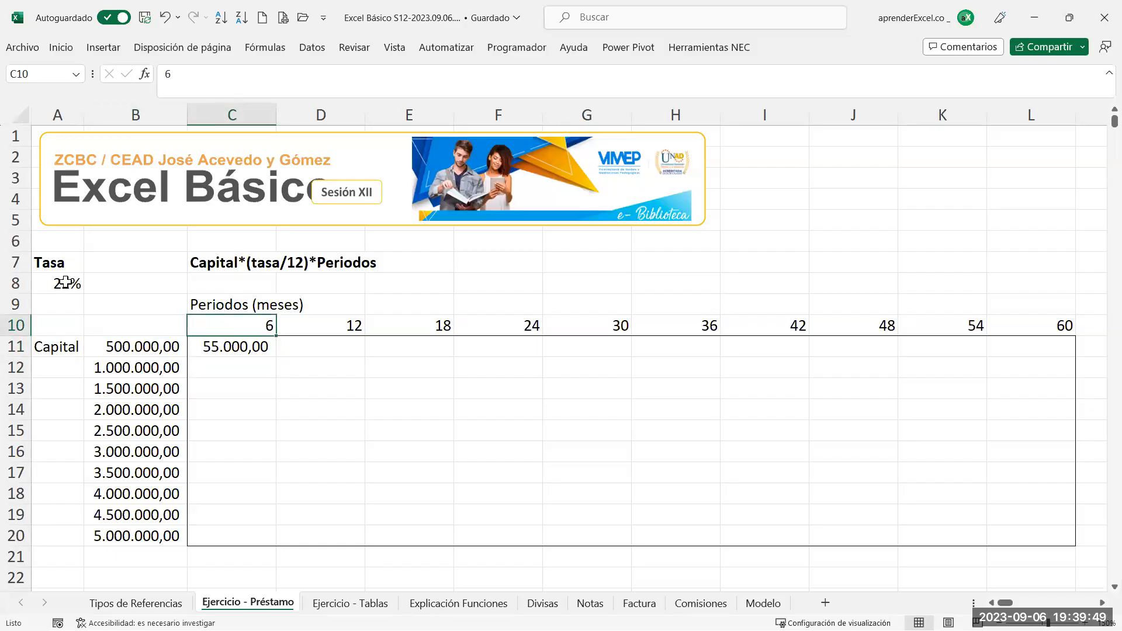
left_click(244, 344)
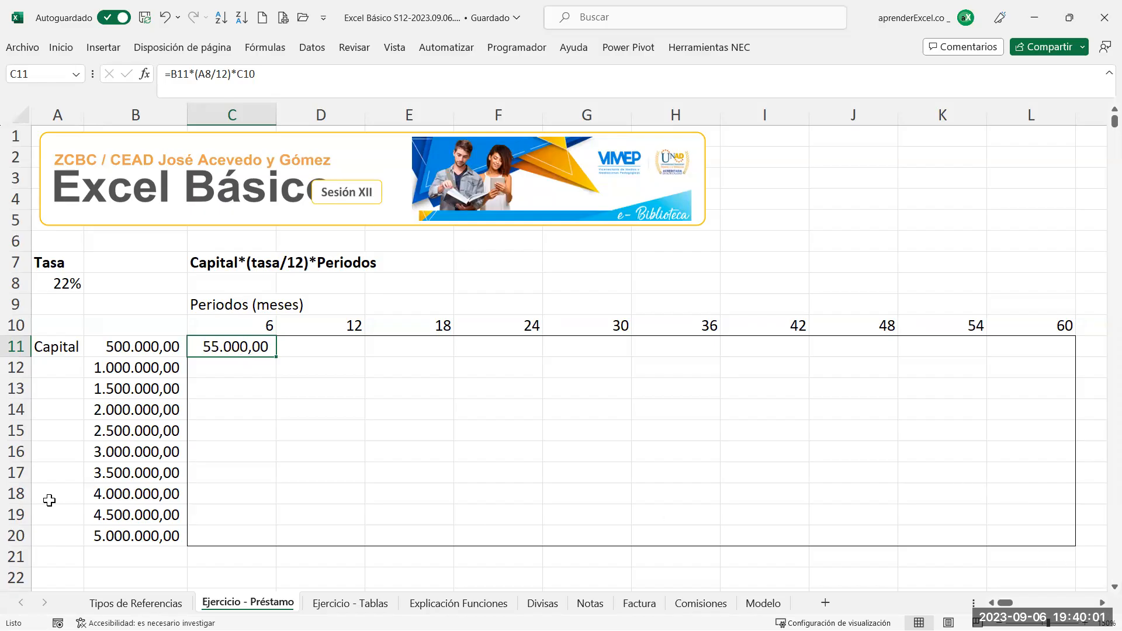
double_click(223, 348)
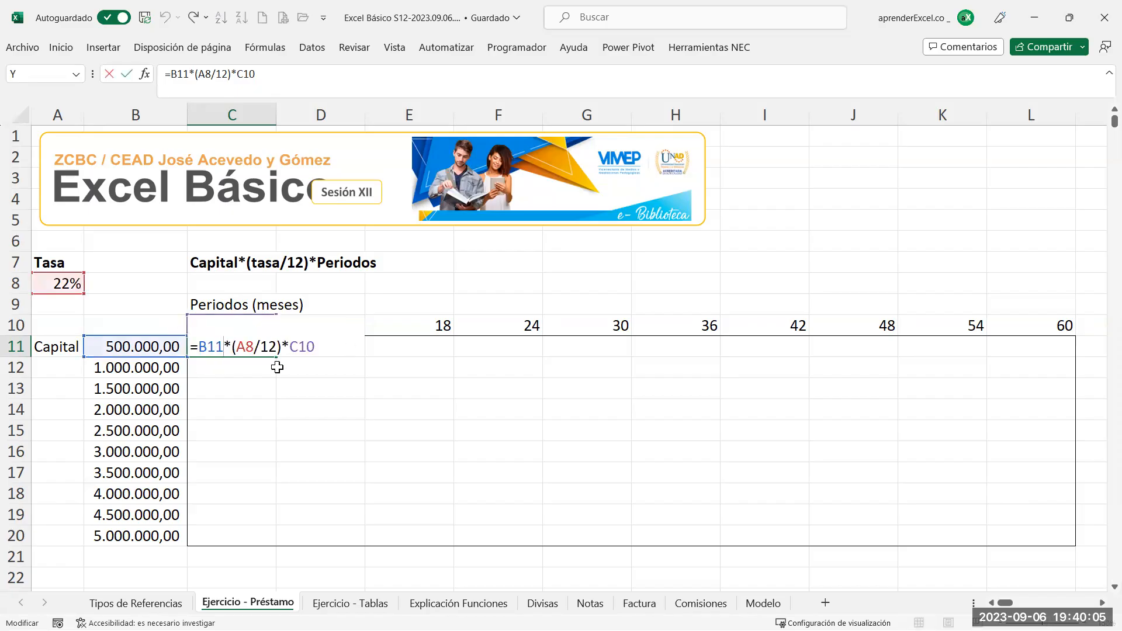
key("Return")
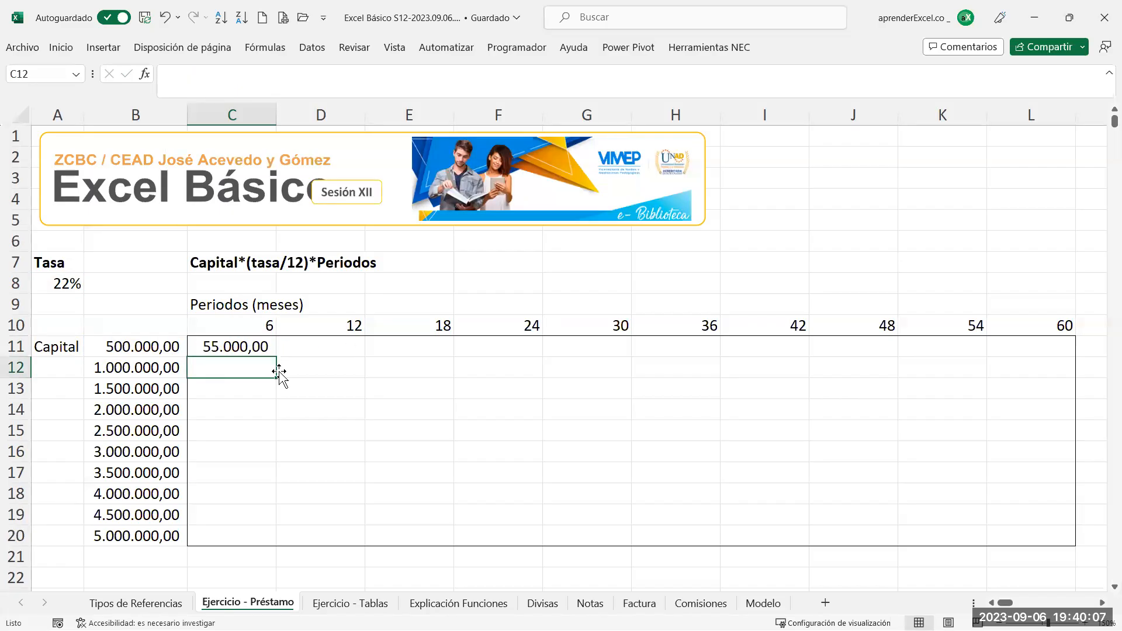
Try to fill the C11 formula across to L11 and down to row 20, and undo both fills
left_click(262, 347)
left_click_drag(277, 357, 1017, 388)
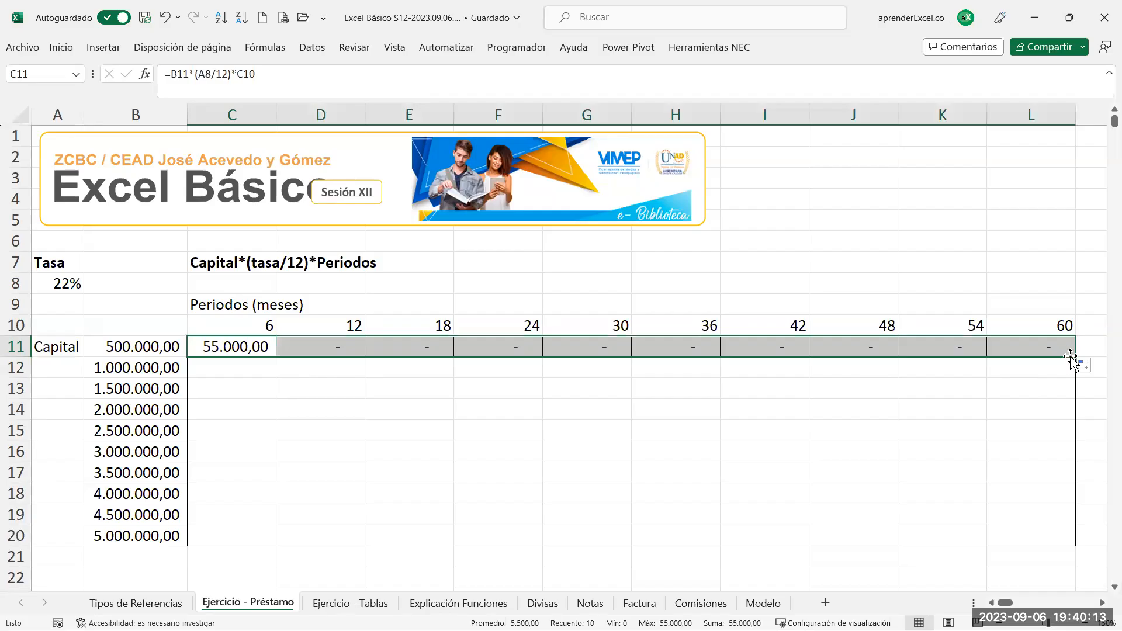
double_click(1076, 358)
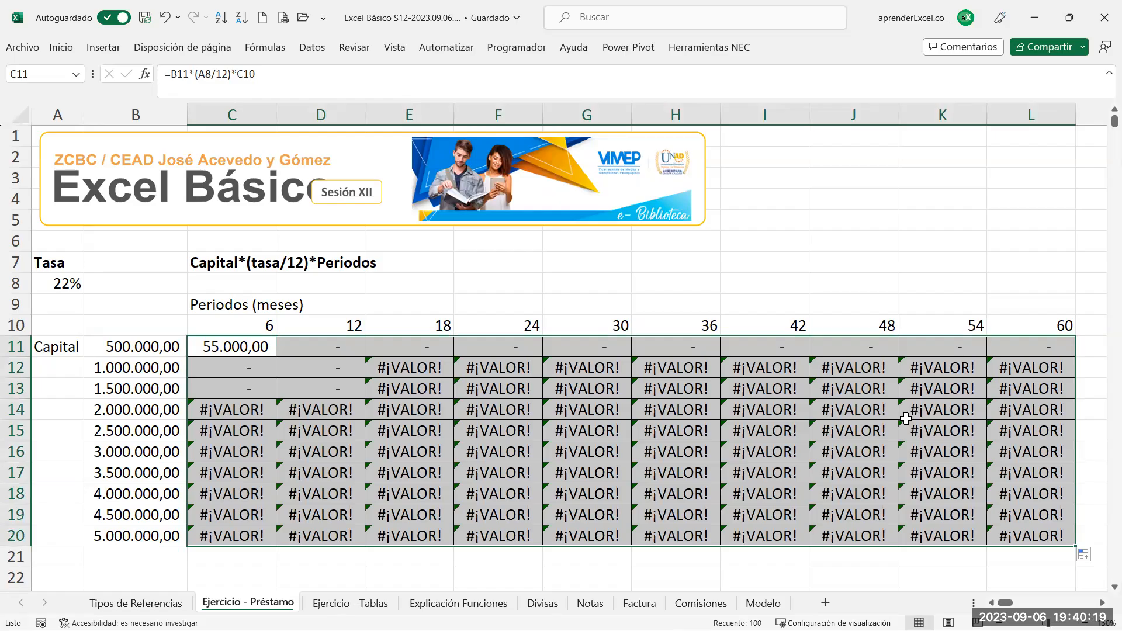
key("ctrl+z")
key("ctrl+z")
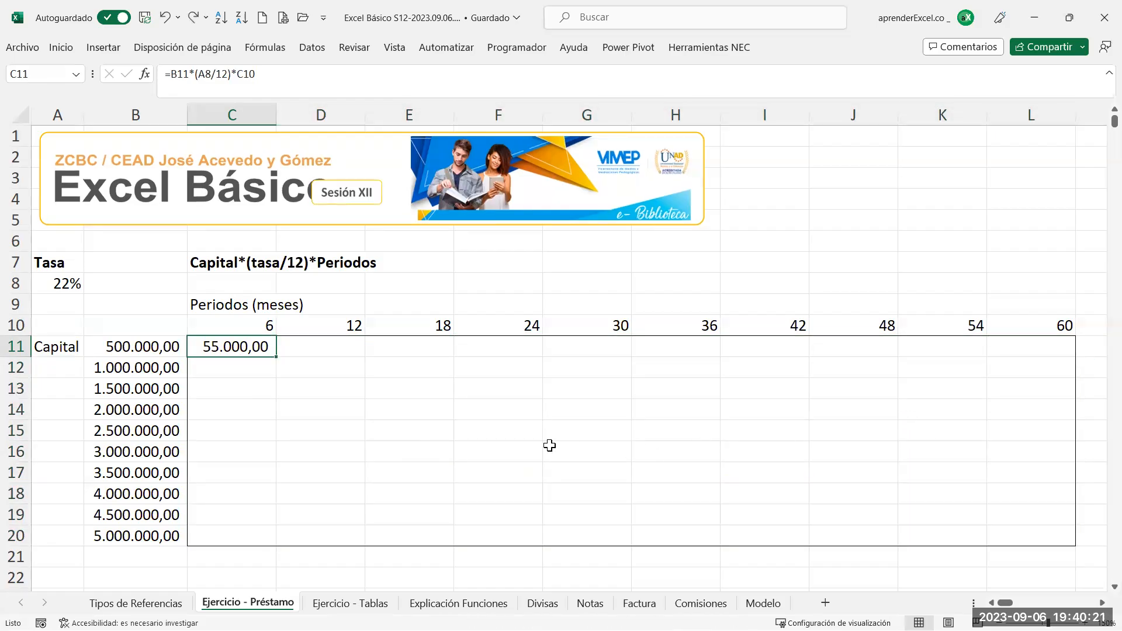
Consult the reference types on the Tipos de Referencias sheet, and review the cell references in the C11 formula on Ejercicio - Préstamo
left_click(462, 456)
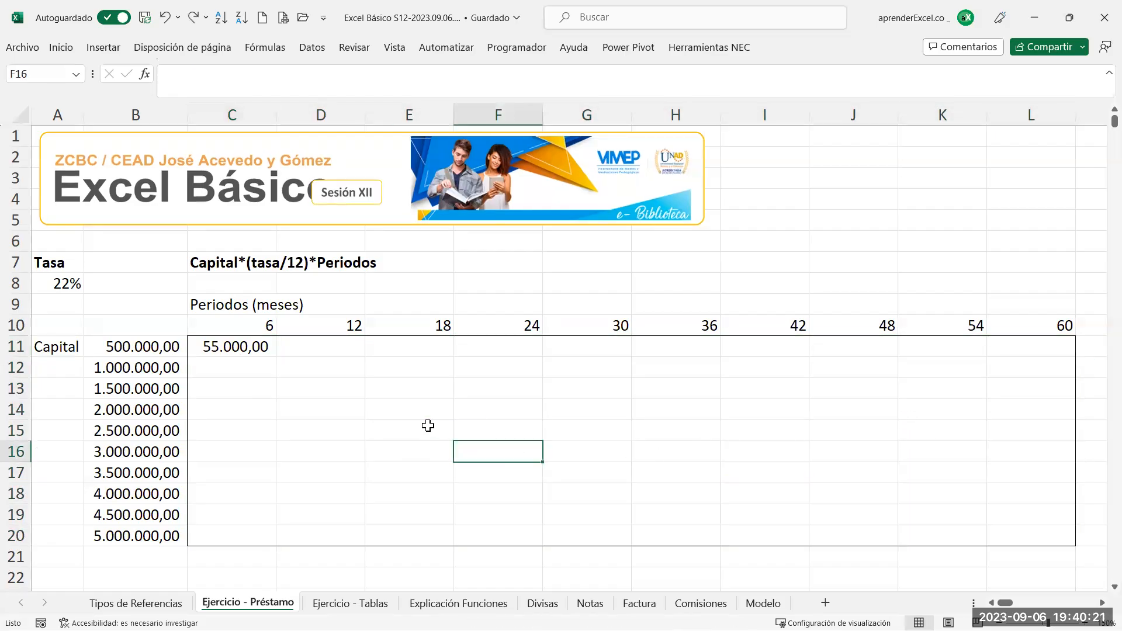
left_click(144, 604)
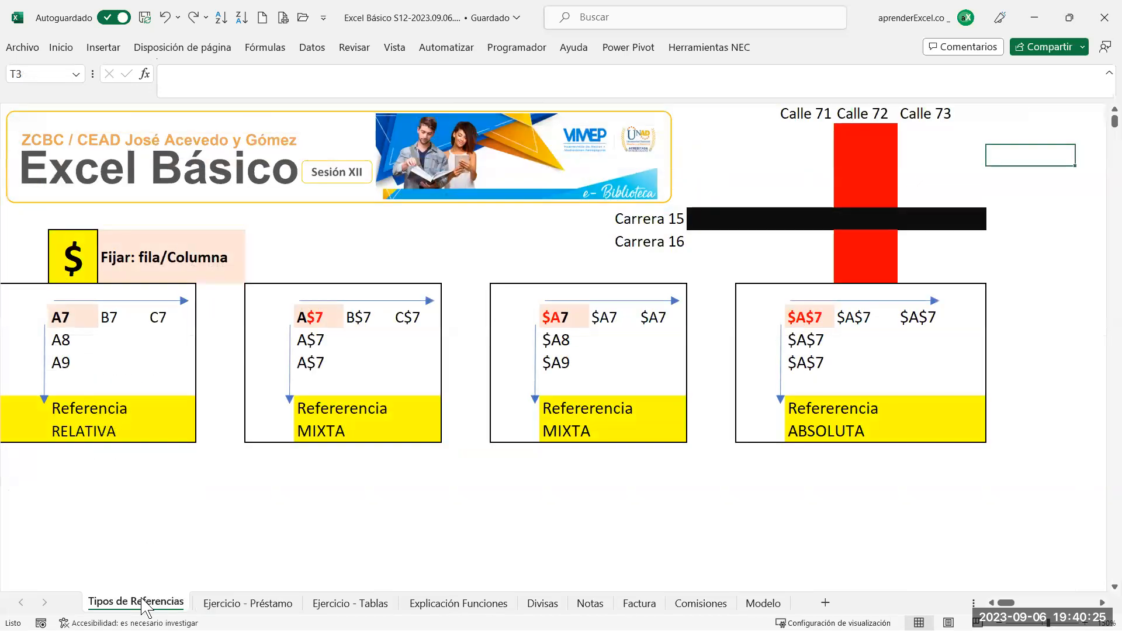
left_click(274, 604)
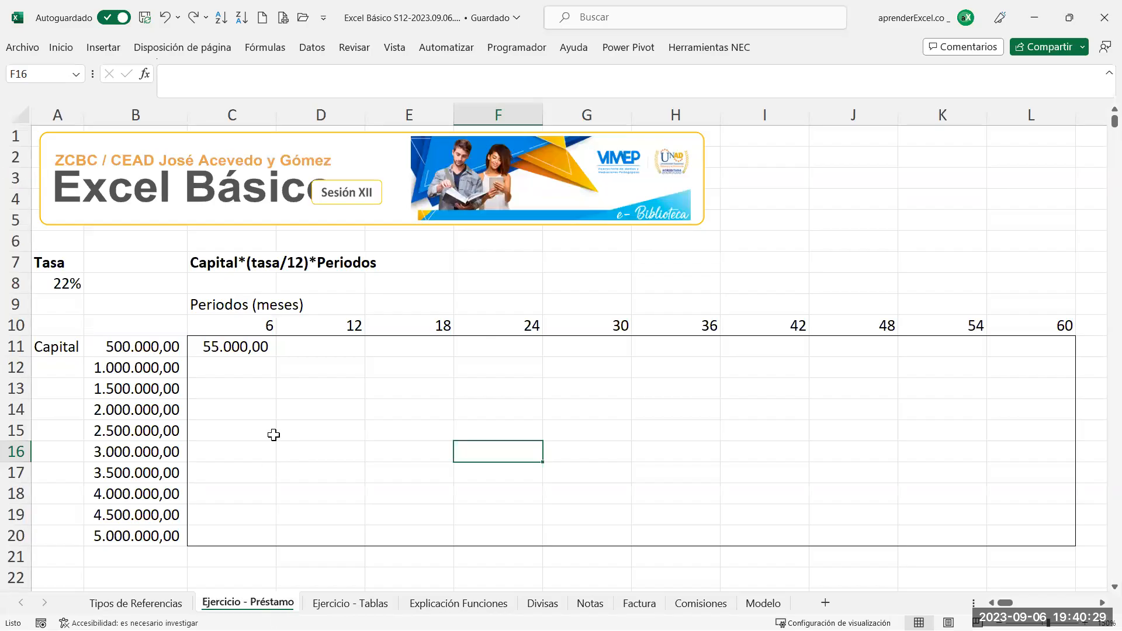
left_click(233, 348)
double_click(234, 348)
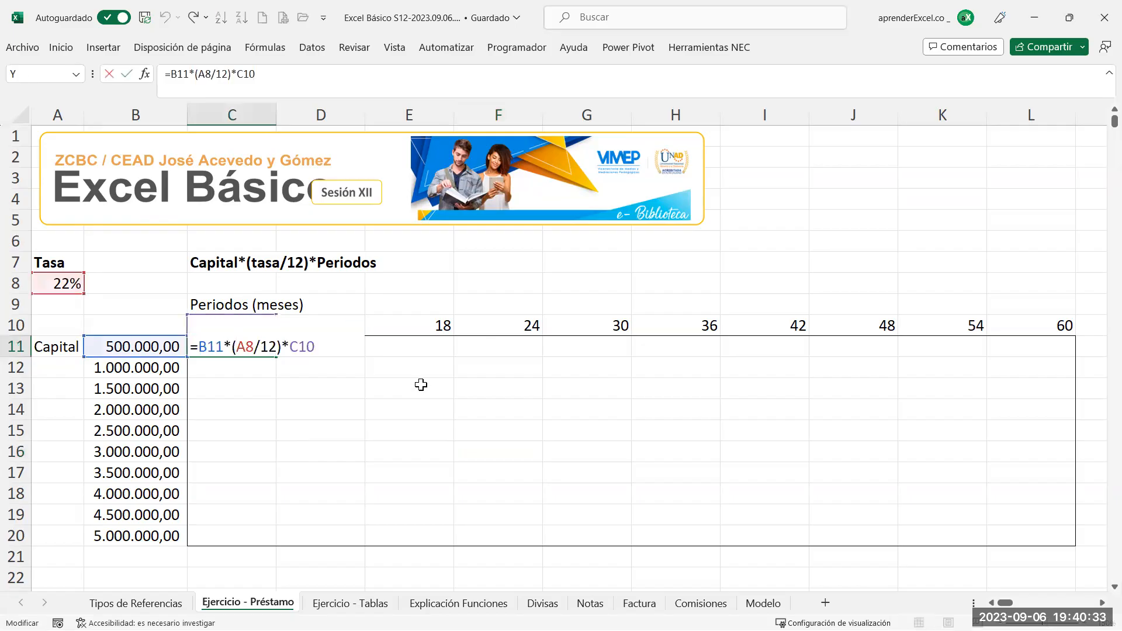
key("ctrl+Return")
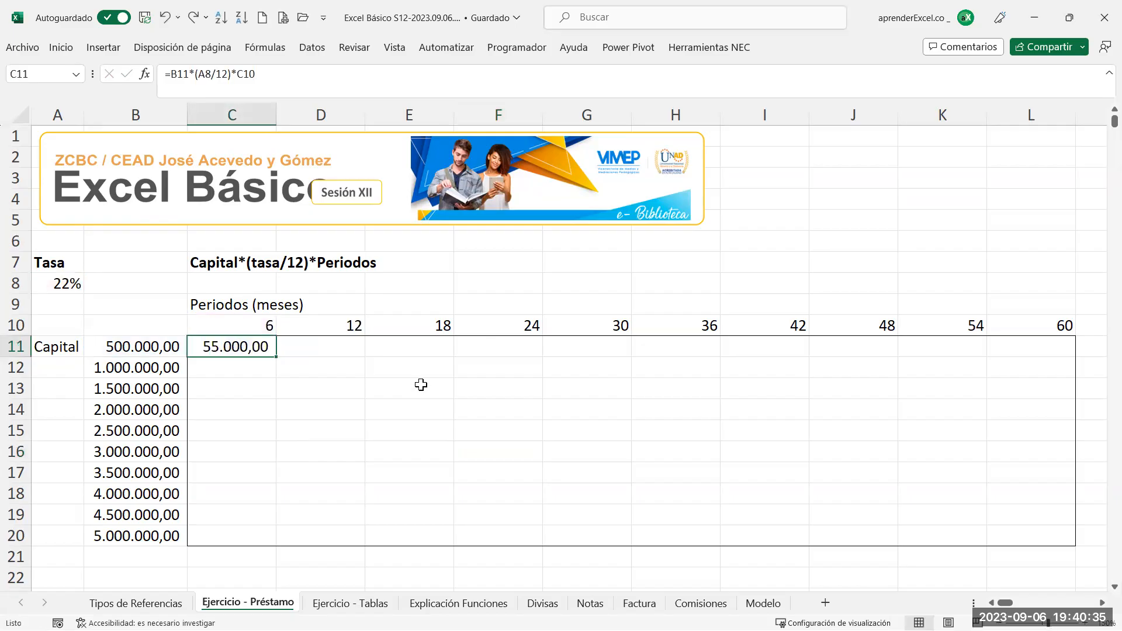
Lock the row of the interest rate reference in C11, making the formula =B11*(A$8/12)*C10
left_click(259, 100)
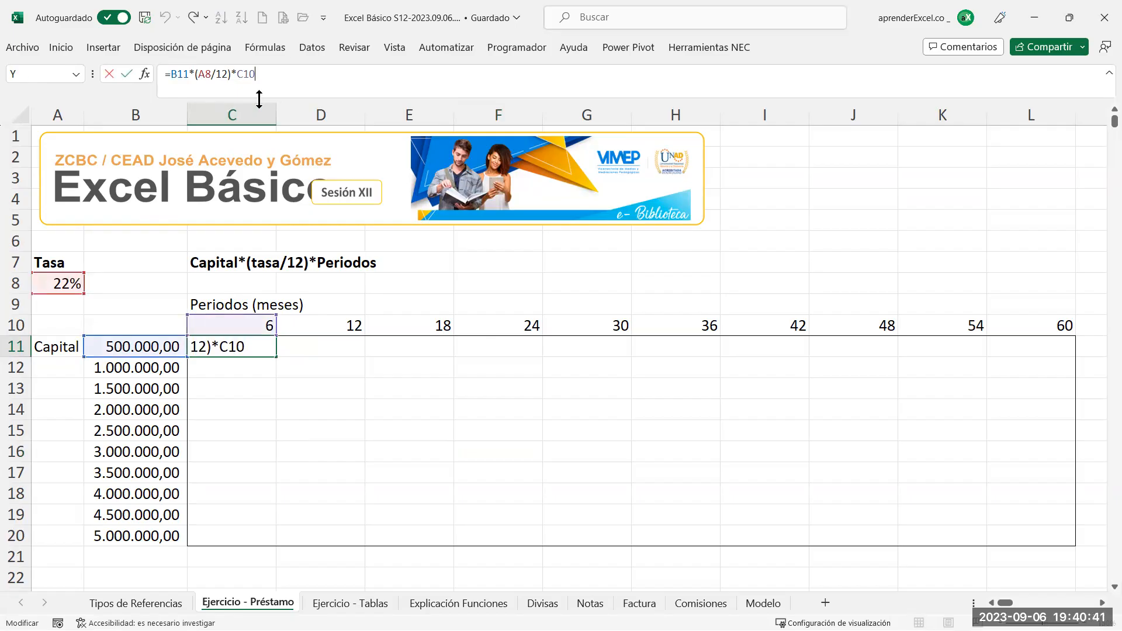
key("ctrl")
key("ctrl")
key("ctrl")
key("ctrl")
key("ctrl")
key("ctrl")
key("ctrl")
key("ctrl")
left_click(205, 71)
type("$")
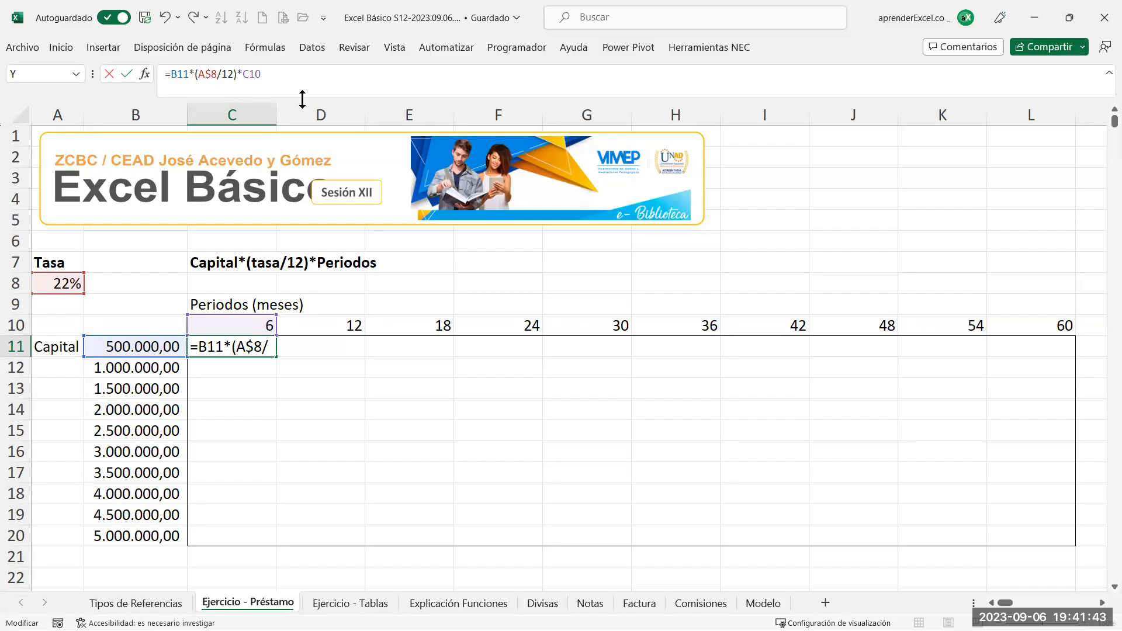
key("Return")
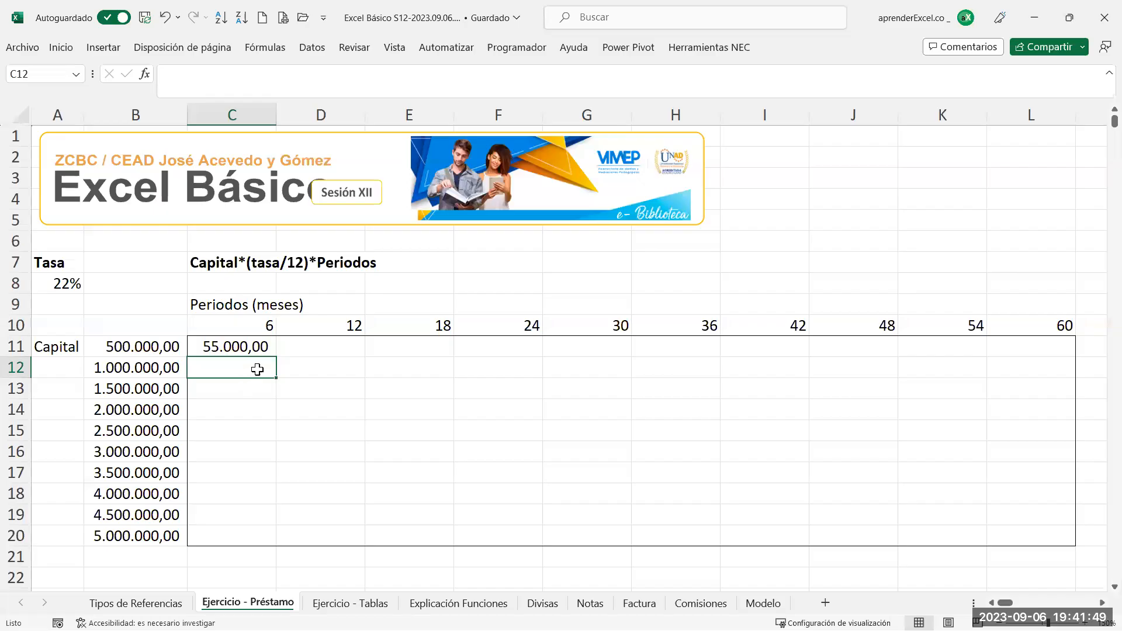
Try to fill the C11 formula across to L11, check the copied formula in D11, and undo the fill
double_click(240, 348)
left_click_drag(246, 348, 263, 348)
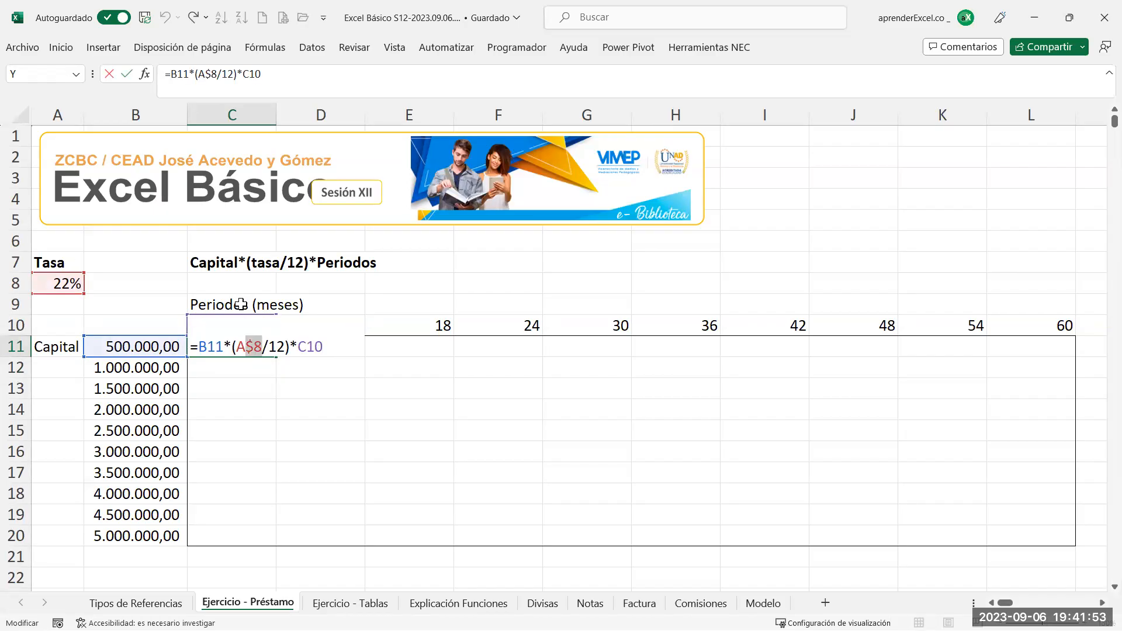
key("Escape")
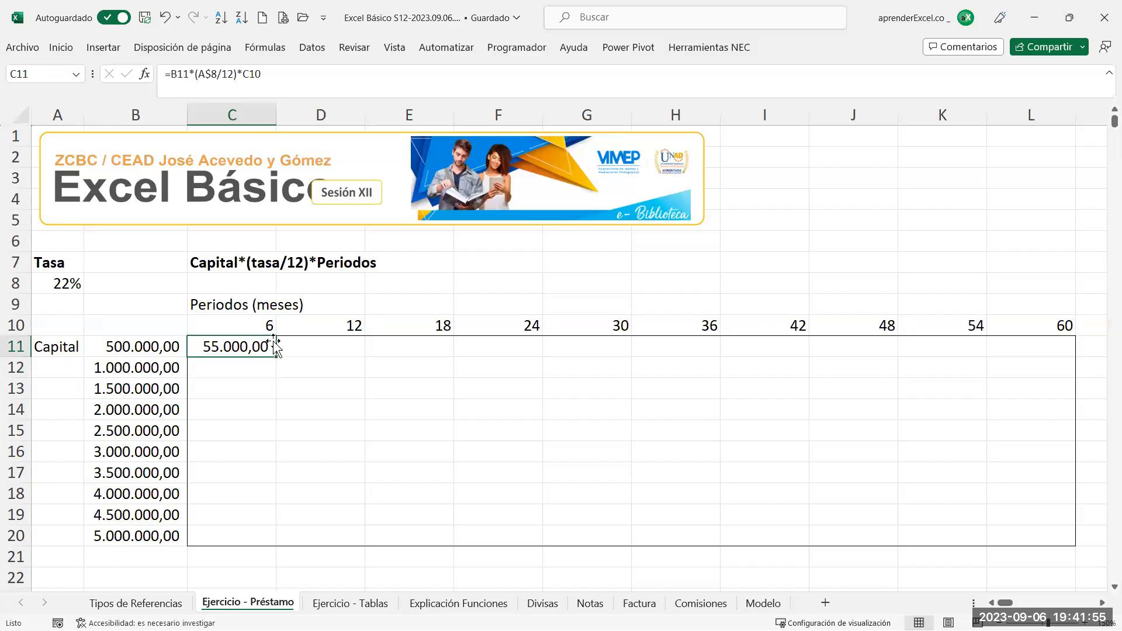
left_click_drag(275, 357, 1080, 378)
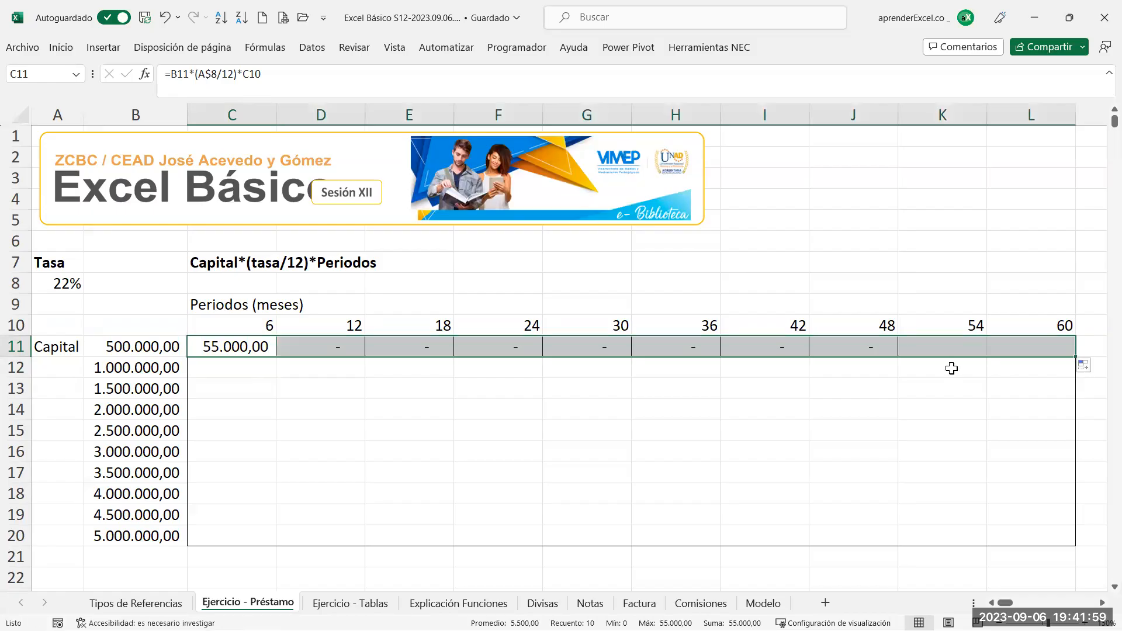
left_click_drag(326, 346, 997, 348)
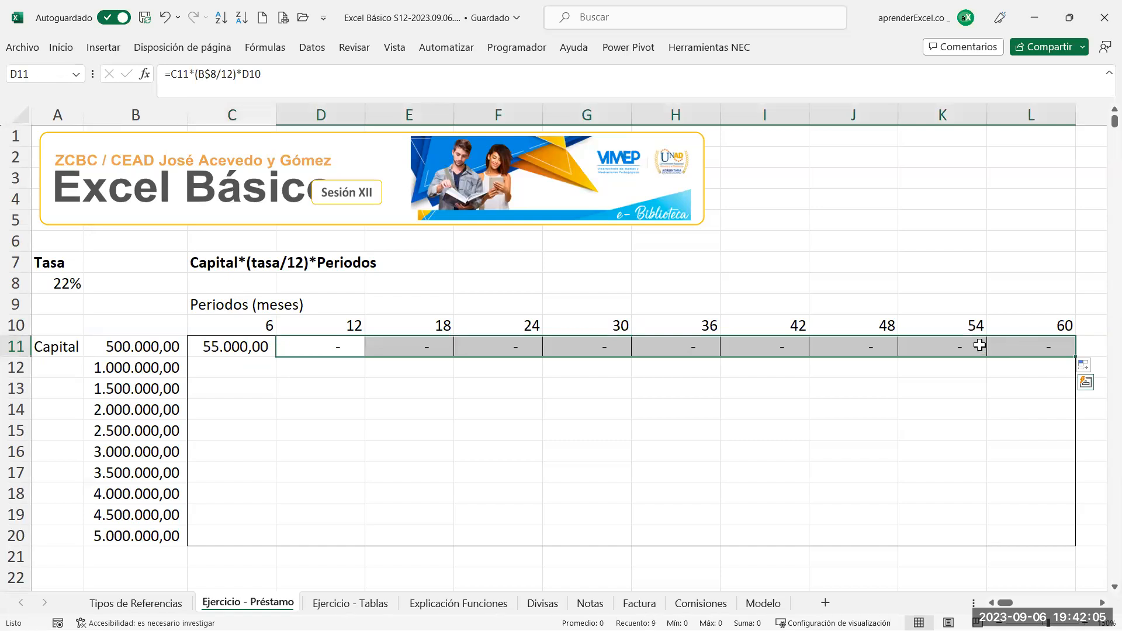
key("ctrl+z")
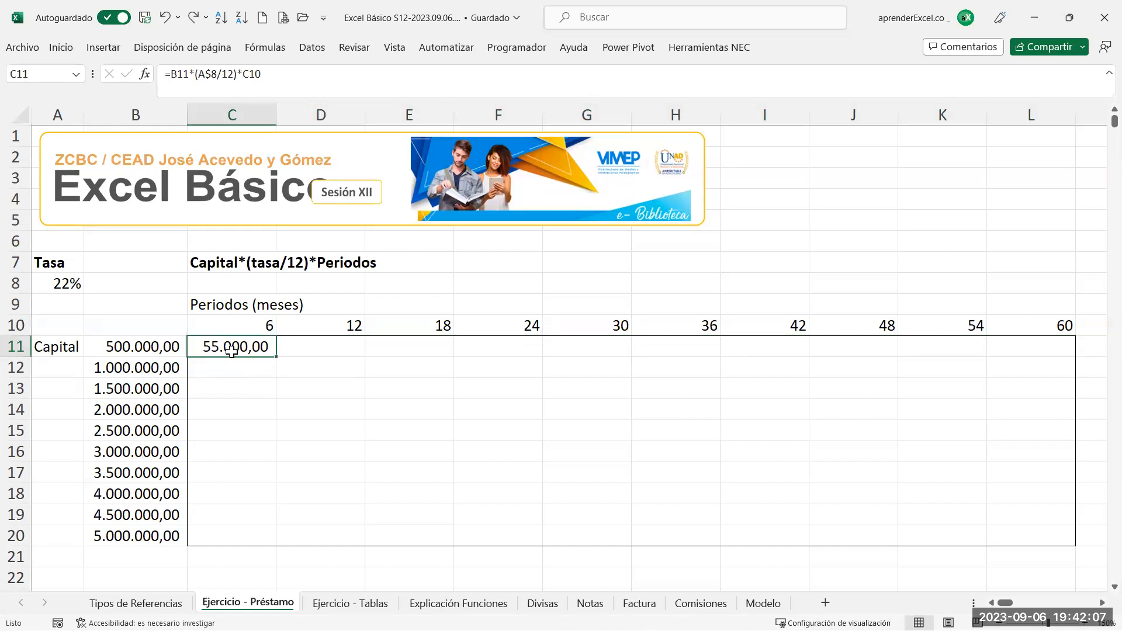
Review the row-locked A$8 reference inside the C11 formula without changing it
double_click(232, 347)
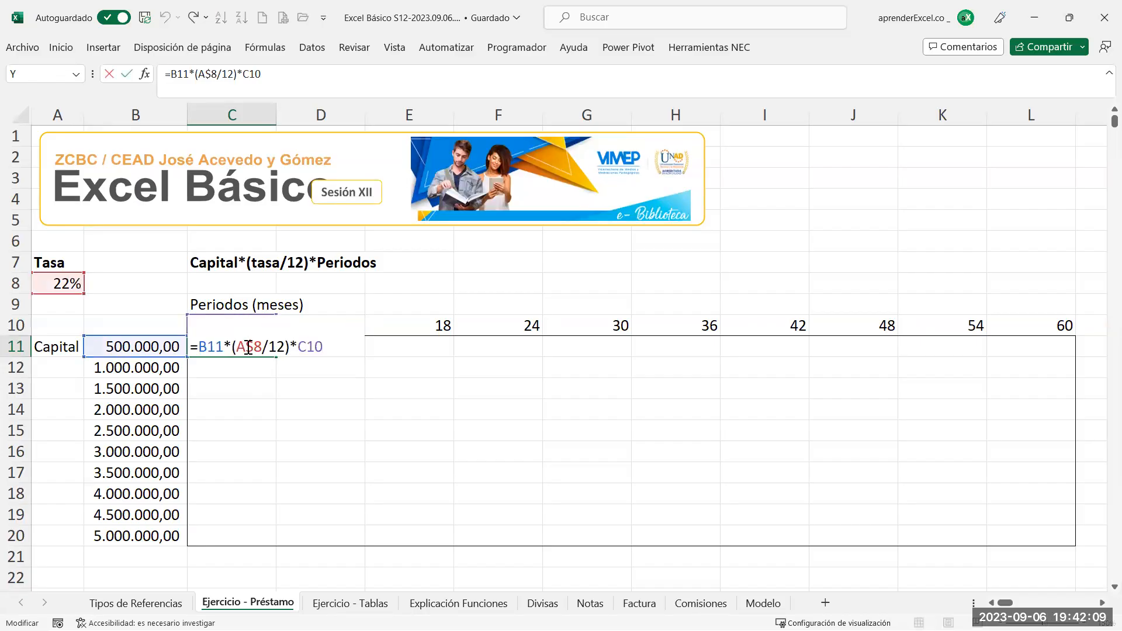
left_click_drag(245, 346, 261, 346)
key("Escape")
double_click(260, 347)
left_click_drag(246, 347, 261, 349)
key("ctrl+Return")
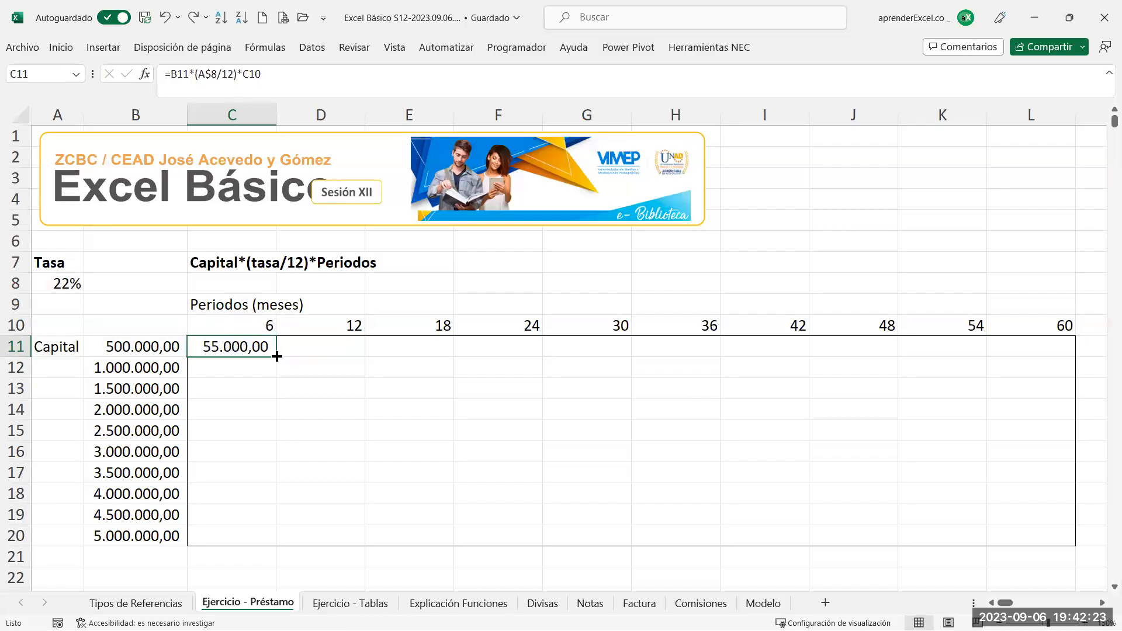
Try to fill the C11 formula into D11 only, compare the references in both cells, and undo the fill
left_click_drag(277, 357, 326, 365)
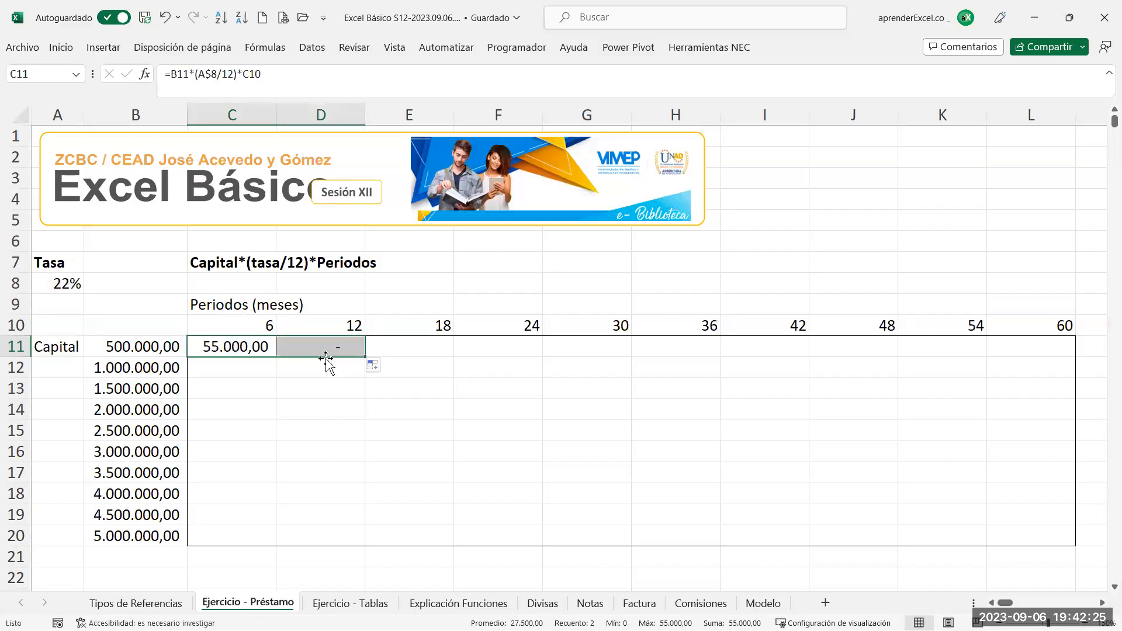
double_click(348, 346)
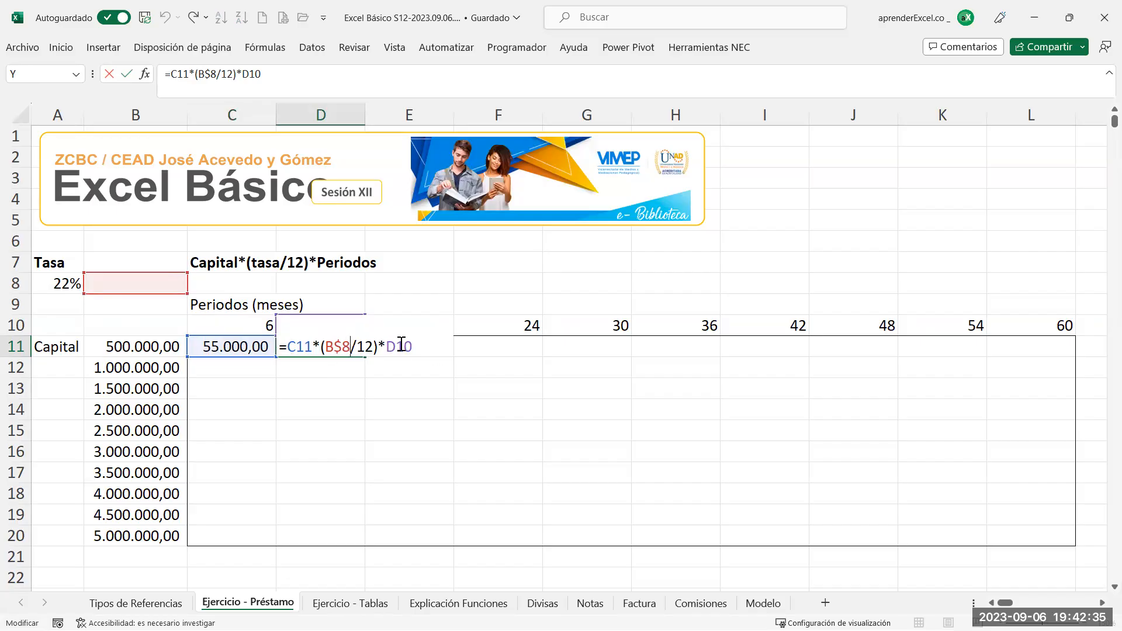
key("ctrl+Return")
left_click(246, 341)
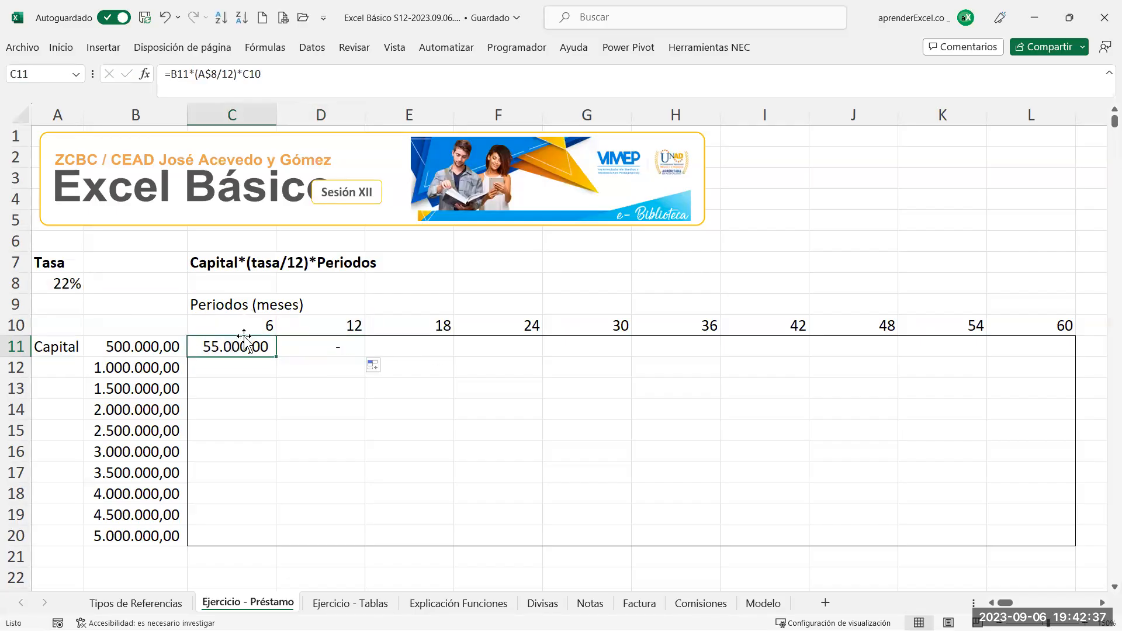
left_click(323, 347)
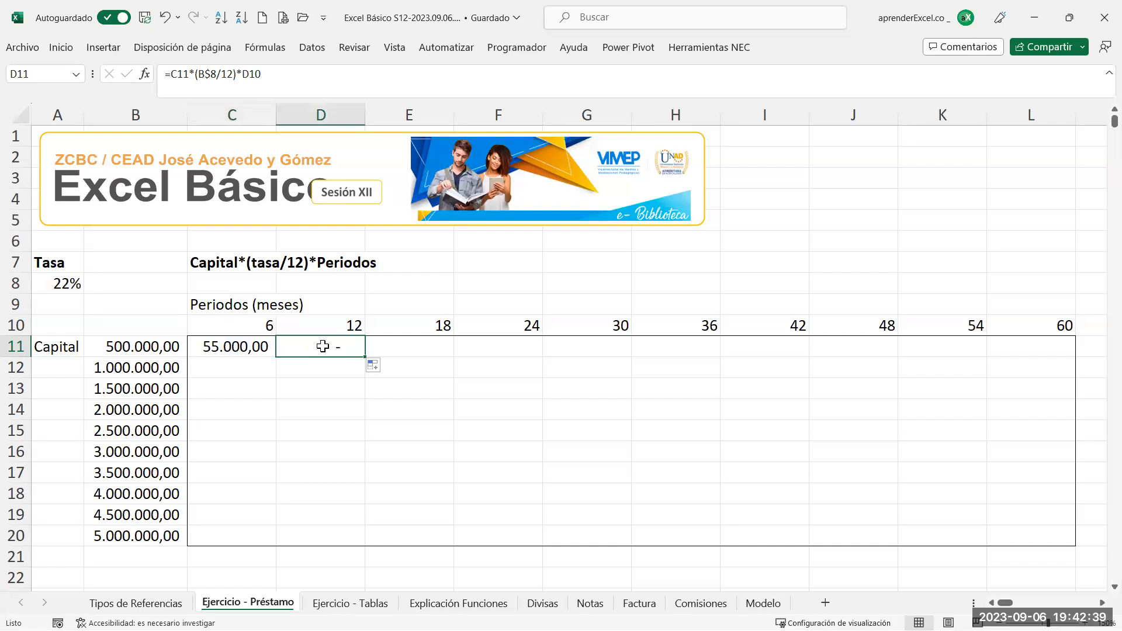
left_click(266, 350)
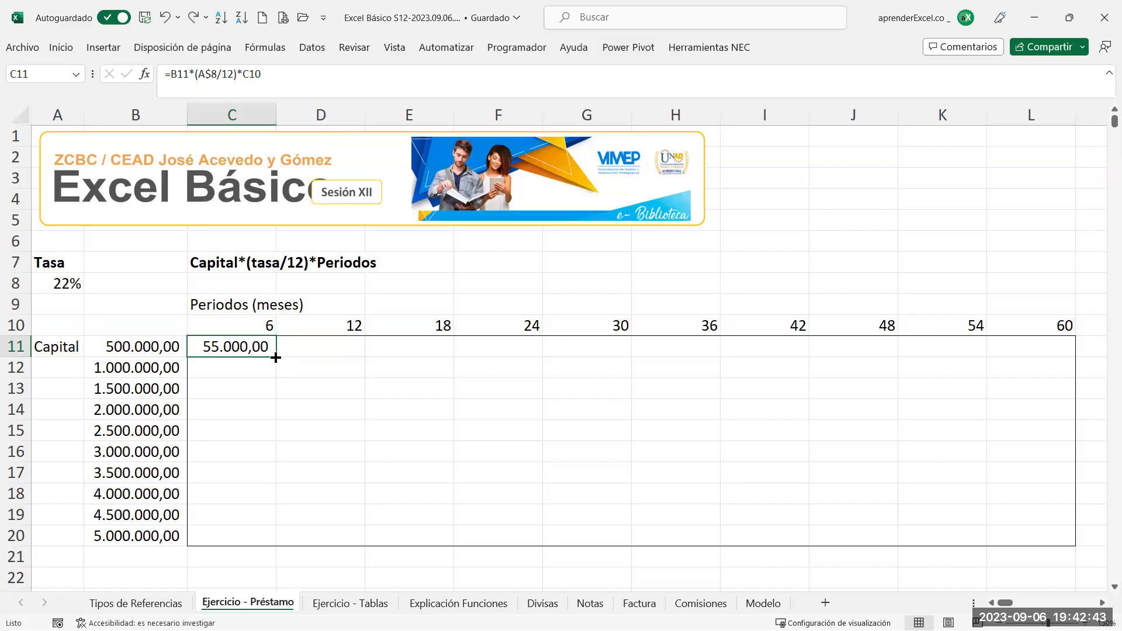
Try to fill the C11 formula down to C20 and widen column C slightly, and undo both changes
double_click(276, 358)
left_click_drag(275, 119, 301, 119)
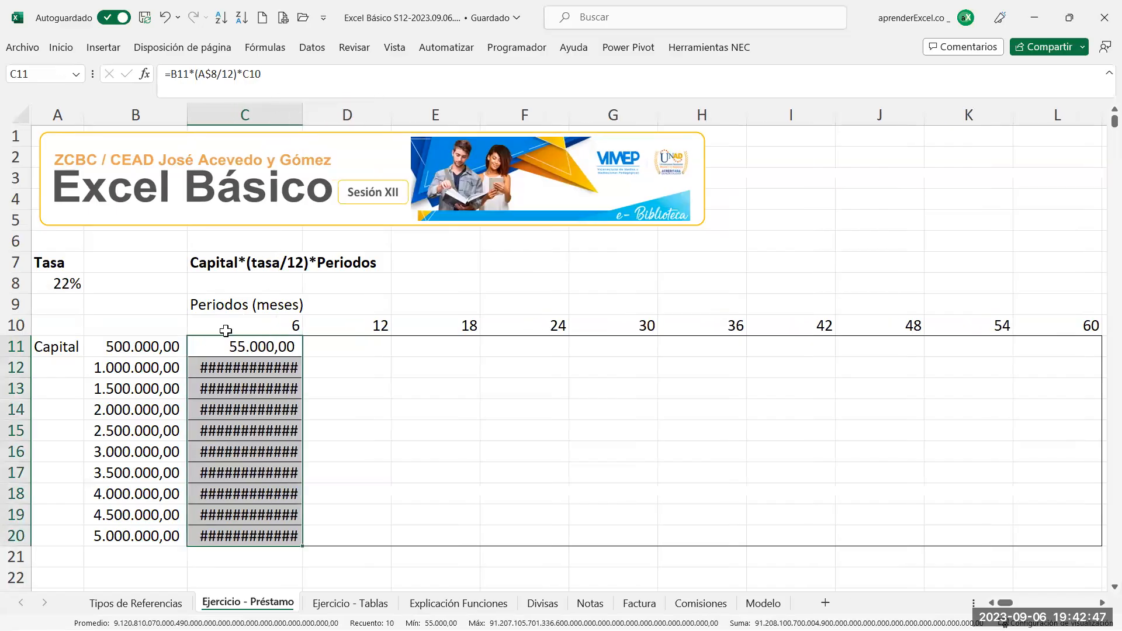
key("ctrl+z")
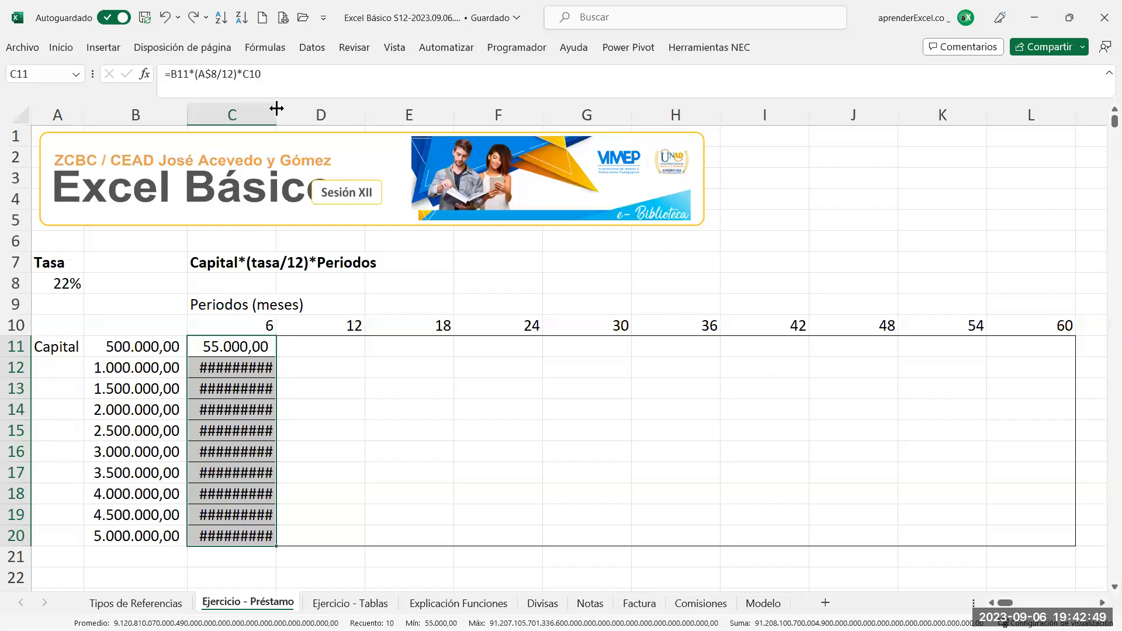
key("ctrl+z")
Widen column C and fill the C11 formula down to C20 without formatting (Rellenar sin formato)
left_click_drag(277, 113, 359, 115)
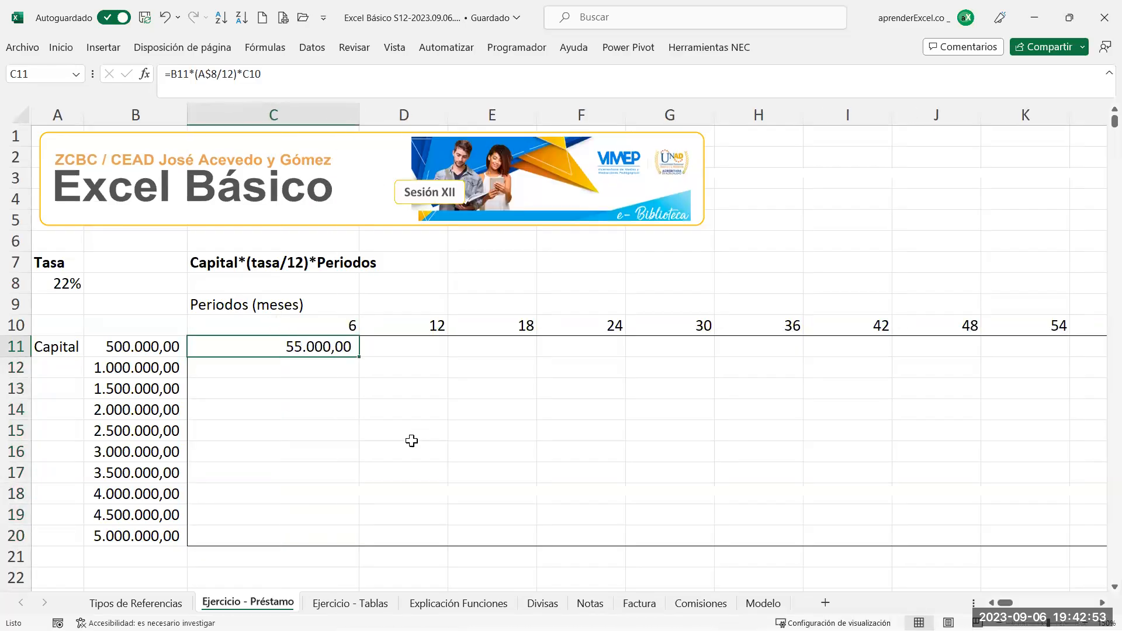
double_click(361, 357)
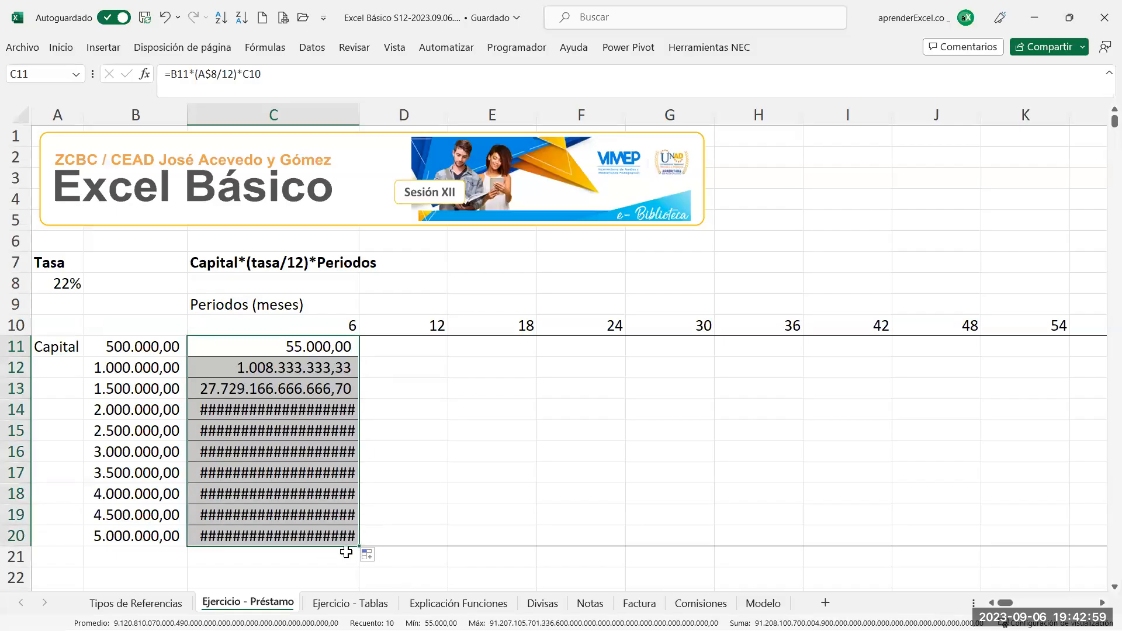
left_click(380, 559)
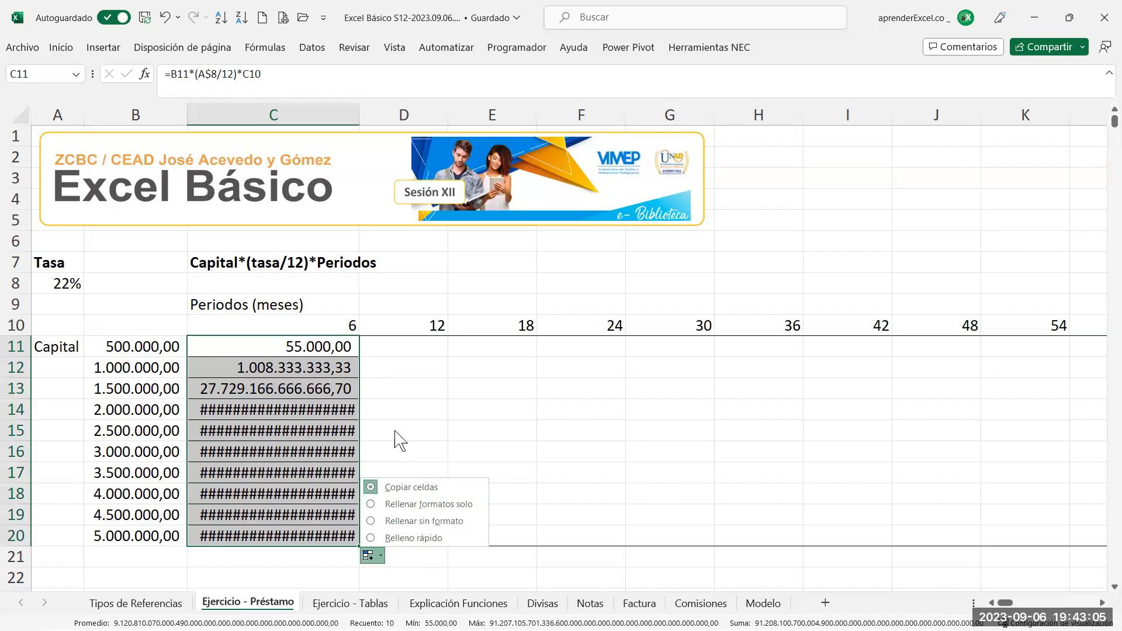
left_click(427, 522)
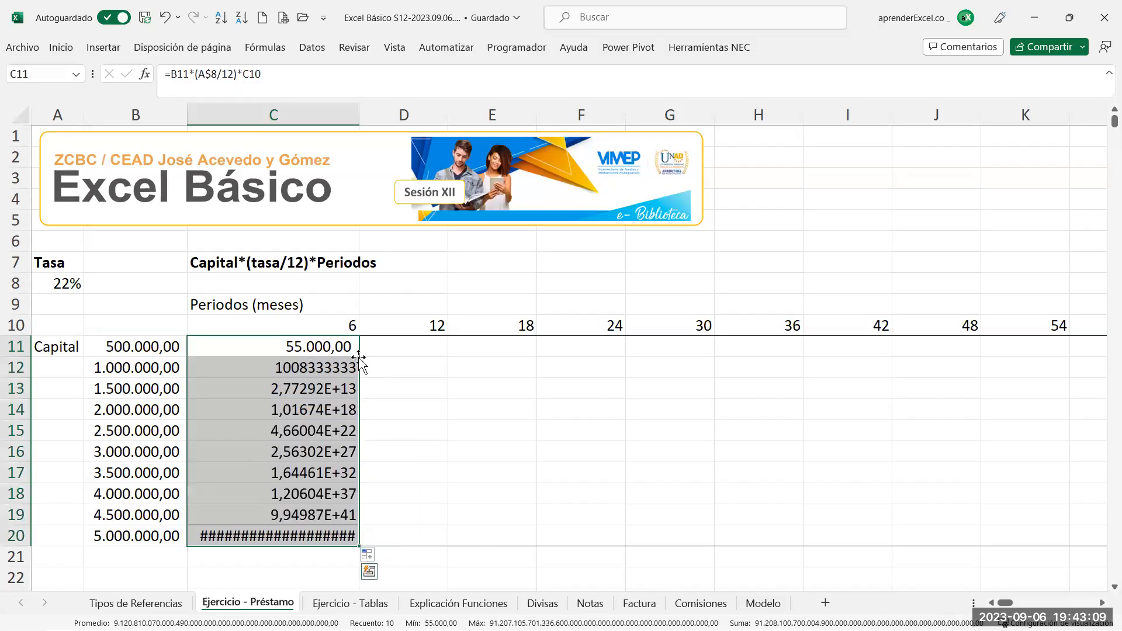
left_click(395, 391)
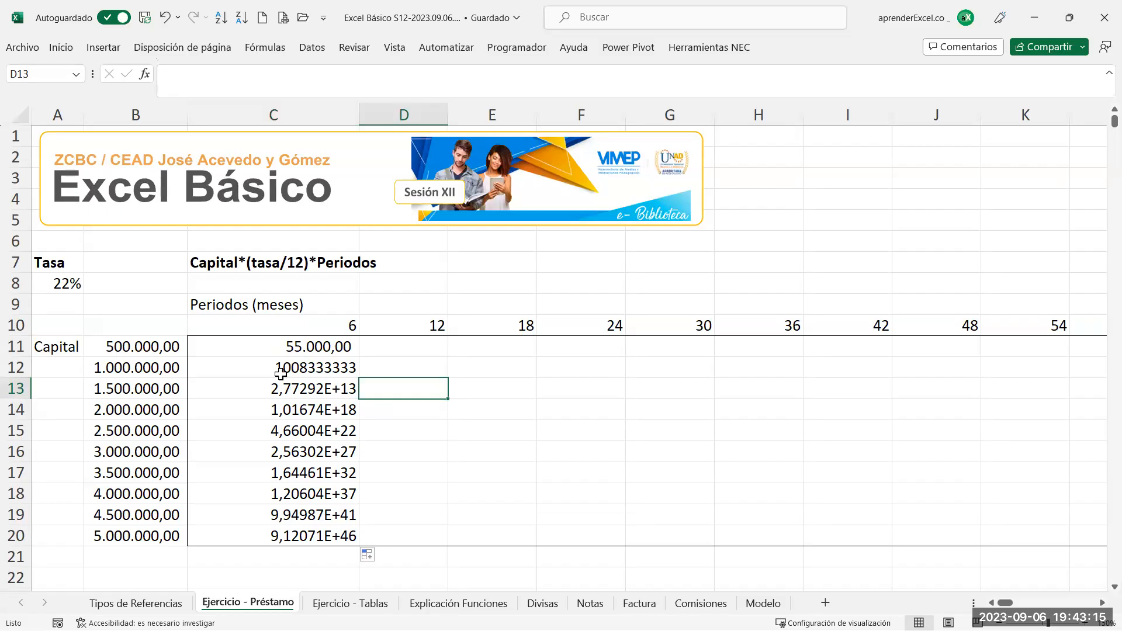
Examine which cells the filled formula in C12 refers to, compared with C11
left_click(315, 349)
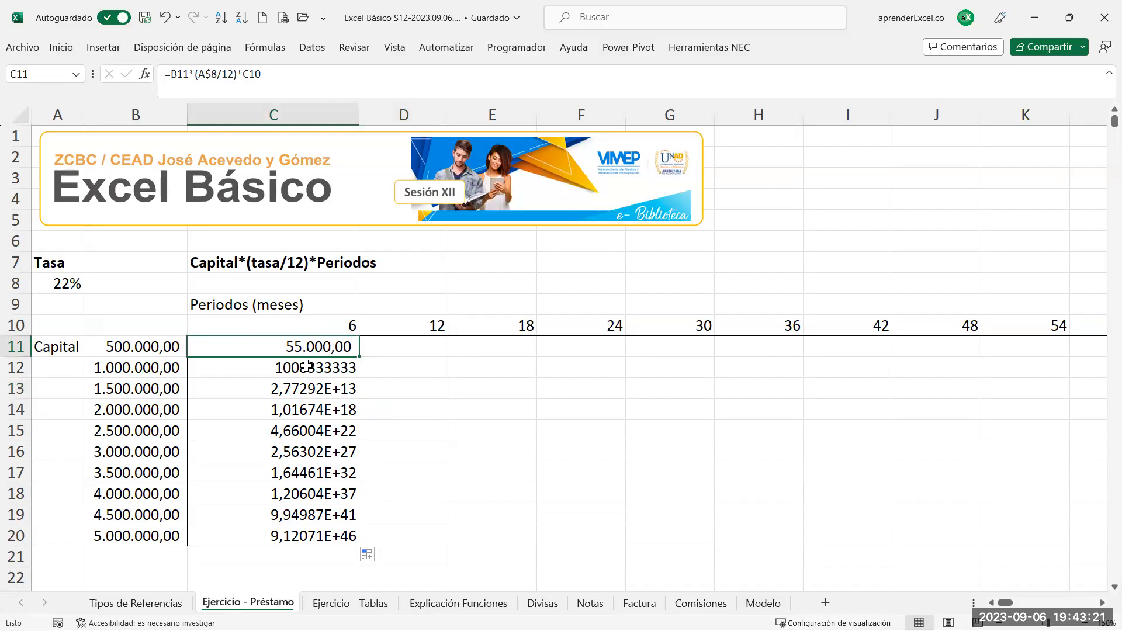
left_click(307, 368)
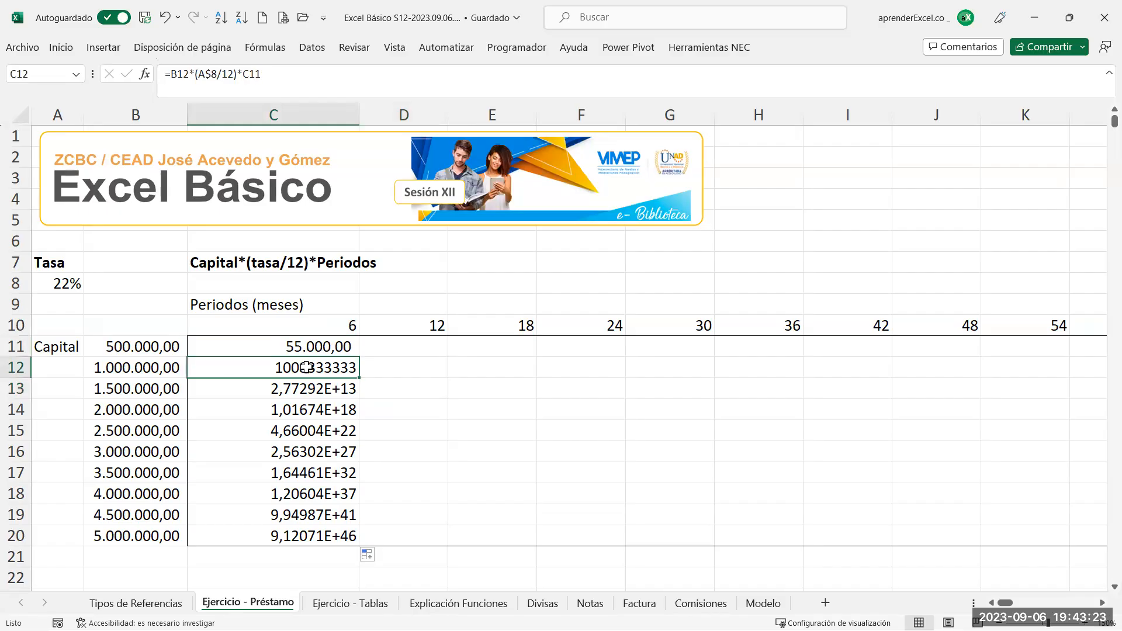
double_click(307, 368)
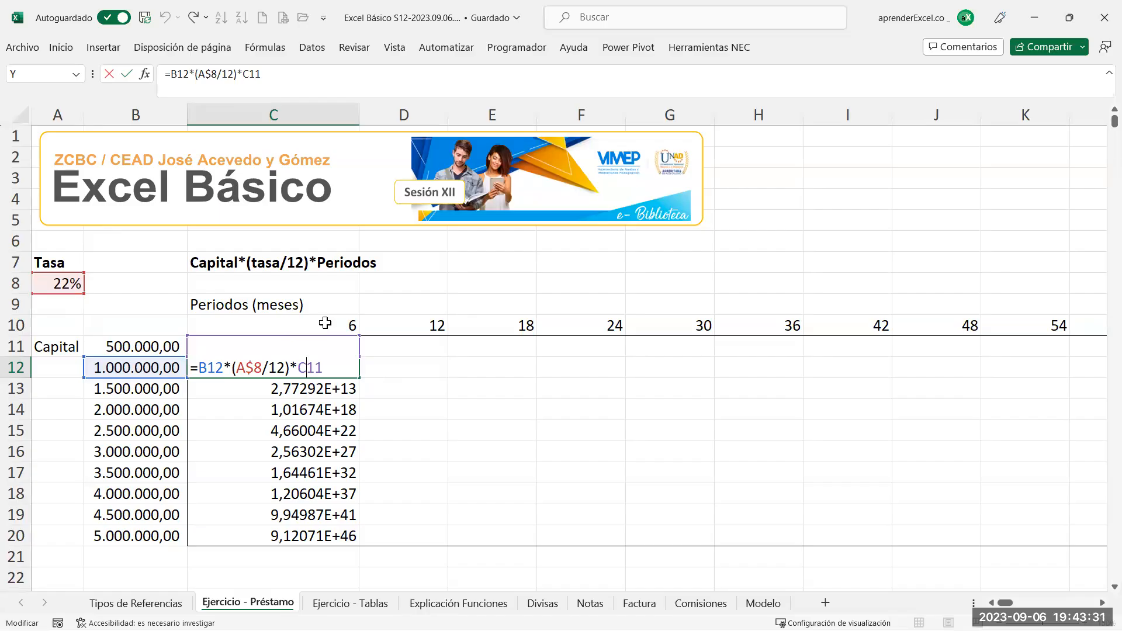
key("ctrl+Return")
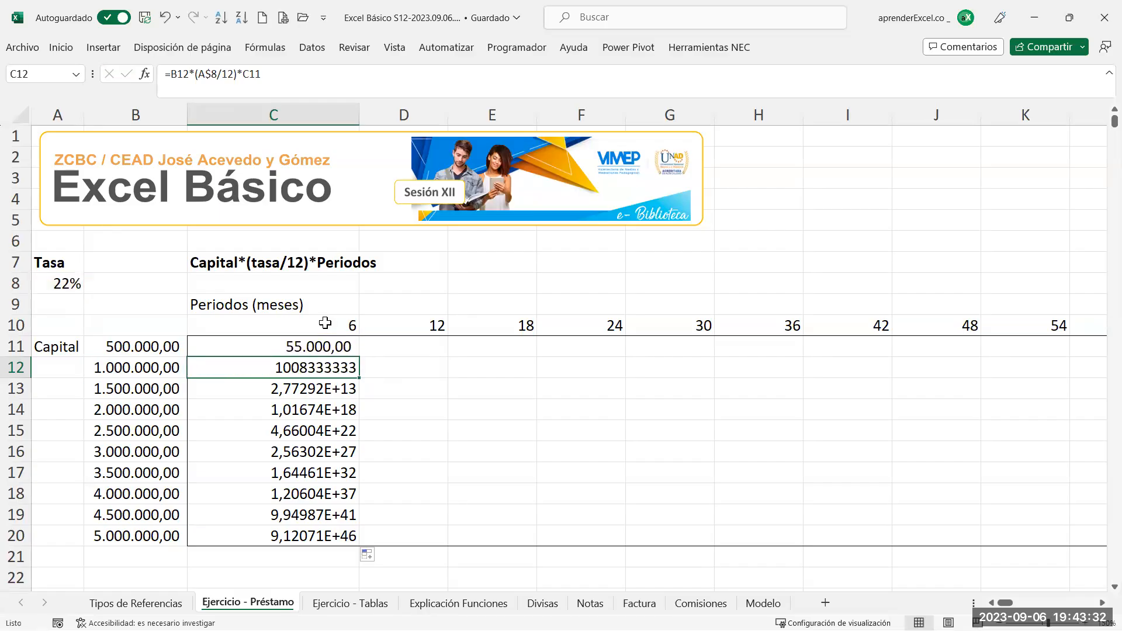
left_click(186, 86)
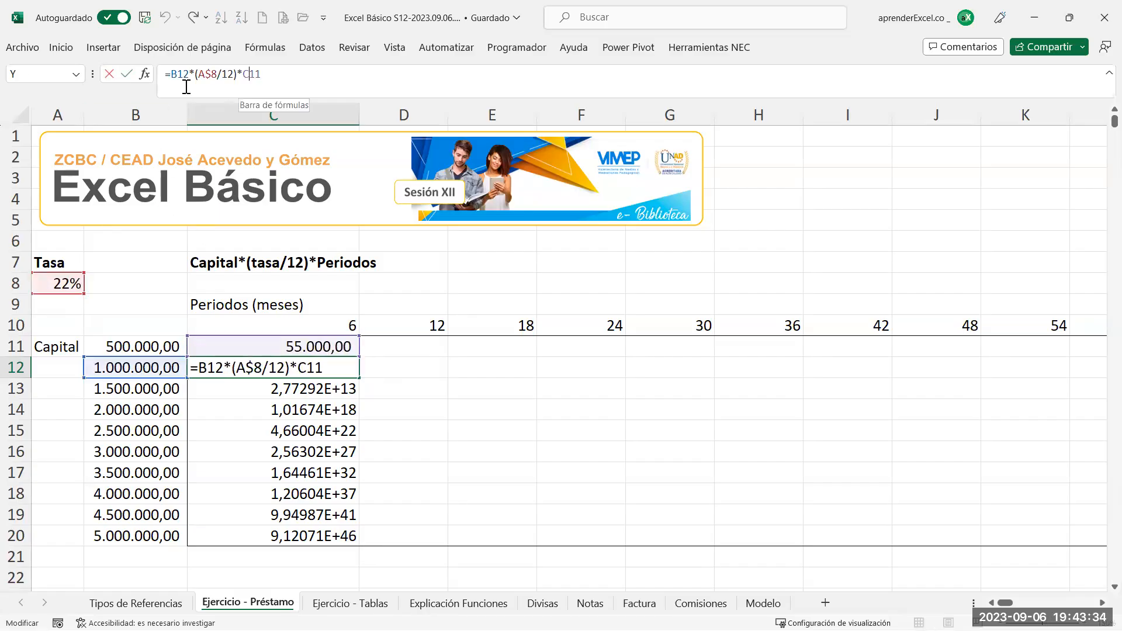
key("Return")
Check the formulas in C11 through C16 one by one for how the capital, rate and period references shift
left_click(295, 345)
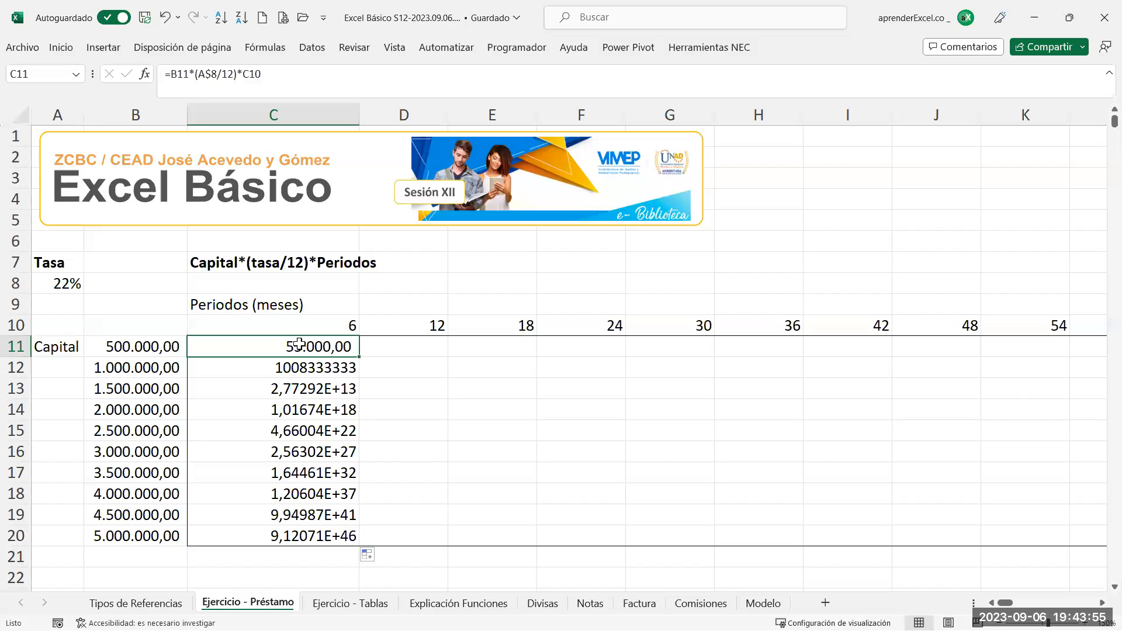
double_click(300, 345)
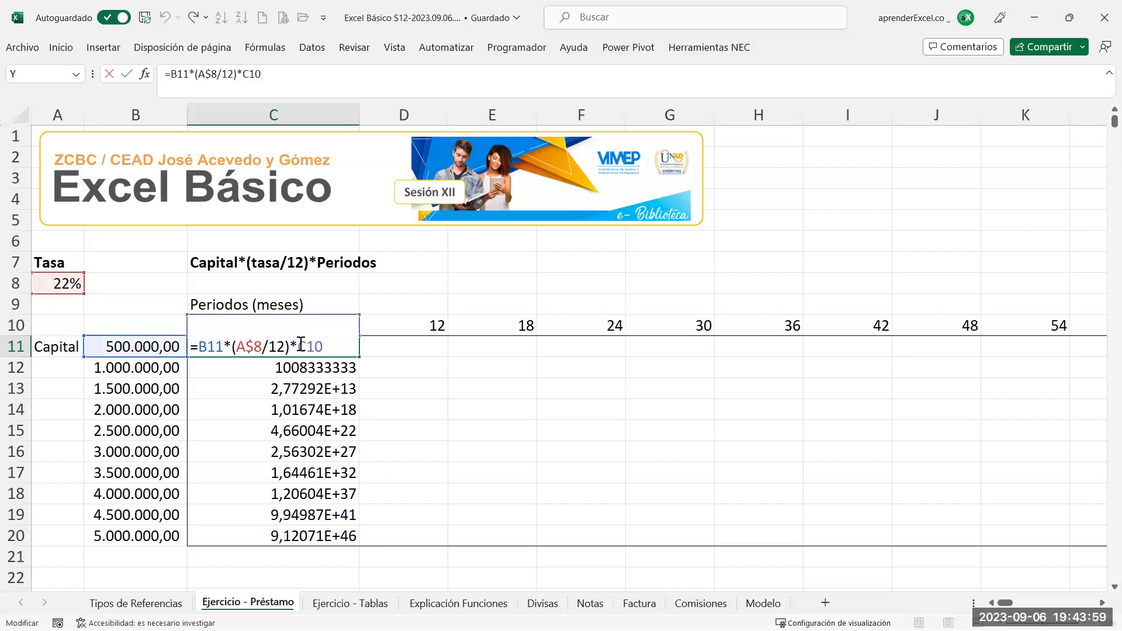
key("Escape")
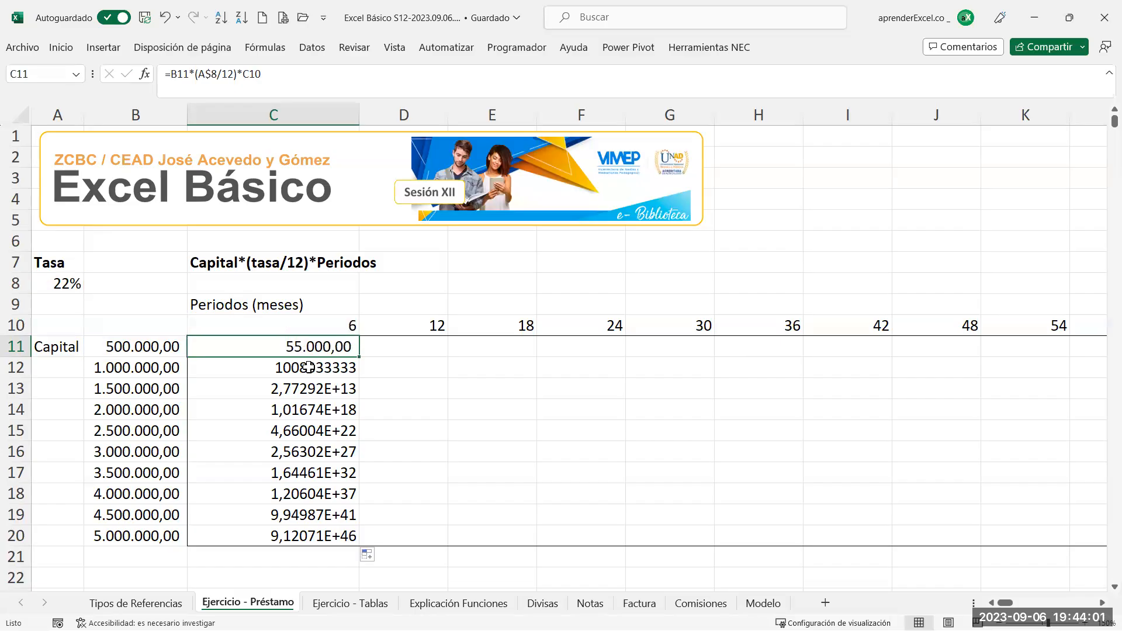
double_click(309, 367)
key("Escape")
double_click(313, 391)
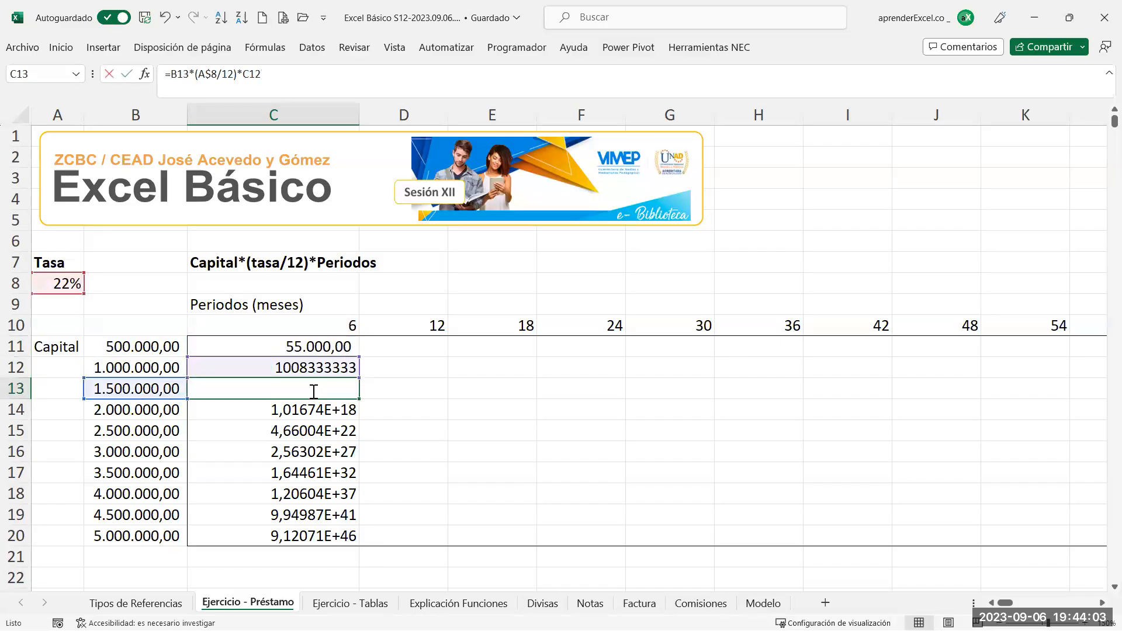
key("Escape")
double_click(311, 413)
key("Escape")
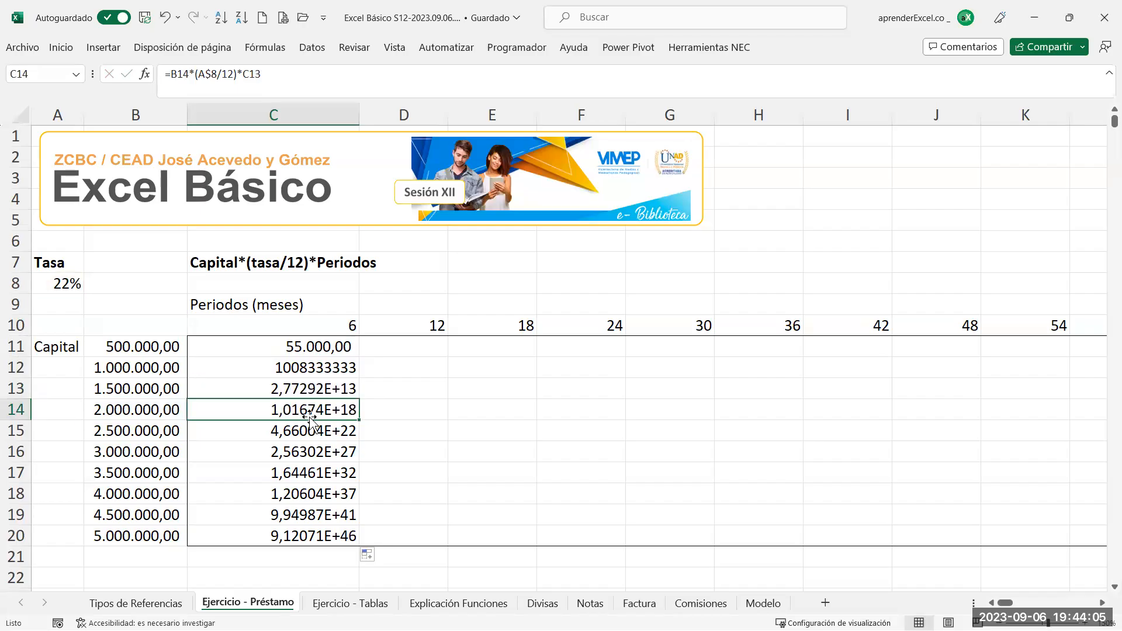
double_click(309, 431)
key("Escape")
left_click(308, 456)
double_click(309, 456)
key("Escape")
Compare the formulas in C11, C12 and C20 for the capital, rate and period cells they refer to
double_click(307, 349)
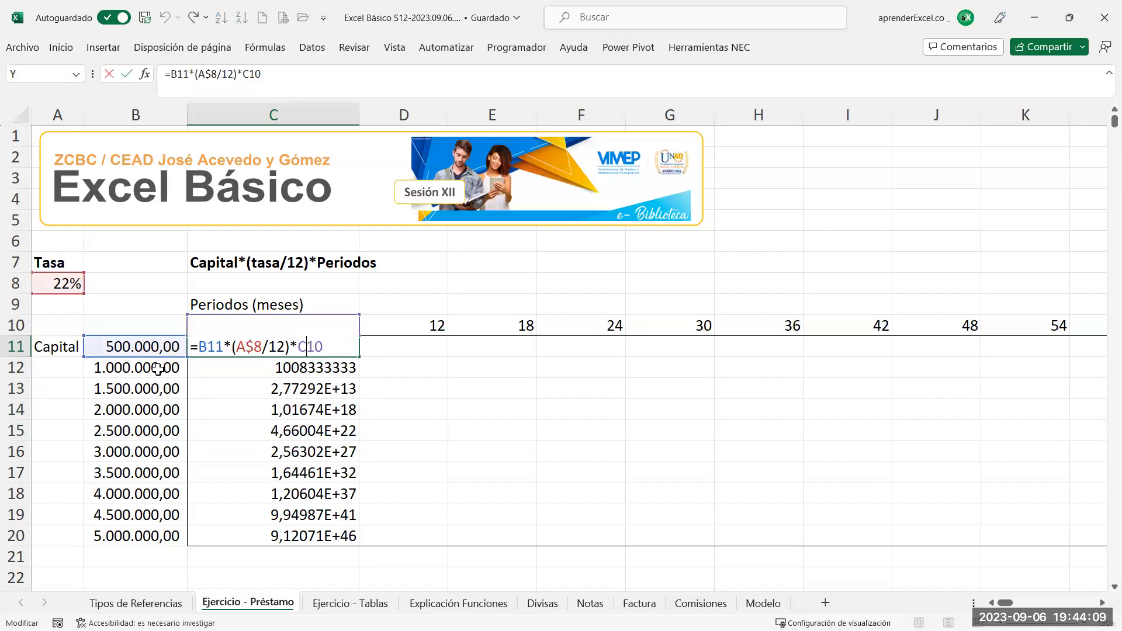
key("Escape")
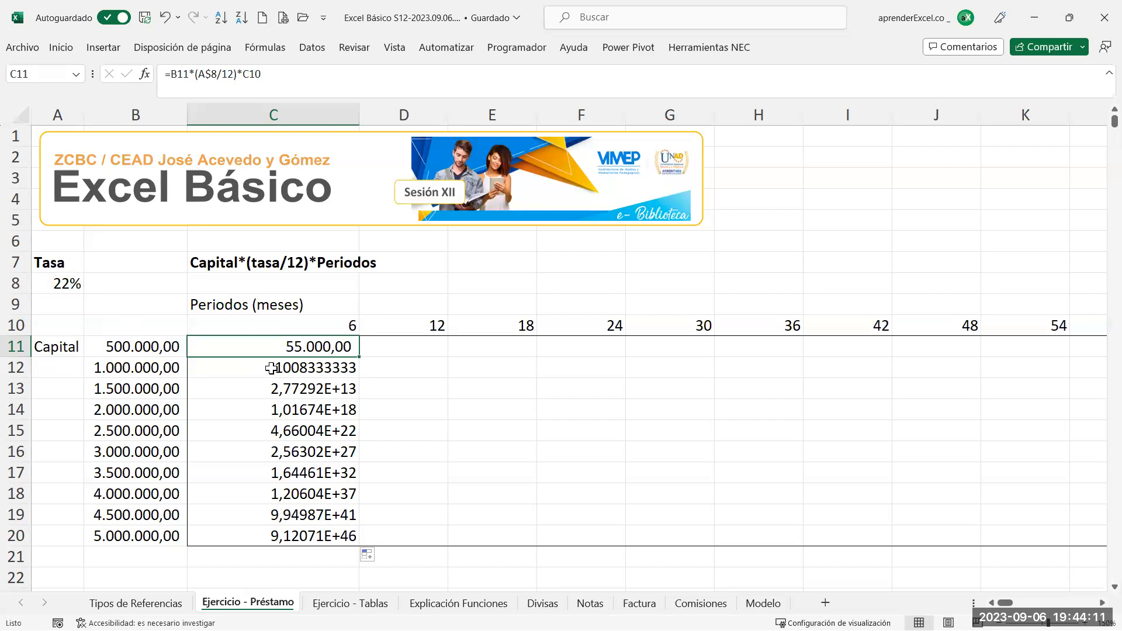
double_click(271, 369)
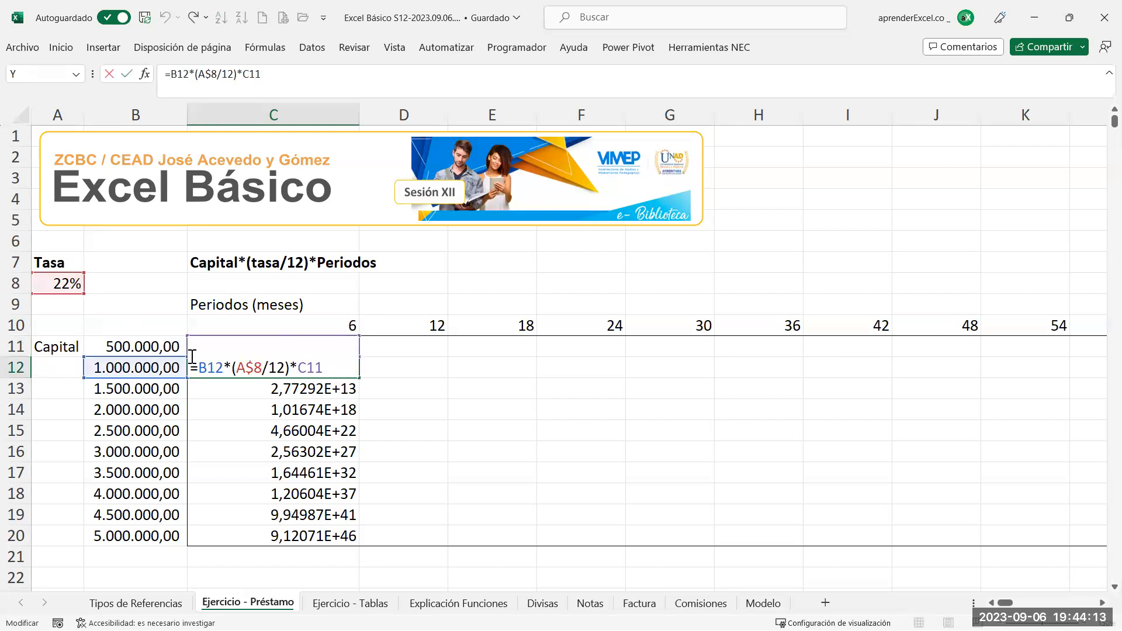
key("Escape")
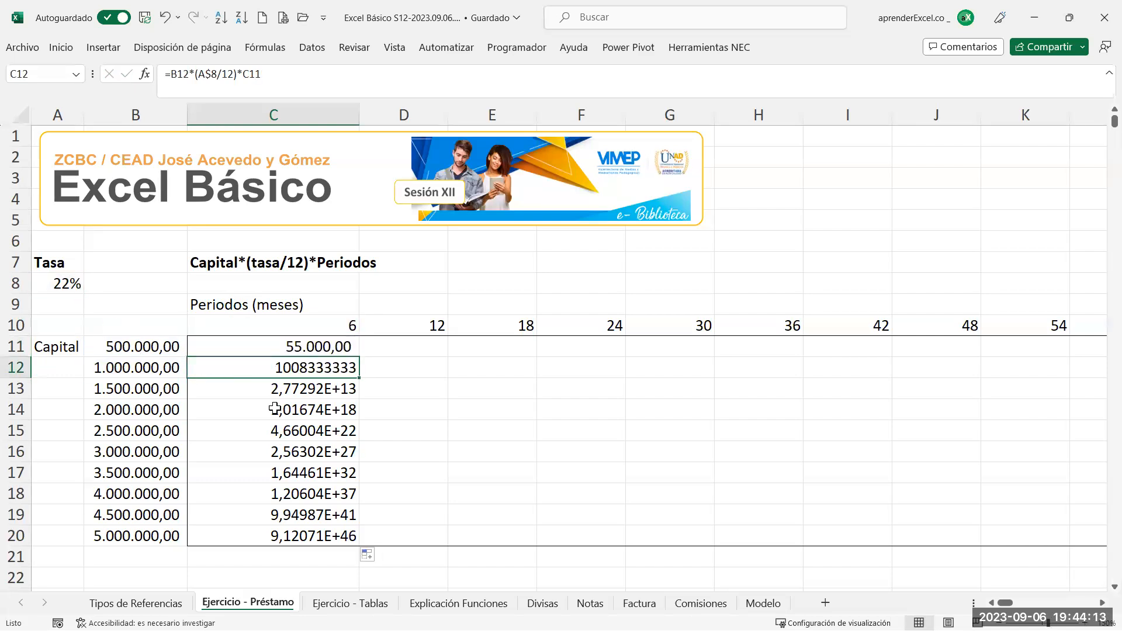
double_click(282, 535)
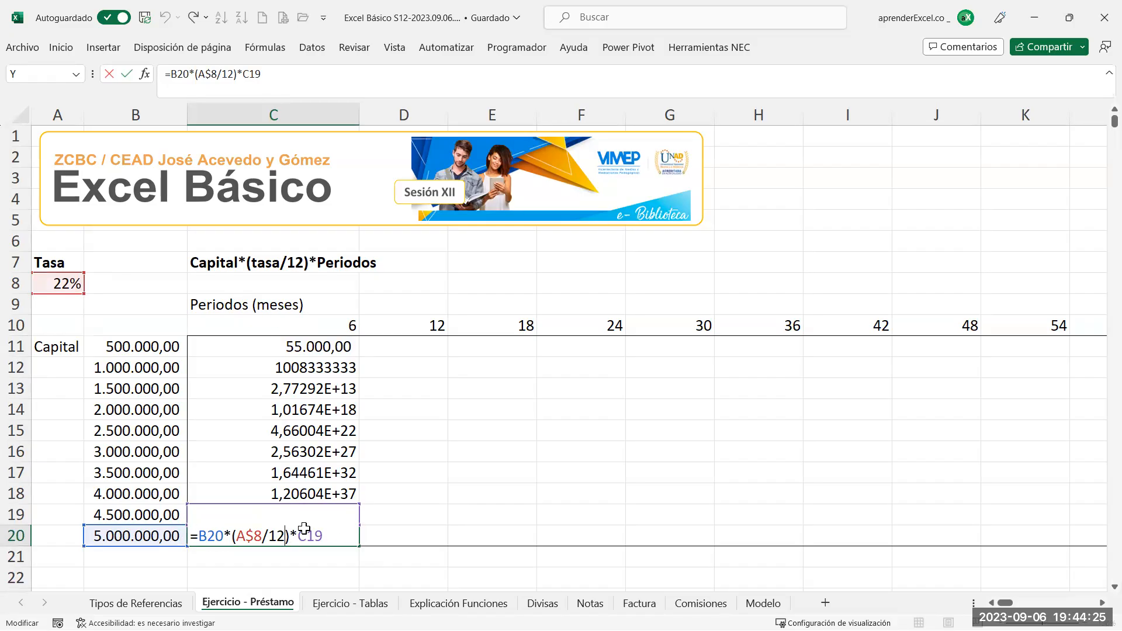
key("ctrl+Return")
Clear the filled formulas from C12:C20, keeping the one in C11
left_click_drag(286, 359, 308, 533)
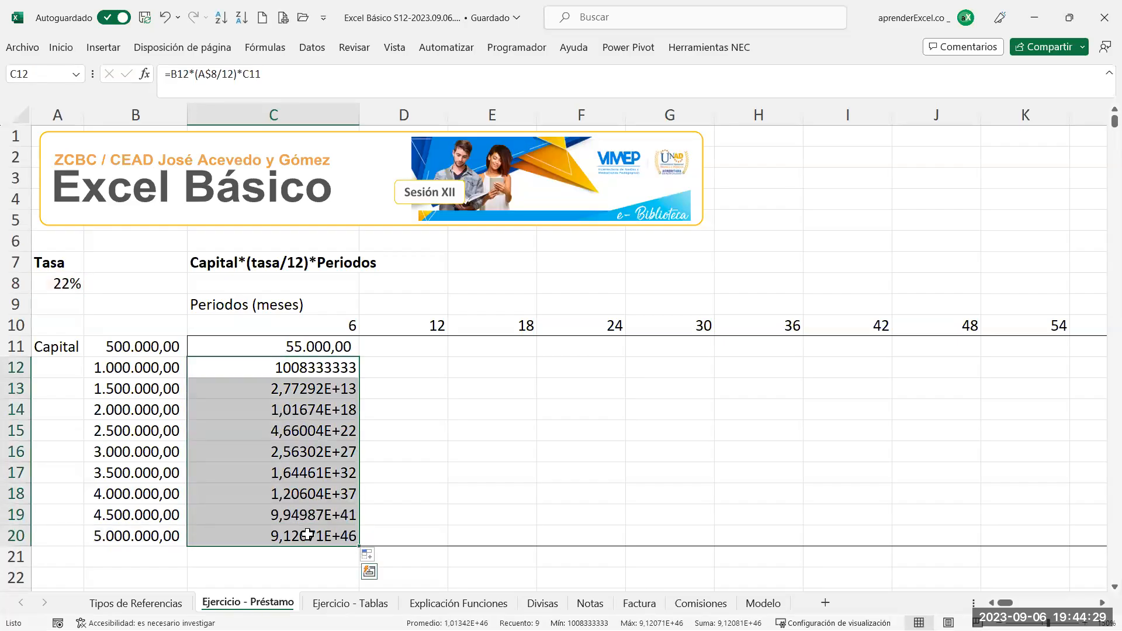
key("Delete")
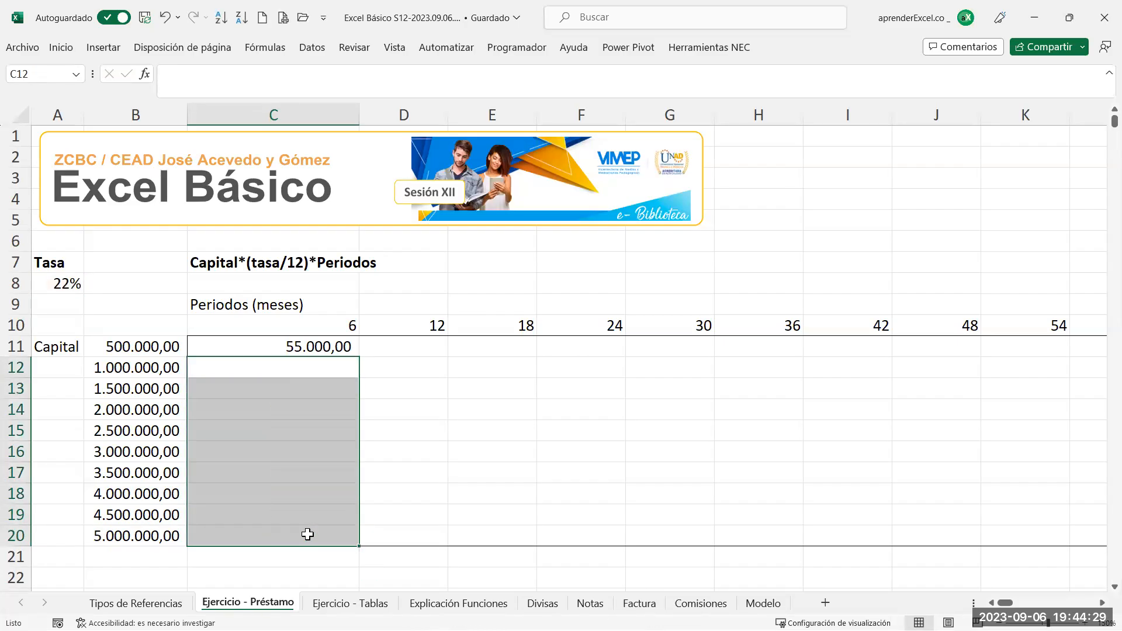
Fix the column of the period reference in C11 so the formula reads =B11*(A$8/12)*$C10
double_click(306, 347)
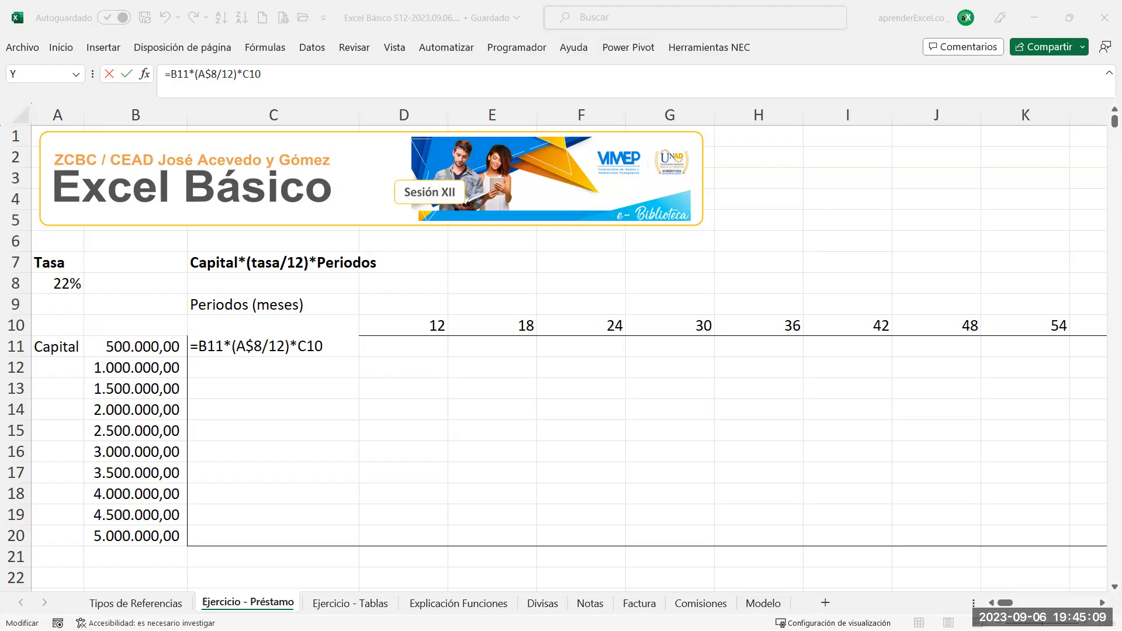
left_click(445, 308)
key("ctrl+Return")
double_click(333, 345)
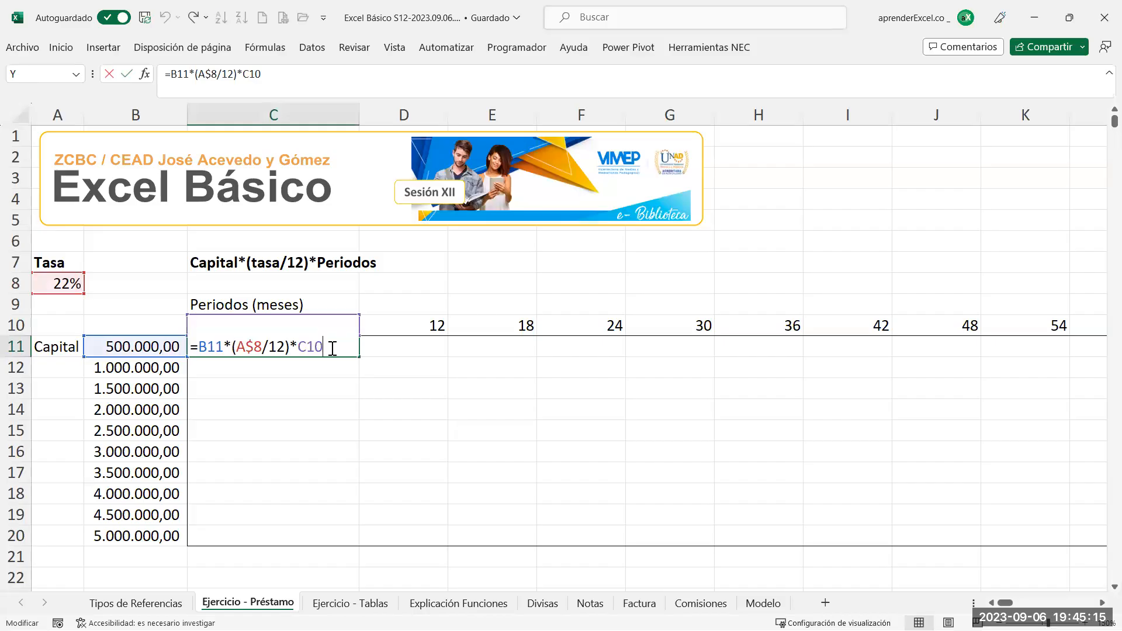
left_click(298, 347)
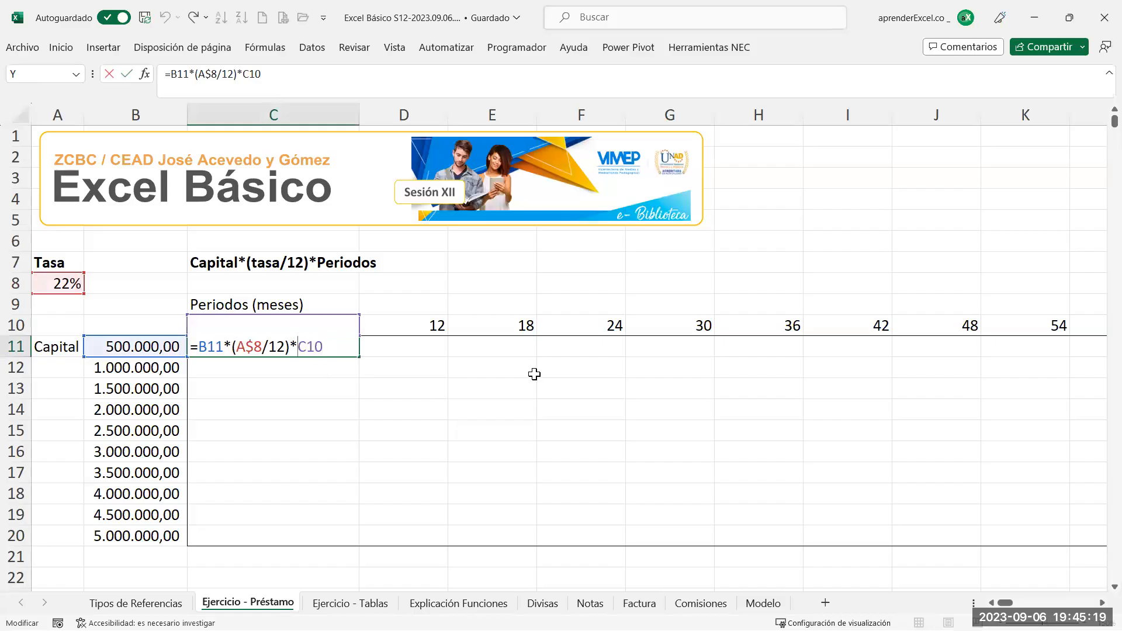
type("$")
left_click_drag(300, 348, 316, 347)
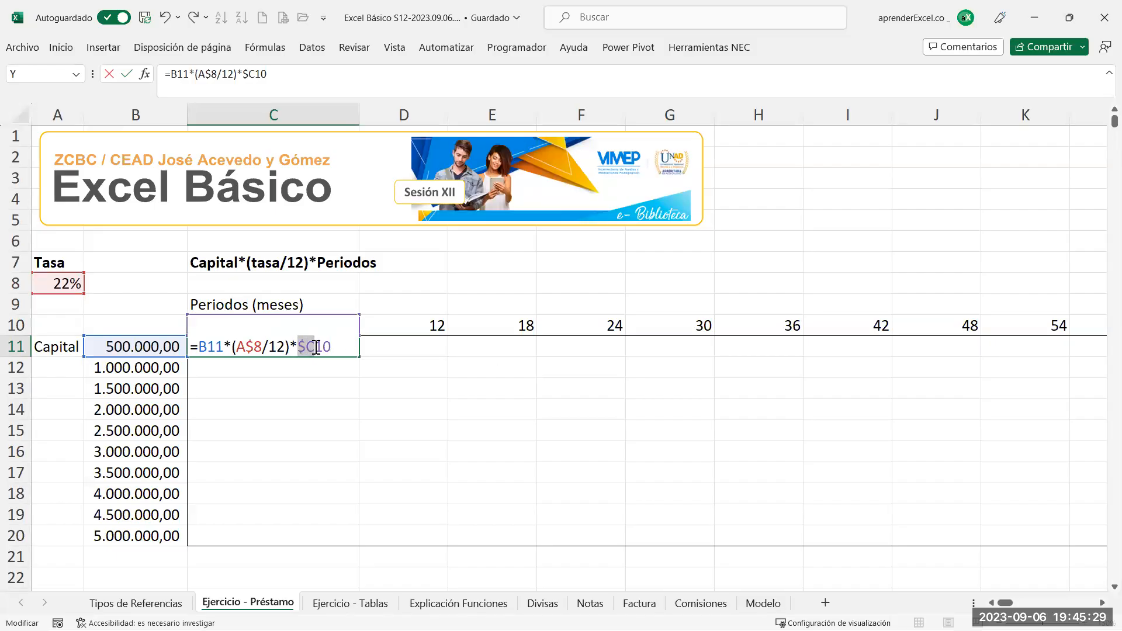
key("Return")
Fill the C11 formula across to L11 without formatting (Rellenar sin formato)
left_click(315, 347)
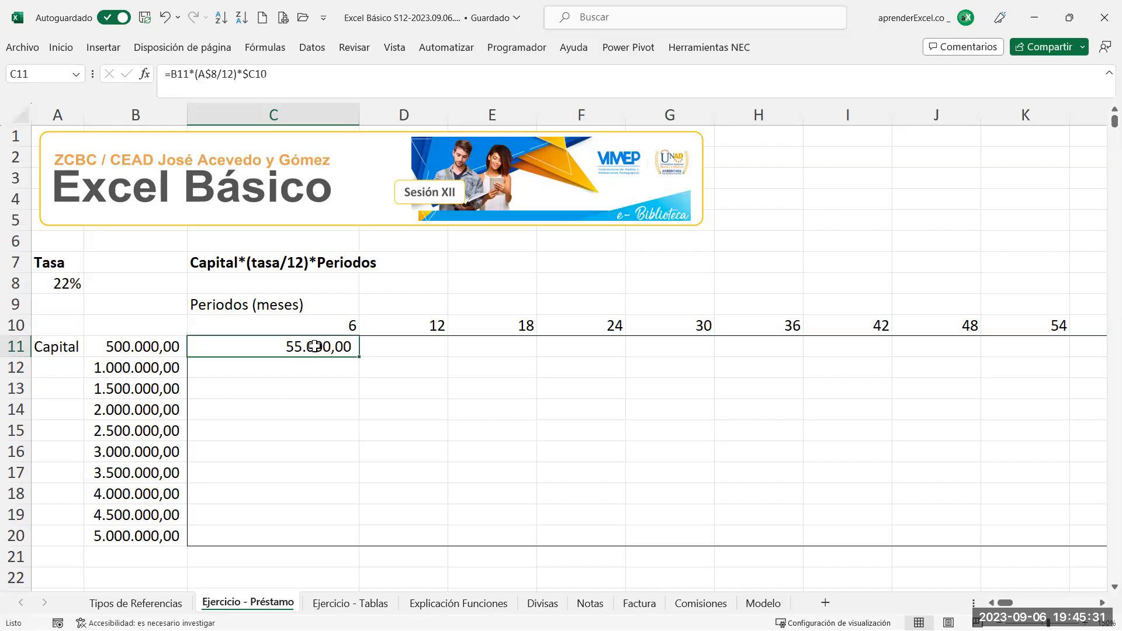
left_click_drag(362, 357, 987, 366)
left_click(1015, 367)
left_click(1042, 422)
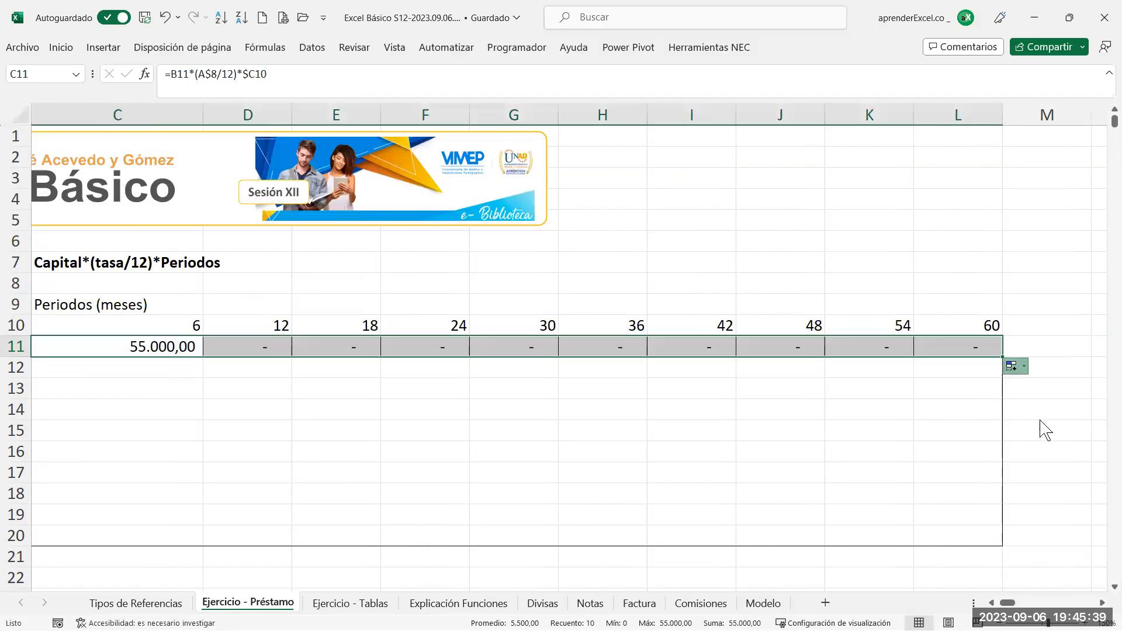
left_click(991, 604)
left_click(991, 603)
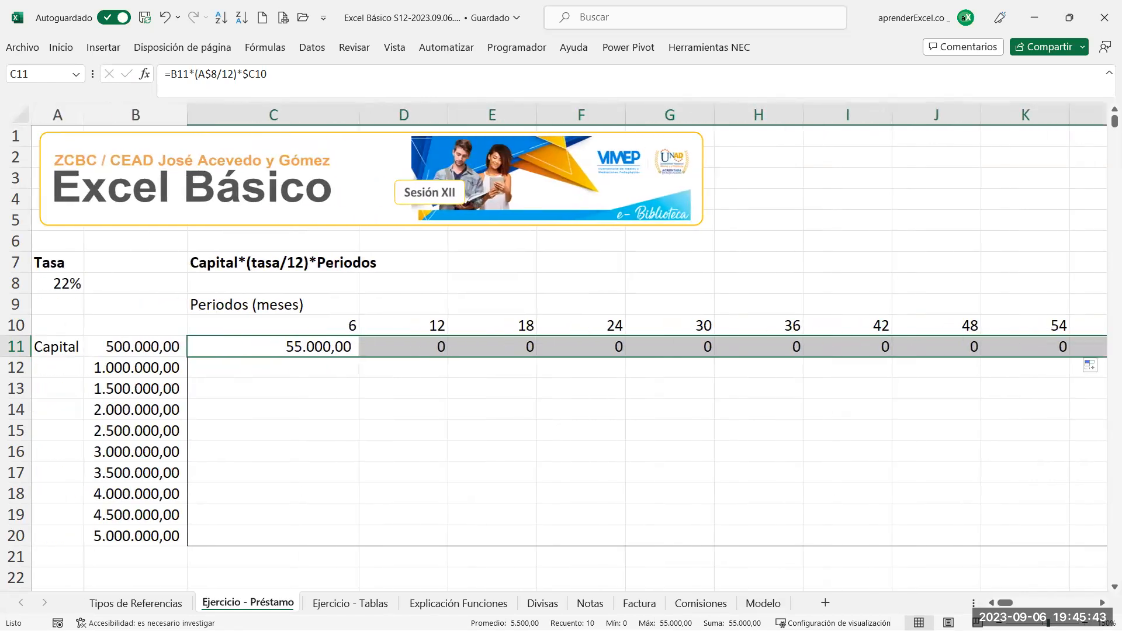
scroll(726, 481, "down", 1)
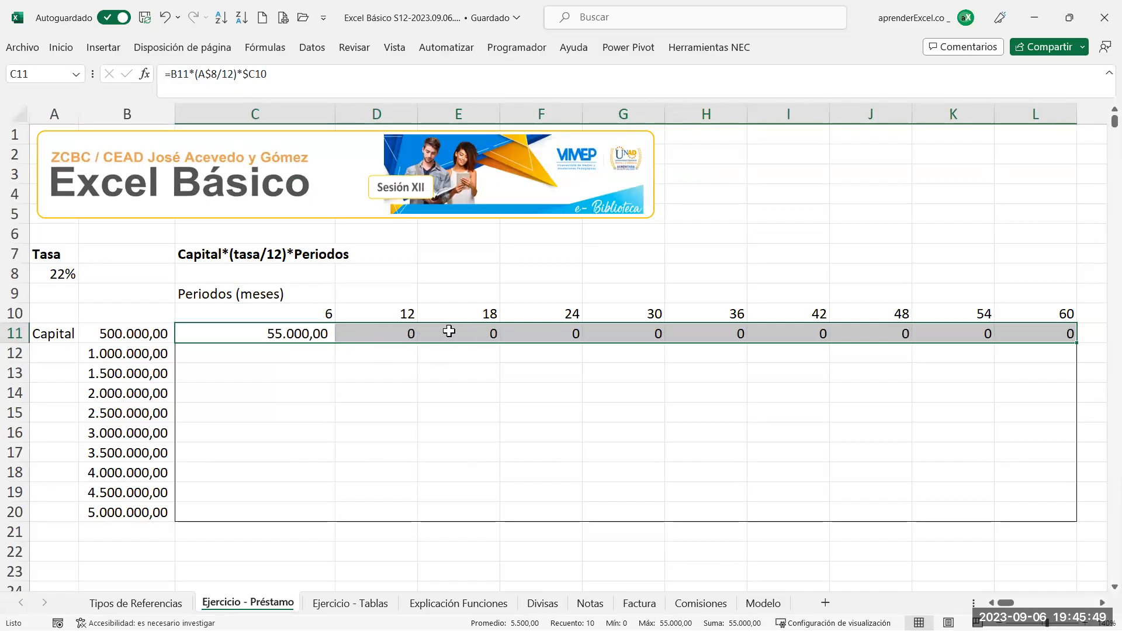
Examine the filled formulas in F11, G11, H11 and L11 for how each reference behaves across the row
double_click(570, 333)
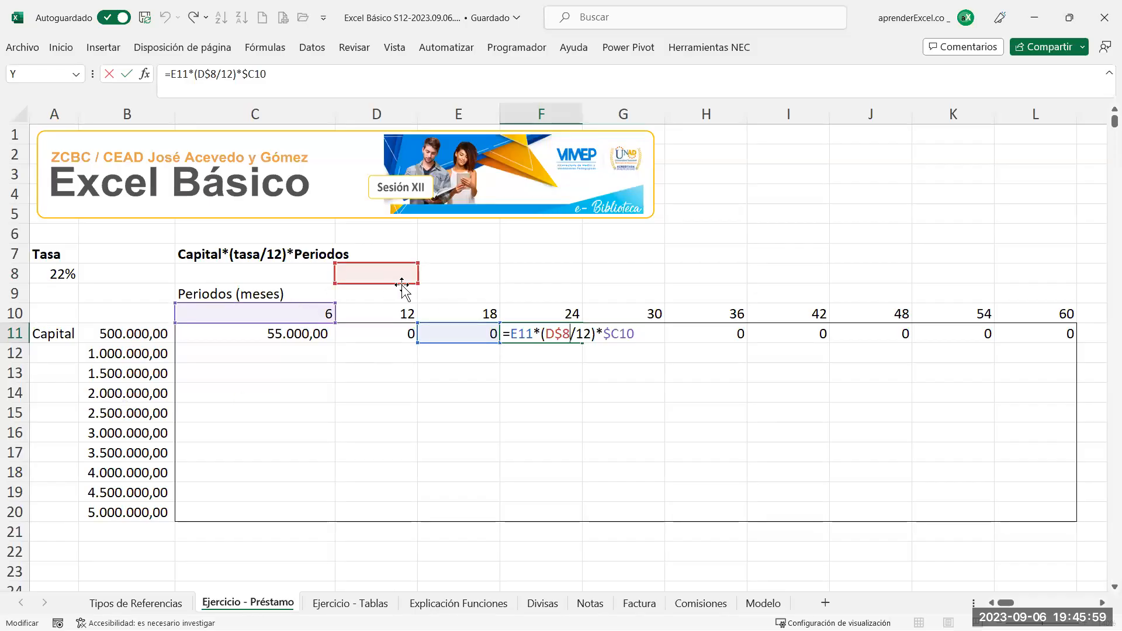
key("Escape")
double_click(655, 332)
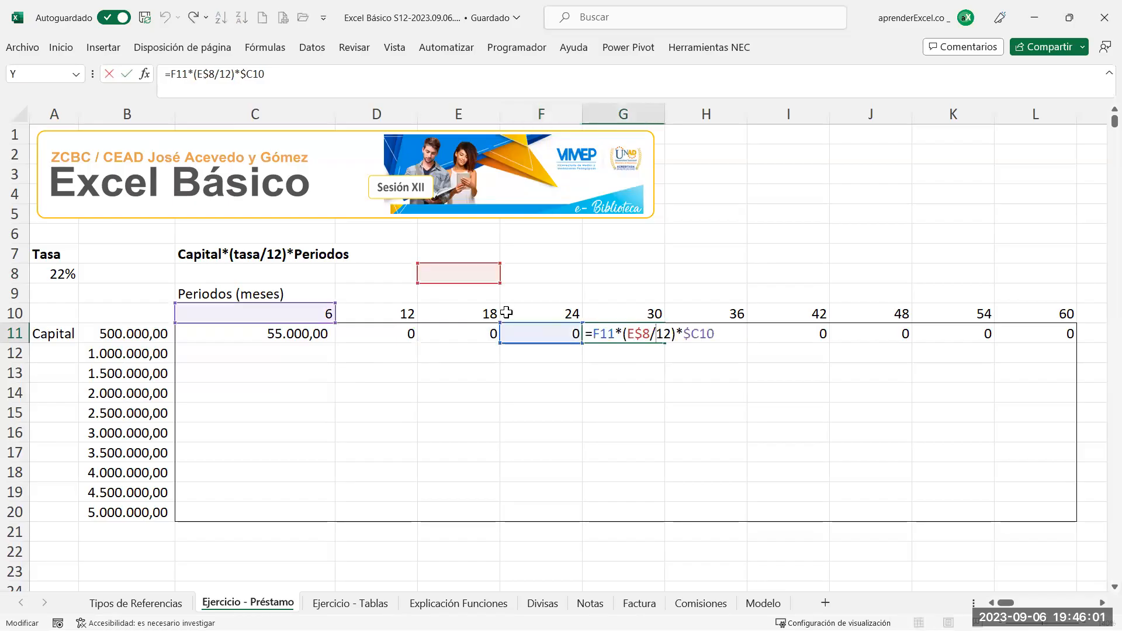
key("Escape")
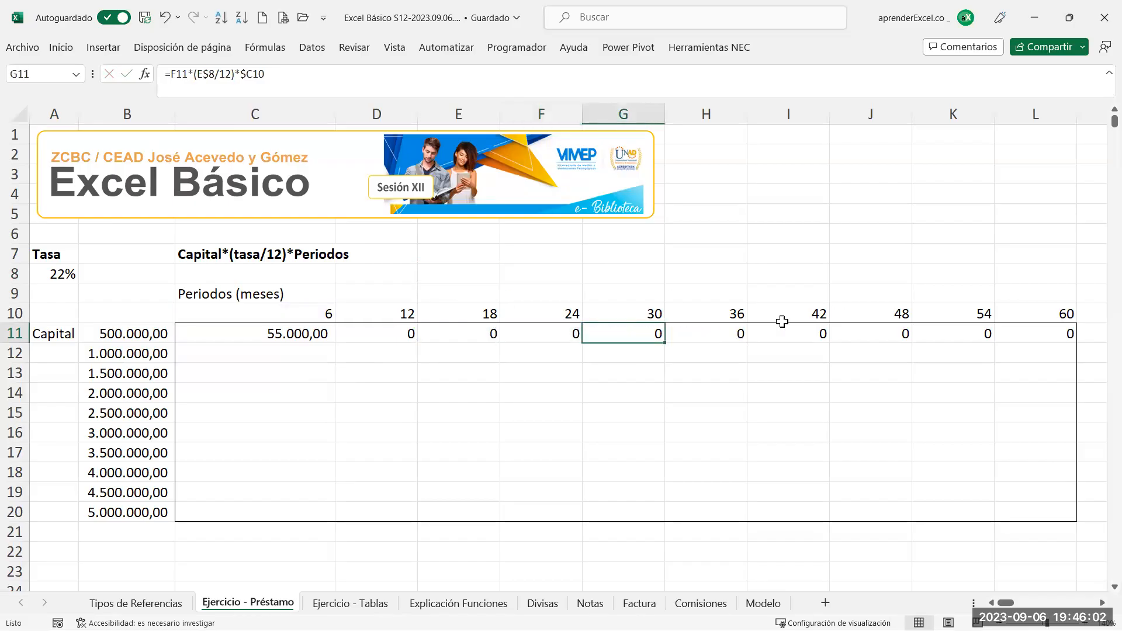
double_click(734, 328)
key("Escape")
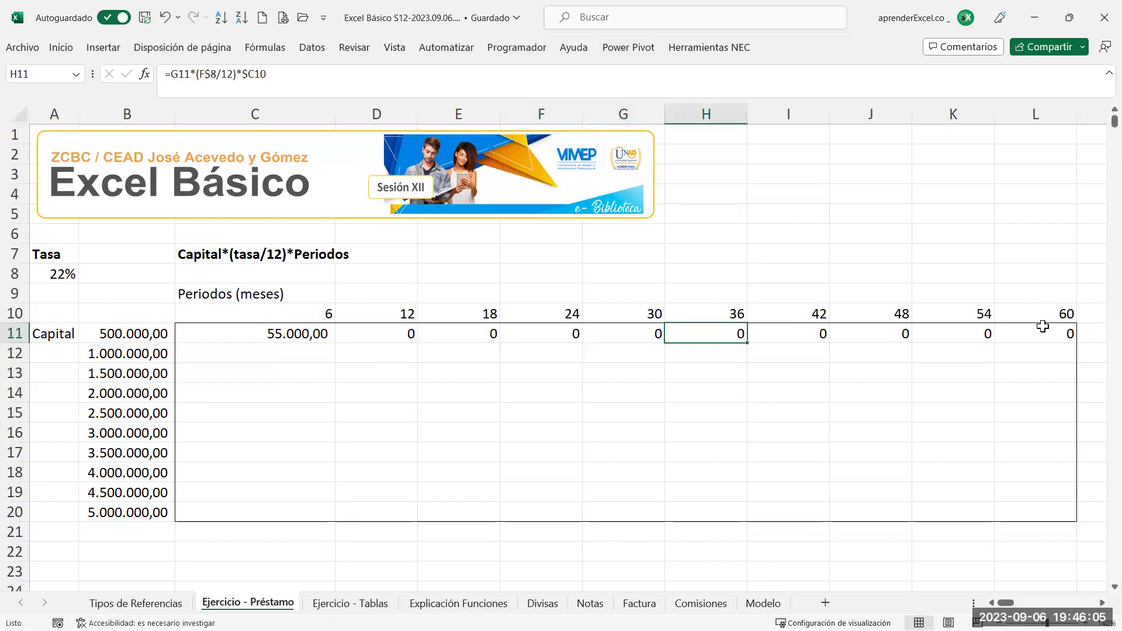
double_click(1041, 329)
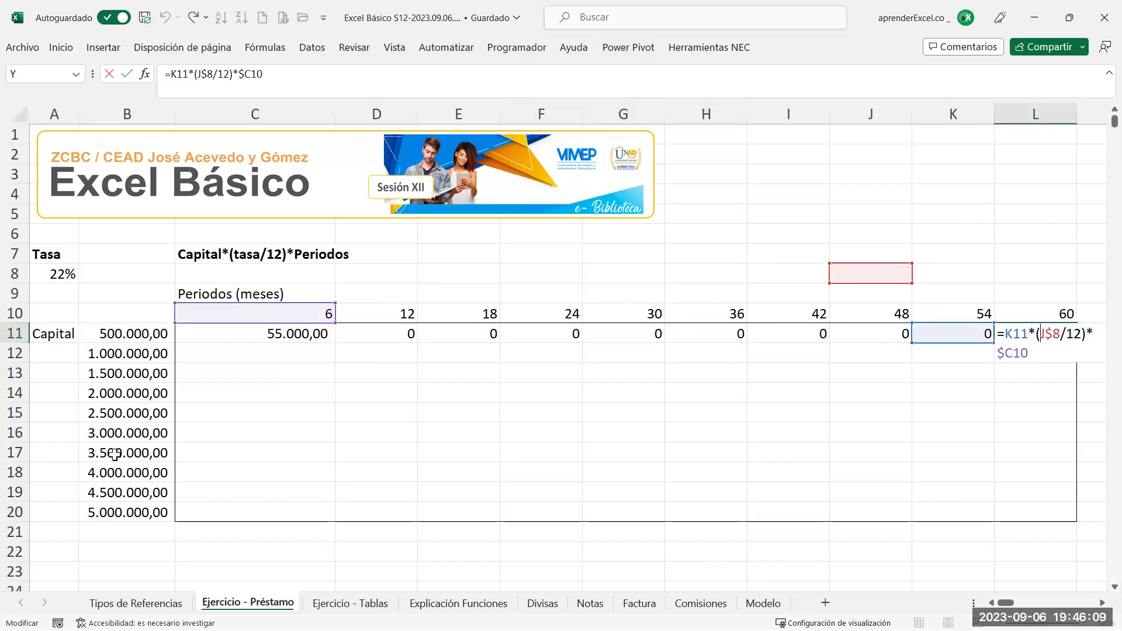
key("Escape")
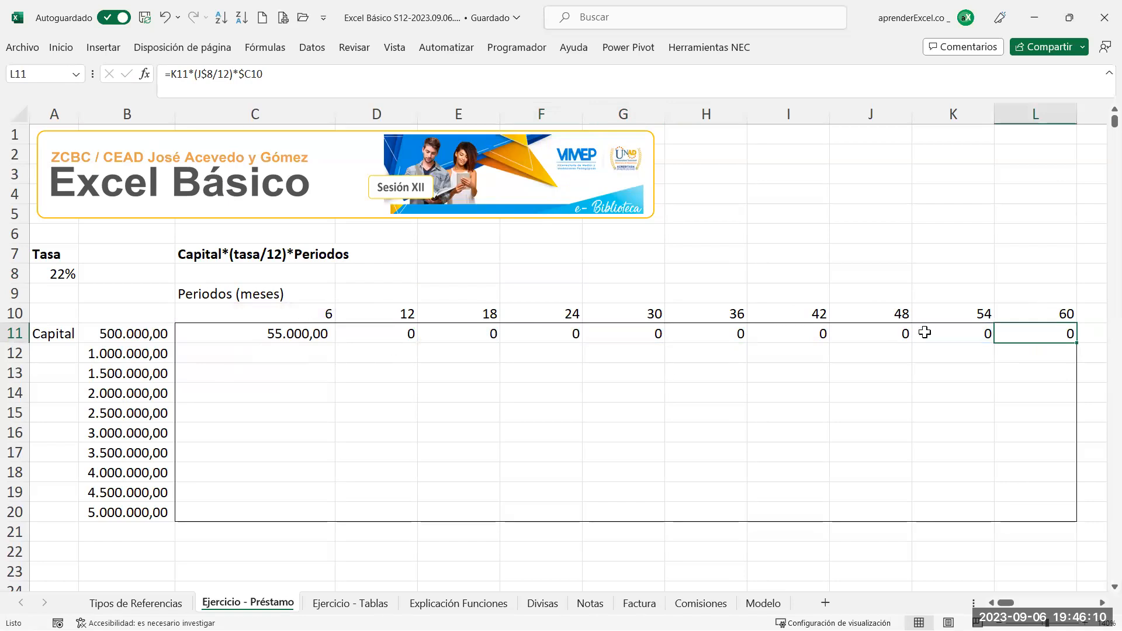
Recheck the formulas in row 11 going back from L11 through K11, I11 and G11 to F11, comparing their period reference
double_click(999, 331)
key("Escape")
double_click(975, 337)
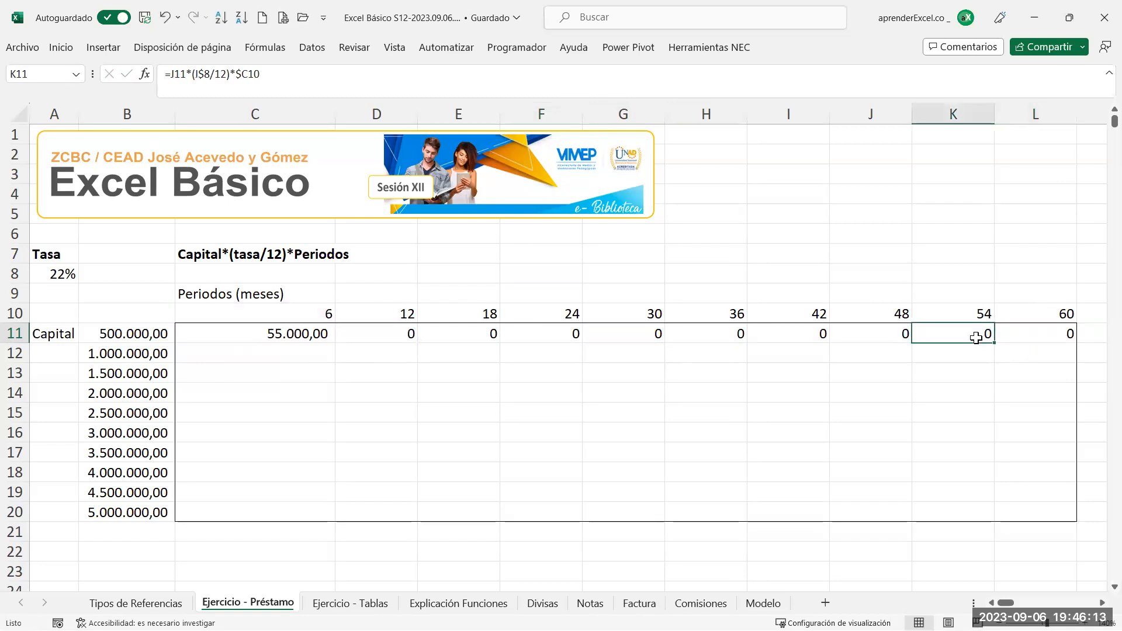
key("Escape")
left_click(823, 338)
double_click(823, 338)
key("Escape")
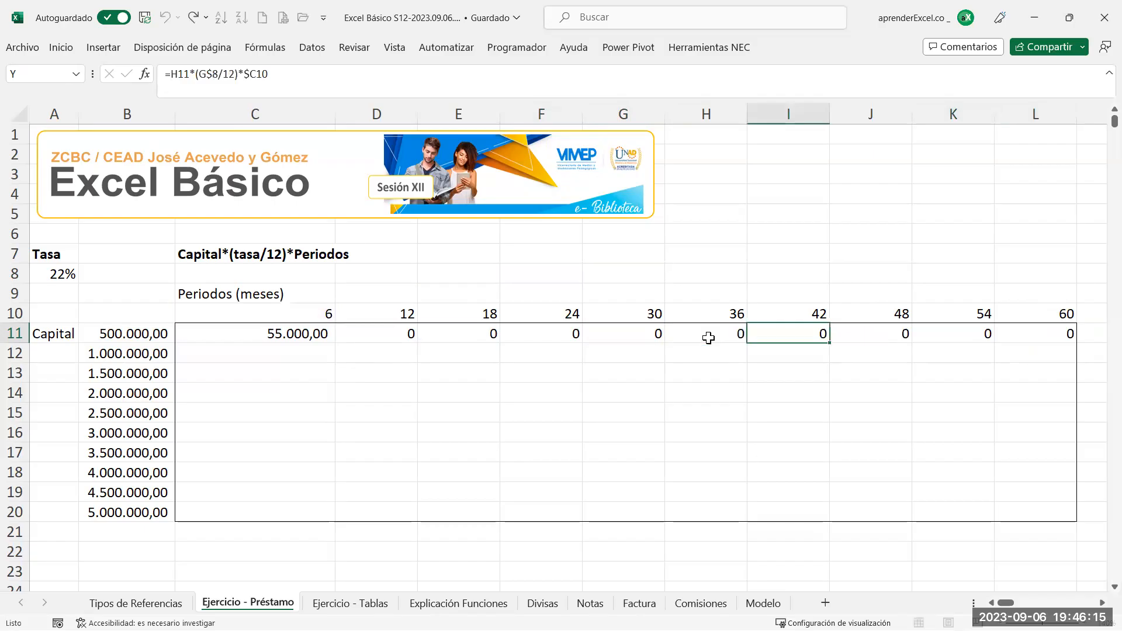
double_click(639, 334)
key("Escape")
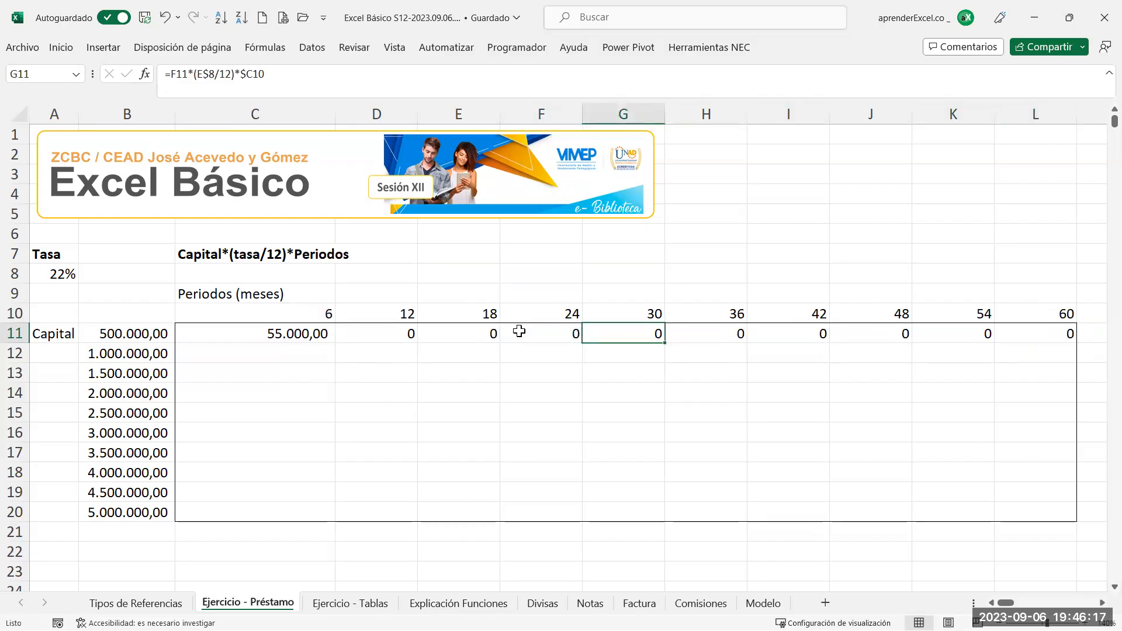
double_click(518, 331)
key("Escape")
Restore the relative period reference C10 in the C11 formula and clear the filled cells D11:L11
double_click(311, 333)
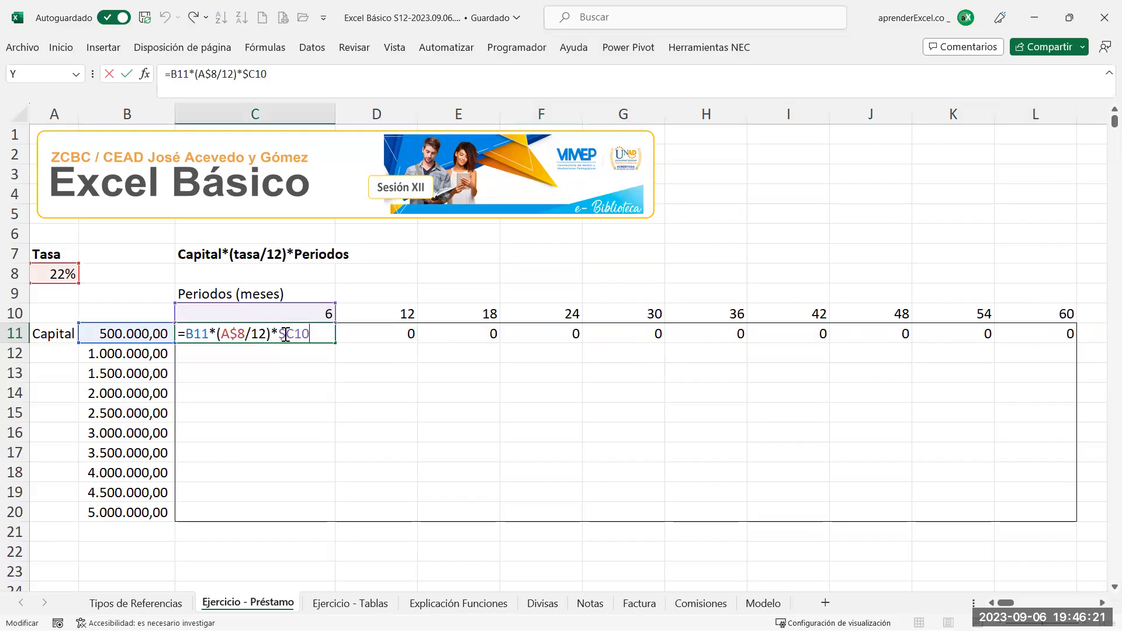
double_click(283, 334)
key("Delete")
key("Return")
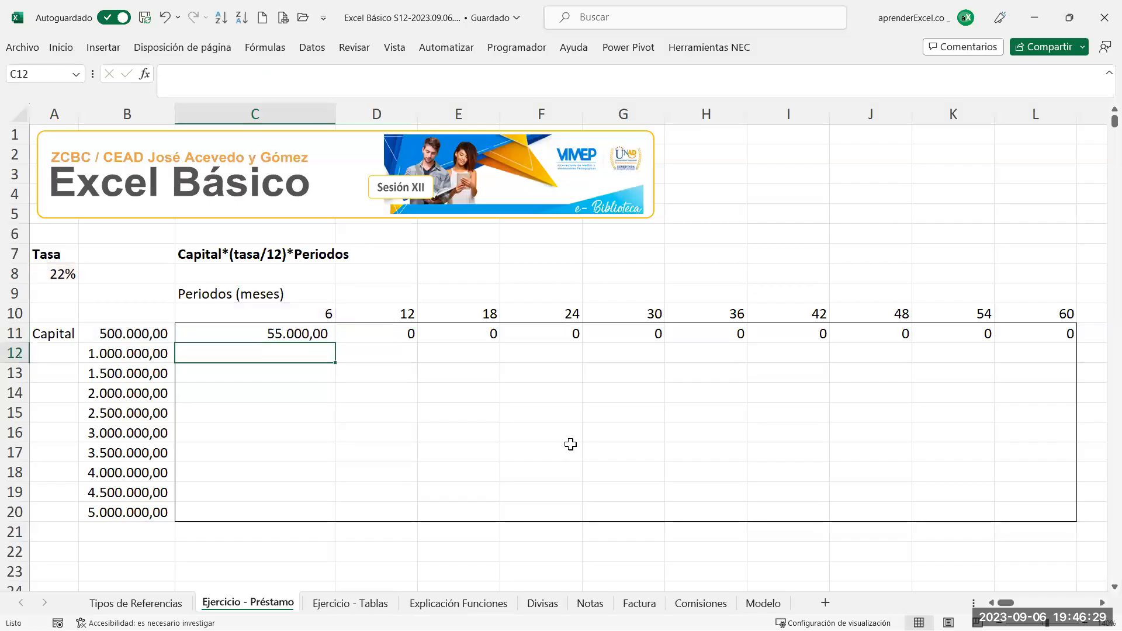
left_click_drag(383, 337, 1048, 337)
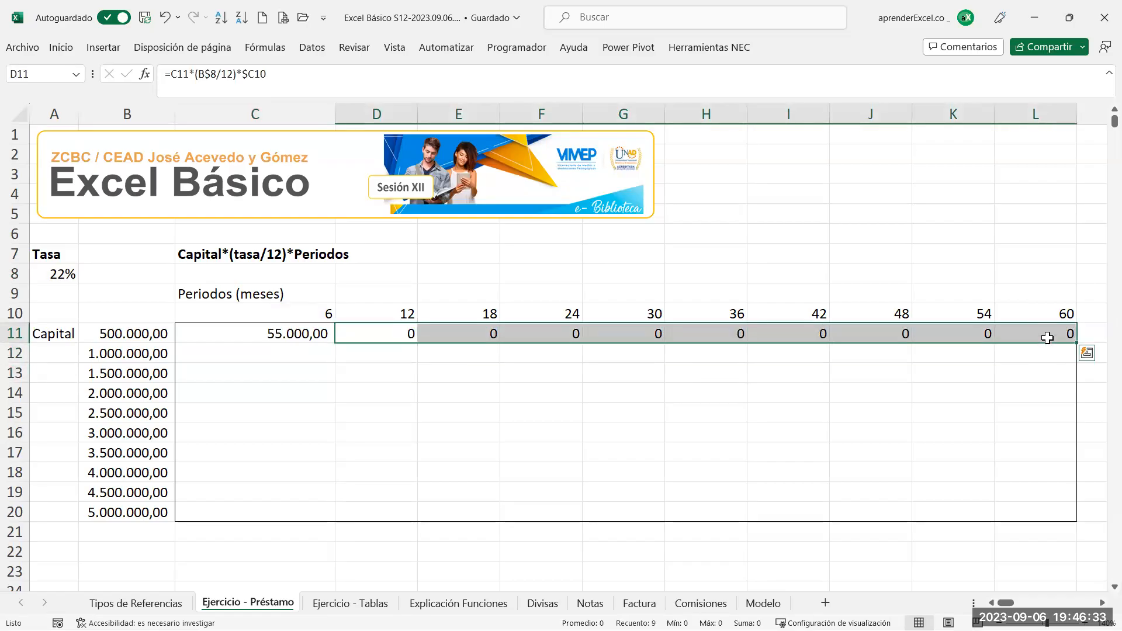
key("Delete")
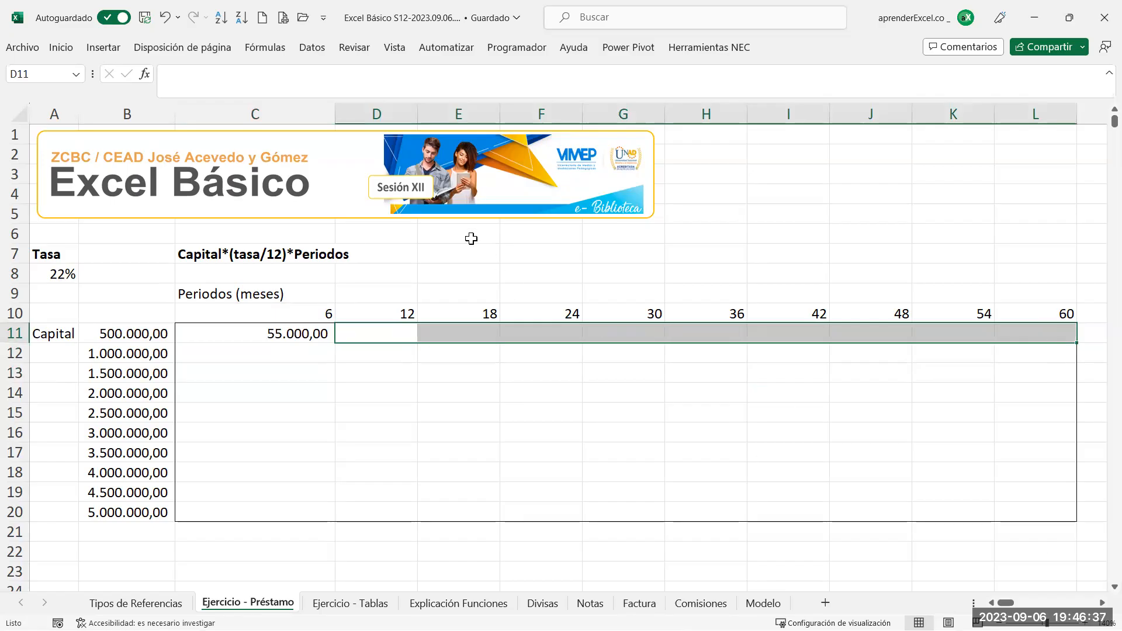
Fix the row of the period reference in C11 so the formula reads =B11*(A$8/12)*C$10
double_click(308, 334)
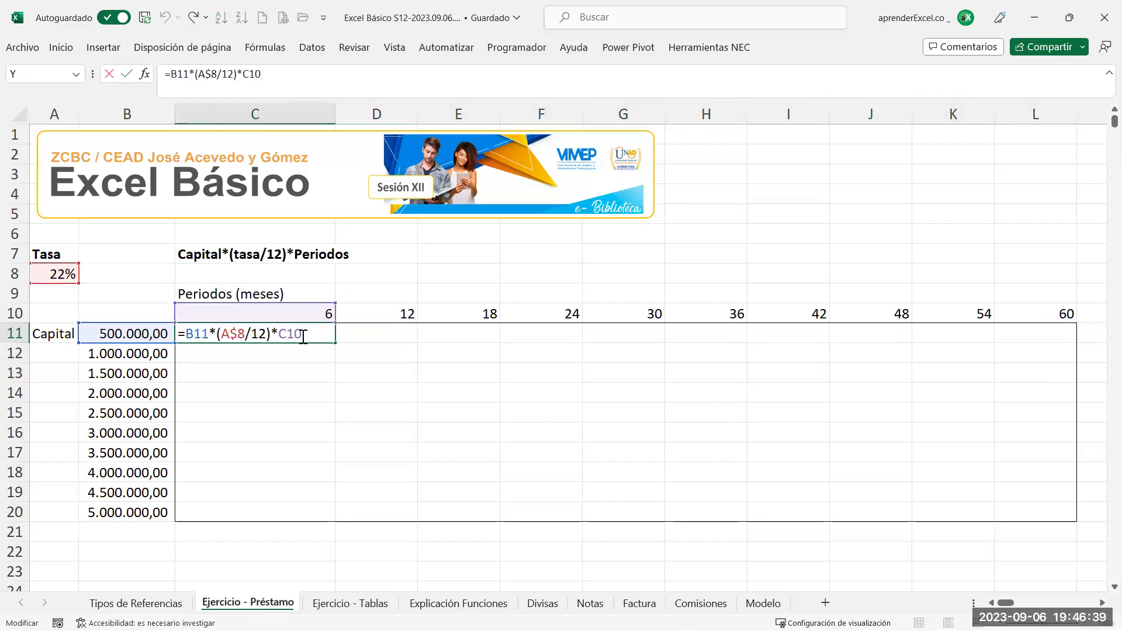
left_click(287, 333)
type("$")
key("Return")
Fill the C11 formula down to C20 without formatting (Rellenar sin formato) and apply the thousands-separator style to C11:C20
left_click(334, 342)
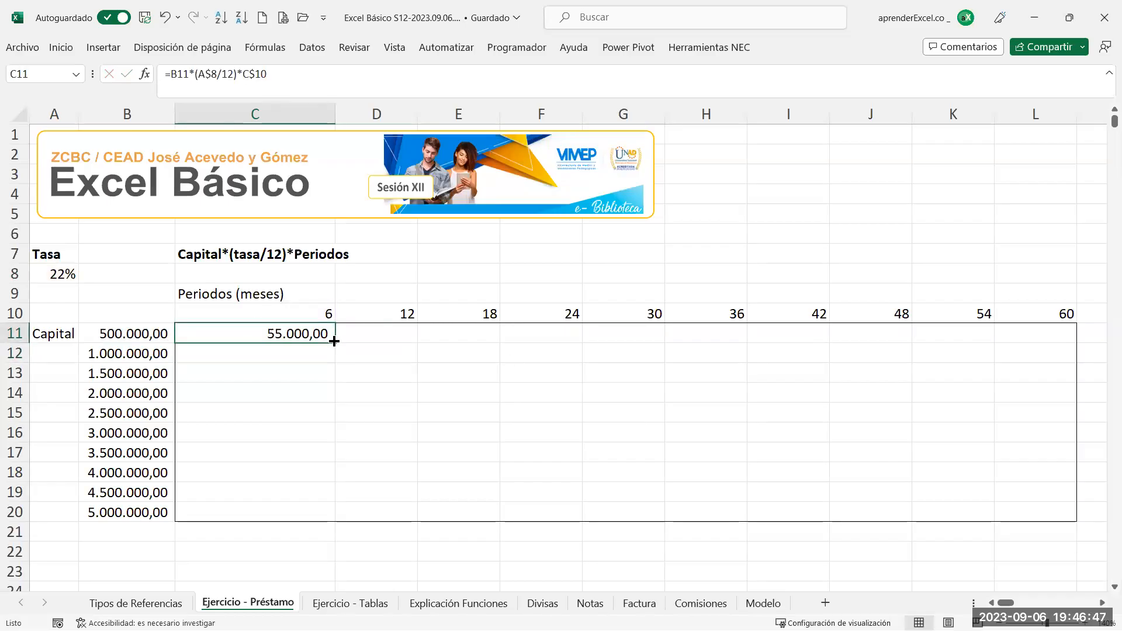
left_click_drag(339, 345, 326, 513)
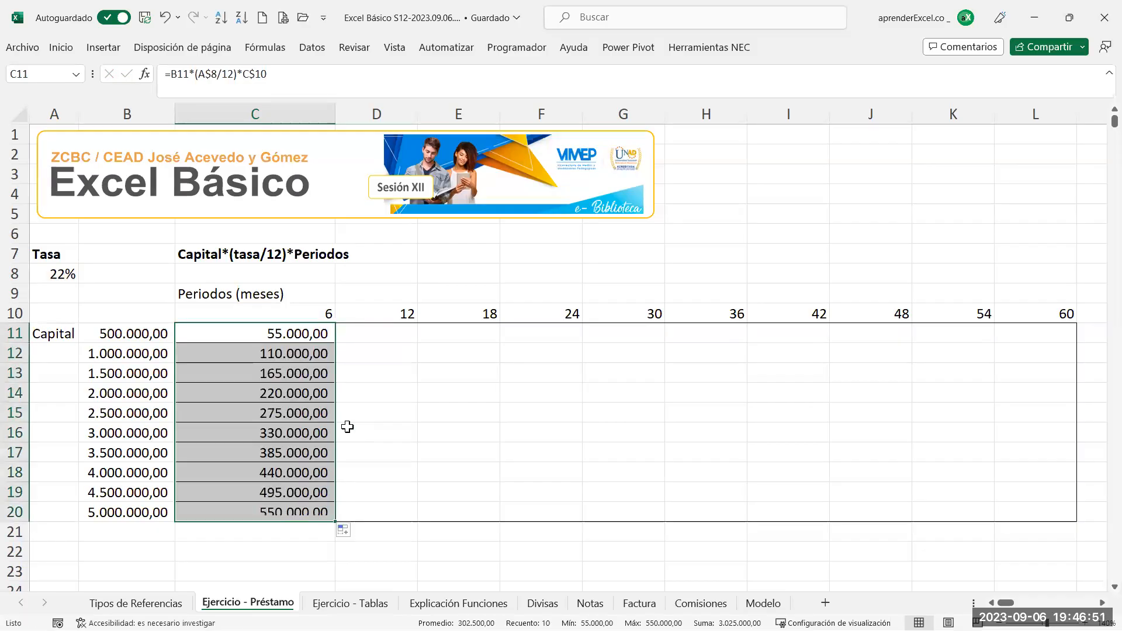
left_click(350, 532)
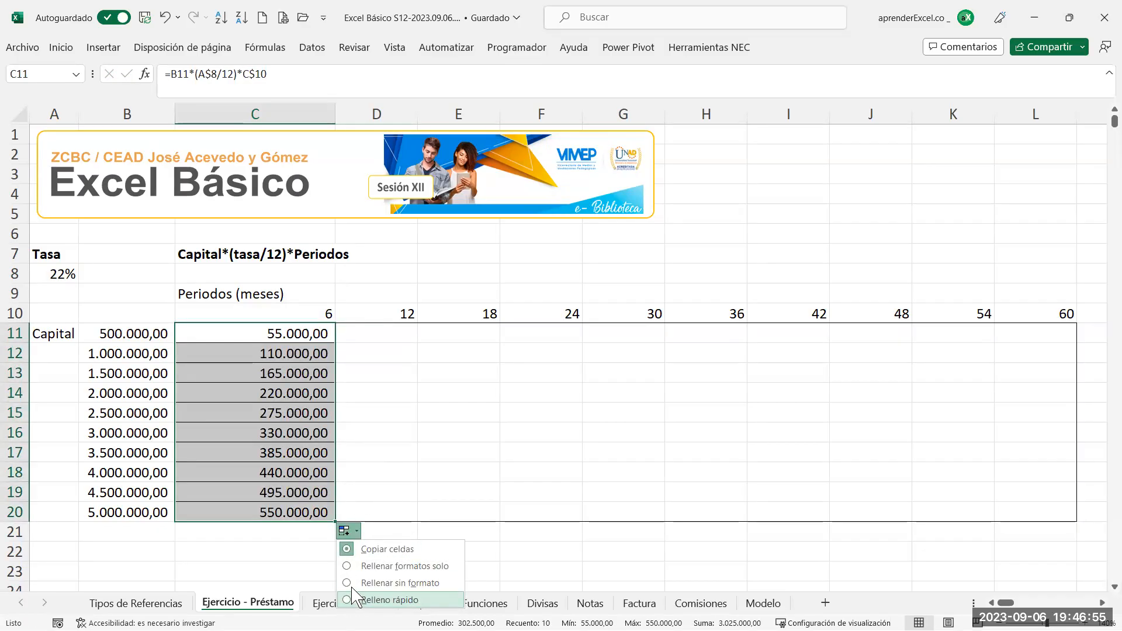
left_click(374, 583)
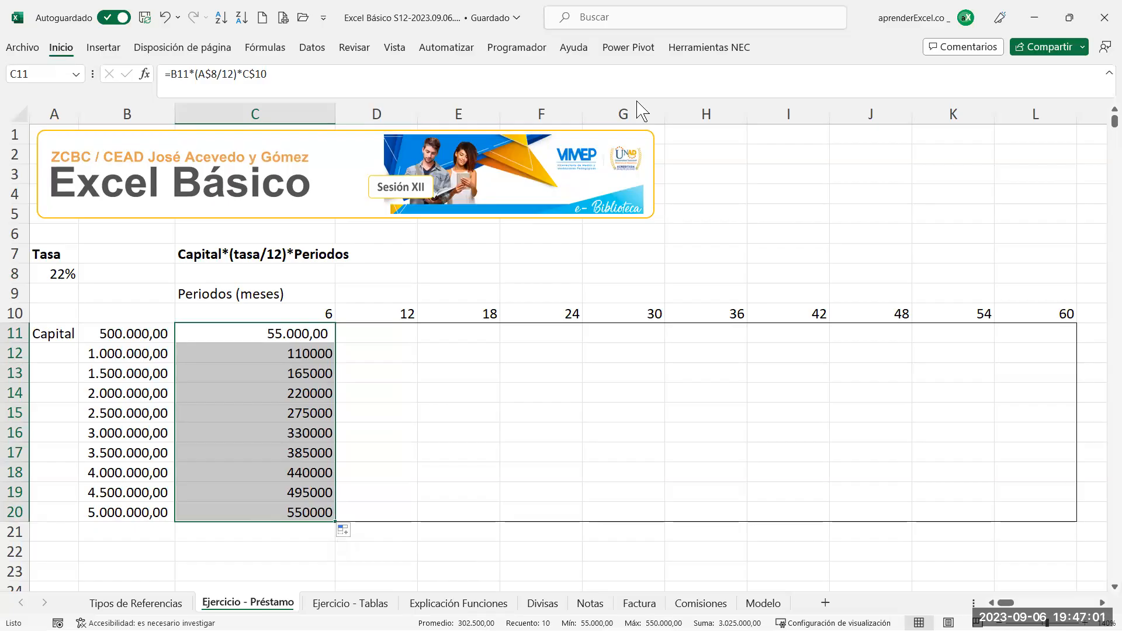
left_click(457, 99)
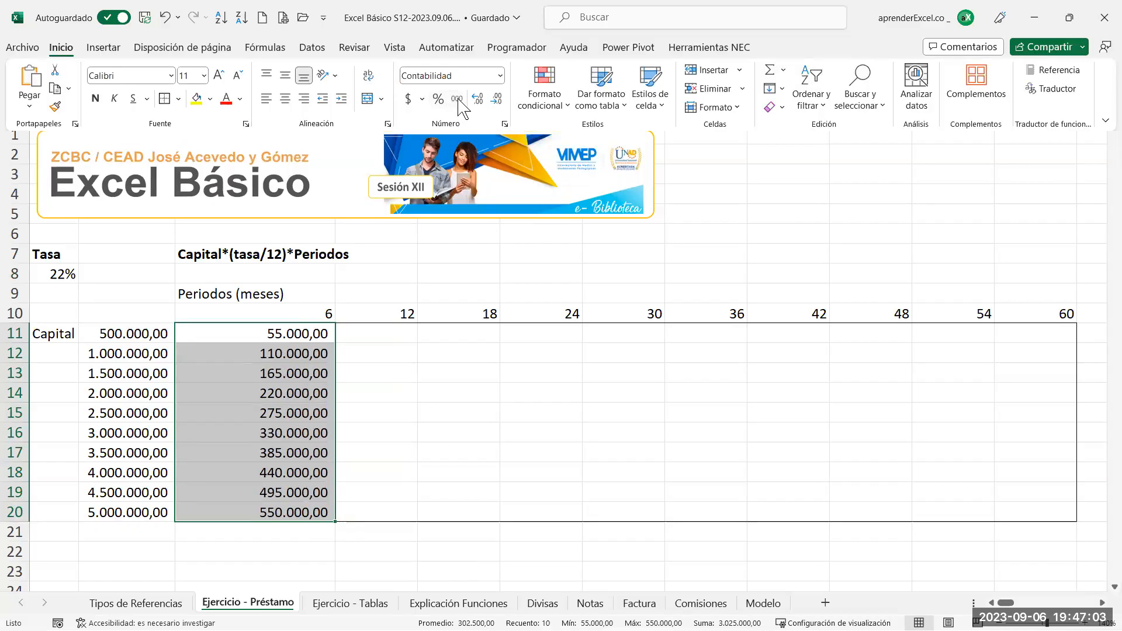
left_click(280, 356)
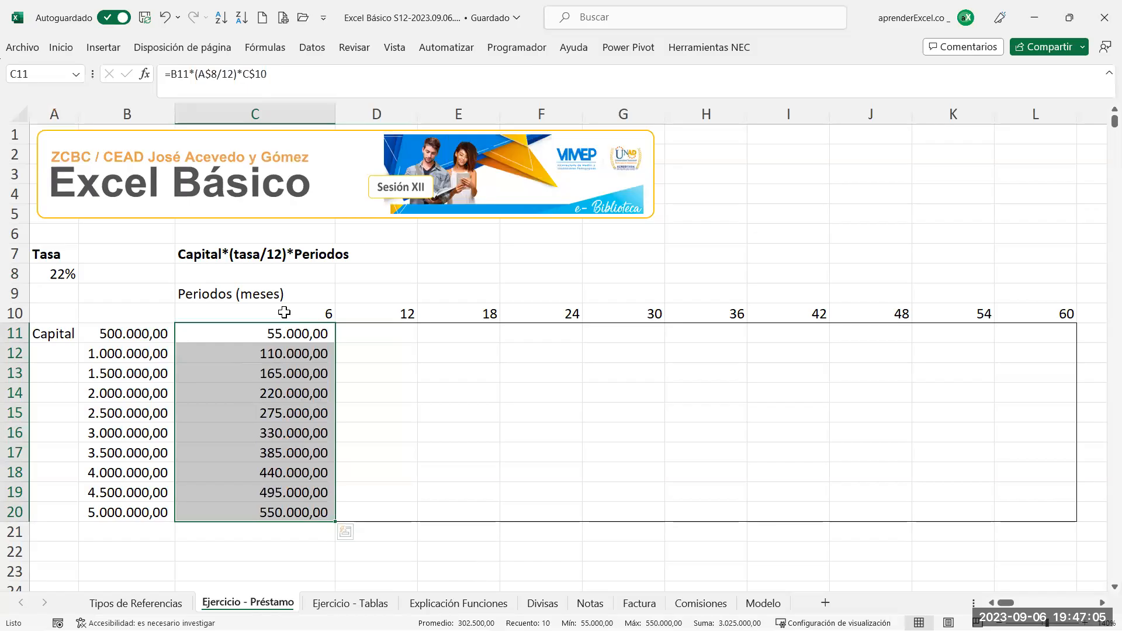
Examine the formulas in C11 and C16, comparing their capital, rate and period references
left_click(269, 360)
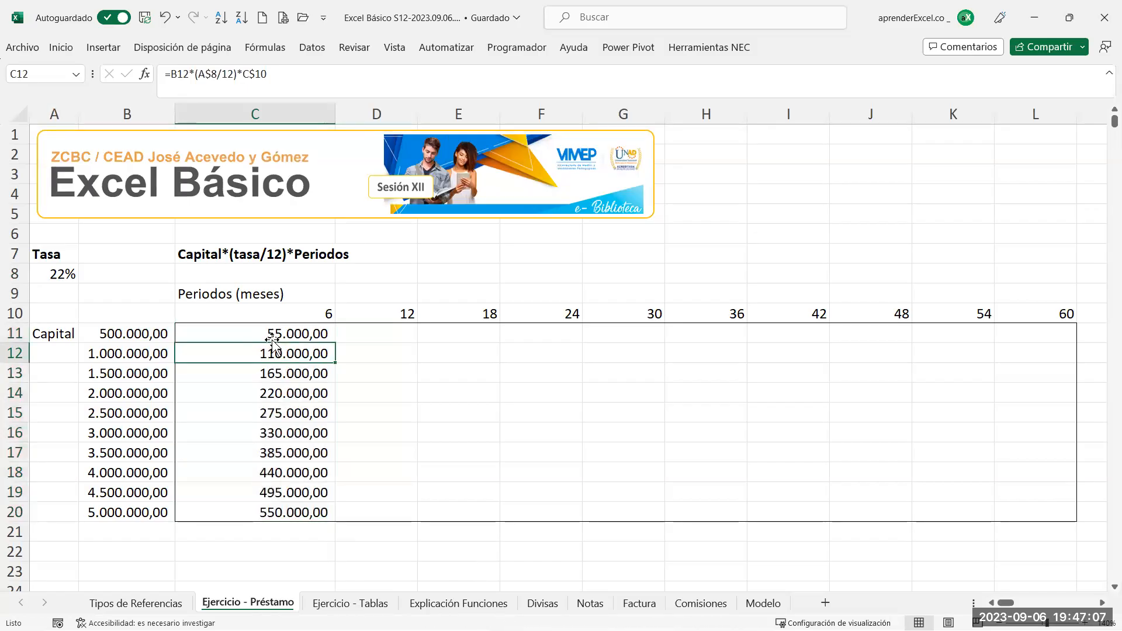
double_click(296, 330)
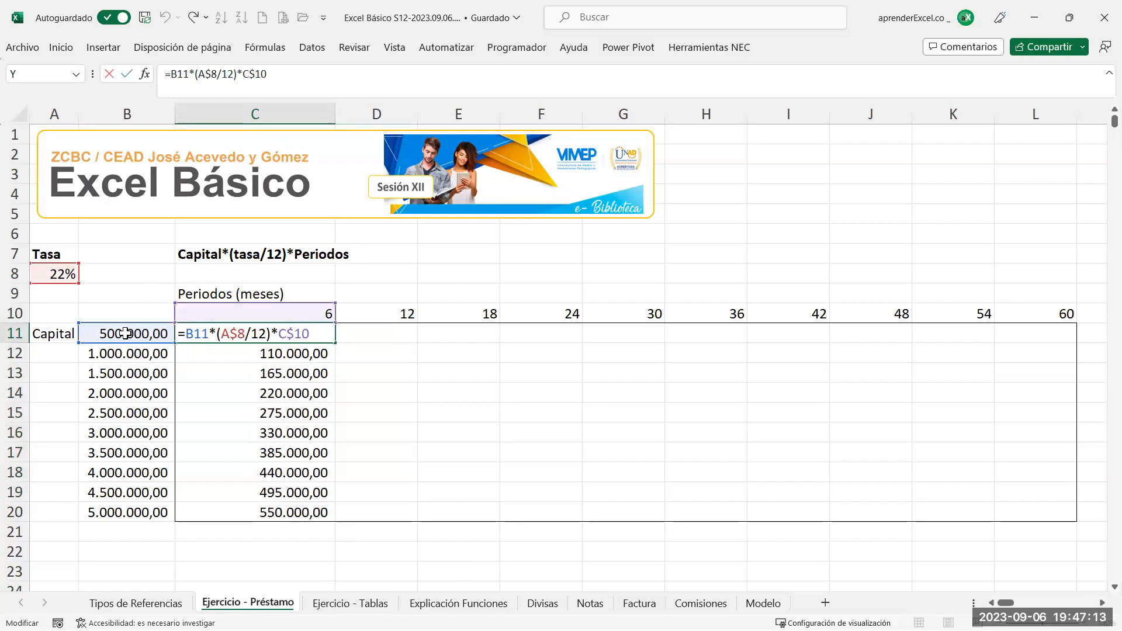
key("Escape")
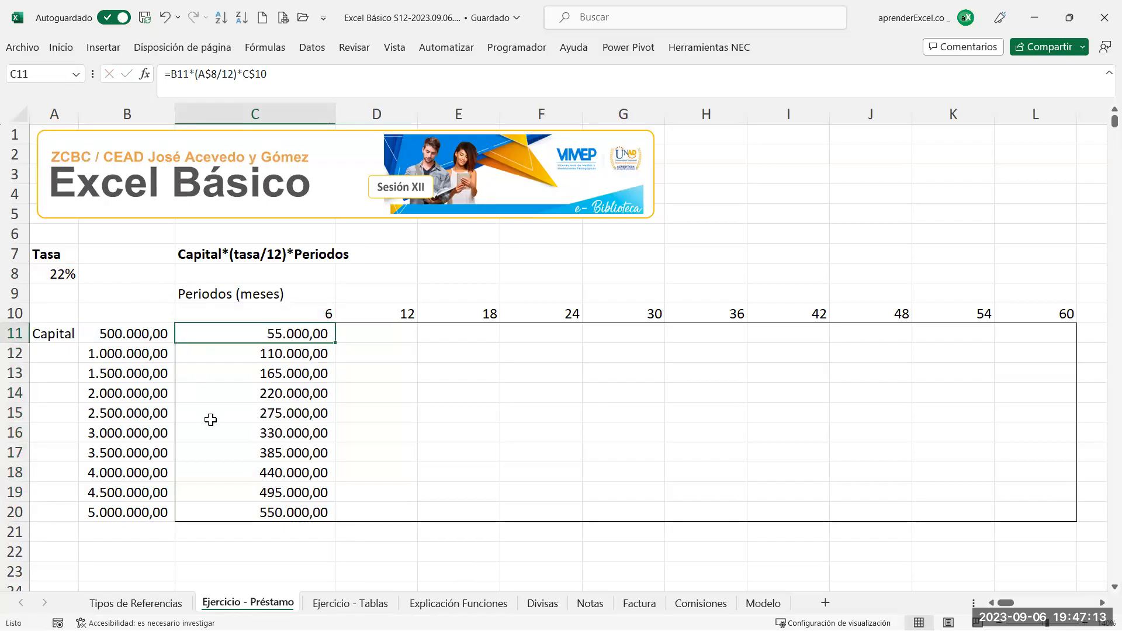
left_click(273, 433)
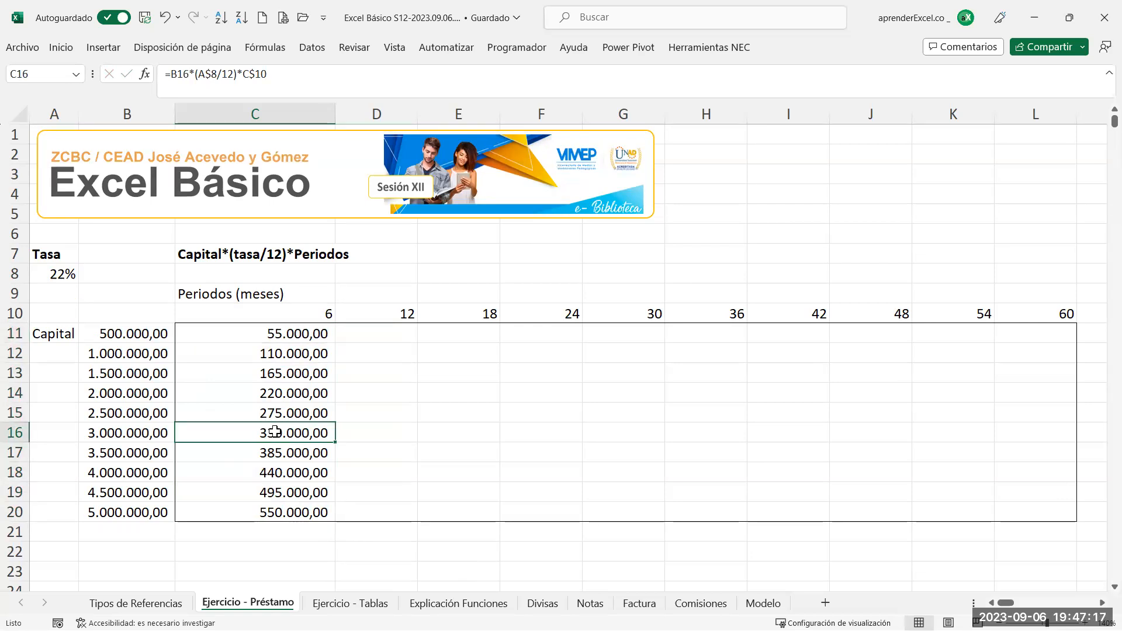
double_click(275, 433)
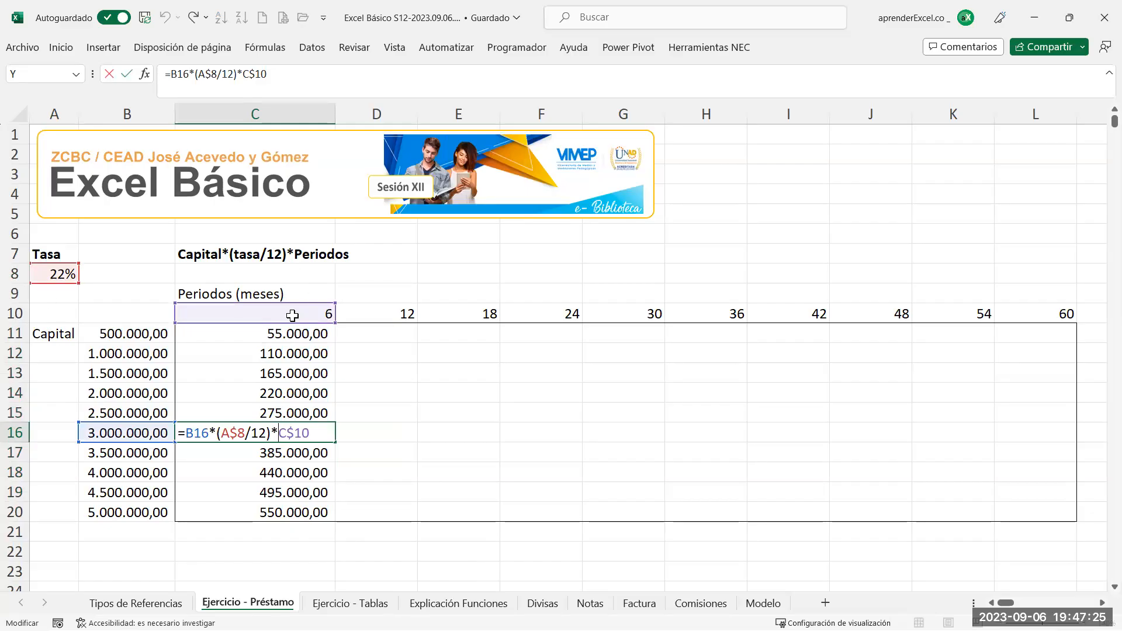
key("ctrl+Return")
Try filling the C11 formula across to L11, inspect the references in G11, and undo the fill
left_click(321, 334)
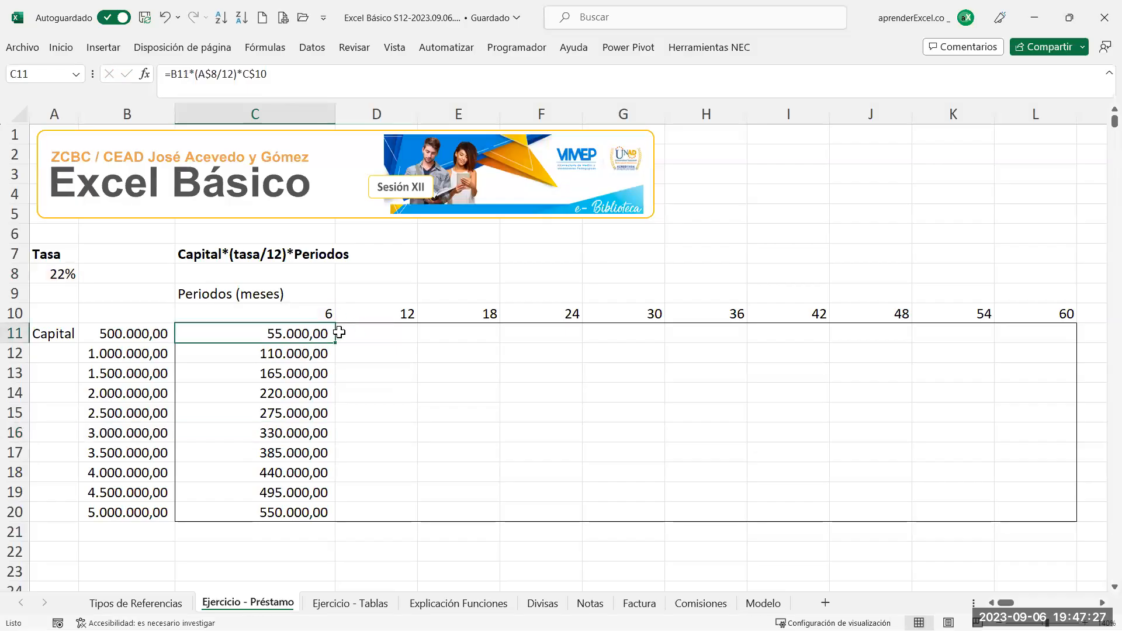
left_click_drag(340, 345, 1041, 346)
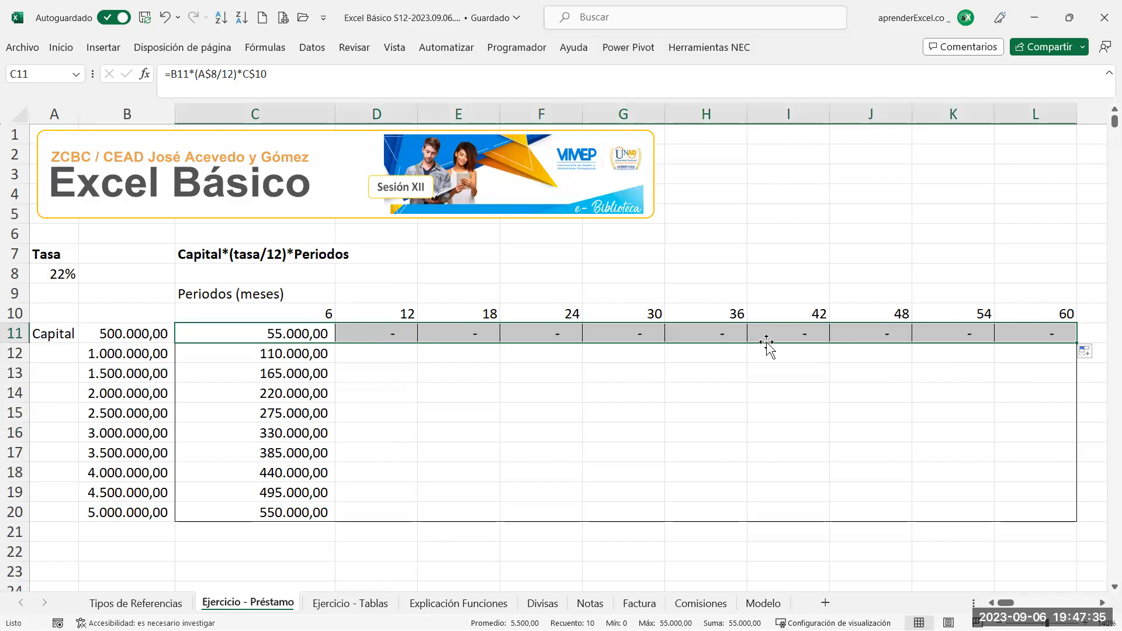
left_click(627, 336)
double_click(638, 336)
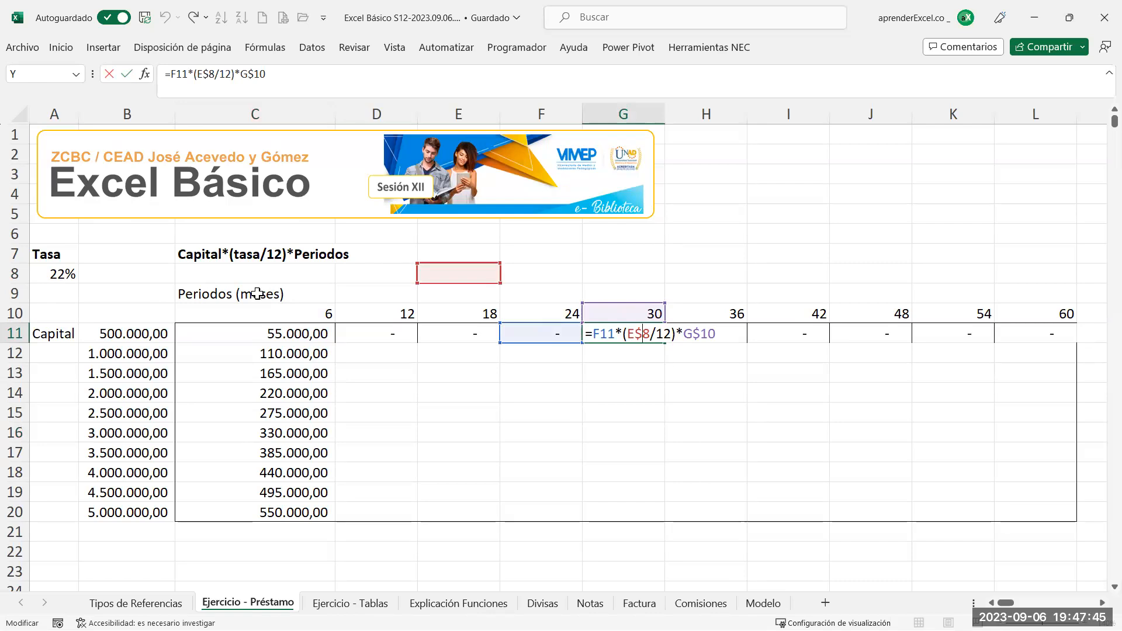
key("ctrl+Return")
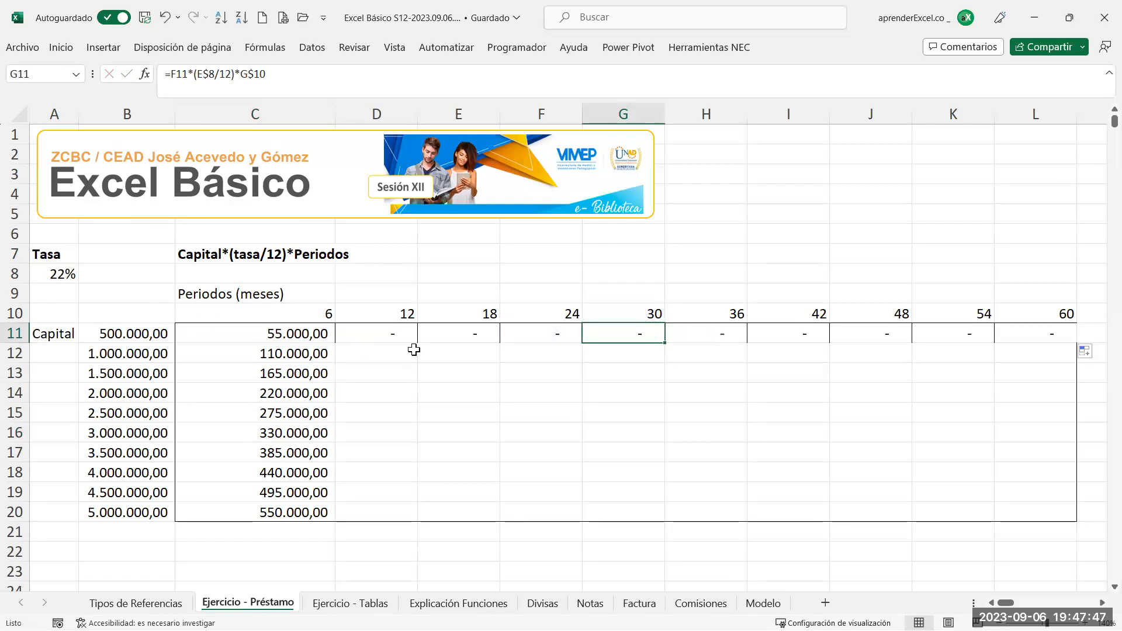
left_click_drag(385, 328, 969, 333)
key("ctrl+z")
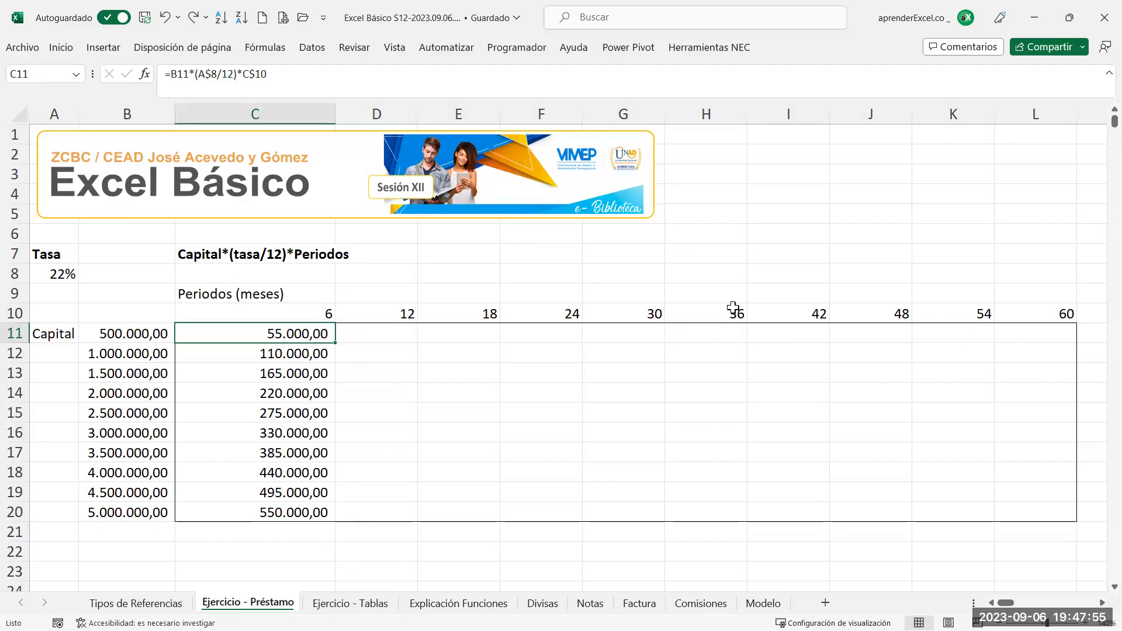
Make the rate reference in C11 fully absolute so the formula reads =B11*($A$8/12)*C$10
double_click(275, 330)
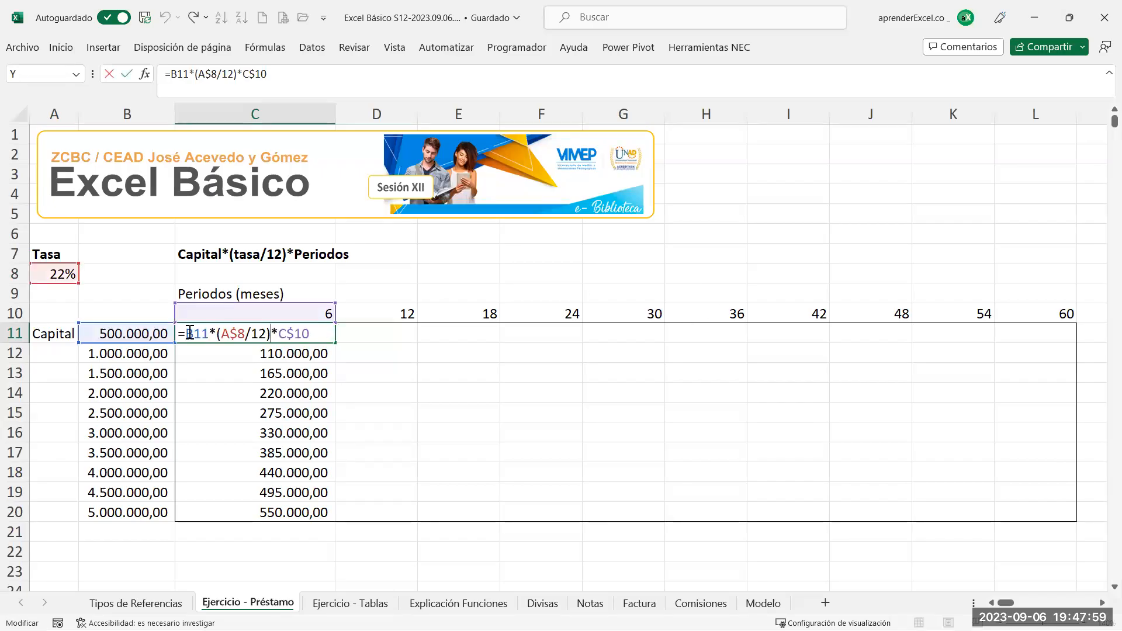
left_click_drag(211, 332, 185, 333)
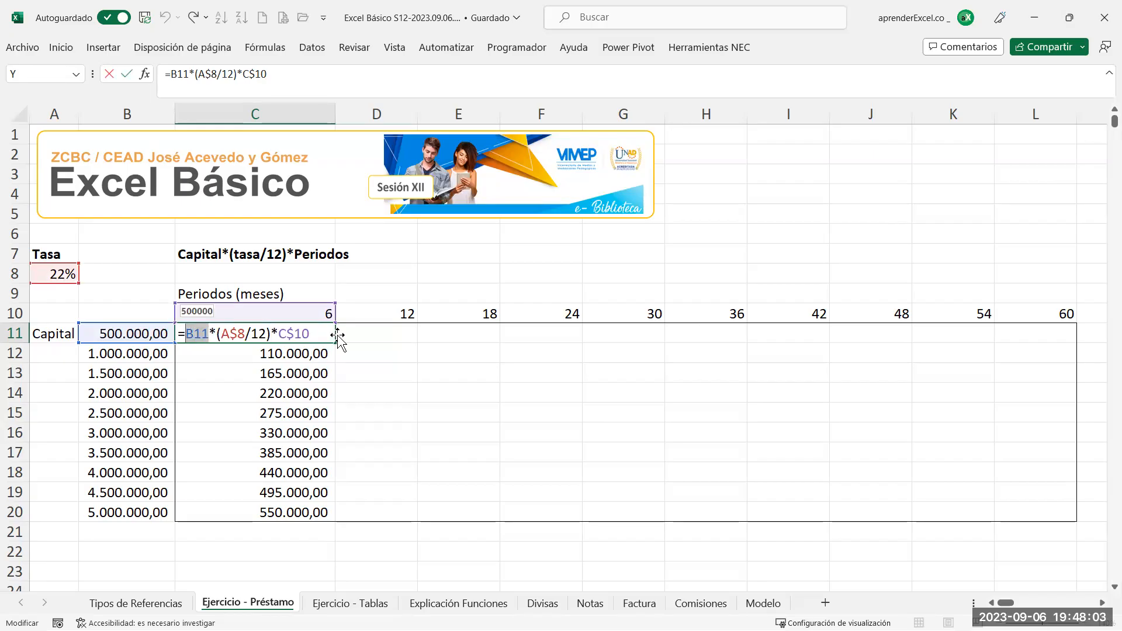
left_click(223, 334)
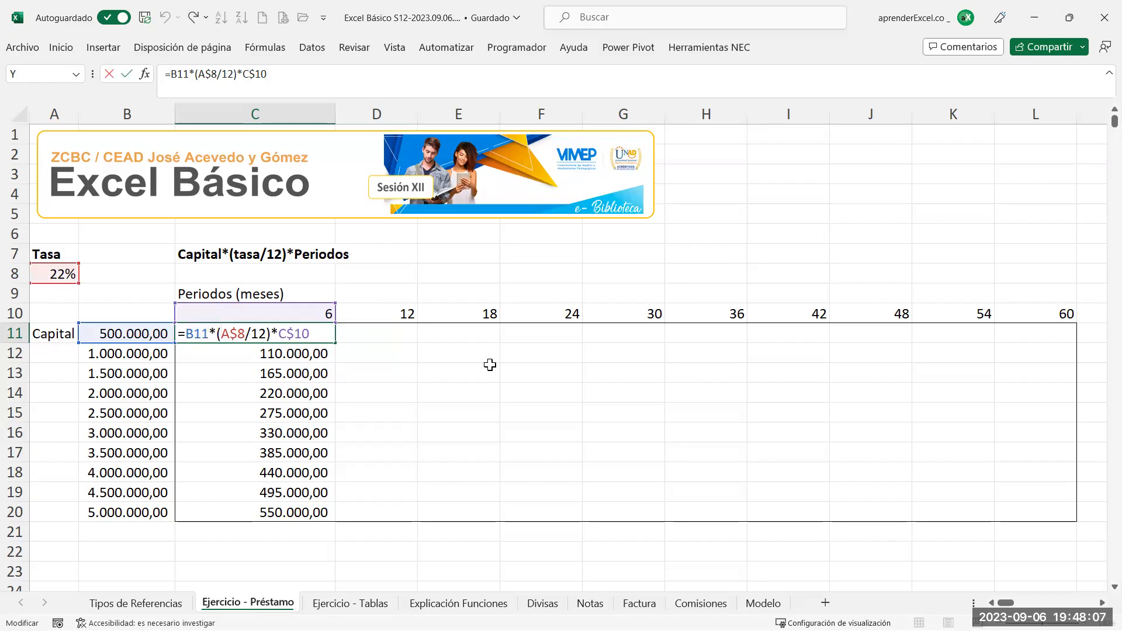
type("$")
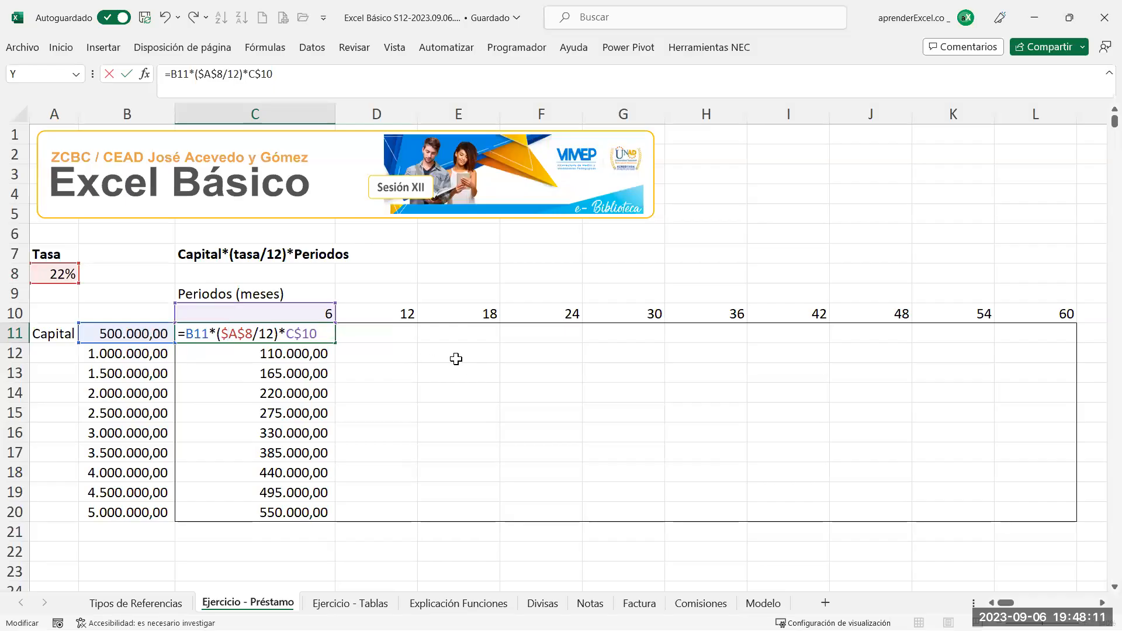
key("Return")
Fill the corrected C11 formula down to C20 without formatting (Rellenar sin formato)
left_click(309, 334)
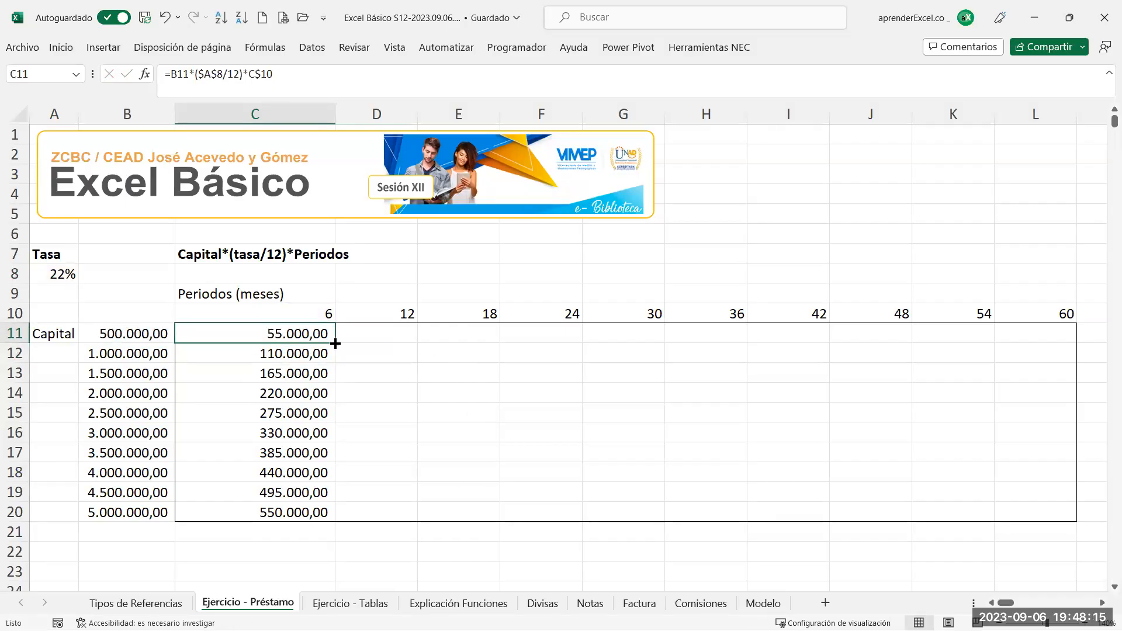
double_click(335, 344)
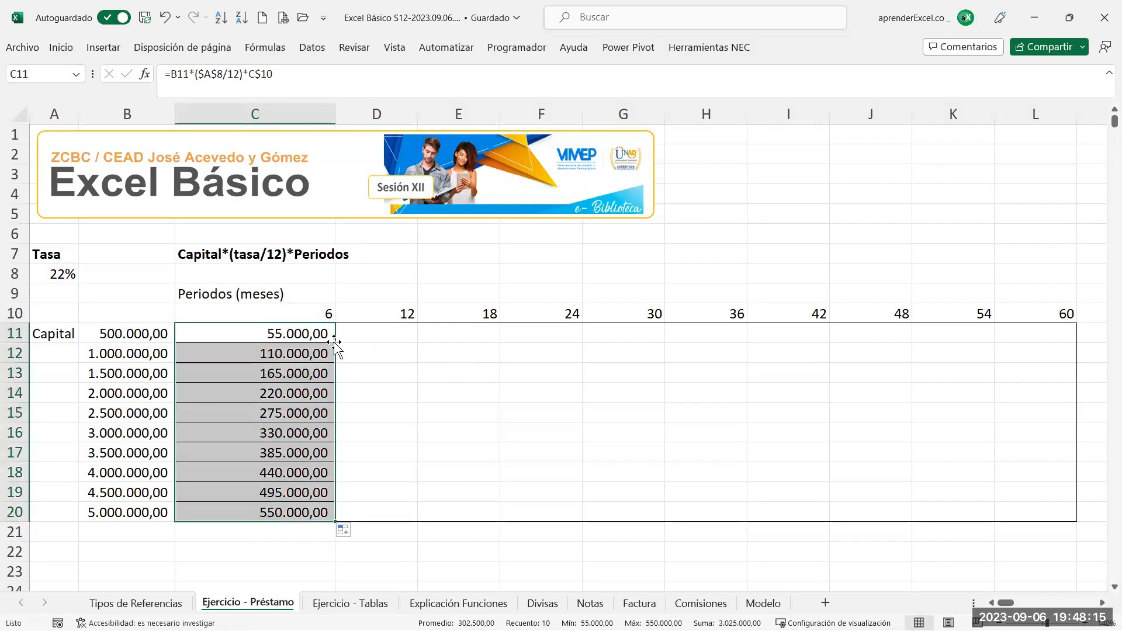
left_click(349, 531)
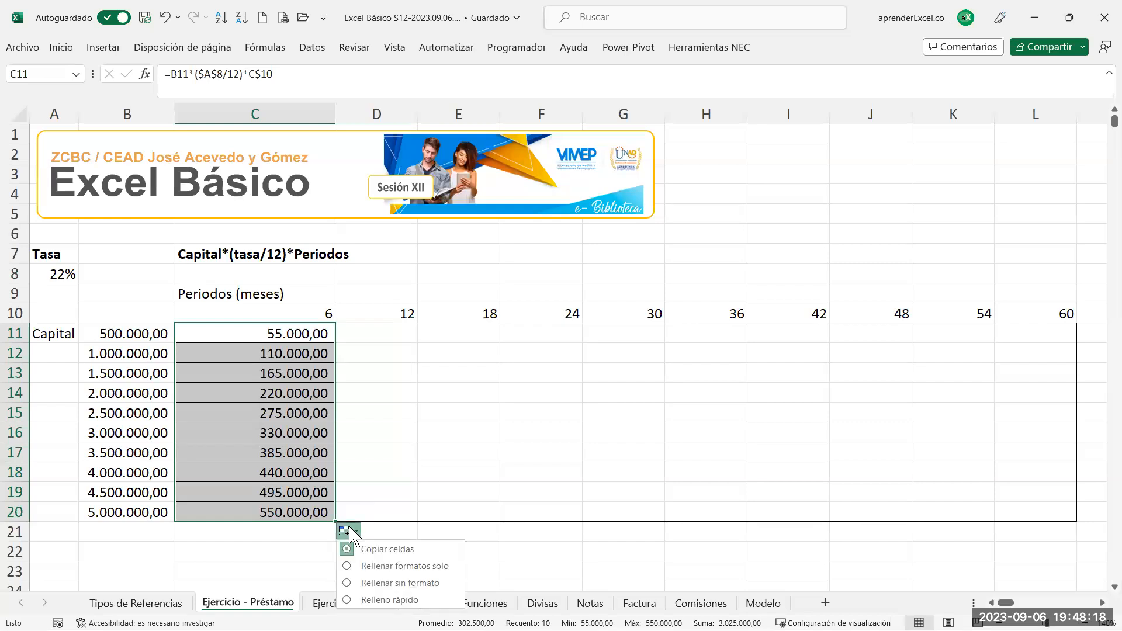
left_click(347, 583)
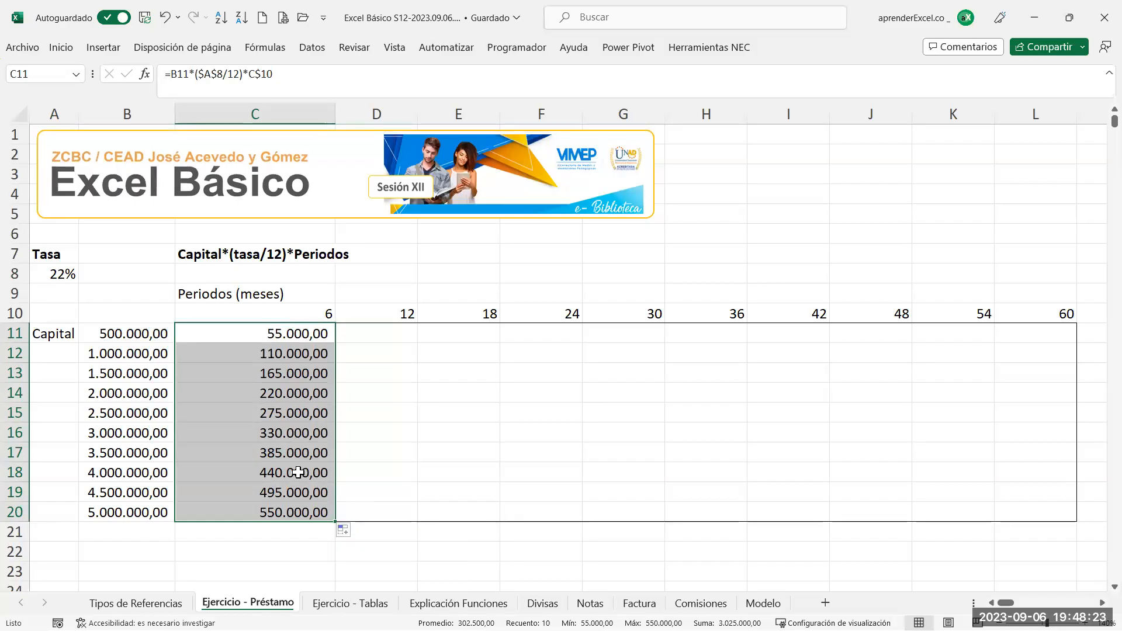
Check the references in the C16 formula and clear the contents of C12:C20
double_click(292, 431)
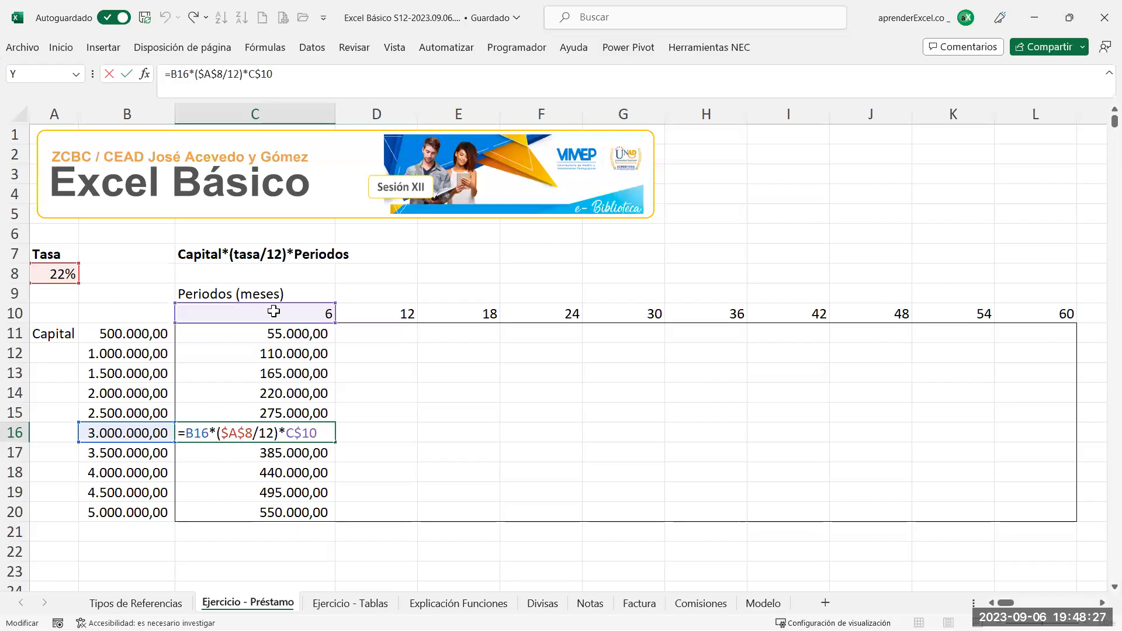
key("Escape")
left_click_drag(300, 354, 310, 515)
key("Delete")
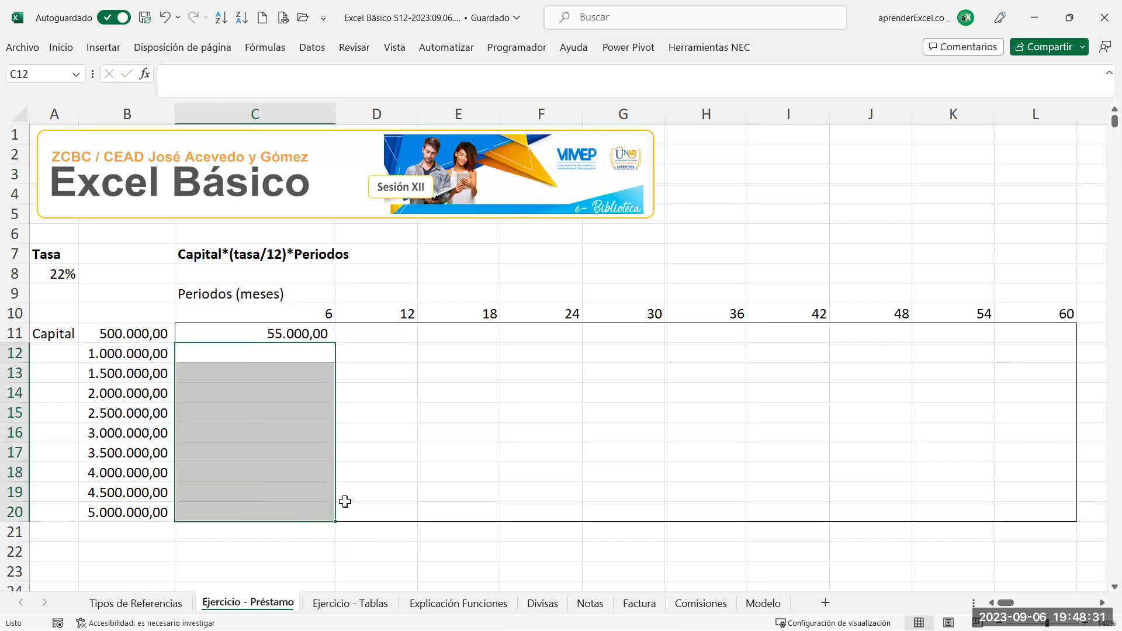
Try filling the C11 formula across to L11, inspect the references in D11 and L11, and undo the fill
left_click(316, 325)
left_click_drag(339, 346, 1047, 332)
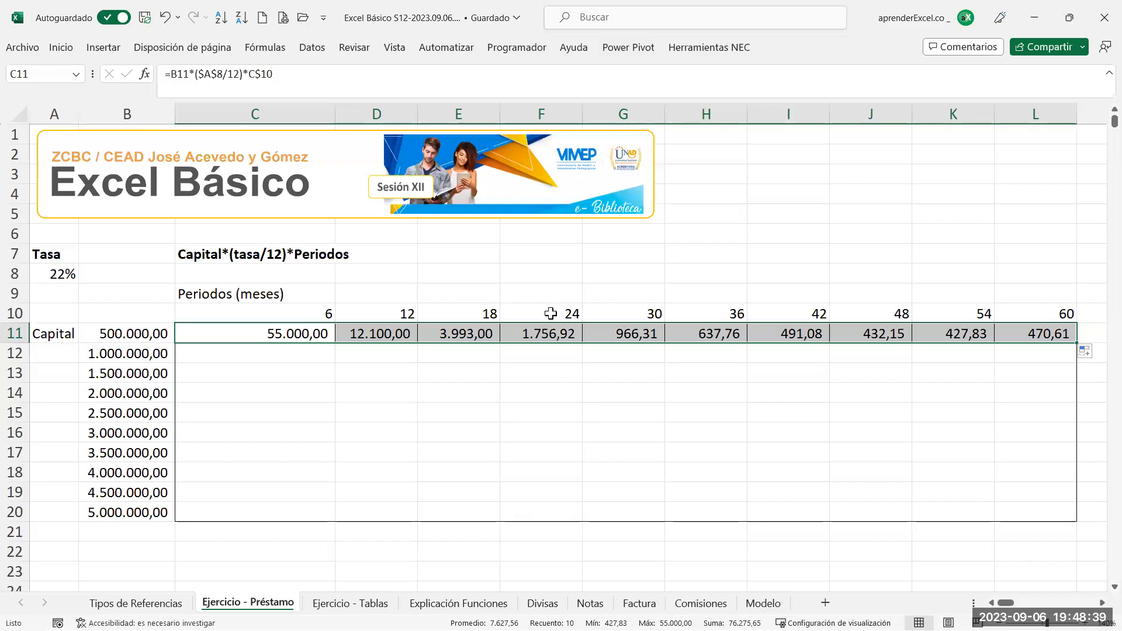
left_click(291, 330)
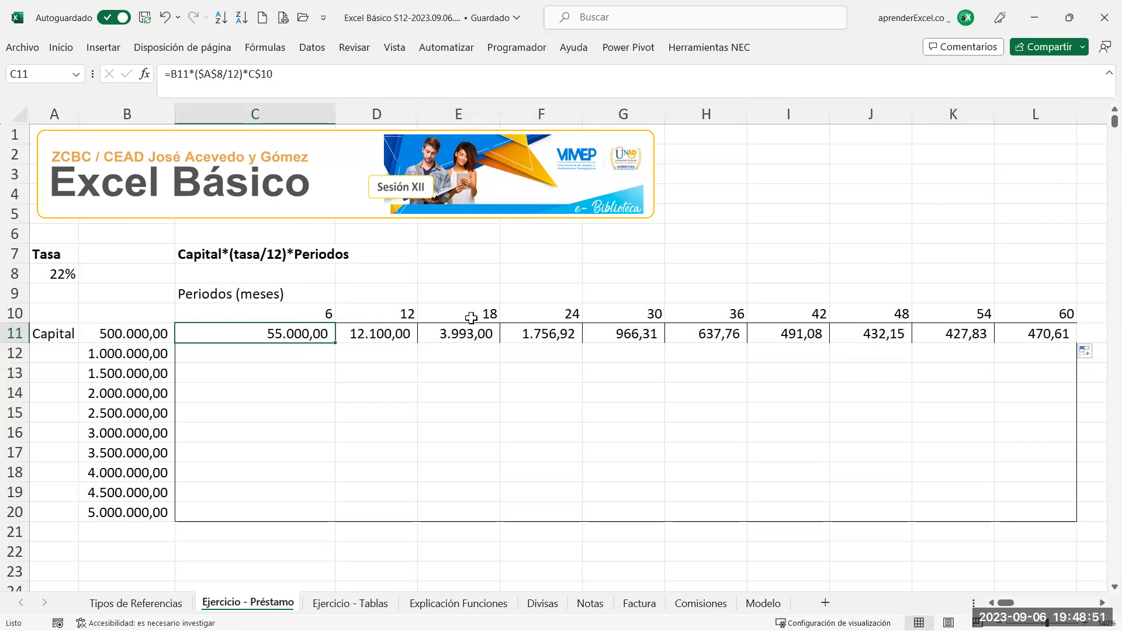
left_click(388, 332)
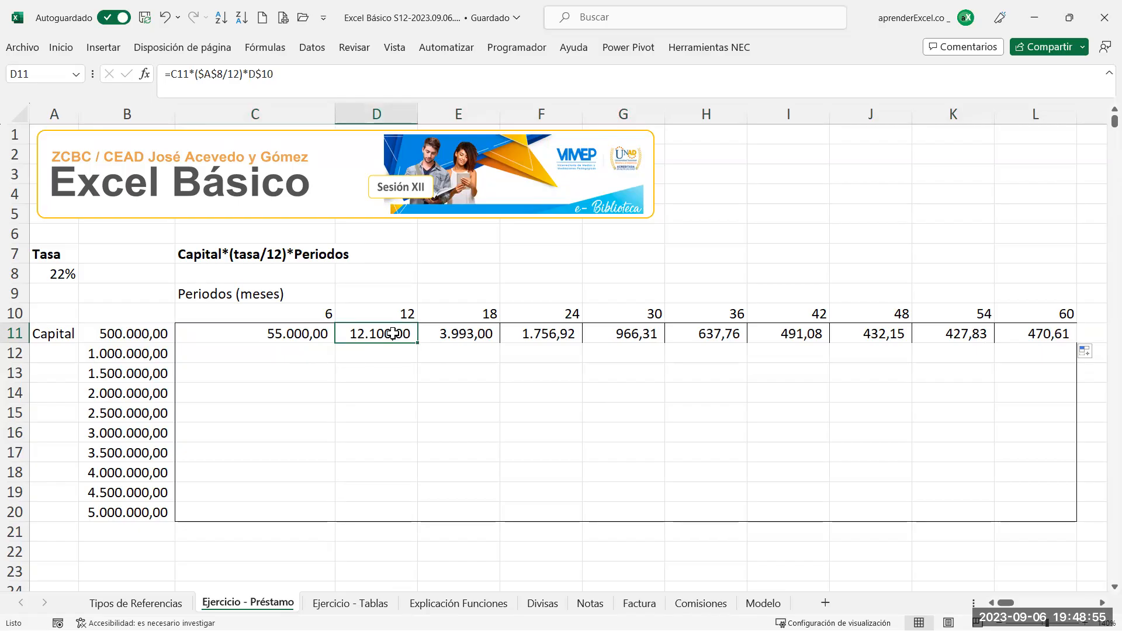
double_click(393, 333)
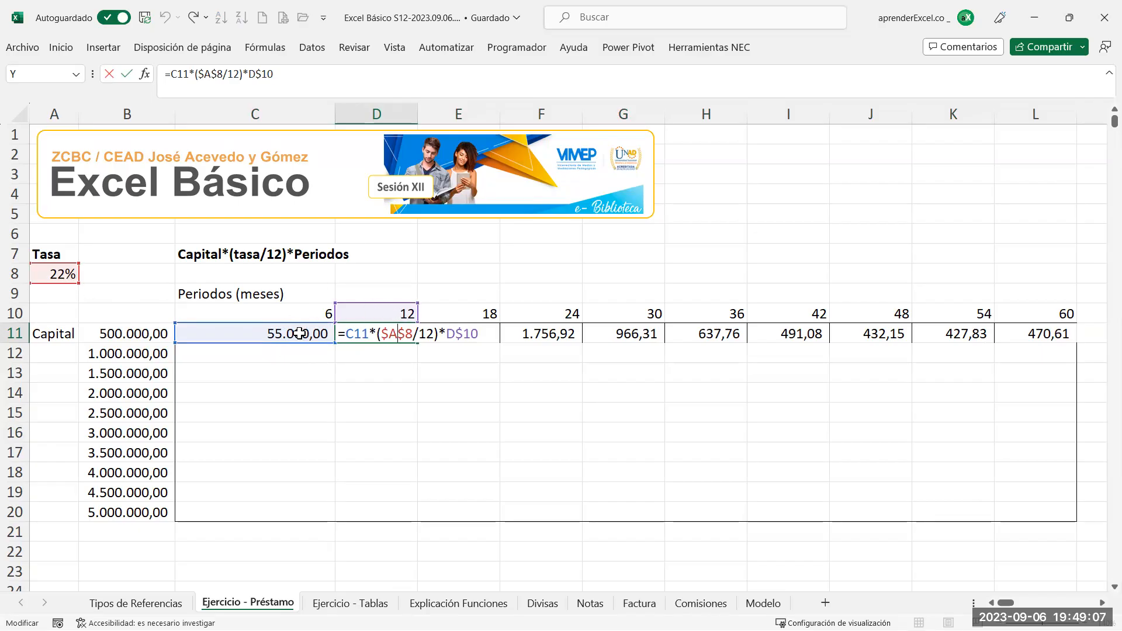
key("ctrl+Return")
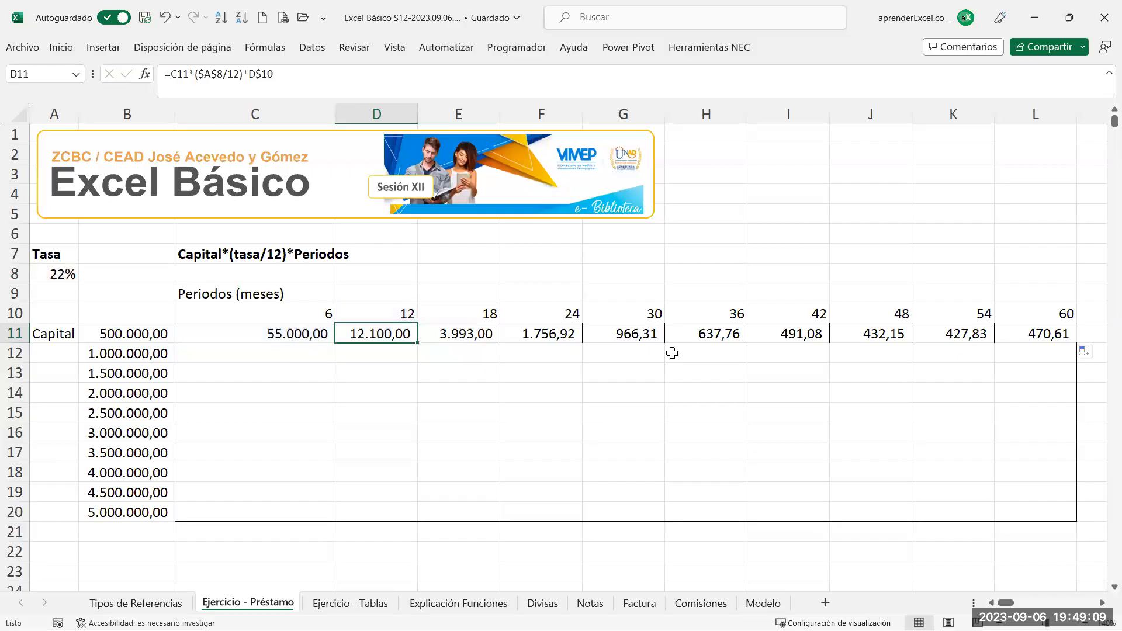
left_click(1015, 334)
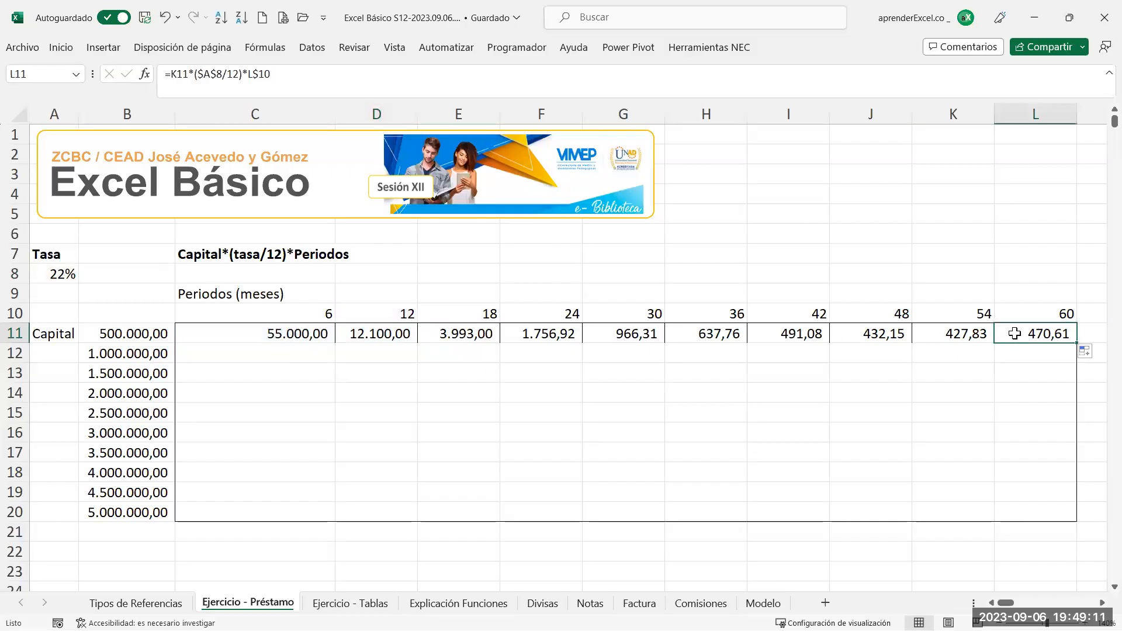
key("ctrl+z")
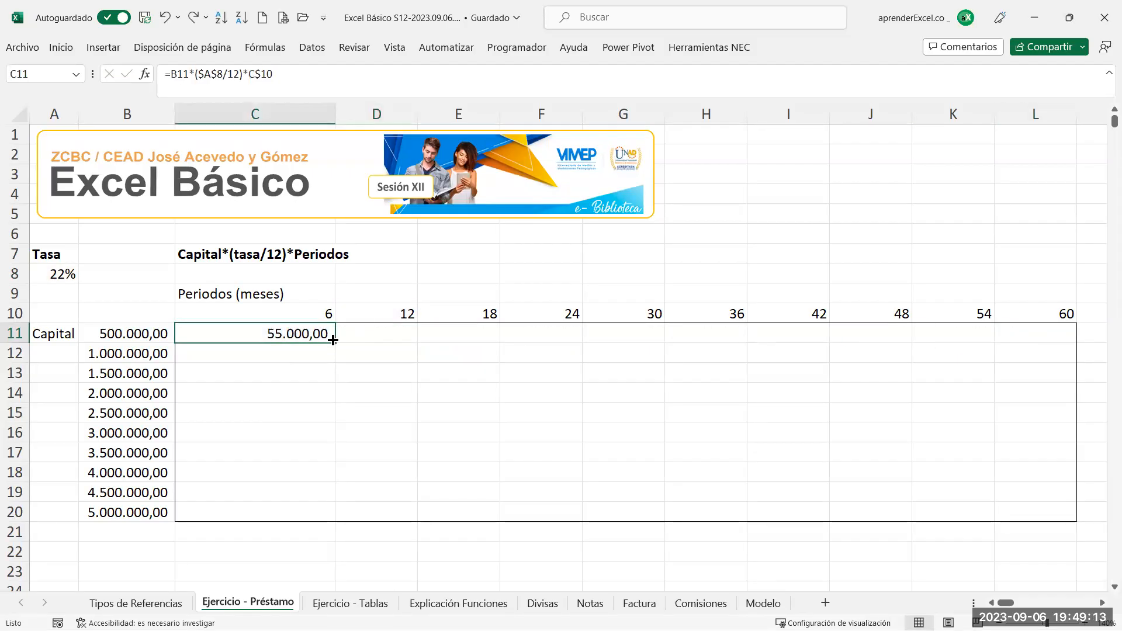
Fill the C11 formula across to L11 without formatting (Rellenar sin formato) and apply the thousands-separator style to C11:L11
left_click_drag(335, 344, 1073, 345)
left_click(1086, 351)
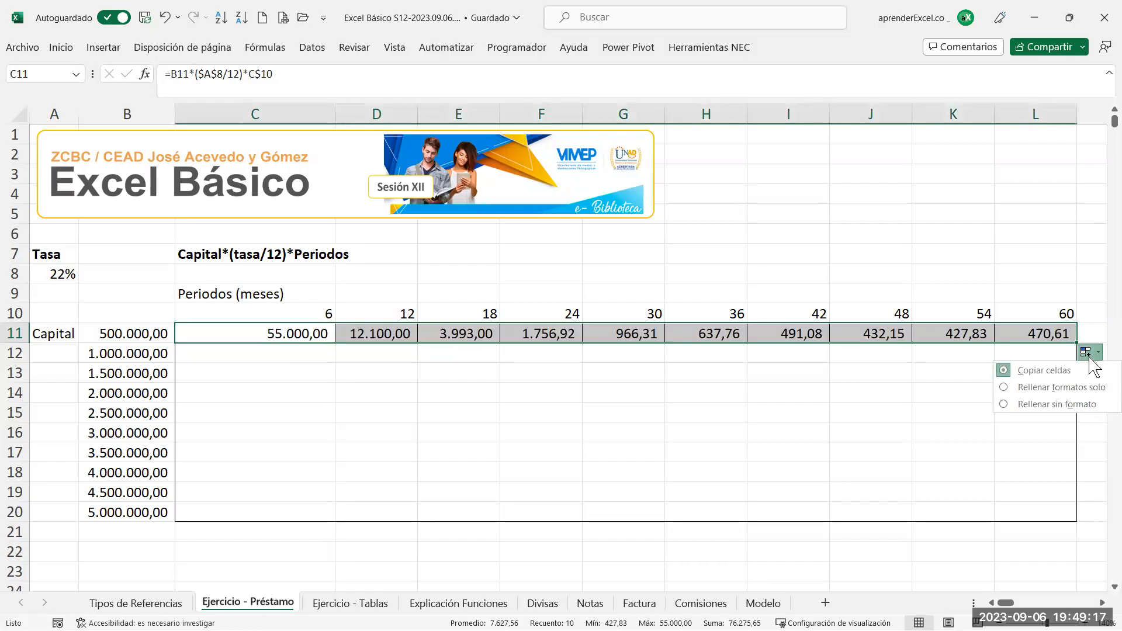
left_click(1068, 402)
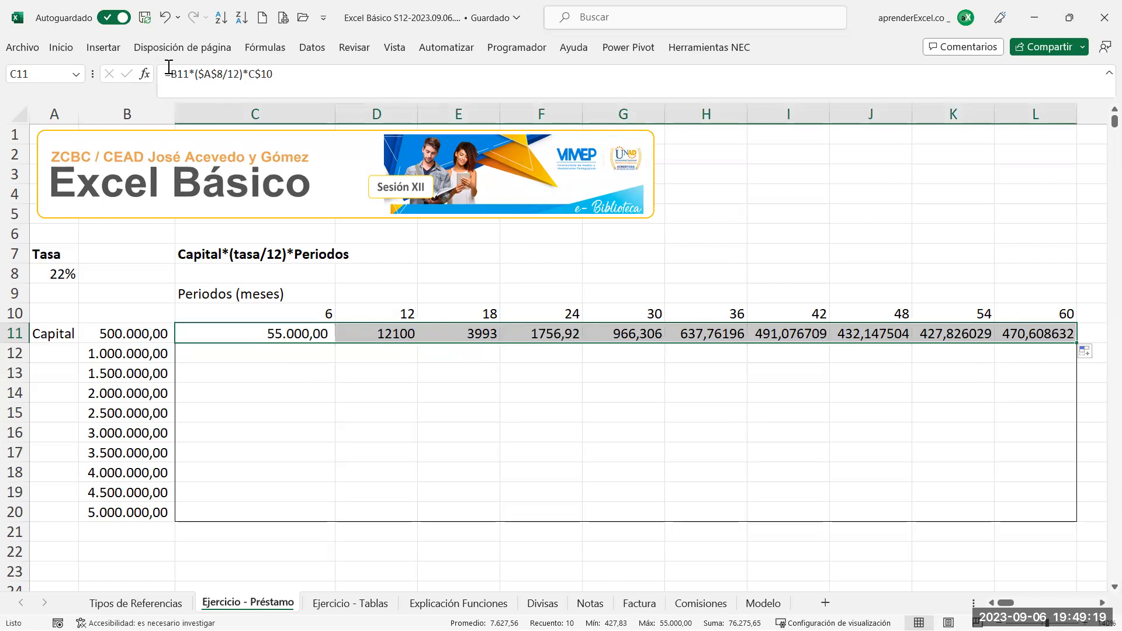
left_click(106, 52)
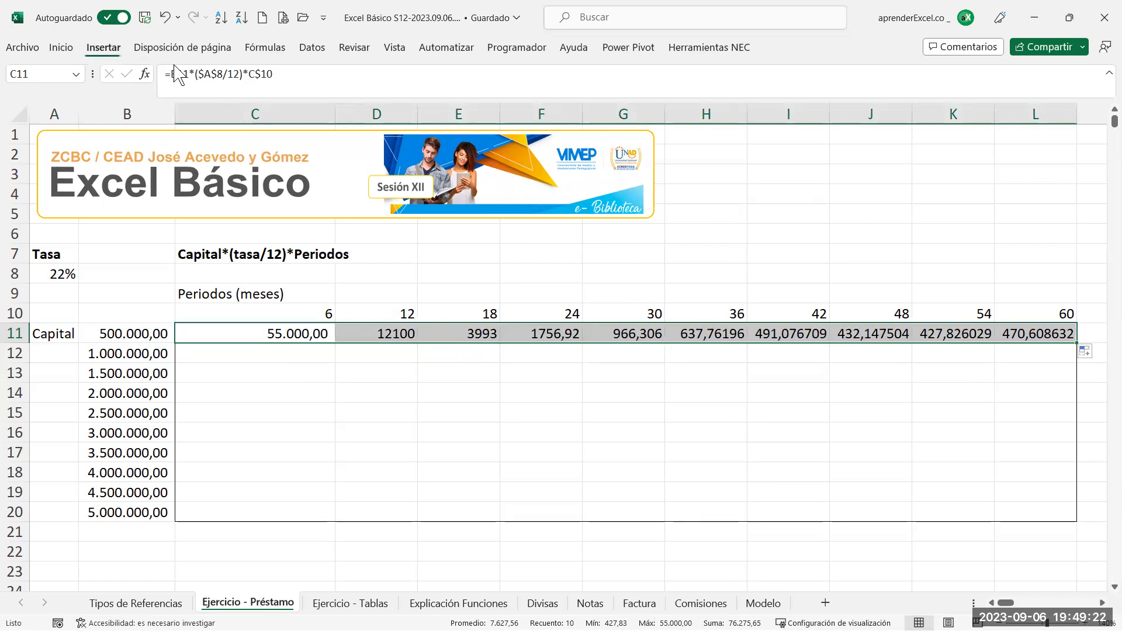
left_click(61, 48)
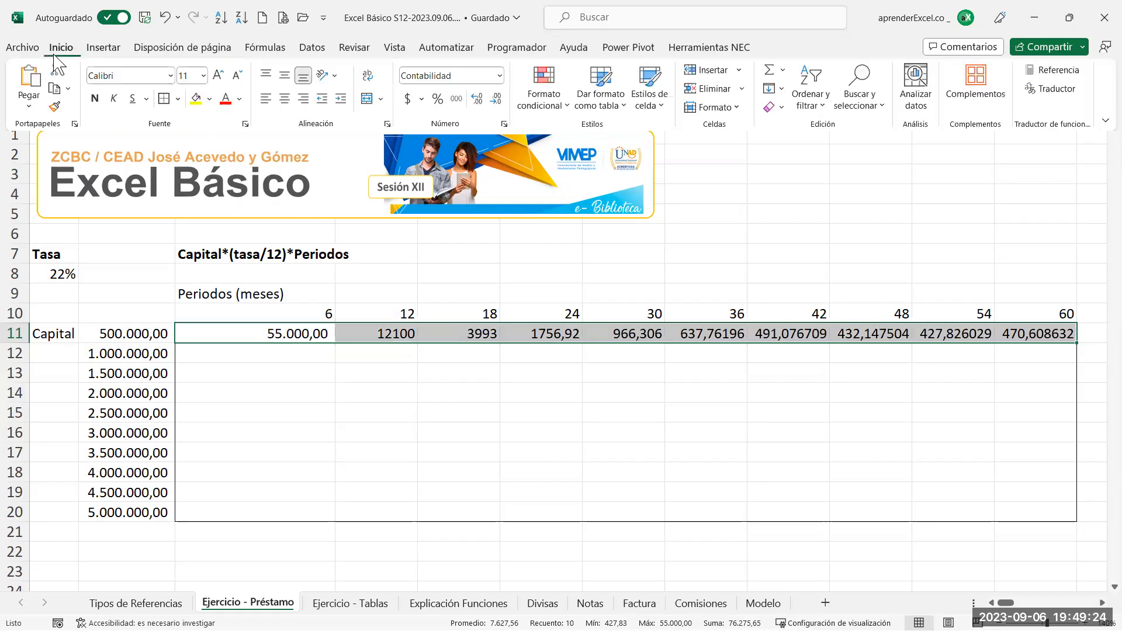
left_click(457, 99)
Apply the thousands-separator style to the whole table range C11:L20
left_click(298, 332)
left_click_drag(296, 329, 1047, 512)
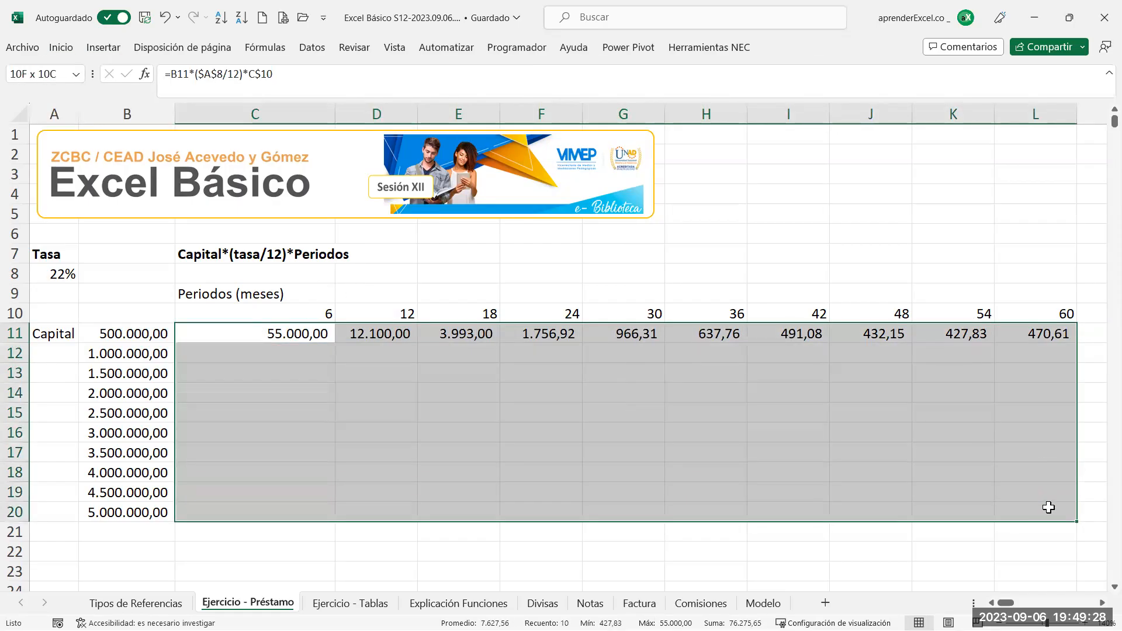
left_click(61, 48)
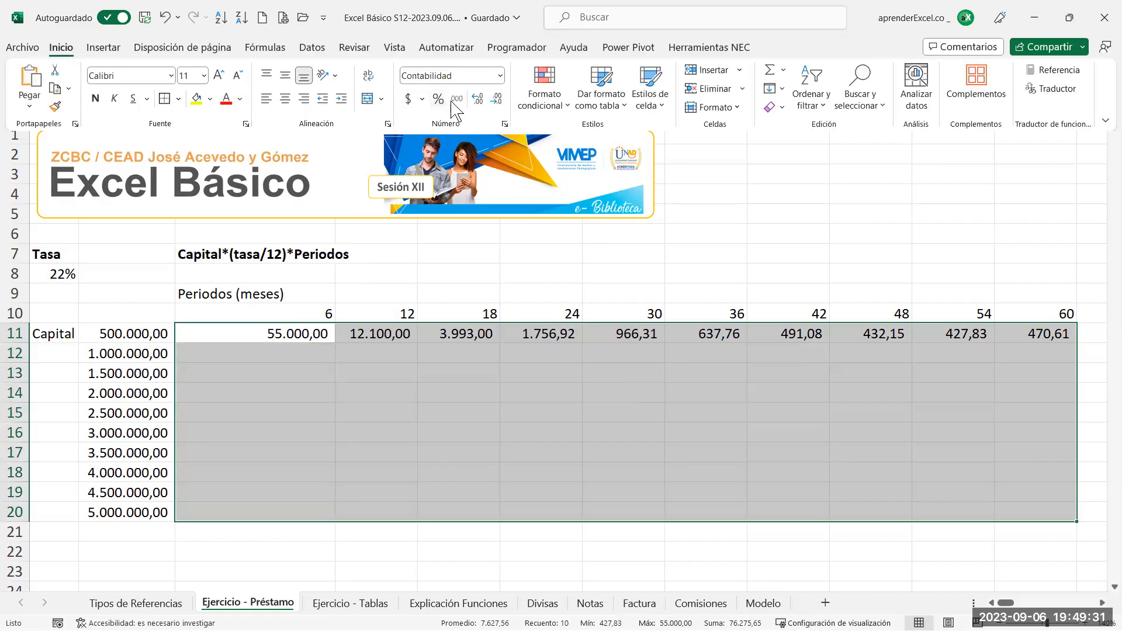
left_click(457, 100)
left_click(738, 399)
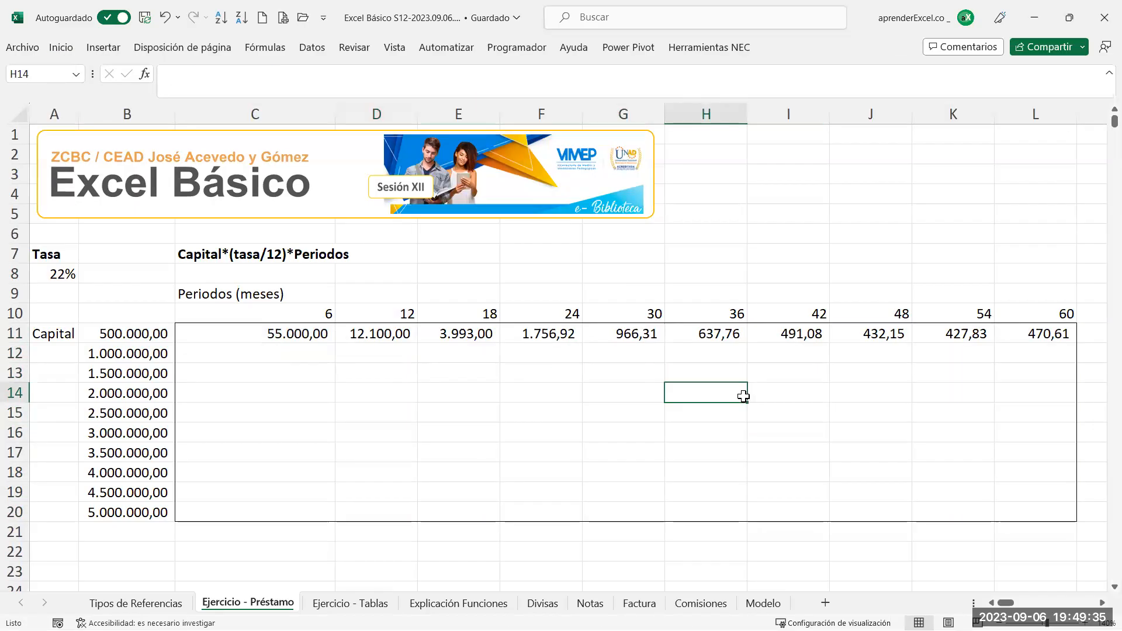
Check the references in the L11 formula and clear the contents of D11:L11
double_click(1051, 341)
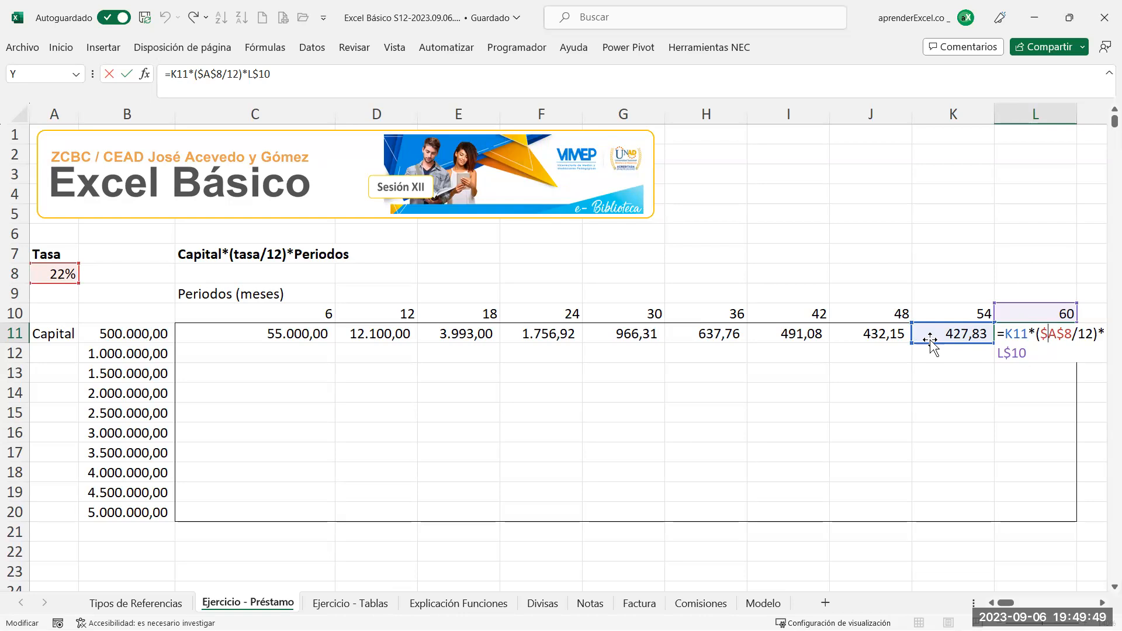
key("ctrl+Return")
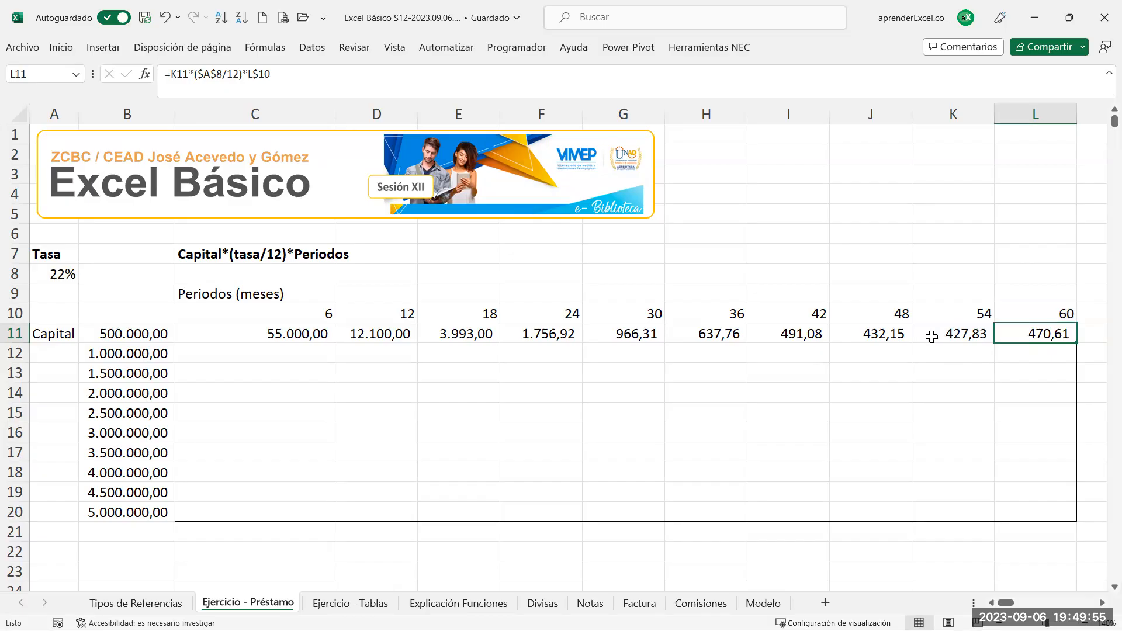
left_click(260, 329)
left_click_drag(413, 336, 1060, 339)
key("Delete")
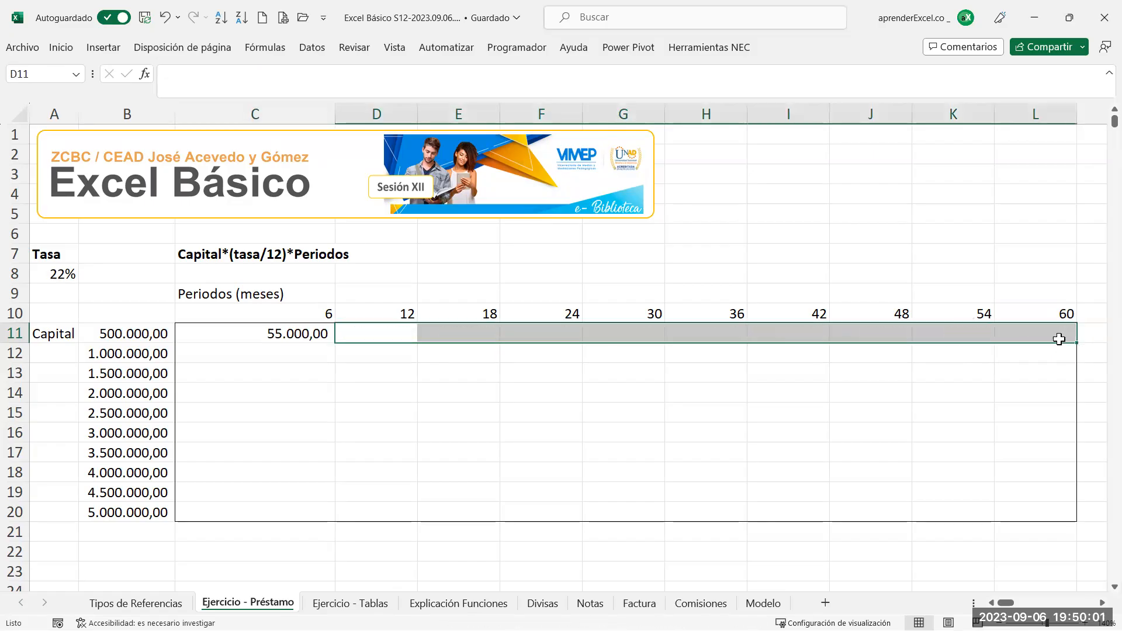
left_click_drag(319, 334, 1040, 498)
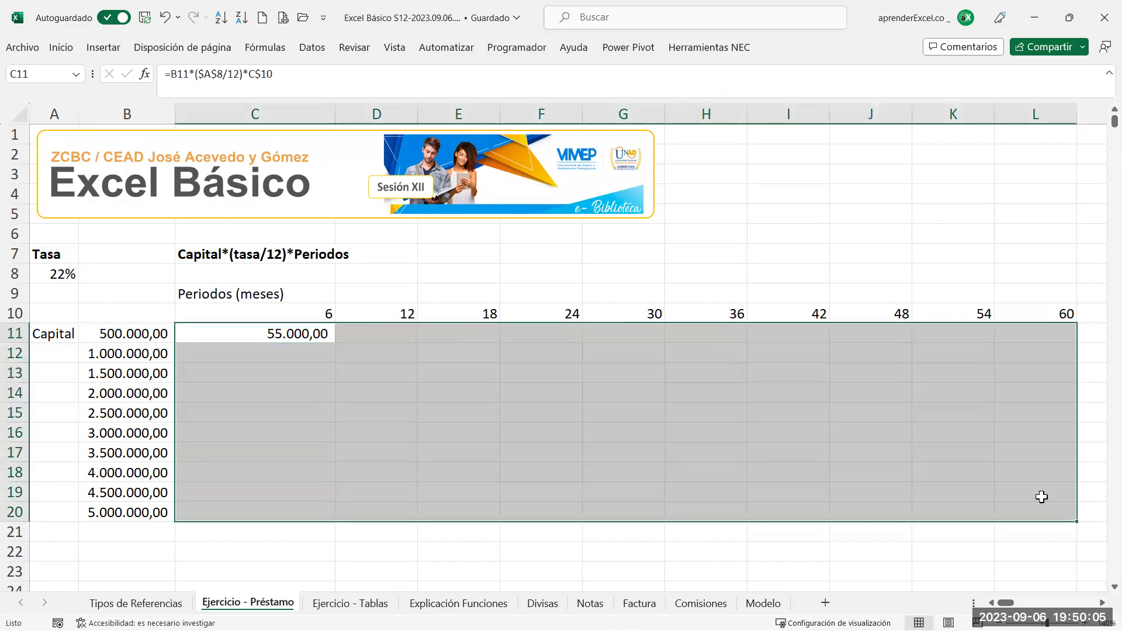
Highlight the capital column from B1 to B20 with a yellow fill
left_click_drag(111, 334, 125, 111)
left_click(53, 50)
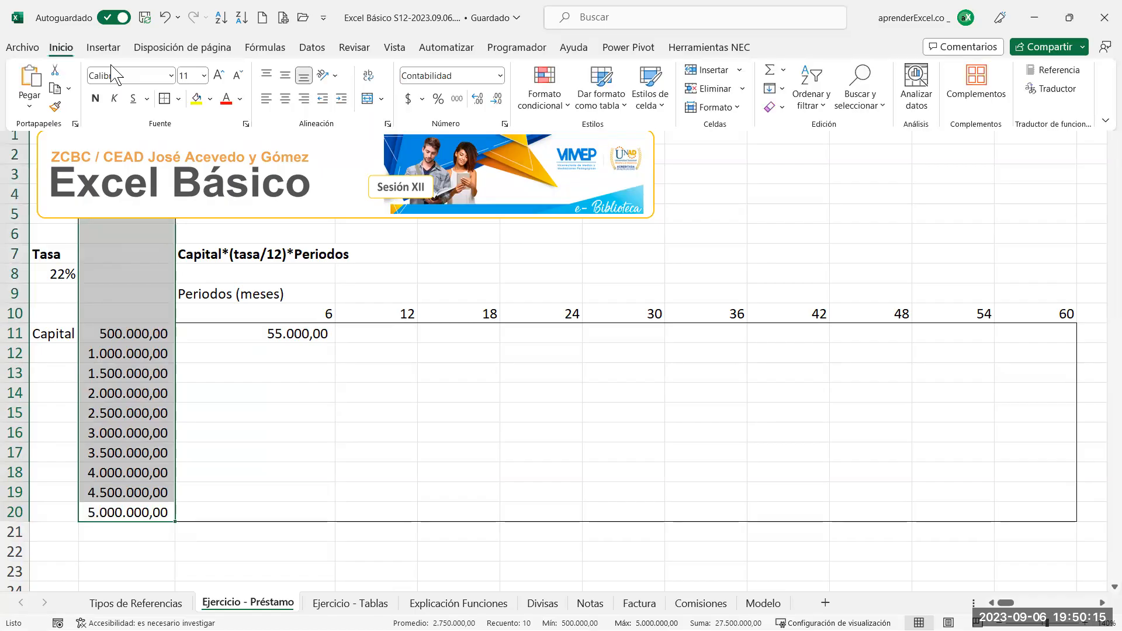
left_click(196, 98)
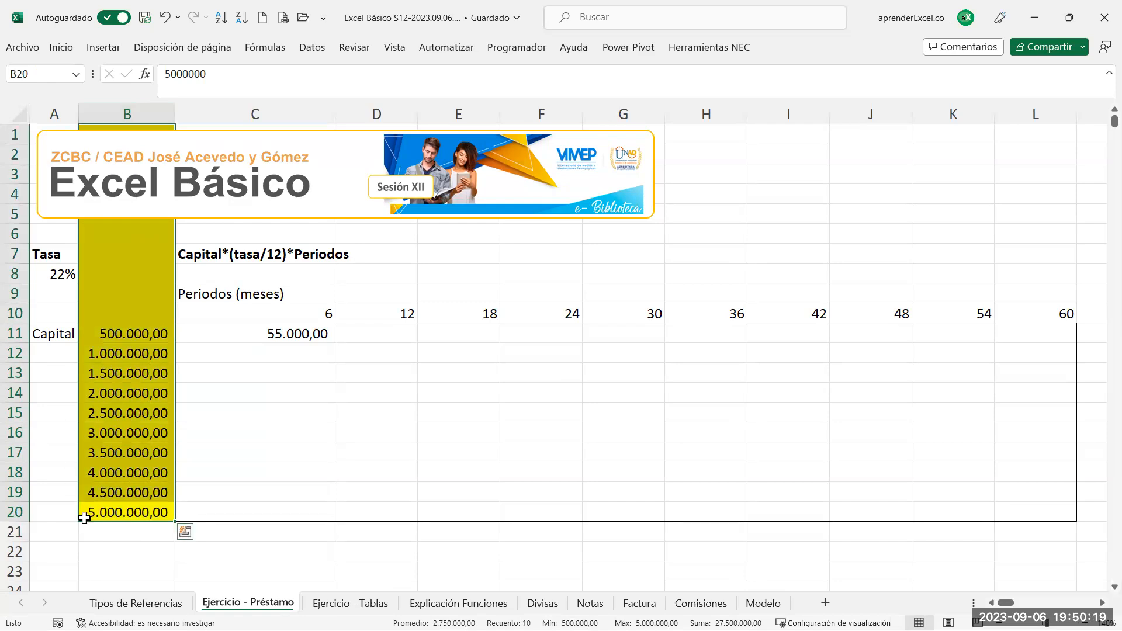
left_click_drag(100, 514, 126, 114)
Fix the capital's column in the C11 formula so that it reads =$B11*($A$8/12)*C$10
left_click(274, 335)
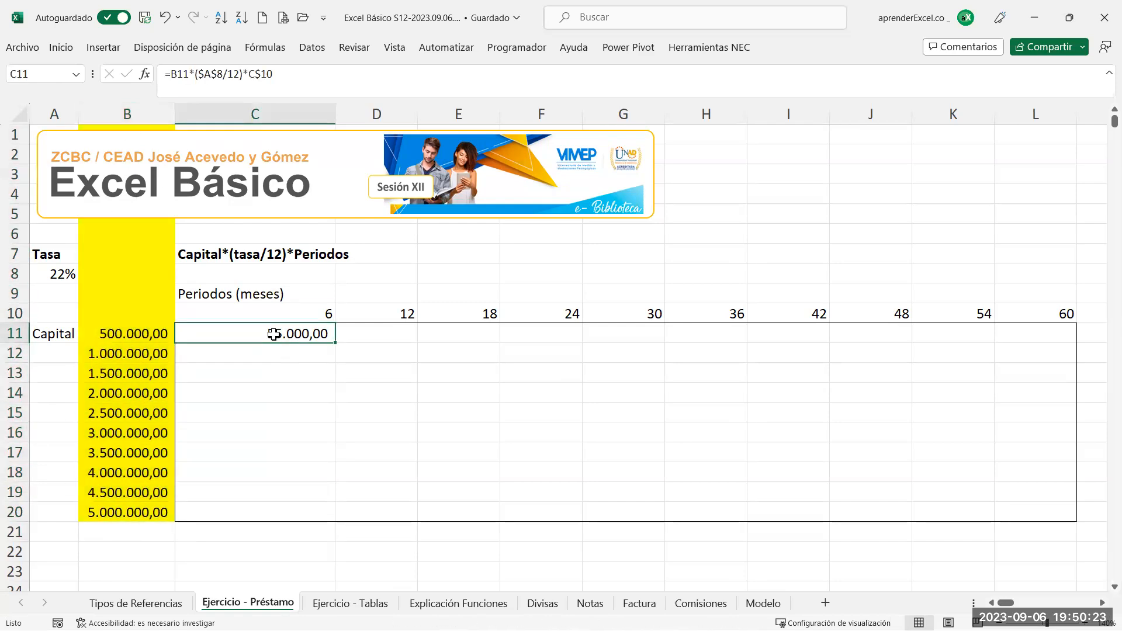
double_click(274, 334)
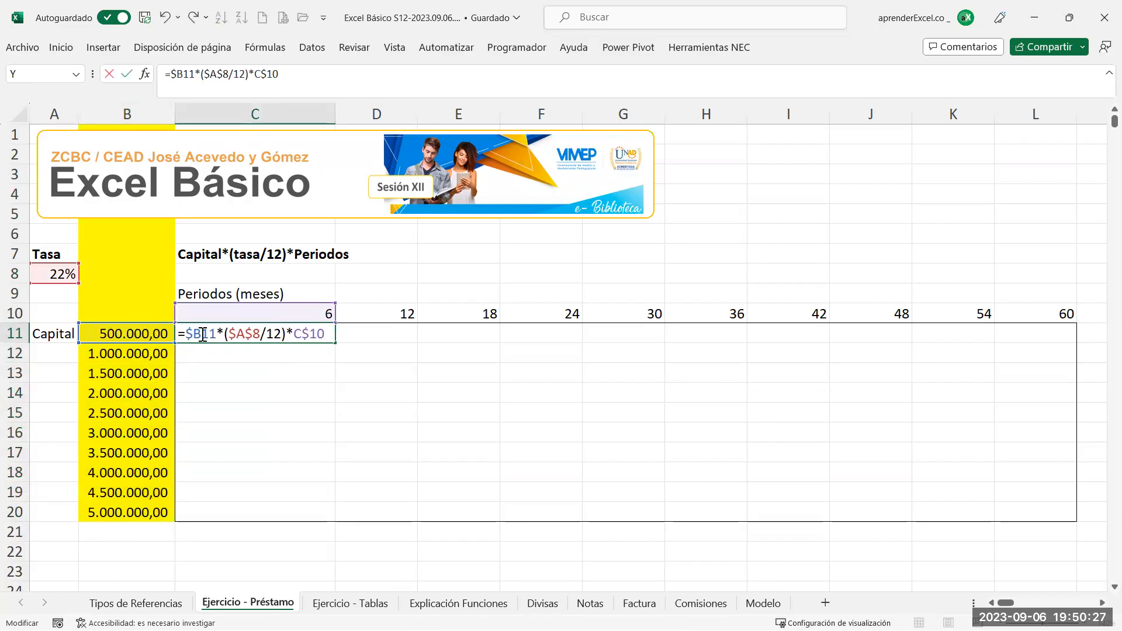
key("Return")
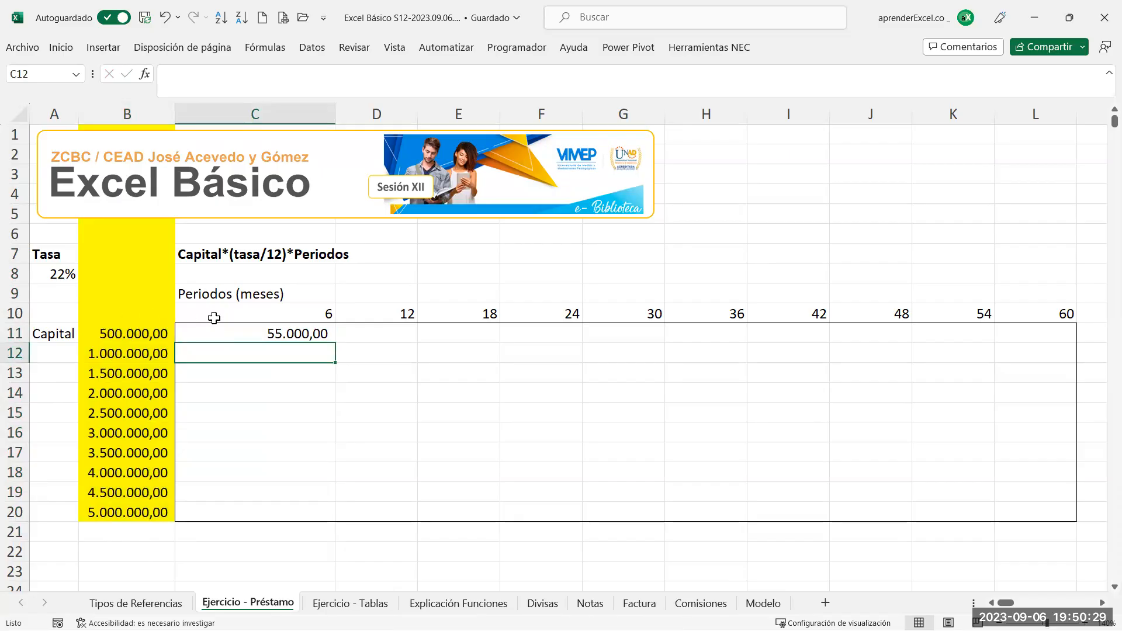
Highlight the periods row A10:L10 with a dark orange fill
left_click_drag(1069, 312, 47, 314)
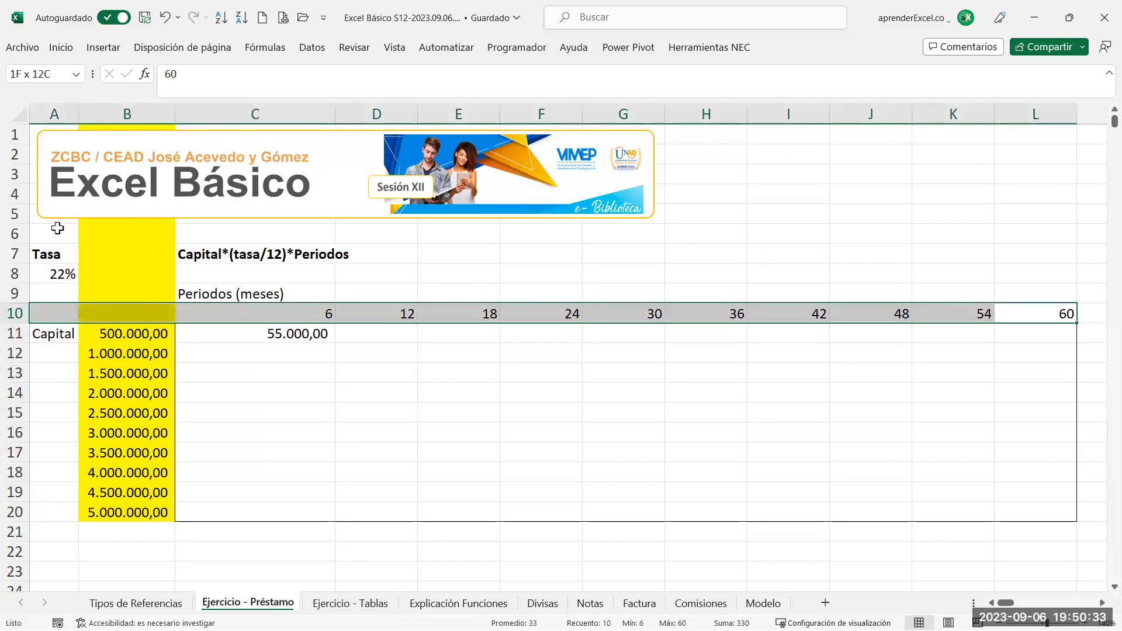
left_click(58, 47)
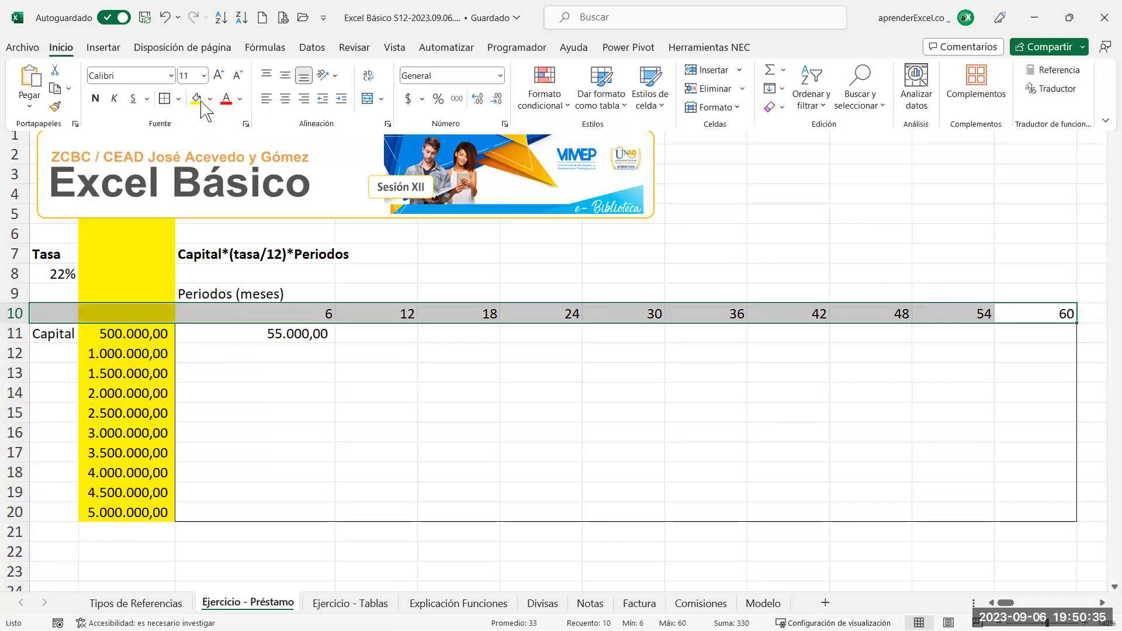
left_click(210, 99)
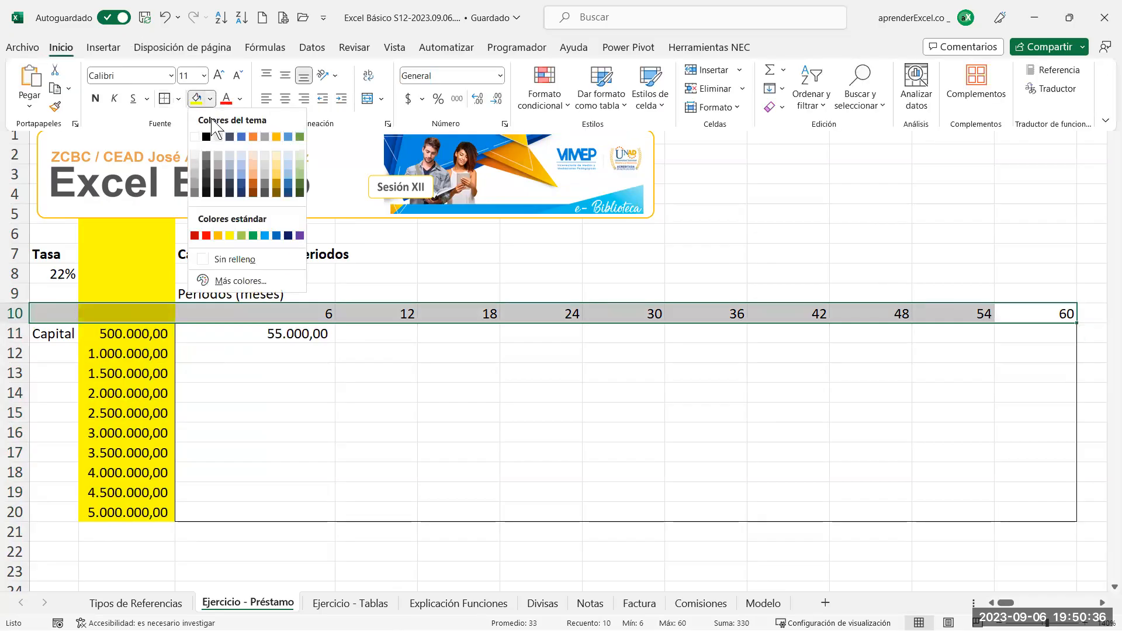
left_click(253, 187)
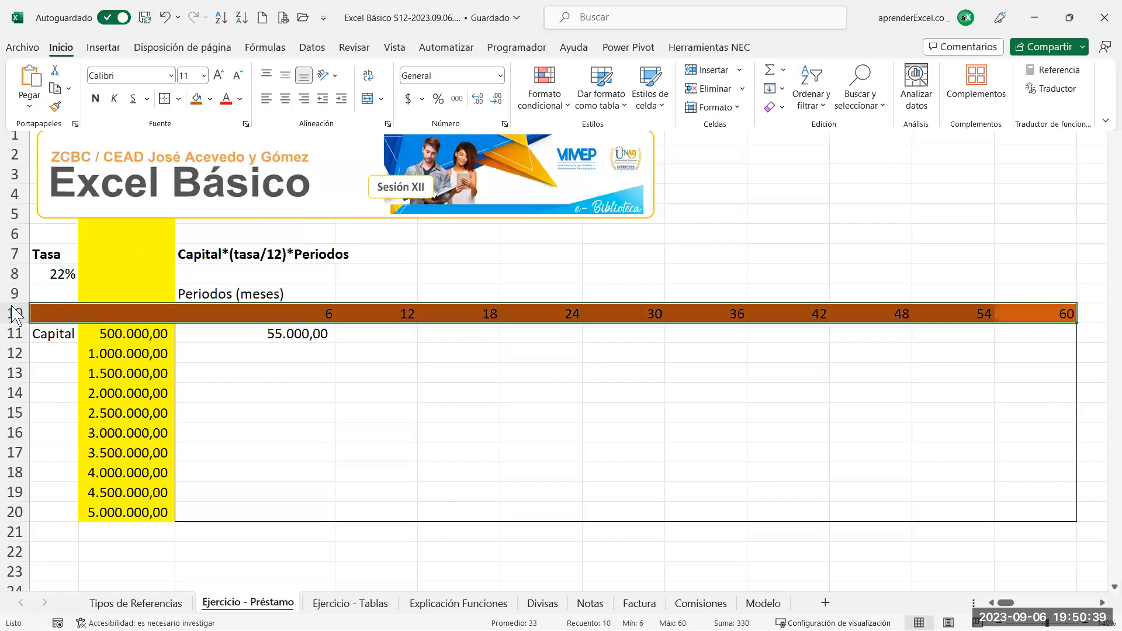
Inspect the mixed reference to row 10 in the C11 formula without changing it
left_click(267, 330)
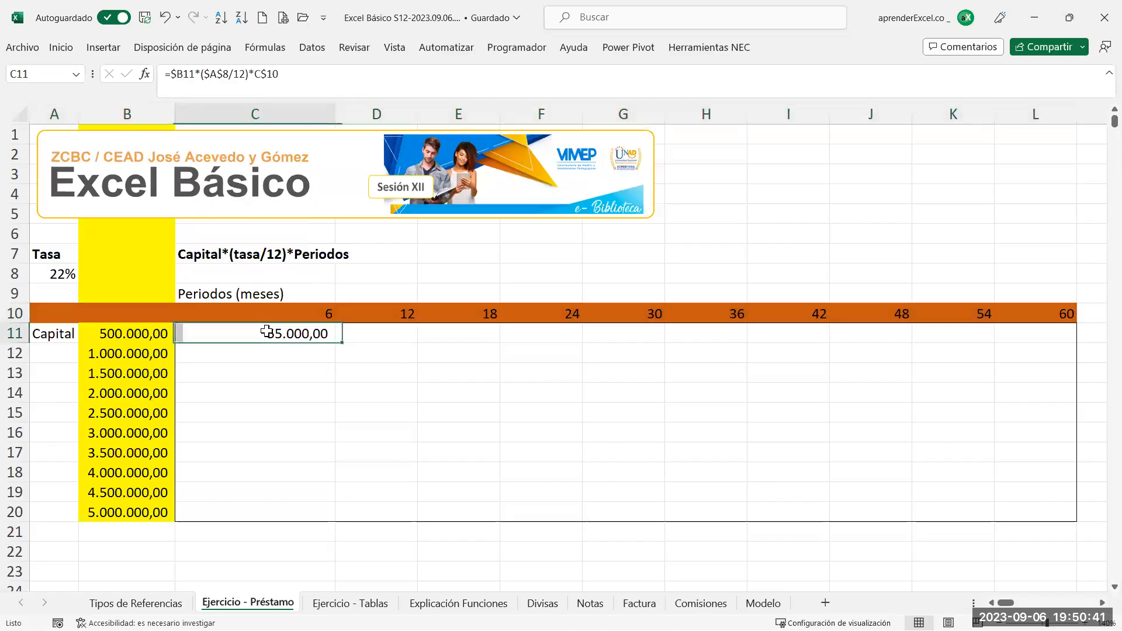
double_click(282, 331)
left_click_drag(301, 333, 320, 333)
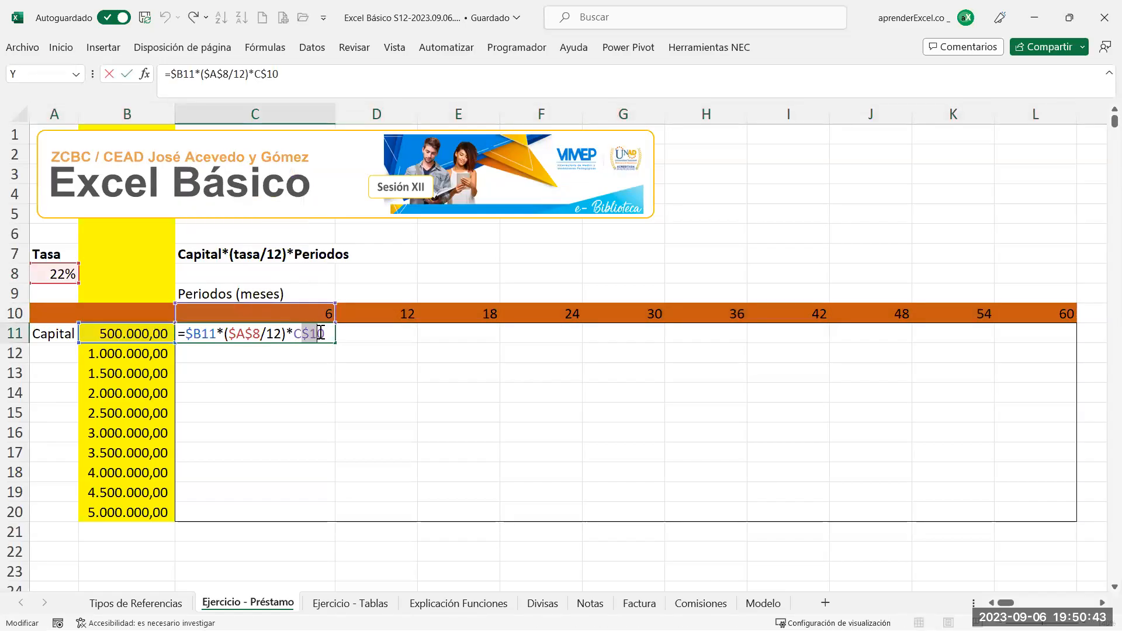
key("Escape")
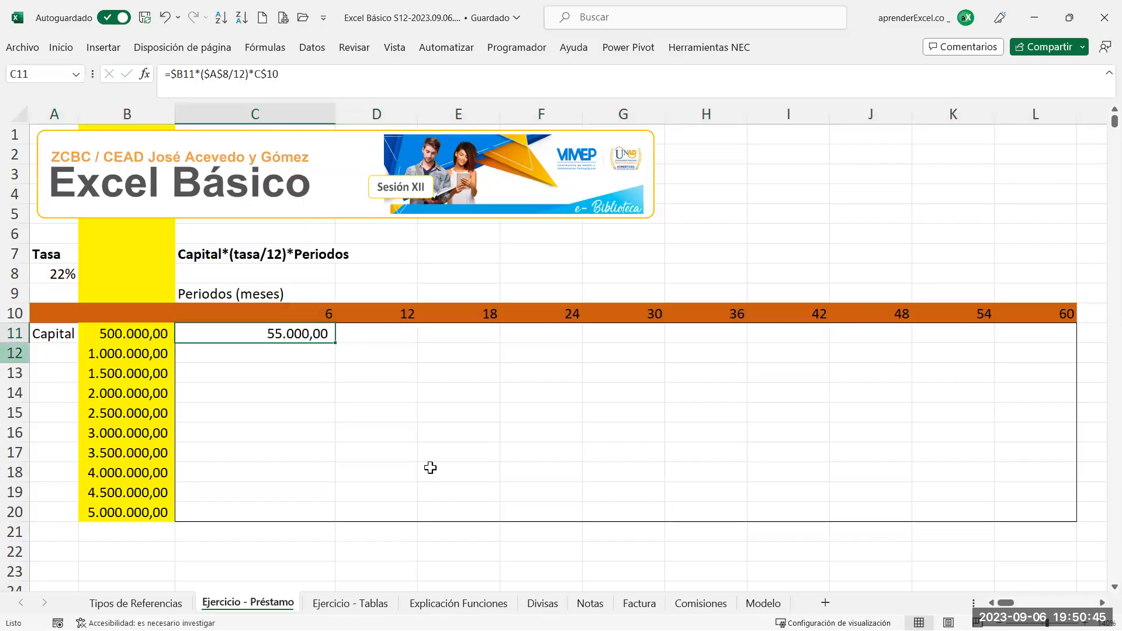
Highlight the rate cell A8 with the standard light blue fill
left_click(59, 259)
left_click(60, 275)
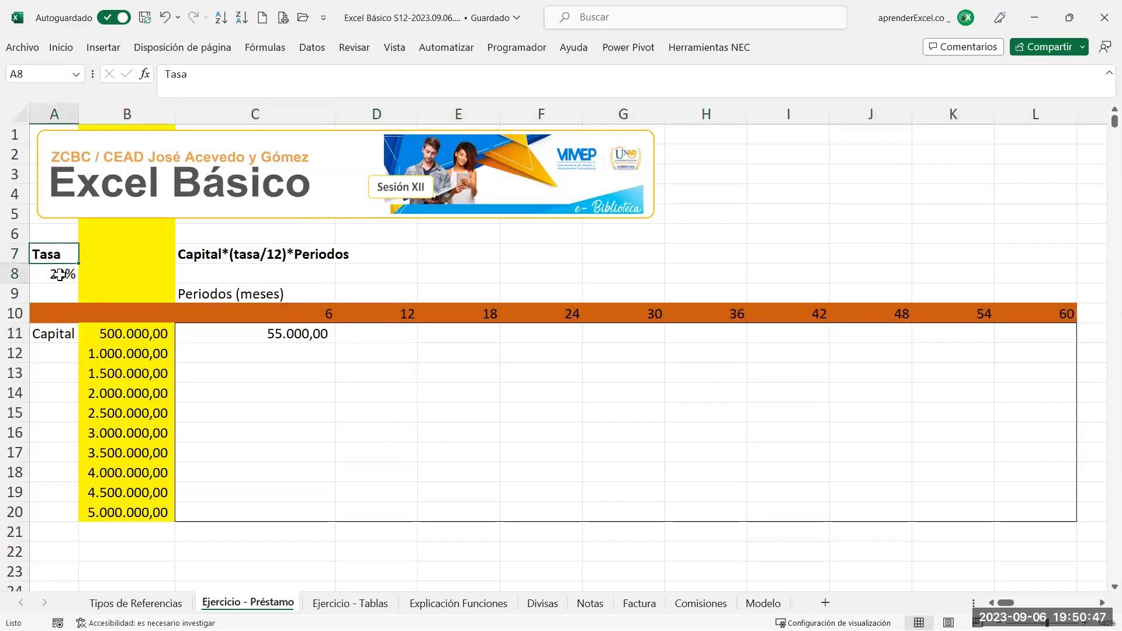
left_click(70, 54)
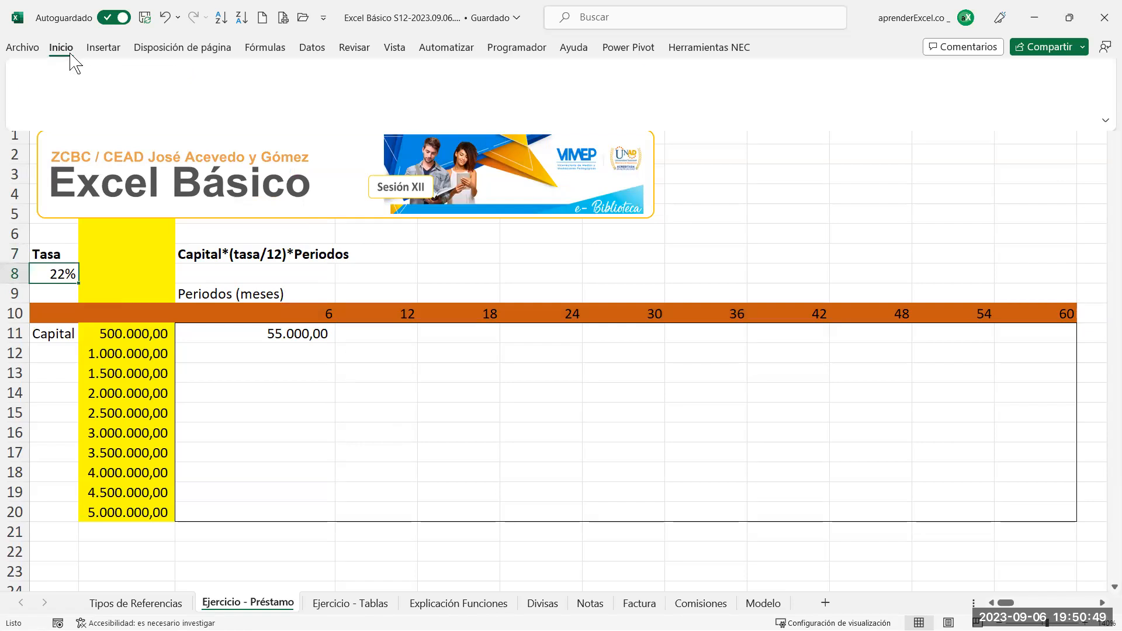
left_click(211, 99)
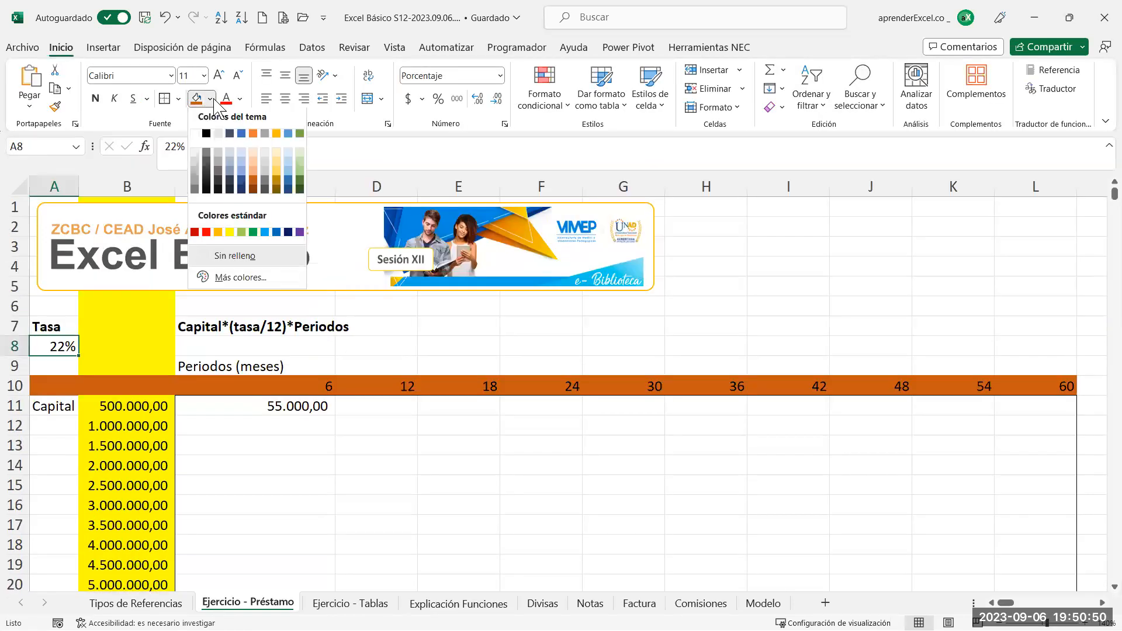
left_click(265, 232)
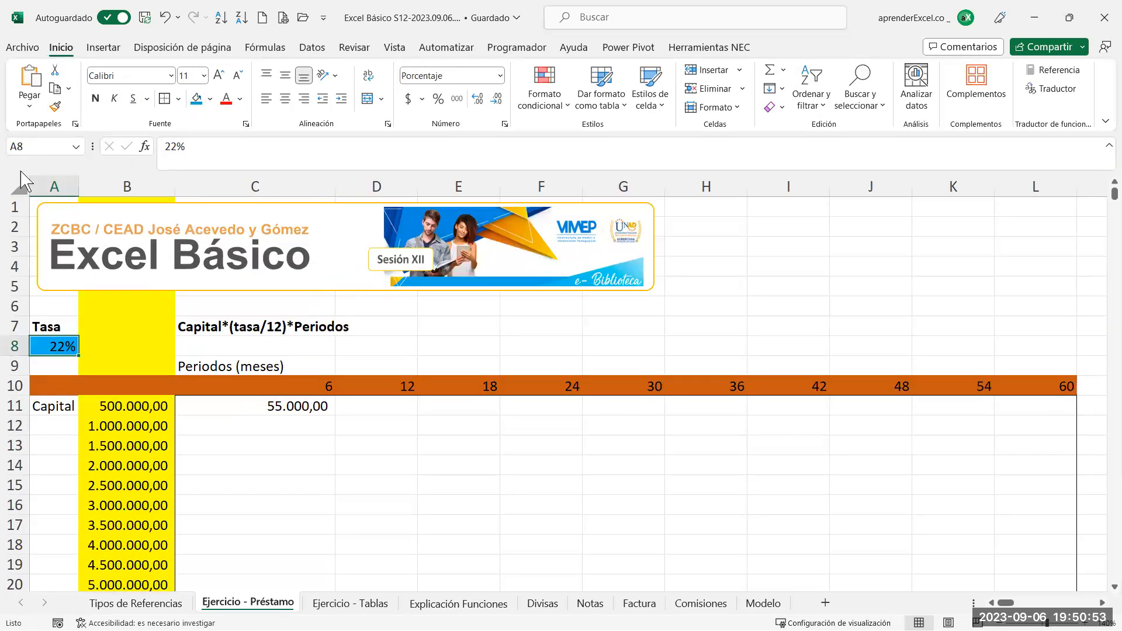
Review the $B11, $A$8 and C$10 references in the C11 formula against the coloured cells
double_click(301, 406)
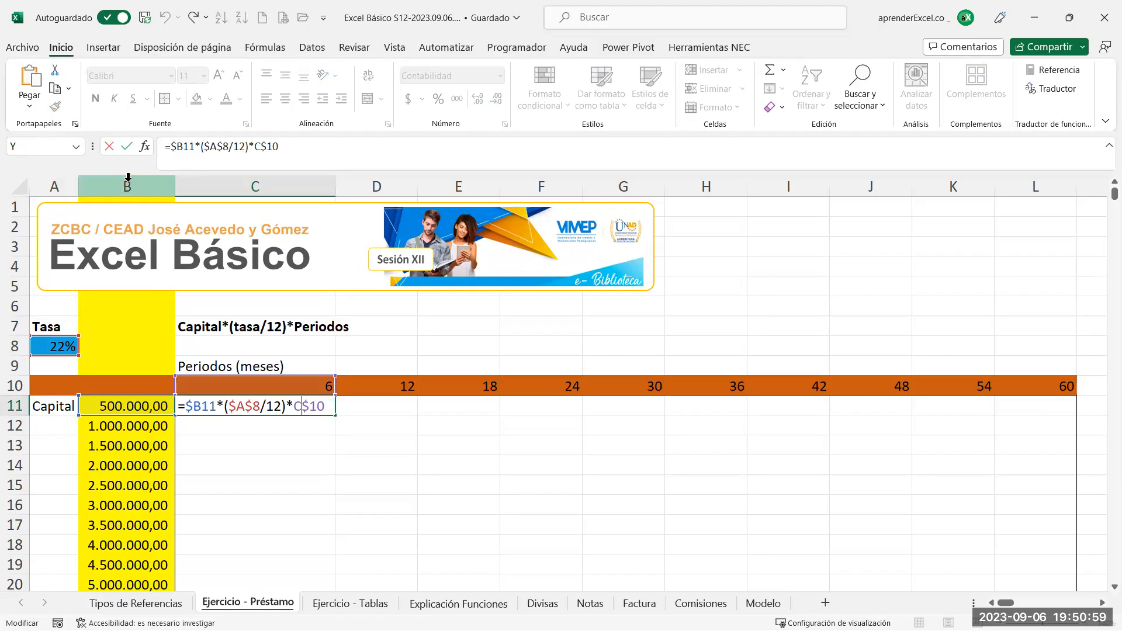
left_click_drag(199, 407, 192, 407)
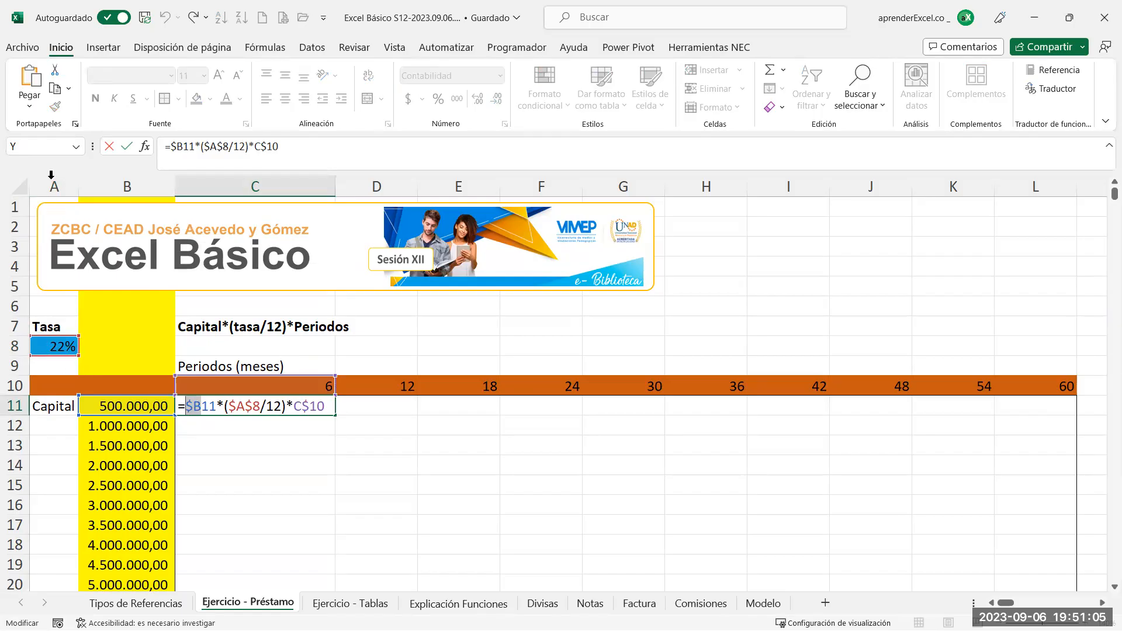
left_click_drag(229, 407, 256, 404)
key("ctrl")
key("ctrl")
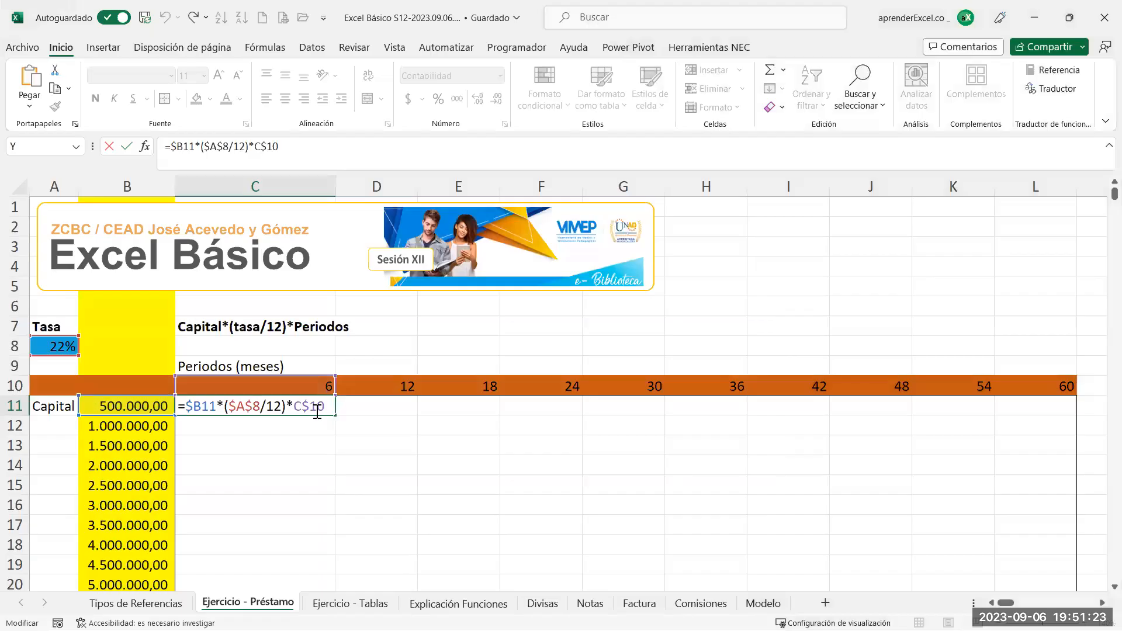
key("Return")
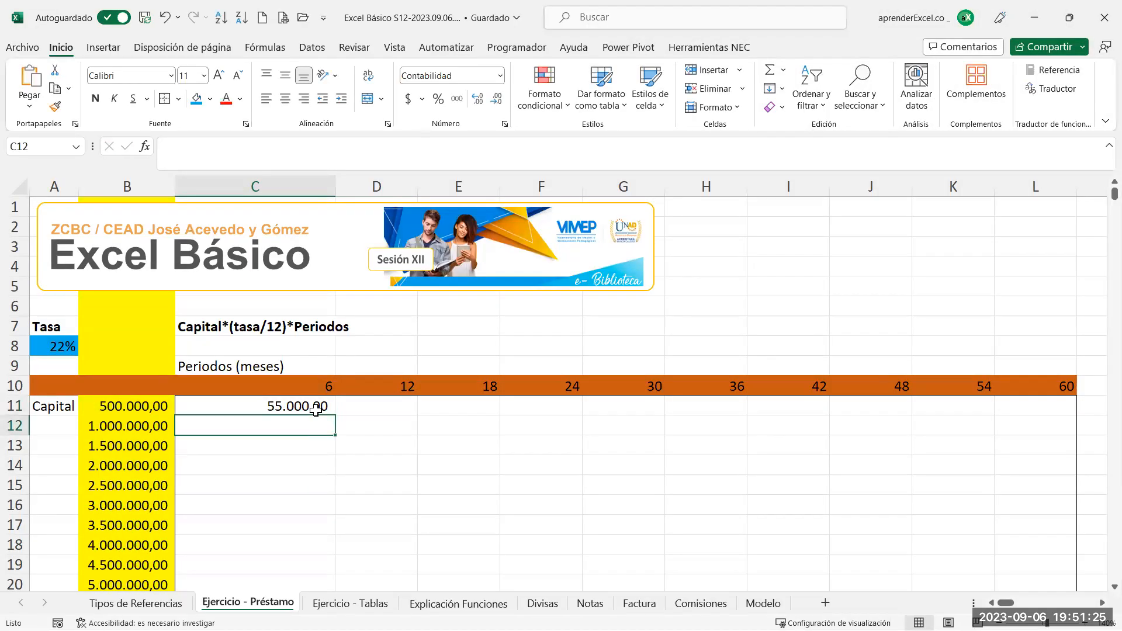
Fill the C11 formula across to L11 without formatting (Rellenar sin formato)
left_click(316, 409)
scroll(316, 408, "down", 1)
left_click_drag(334, 362, 1036, 379)
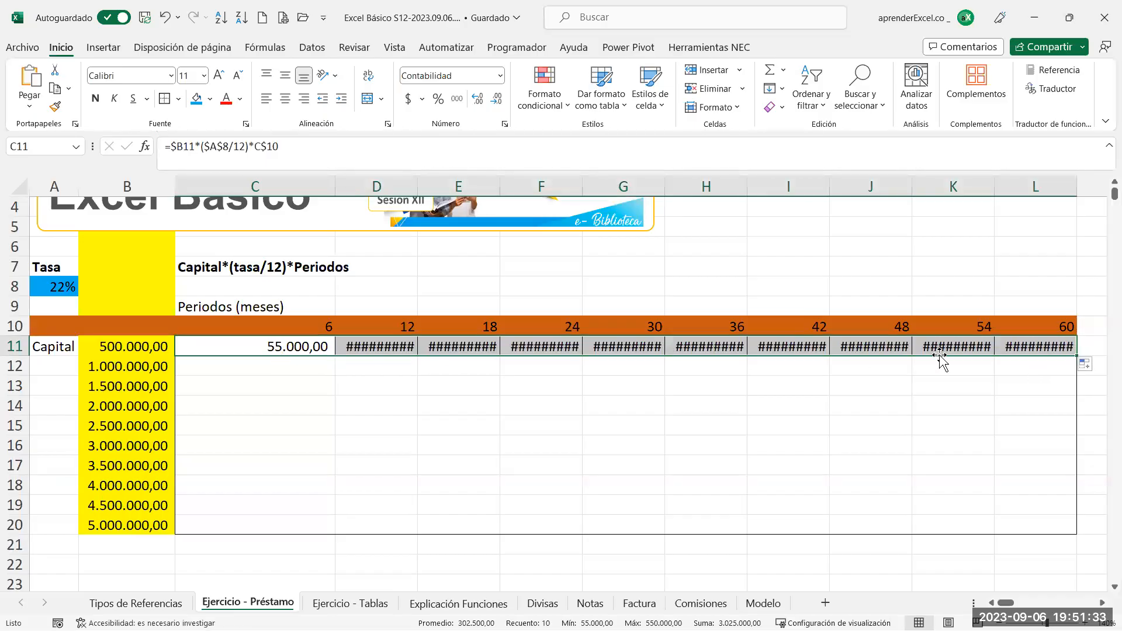
left_click(1099, 368)
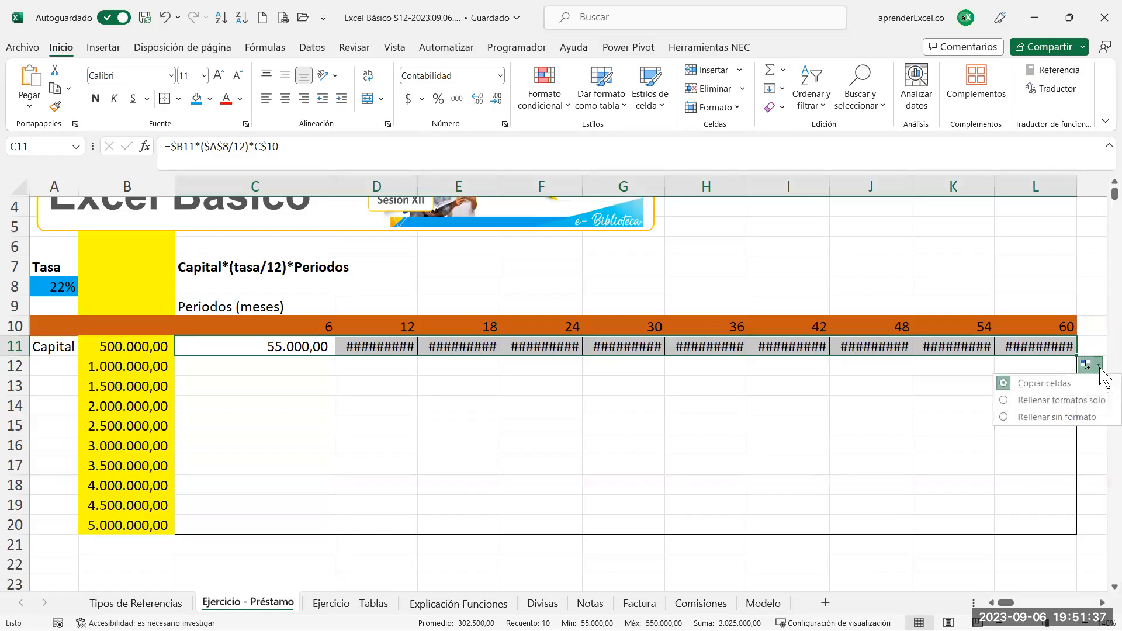
left_click(1080, 417)
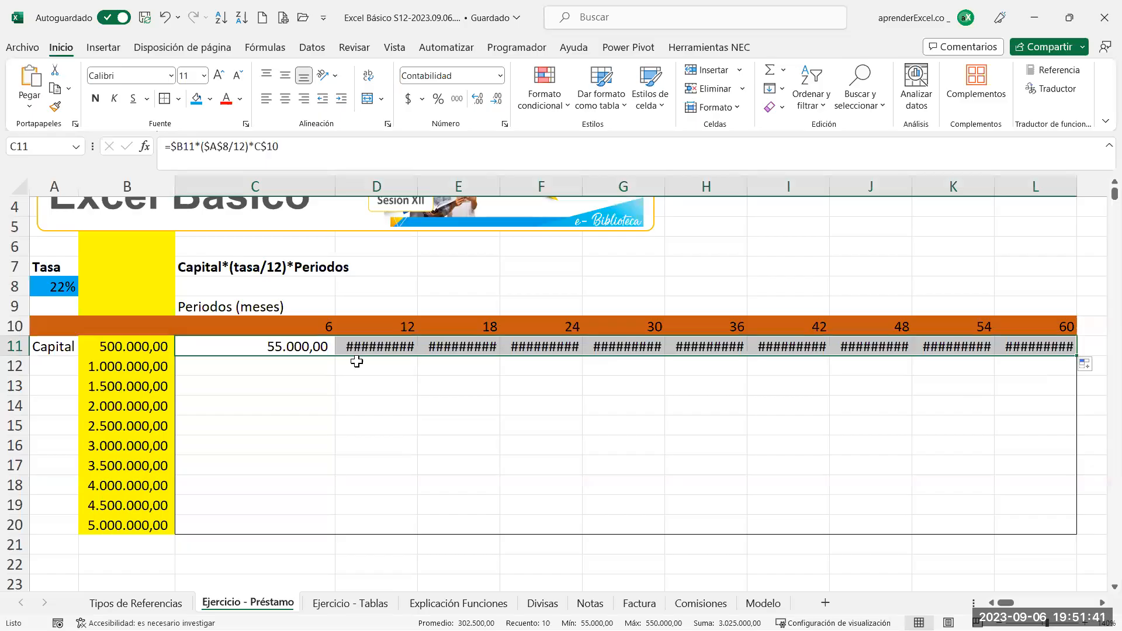
Fill the formulas in C11:L11 down to row 20 without formatting (Rellenar sin formato)
double_click(1076, 358)
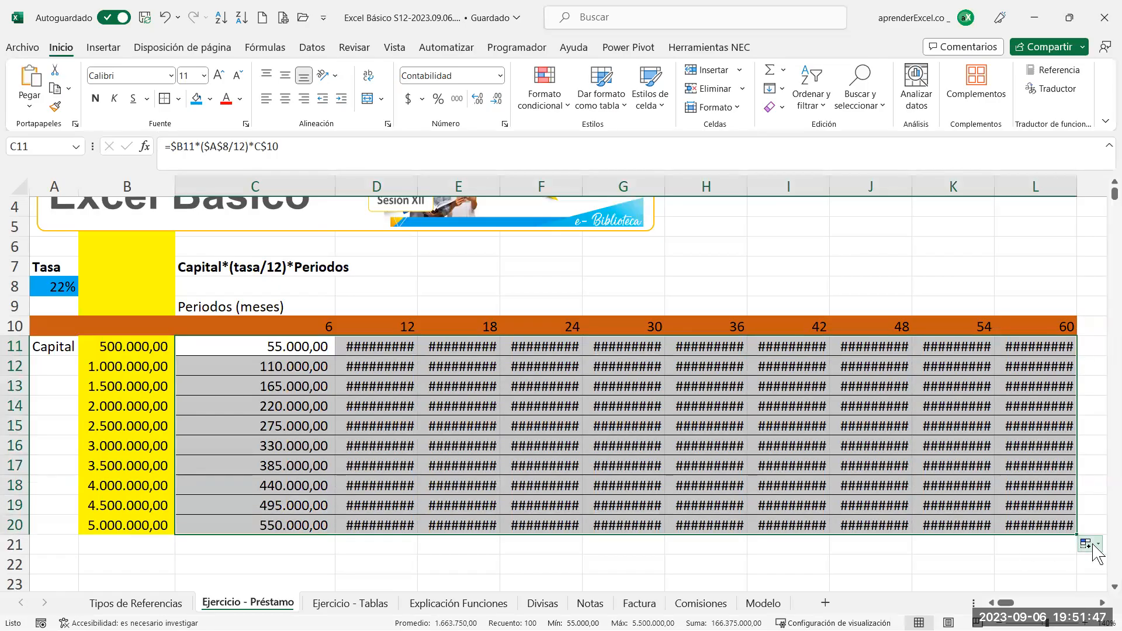
left_click(1097, 547)
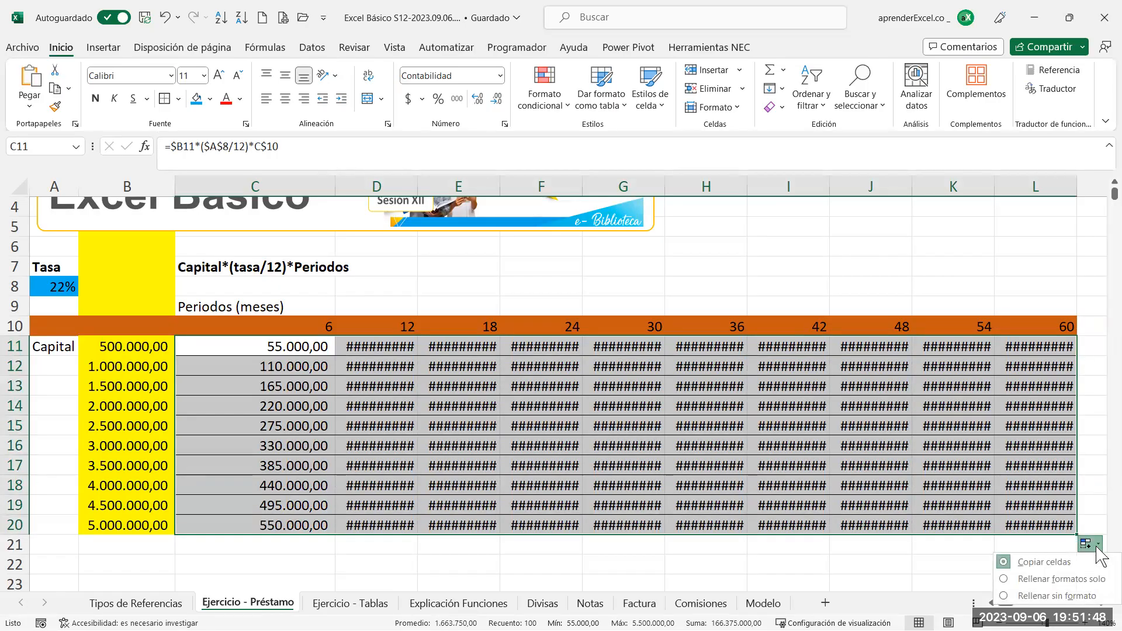
left_click(1088, 596)
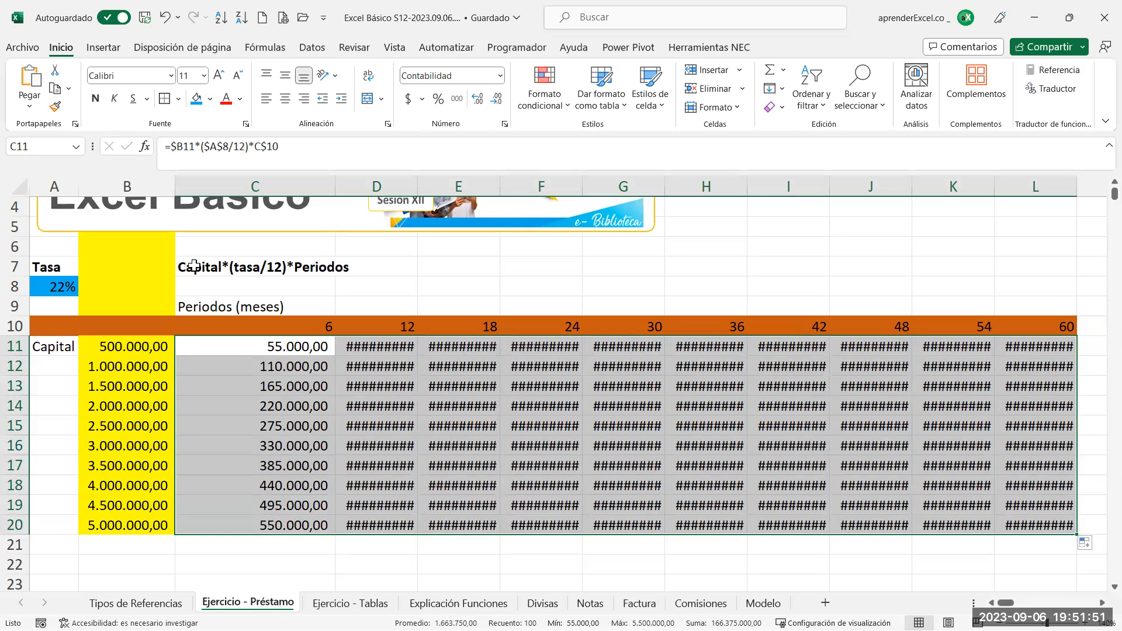
Autofit the widths of columns D to L to their contents
left_click_drag(408, 185, 1082, 186)
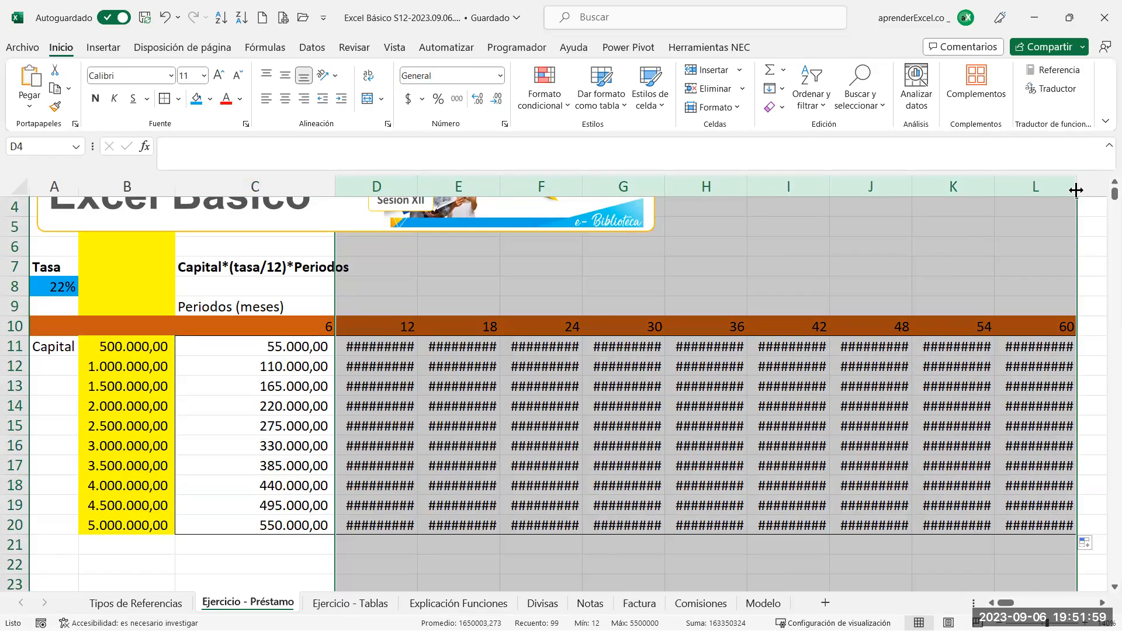
key("ctrl")
key("ctrl")
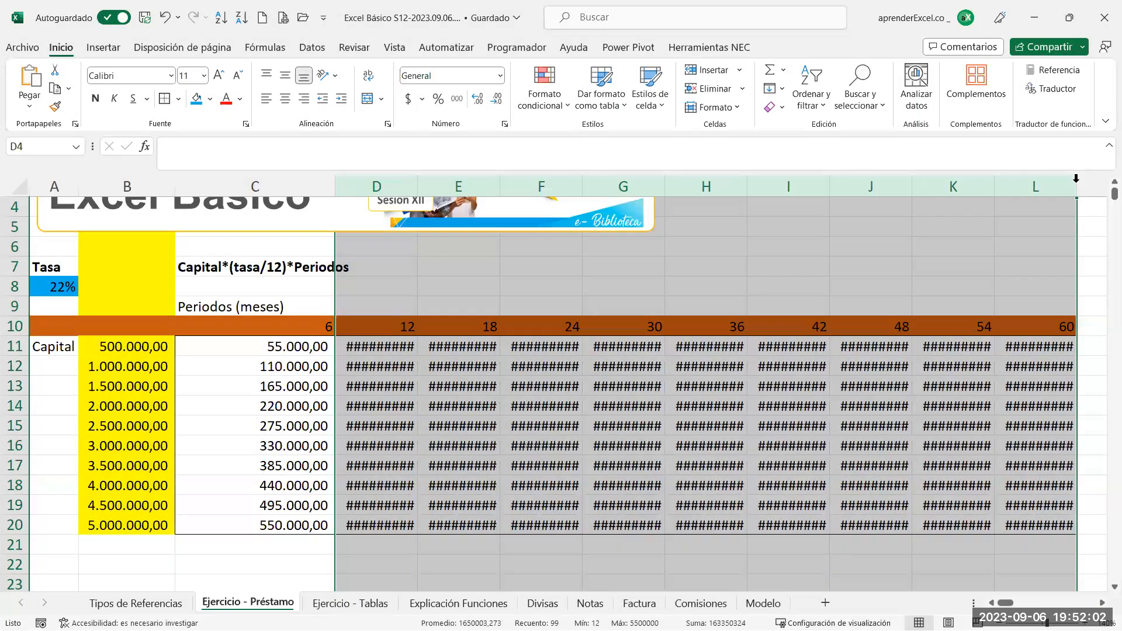
double_click(1076, 182)
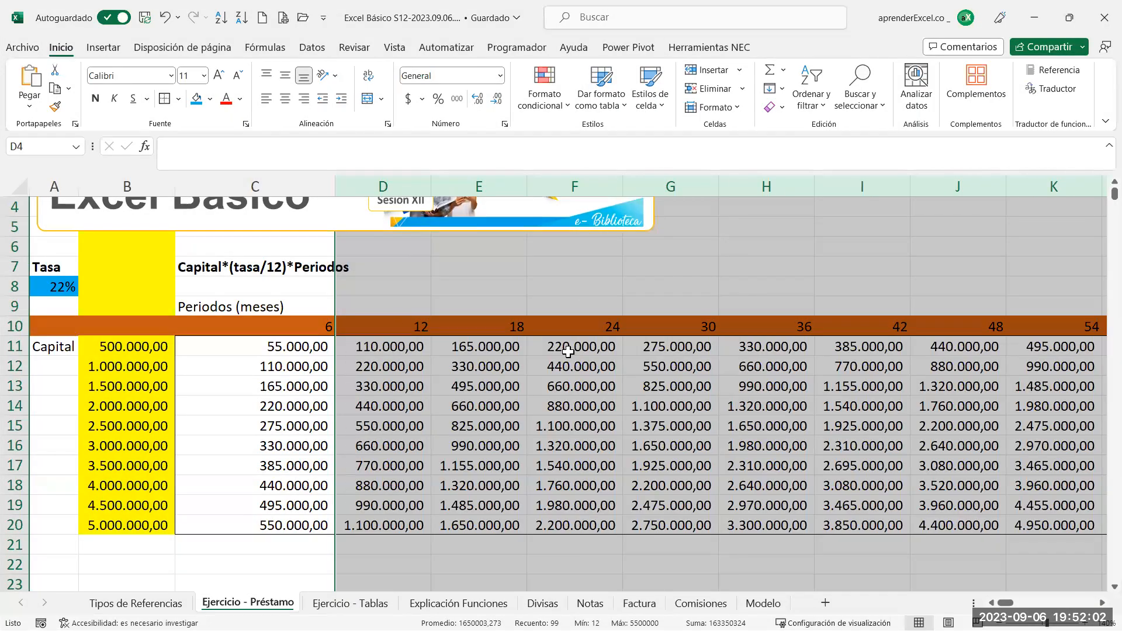
Check the filled formulas in F13 and G15 and the cells that G15 refers to
left_click(537, 386)
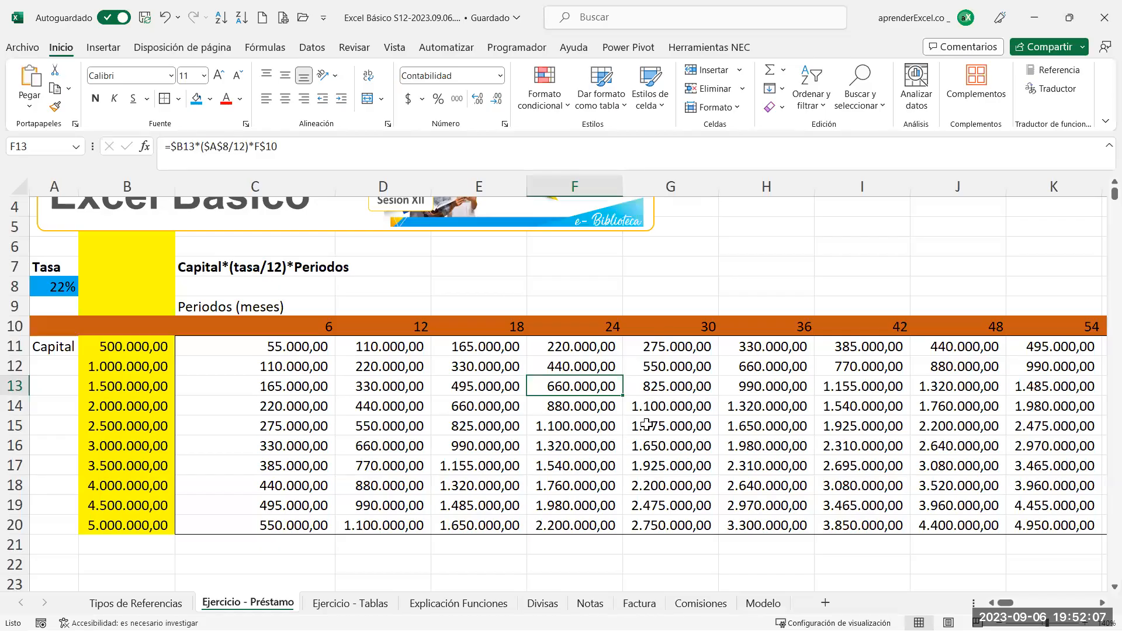
left_click(666, 425)
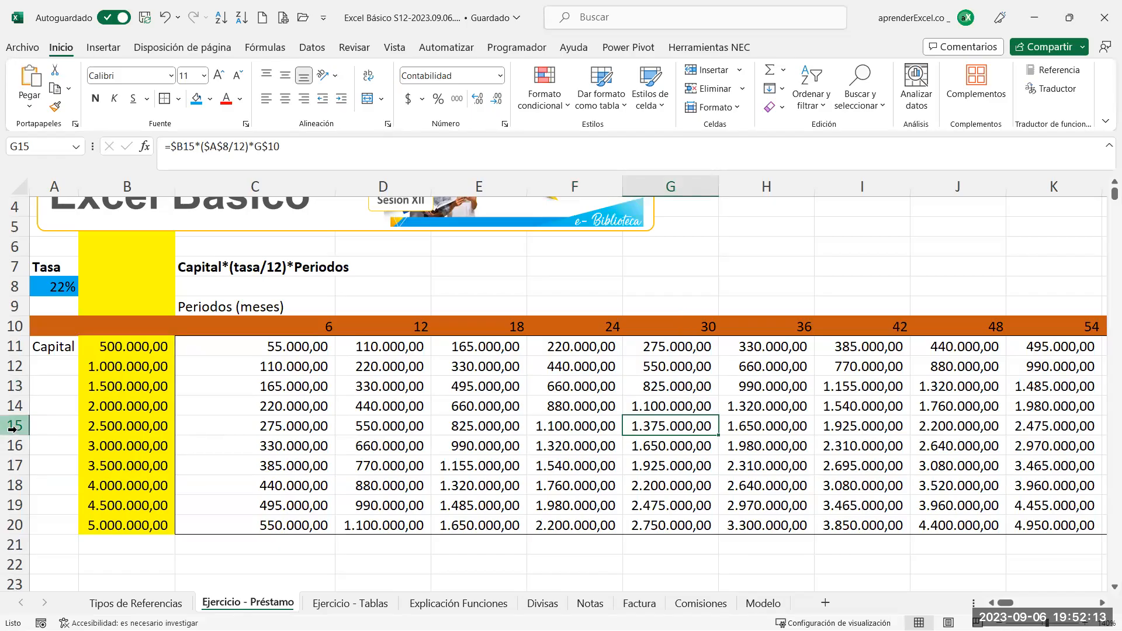
double_click(674, 427)
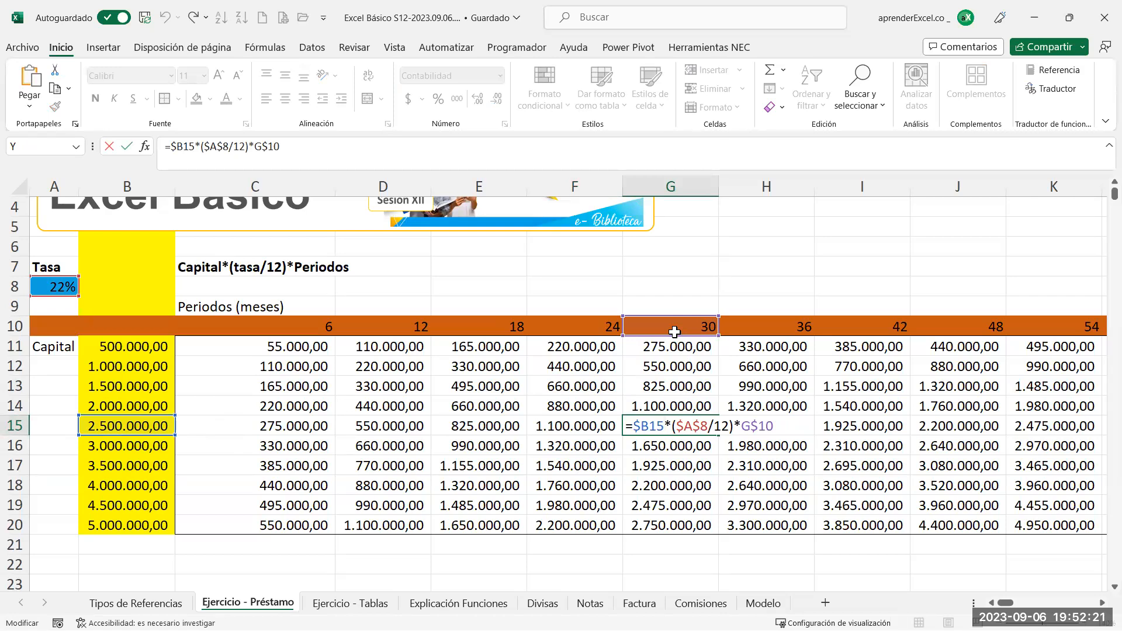
key("Return")
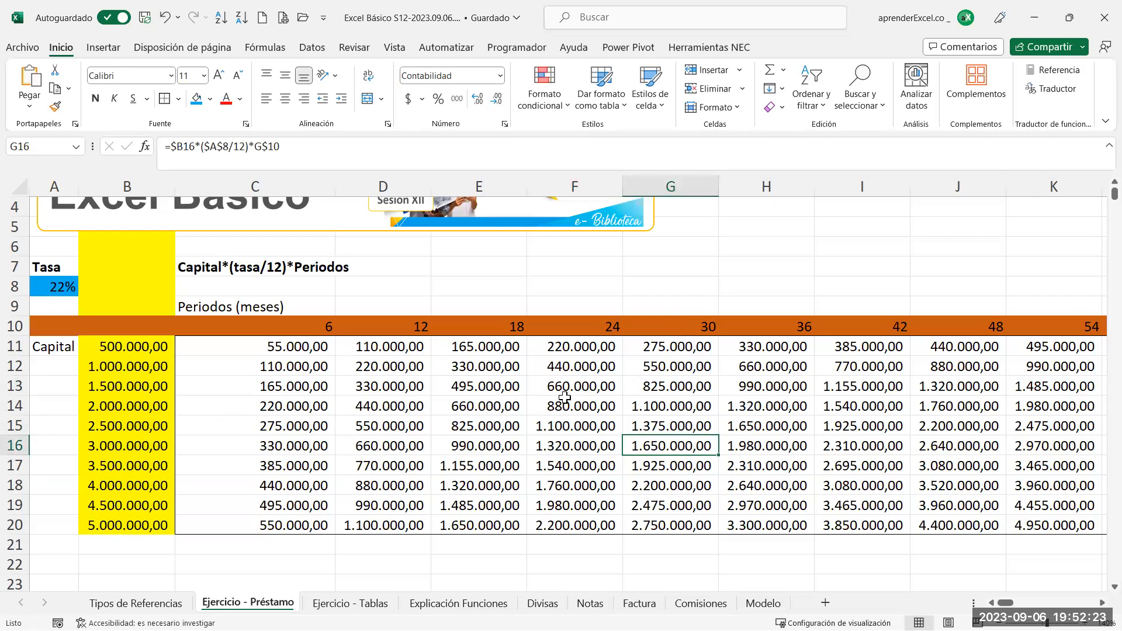
Compare the reference types in the Tipos de Referencias sheet with the formula in C11 of Ejercicio - Préstamo
left_click(265, 346)
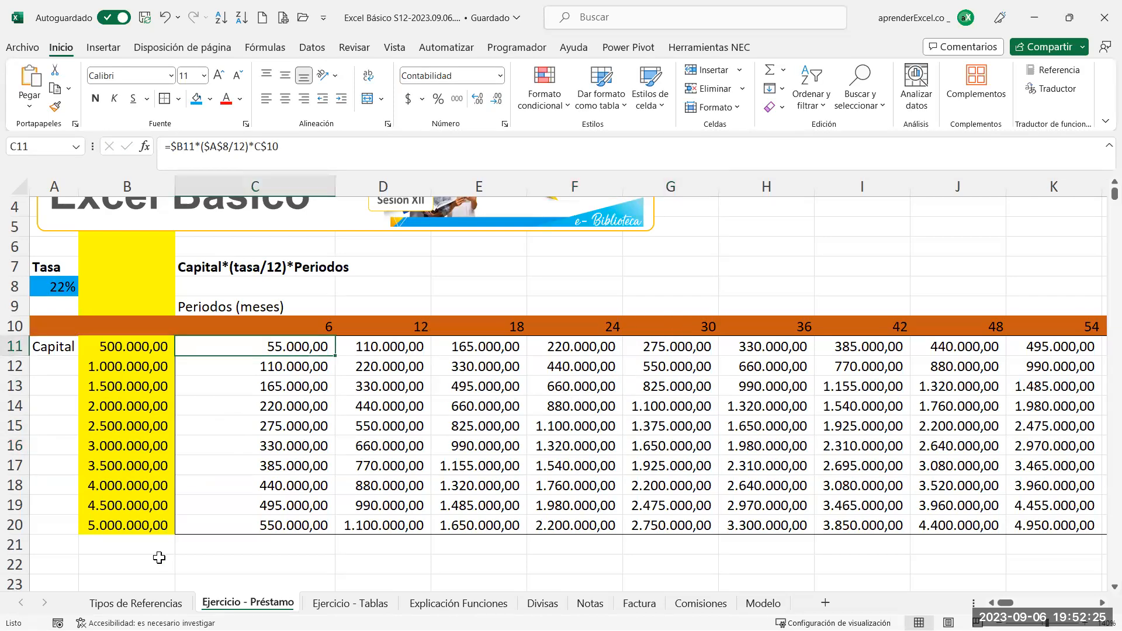
left_click(134, 604)
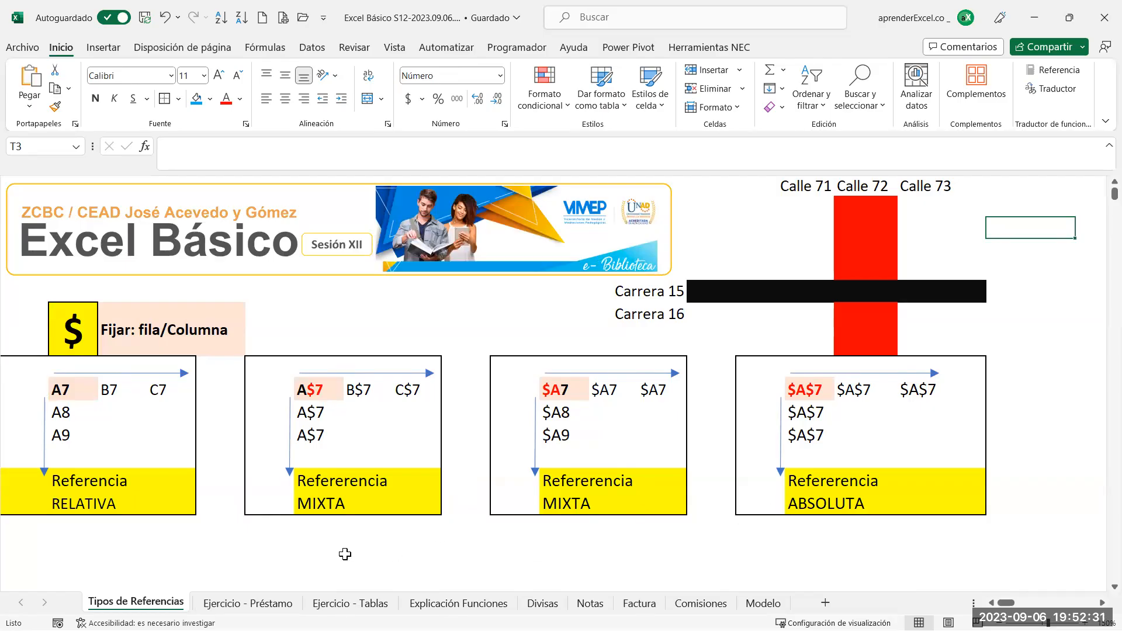
left_click(246, 604)
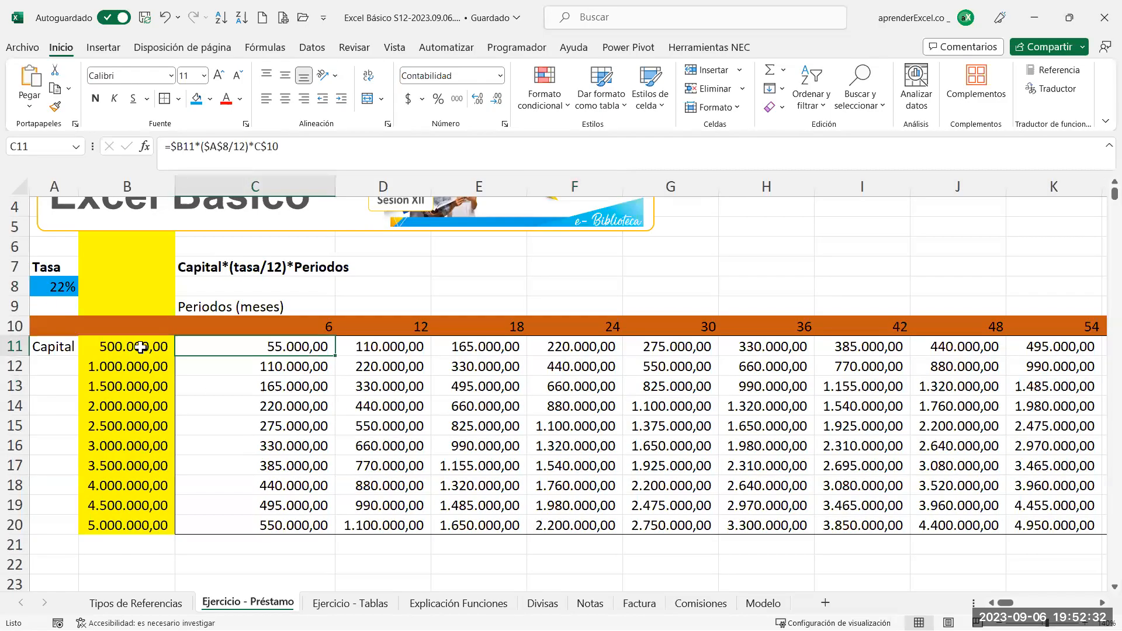
double_click(257, 346)
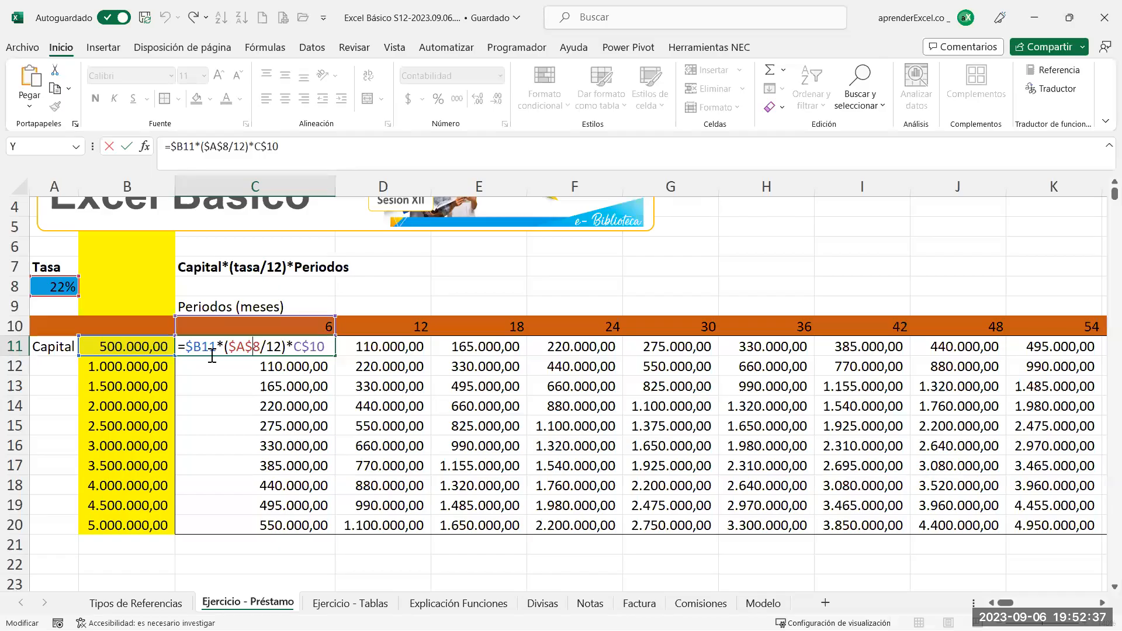
key("Escape")
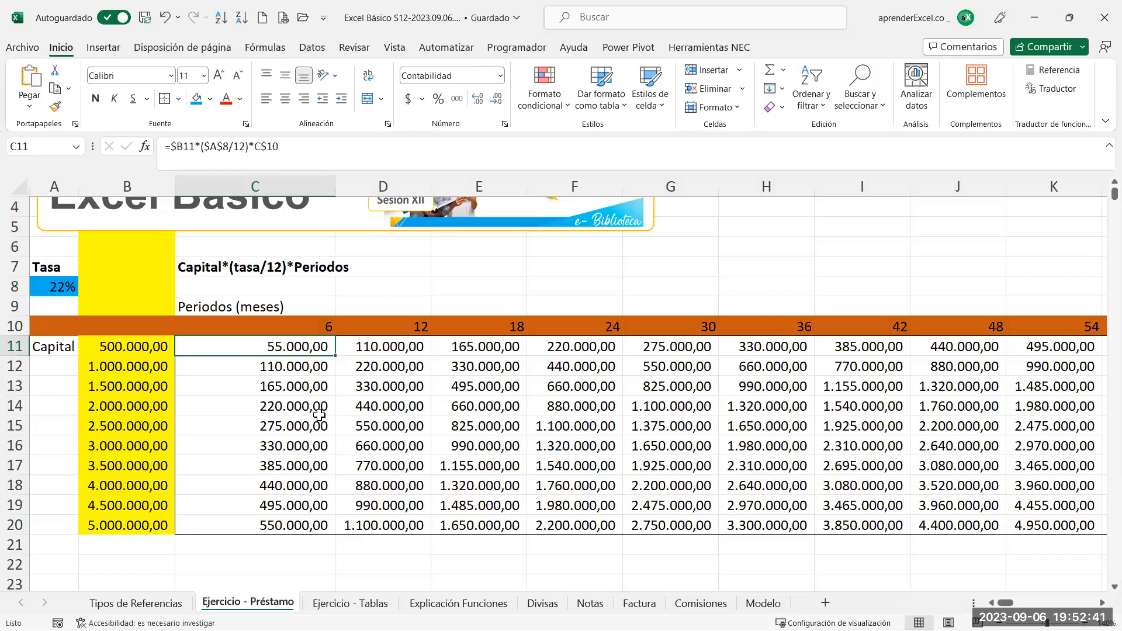
Examine the $B11 reference in the C11 formula at a larger zoom, leaving the formula unedited
scroll(319, 415, "up", 1)
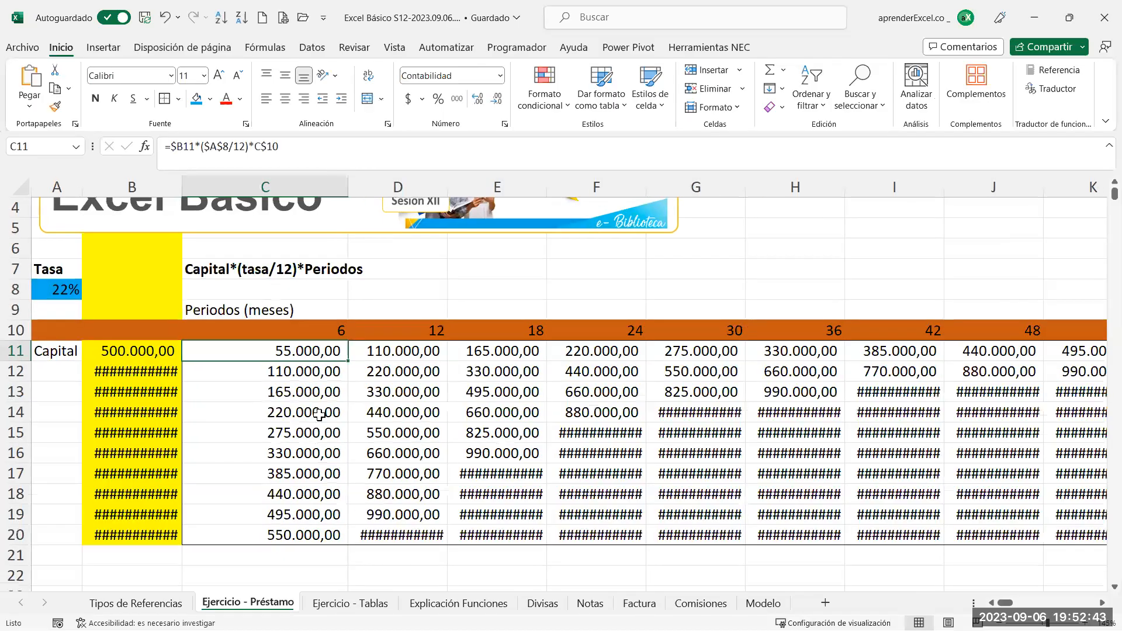
scroll(320, 415, "up", 6)
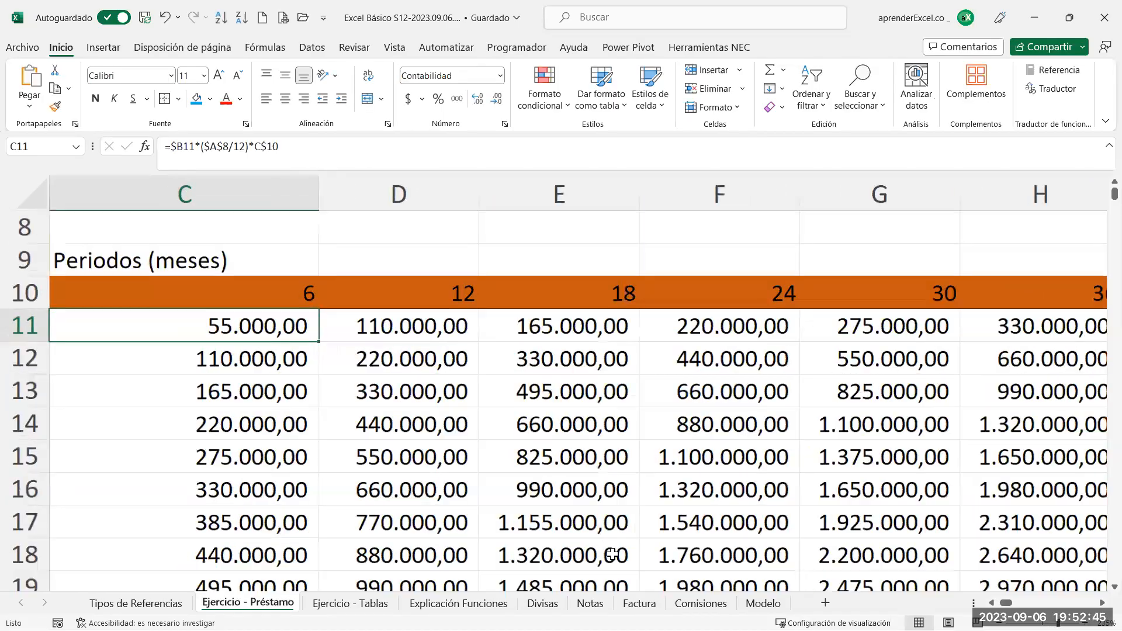
scroll(349, 274, "left", 2)
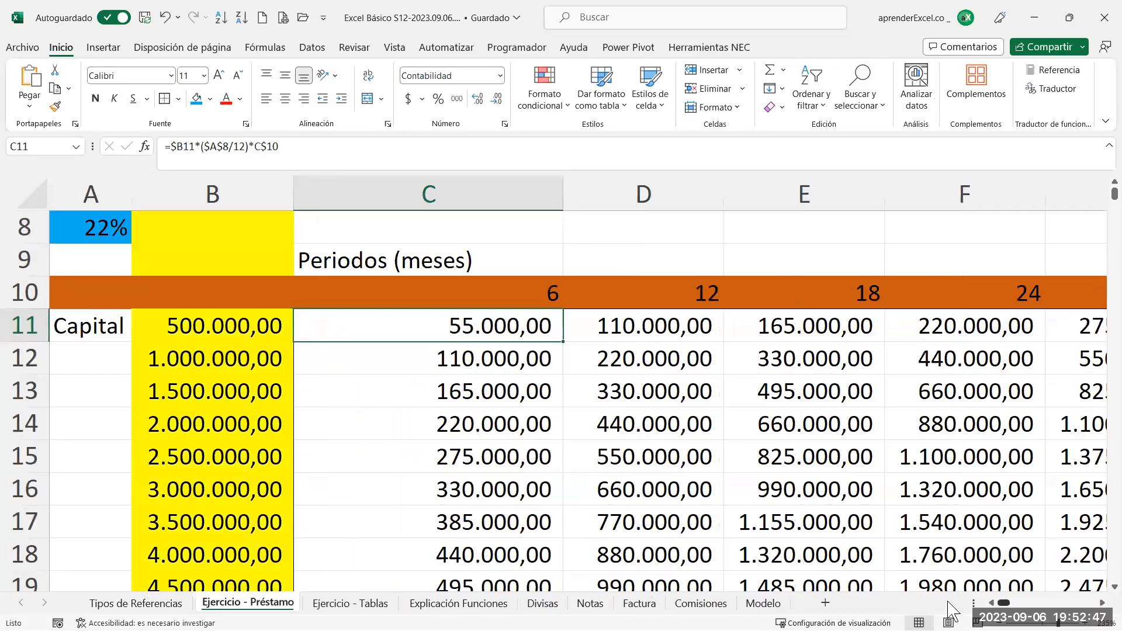
double_click(480, 330)
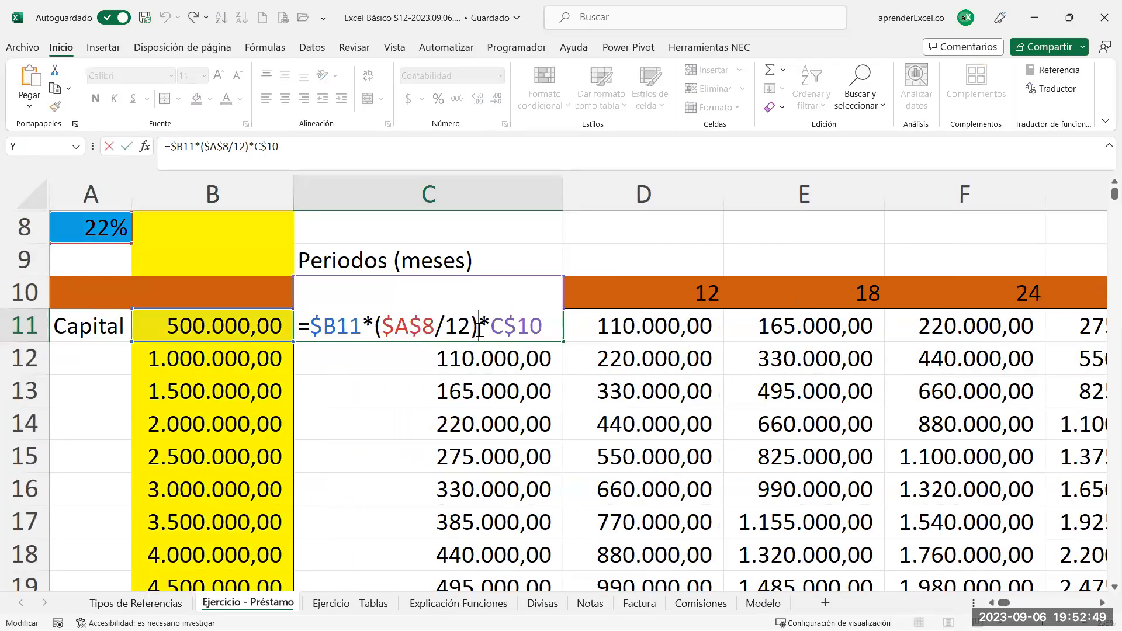
left_click_drag(361, 325, 309, 325)
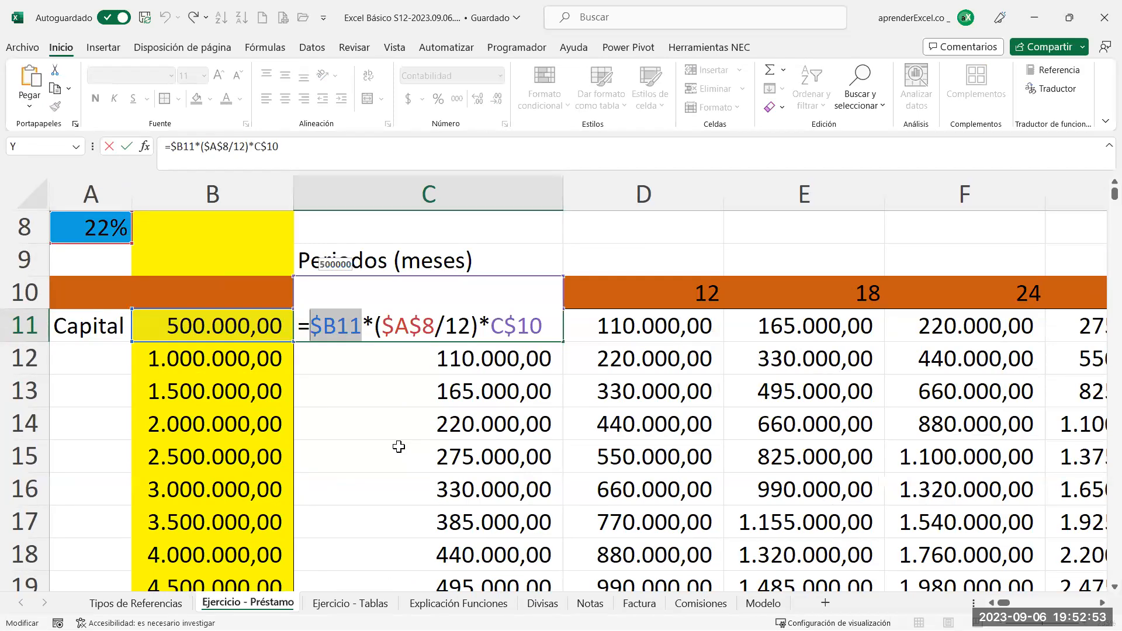
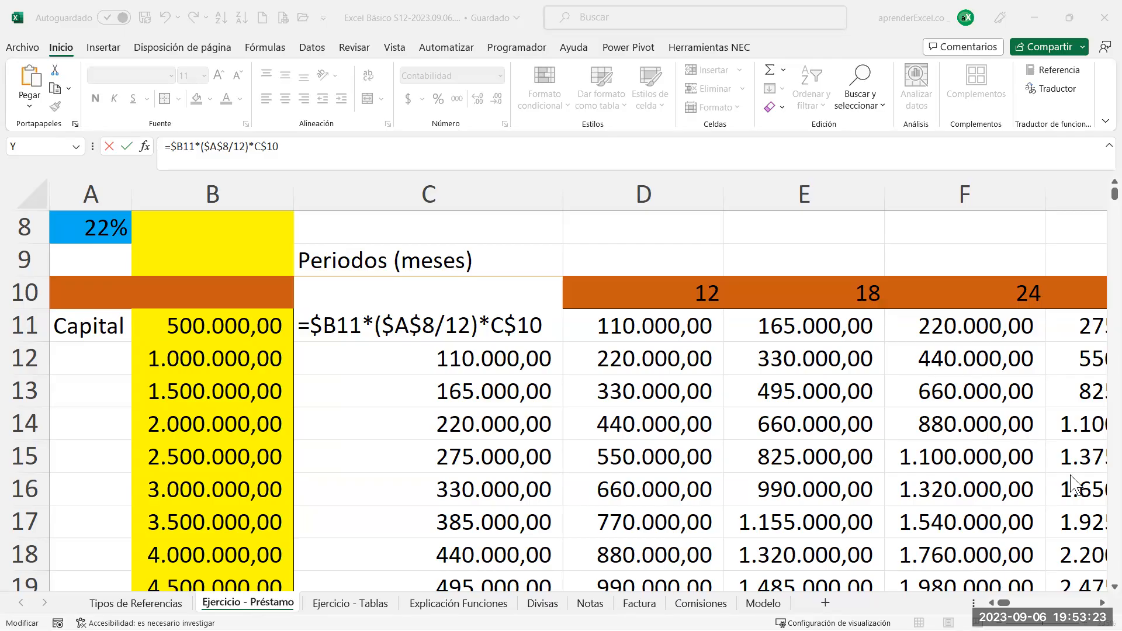
double_click(351, 325)
double_click(354, 325)
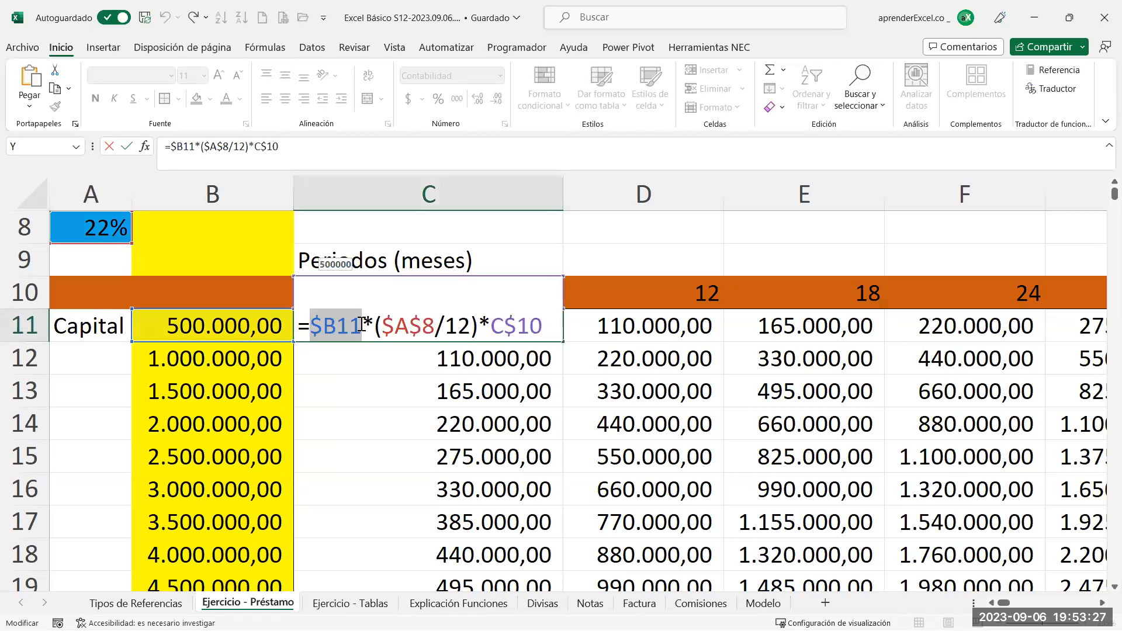
key("Escape")
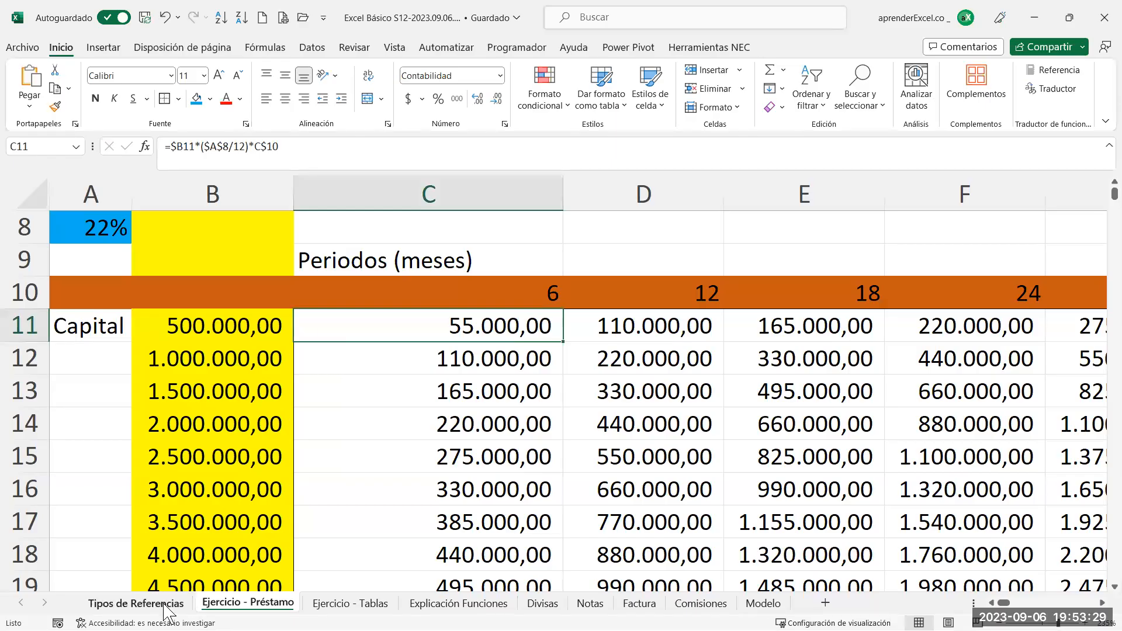
Review the relative A7 and mixed A$7 and $A7 examples in the Tipos de Referencias sheet
left_click(146, 603)
left_click(62, 390)
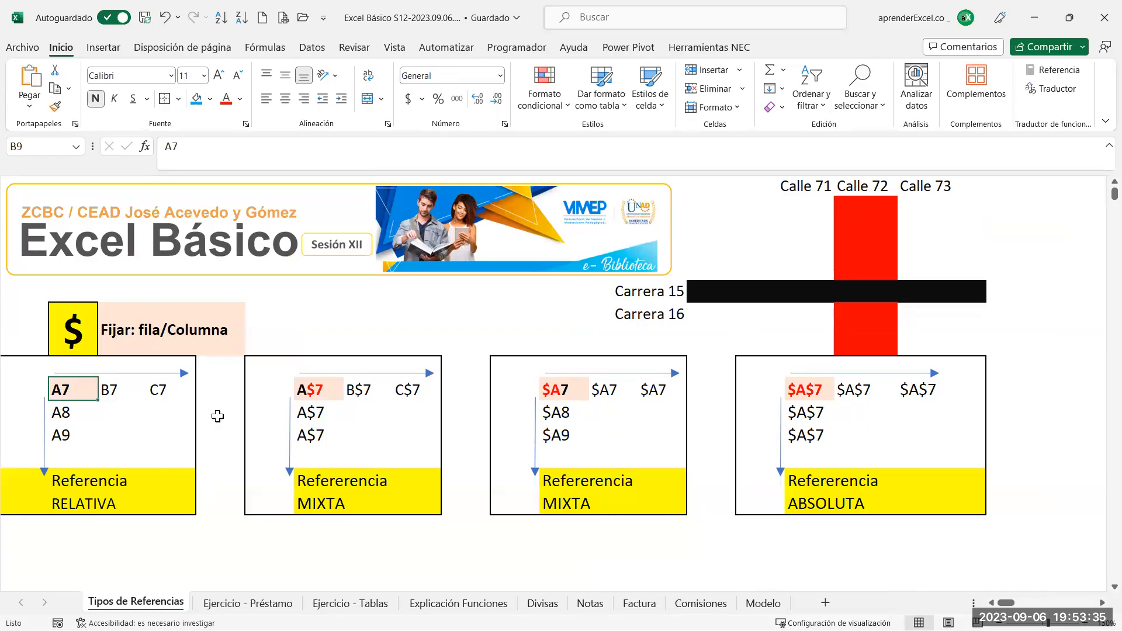
double_click(311, 390)
double_click(311, 389)
left_click(560, 396)
double_click(556, 390)
double_click(543, 389)
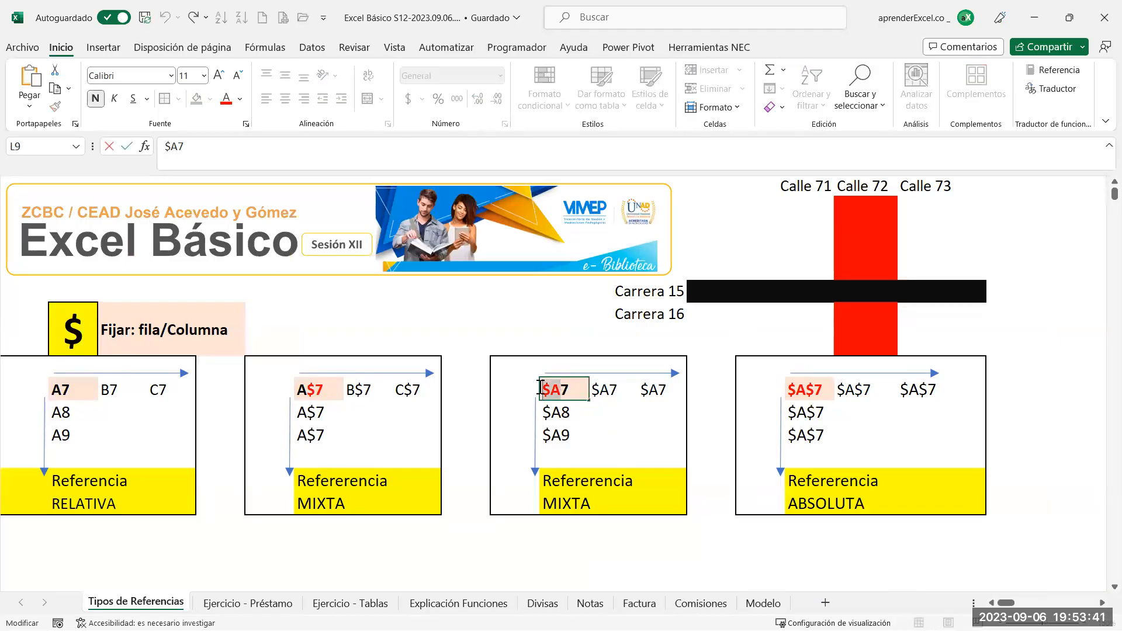
key("Escape")
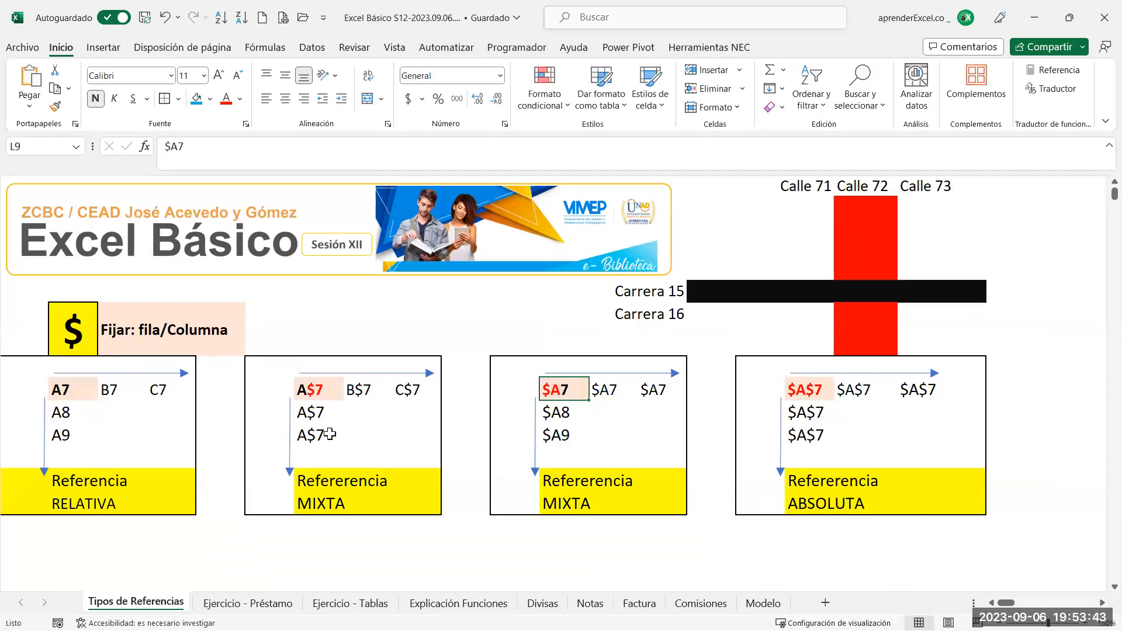
Compare the RELATIVA label with the fixed parts of A$7 and $A7 and the absolute $A$7 example
left_click(74, 505)
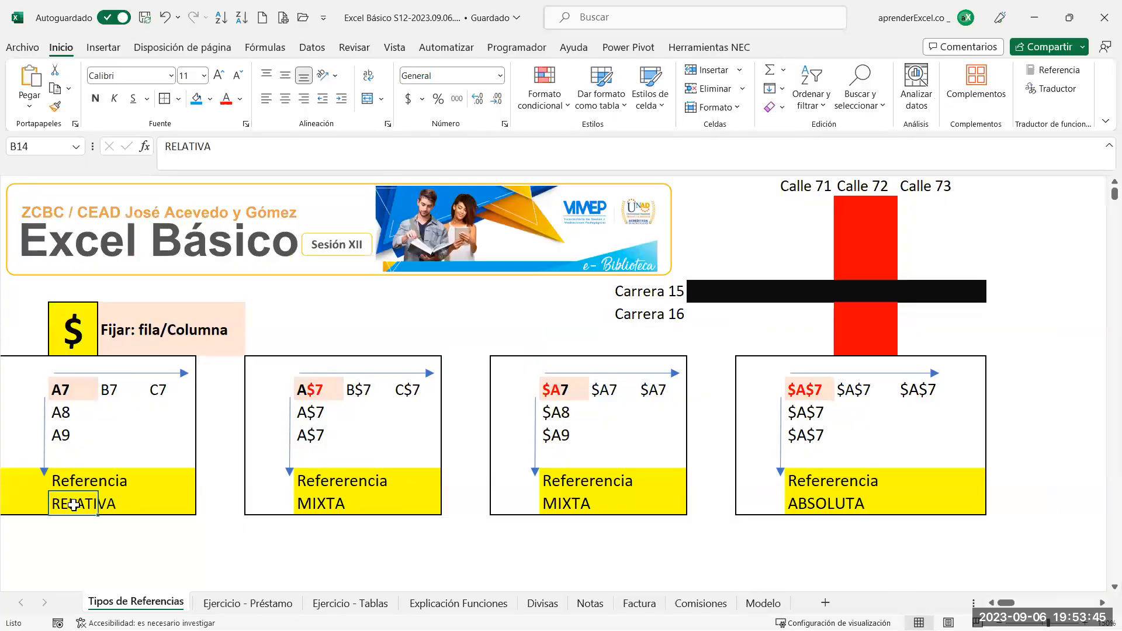
double_click(313, 389)
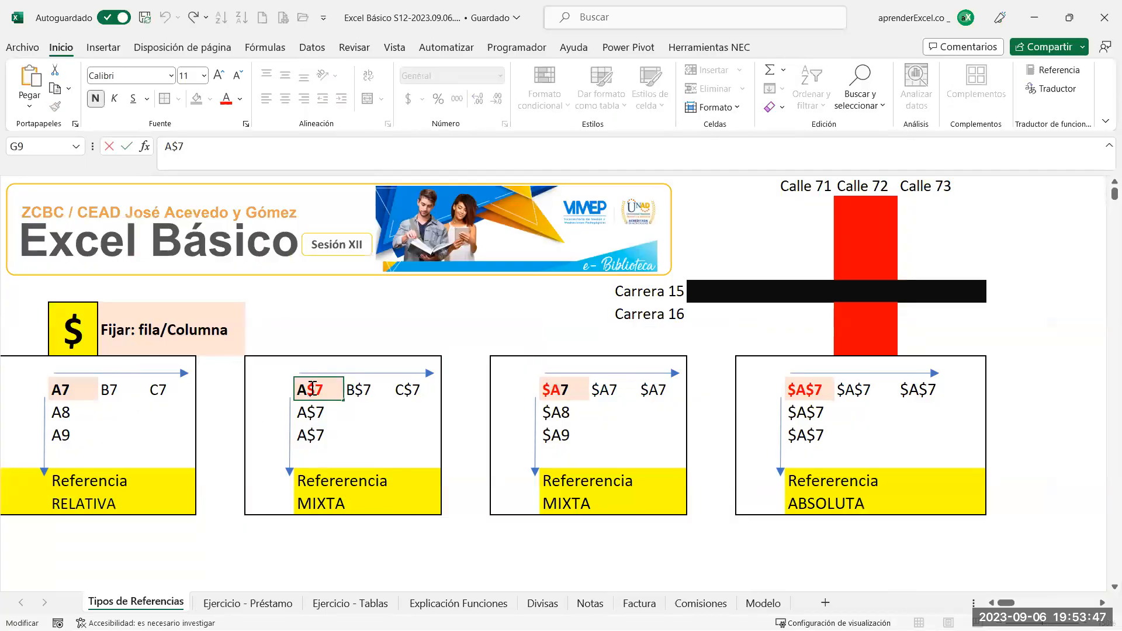
left_click_drag(307, 389, 338, 390)
double_click(563, 391)
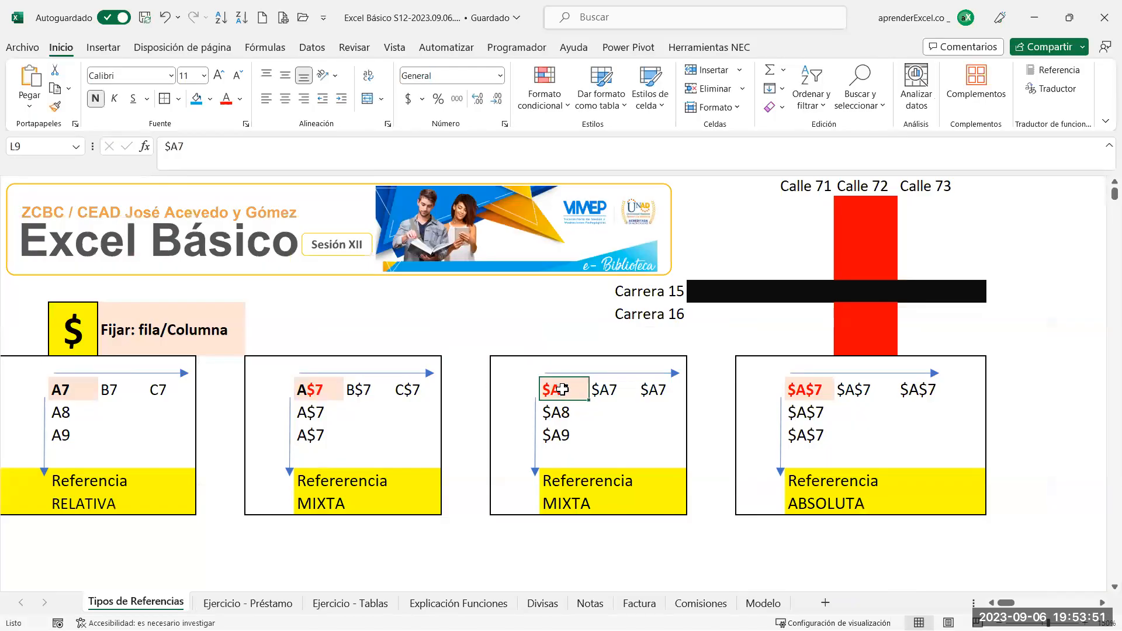
left_click_drag(560, 390, 533, 388)
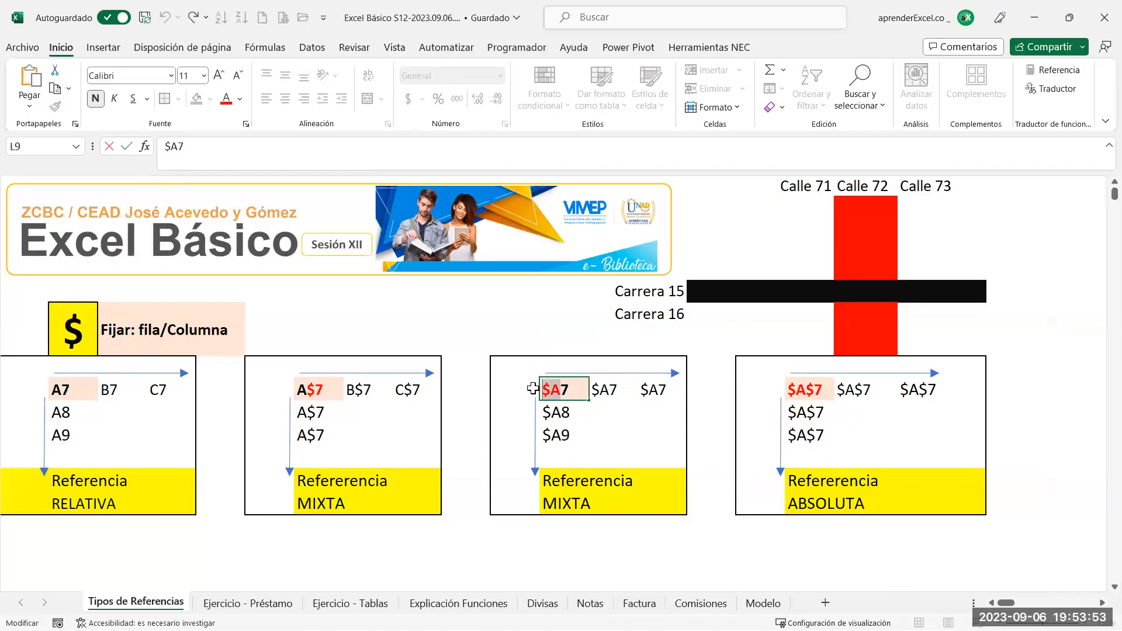
left_click(806, 390)
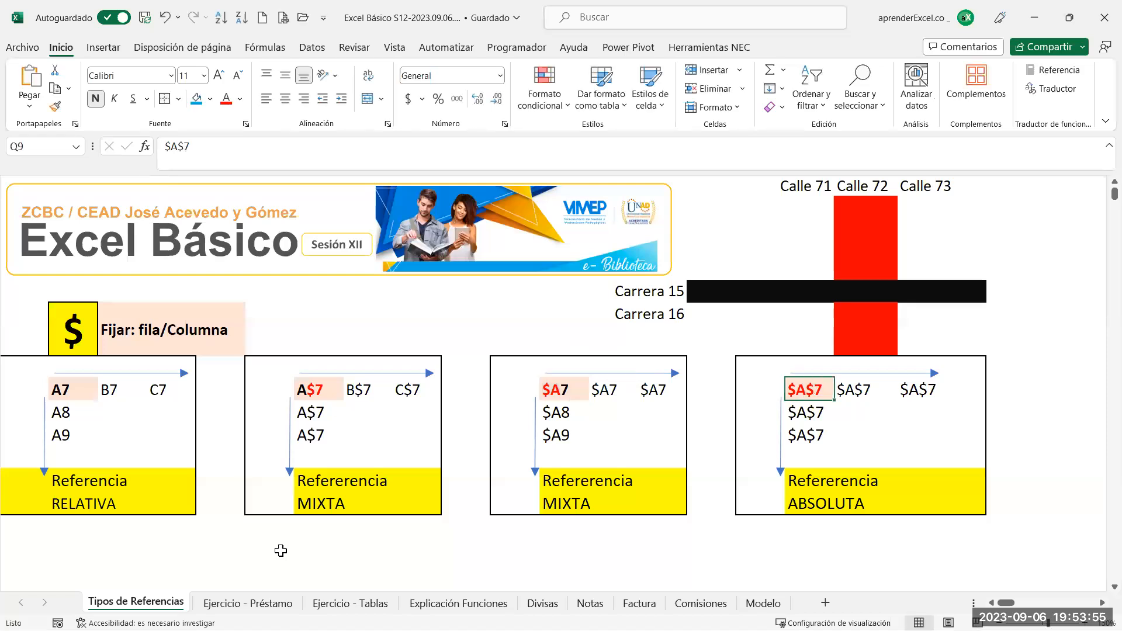
Return to Ejercicio - Préstamo and examine how $B11 fixes the capital column in the C11 formula
left_click(252, 603)
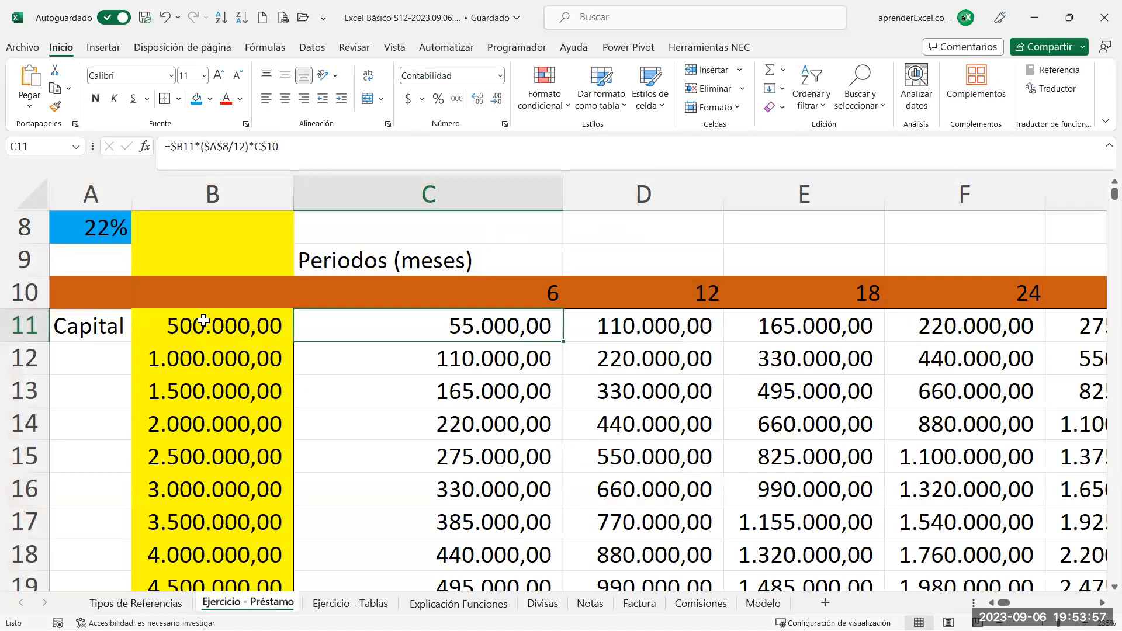
double_click(203, 326)
double_click(458, 323)
left_click_drag(362, 326, 313, 325)
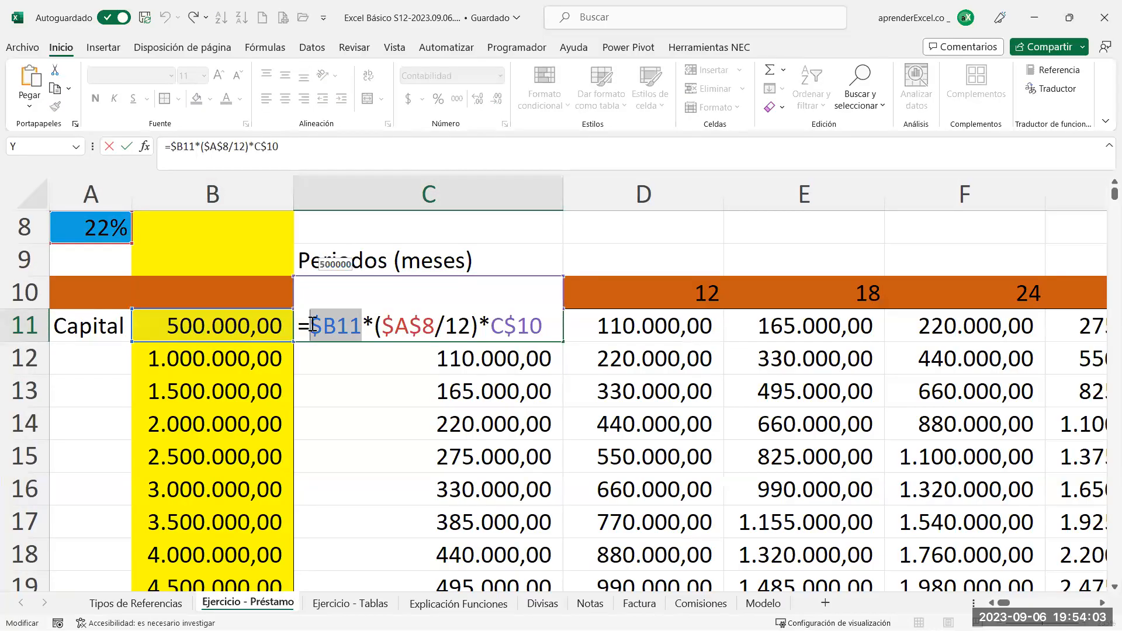
Examine the fixed column and fixed row of the $A$8 rate reference in the C11 formula
left_click_drag(339, 325, 436, 325)
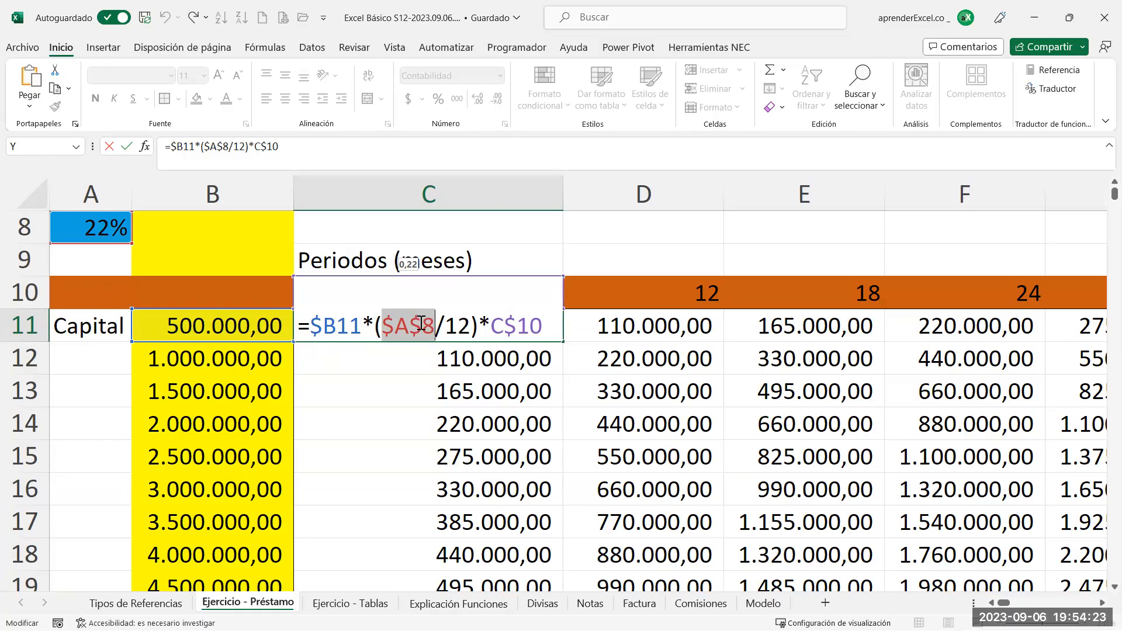
left_click(410, 323)
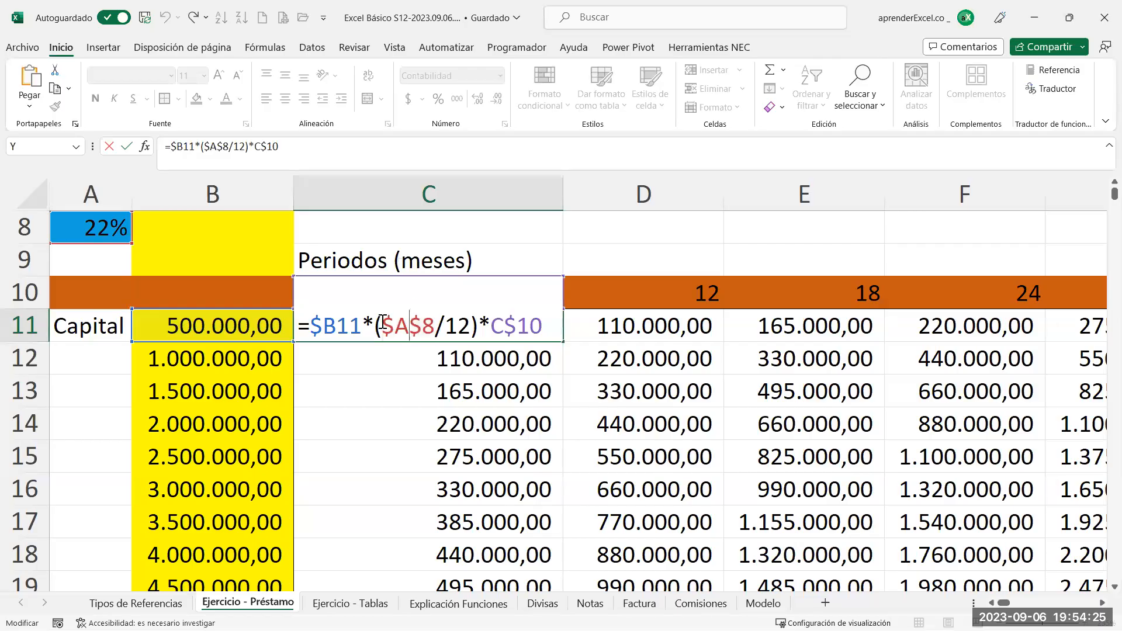
left_click_drag(383, 323, 400, 318)
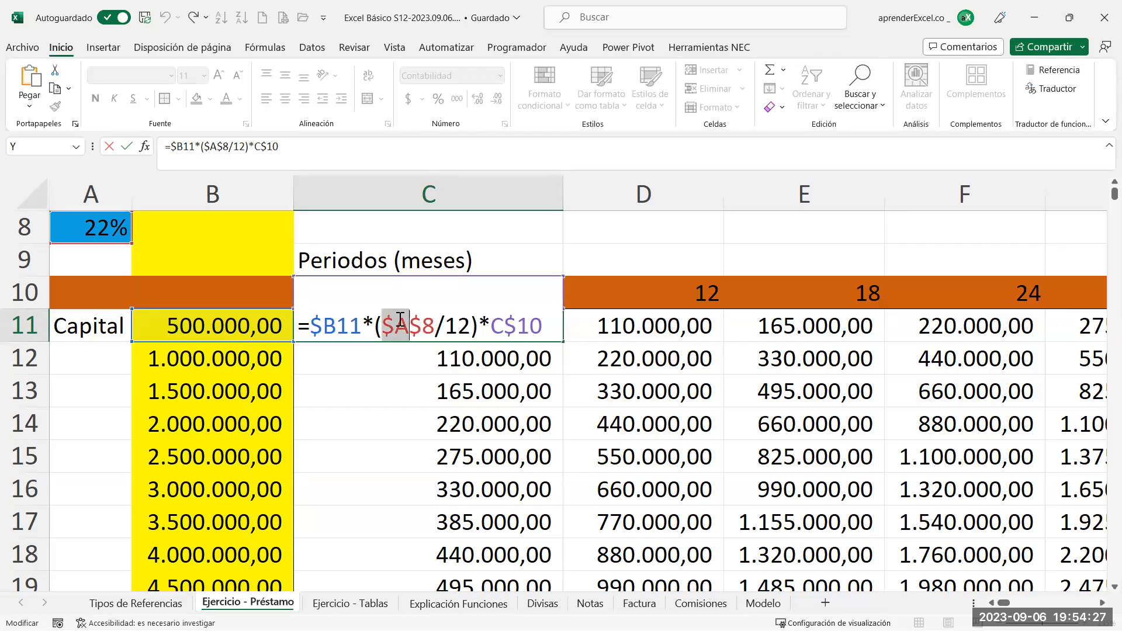
left_click(411, 323)
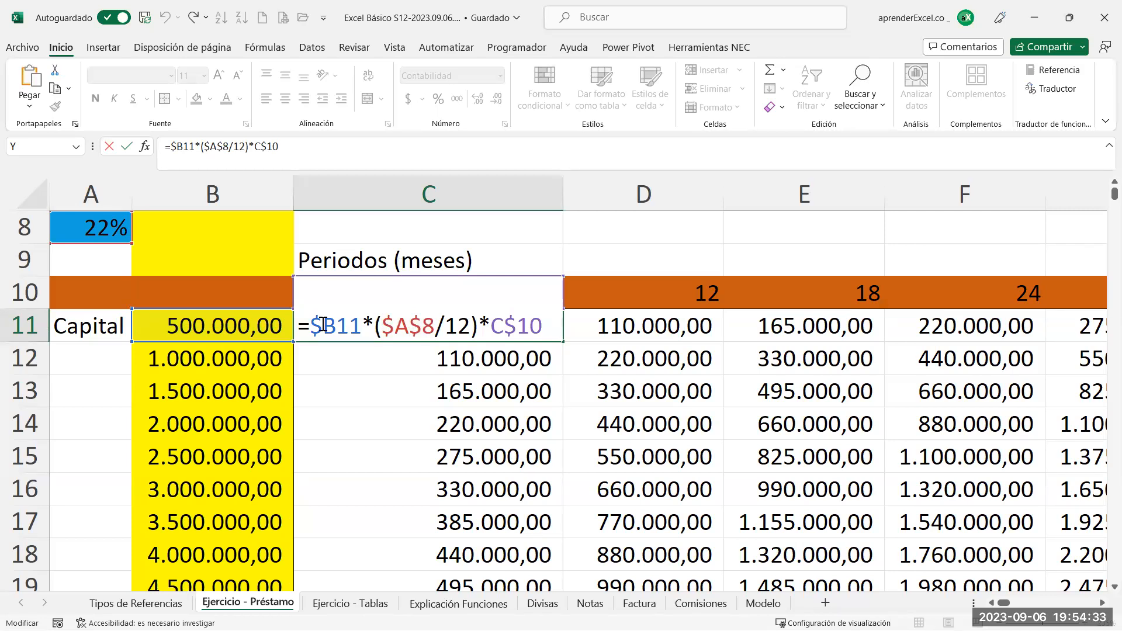
left_click_drag(327, 320, 338, 322)
left_click(383, 323)
left_click_drag(384, 323, 436, 324)
left_click(413, 324)
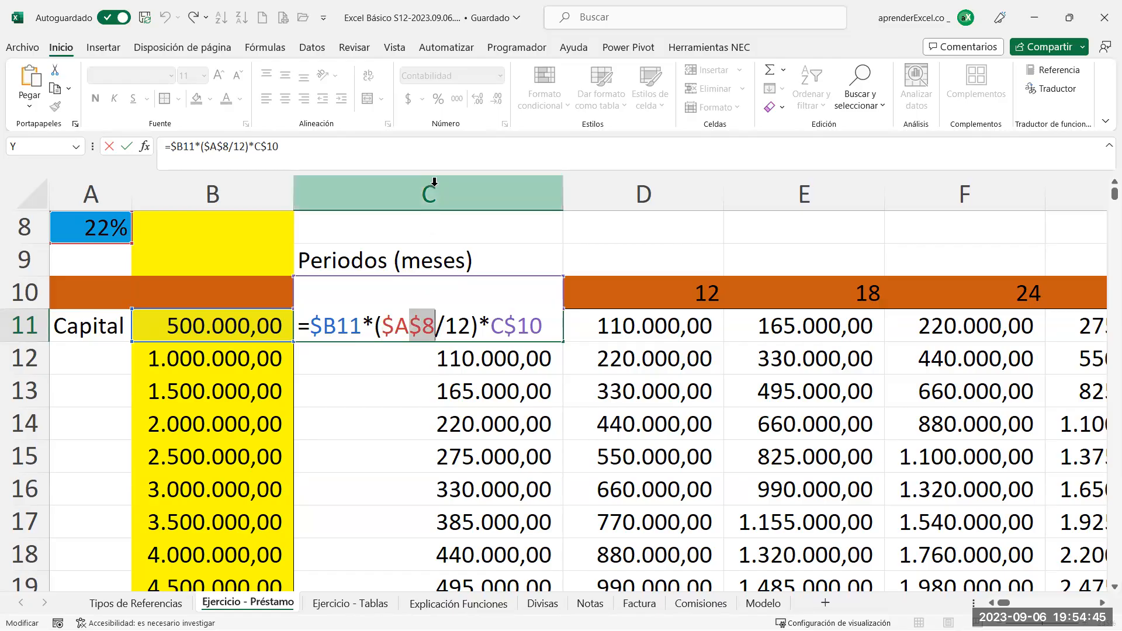
left_click(413, 326)
Examine the constant divisor 12 applied to the $A$8 rate in the C11 formula
left_click_drag(414, 326, 471, 322)
left_click(432, 321)
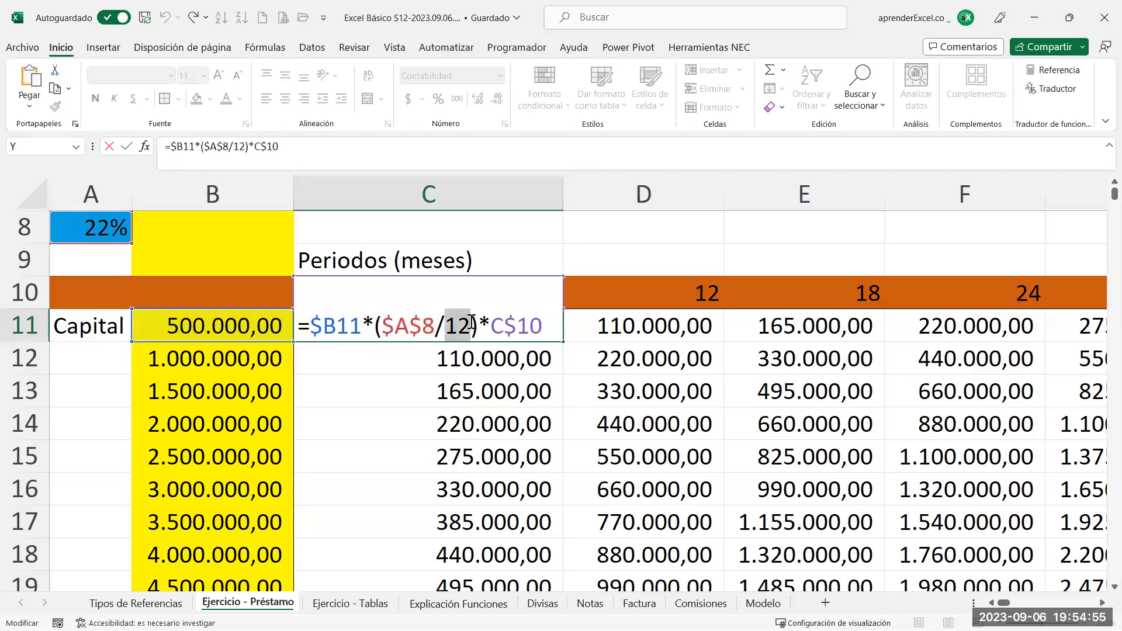
left_click(462, 325)
Examine the relative column and fixed row of C$10 in the C11 formula, keeping the formula as it is
left_click_drag(445, 324, 540, 323)
left_click(488, 325)
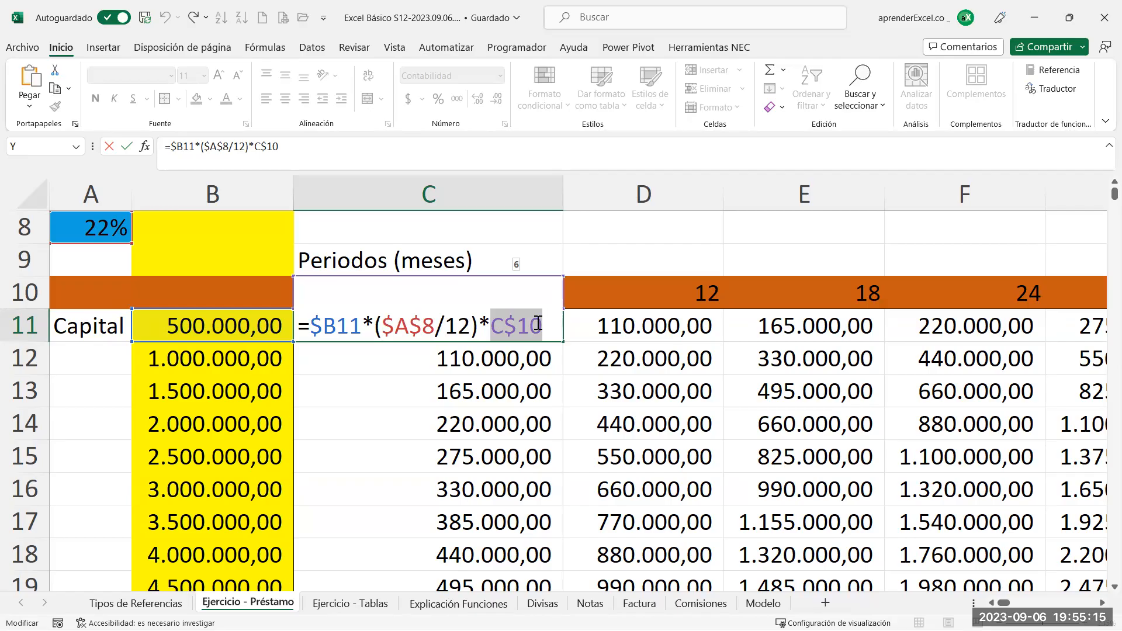
left_click(504, 326)
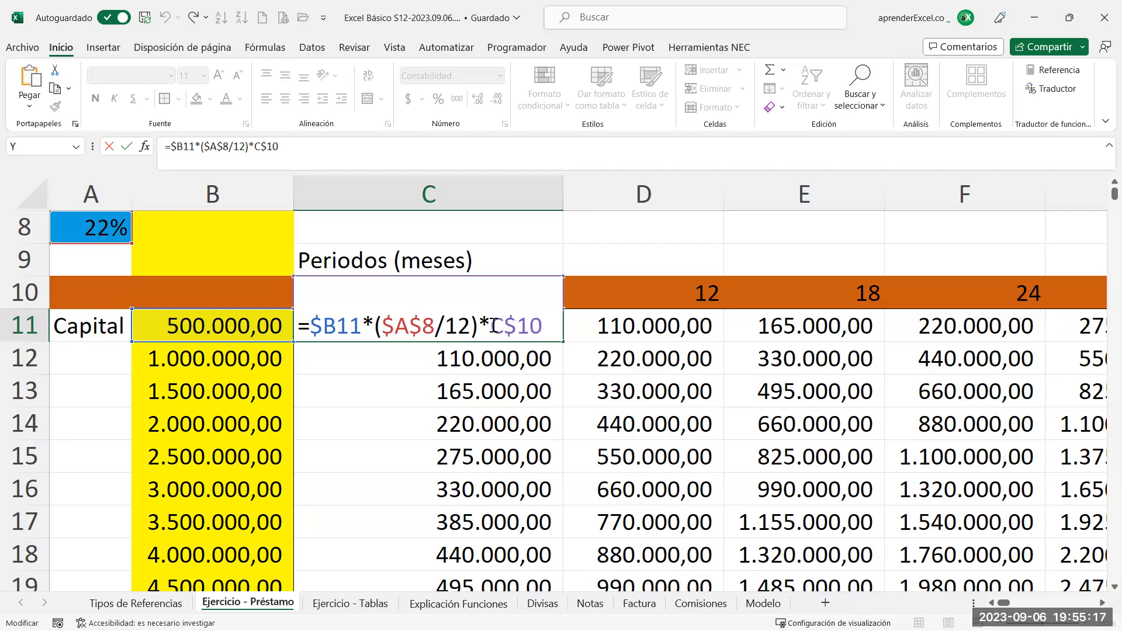
left_click_drag(498, 325, 504, 325)
mouse_move(509, 326)
left_mouse_down()
mouse_move(540, 325)
mouse_move(491, 325)
left_mouse_up()
left_click(545, 326)
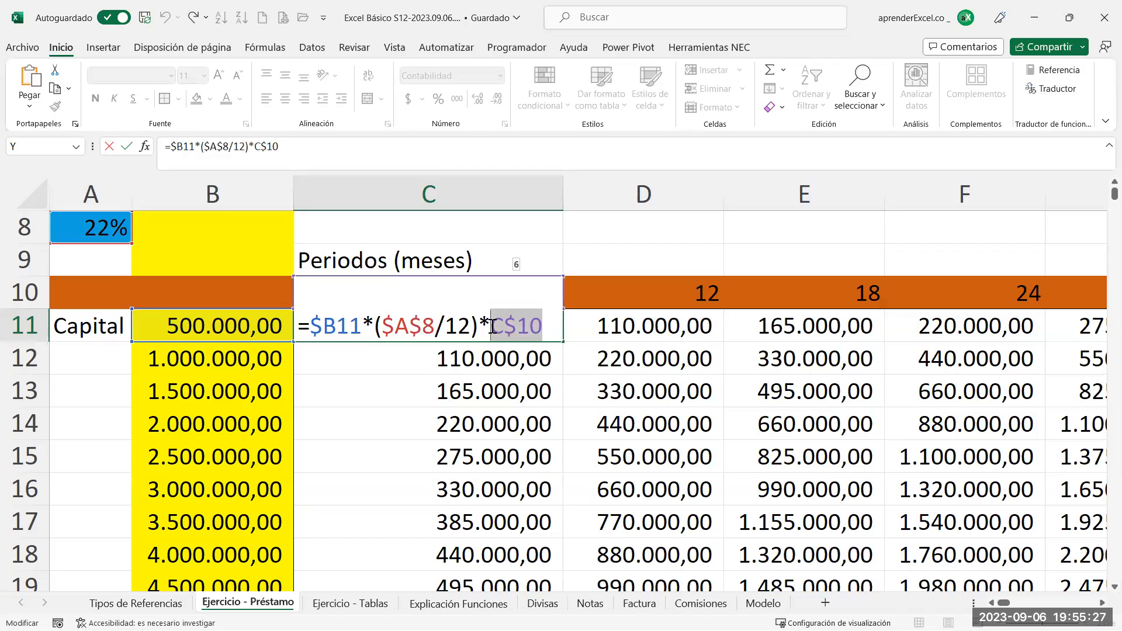
key("Return")
left_click(491, 325)
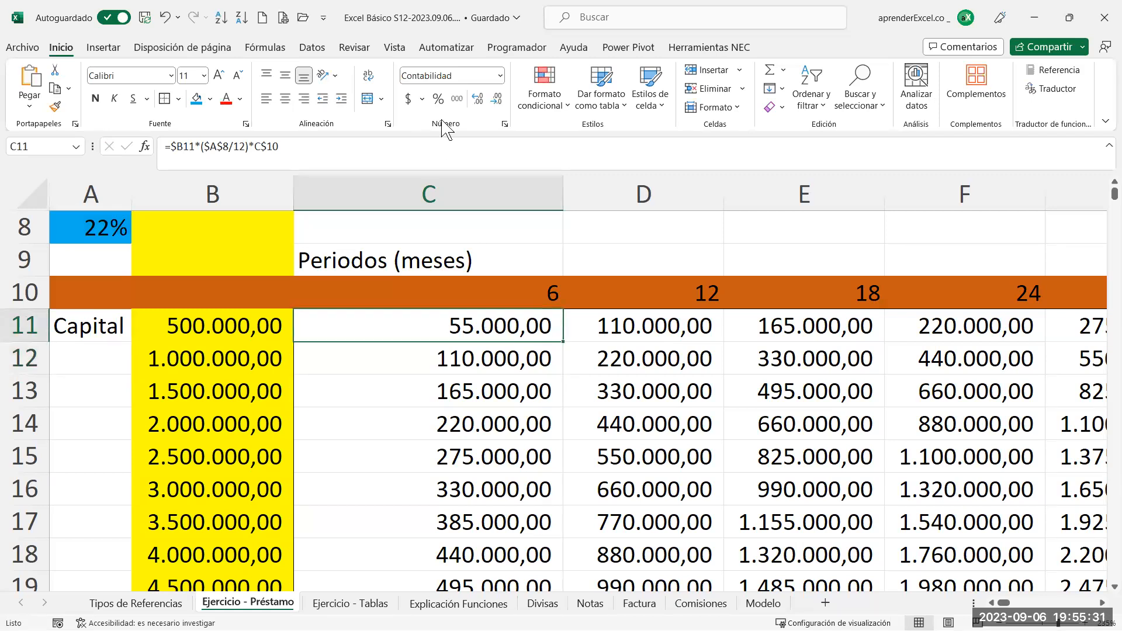
key("alt+Tab")
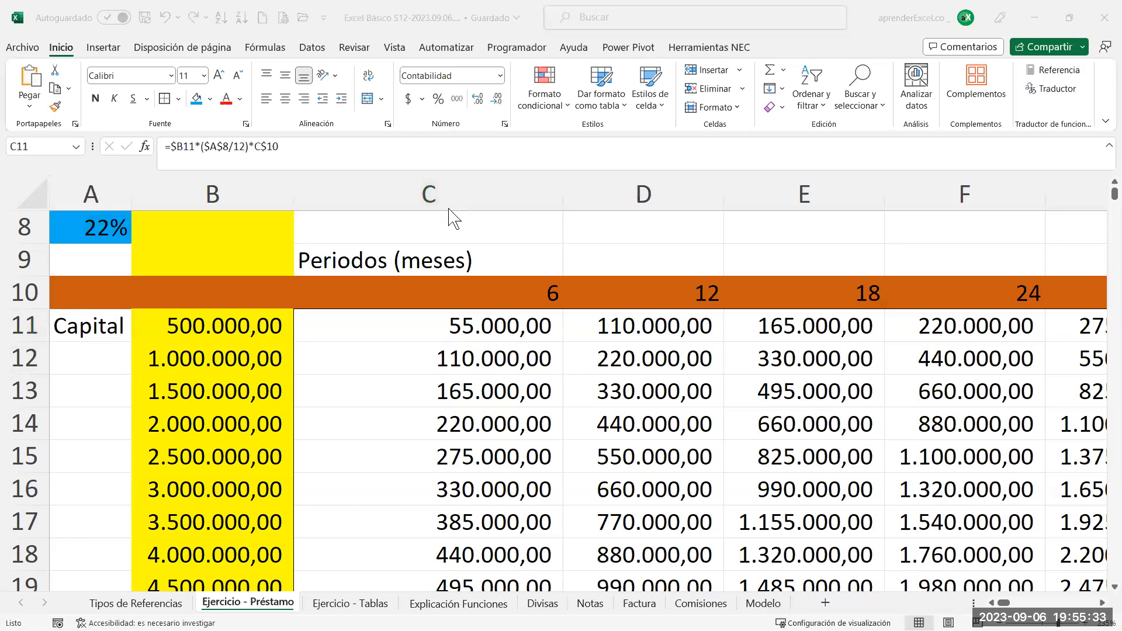
left_click(459, 327)
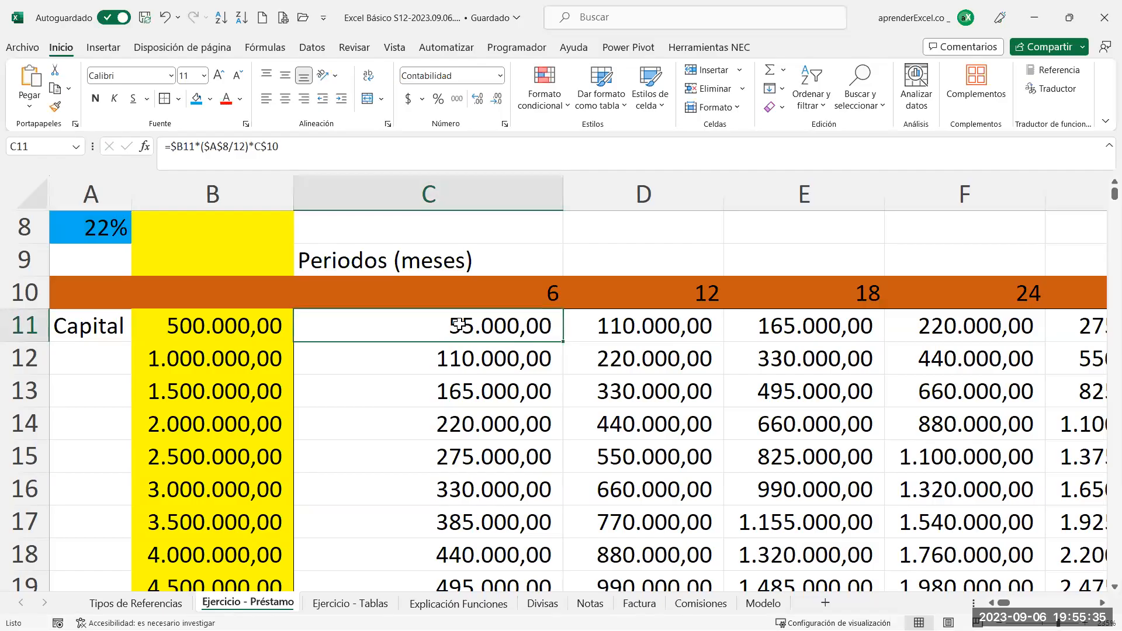
Narrow column C of the loan table to about the width of its Periodos (meses) heading
scroll(459, 326, "up", 3)
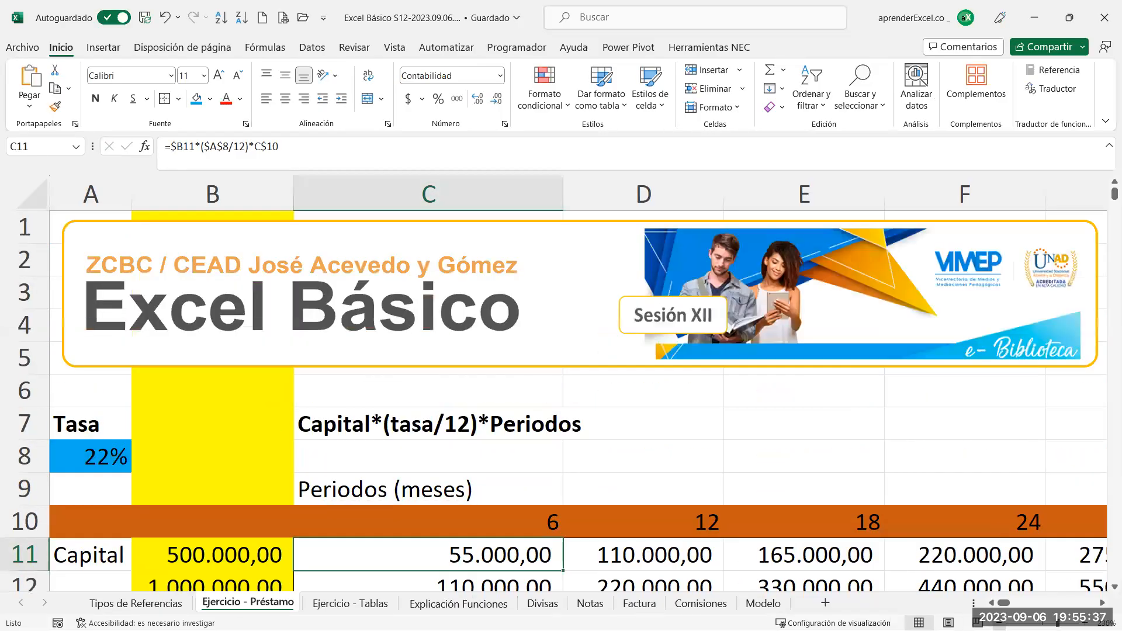
scroll(459, 326, "down", 3)
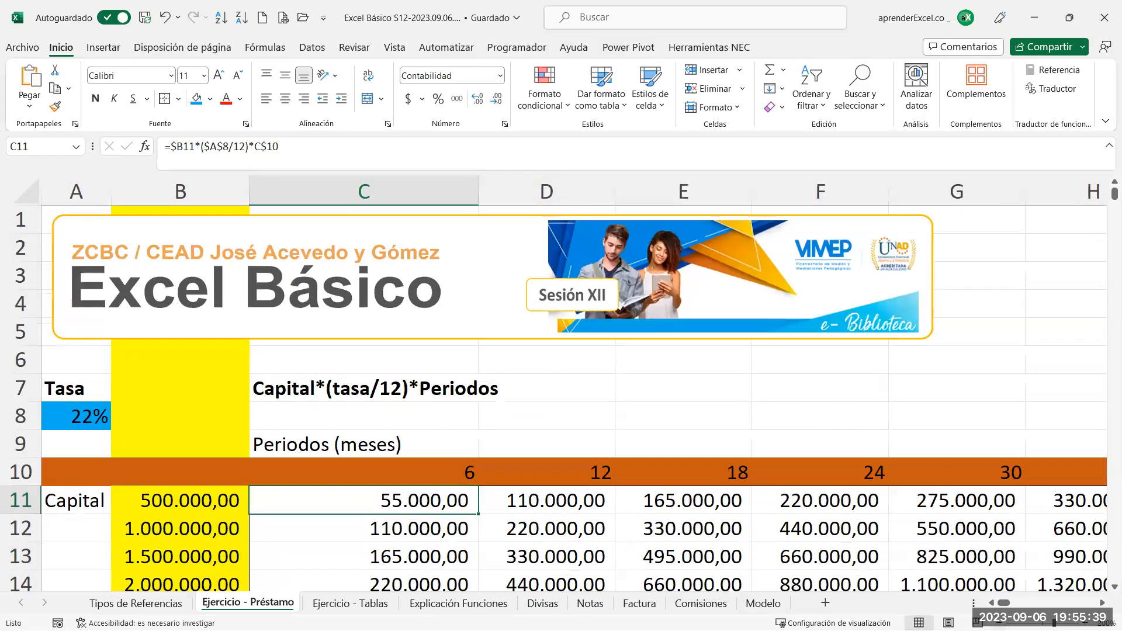
scroll(642, 482, "down", 1)
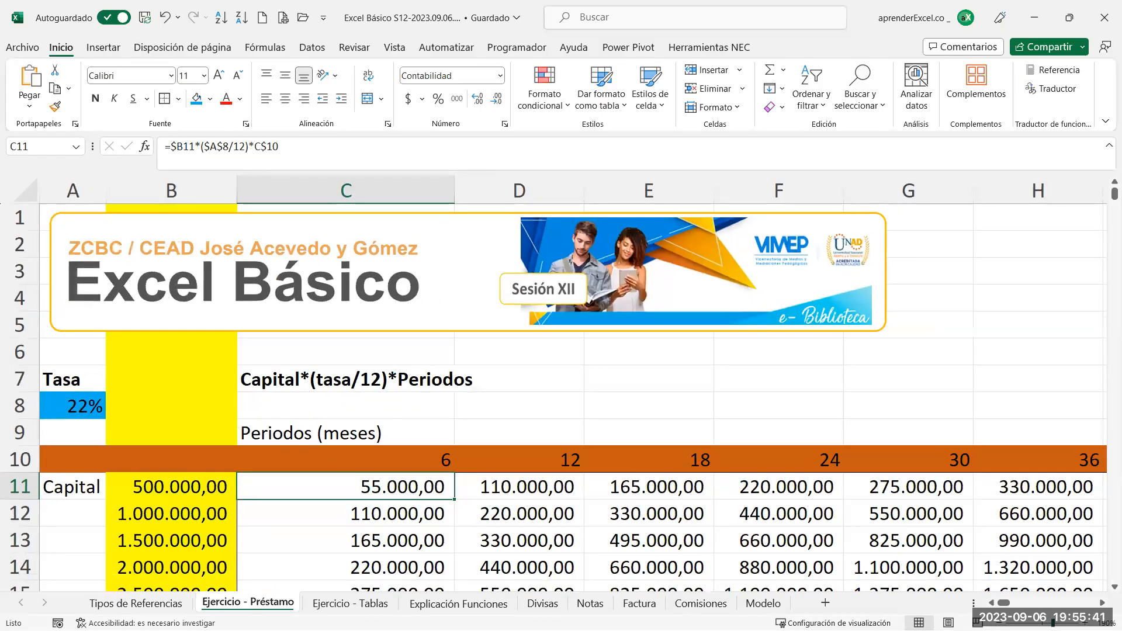
scroll(865, 566, "down", 12)
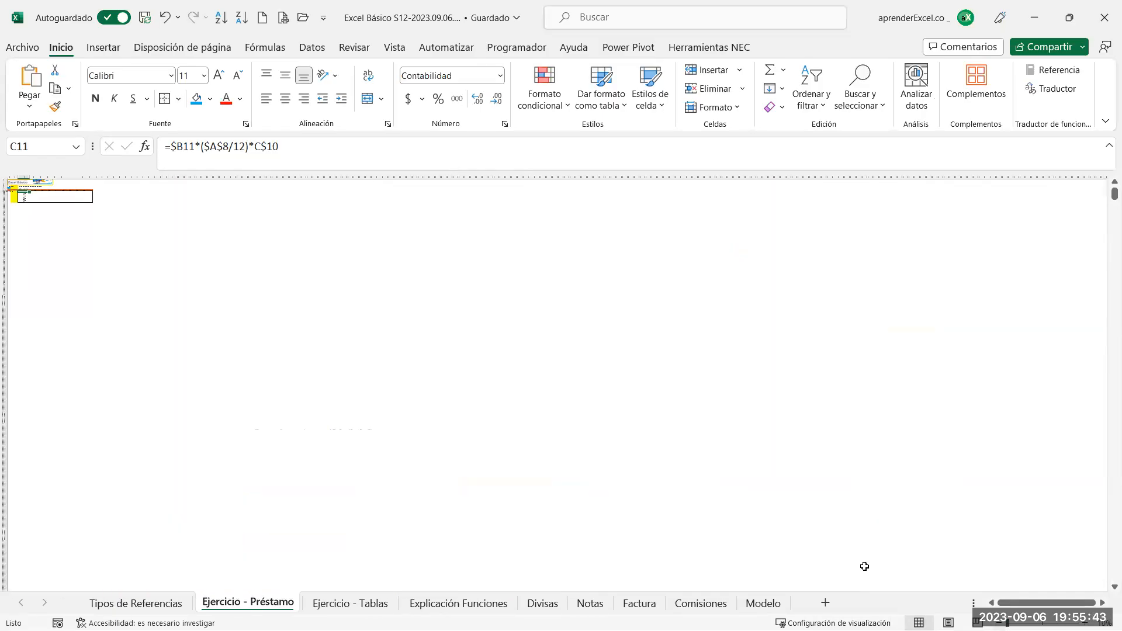
scroll(24, 197, "up", 5)
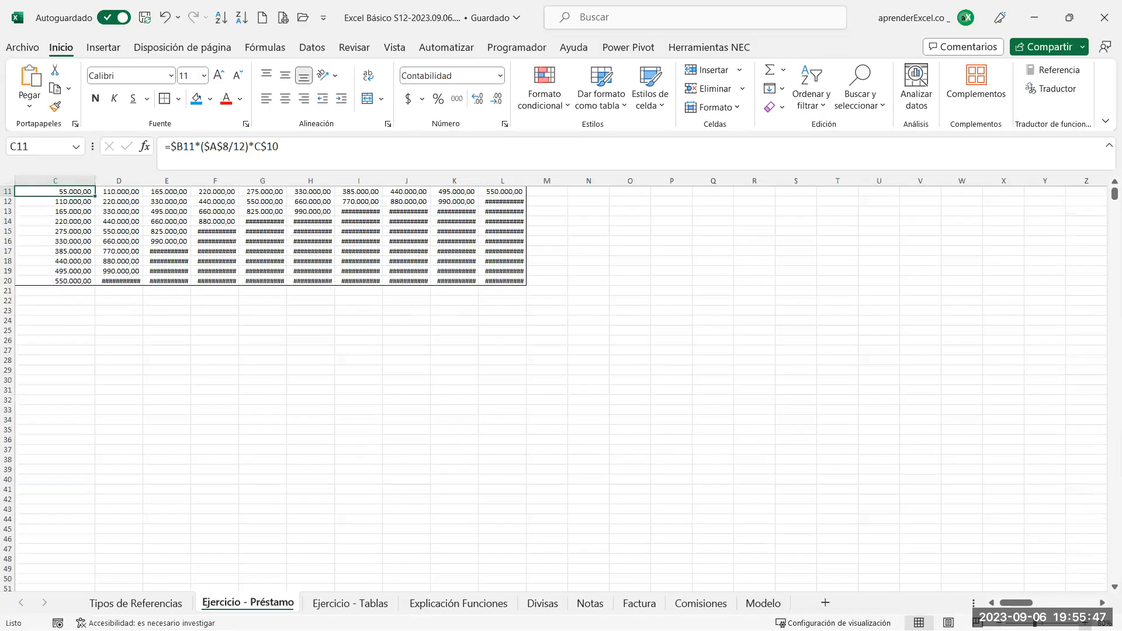
scroll(554, 384, "up", 1)
scroll(719, 451, "up", 1)
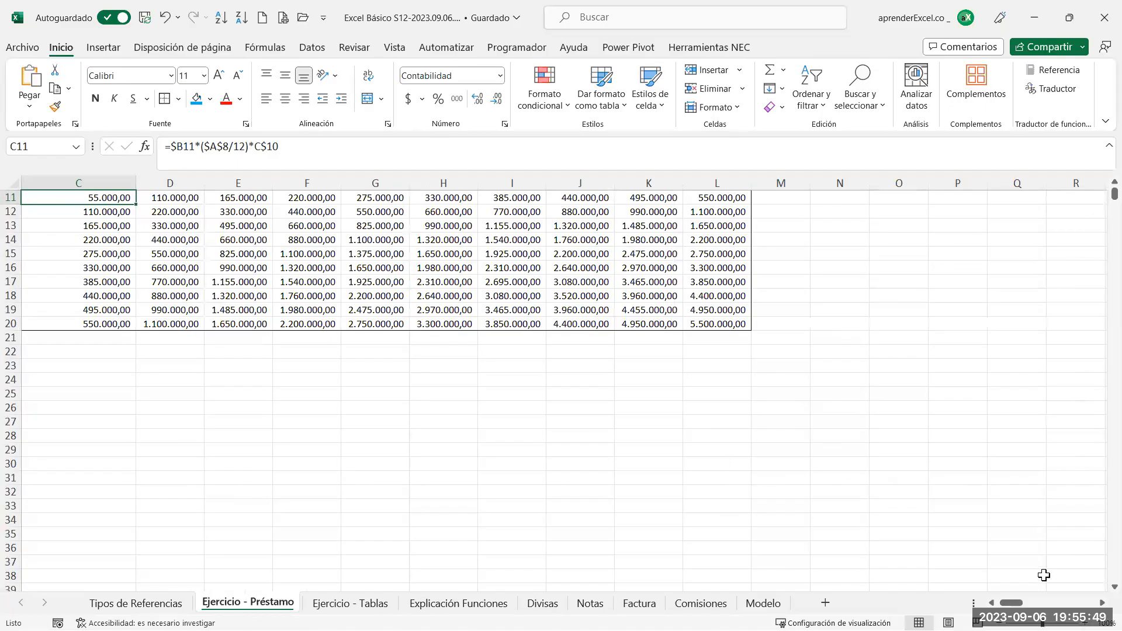
scroll(561, 384, "up", 1)
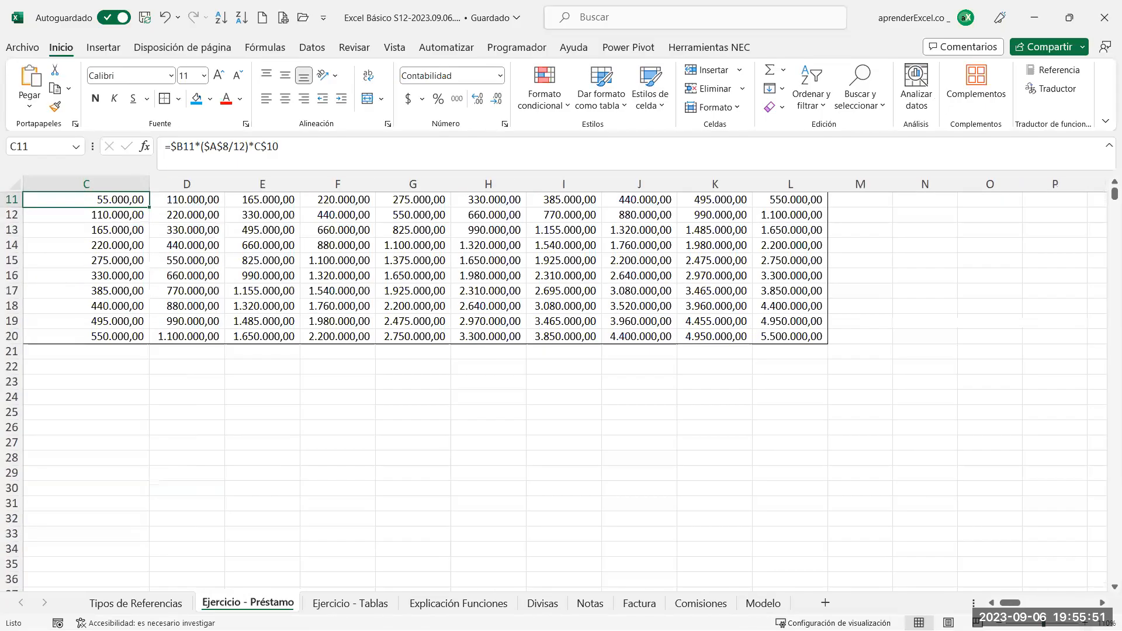
scroll(562, 384, "up", 1)
scroll(663, 428, "up", 1)
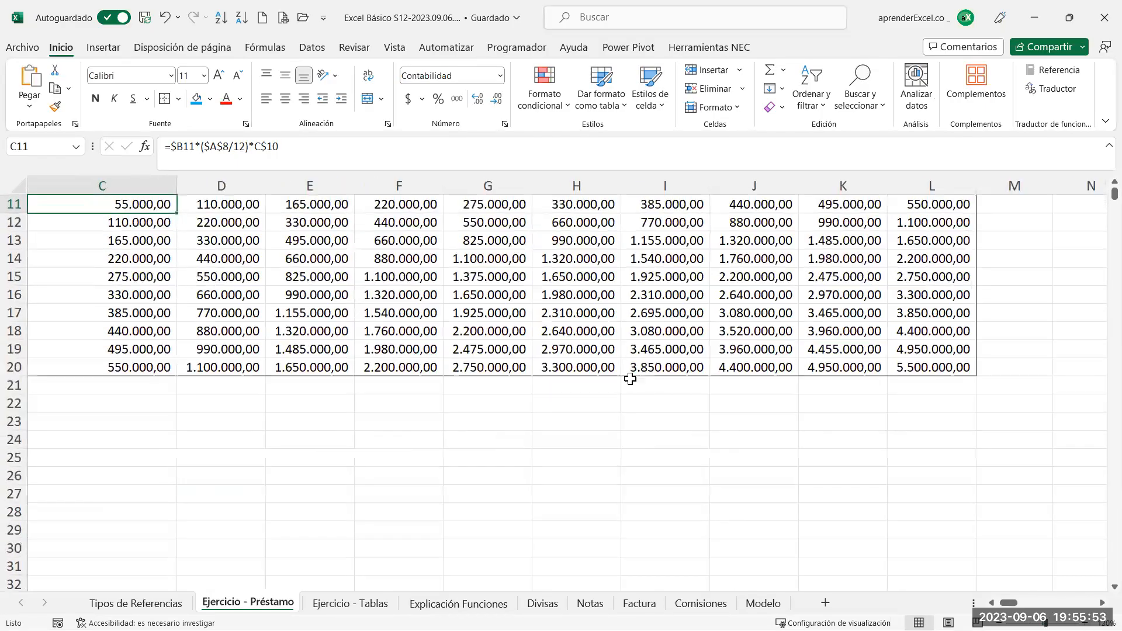
scroll(622, 374, "up", 4)
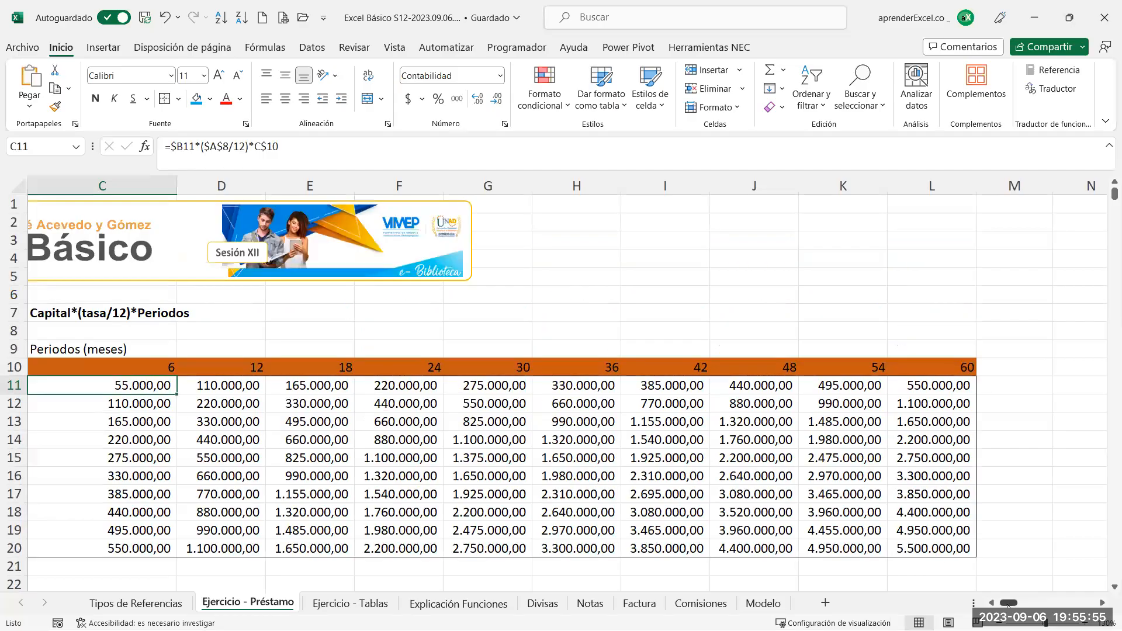
left_click_drag(1008, 606, 970, 609)
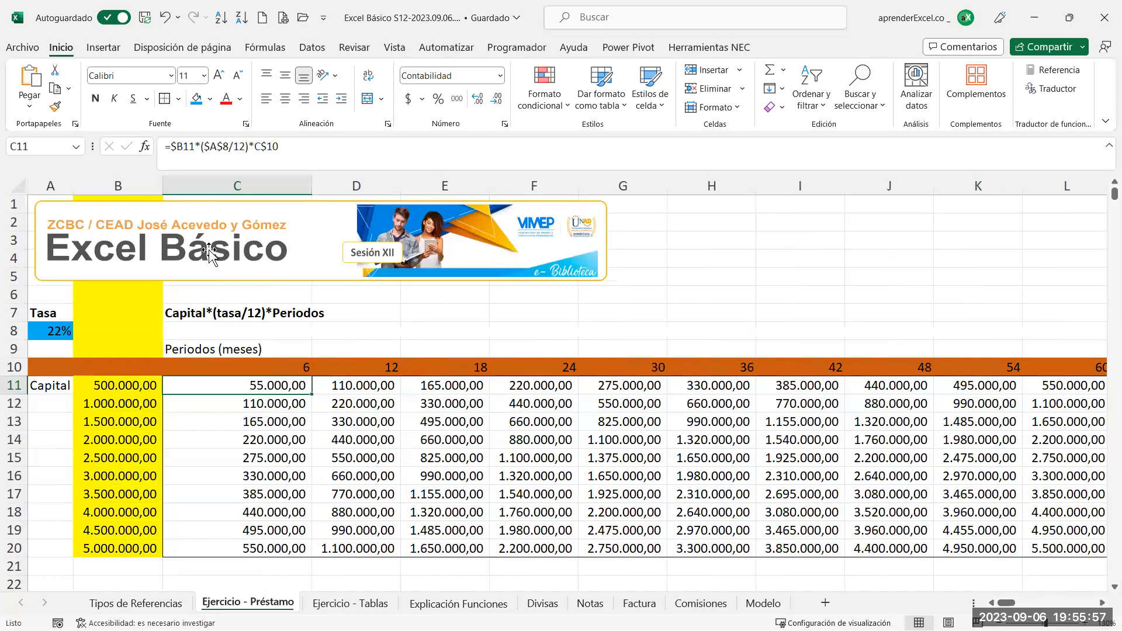
left_click_drag(309, 186, 262, 186)
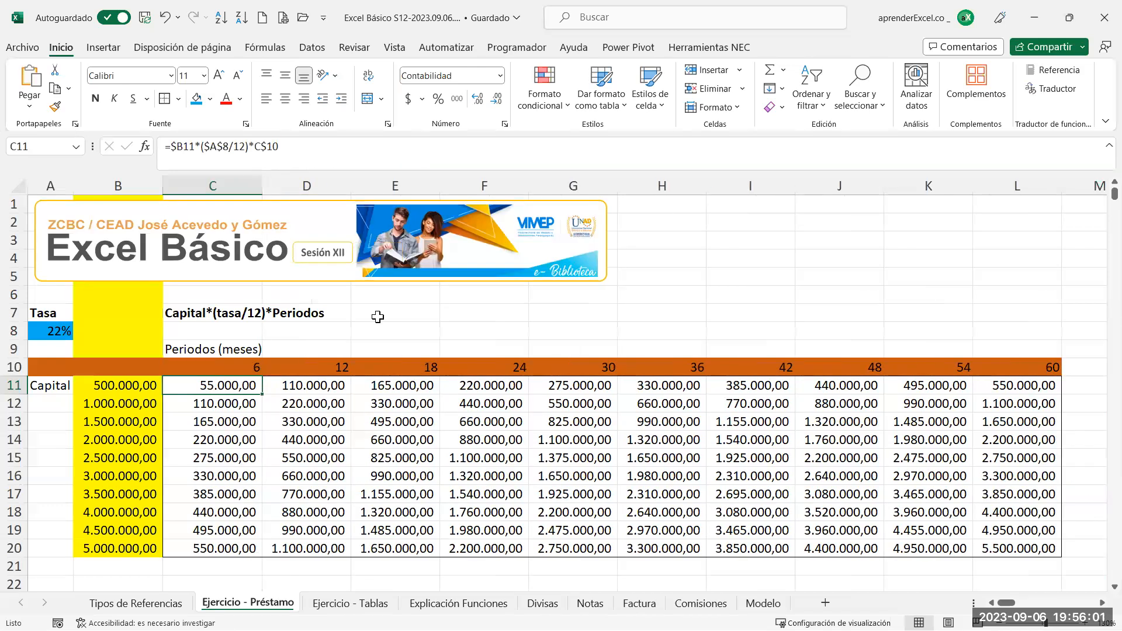
Check the Ejercicio - Tablas sheet and switch to the PowerPoint presentation to view the Funciones en Excel slide
left_click(354, 602)
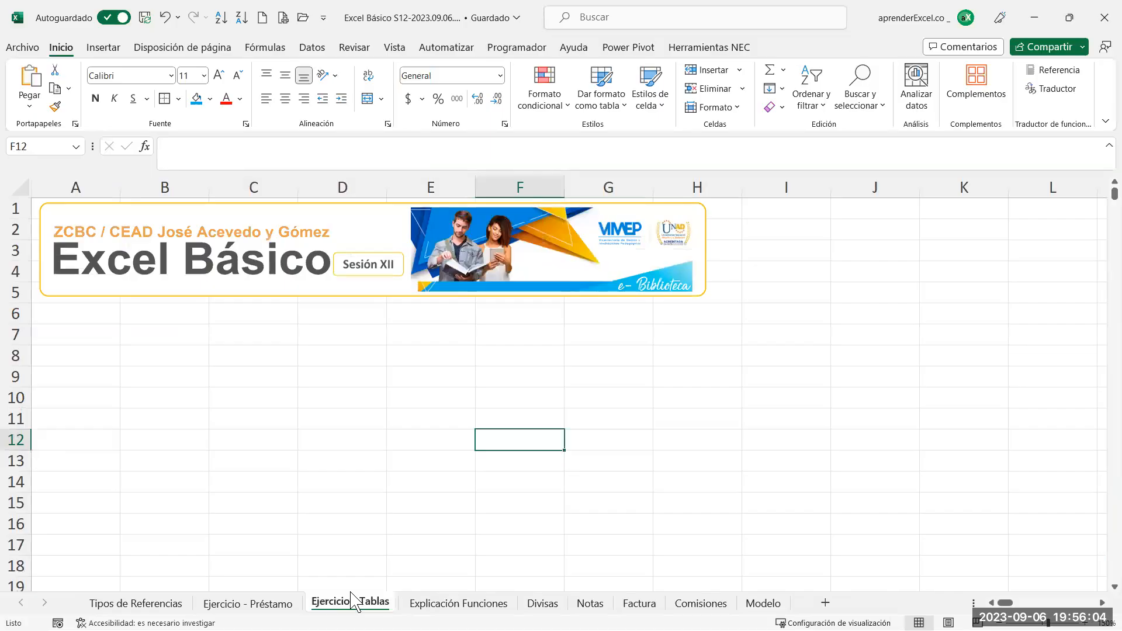
left_click(244, 604)
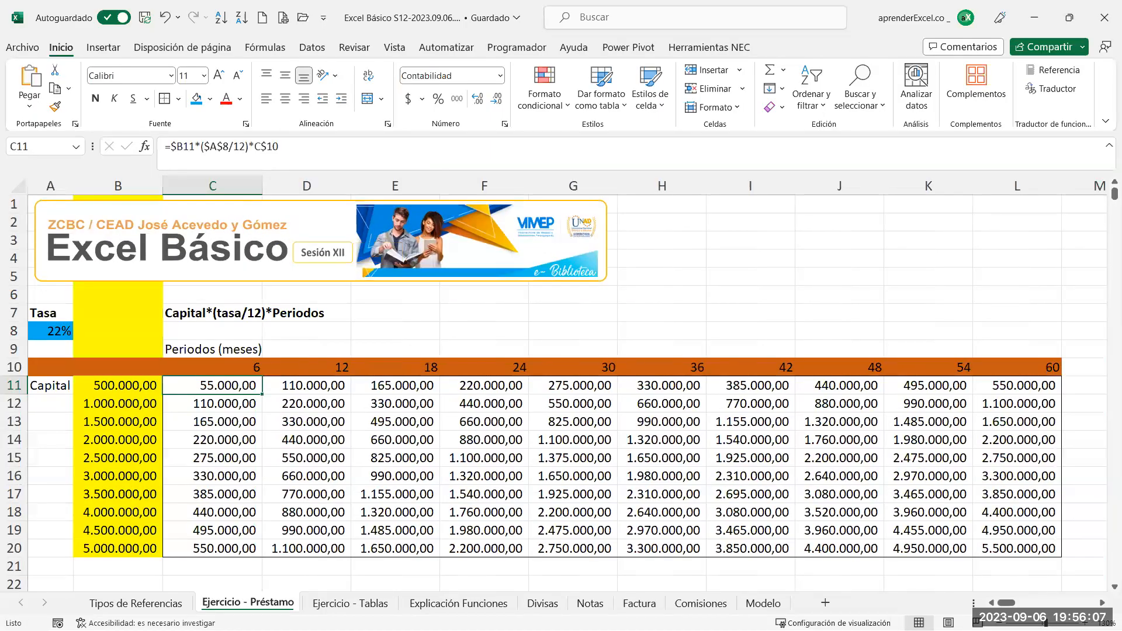
key("alt+Tab")
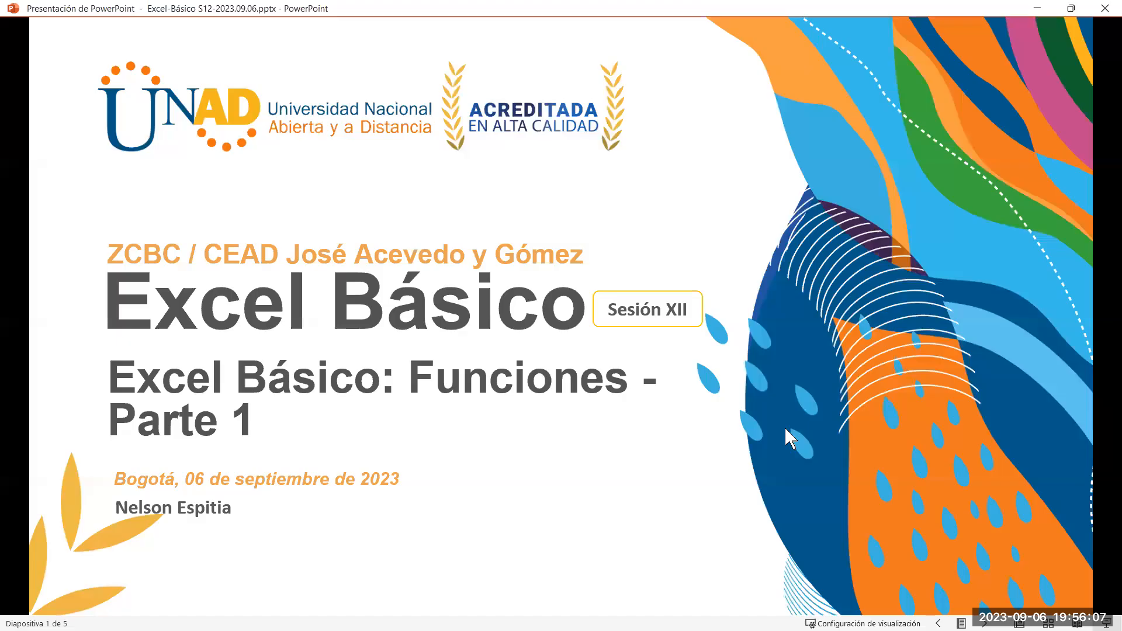
left_click(556, 460)
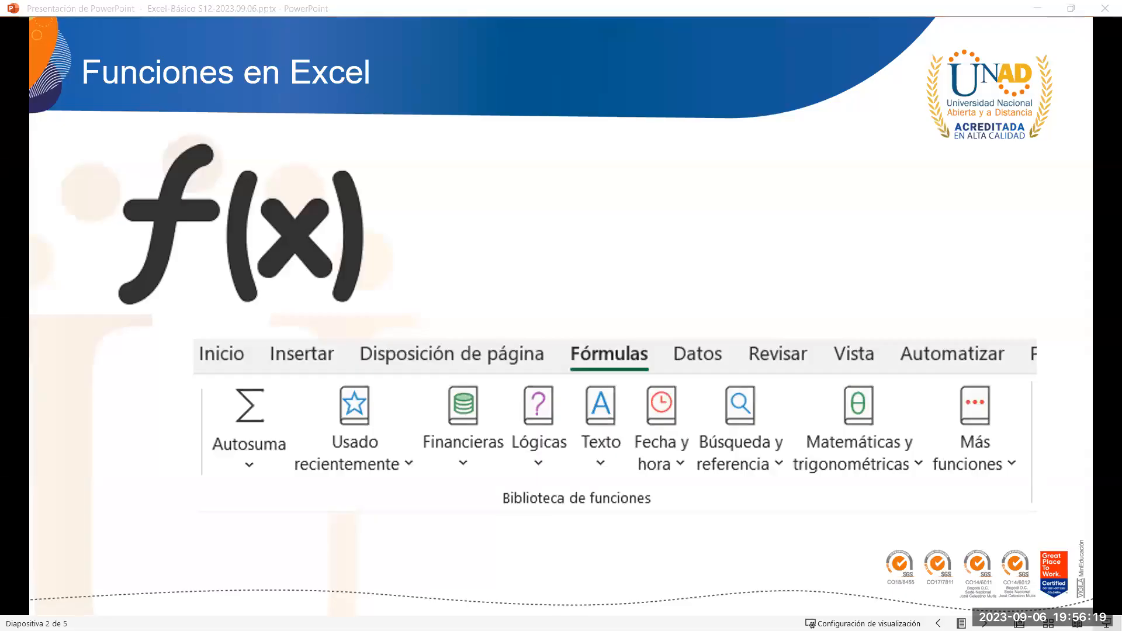
Switch back to the Excel workbook, open the Divisas sheet and collapse the ribbon
left_click(243, 594)
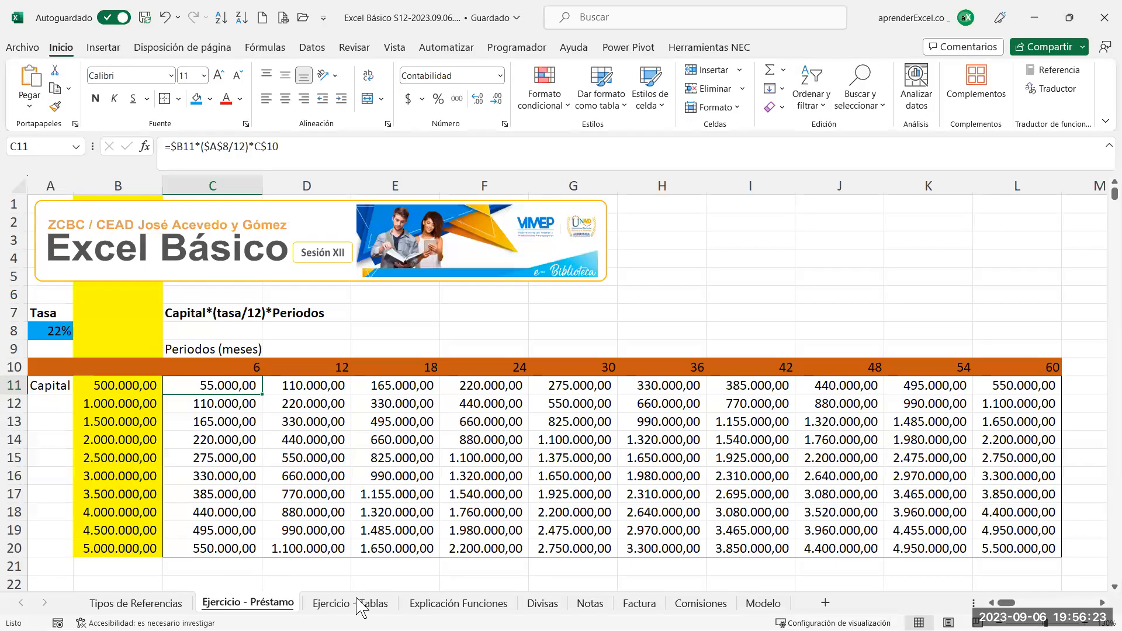
left_click(549, 608)
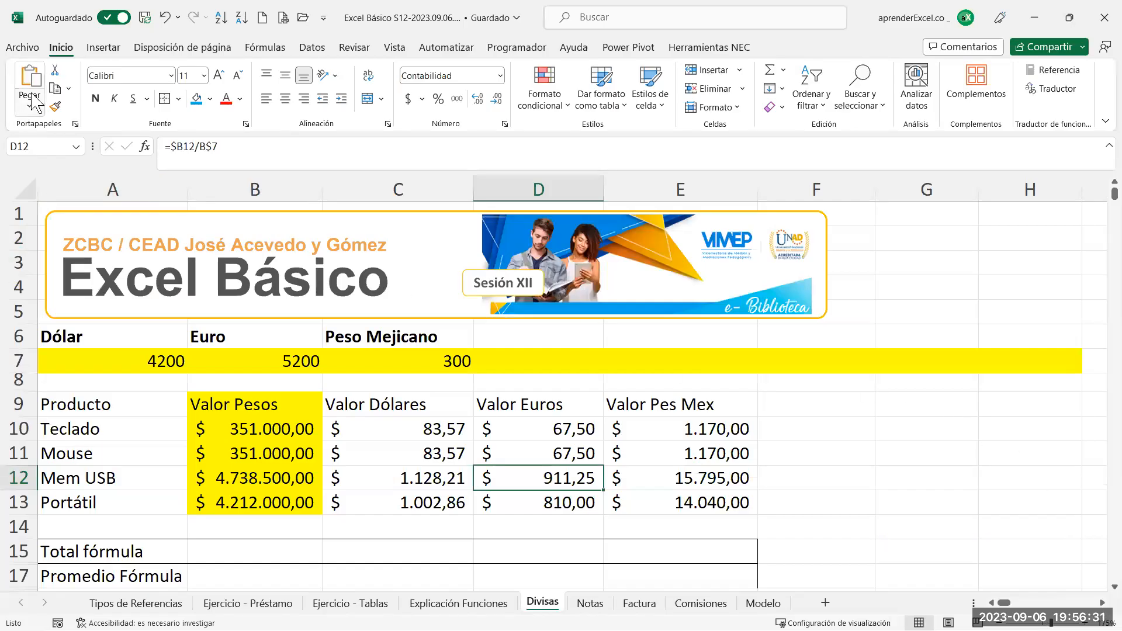
double_click(59, 48)
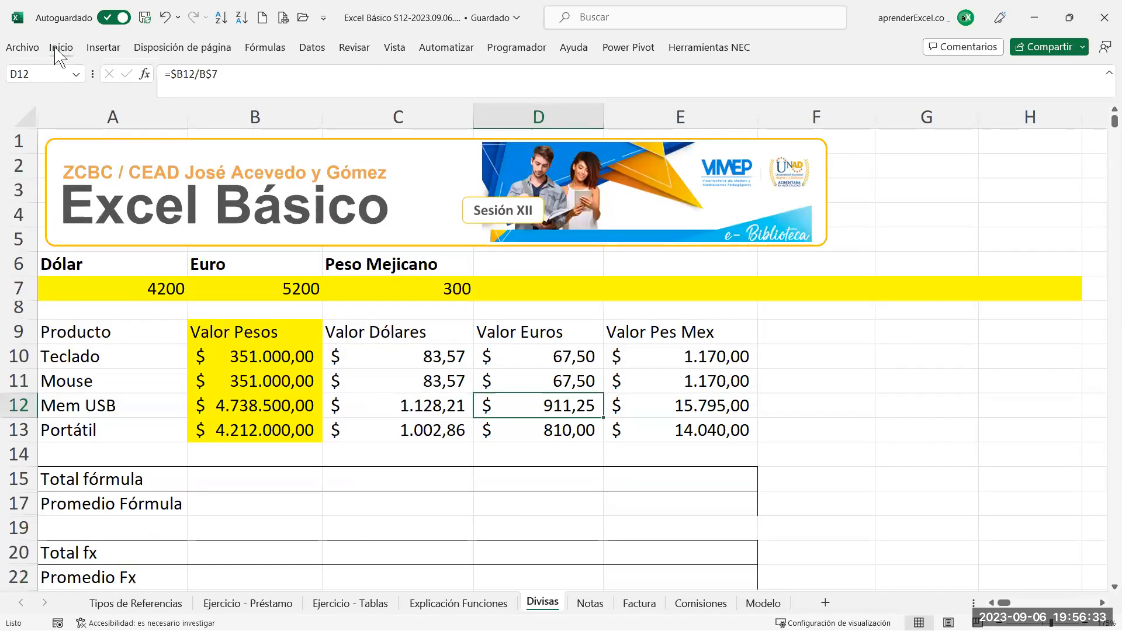
left_click(424, 351)
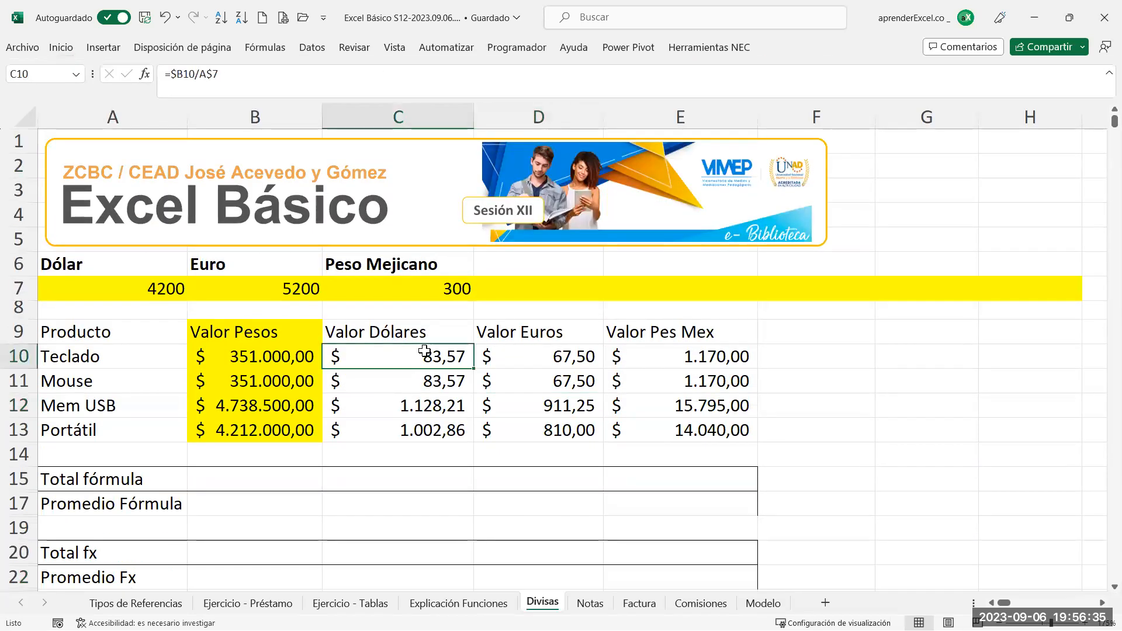
Review the Valor Pesos amounts and the cells for total and average by formula (B15, B17) and by function (B20, B22)
left_click(257, 478)
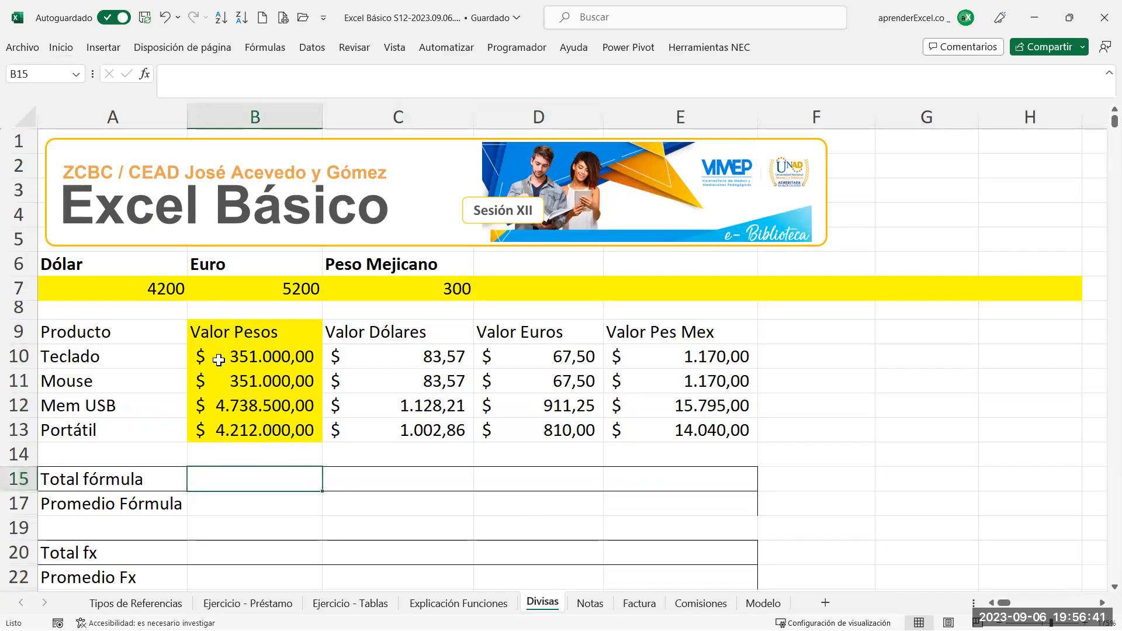
left_click_drag(265, 349, 258, 457)
left_click(218, 476)
left_click(221, 498)
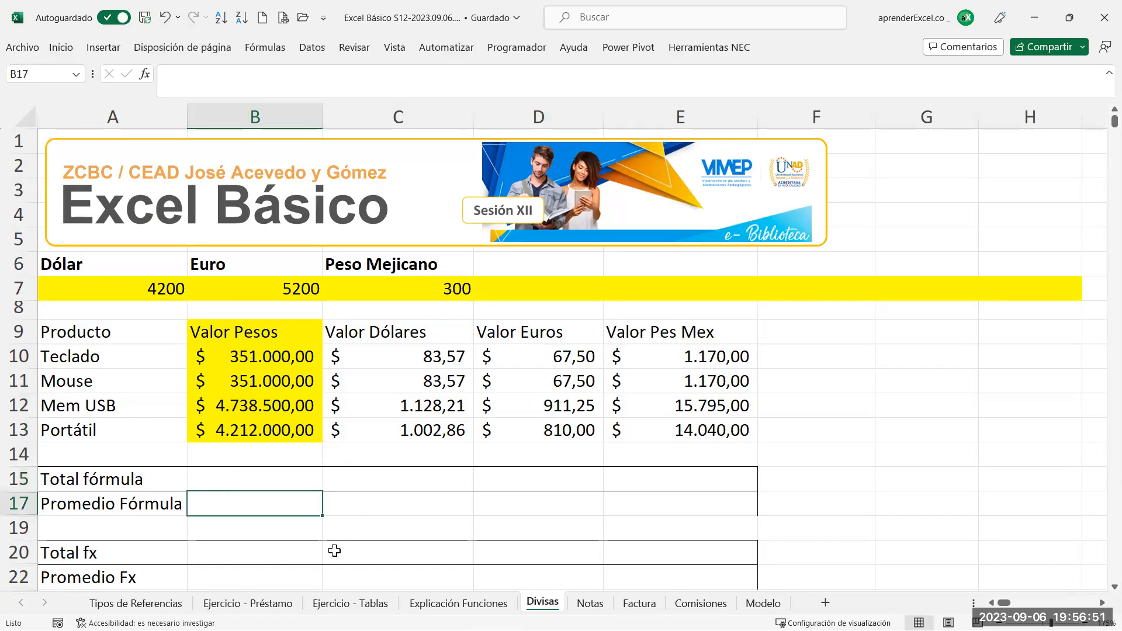
left_click(214, 546)
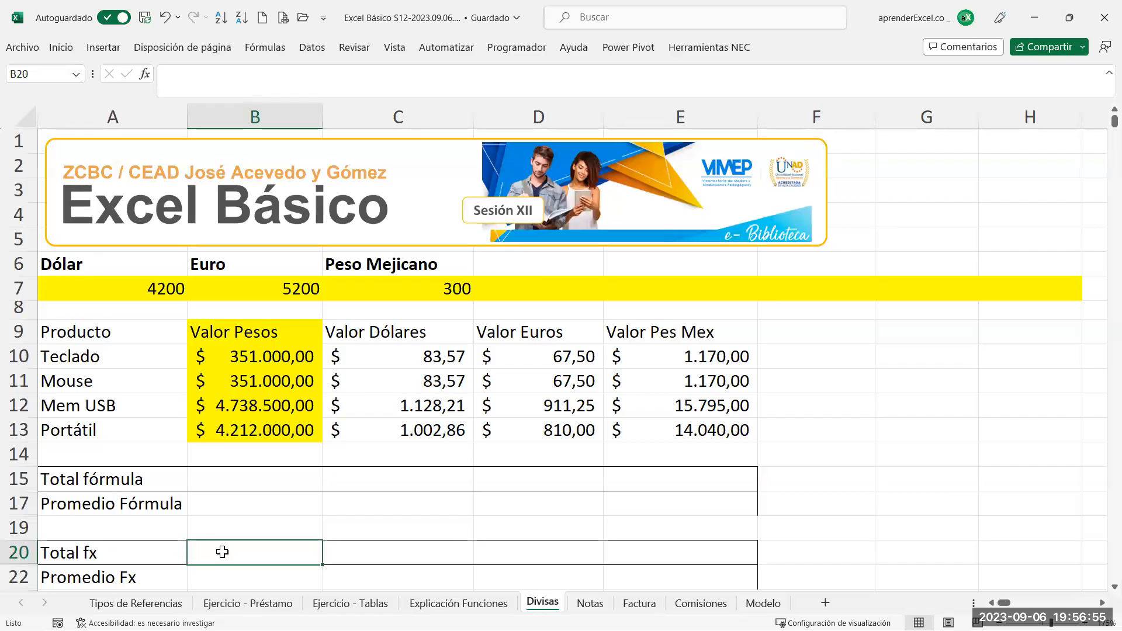
left_click(219, 576)
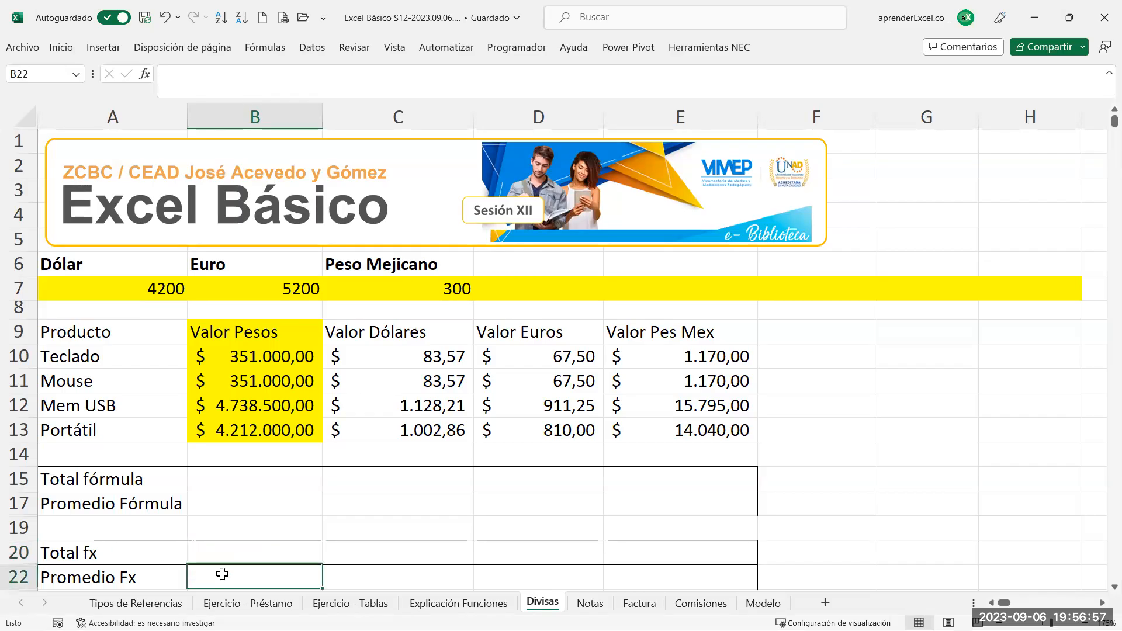
Total the Valor Pesos amounts in B15 with the formula =B10+B11+B12+B13
left_click(230, 479)
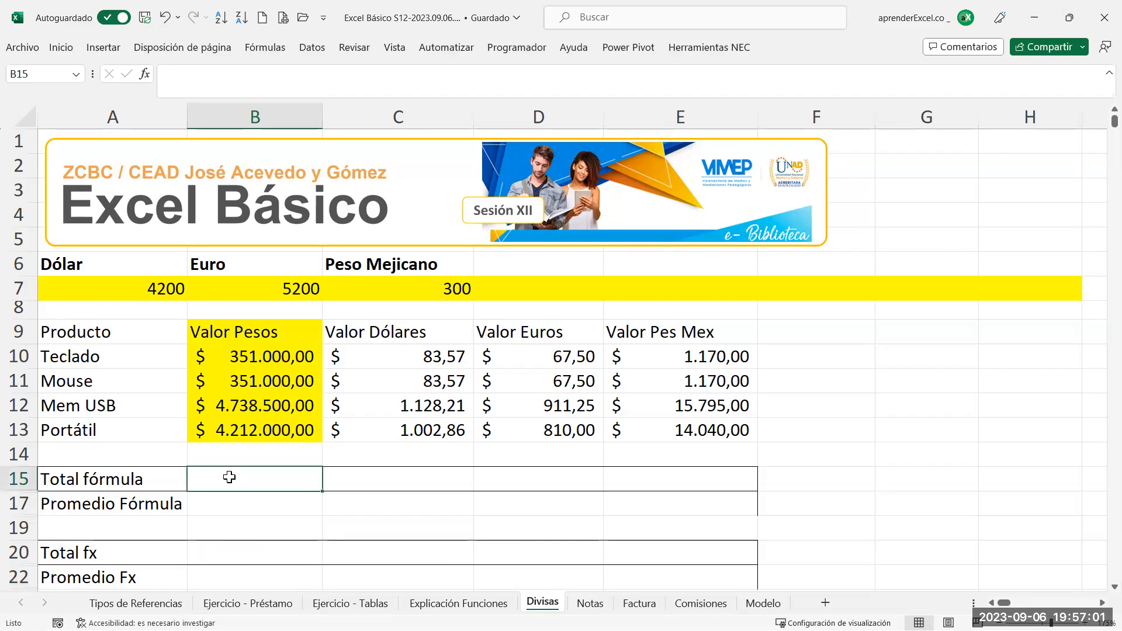
type("=")
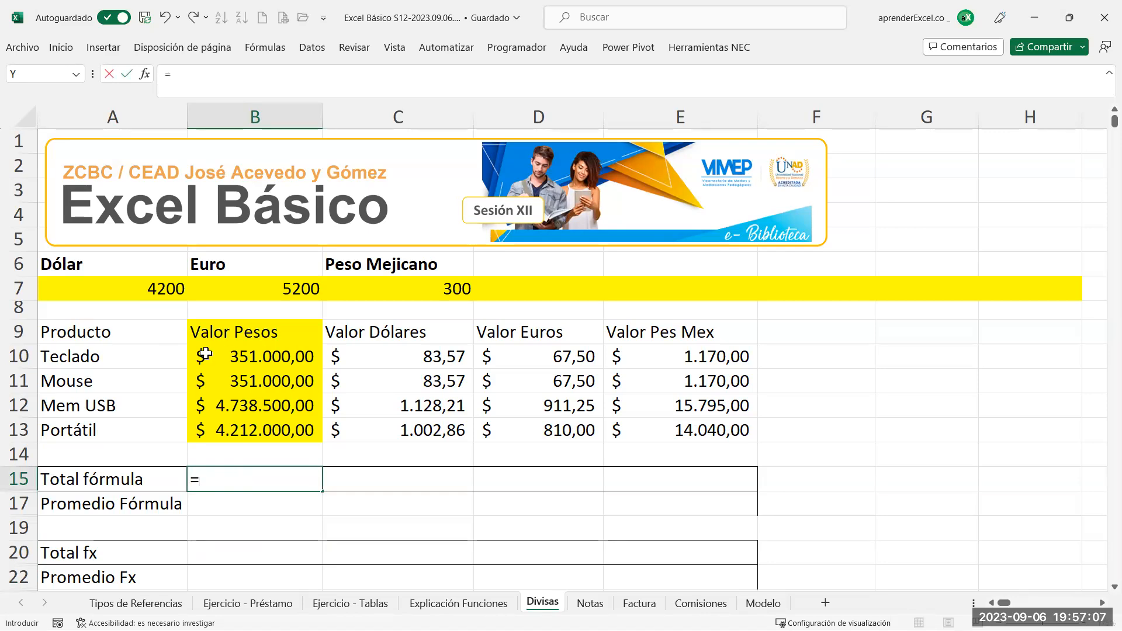
left_click(249, 356)
type("+")
left_click(215, 374)
type("+")
left_click(232, 405)
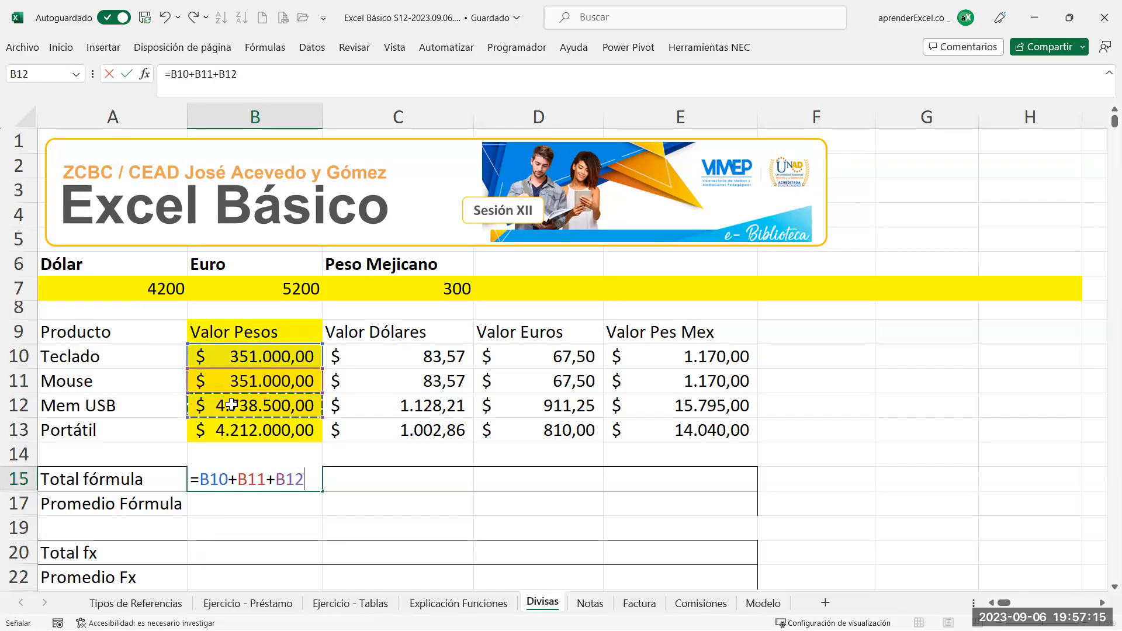
type("+")
left_click(255, 430)
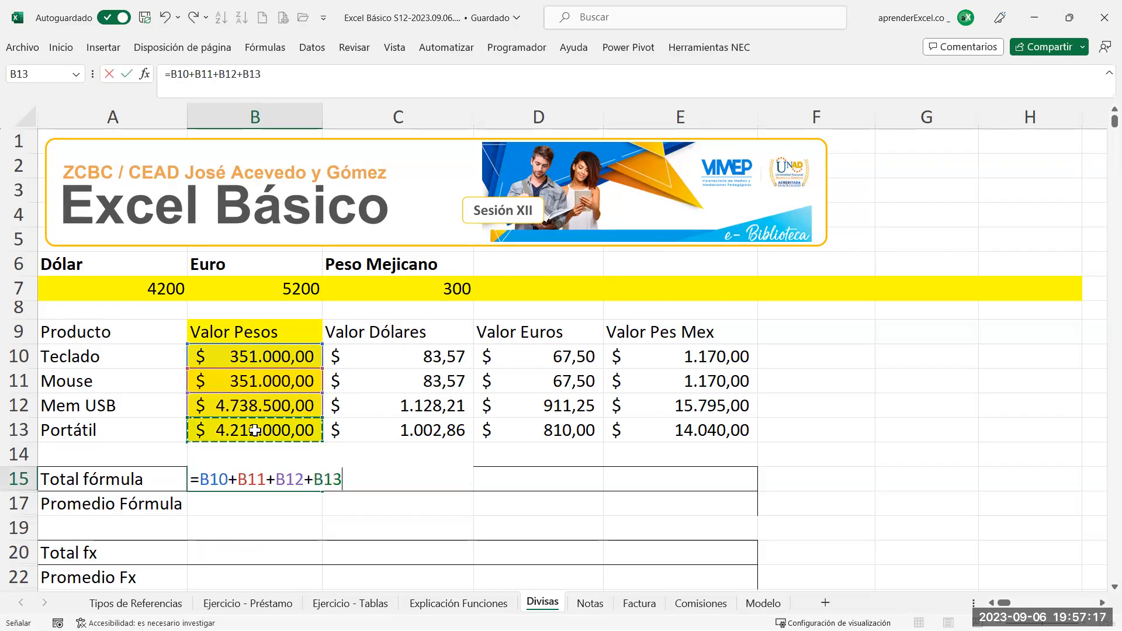
key("Return")
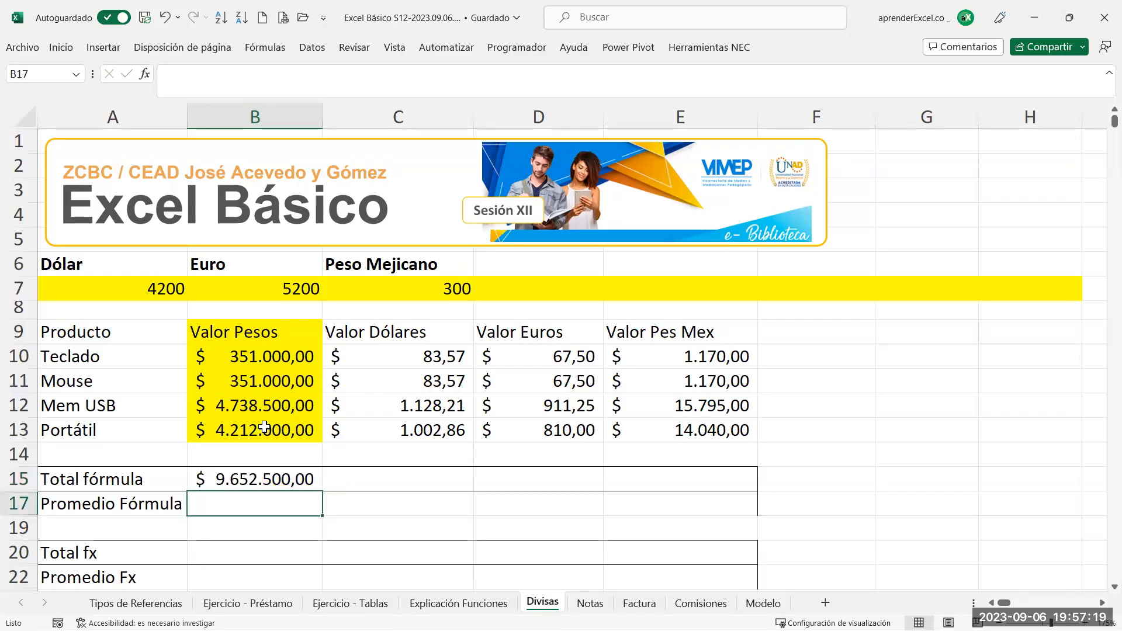
Copy the B15 total formula across C15:E15, using the fill without formatting option
left_click(313, 478)
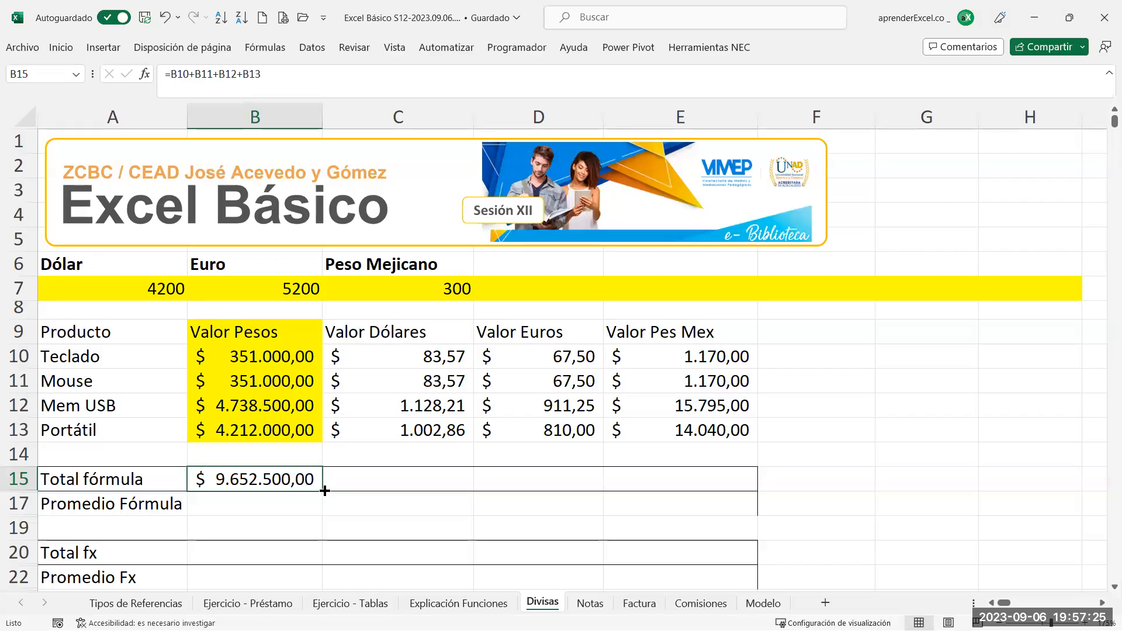
key("ctrl")
key("ctrl")
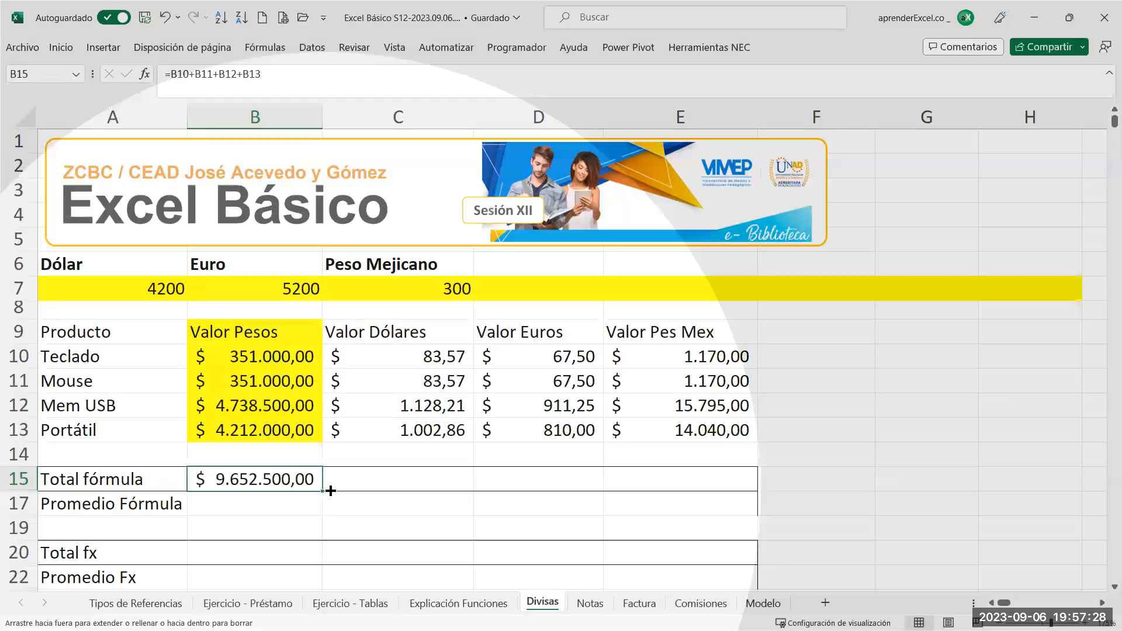
left_click_drag(325, 491, 704, 504)
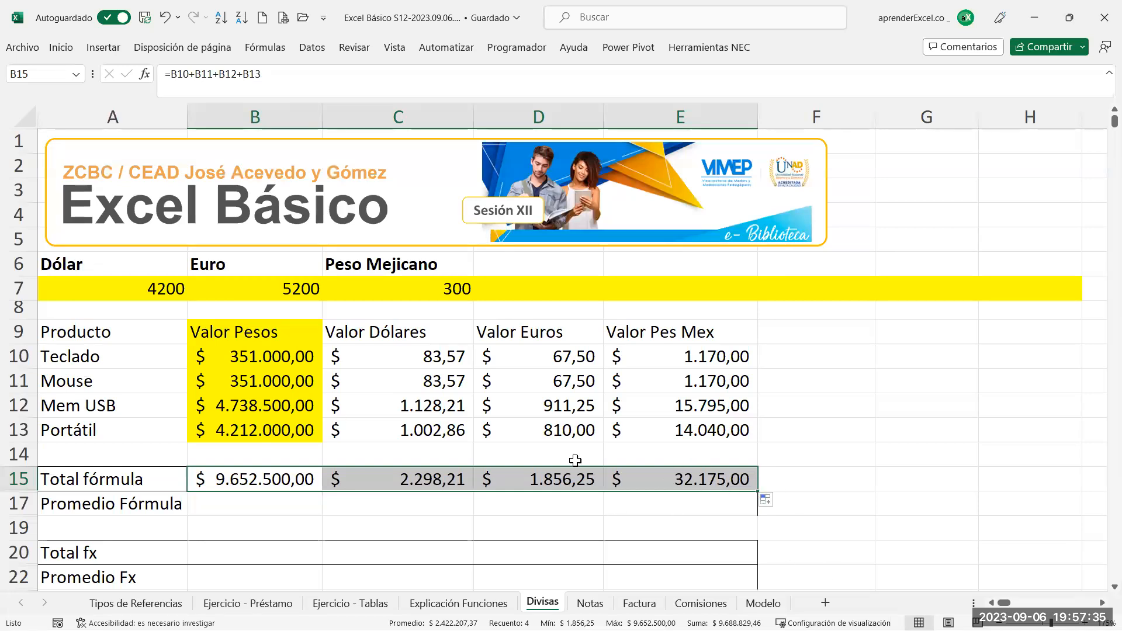
left_click(768, 501)
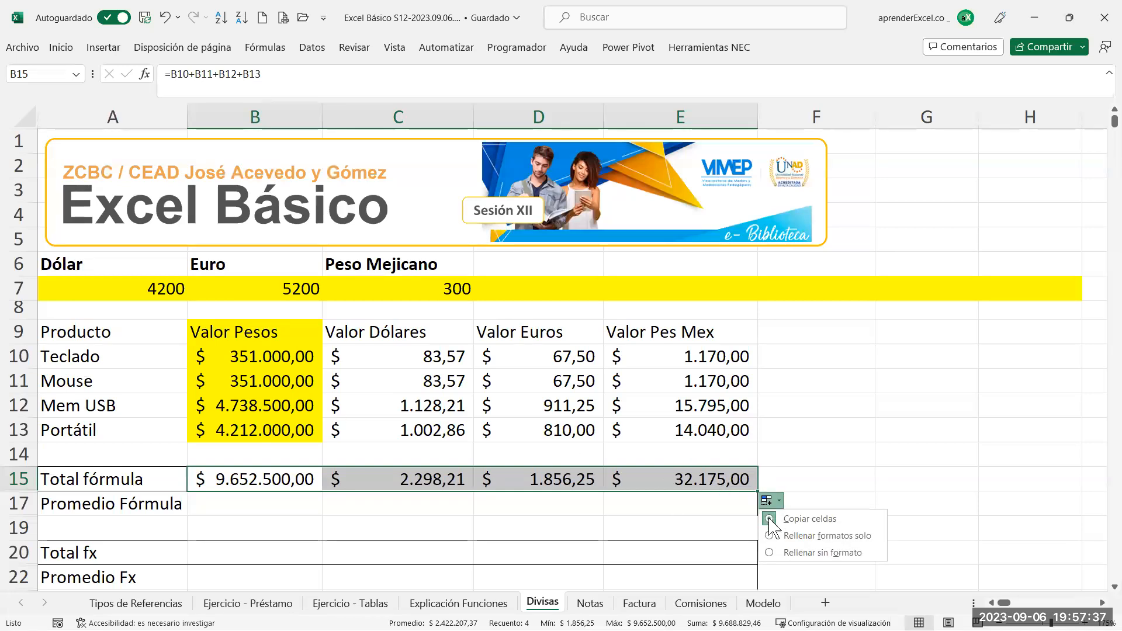
left_click(782, 553)
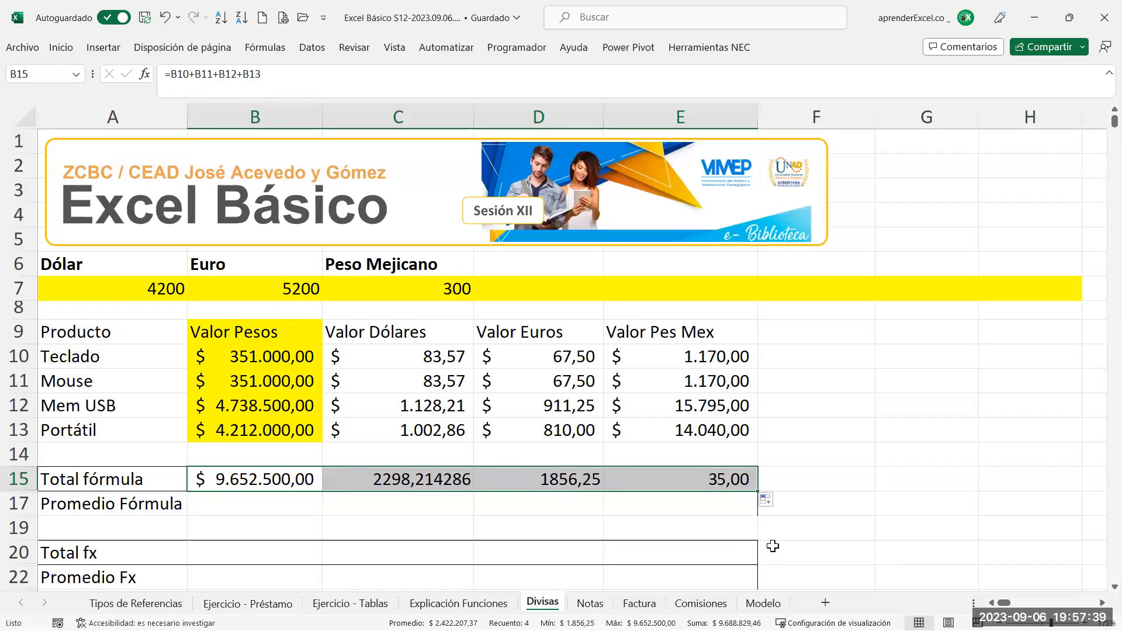
Apply the accounting number format to the totals and averages range B15:E22
left_click_drag(220, 473, 695, 481)
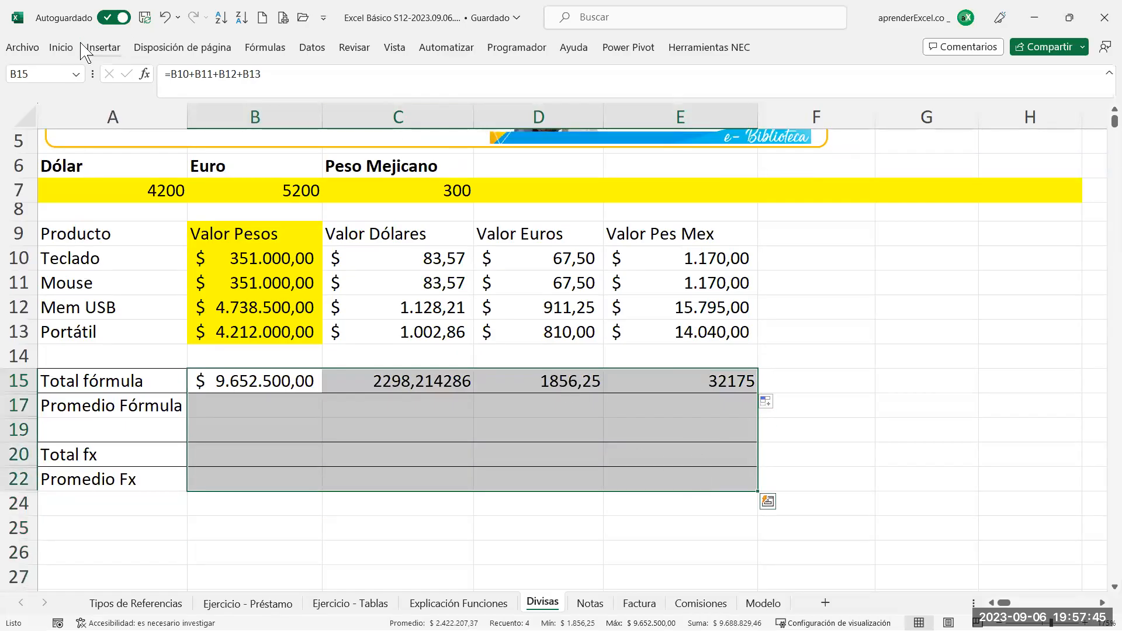
left_click(103, 47)
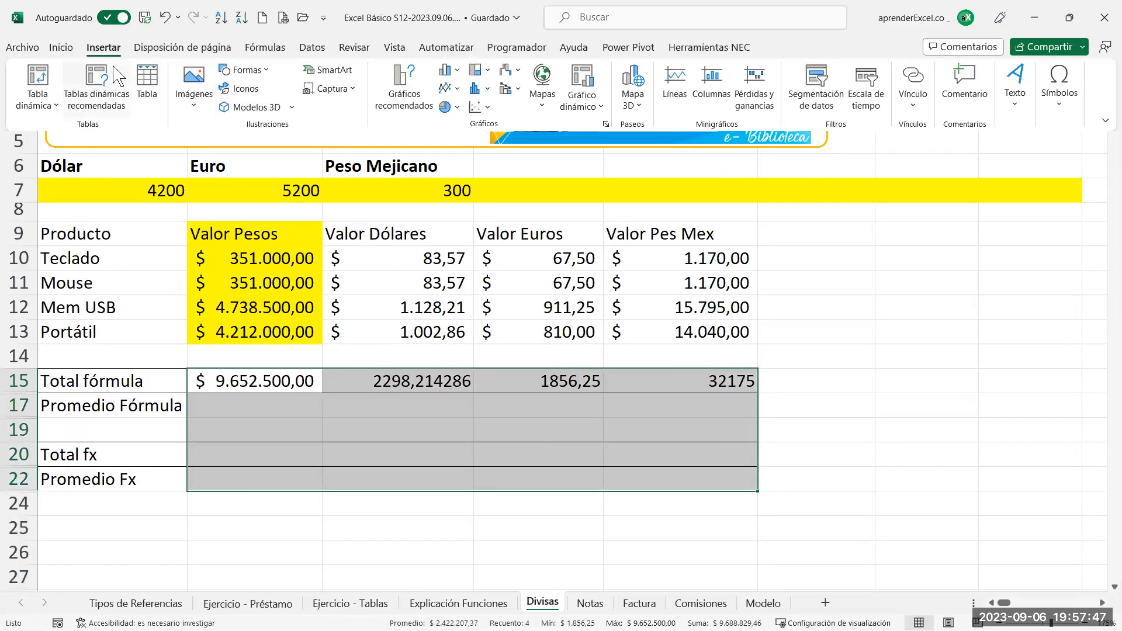
left_click(62, 48)
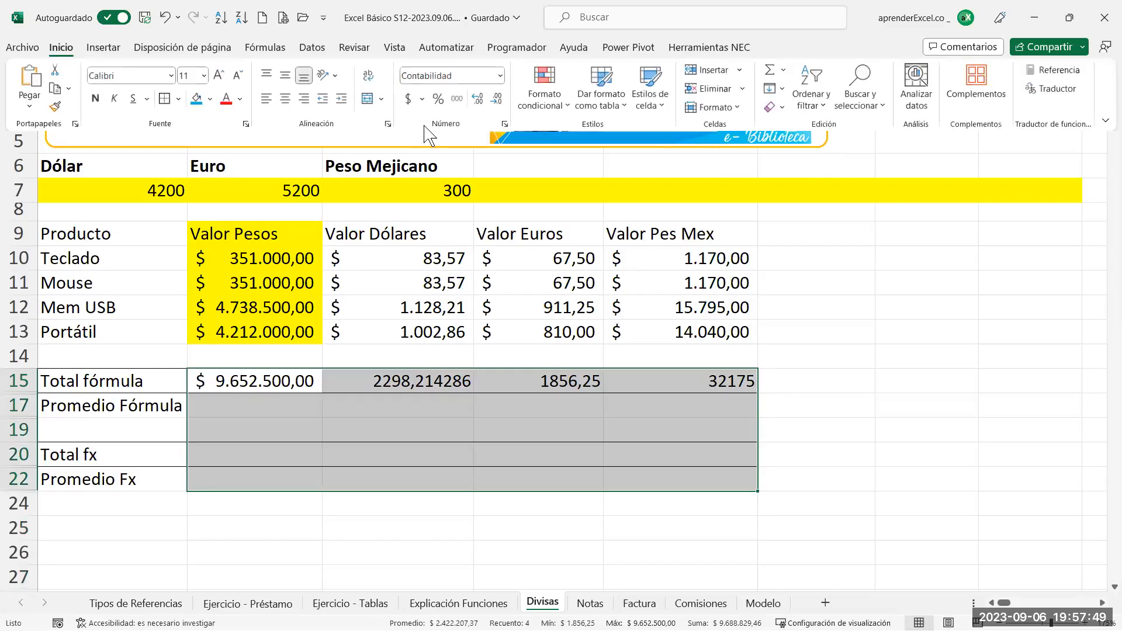
left_click(409, 98)
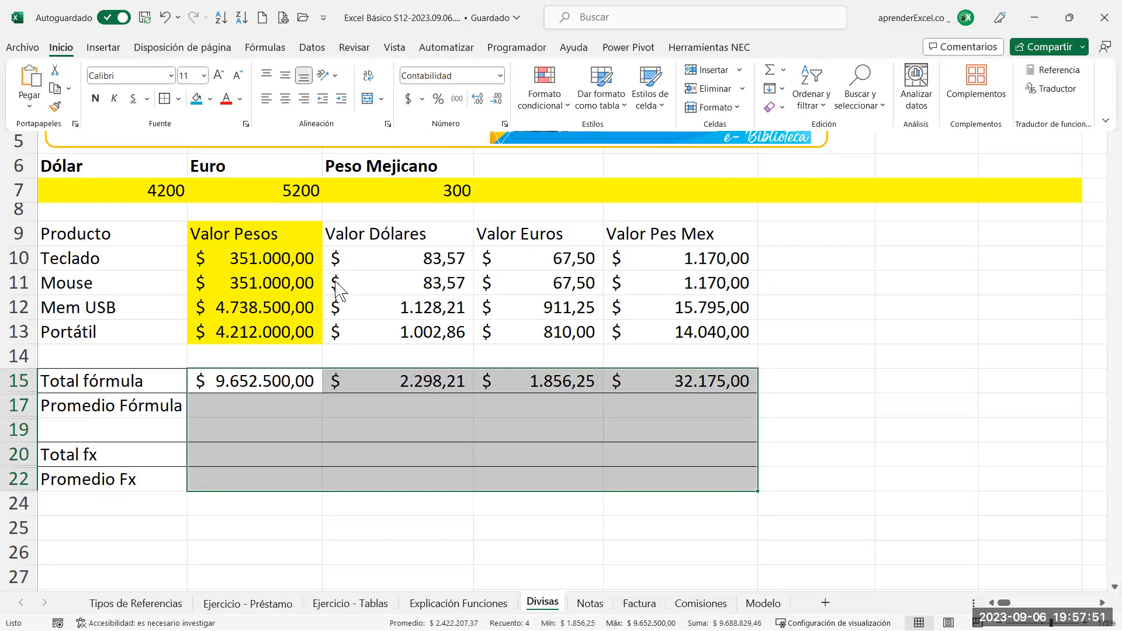
Examine which cells the copied total formulas in C15 and E15 reference
left_click(295, 386)
left_click(292, 378)
left_click(343, 380)
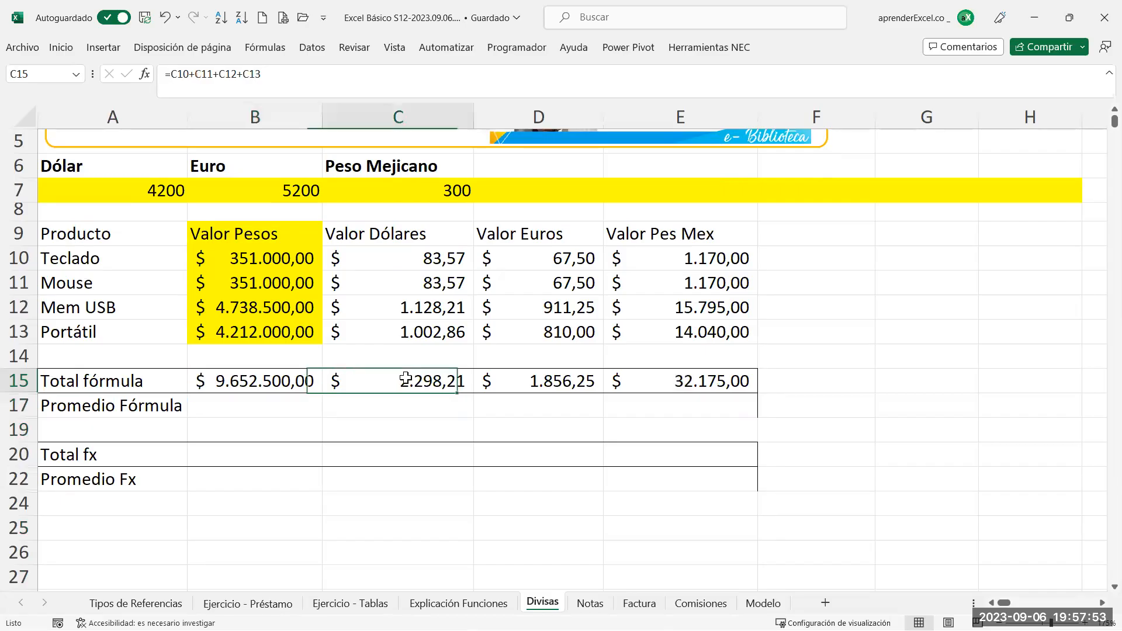
double_click(401, 381)
key("Escape")
left_click(657, 381)
double_click(656, 381)
key("Escape")
scroll(542, 398, "up", 2)
scroll(542, 398, "down", 2)
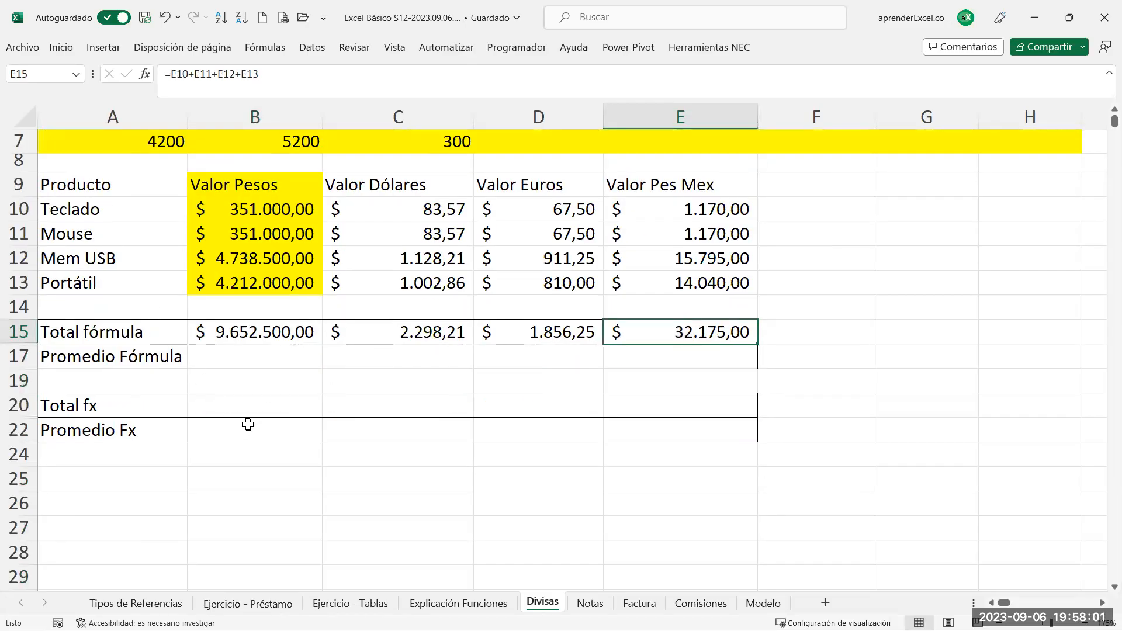
Review the Valor Pesos amounts in B10:B13 that feed the formula average in B17
left_click(224, 356)
scroll(232, 378, "up", 1)
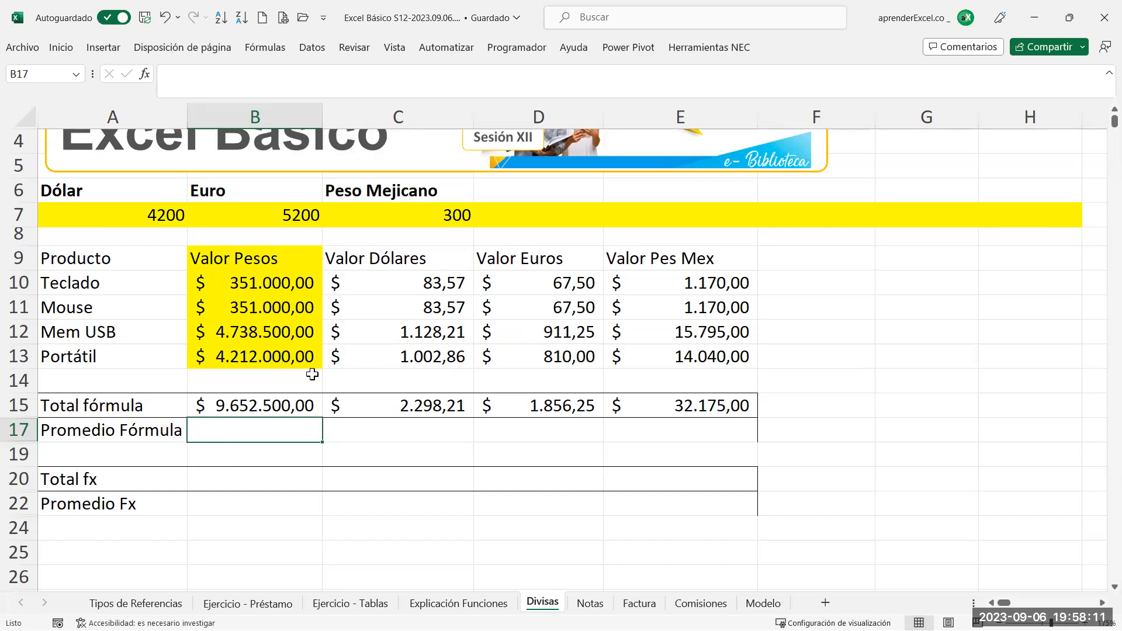
left_click_drag(221, 282, 227, 357)
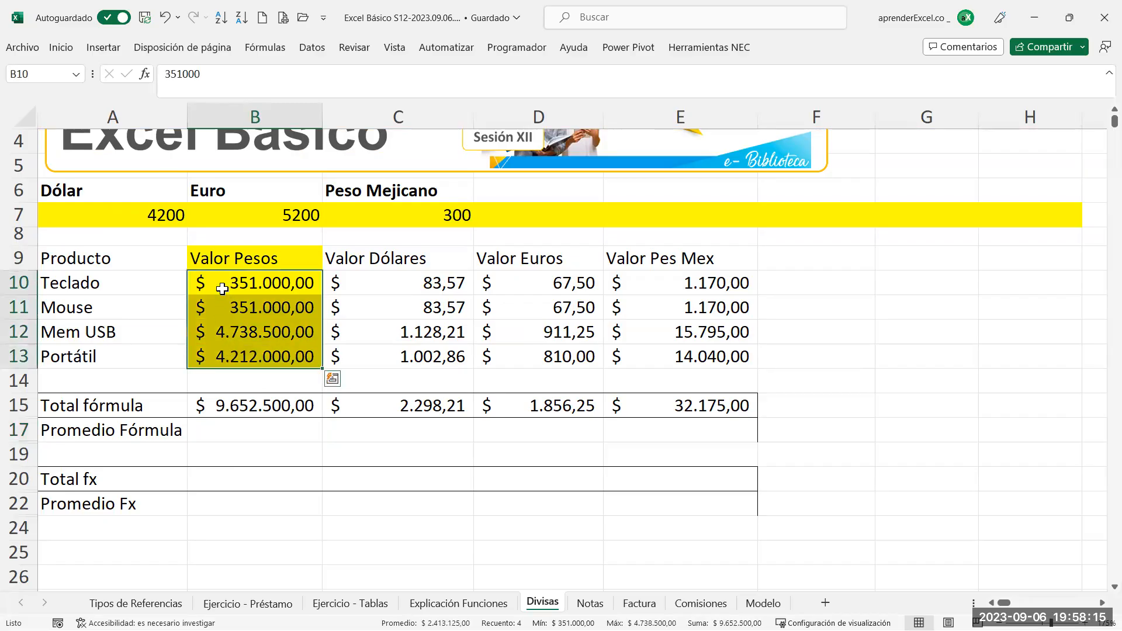
left_click(246, 357)
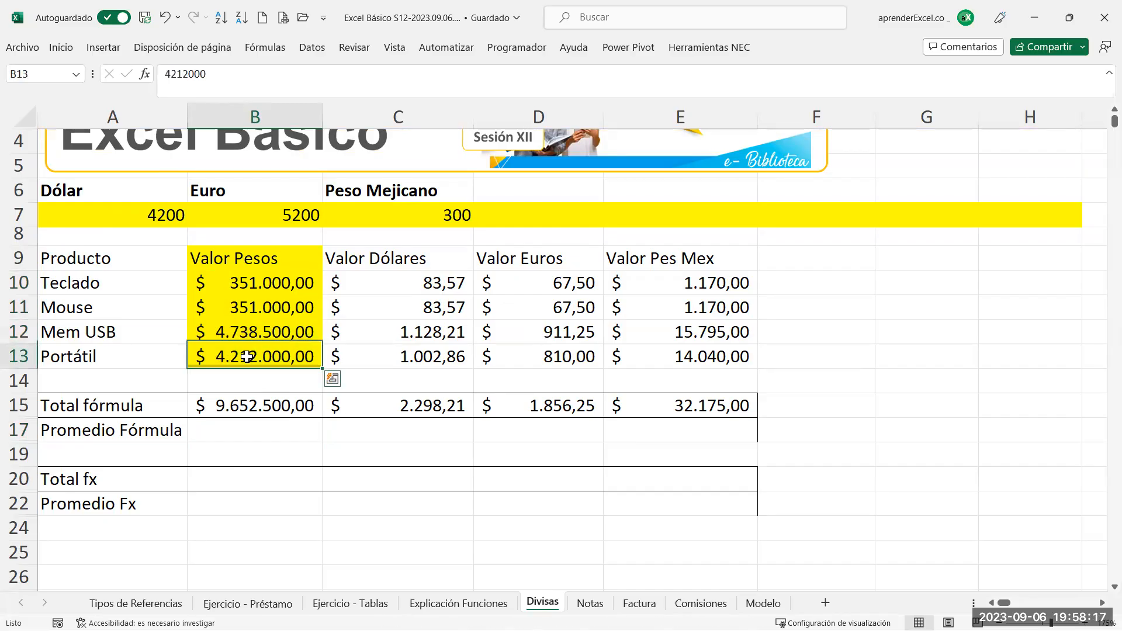
left_click(253, 427)
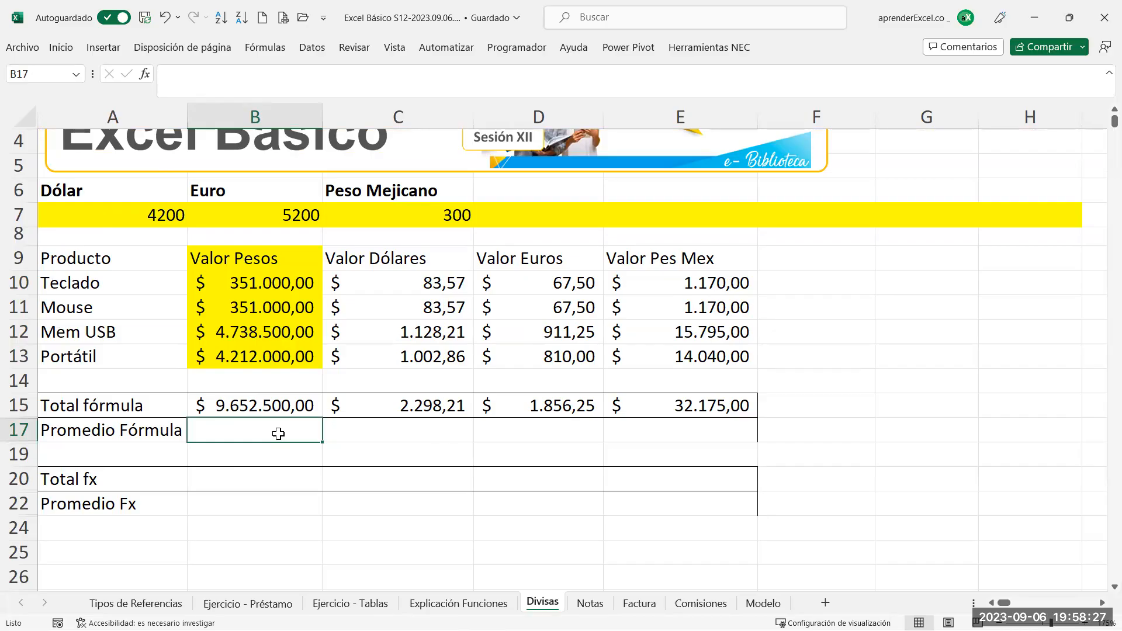
Bold only the word fórmula in the total label in A15 and the average label in A17
double_click(113, 405)
double_click(113, 405)
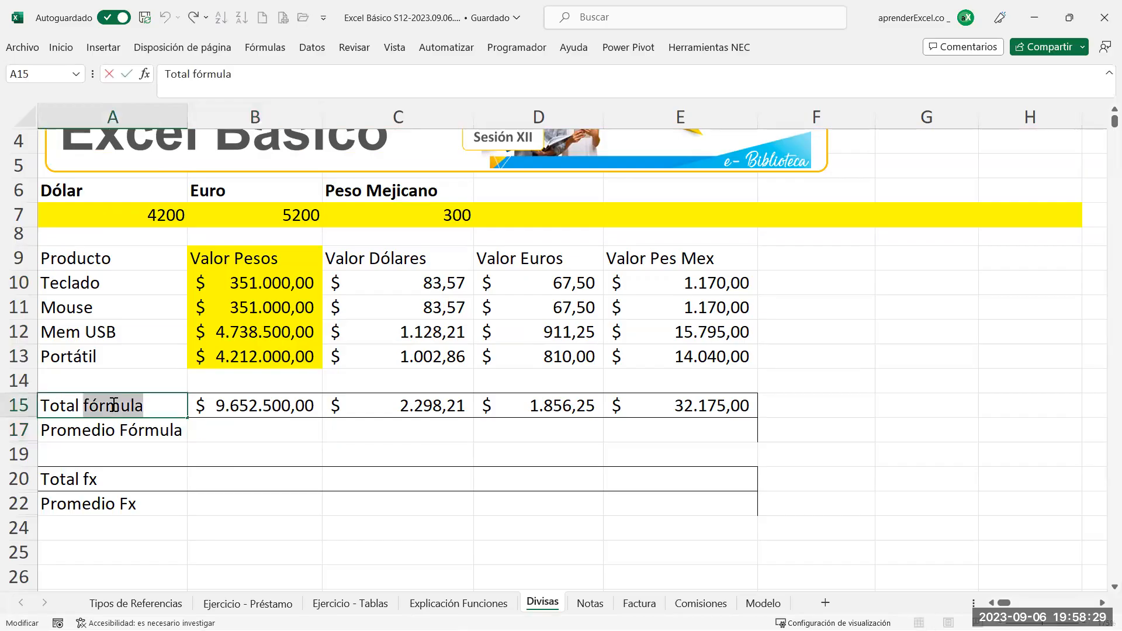
key("ctrl+n")
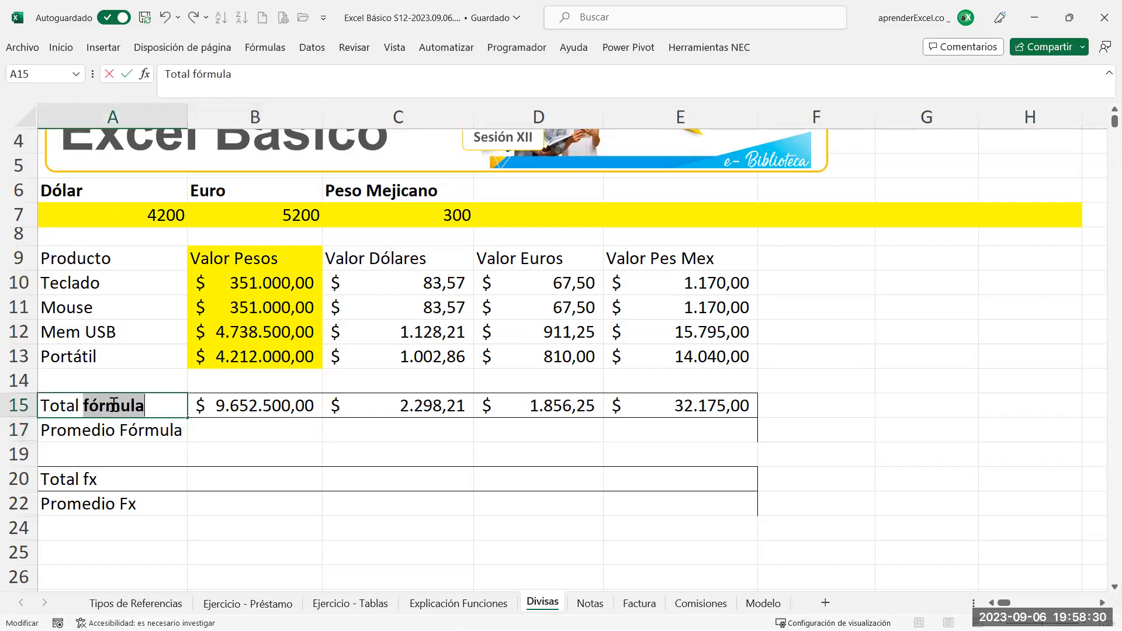
left_click(176, 436)
double_click(168, 433)
double_click(168, 432)
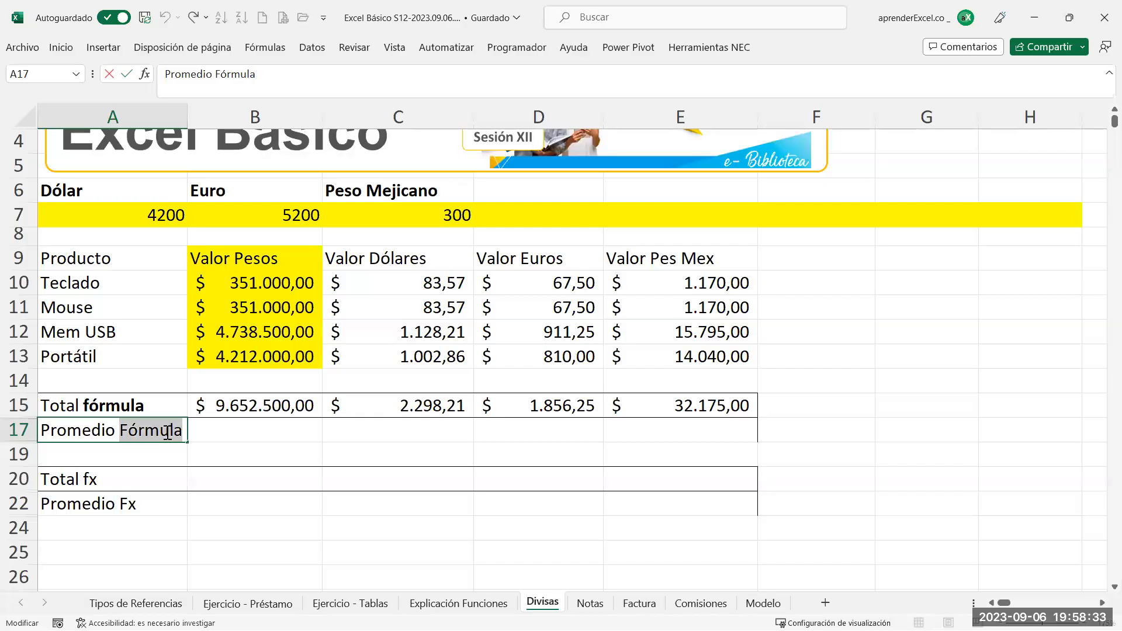
key("ctrl+n")
left_click(150, 468)
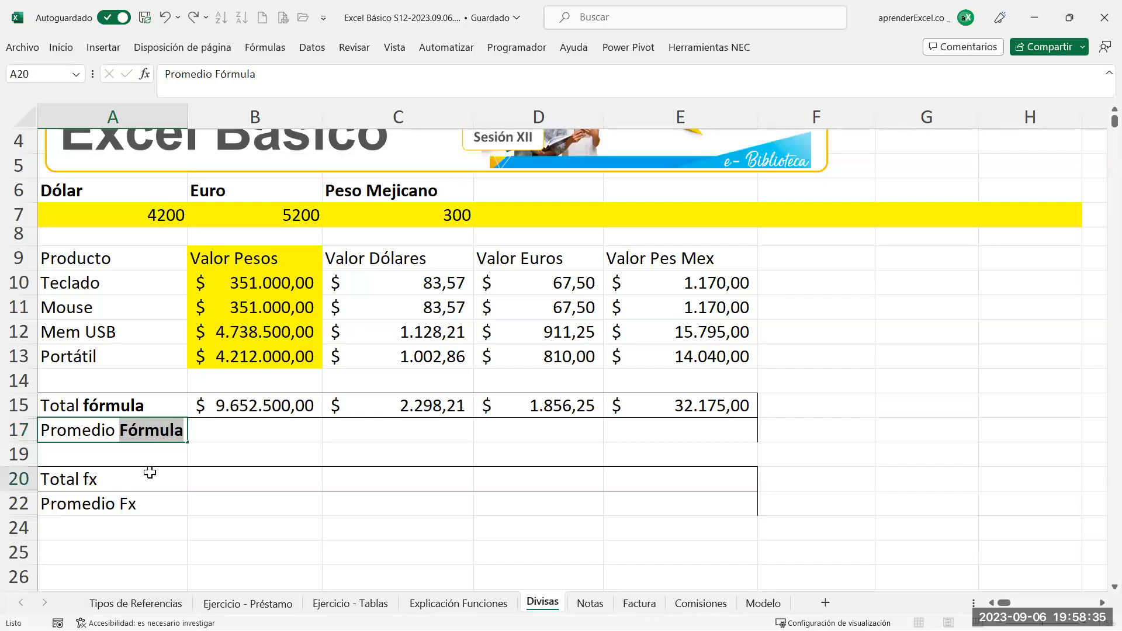
Bold only the fx text in the labels in A20 and A22, leaving B17 selected
double_click(97, 480)
double_click(97, 479)
key("ctrl+n")
left_click(139, 503)
double_click(137, 502)
double_click(137, 502)
left_click(233, 445)
double_click(236, 431)
left_click(242, 429)
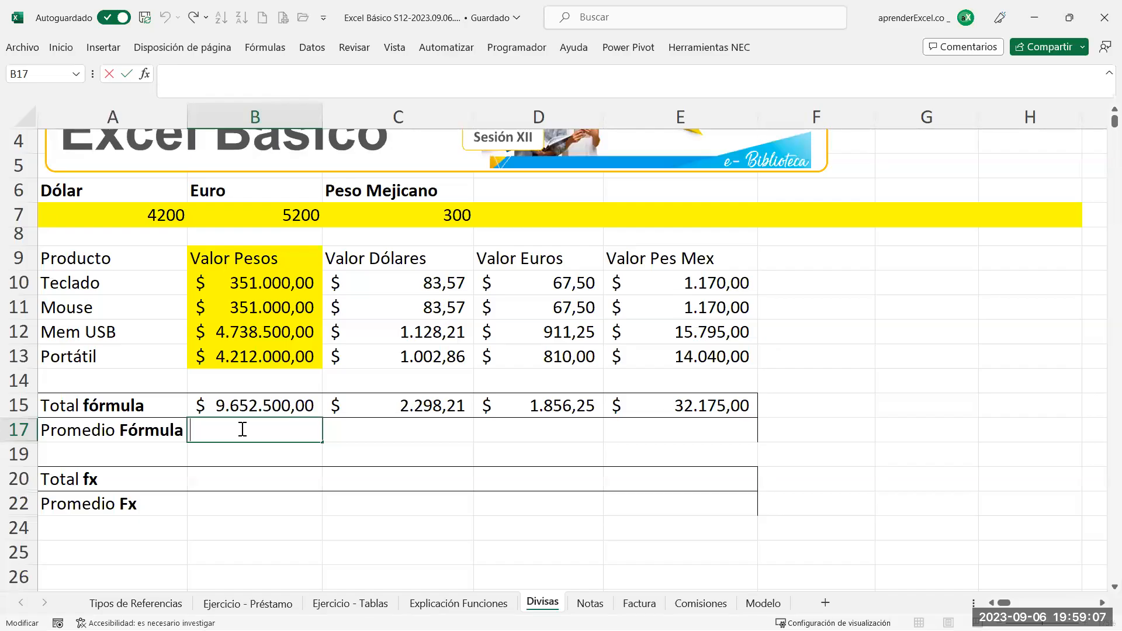
key("Escape")
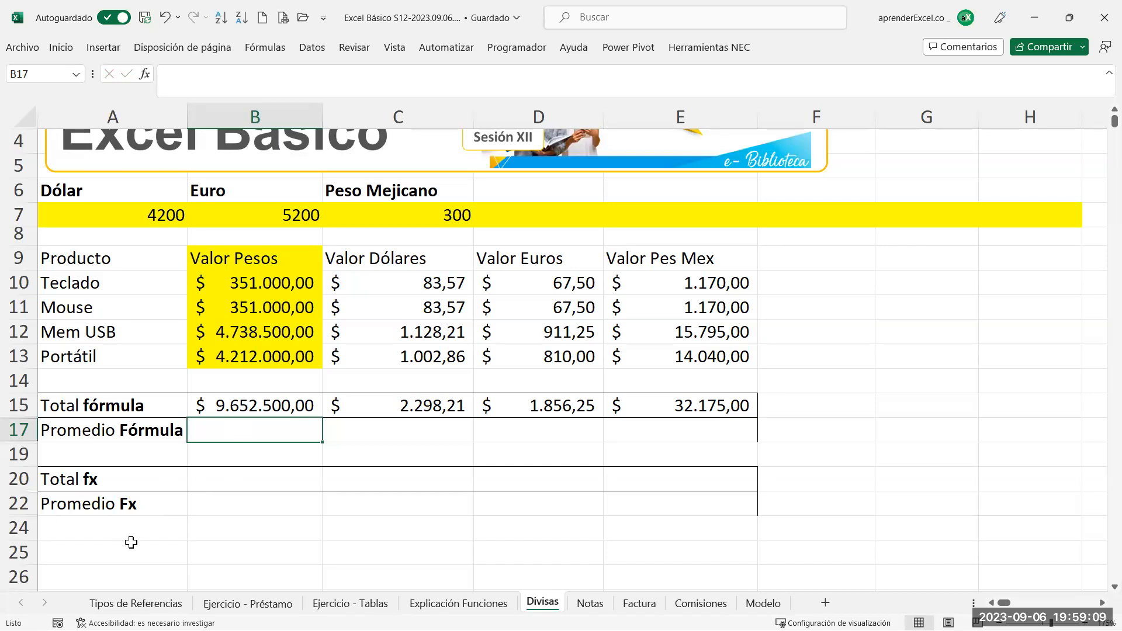
Review the Tipos de Referencias sheet, the Capital*(tasa/12)*Periodos expression in Ejercicio - Préstamo and the Explicación Funciones sheet, and return to Divisas
left_click(136, 603)
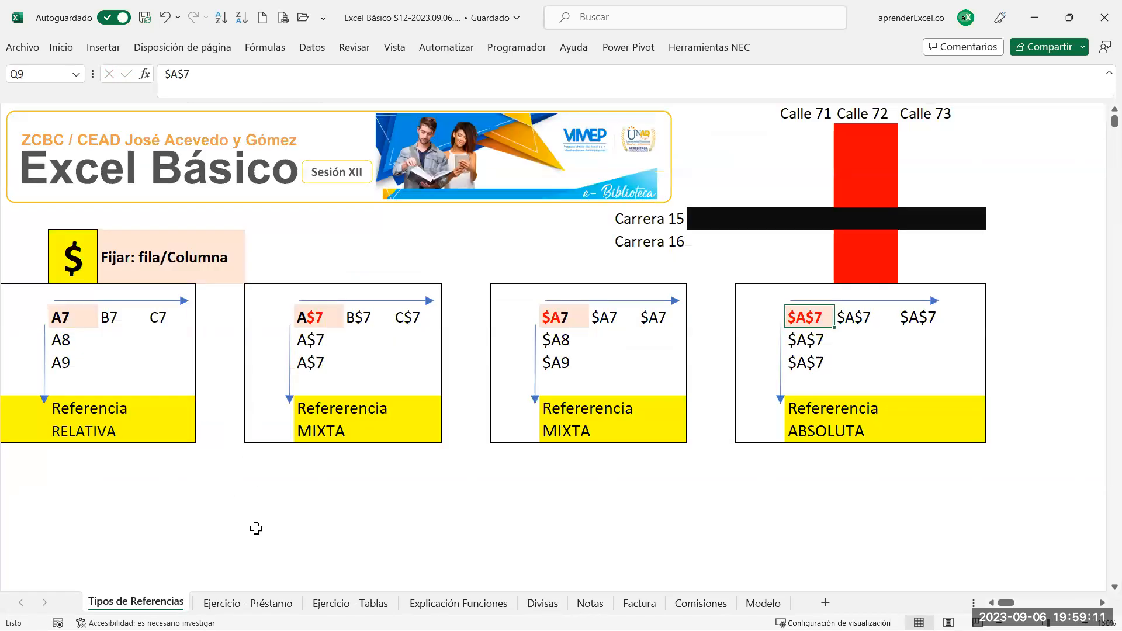
left_click(248, 603)
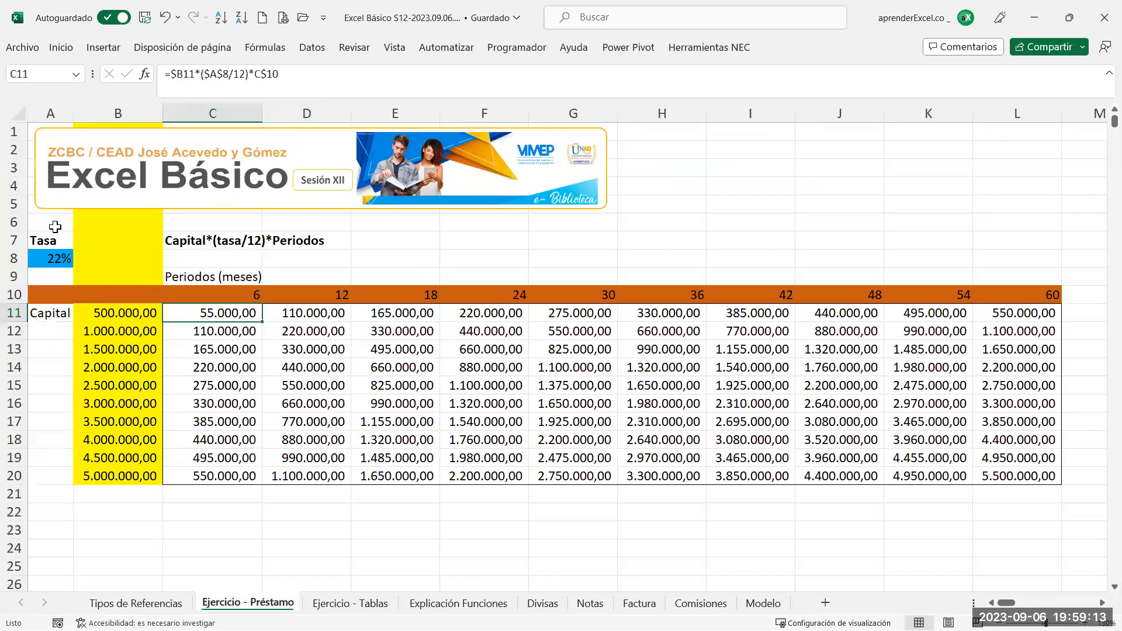
double_click(179, 241)
double_click(204, 242)
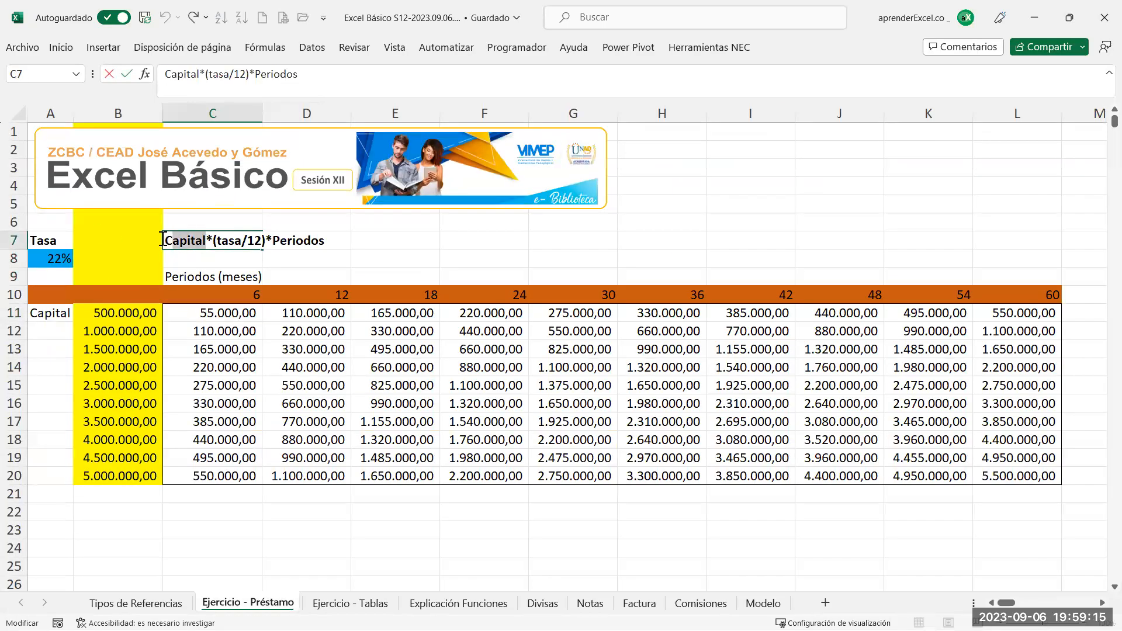
double_click(228, 241)
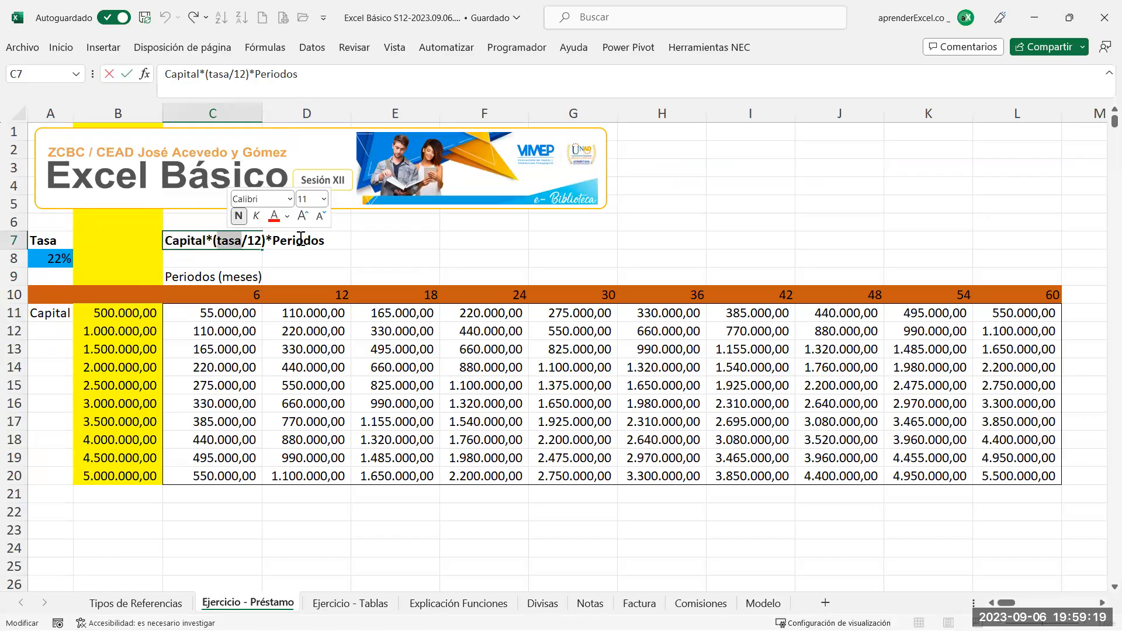
key("Escape")
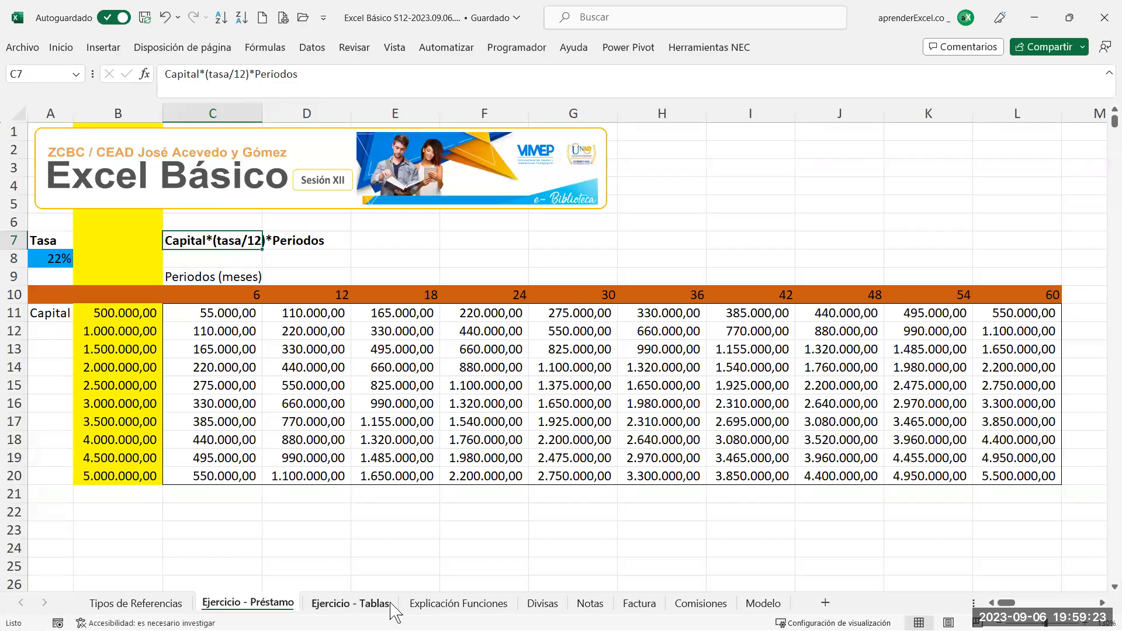
left_click(459, 604)
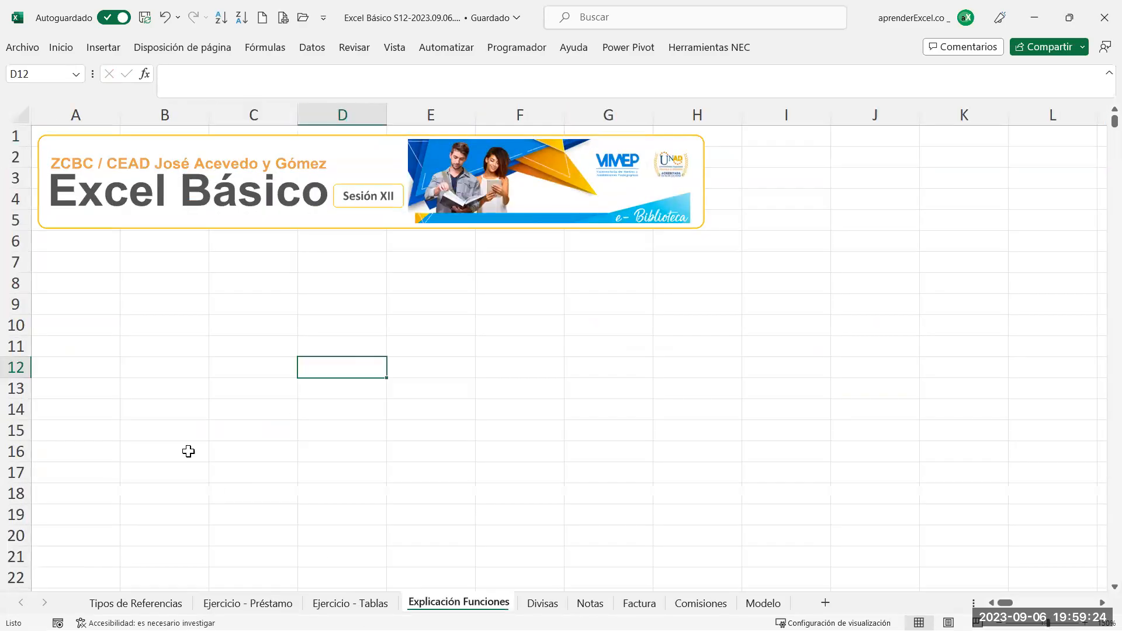
left_click(535, 608)
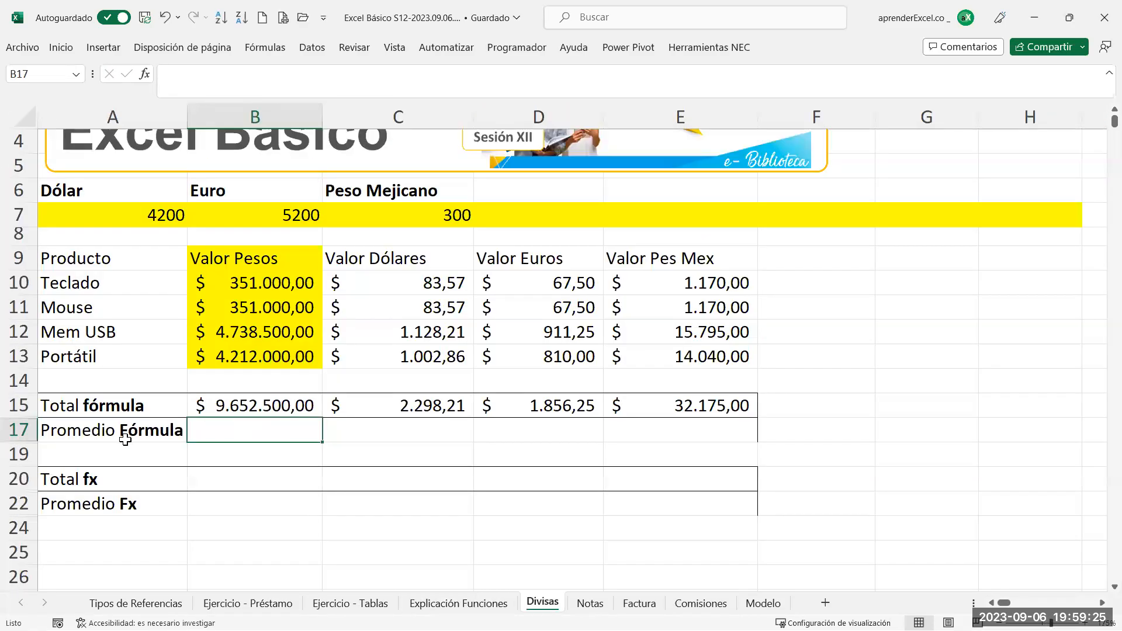
double_click(253, 433)
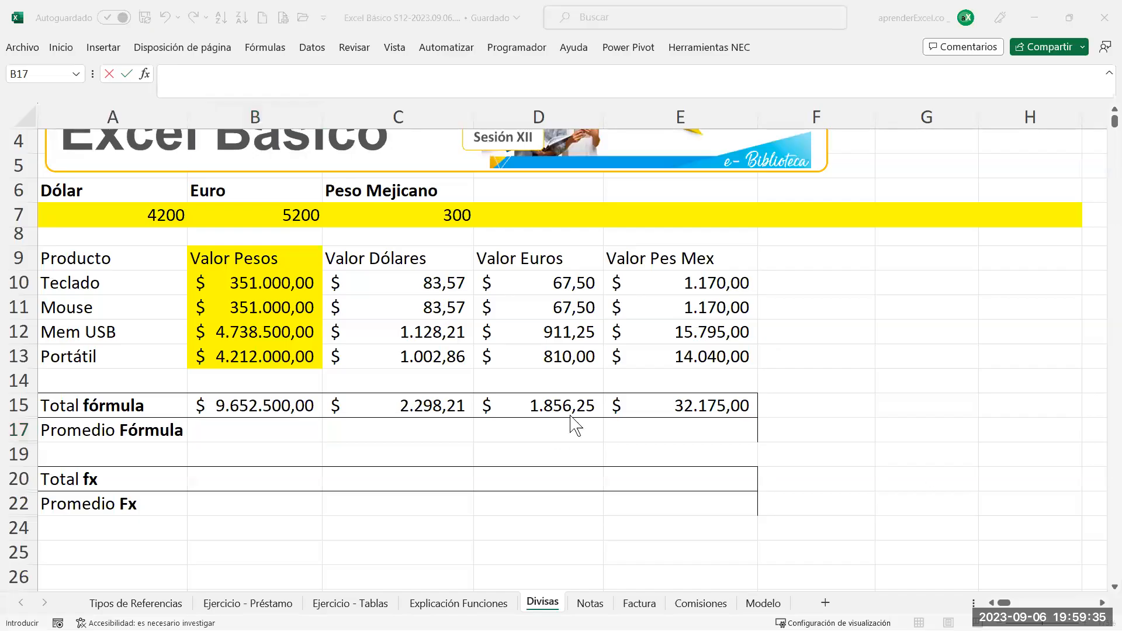
left_click(629, 356)
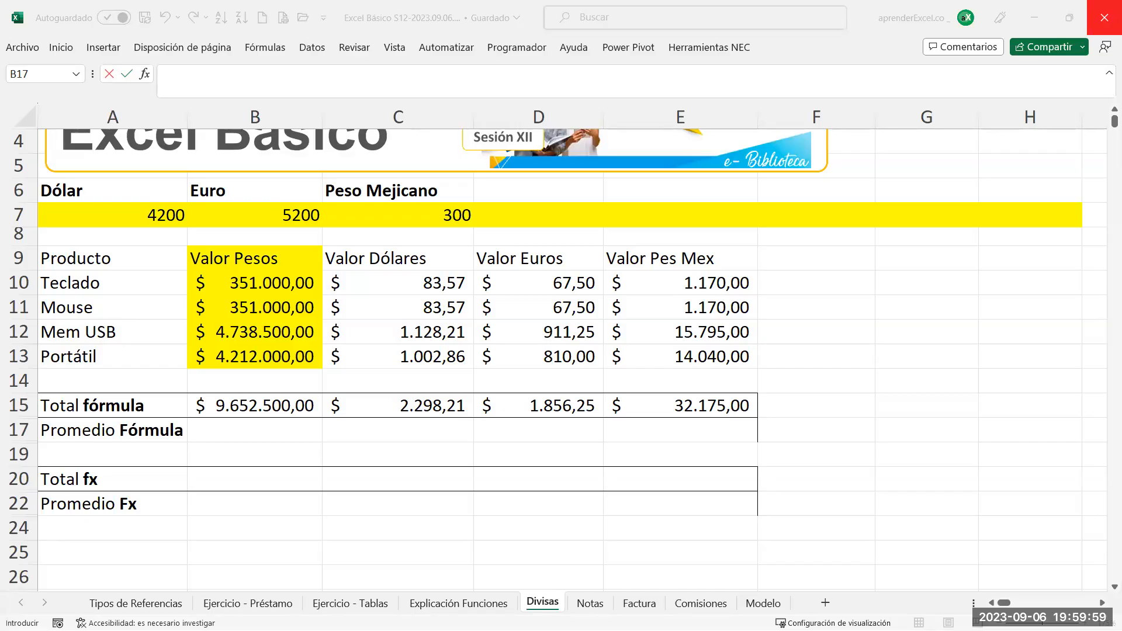
left_click(223, 408)
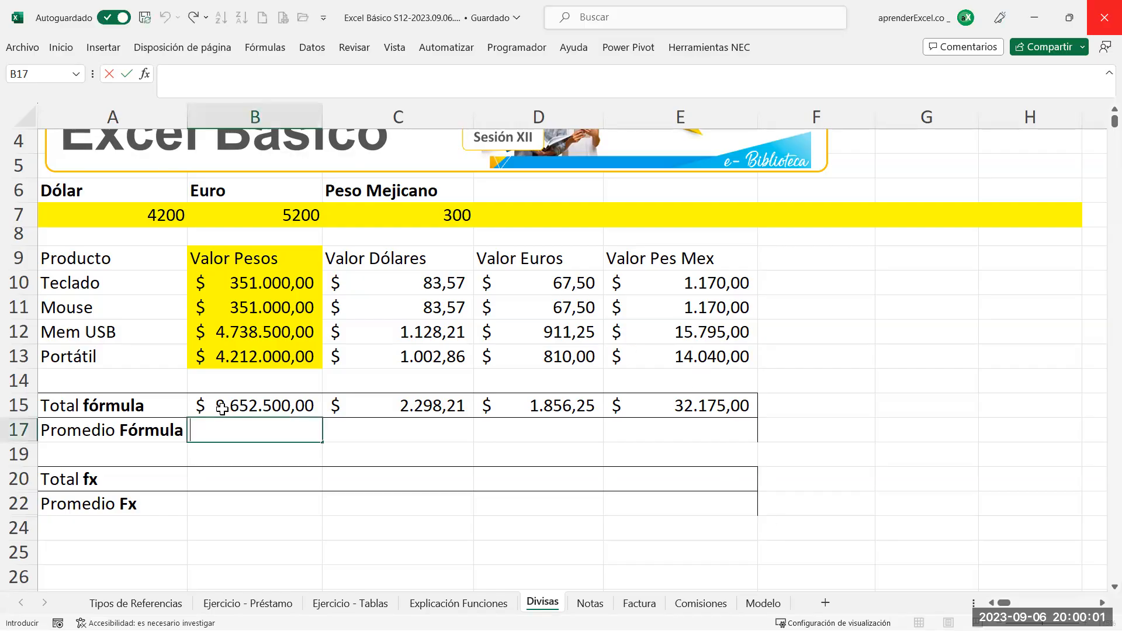
left_click(223, 407)
left_click(227, 430)
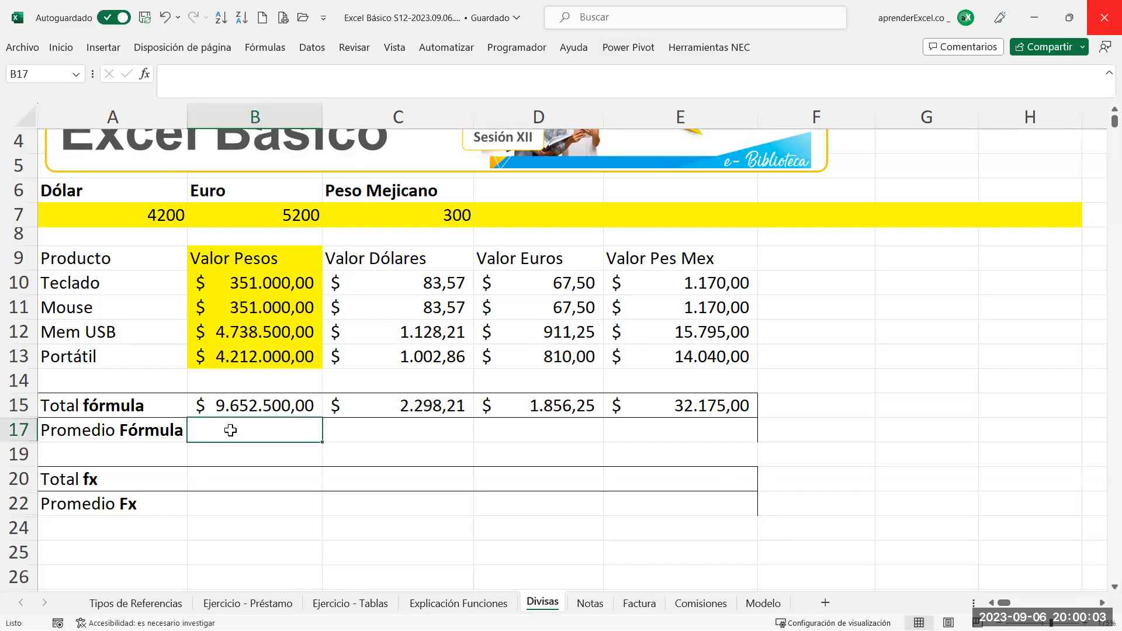
Calculate the Valor Pesos formula average in B17 with =B15/4, and check the four values in B10:B13 that it averages
double_click(231, 430)
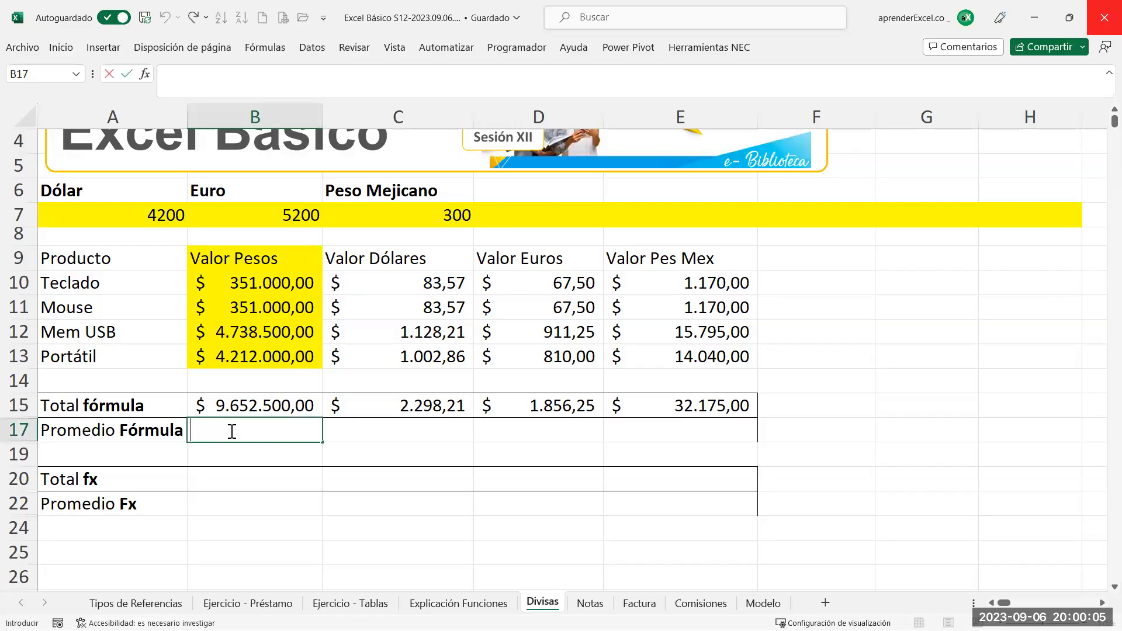
type("=")
left_click(245, 405)
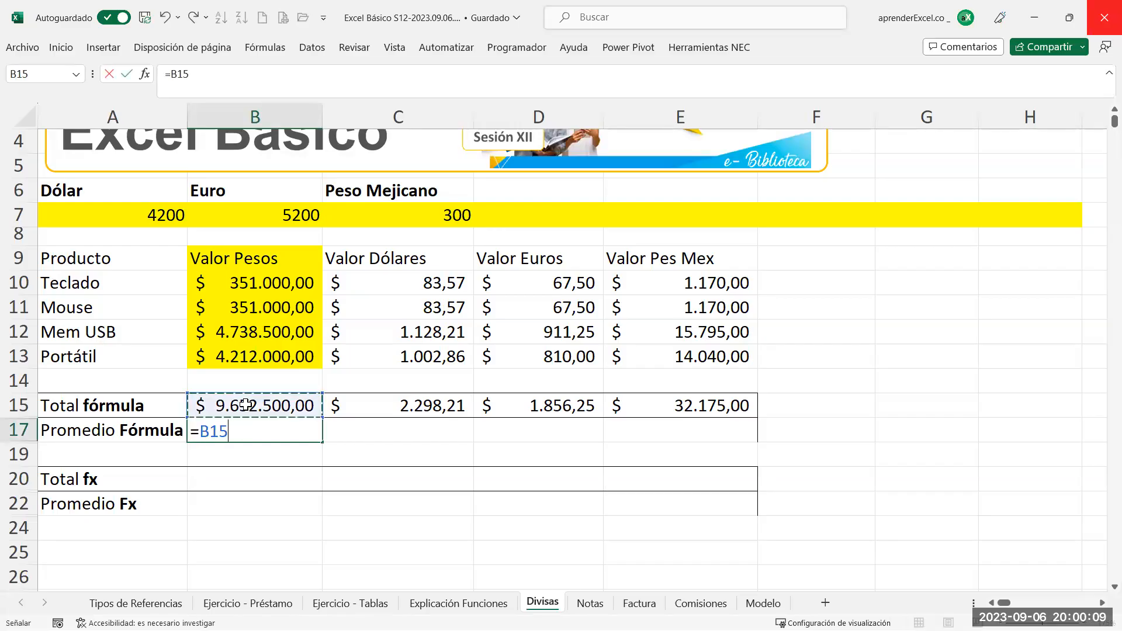
type("/")
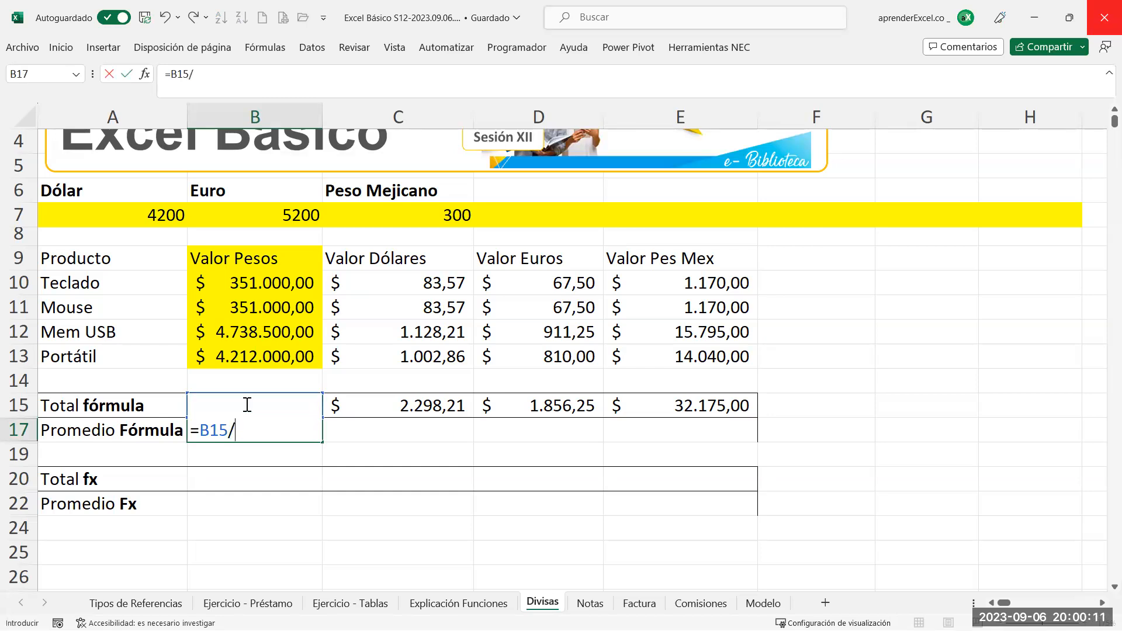
type("4")
key("Return")
left_click_drag(246, 282, 240, 355)
Write the Valor Dólares formula average in C17 as =C10+C11+C12+C13/4, referencing each product's dollar value
left_click(408, 428)
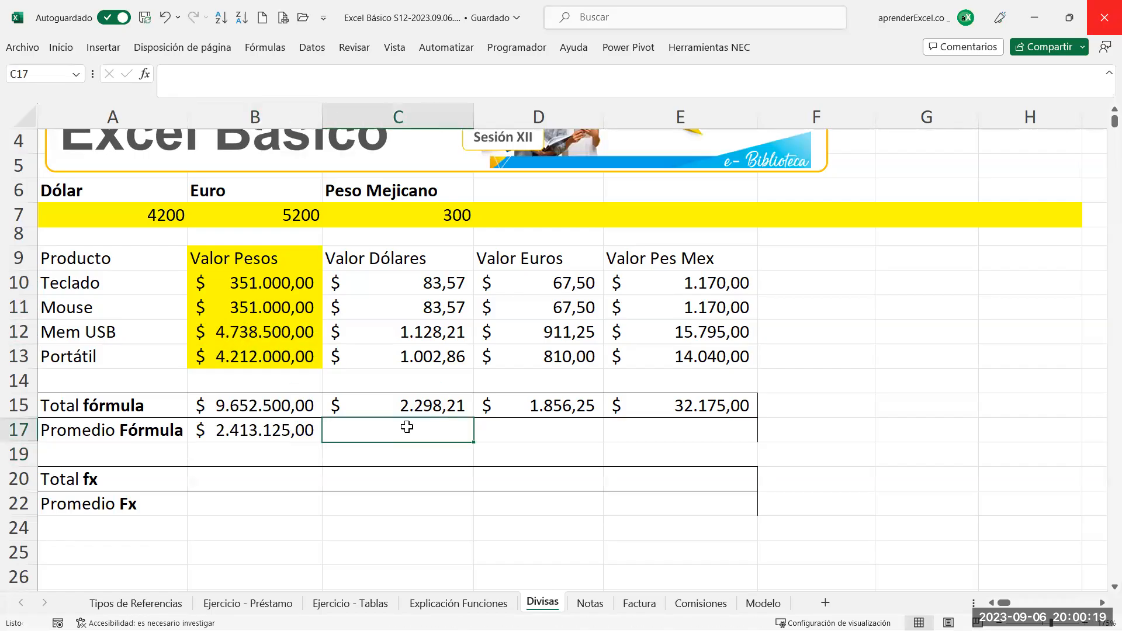
type("=")
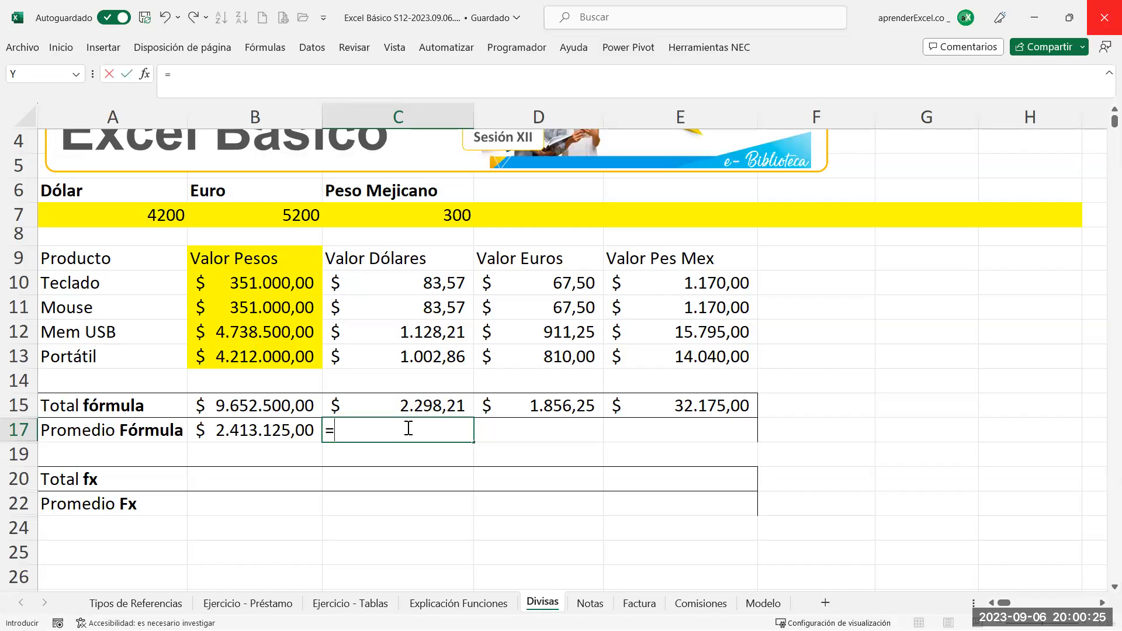
left_click(364, 283)
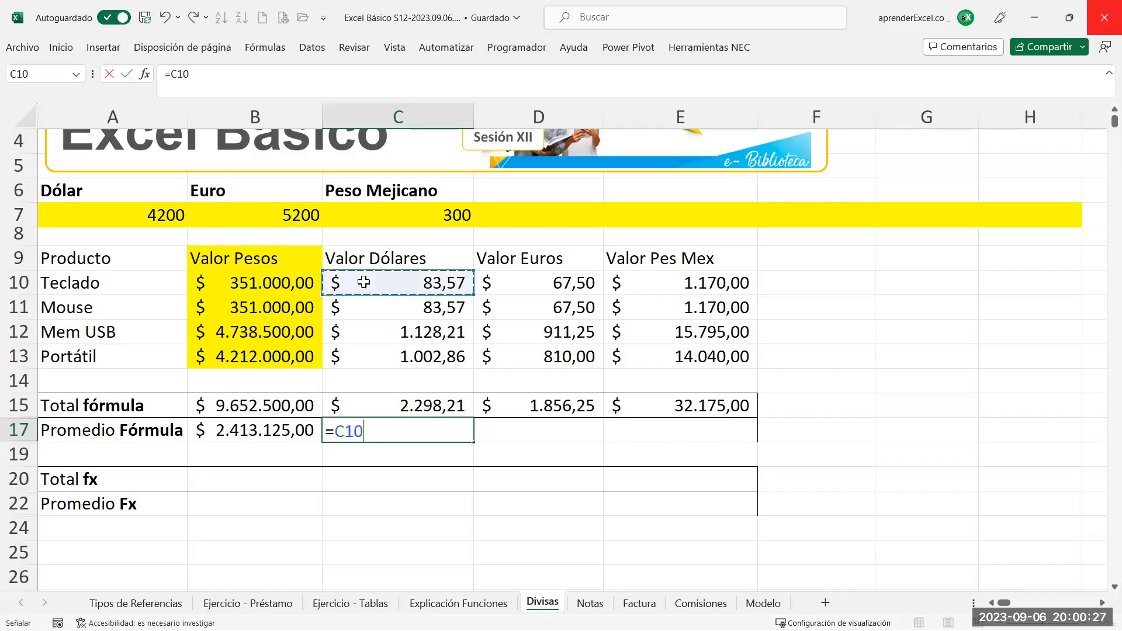
type("+")
left_click(387, 306)
type("+")
left_click(431, 333)
type("+")
left_click(428, 358)
type("/4")
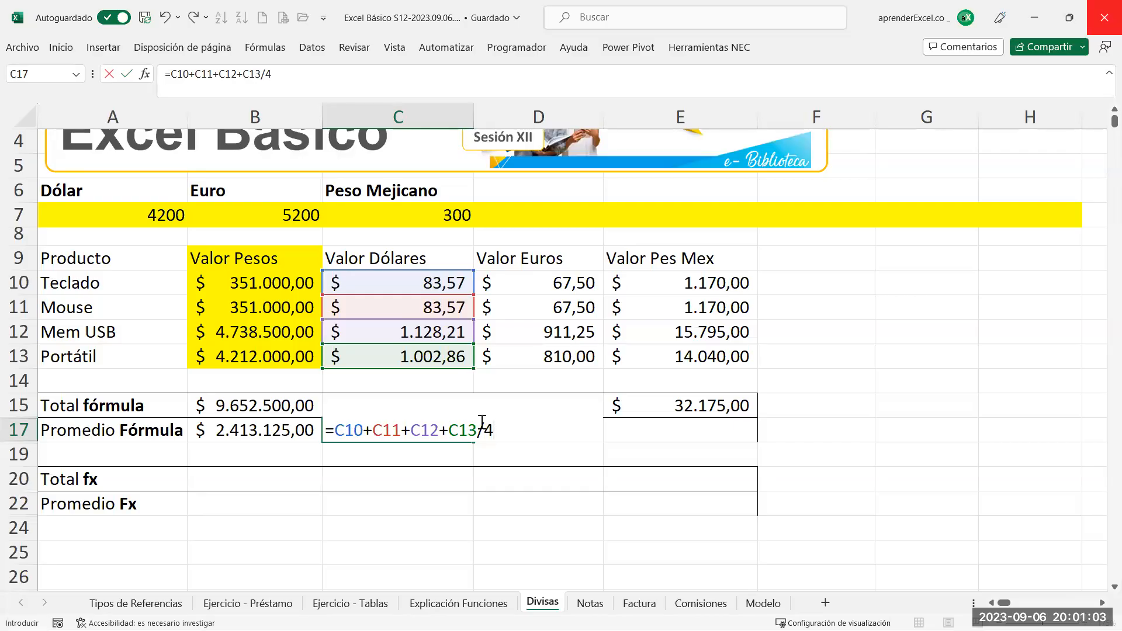
Examine the C13/4 part of the C17 formula and group the sum C10+C11+C12+C13 in parentheses, starting before C10
left_click_drag(448, 432, 500, 429)
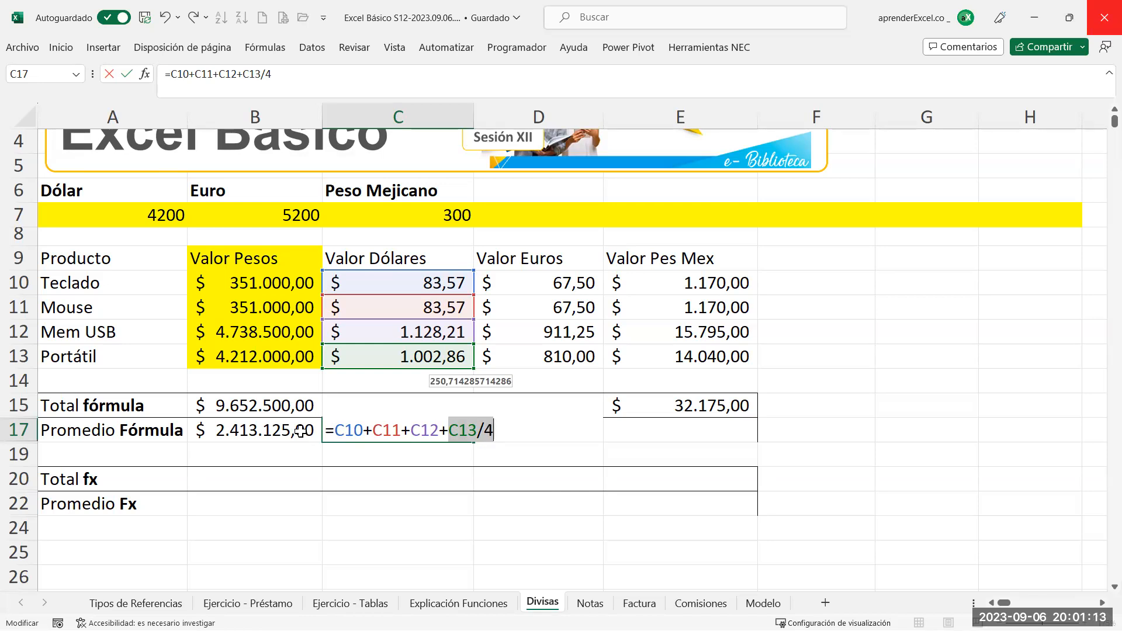
left_click(331, 431)
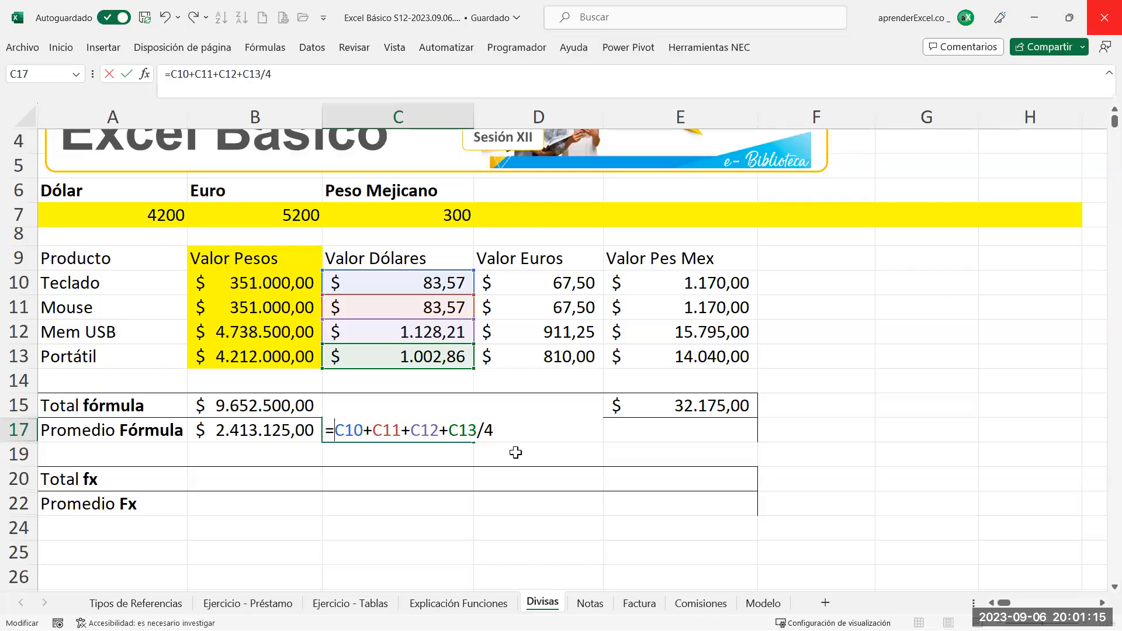
type("(")
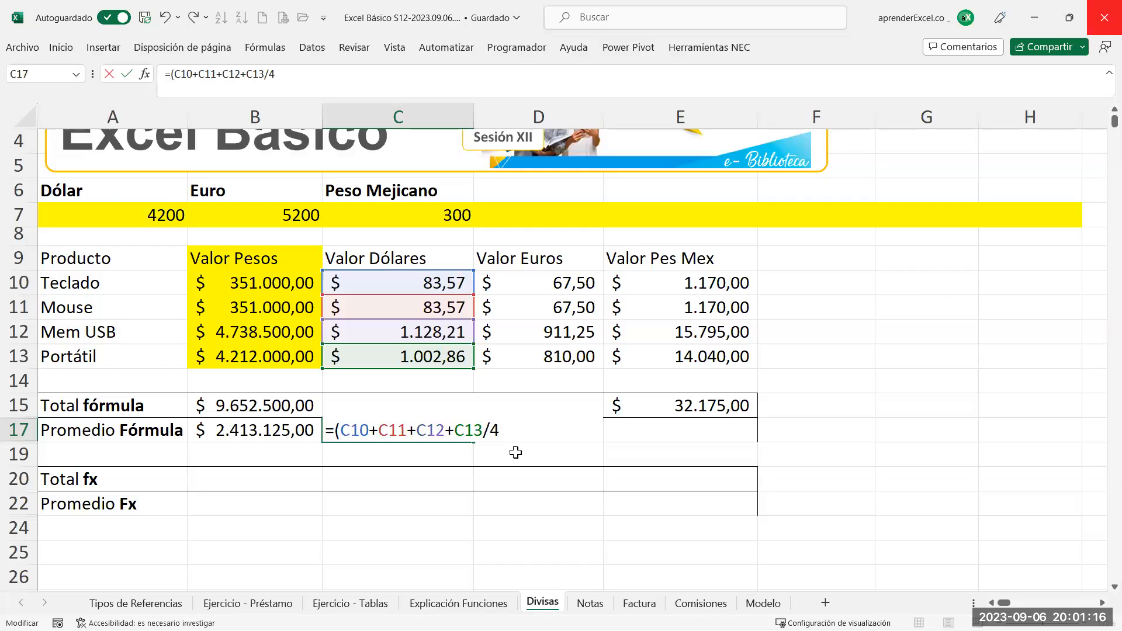
Complete the dollar average formula in C17 as =(C10+C11+C12+C13)/4
left_click(484, 430)
type(")")
left_click_drag(483, 430, 333, 441)
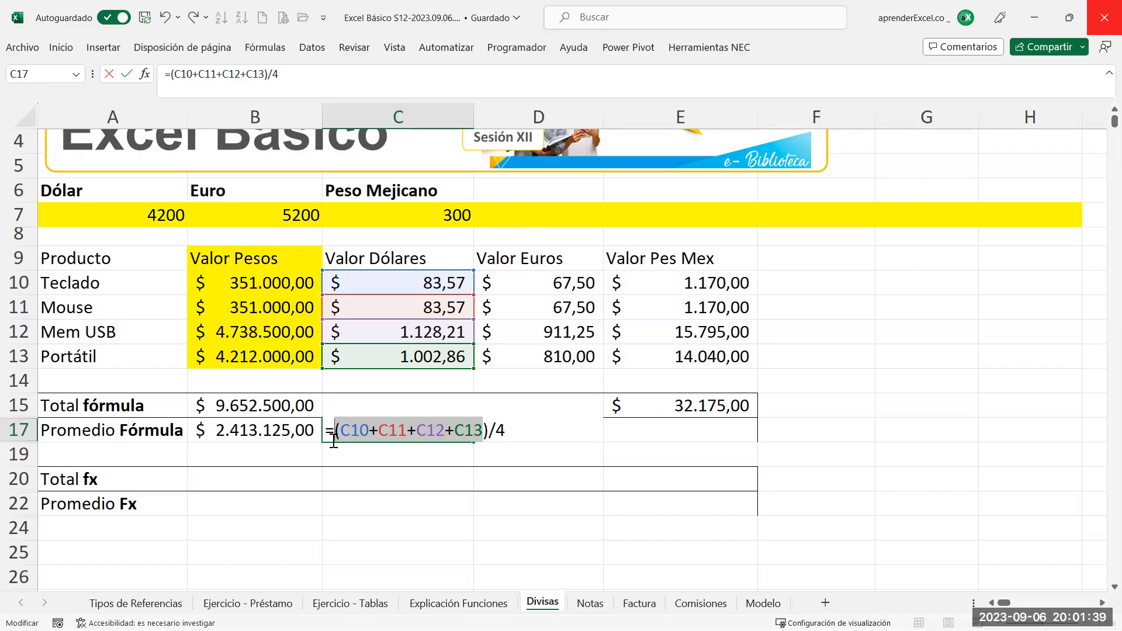
key("Return")
Fill the average formula from C17 across to E17 without formatting
left_click(384, 436)
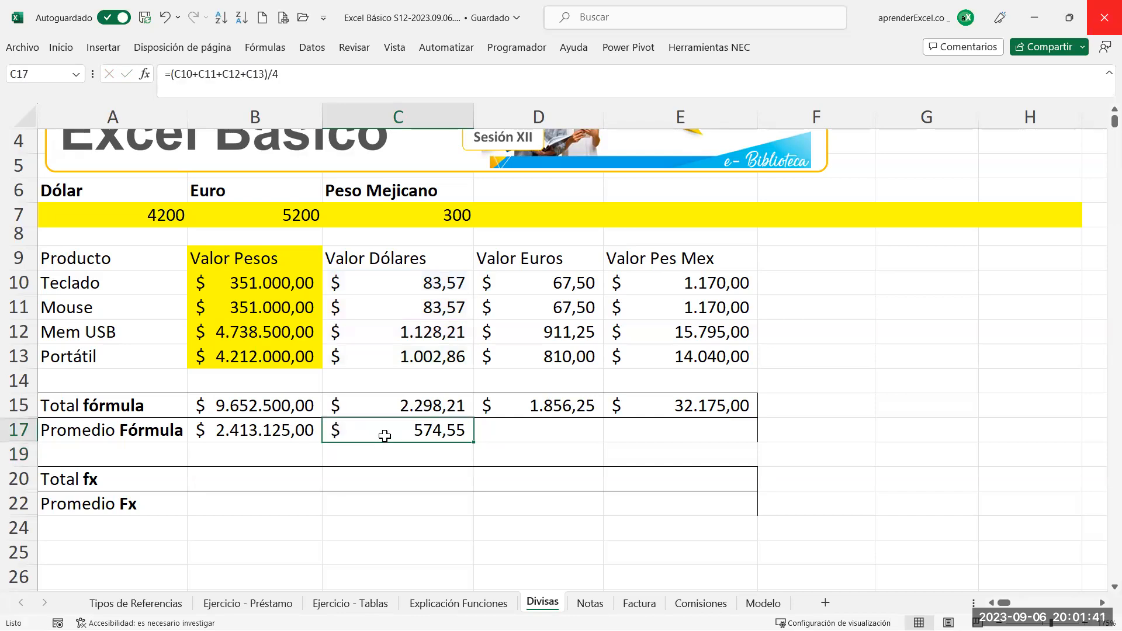
left_click_drag(473, 442, 729, 436)
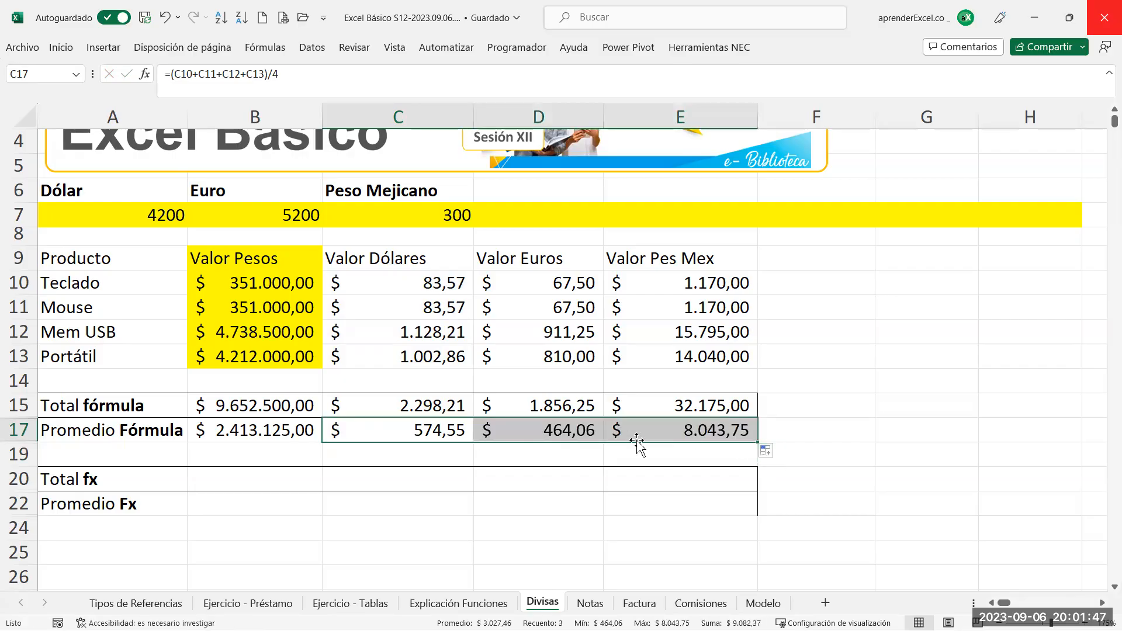
left_click(779, 453)
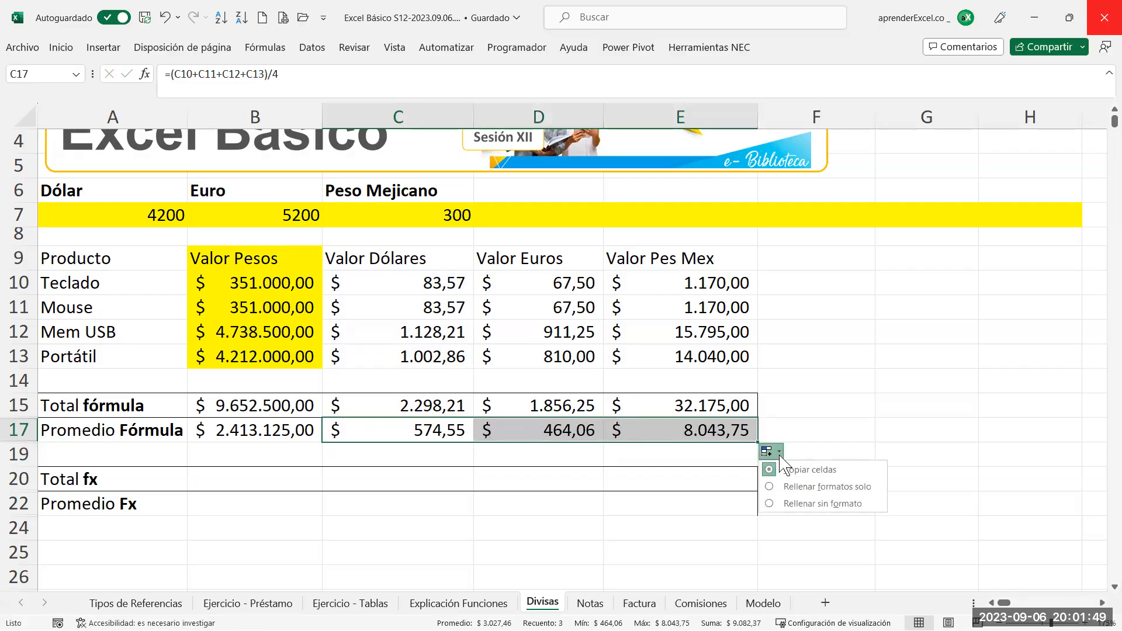
left_click(819, 503)
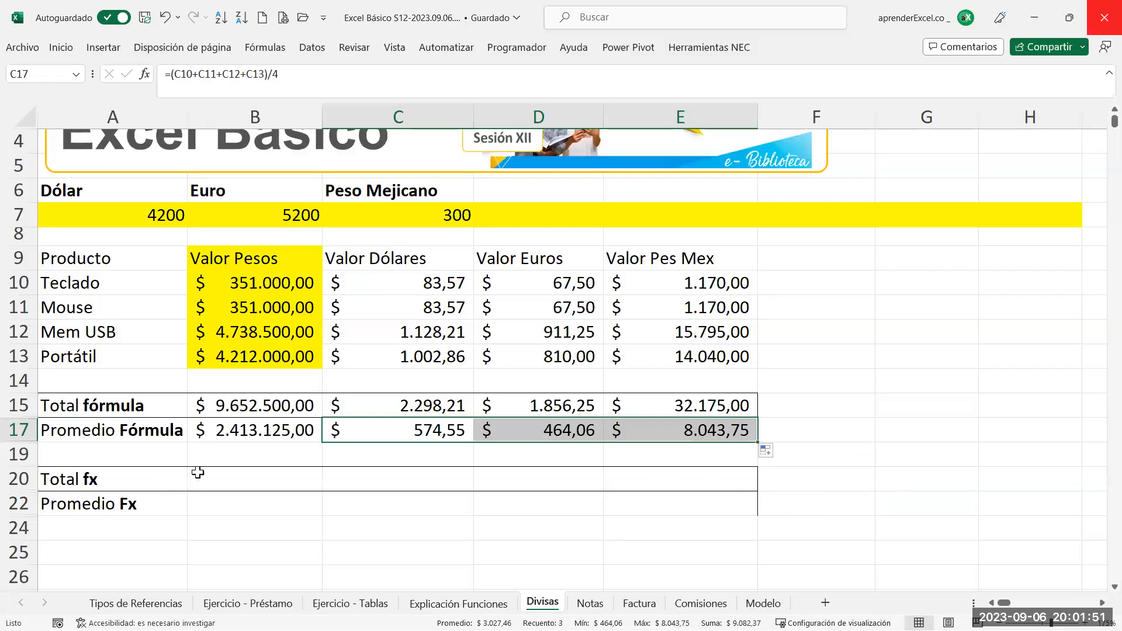
Review the total formula in B15 and the average formulas in B17 and C17
left_click(240, 403)
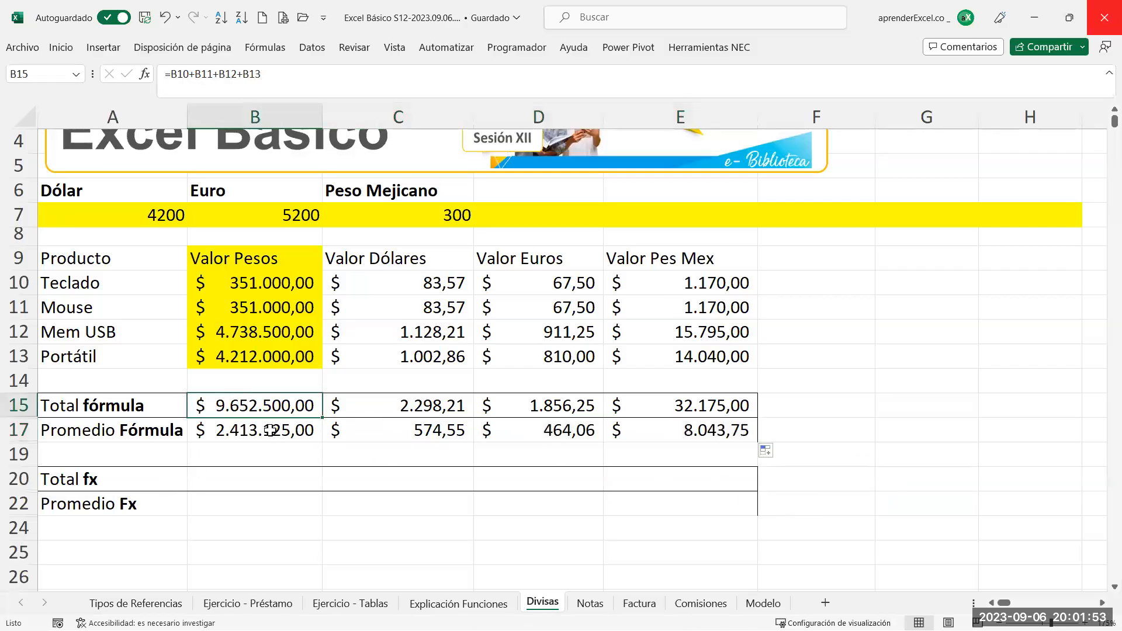
double_click(262, 404)
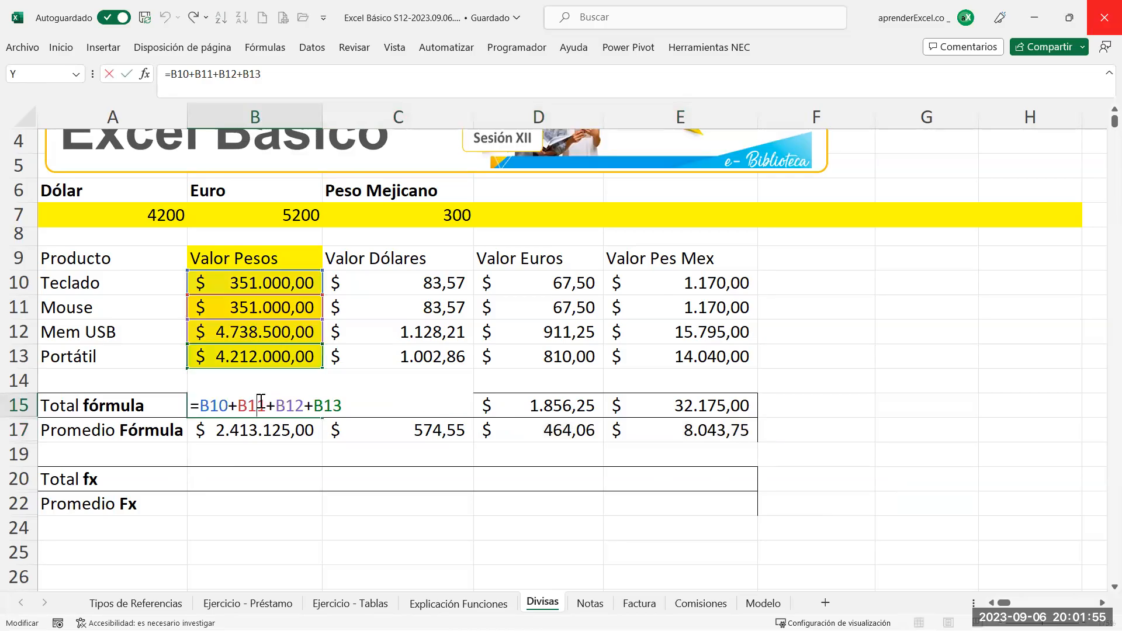
key("Escape")
double_click(263, 430)
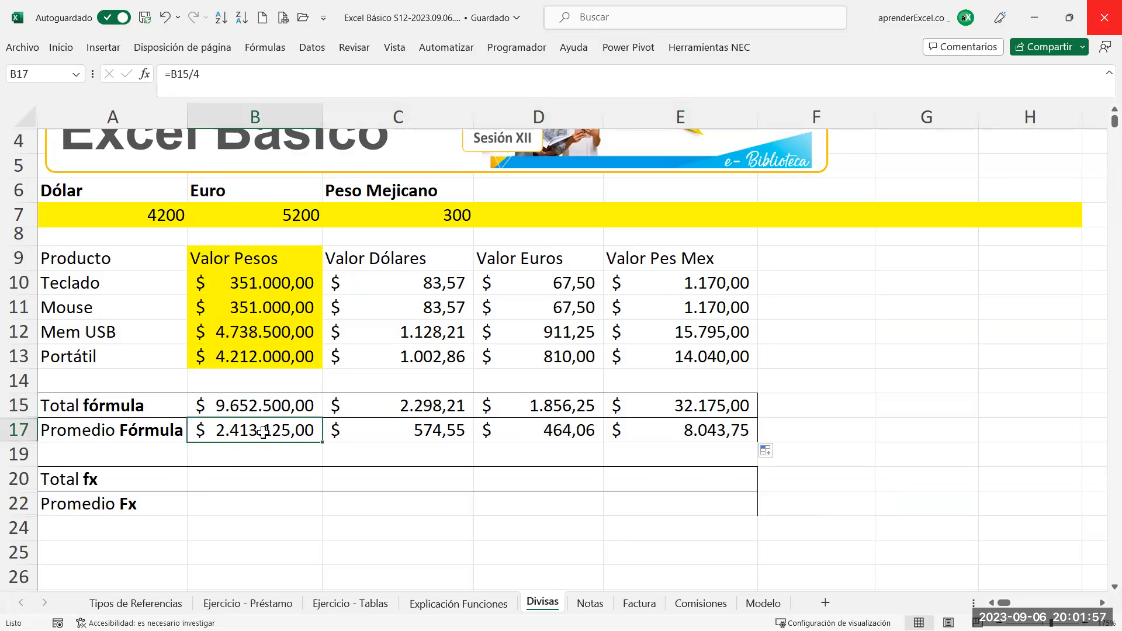
key("Escape")
left_click(382, 435)
double_click(382, 436)
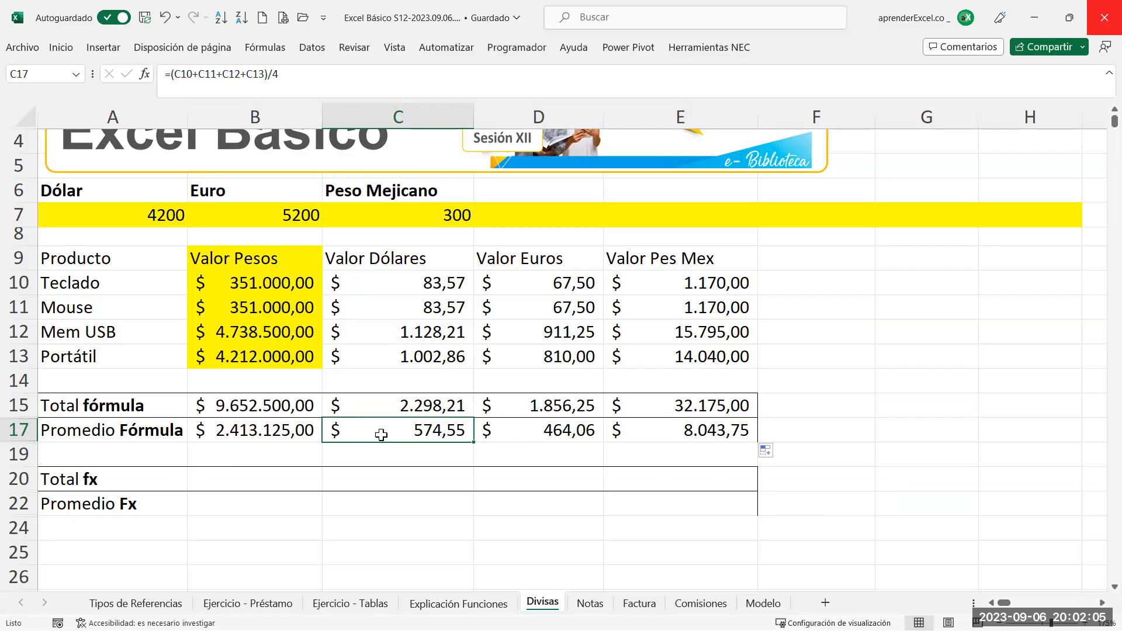
Compare the Total fórmula entries for pesos in B15 and dollars in C15
left_click(390, 404)
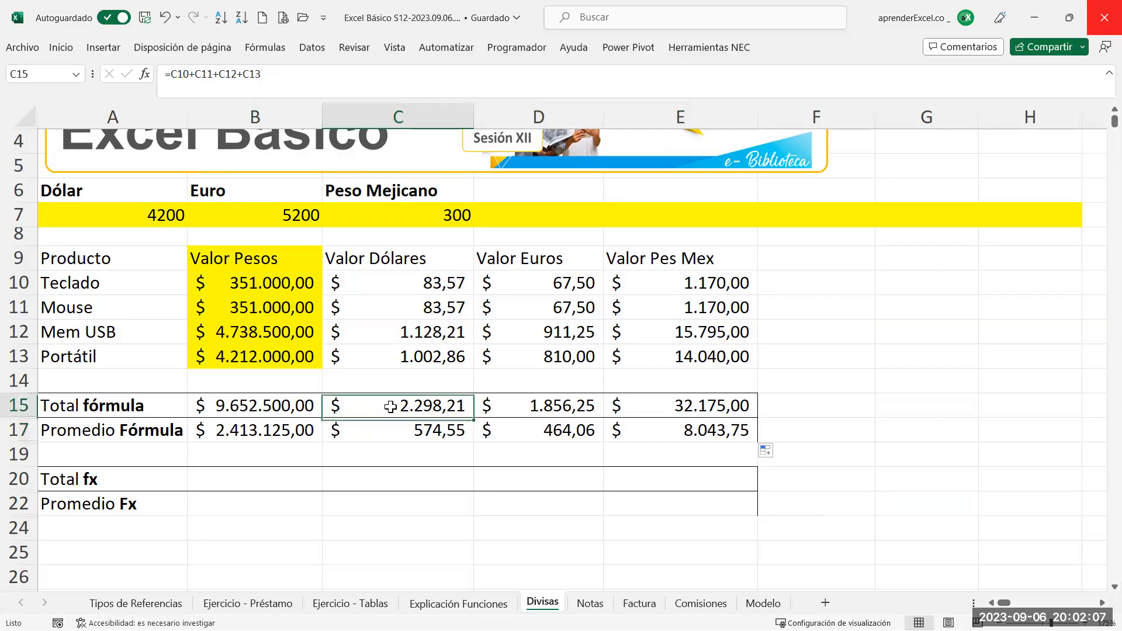
double_click(264, 401)
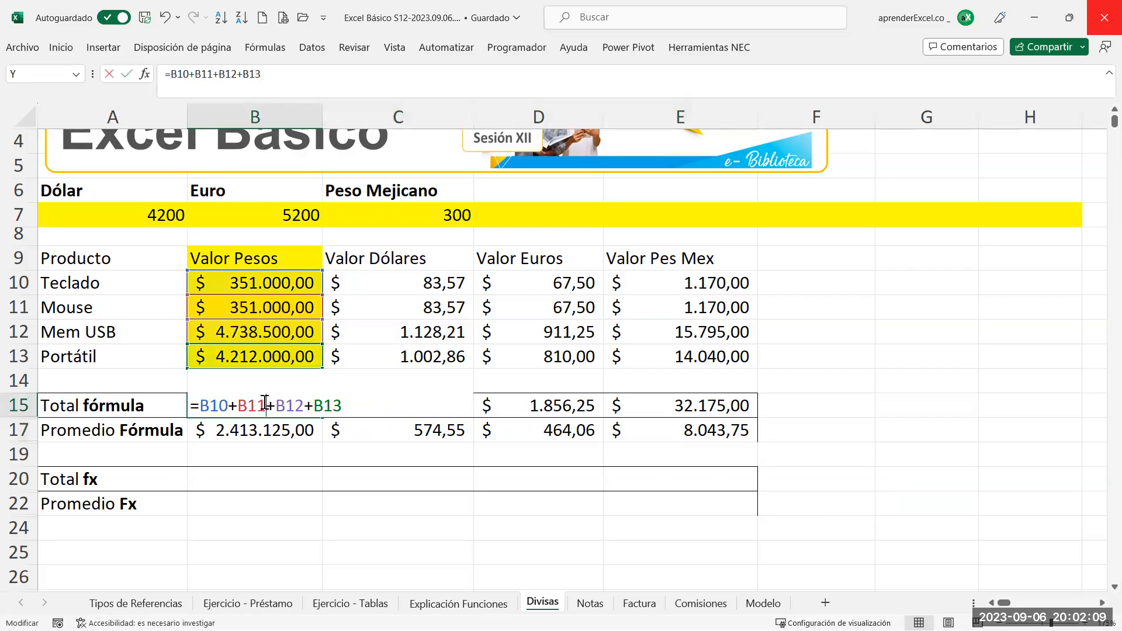
key("Escape")
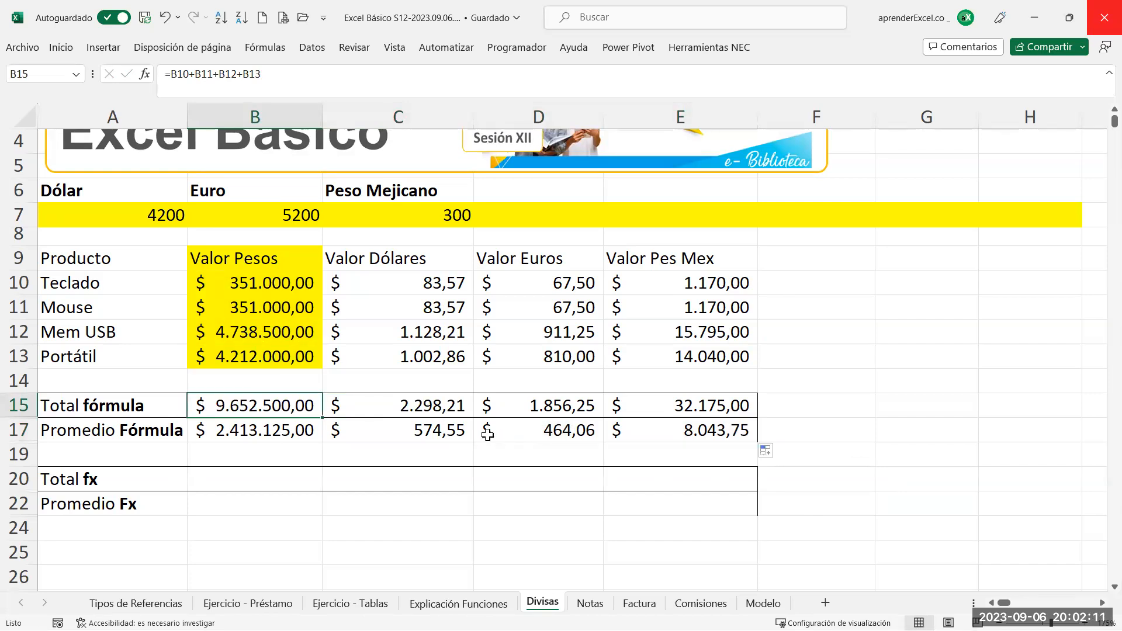
left_click(450, 406)
double_click(452, 405)
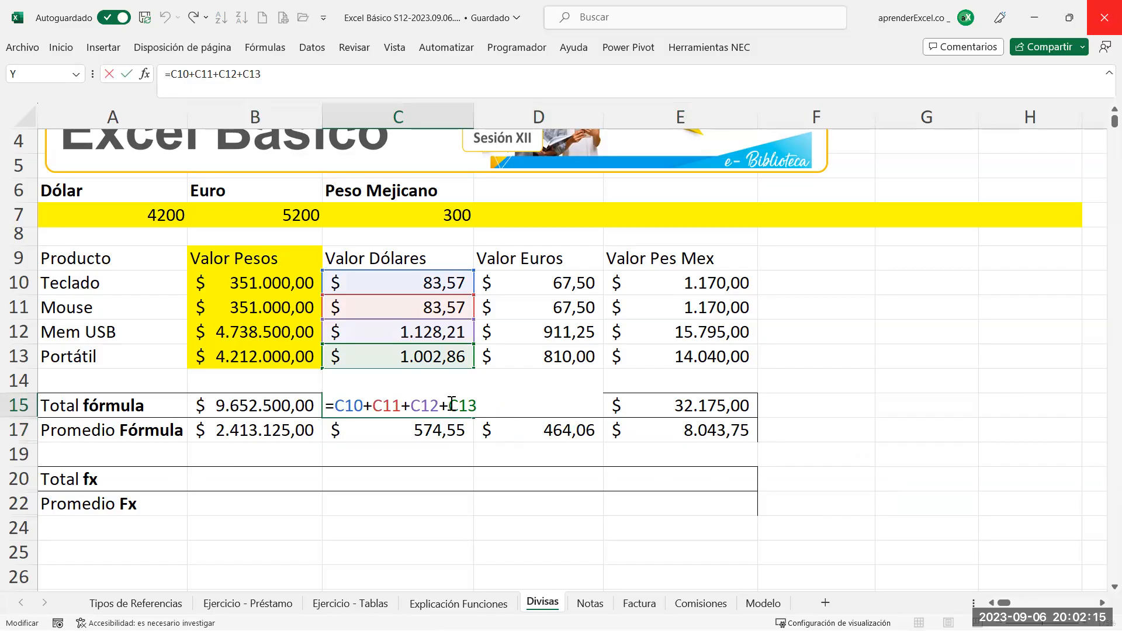
key("Escape")
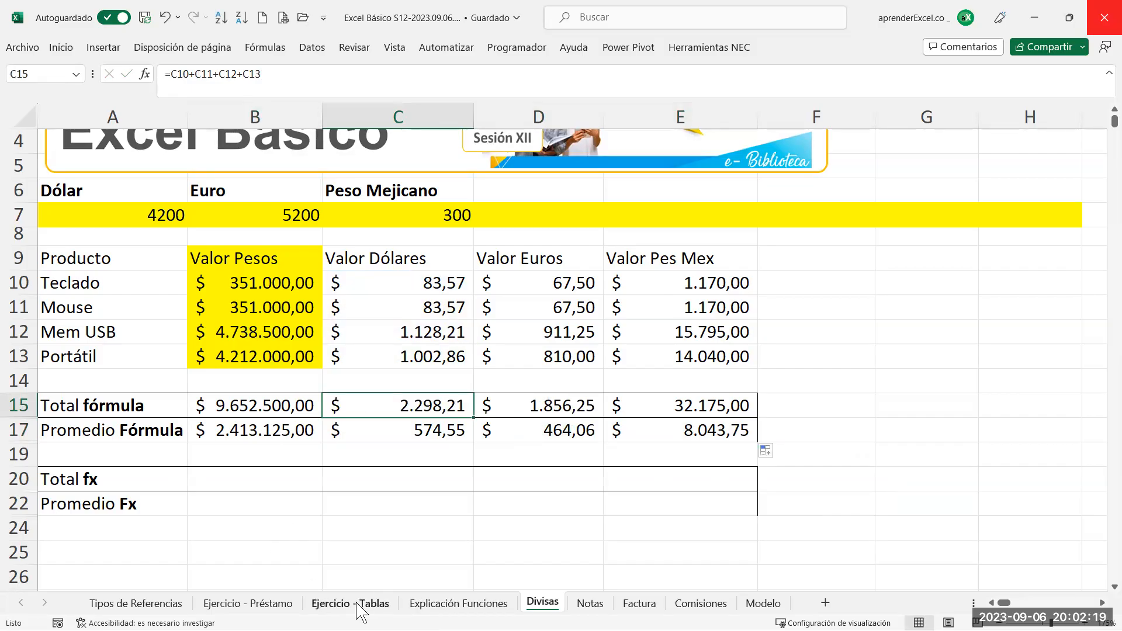
Examine the mixed and absolute references in the C11 interest formula on the Ejercicio - Préstamo sheet
left_click(266, 604)
left_click(225, 311)
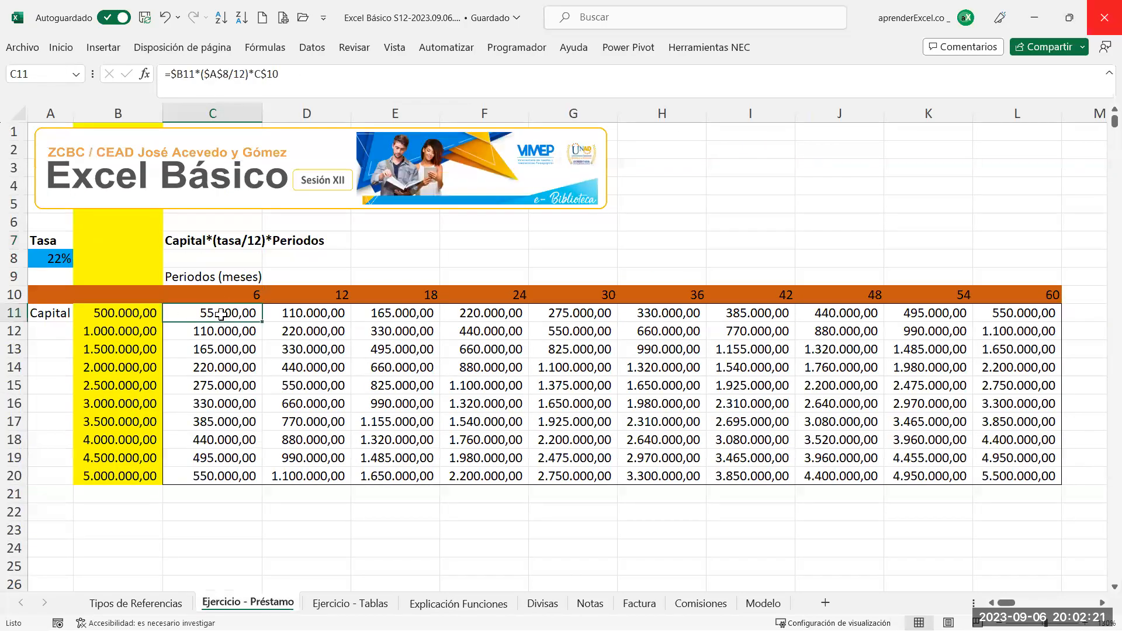
double_click(226, 313)
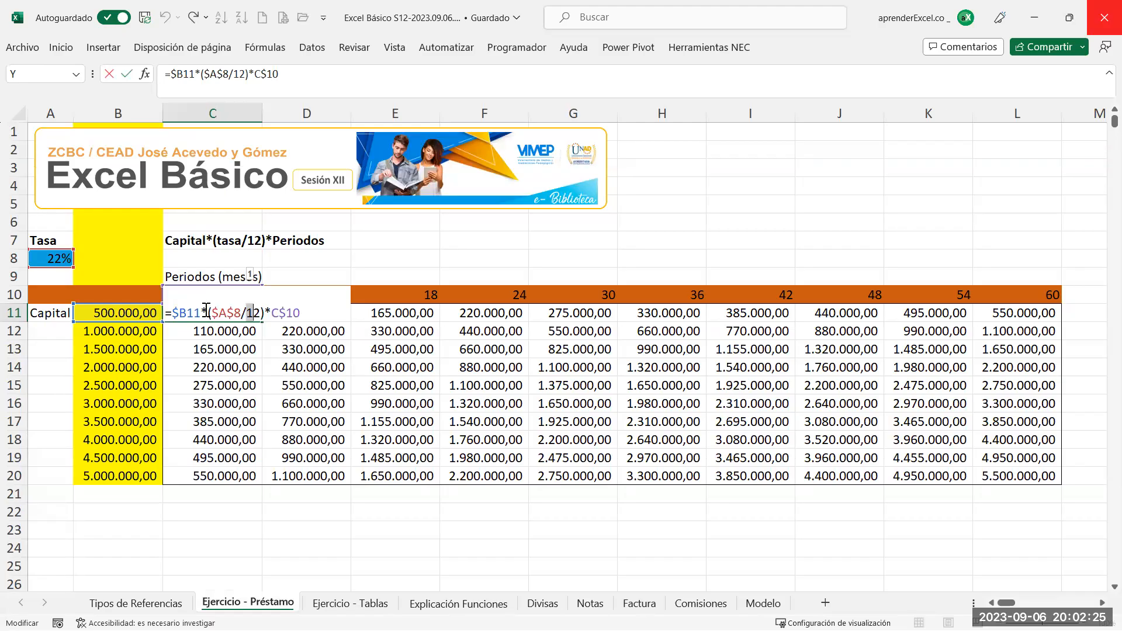
left_click(205, 312)
key("ctrl+Return")
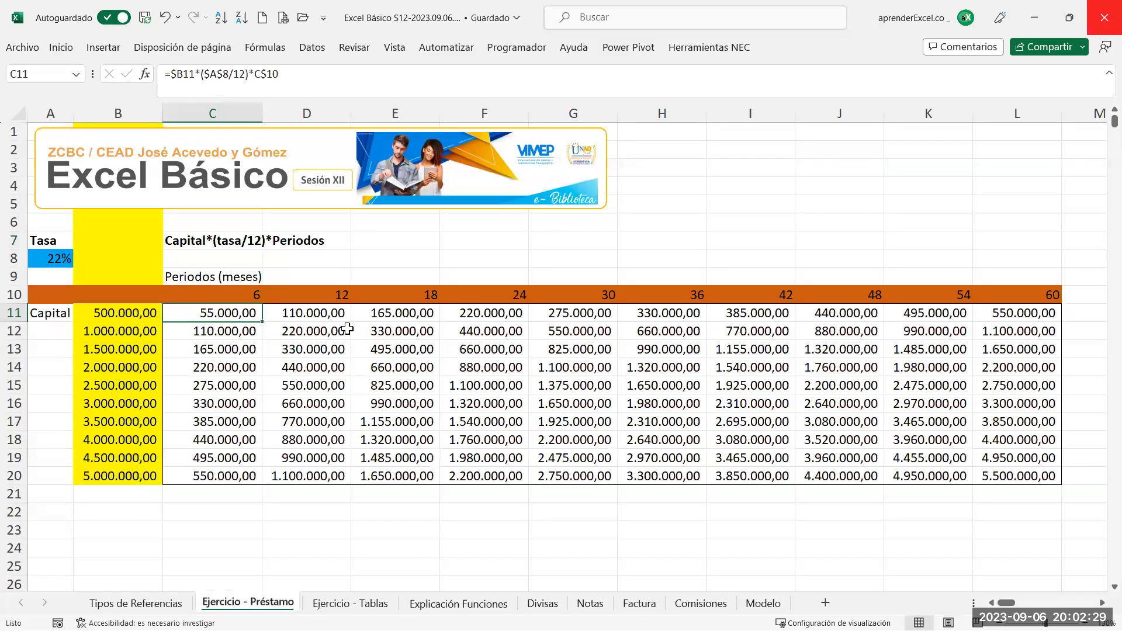
Return to the Divisas sheet and review the cell references in the B15 total formula
left_click(438, 605)
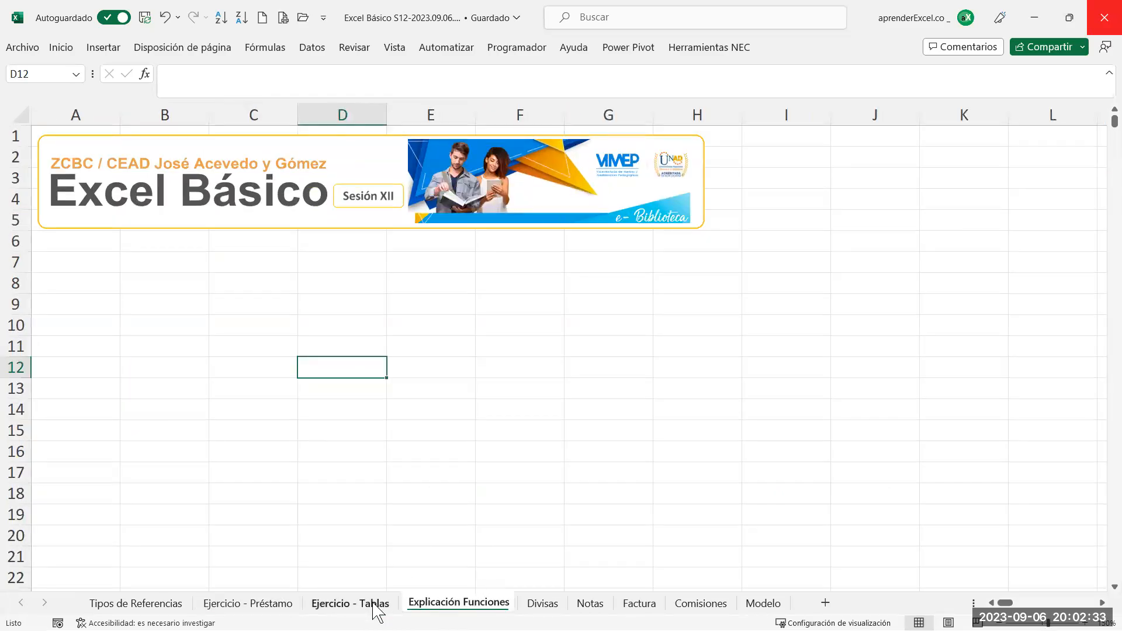
left_click(528, 602)
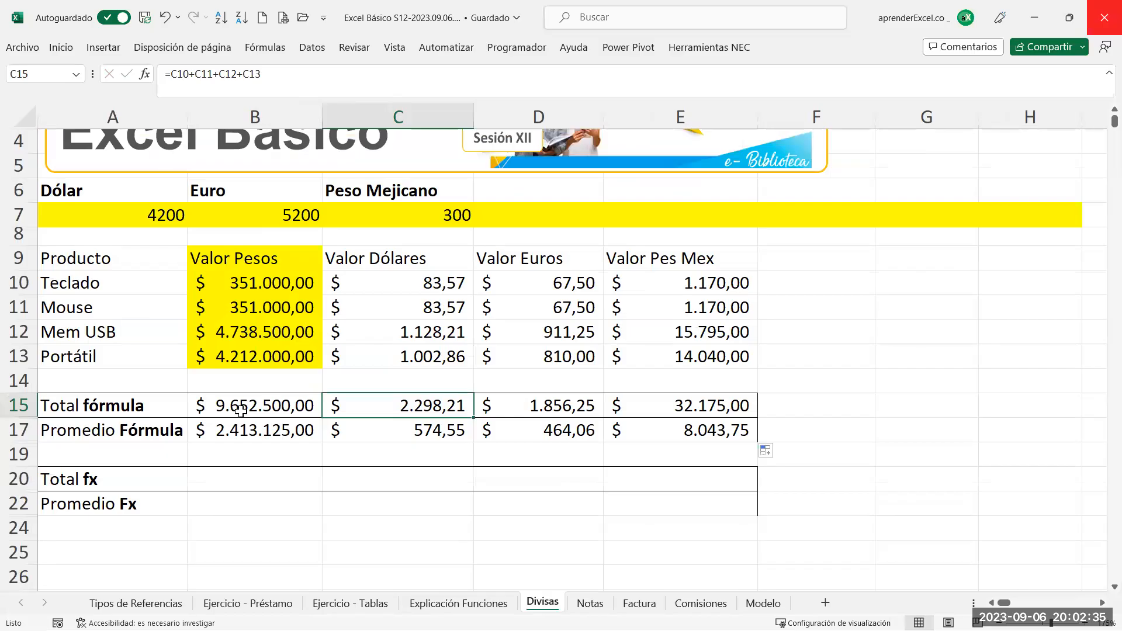
double_click(240, 412)
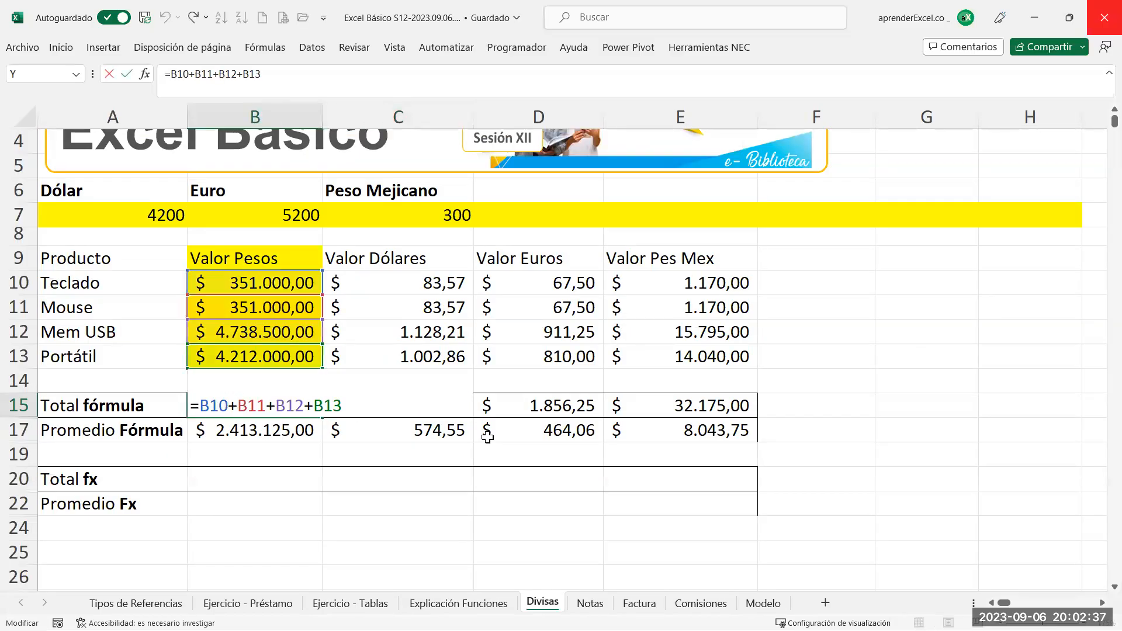
key("Escape")
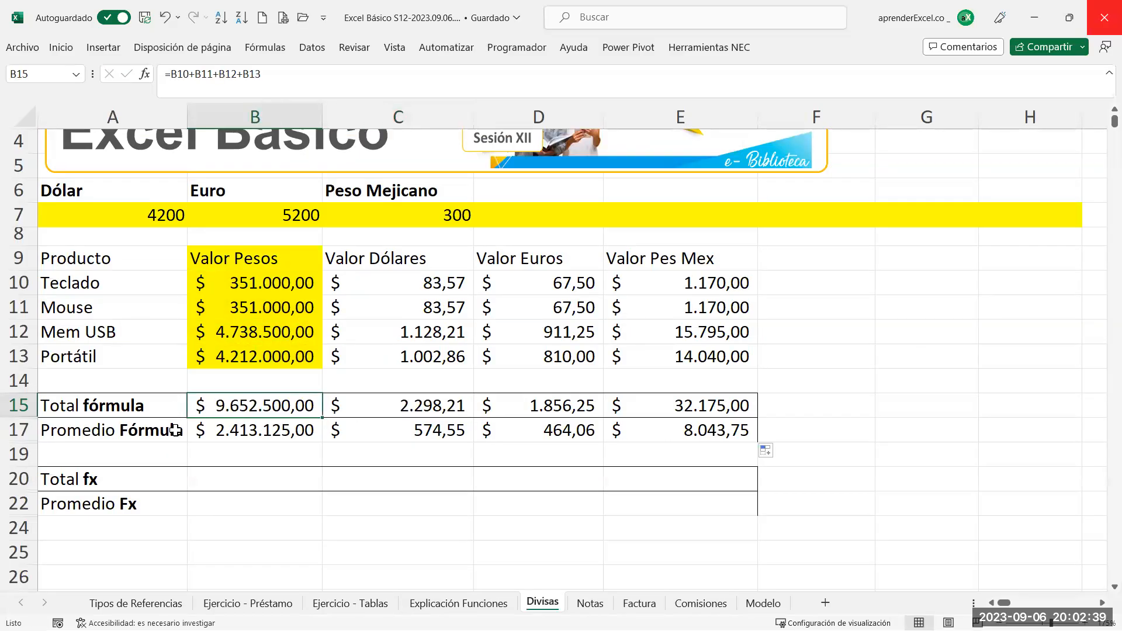
Select the Total fx cell B20, keep the ribbon permanently expanded and show the function library
left_click(231, 474)
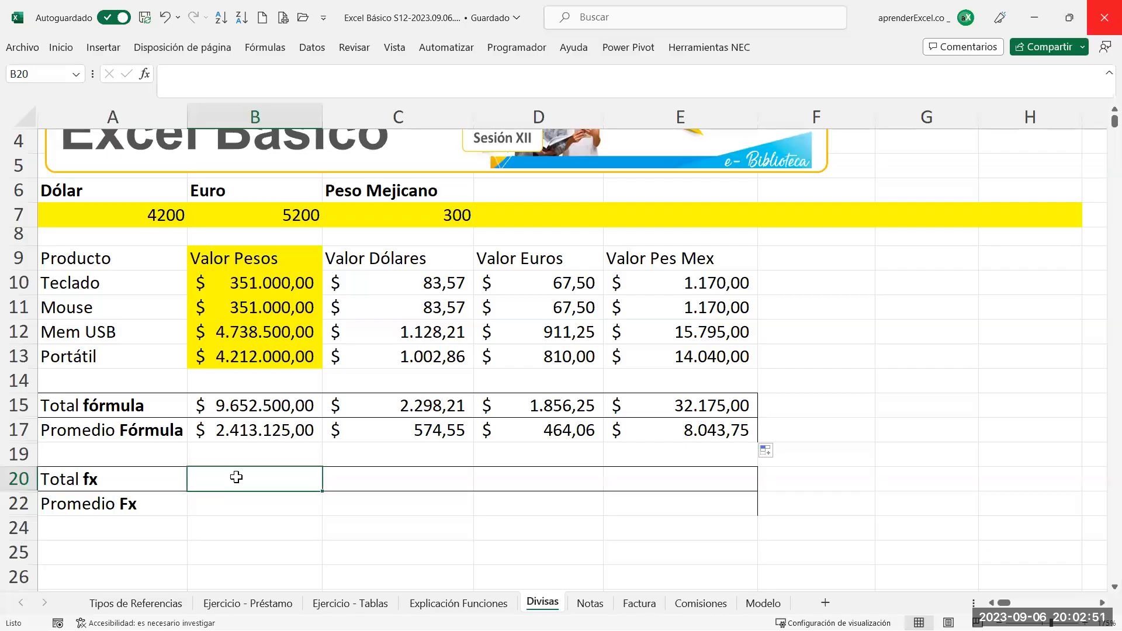
left_click(61, 47)
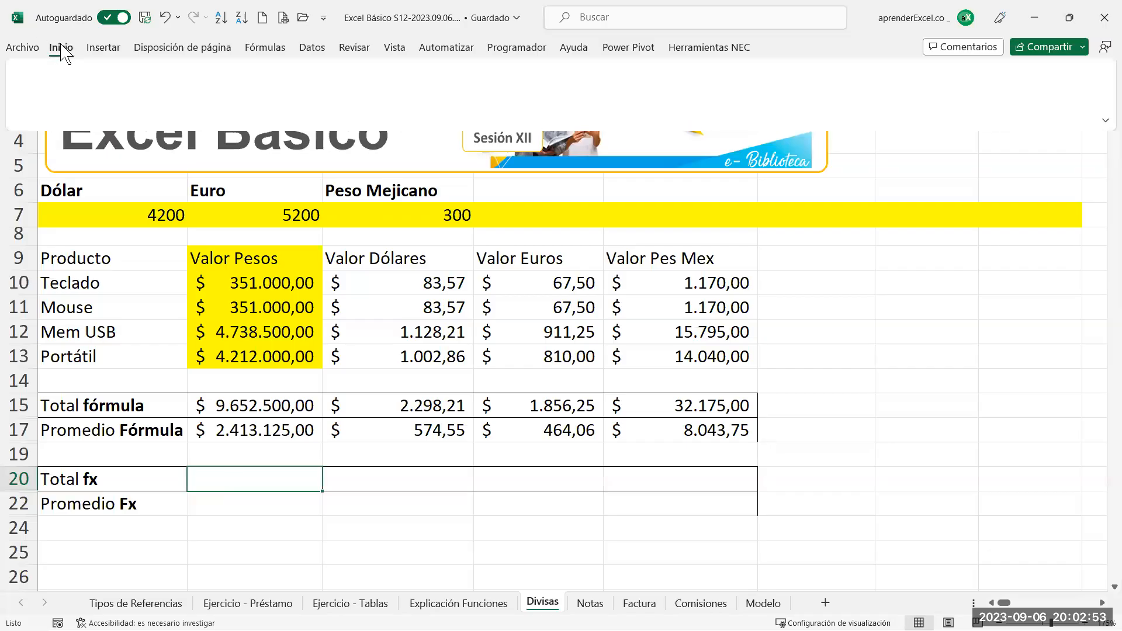
double_click(61, 47)
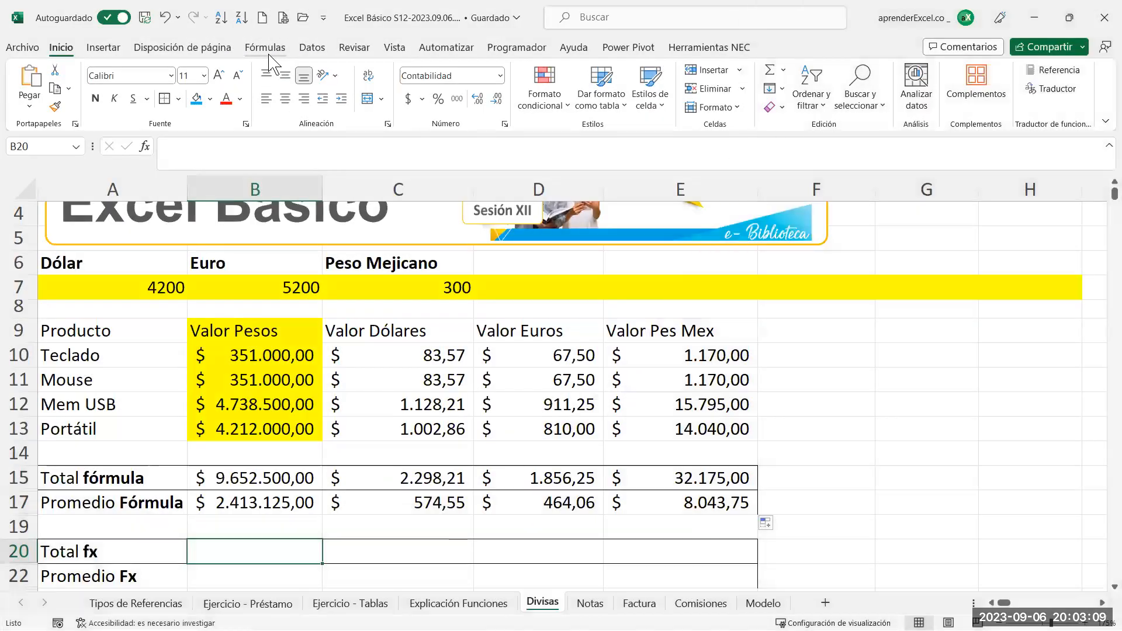
left_click(269, 54)
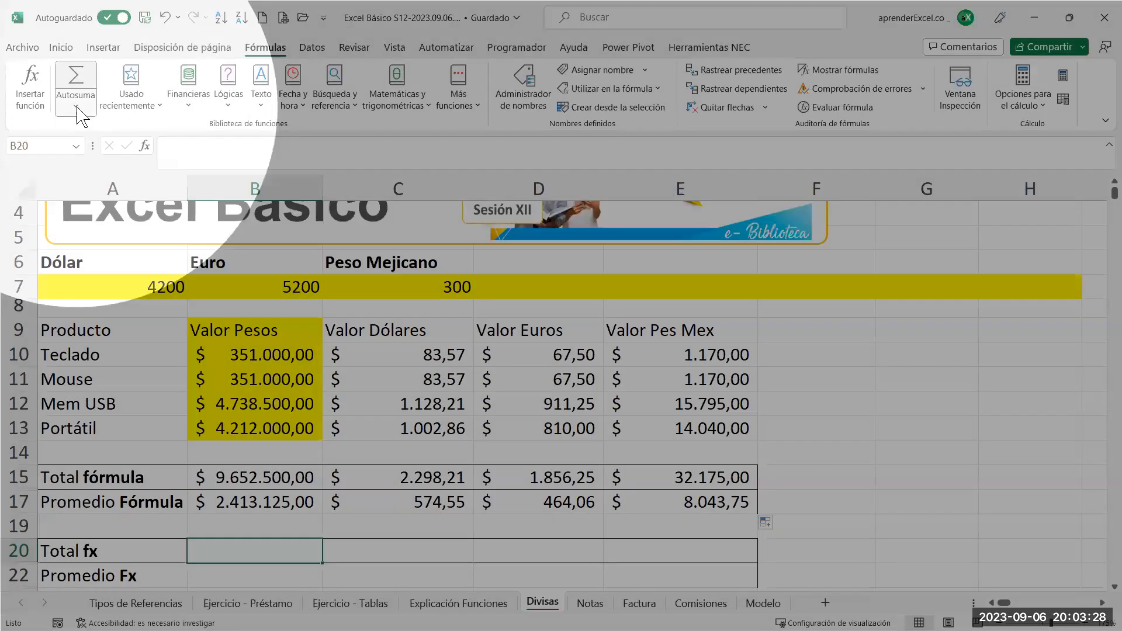
left_click(77, 111)
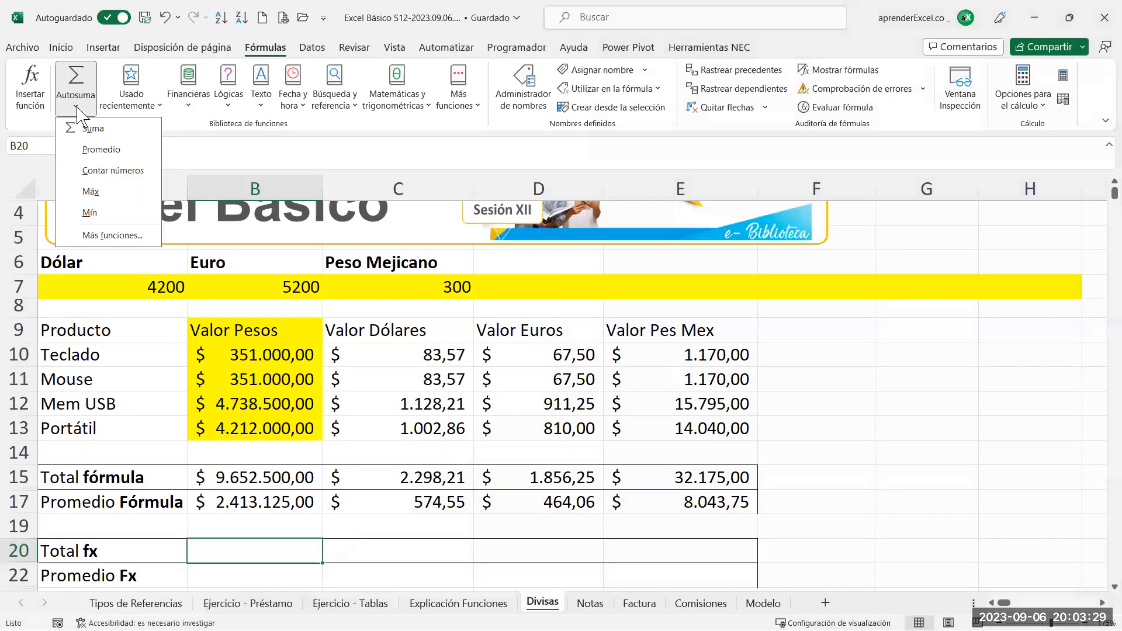
left_click(77, 112)
left_click(77, 111)
left_click(104, 108)
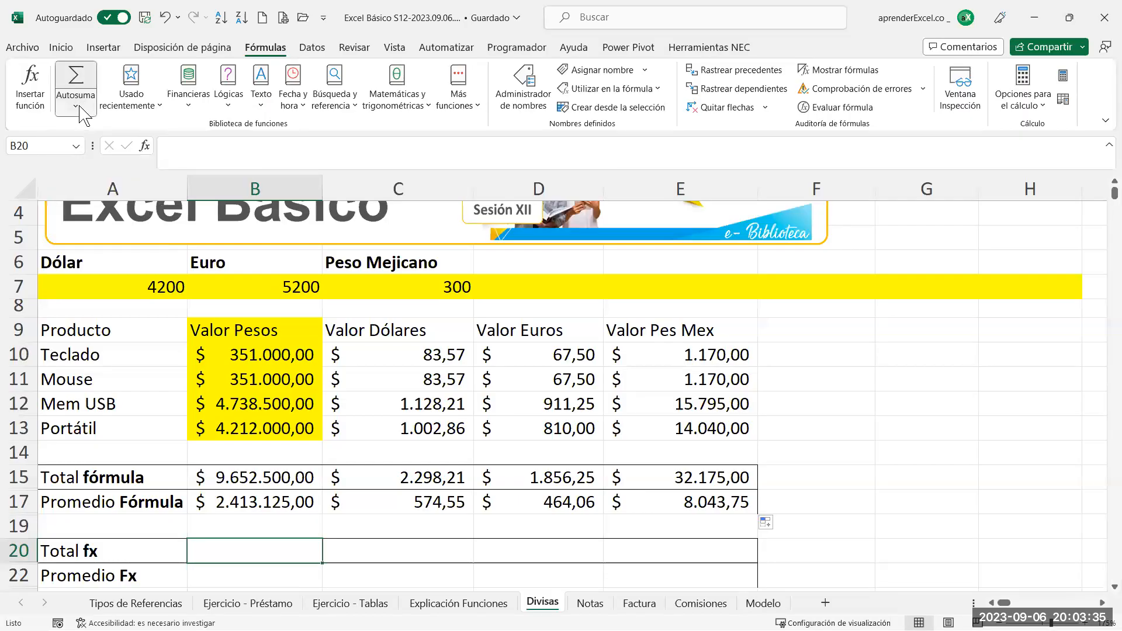
left_click(80, 110)
Total the Valor Pesos amounts in B20 with the AutoSum function SUMA over B10:B13
left_click(250, 552)
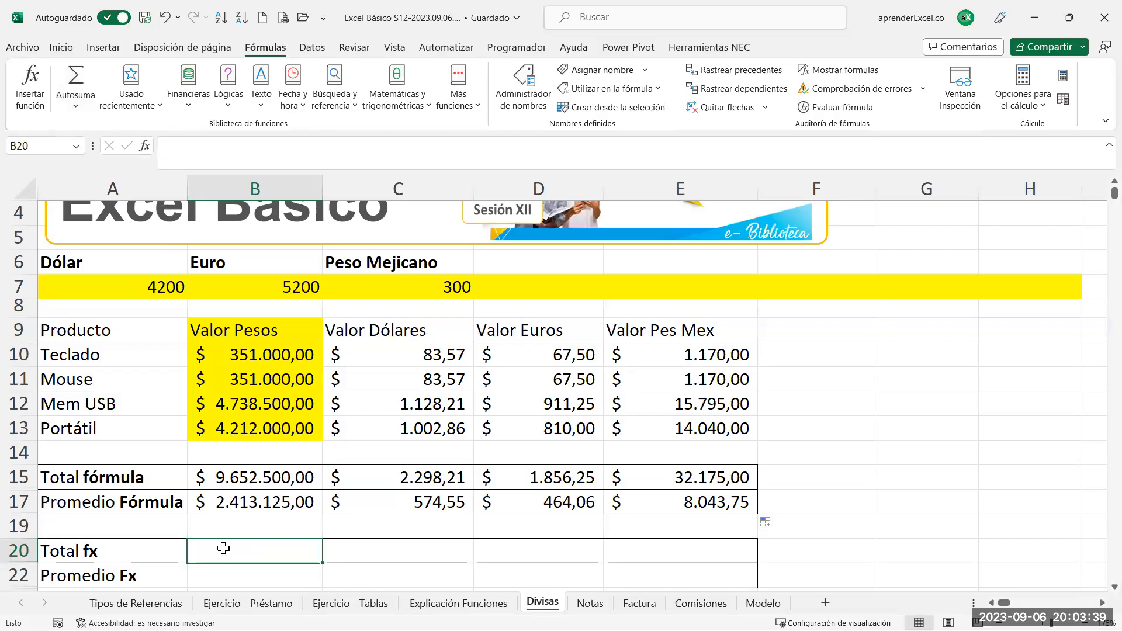
left_click(75, 108)
left_click(95, 129)
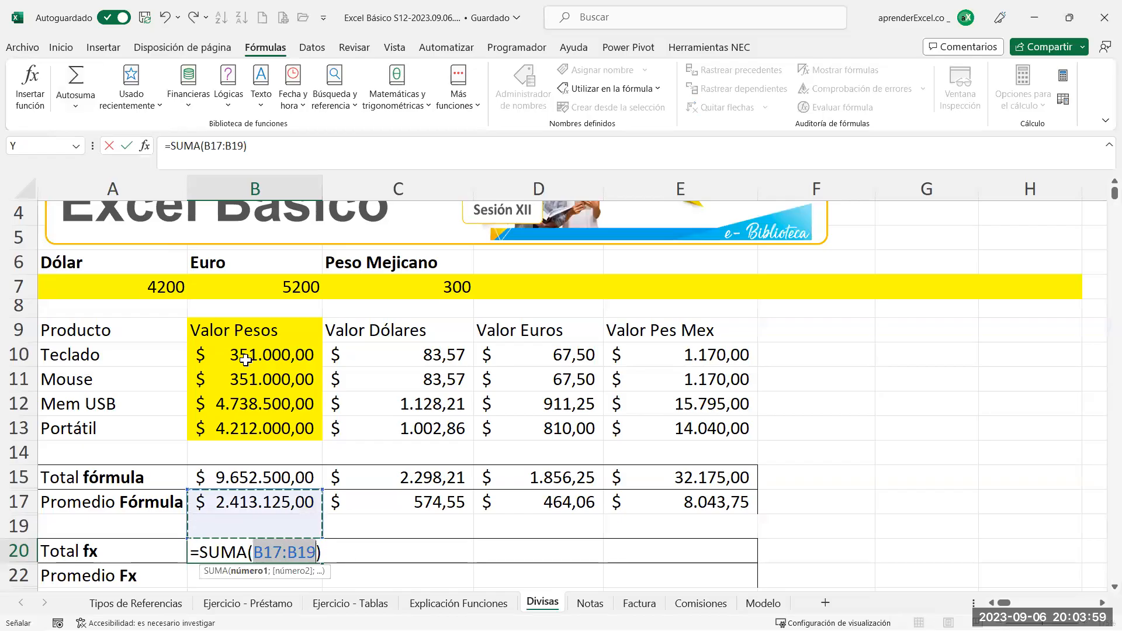
left_click_drag(252, 354, 256, 421)
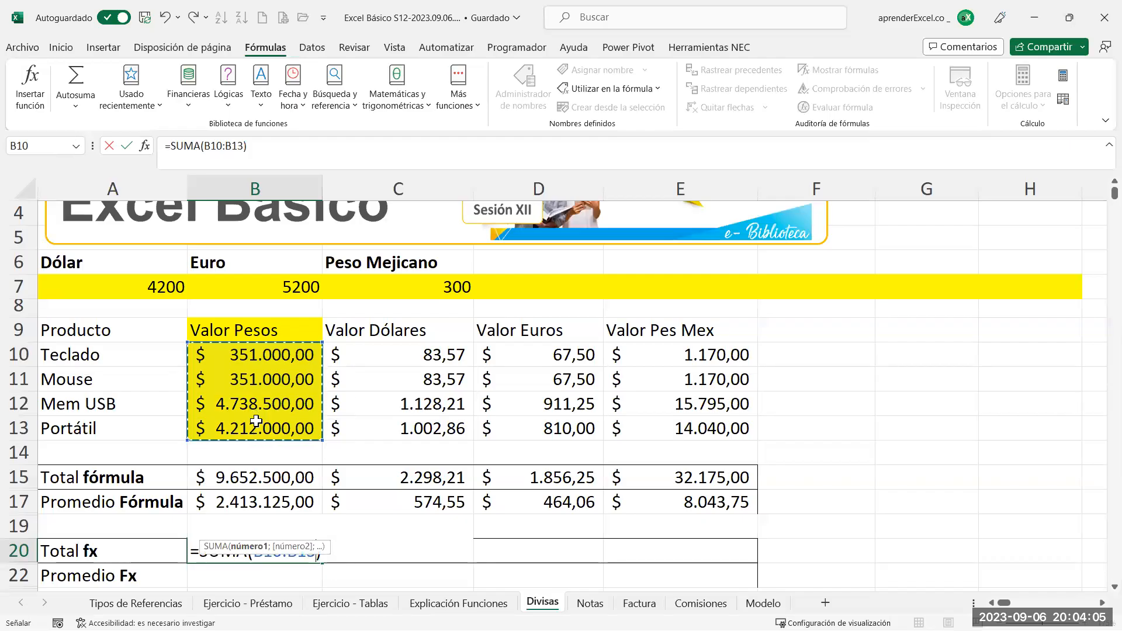
key("Return")
Compare the SUMA function in B20 with the addition formula in B15 and check the source amount in B10
left_click(270, 544)
double_click(264, 478)
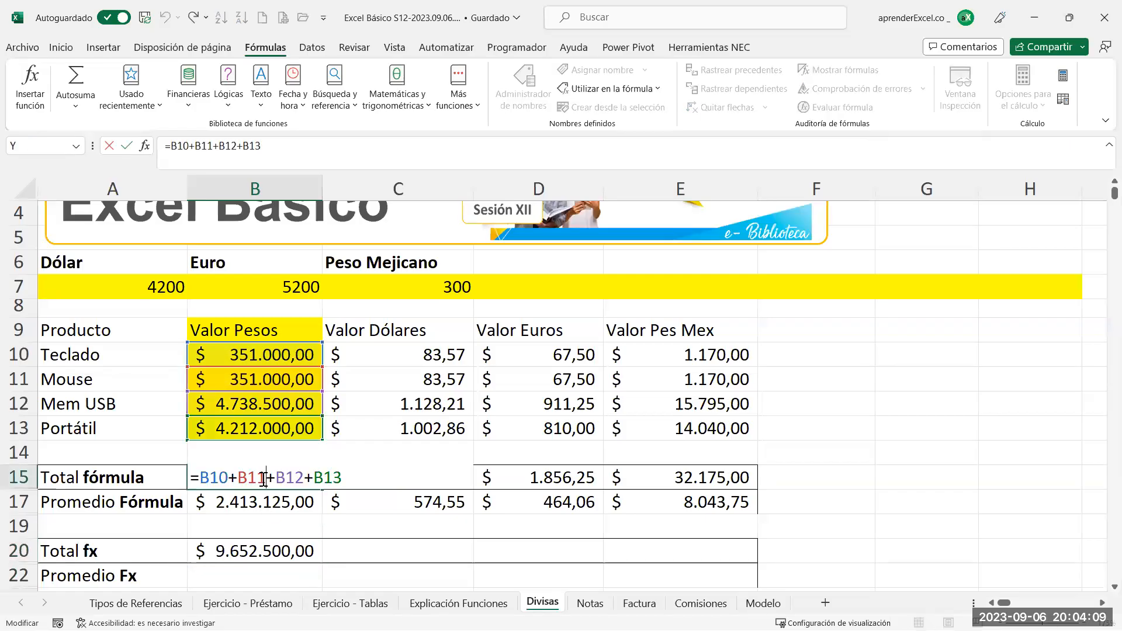
key("Escape")
left_click(263, 547)
double_click(264, 549)
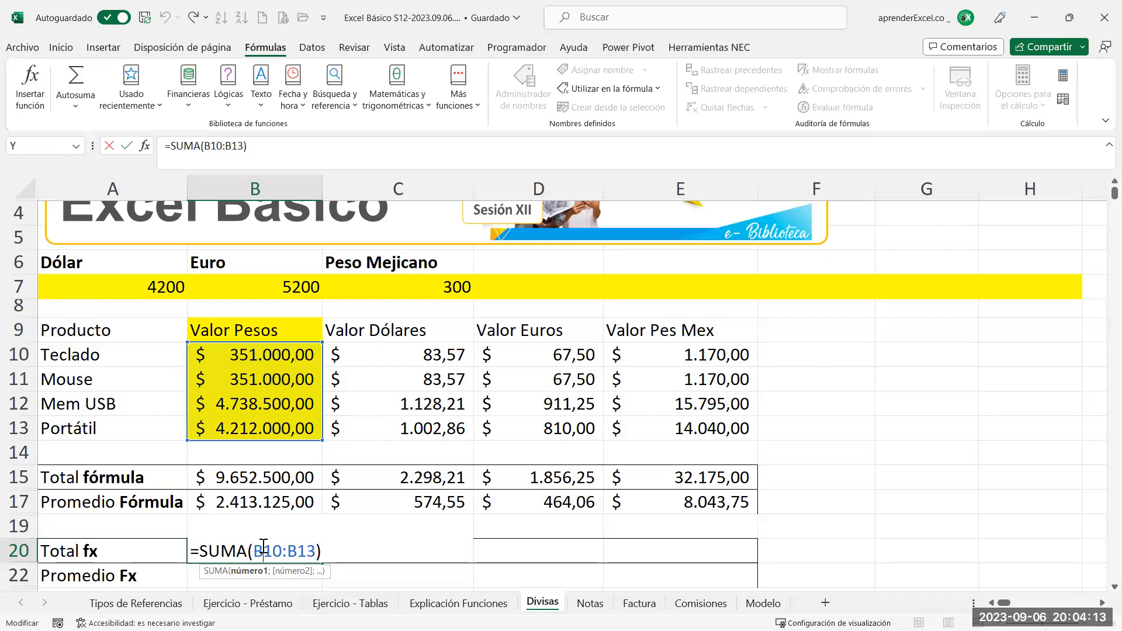
key("Escape")
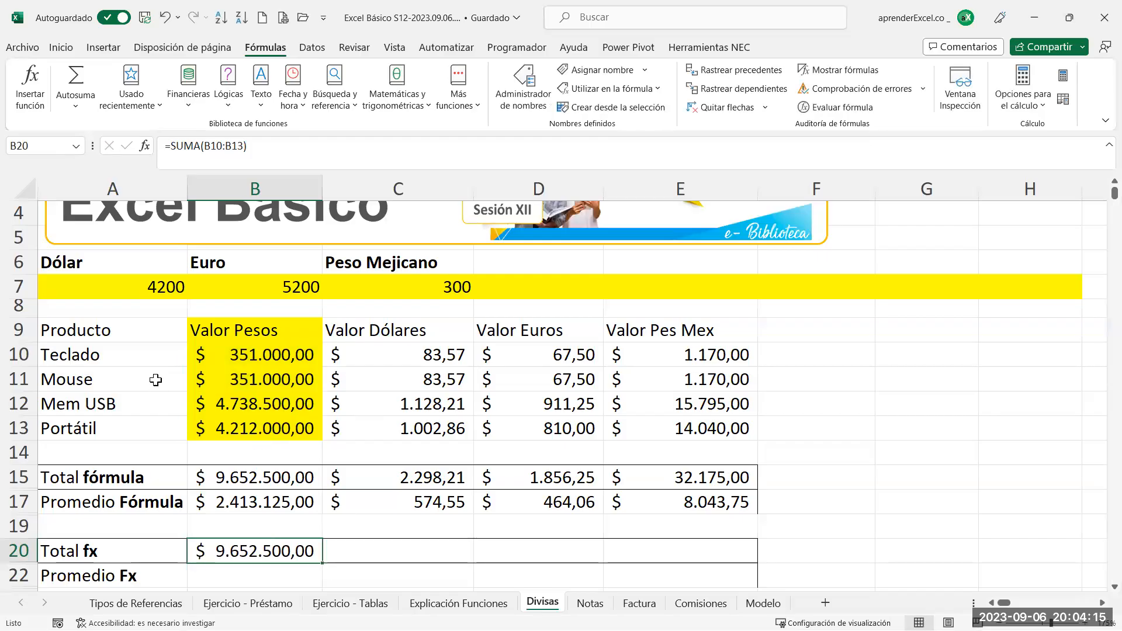
double_click(236, 357)
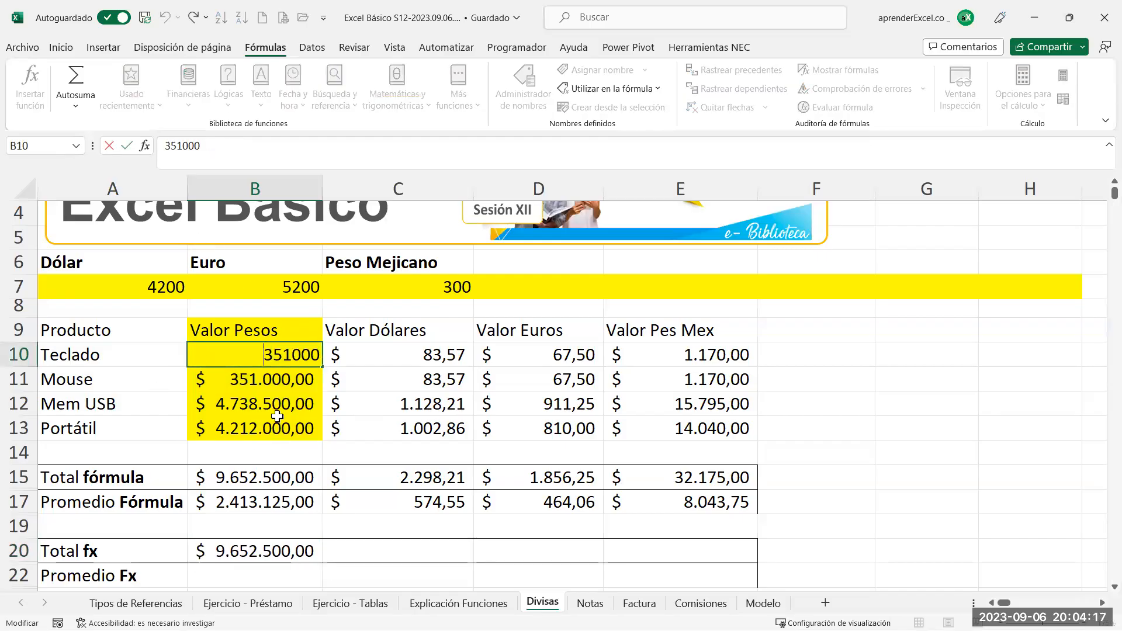
key("Escape")
left_click(273, 483)
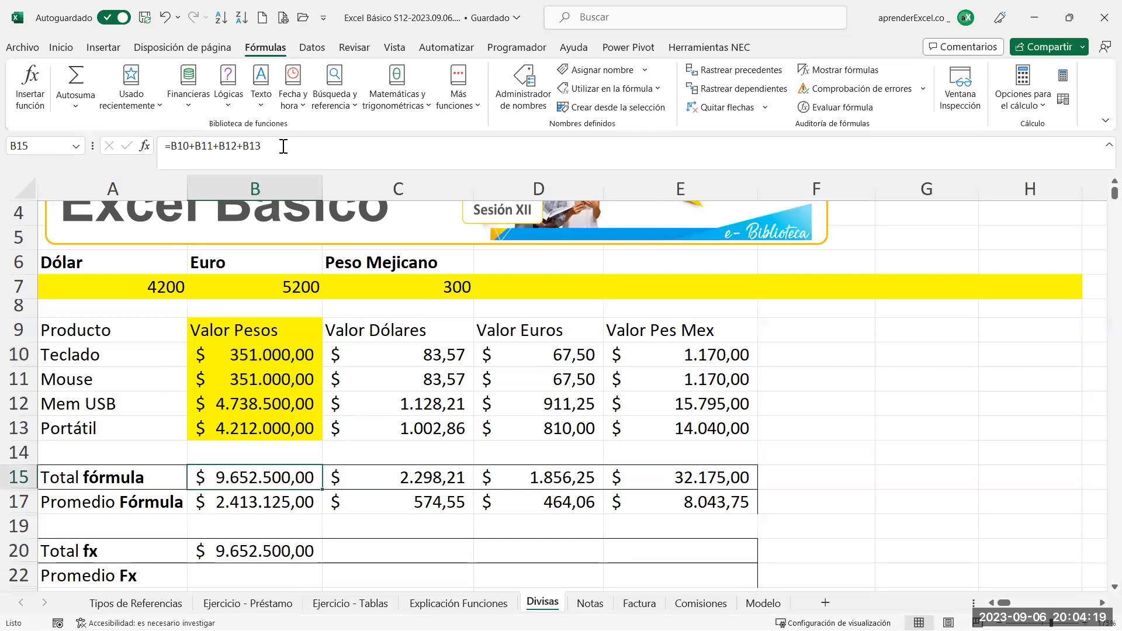
Copy the text of the addition formula in B15 of the Divisas sheet, leaving the cell as it is
left_click_drag(284, 147, 164, 146)
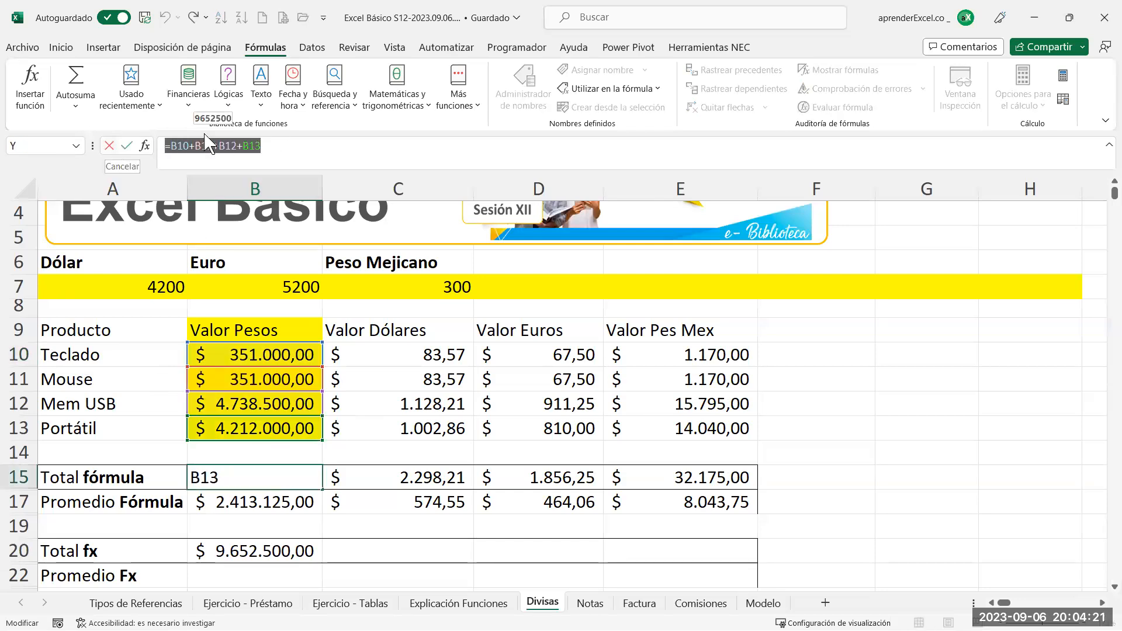
left_click(109, 146)
left_click_drag(283, 146, 164, 146)
key("ctrl+c")
left_click(109, 146)
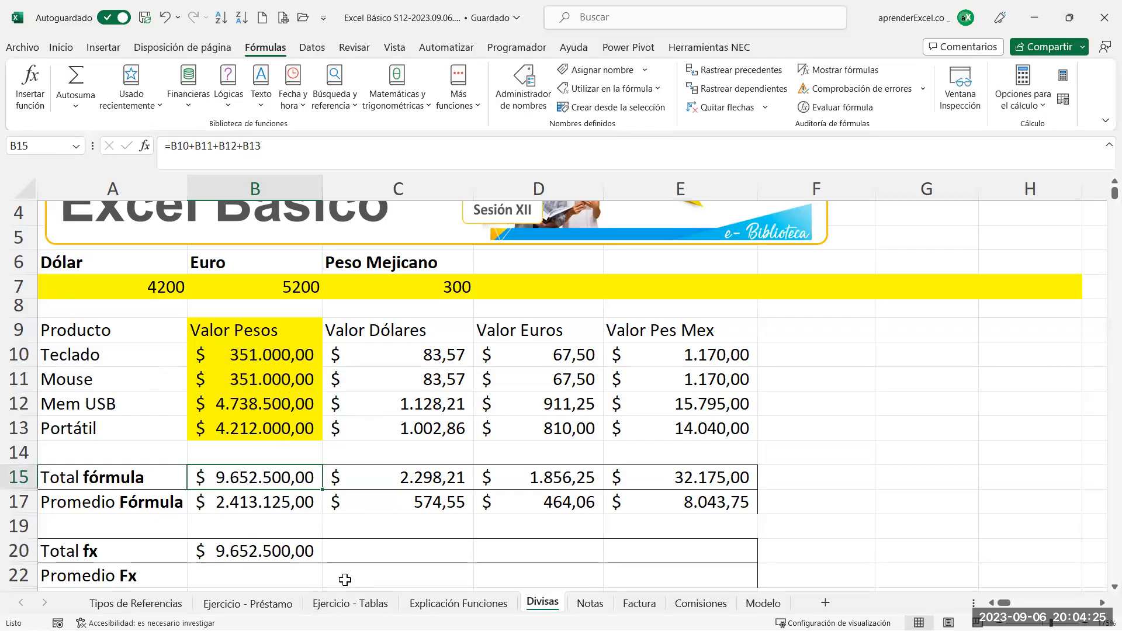
Paste the copied formula into B7 of the Explicación Funciones sheet as literal text, preceded by an apostrophe
left_click(459, 603)
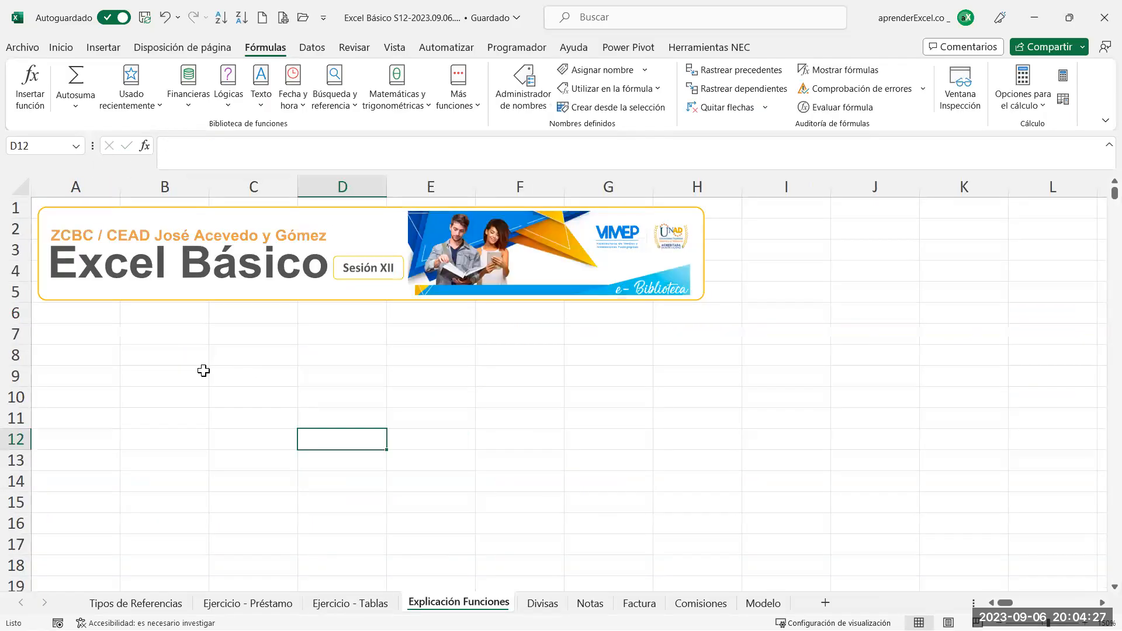
double_click(162, 335)
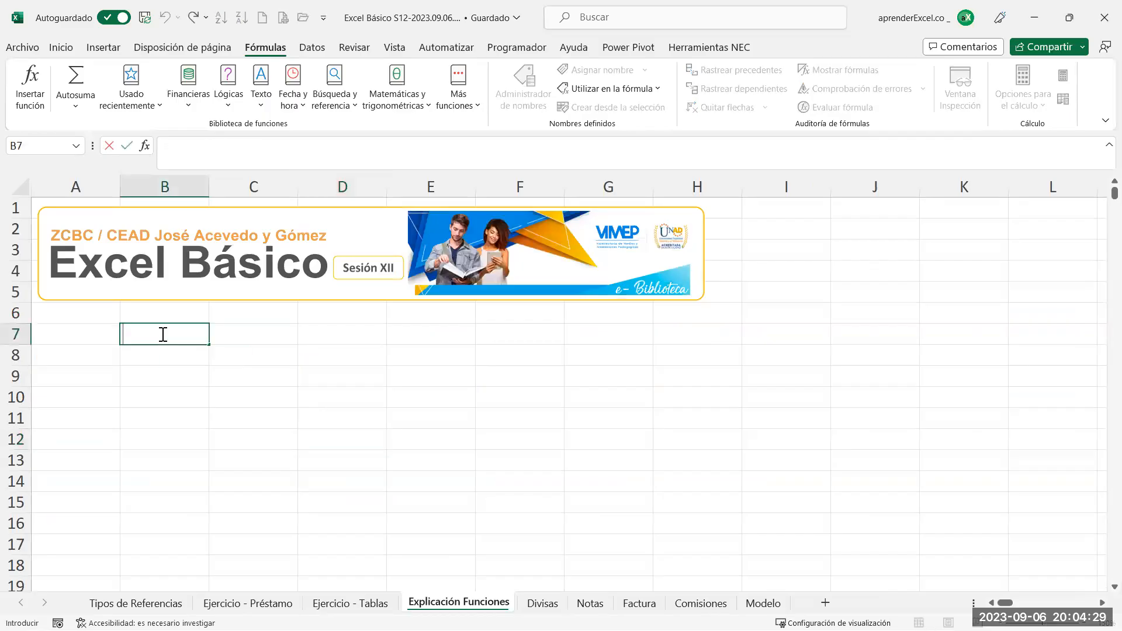
type("'")
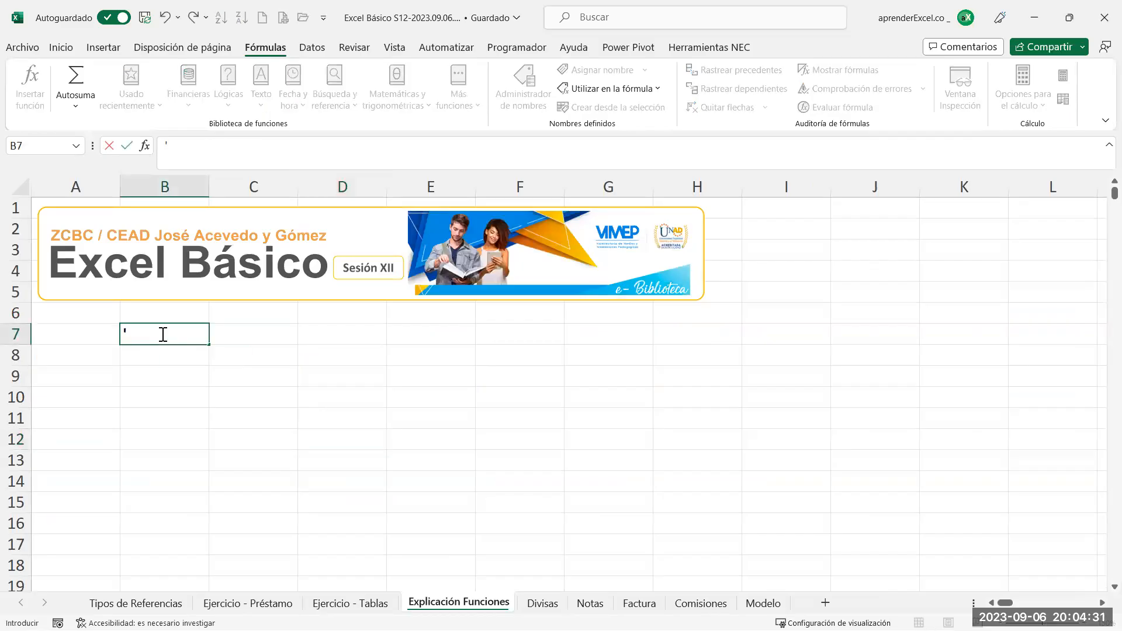
key("ctrl+v")
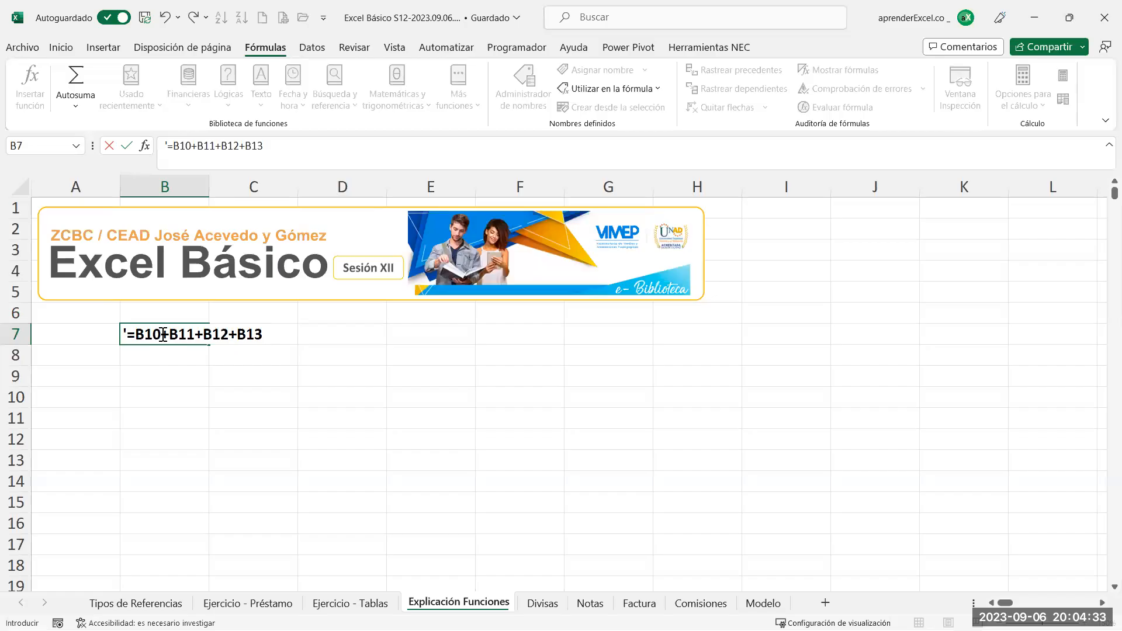
key("Return")
key("Return")
key("Return")
left_click(101, 335)
left_click(169, 334)
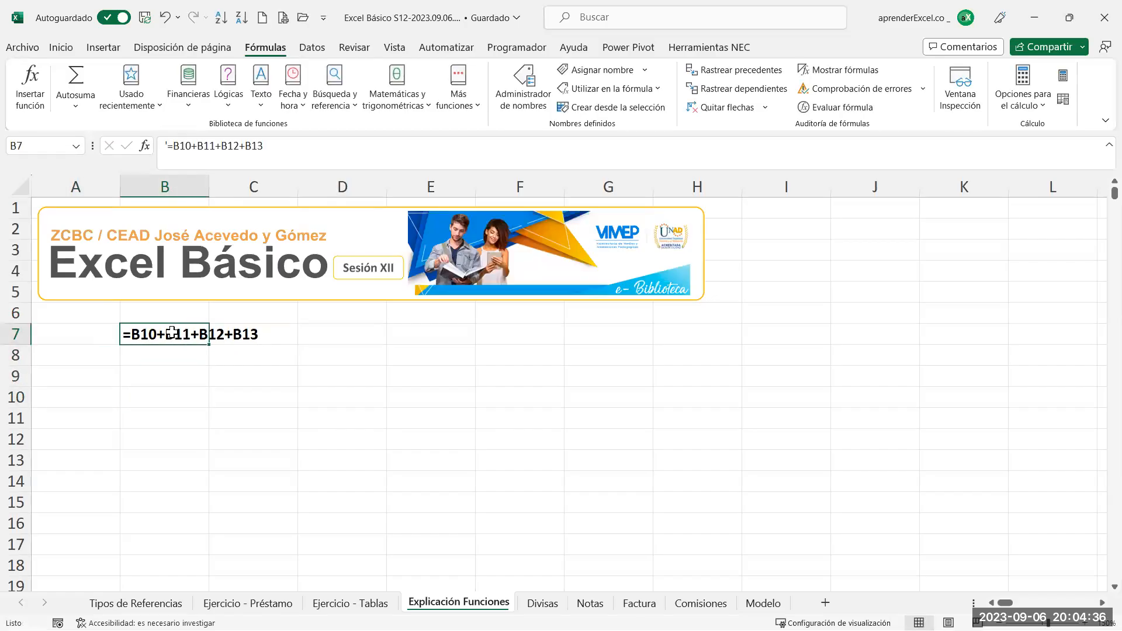
double_click(125, 331)
key("Escape")
Return to the Divisas sheet and copy the text of the SUMA function in B20 without altering it
left_click(543, 604)
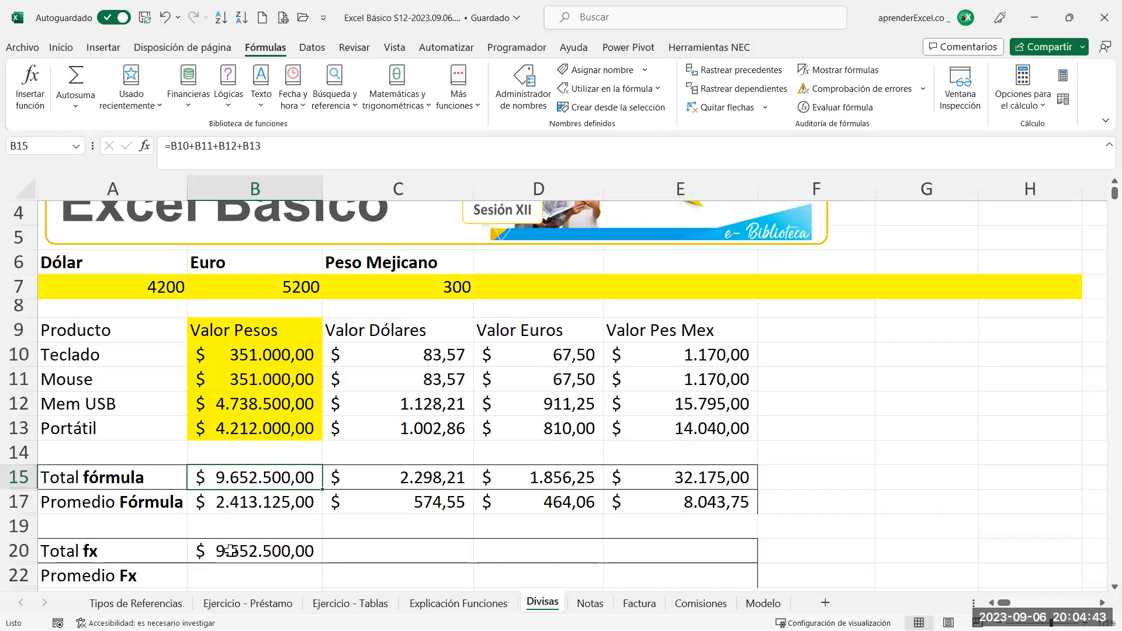
left_click(231, 551)
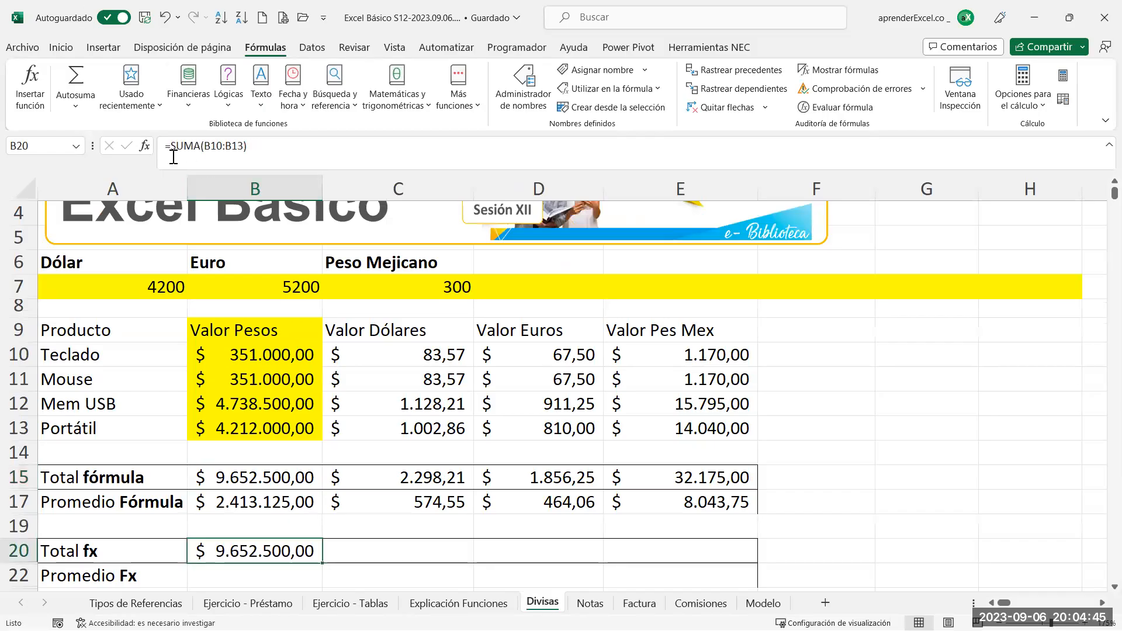
left_click_drag(260, 145, 125, 141)
key("ctrl+c")
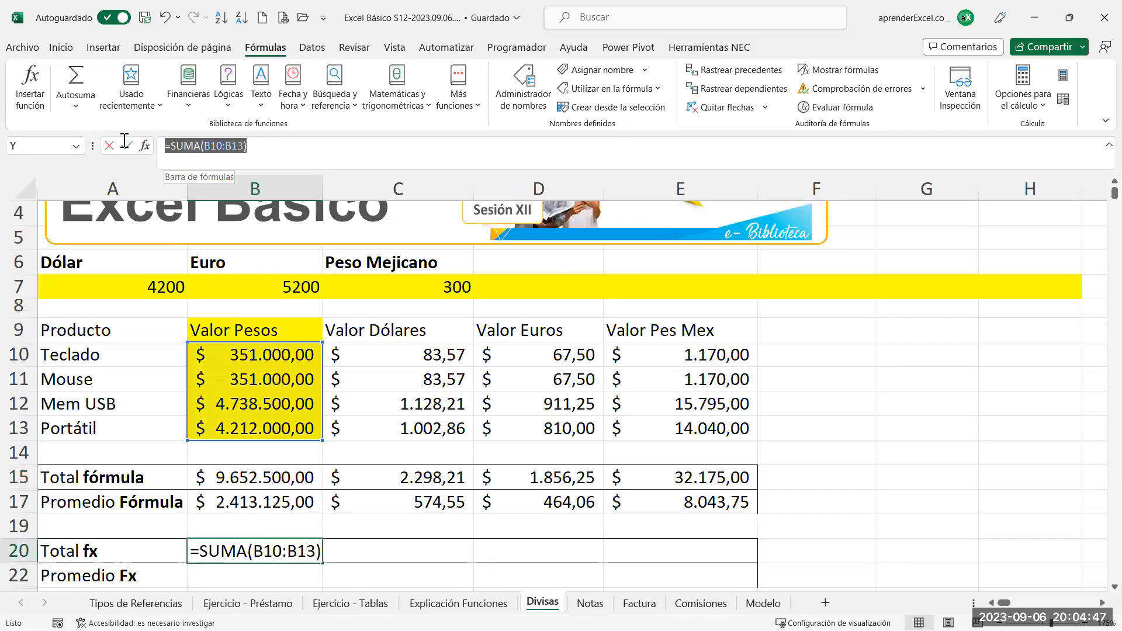
key("Escape")
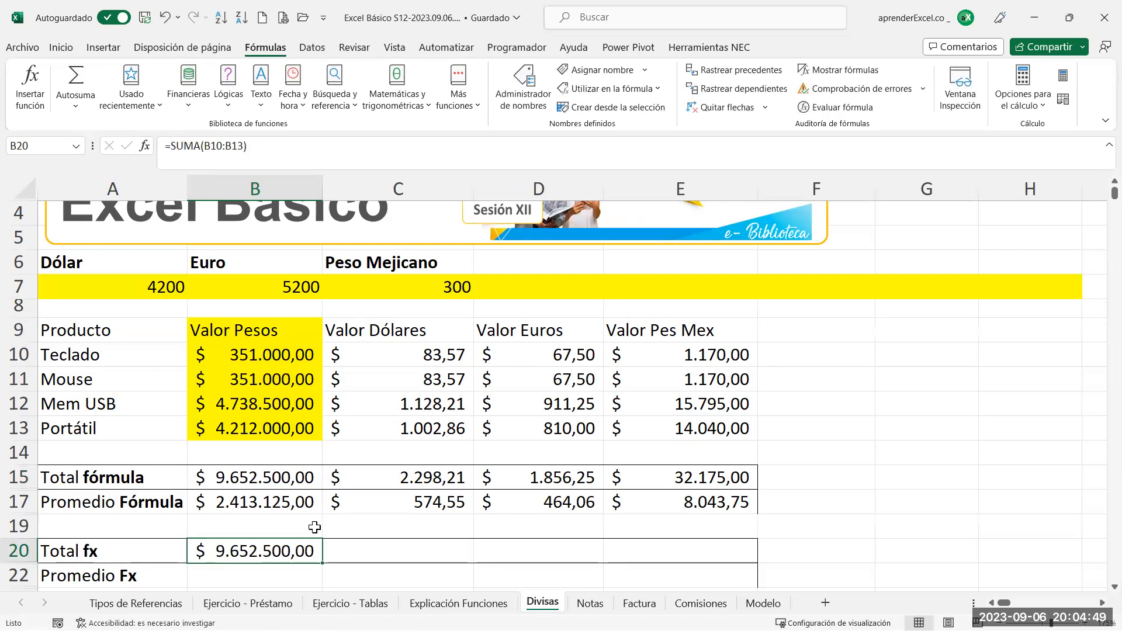
Paste the SUMA function into B11 of the Explicación Funciones sheet as literal text, preceded by an apostrophe
left_click(459, 604)
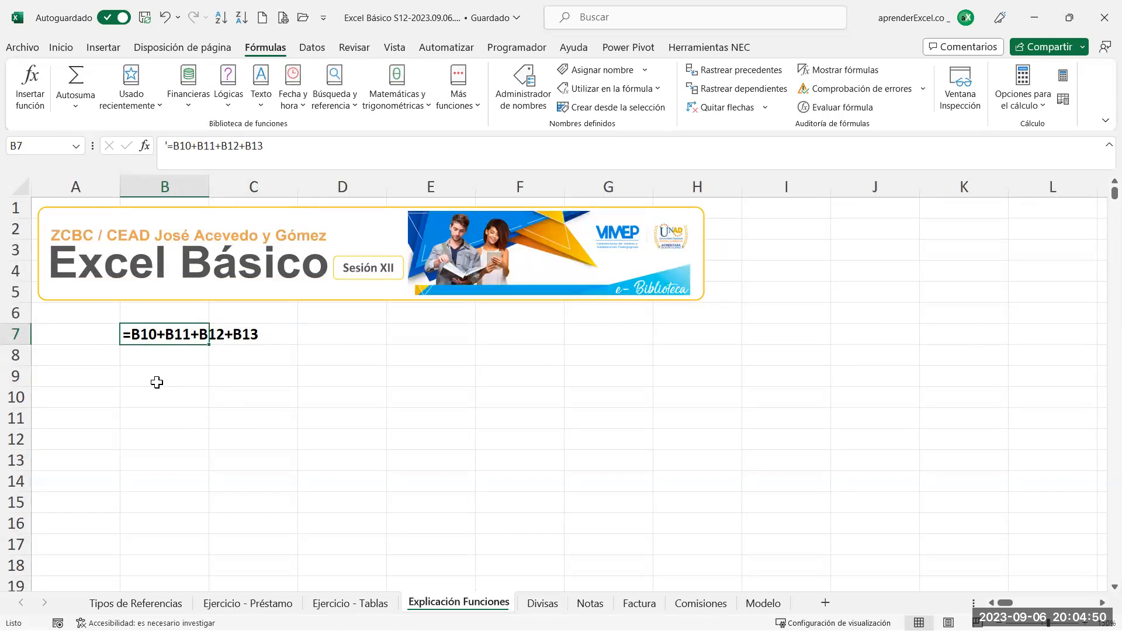
double_click(155, 417)
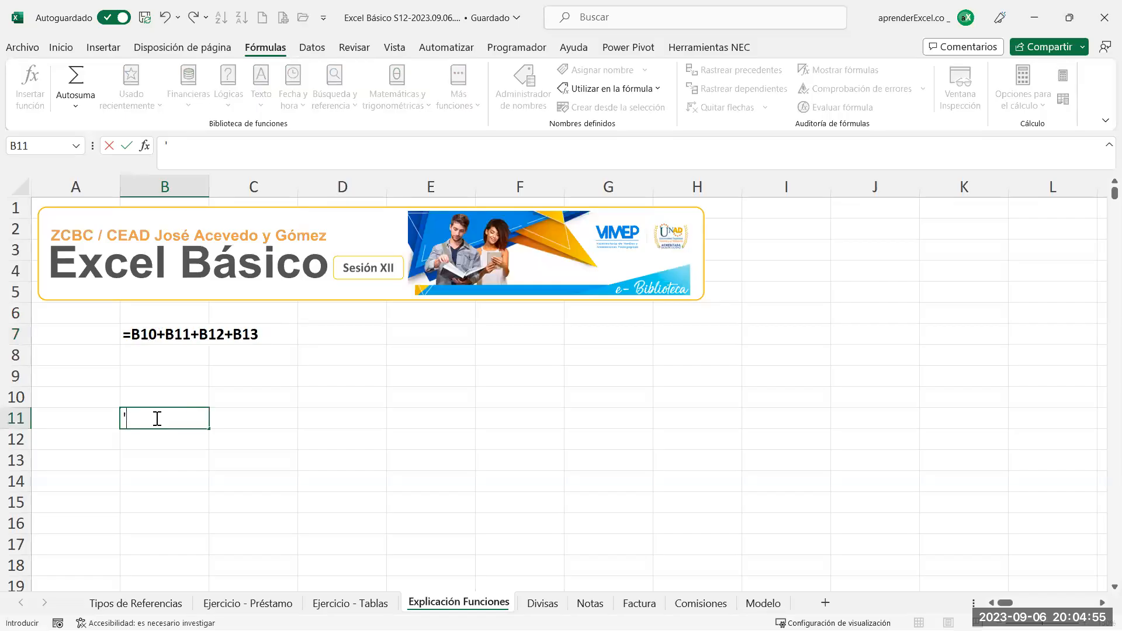
key("ctrl+v")
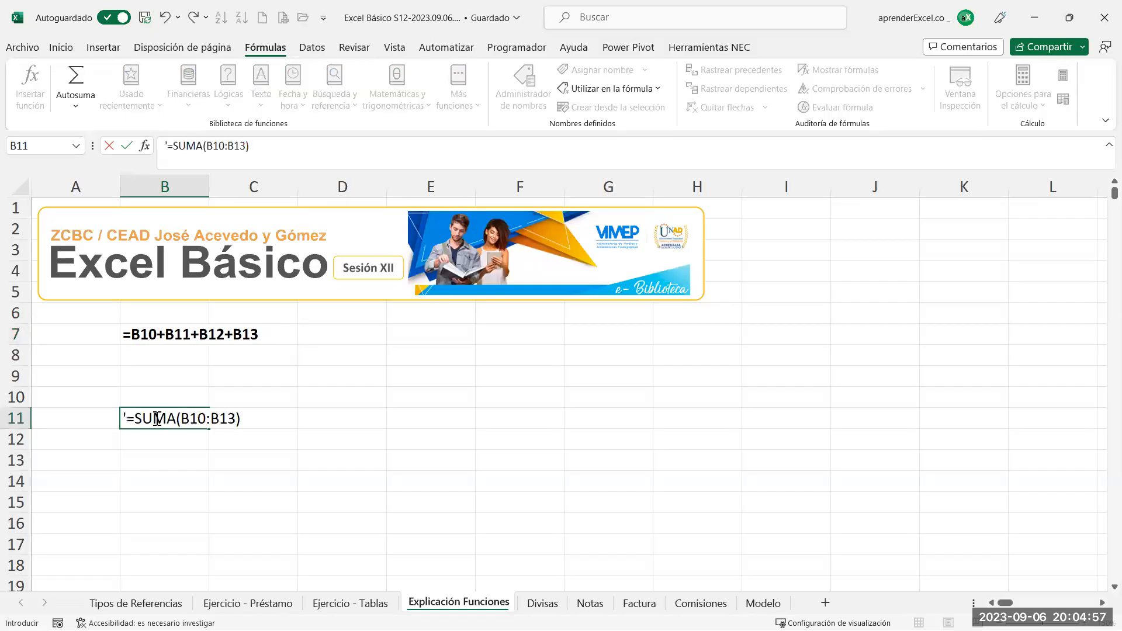
key("Return")
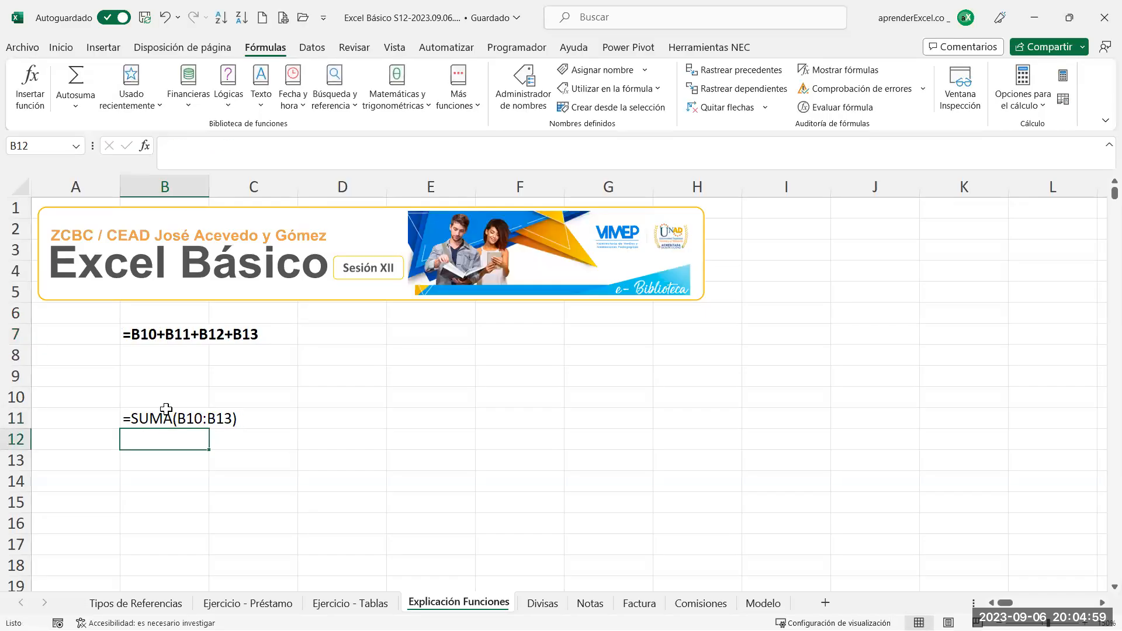
Label the two examples by entering "fórmula" in A7 and "función" in A11
left_click(47, 334)
type("fórmula")
key("Return")
key("Down")
key("Down")
key("Down")
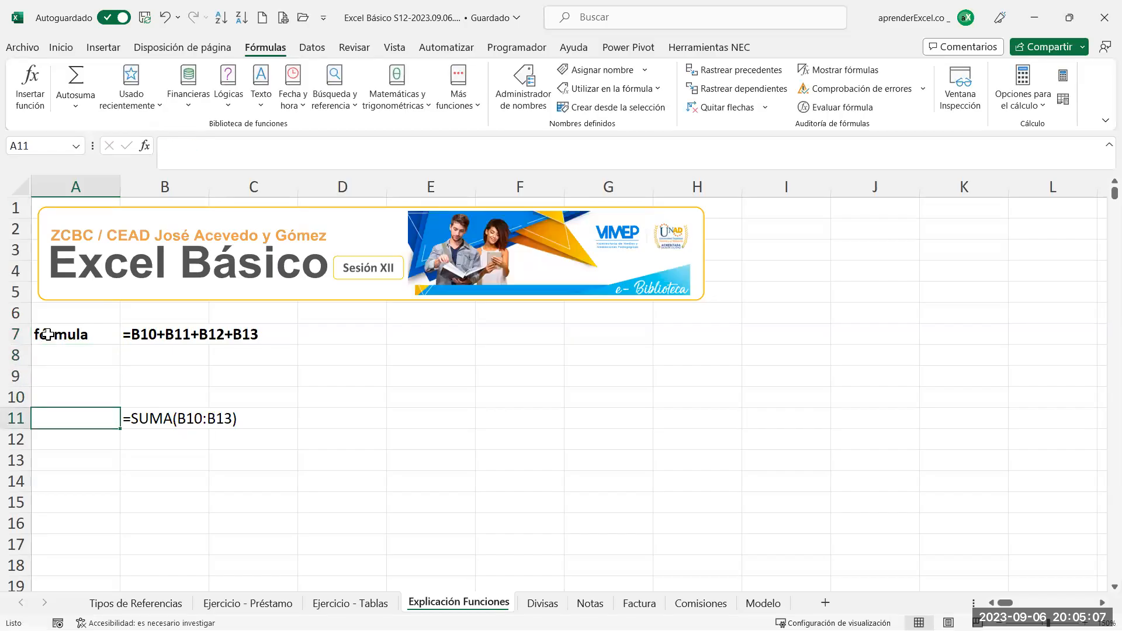
type("función")
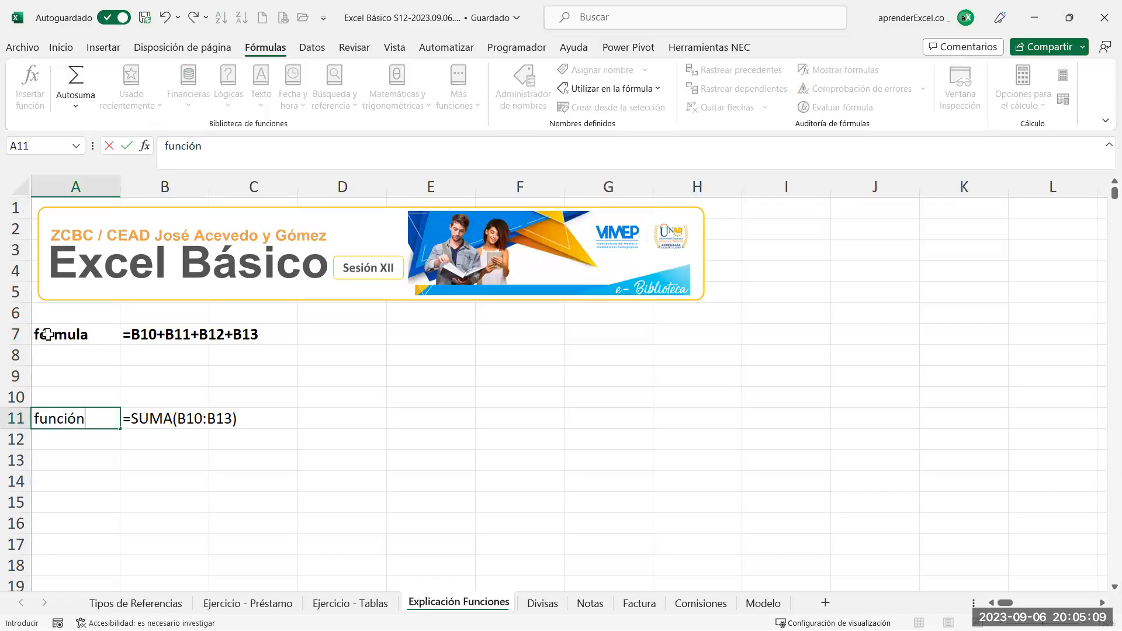
key("Return")
Copy the bold formatting of A7 onto A11:B11 with the Format Painter
left_click(71, 339)
left_click(63, 50)
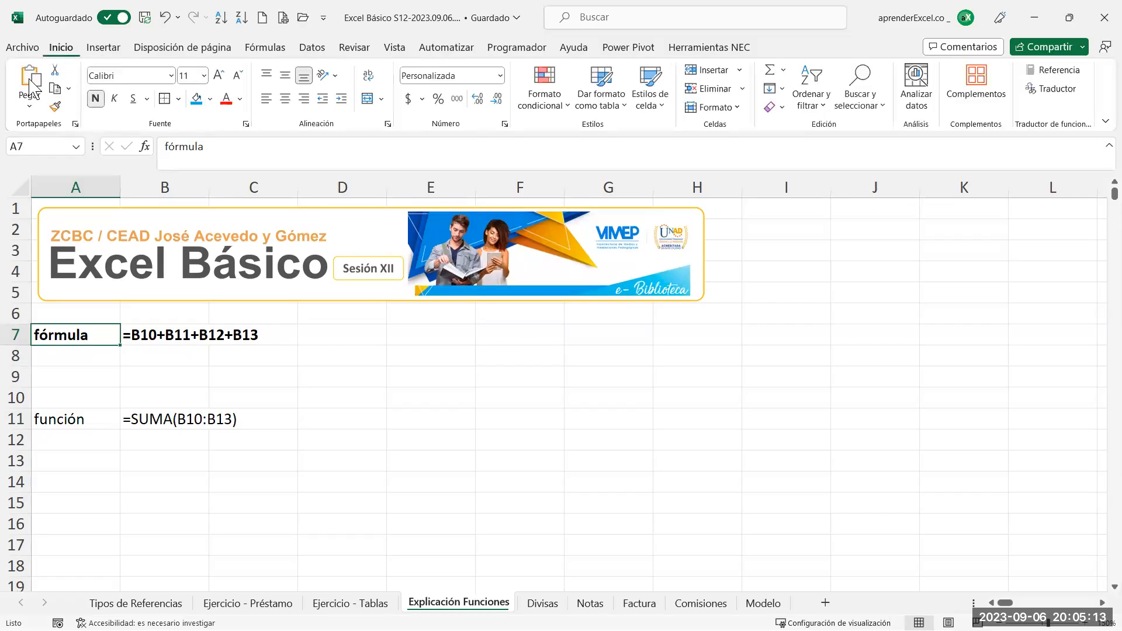
left_click(55, 105)
left_click_drag(88, 416, 142, 419)
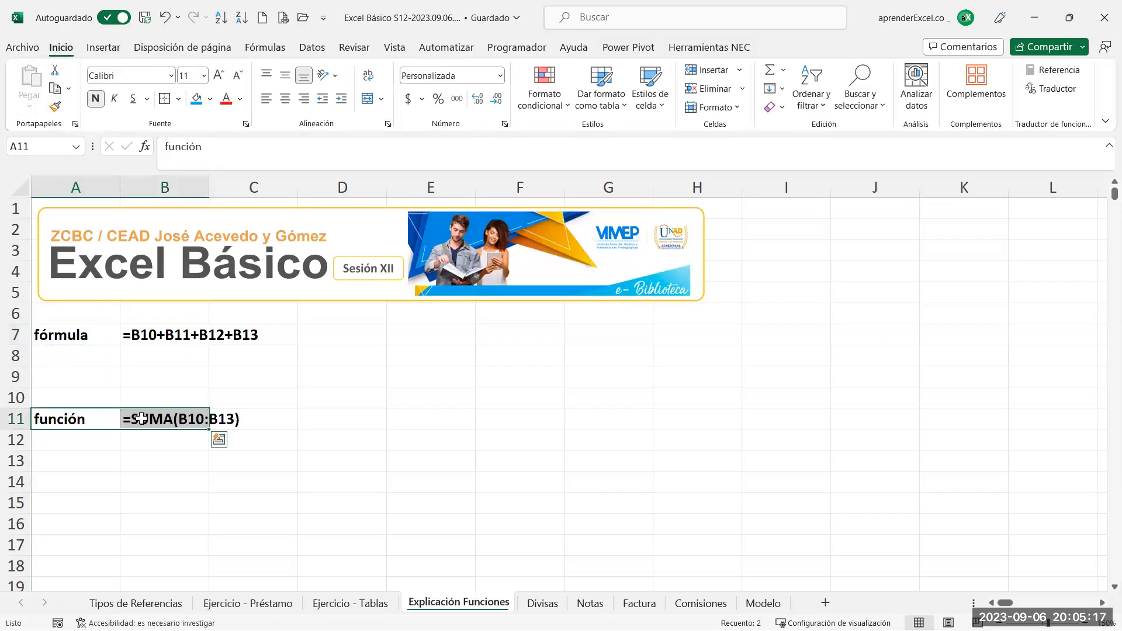
Autofit column B to the addition formula text in B7
left_click(149, 419)
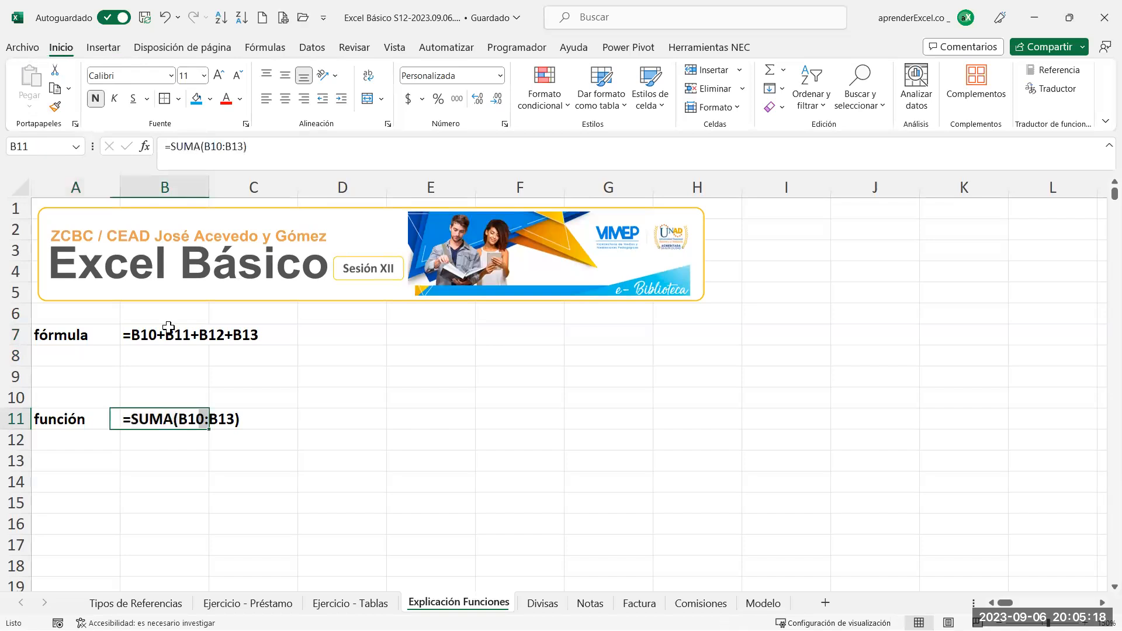
double_click(208, 185)
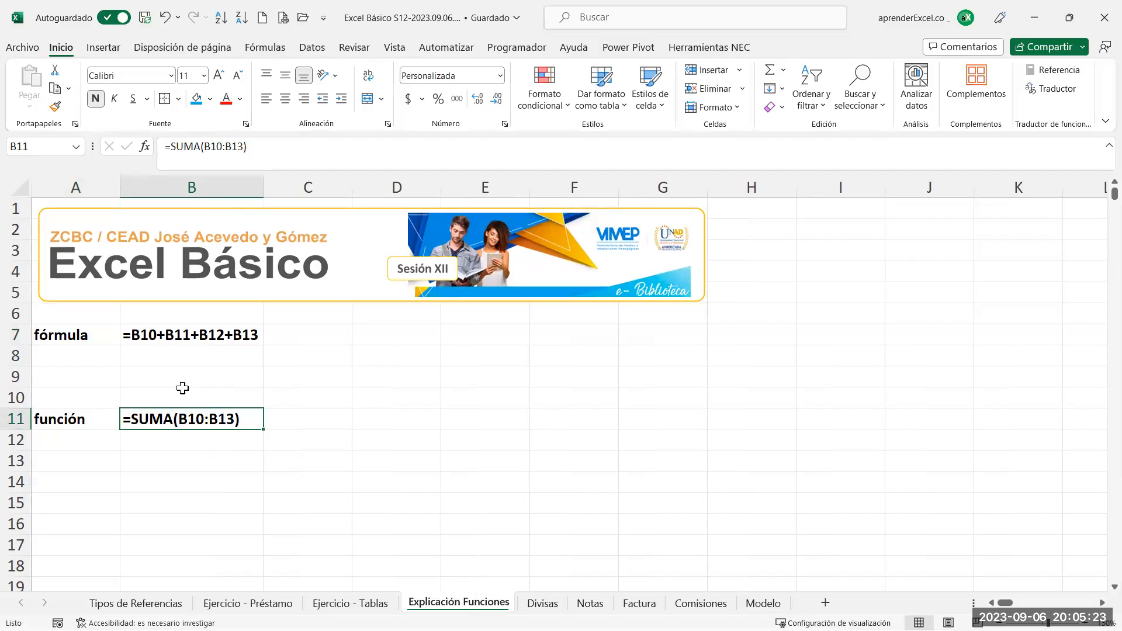
left_click(279, 335)
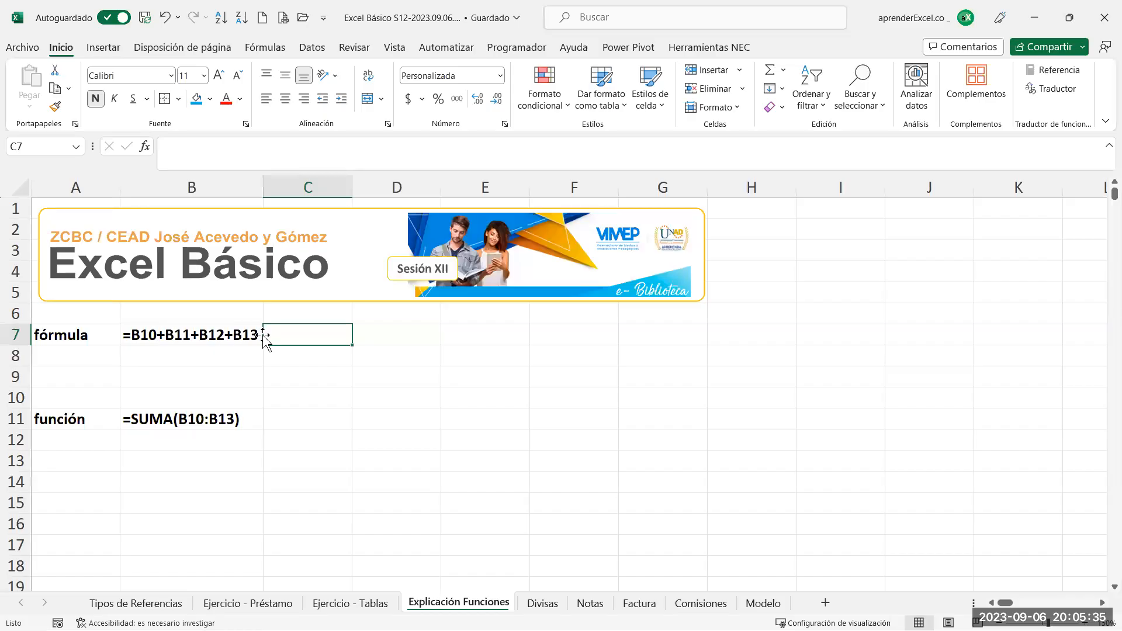
left_click(140, 436)
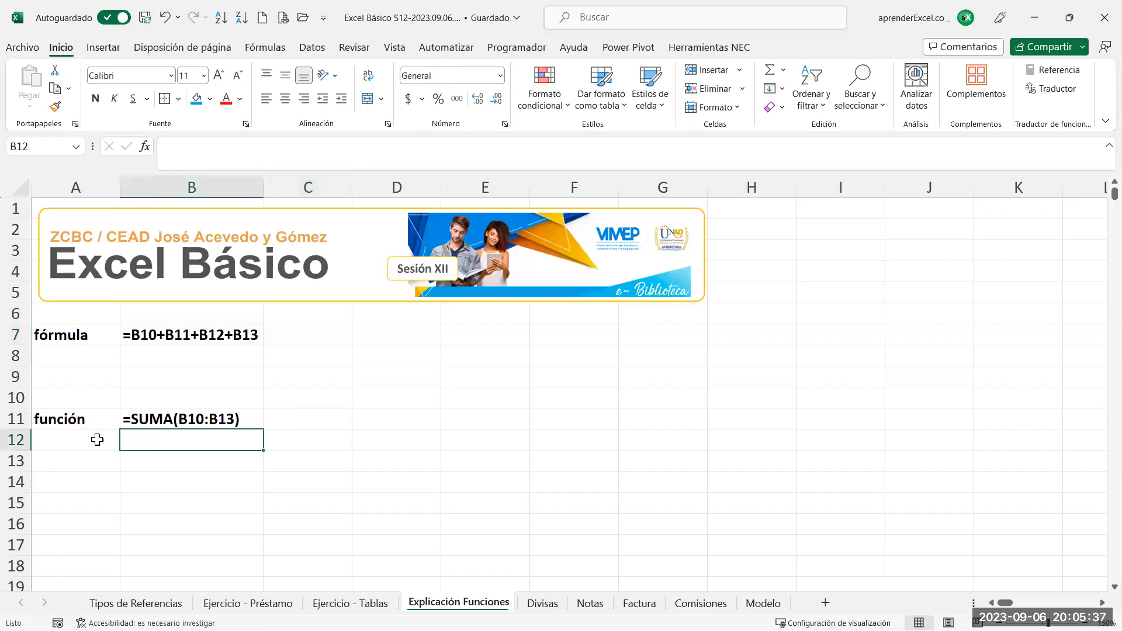
Enter the label "sintaxis" in A12, below the función label
left_click(95, 440)
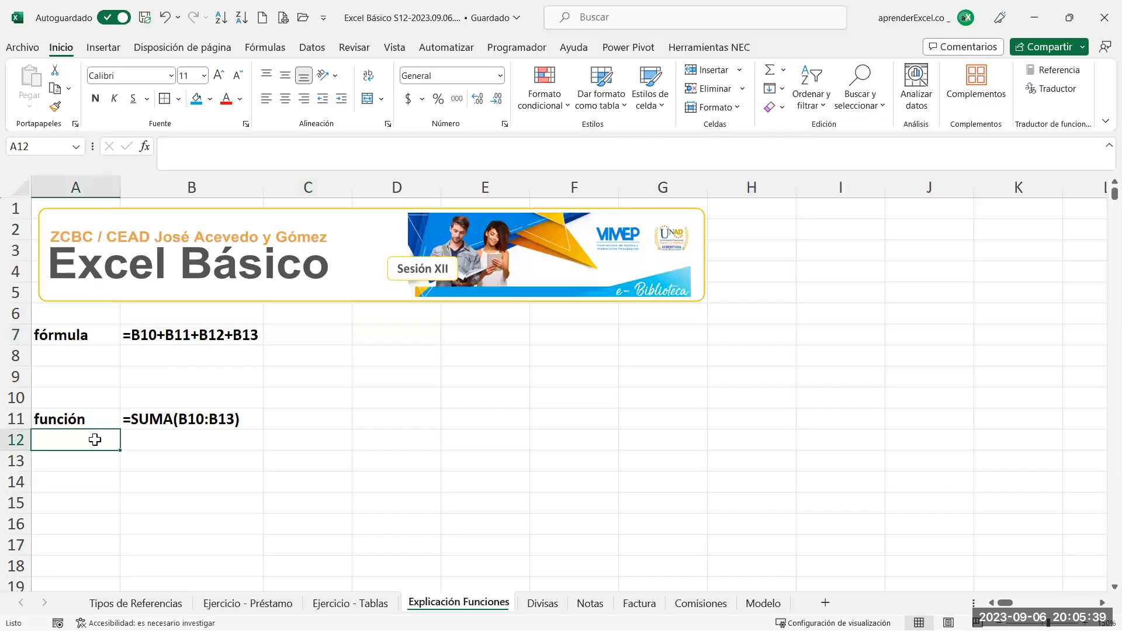
type("sintaxis")
key("Return")
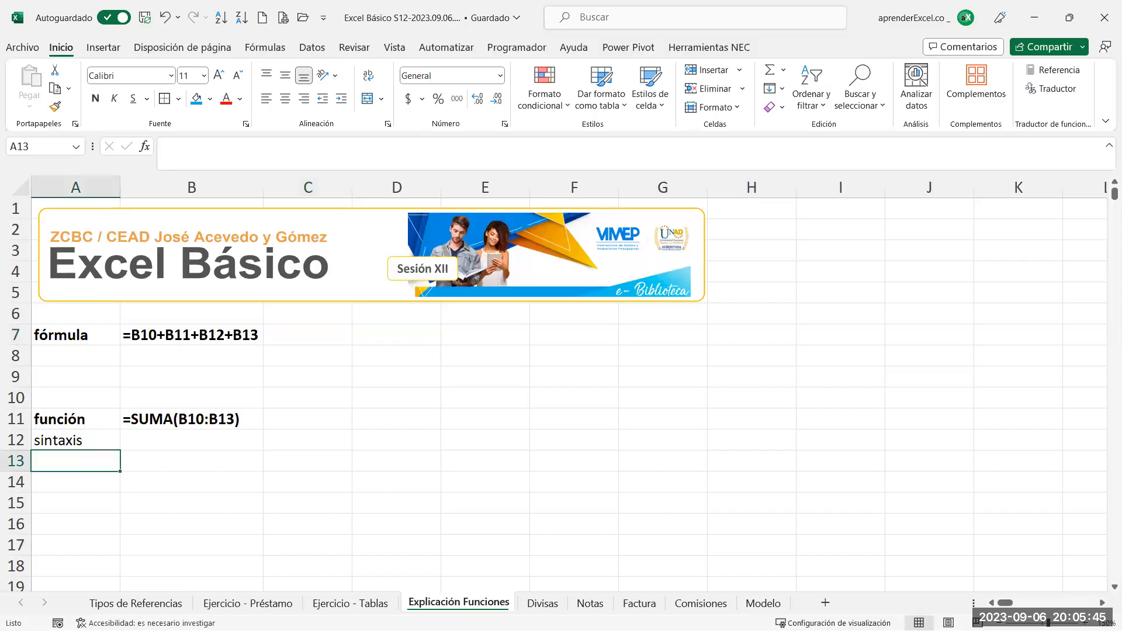
key("alt+Tab")
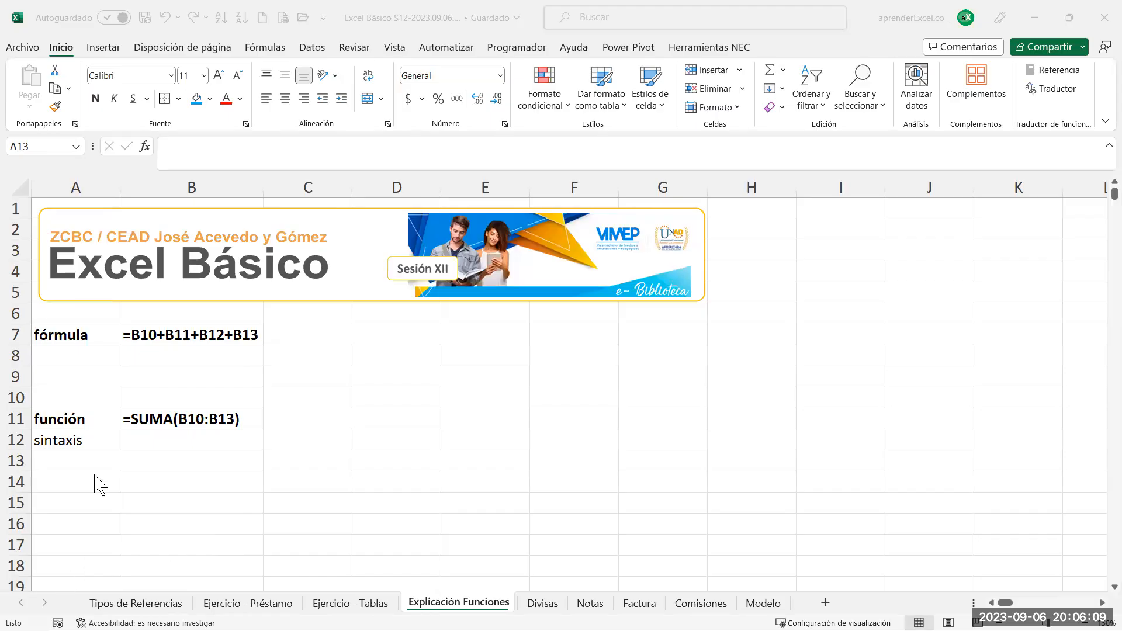
Enter the general function syntax =nombreFunción(argumentos) as literal text in B12
left_click(156, 443)
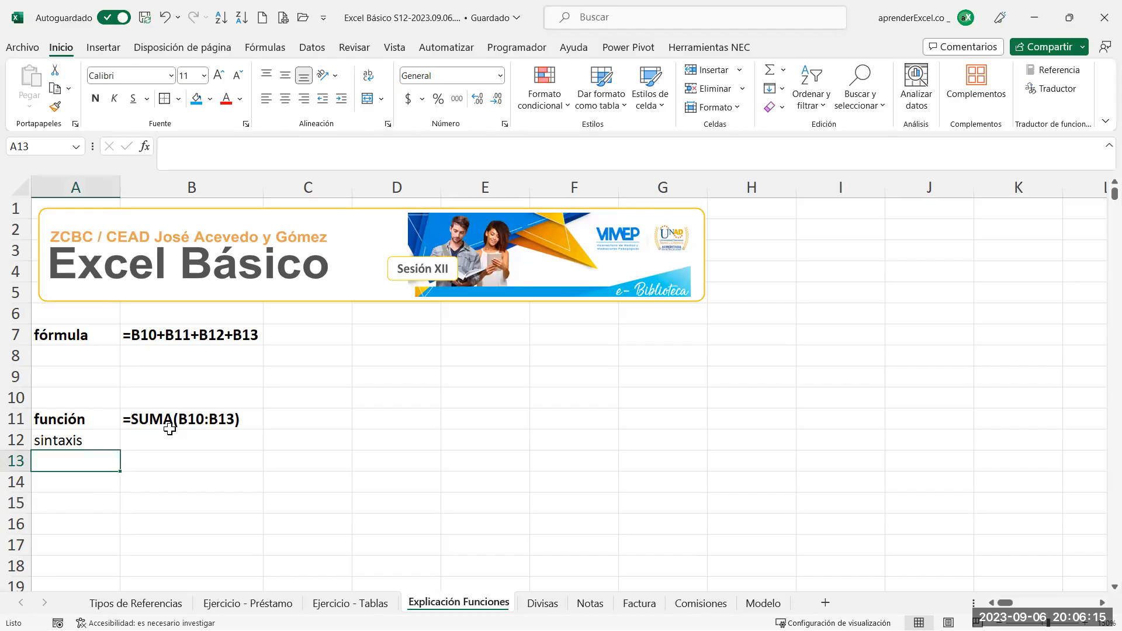
double_click(126, 440)
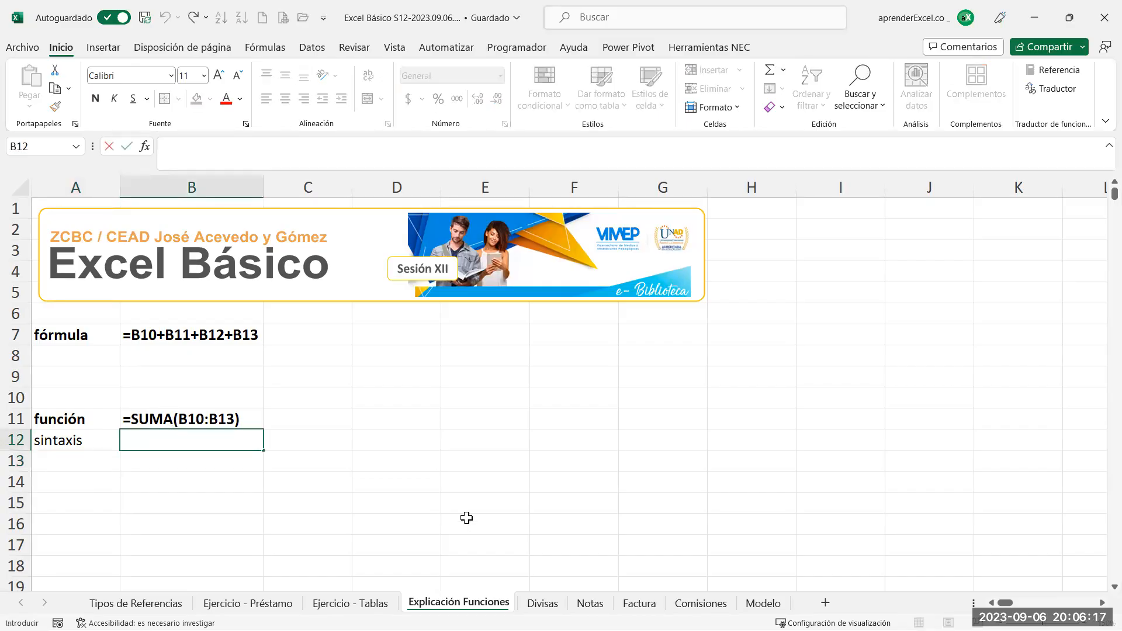
type("'=n")
type("ombreFunción")
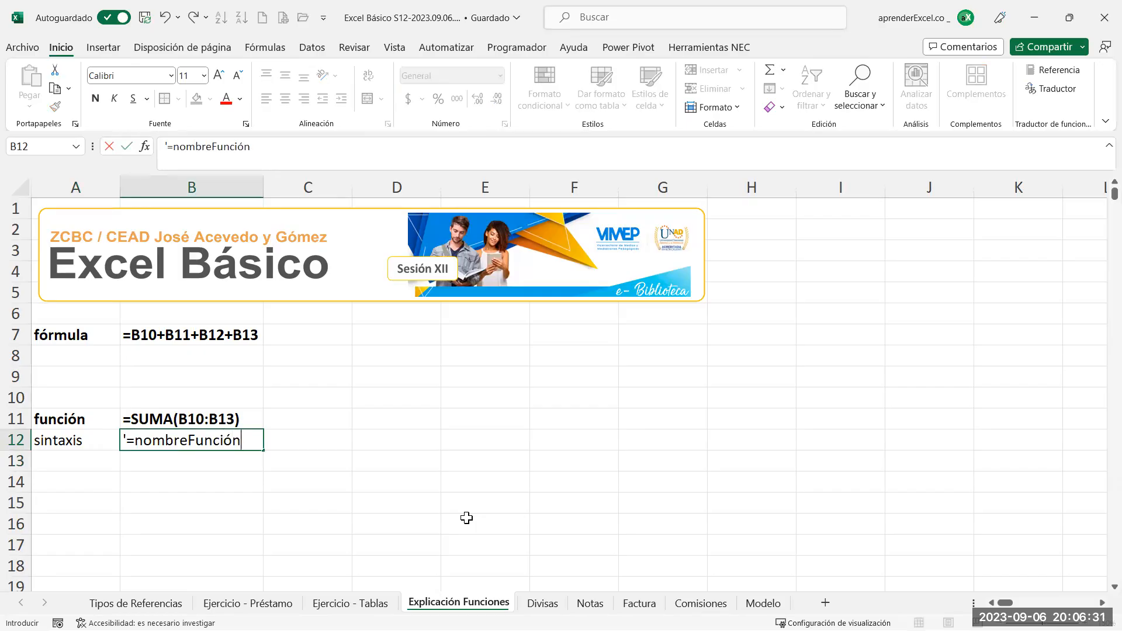
type("(argumentos)")
key("Return")
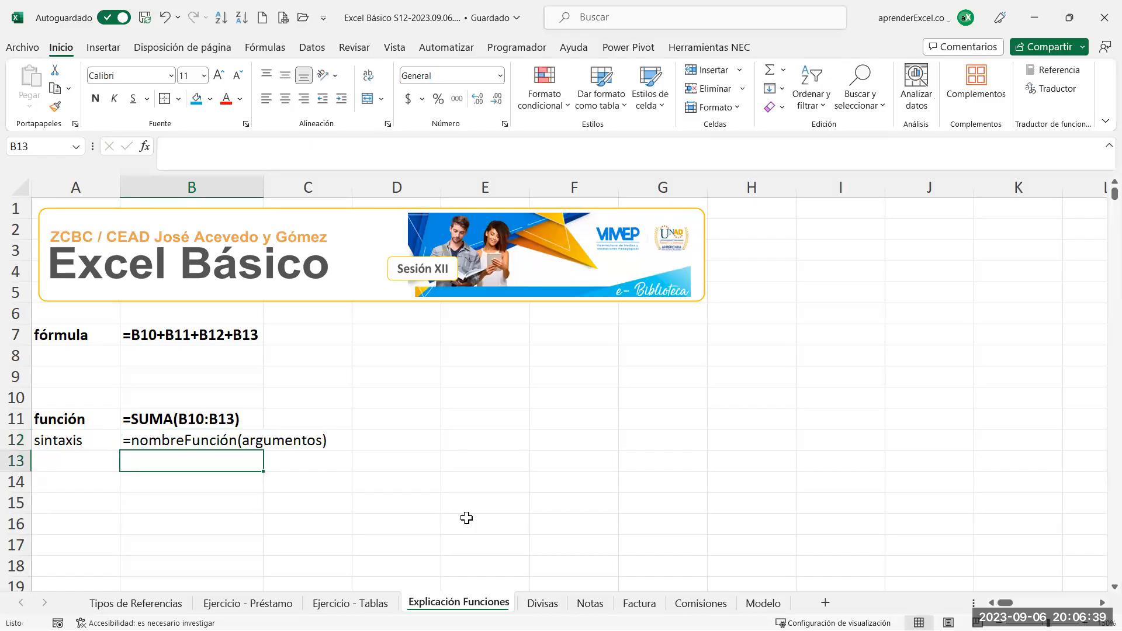
Autofit column B to the syntax text and select B12
key("Up")
key("Down")
double_click(263, 188)
left_click(183, 440)
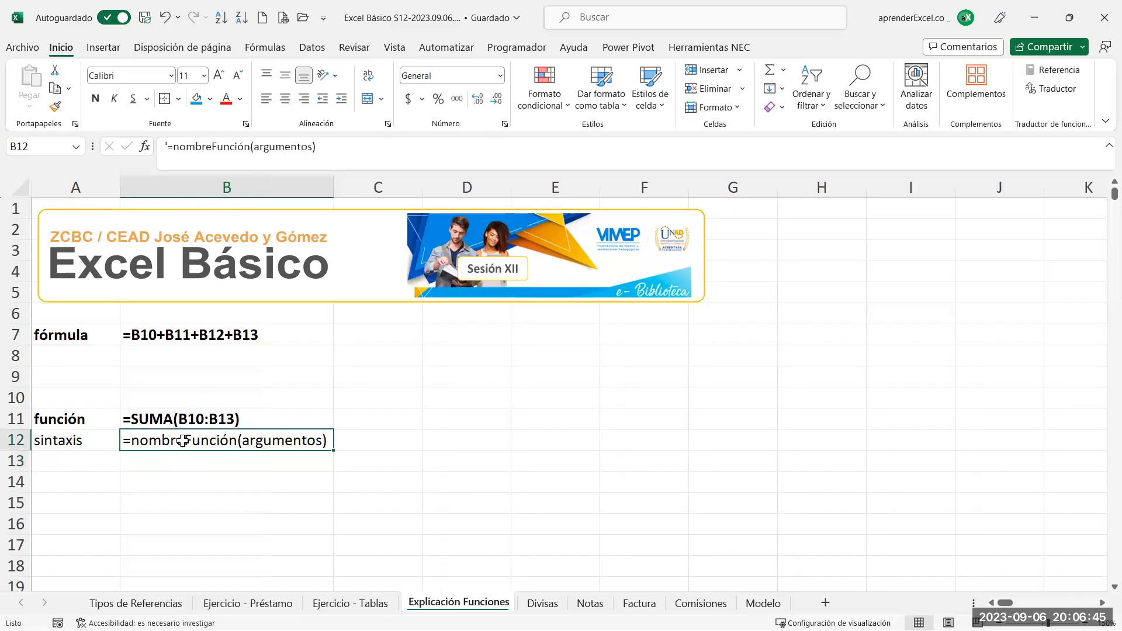
double_click(169, 419)
mouse_move(170, 420)
left_mouse_down()
mouse_move(122, 419)
mouse_move(169, 419)
left_mouse_up()
left_click(135, 419)
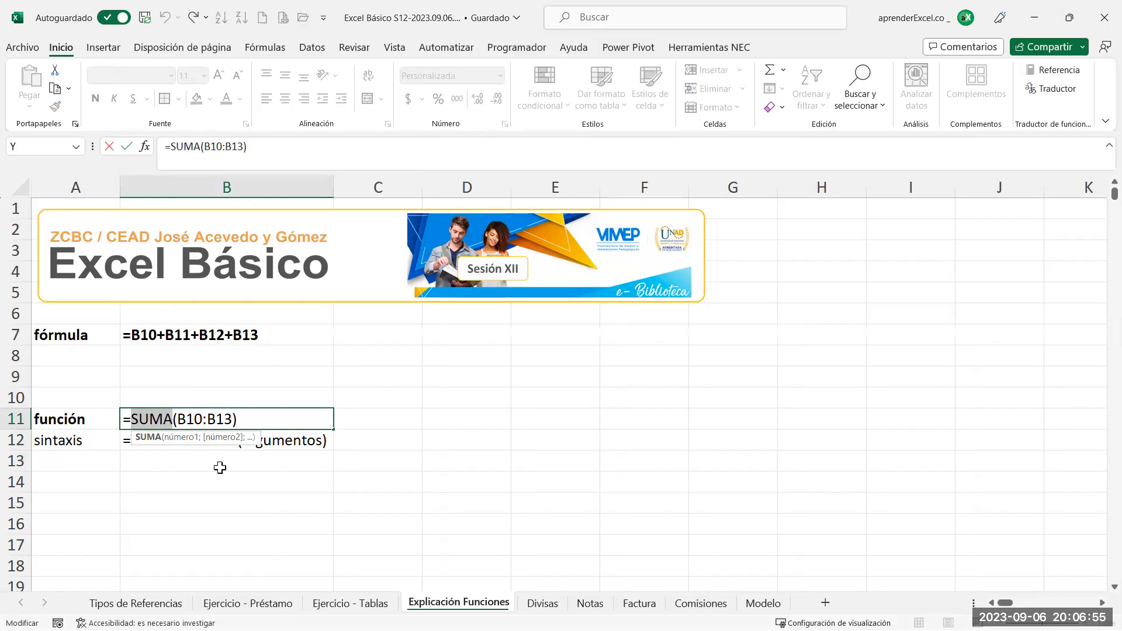
right_click(167, 426)
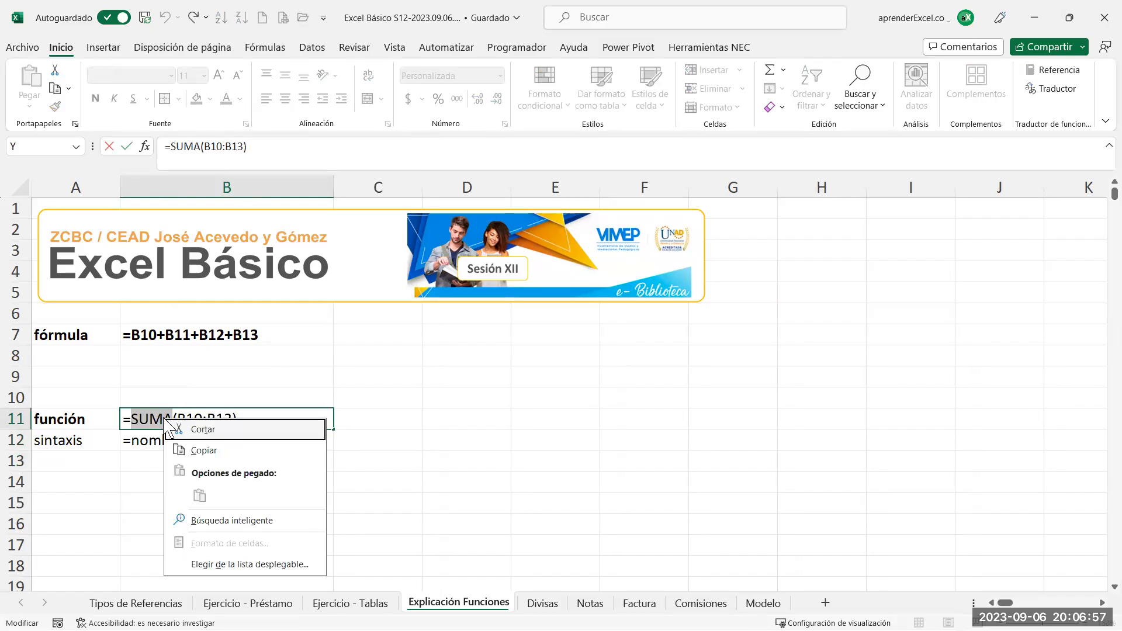
key("Escape")
key("Escape")
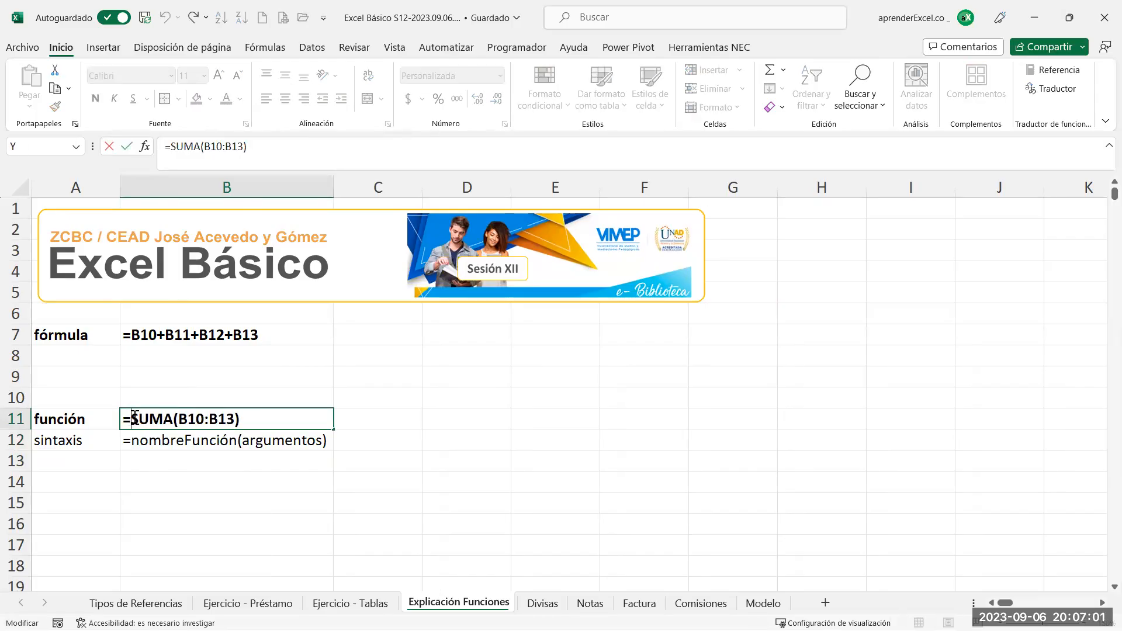
left_click_drag(131, 419, 175, 420)
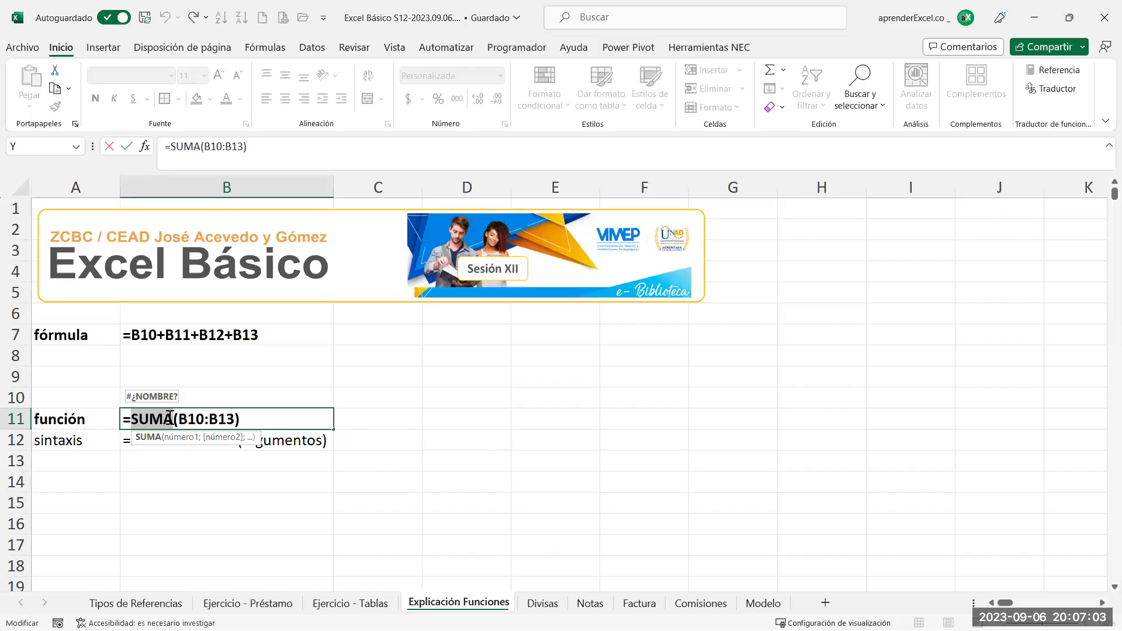
key("Escape")
left_click(150, 458)
Turn the SUMA formula in B11 into literal text with a leading apostrophe and color the word SUMA standard green
left_click(125, 420)
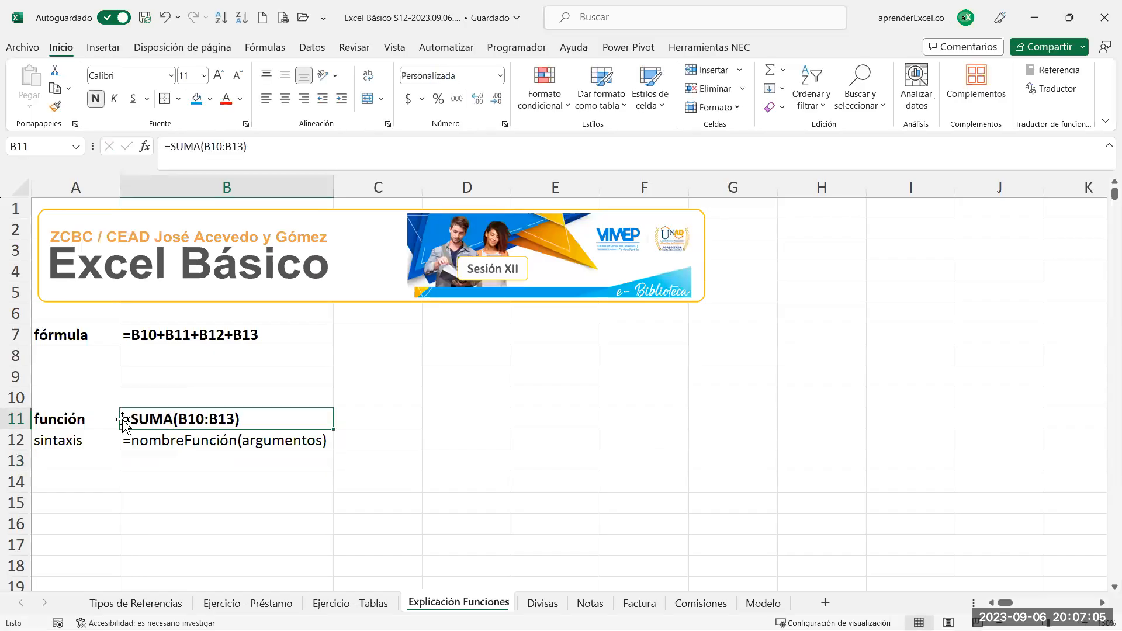
double_click(125, 418)
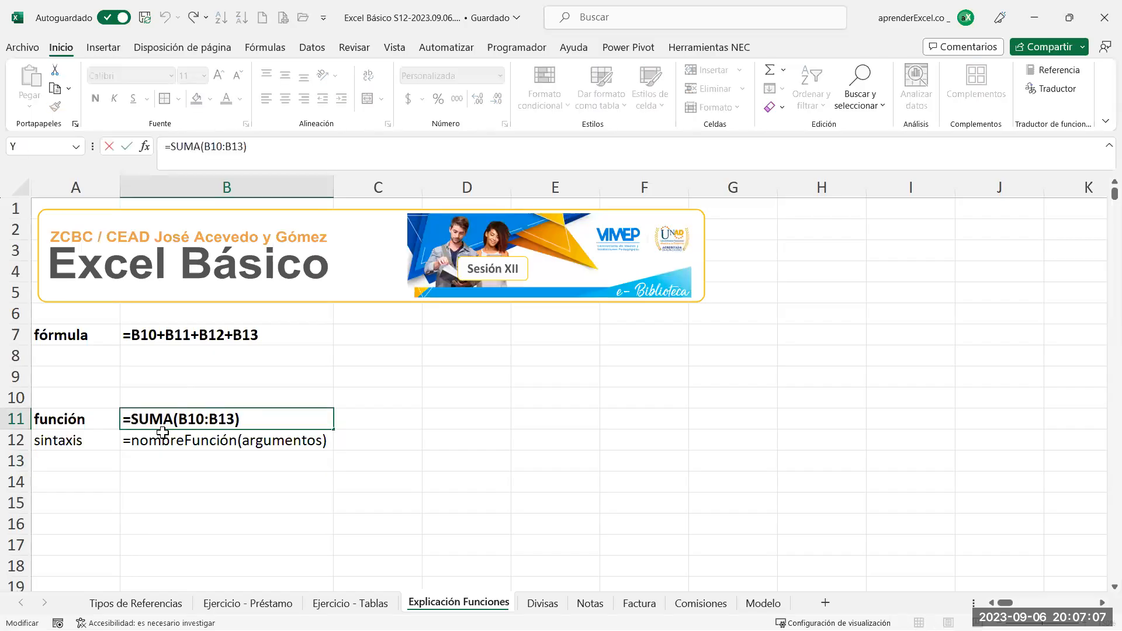
type("'")
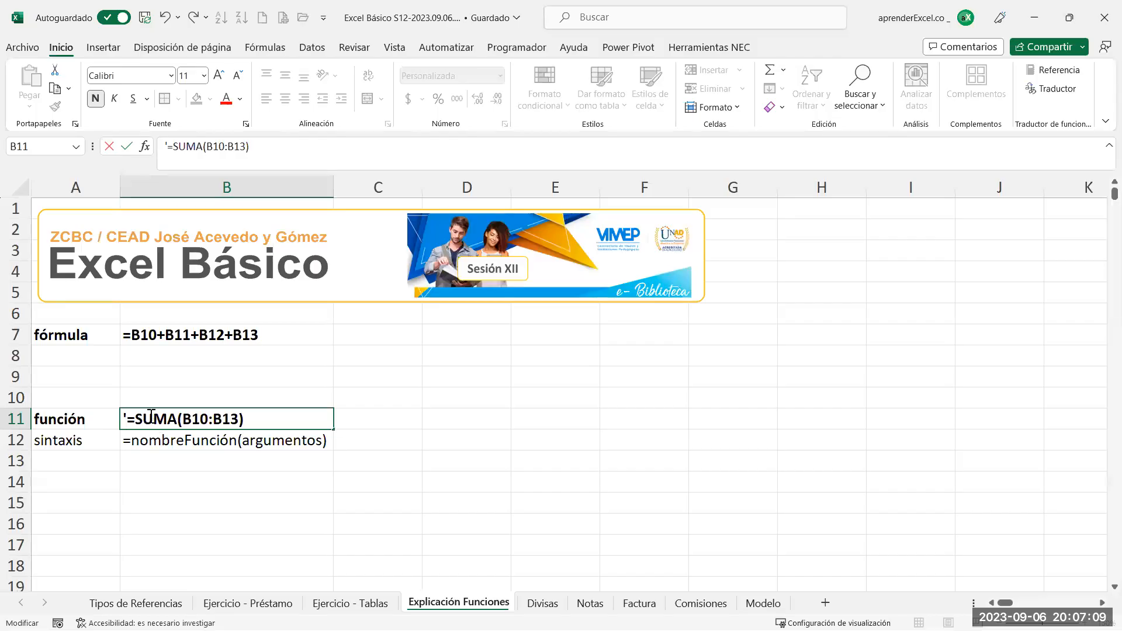
double_click(143, 419)
left_click(240, 99)
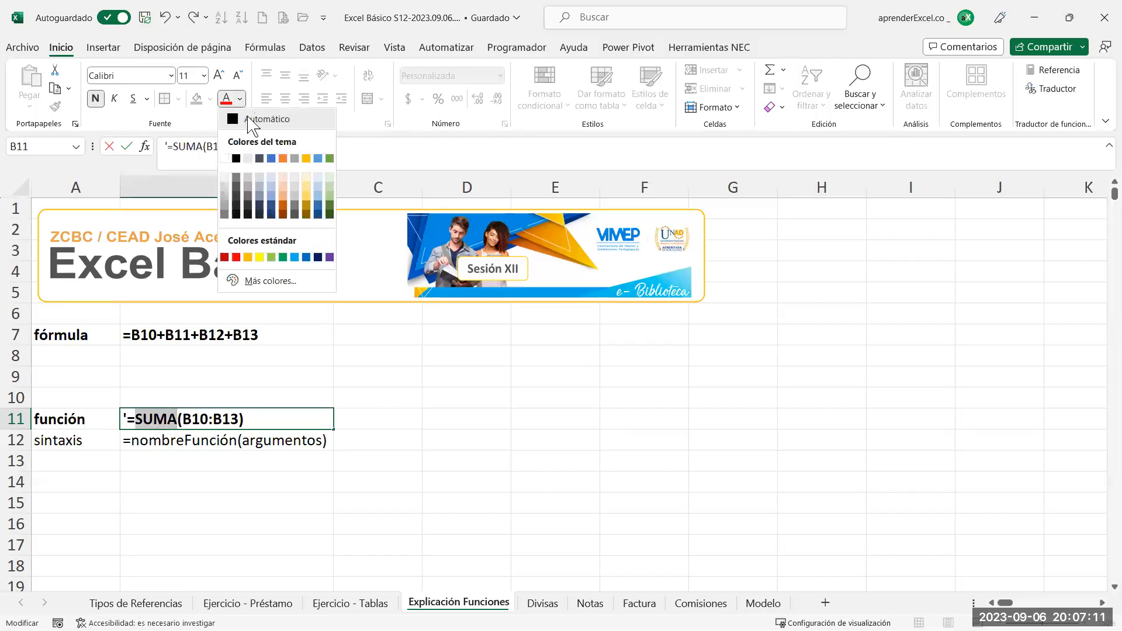
left_click(283, 257)
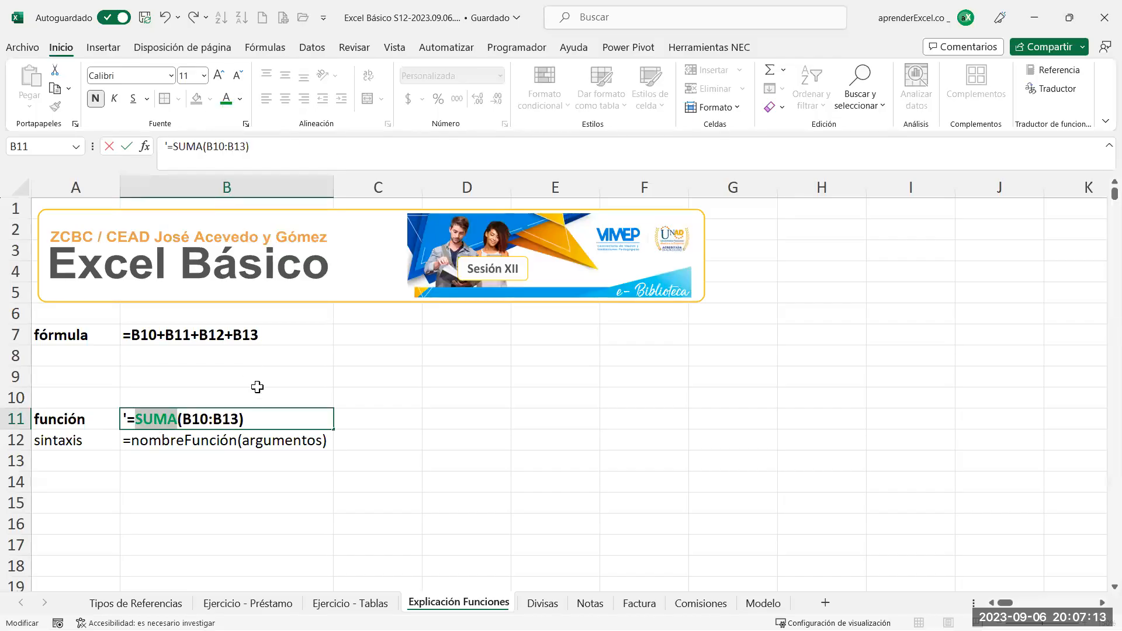
Color the word nombreFunción in the B12 syntax text the same green as SUMA
double_click(176, 441)
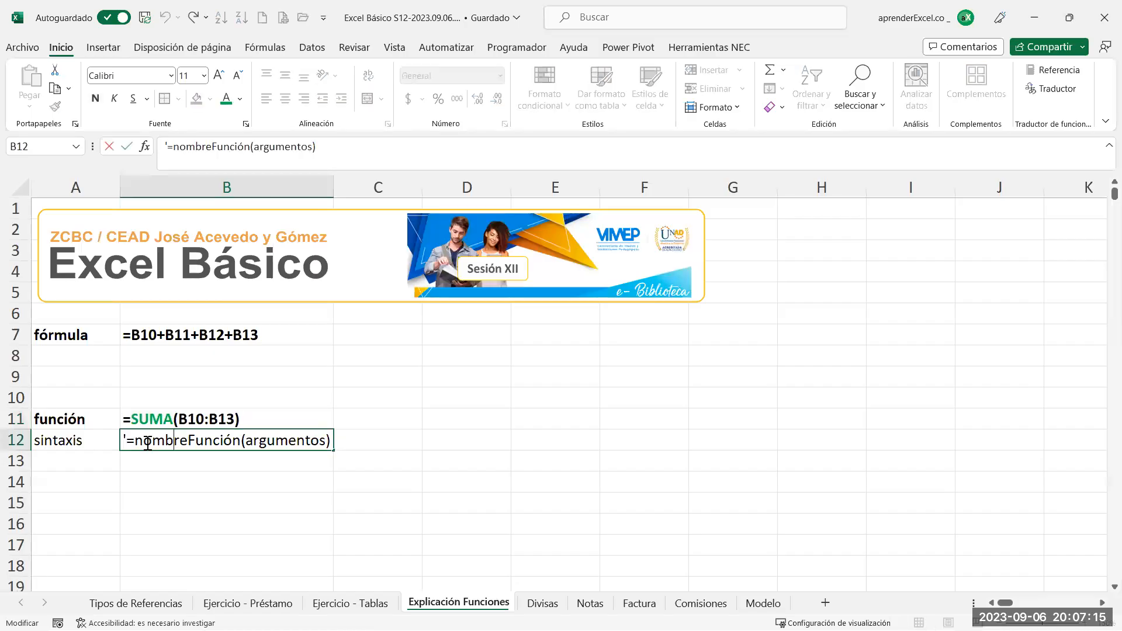
left_click_drag(142, 440, 241, 441)
left_click(225, 101)
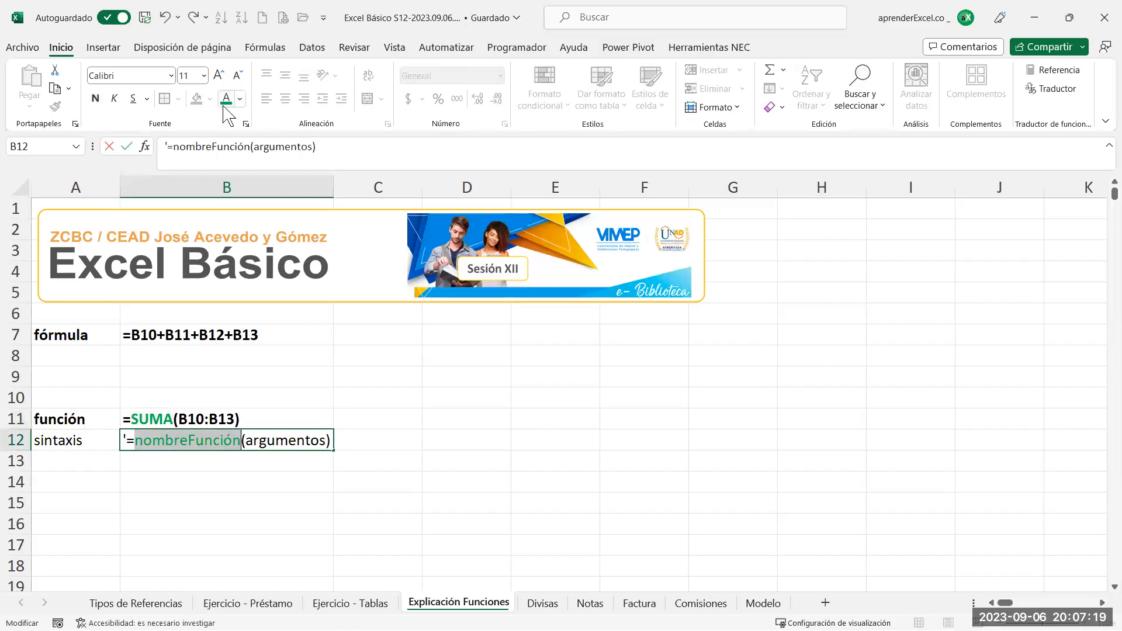
left_click(233, 416)
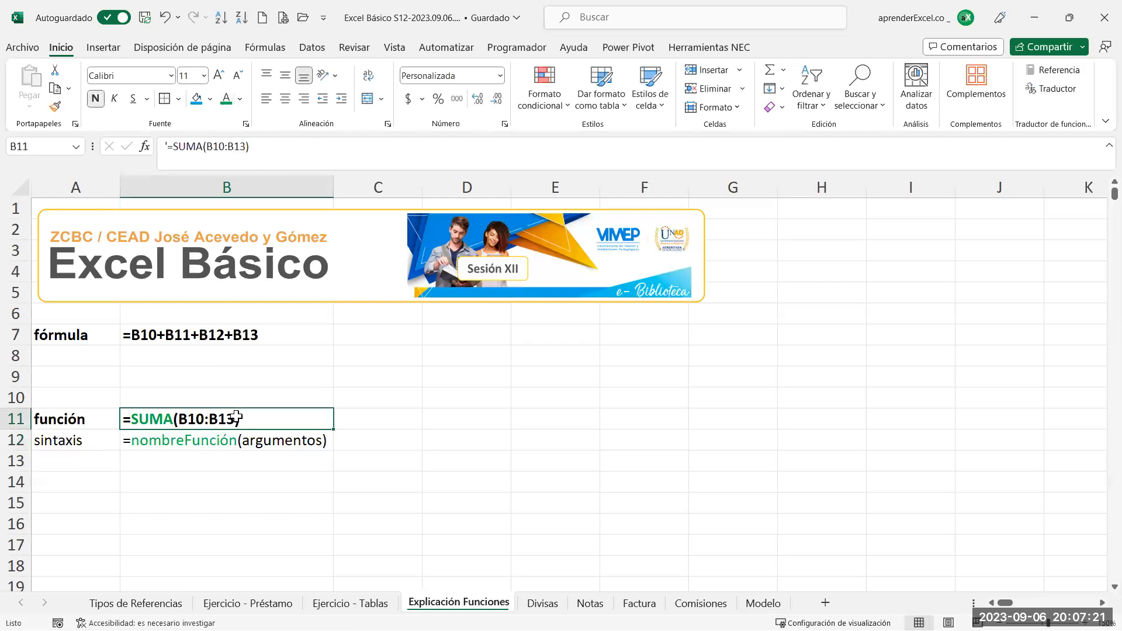
Color the word argumentos in the B12 syntax text standard light blue
double_click(246, 444)
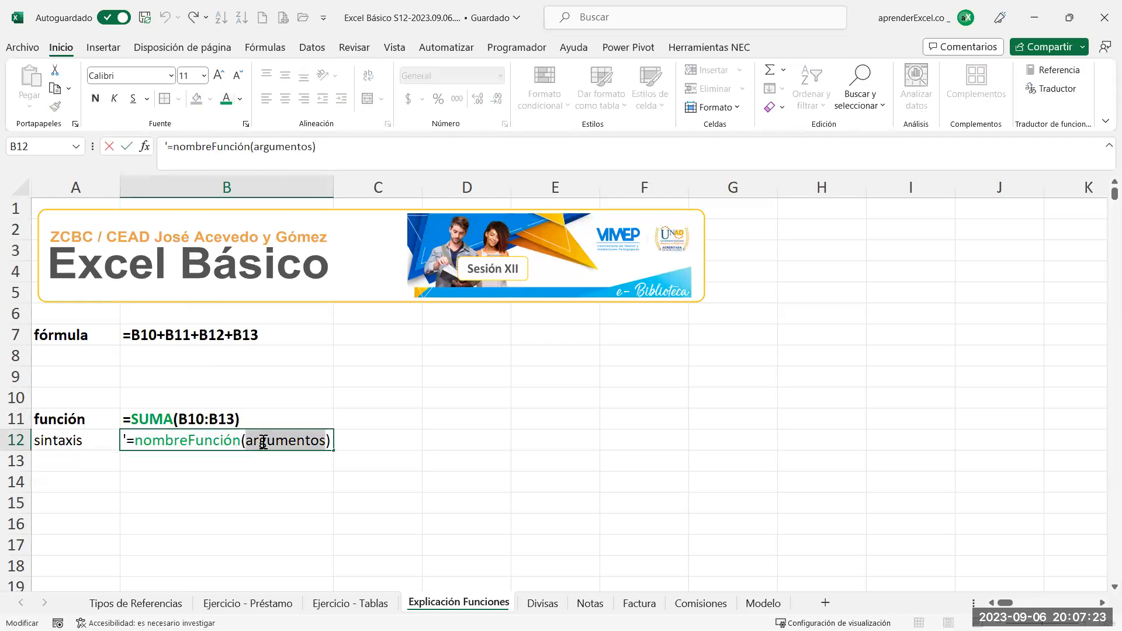
double_click(263, 442)
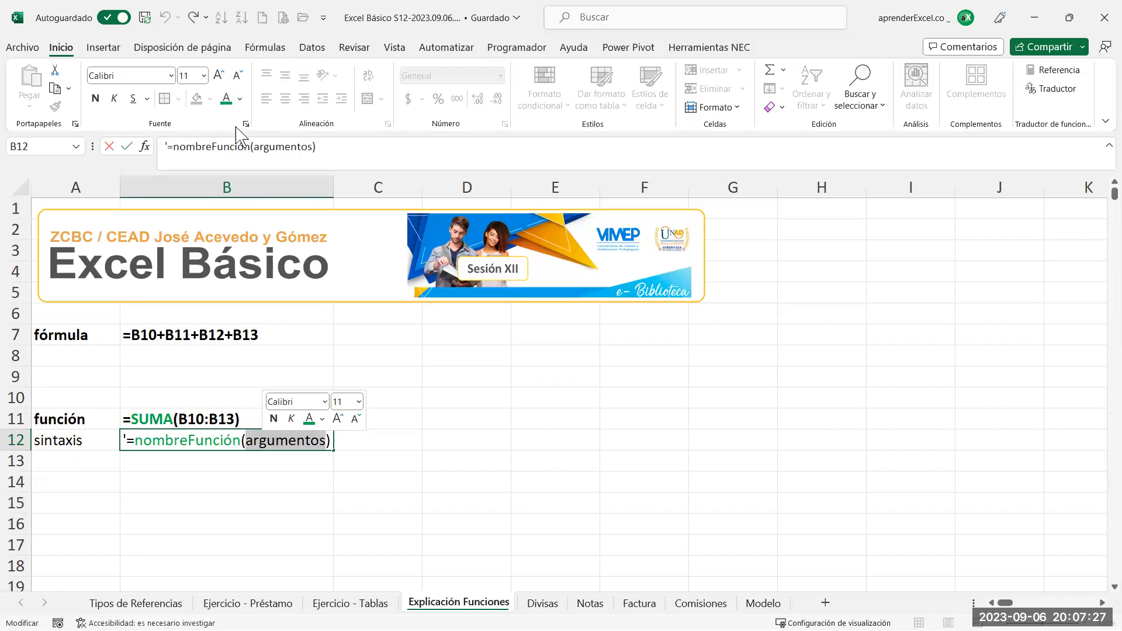
left_click(240, 99)
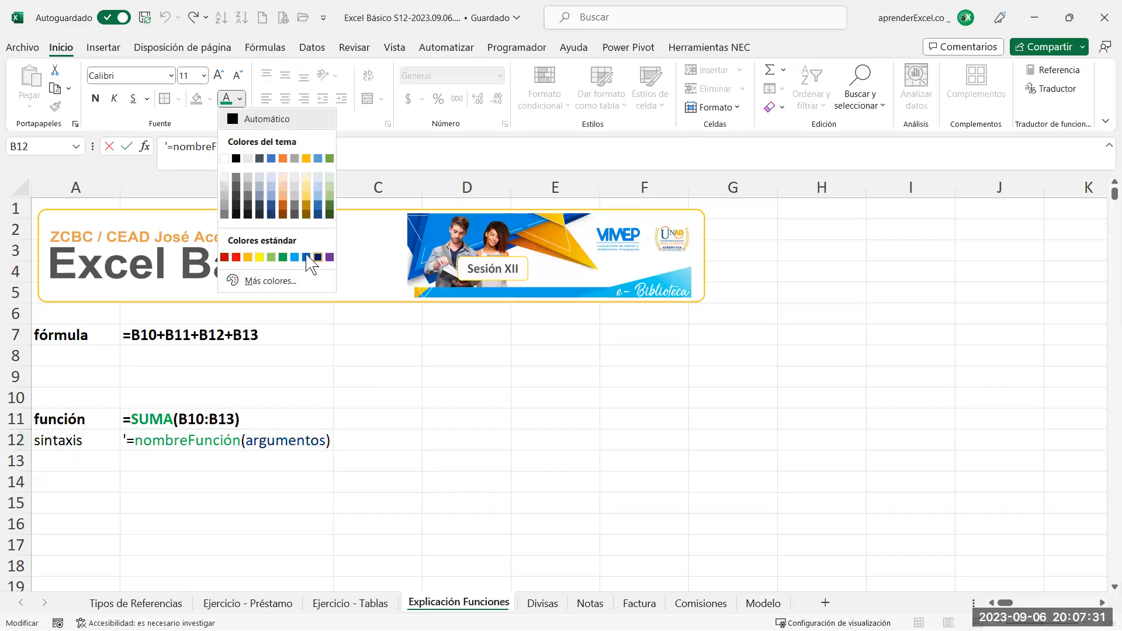
left_click(304, 258)
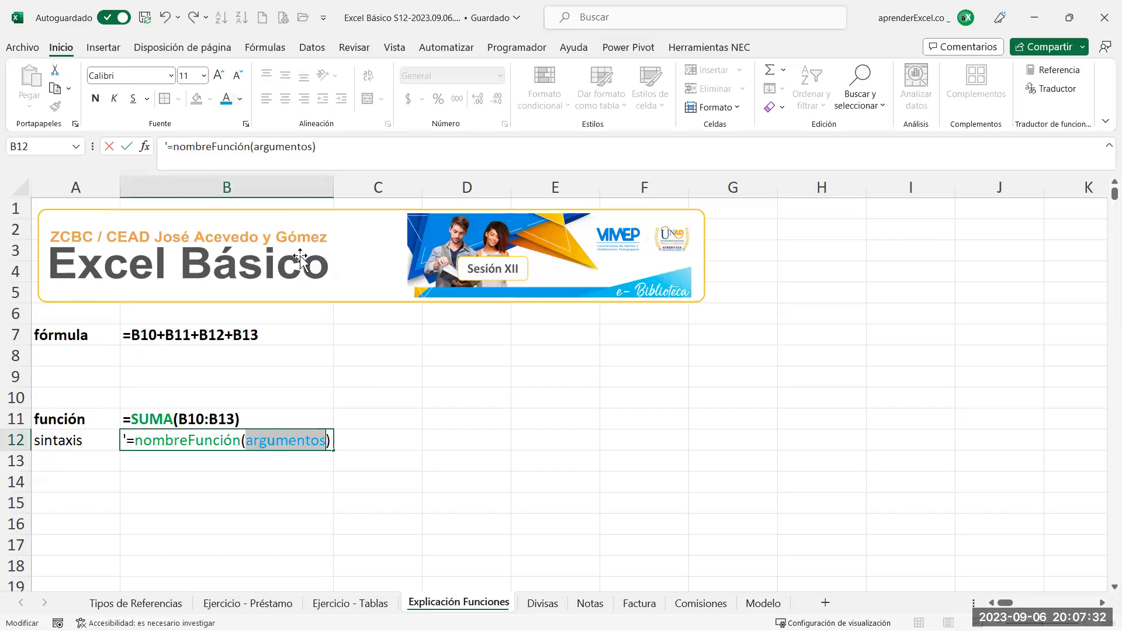
Color the range B10:B13 inside the B11 function text the same light blue as argumentos
left_click(221, 411)
double_click(182, 418)
left_click_drag(183, 418, 239, 417)
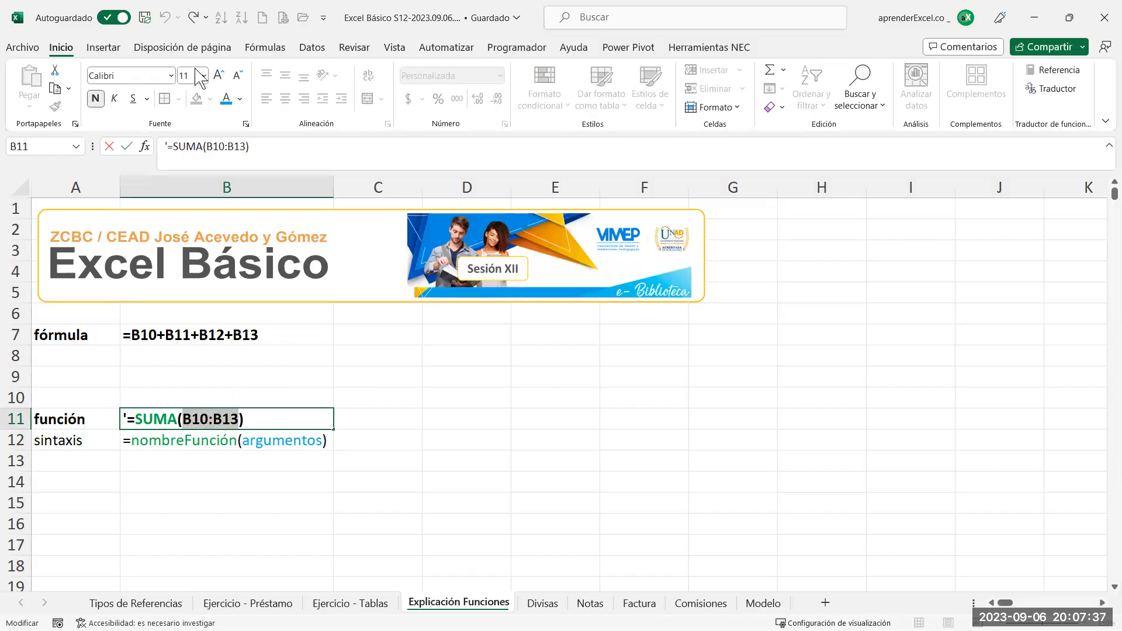
left_click(224, 100)
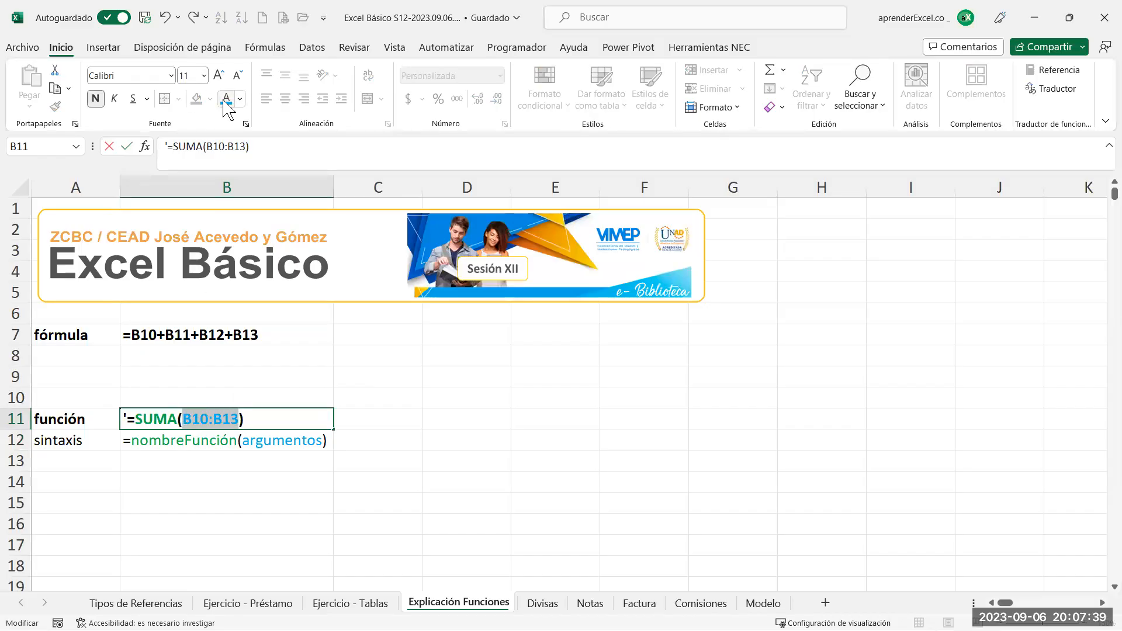
key("Return")
Enter the heading "argumentos" in B14 and the list item "*referencia" in B15
left_click(250, 480)
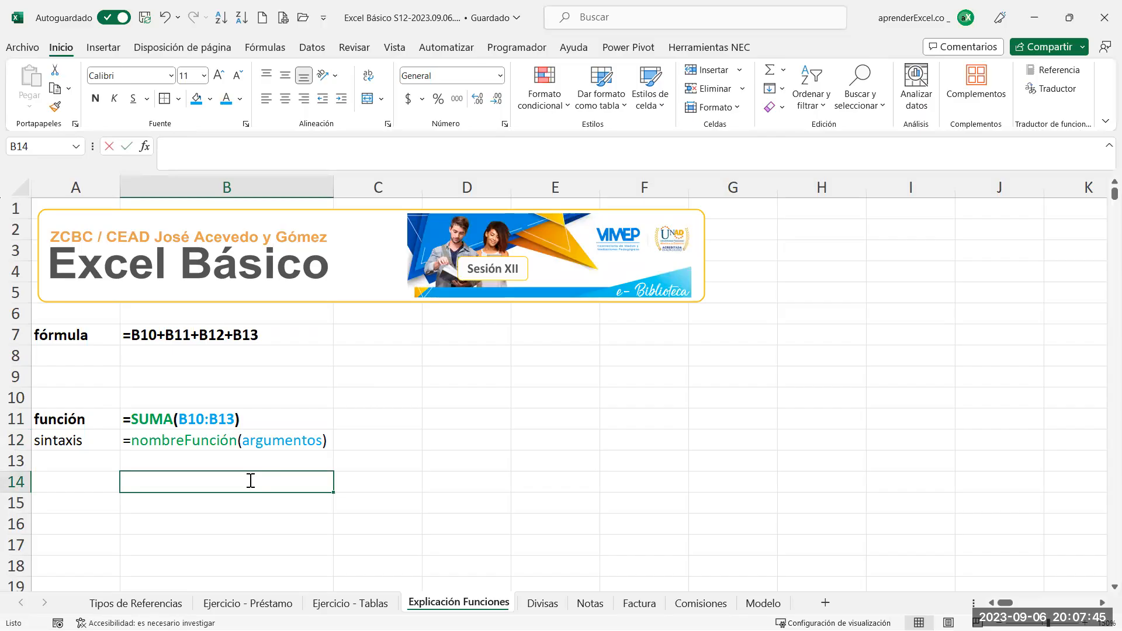
type("argumentos")
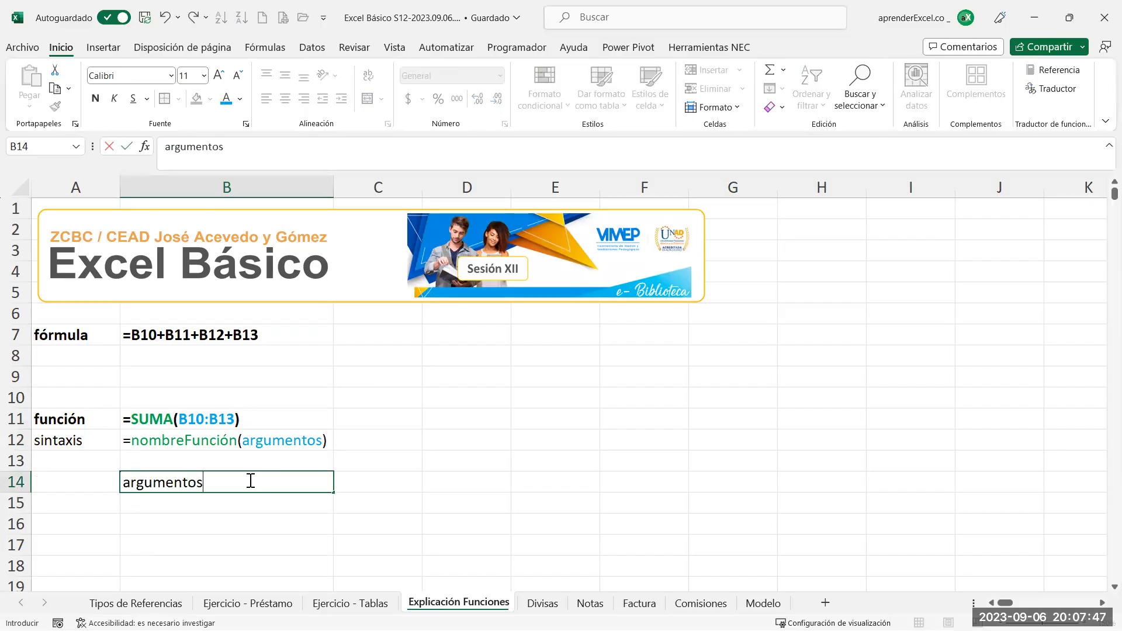
key("Return")
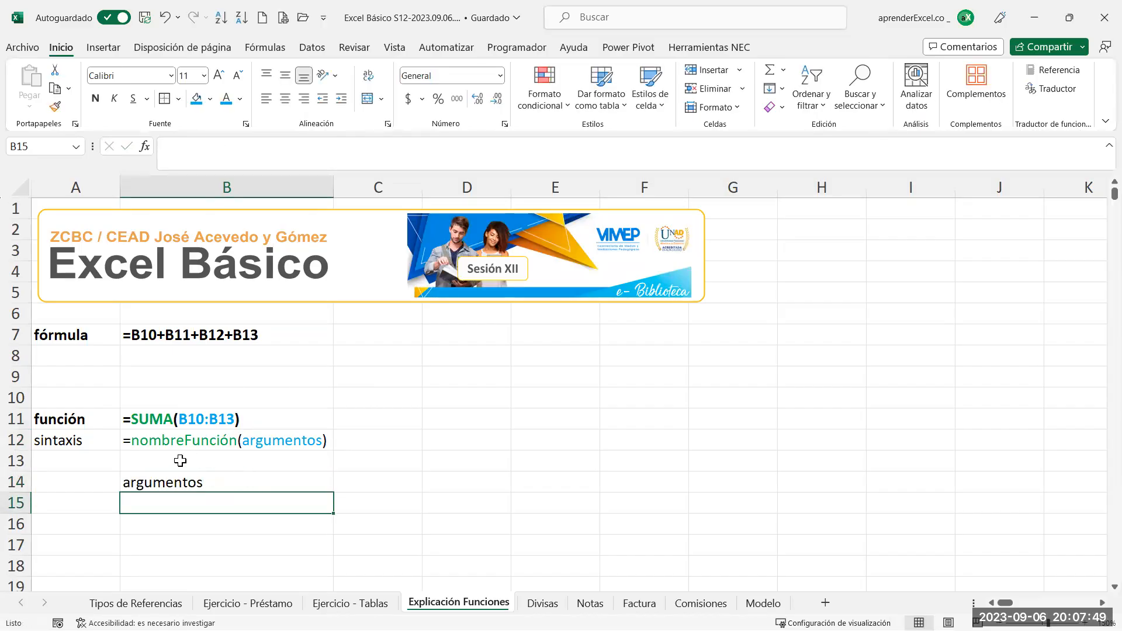
left_click(203, 479)
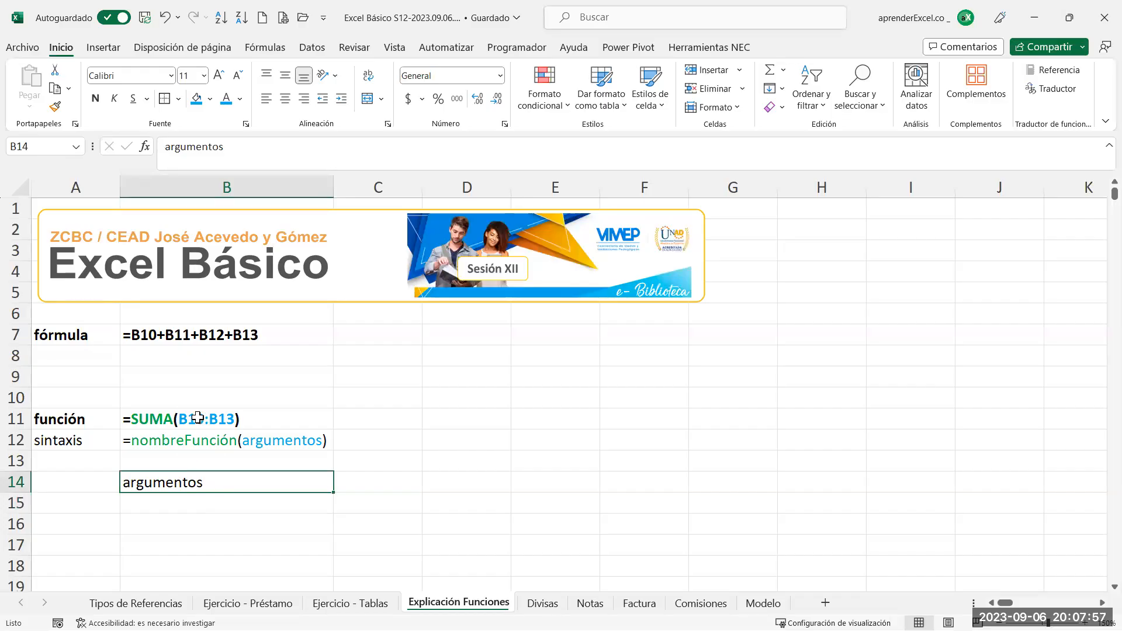
left_click(202, 500)
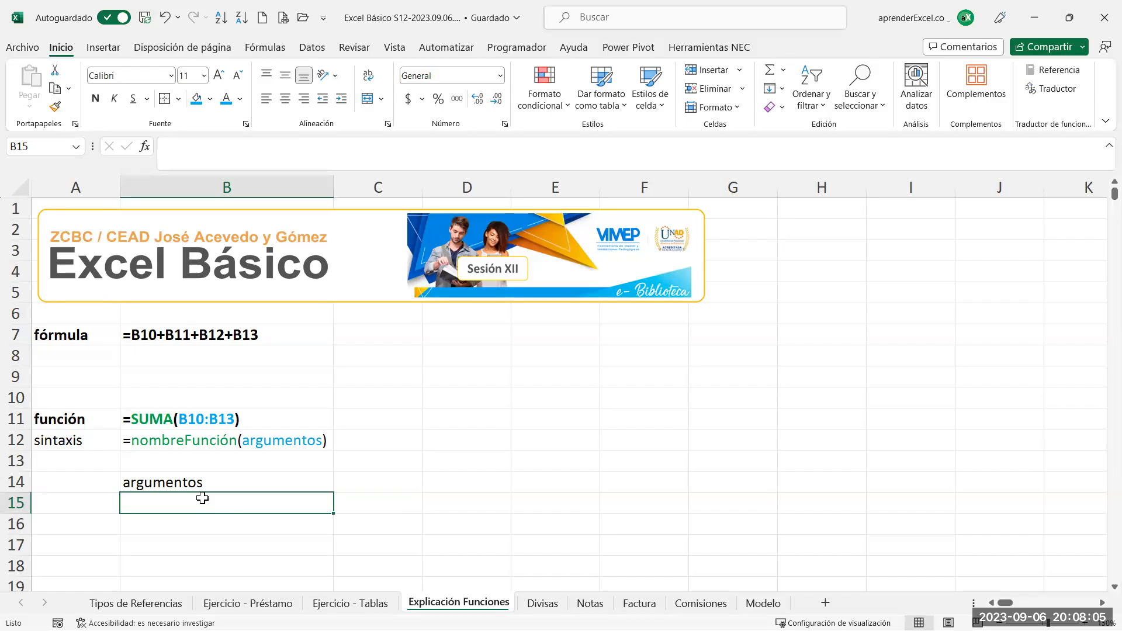
type("*referencia")
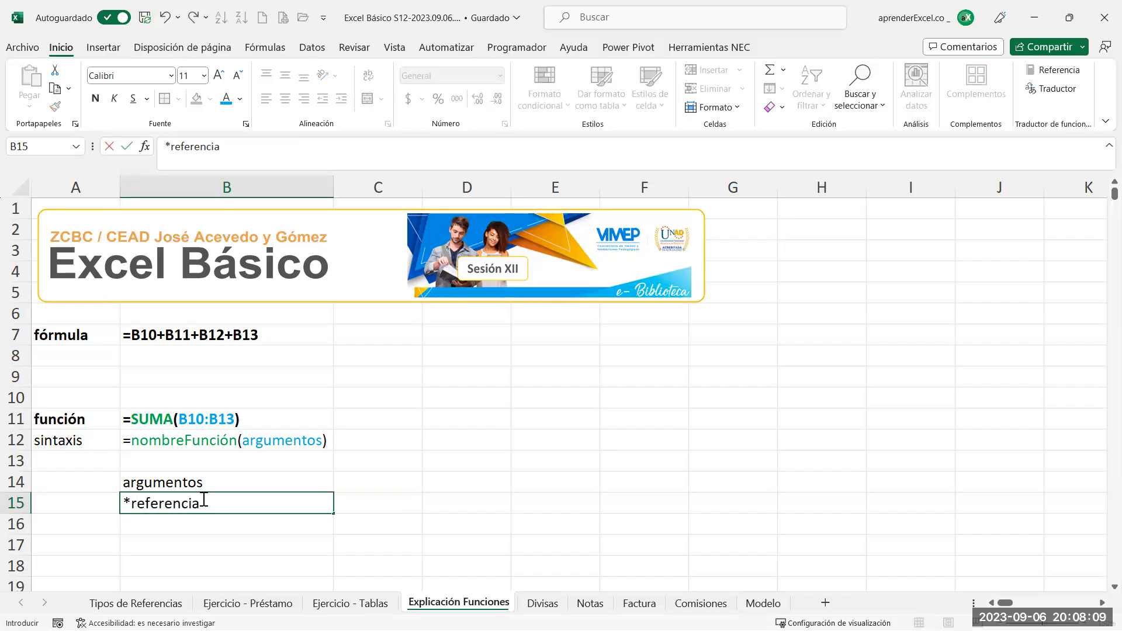
key("Return")
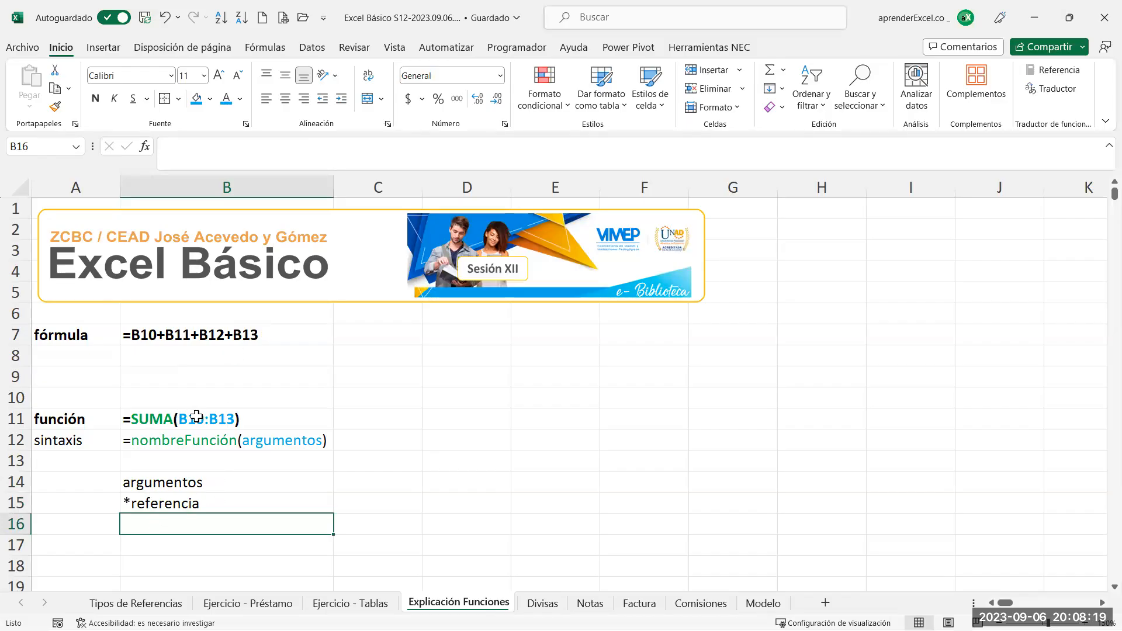
Append the example B10 in bold after "*referencia" in cell B15
double_click(237, 506)
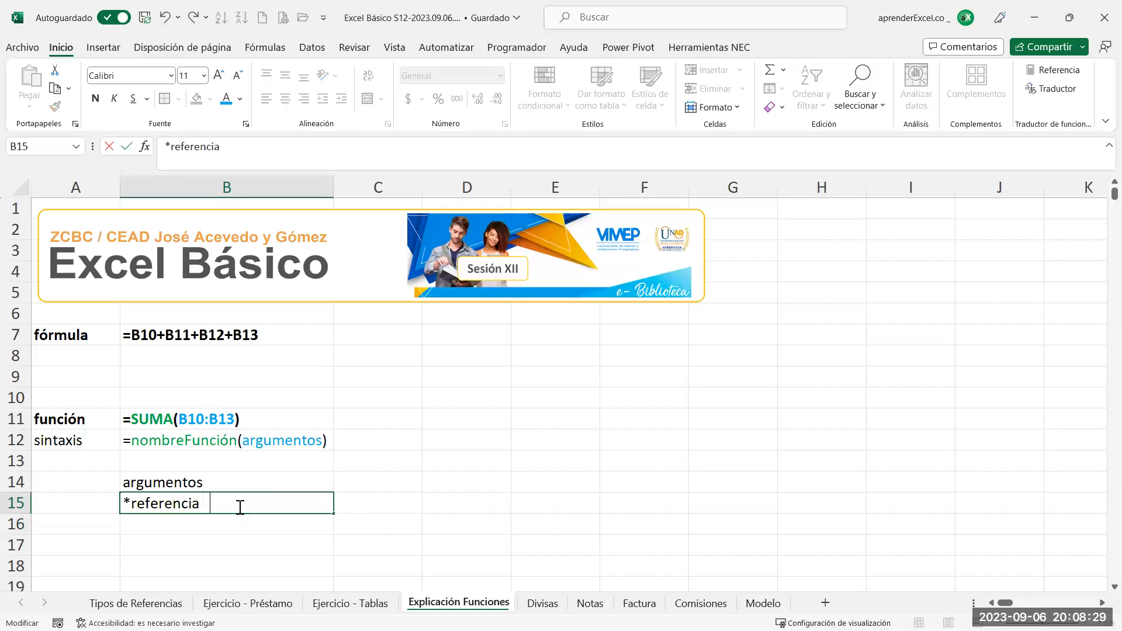
type("B10")
key("shift+Left")
key("shift+Left")
key("shift+Left")
key("ctrl+n")
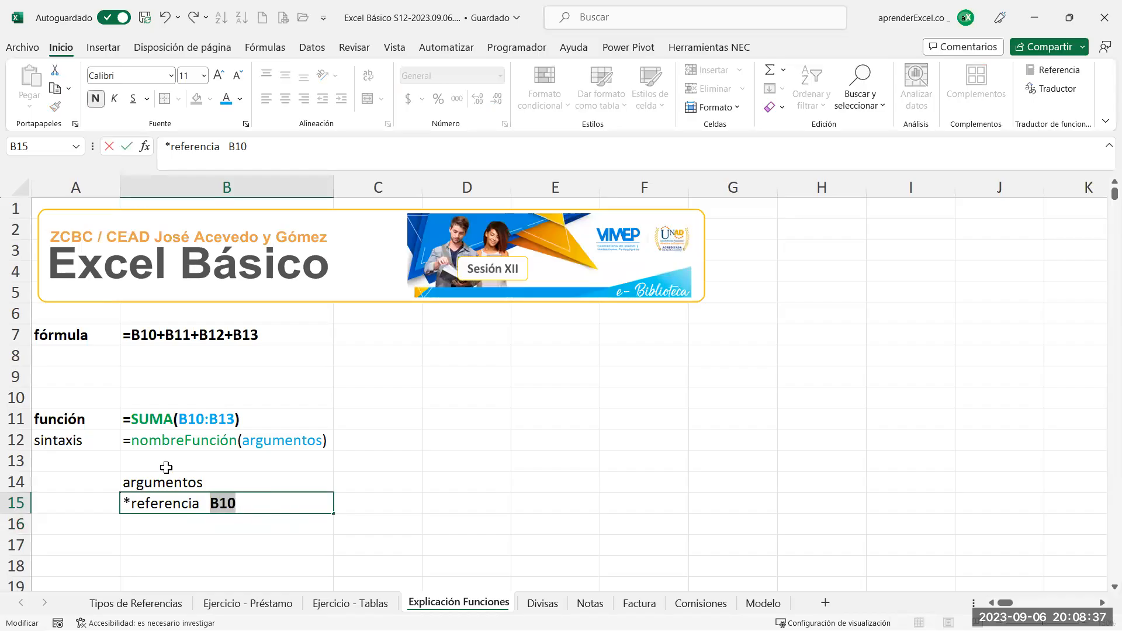
key("Return")
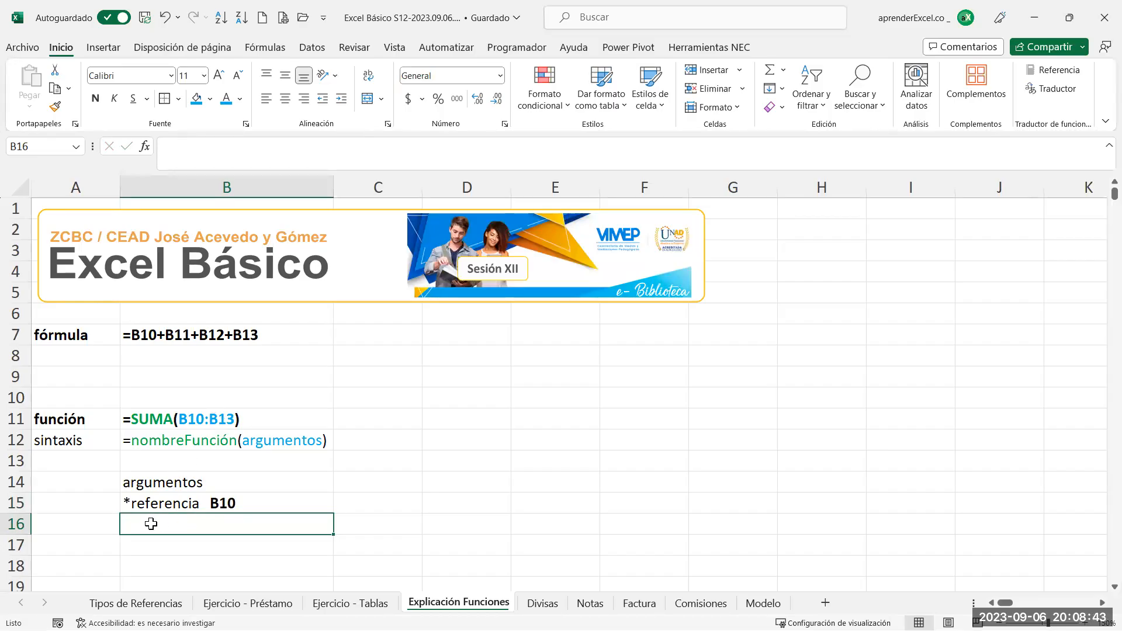
Enter "*rango celdaInicial:celdaFinal b10:b13" in B16, separating the parts with extra spaces, and autofit column B to it
type("*RANGO")
key("BackSpace")
key("BackSpace")
key("BackSpace")
key("BackSpace")
key("BackSpace")
type("rango")
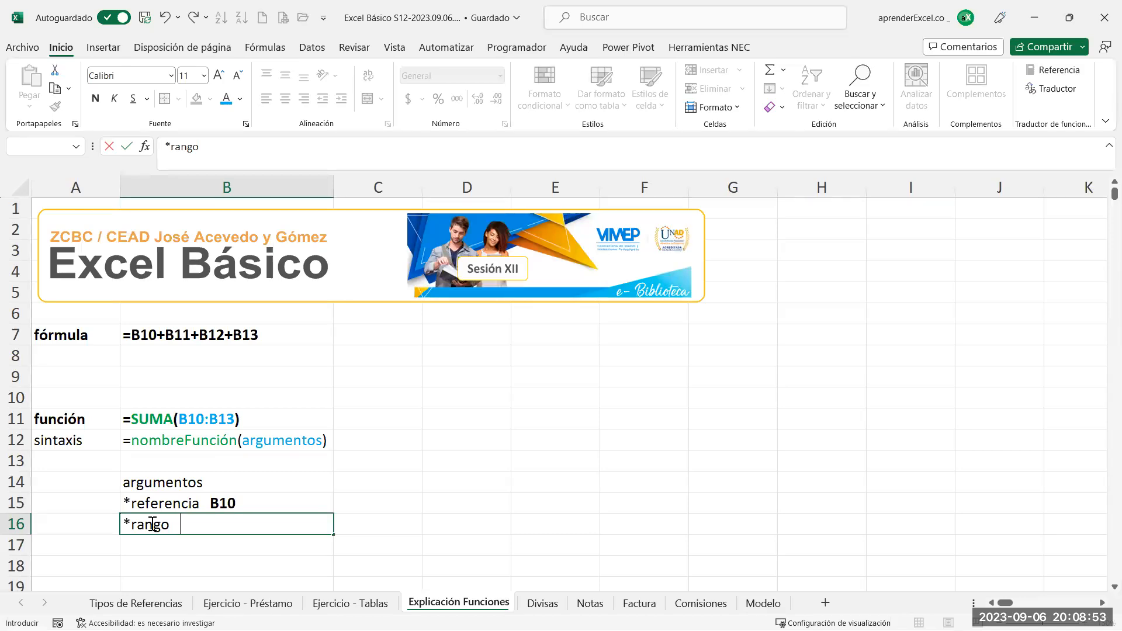
type("celdaUI")
key("BackSpace")
type("Inicial:celdaFinal")
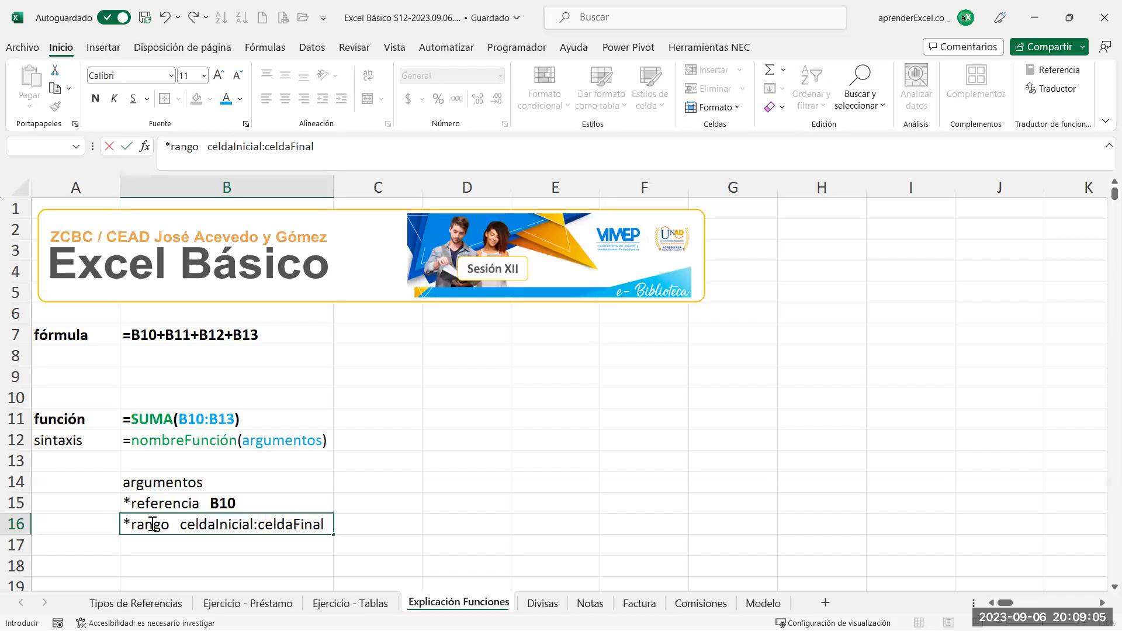
type("  b10:b13")
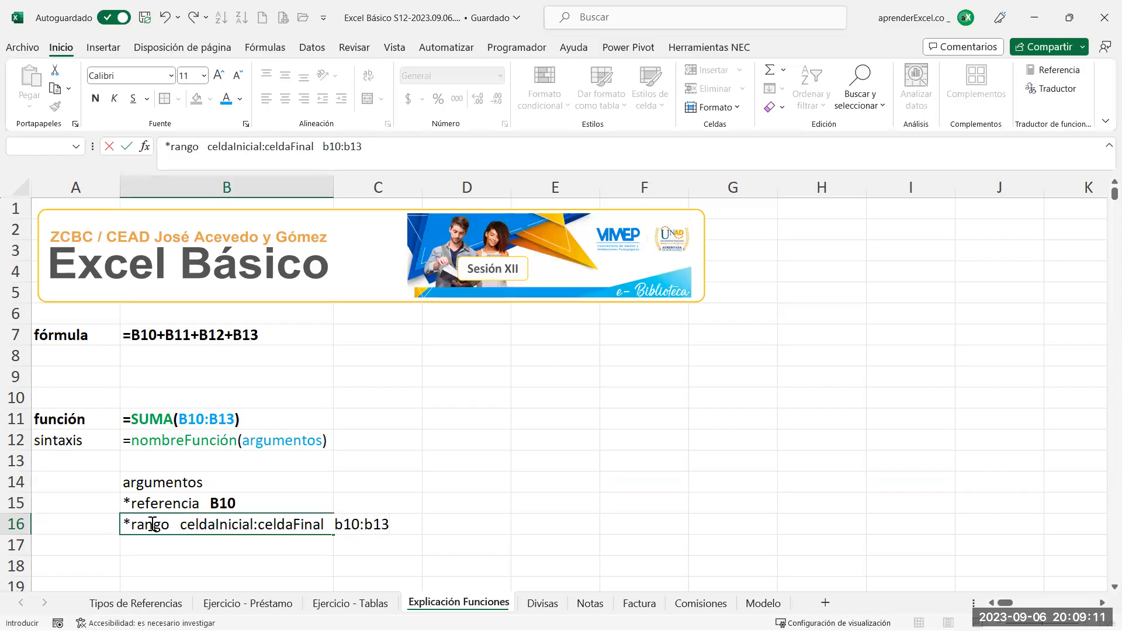
key("Return")
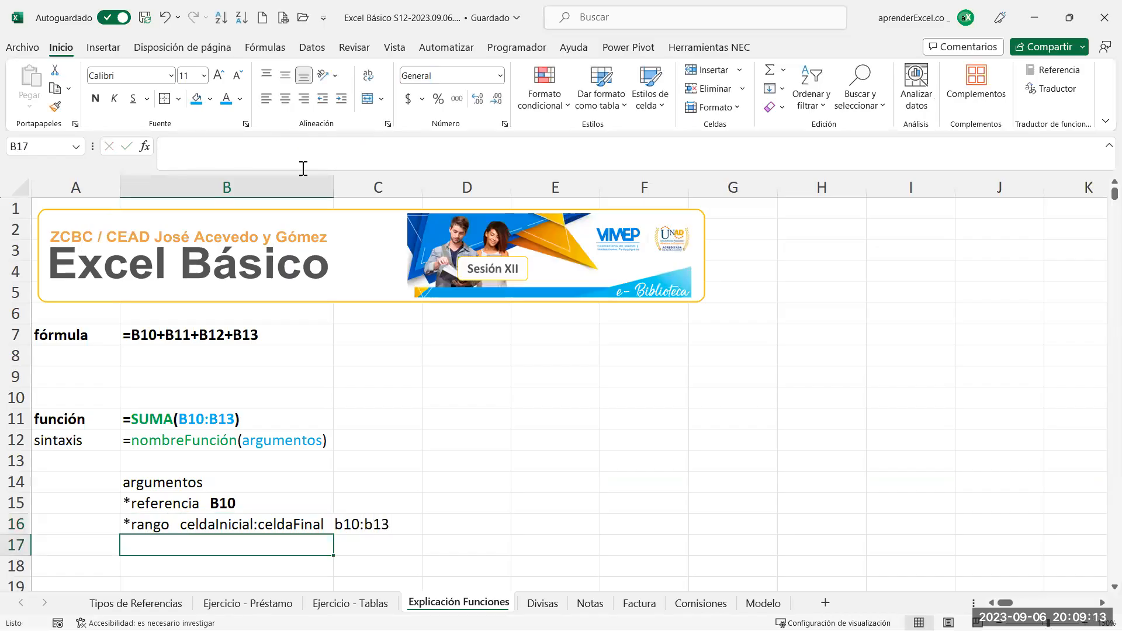
double_click(333, 176)
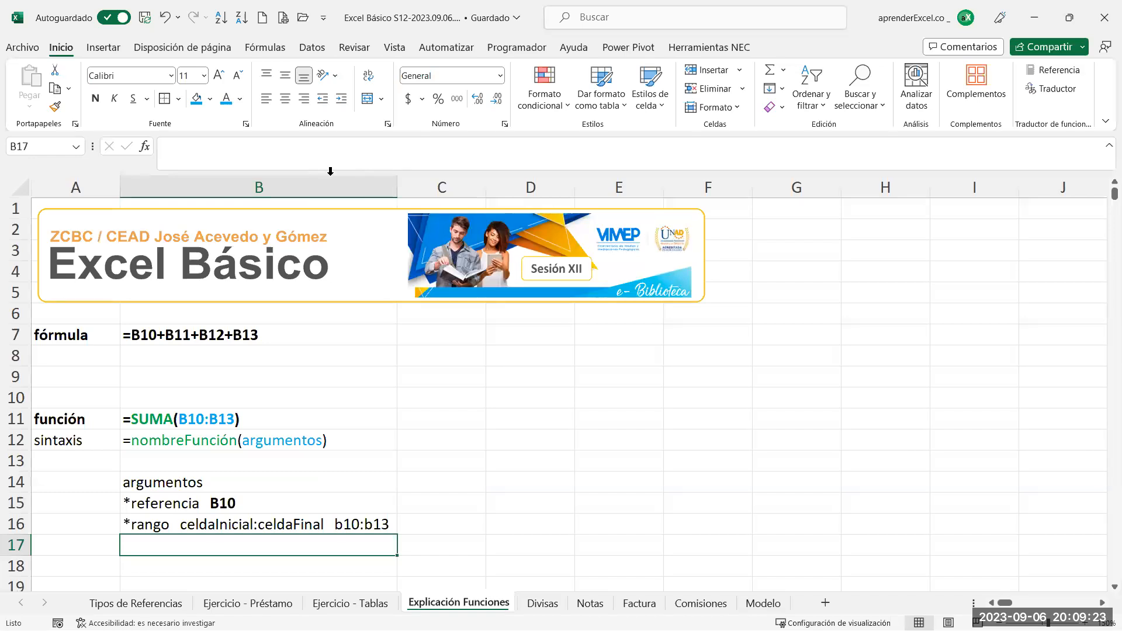
Color the example b10:b13 inside the "*rango" text in B16 light blue, matching the other argument examples
double_click(321, 524)
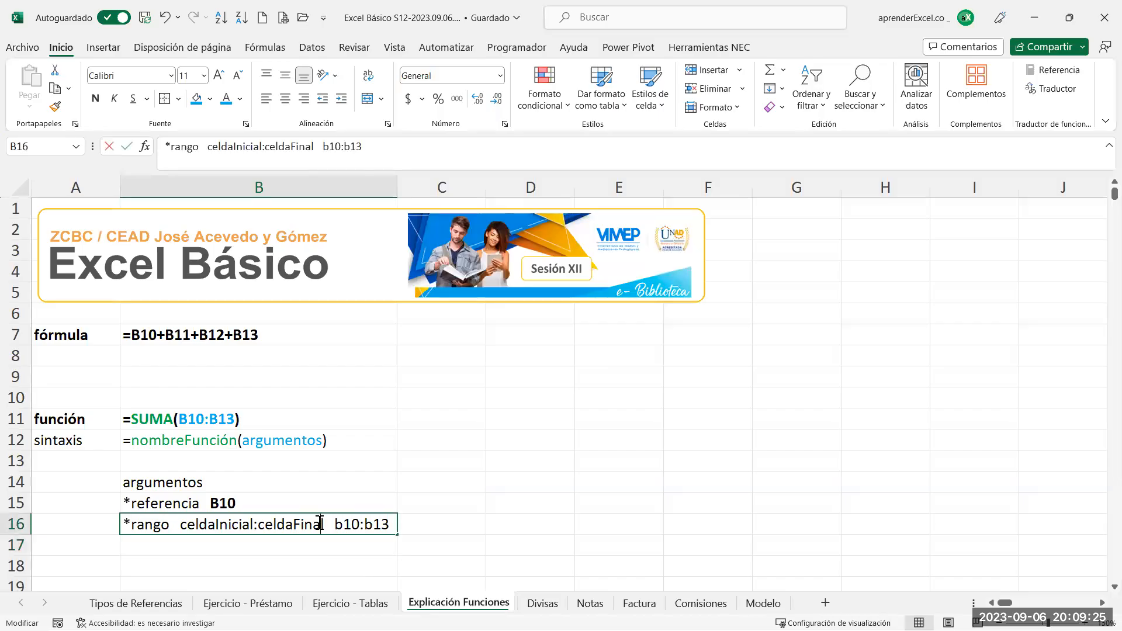
left_click_drag(335, 525, 392, 522)
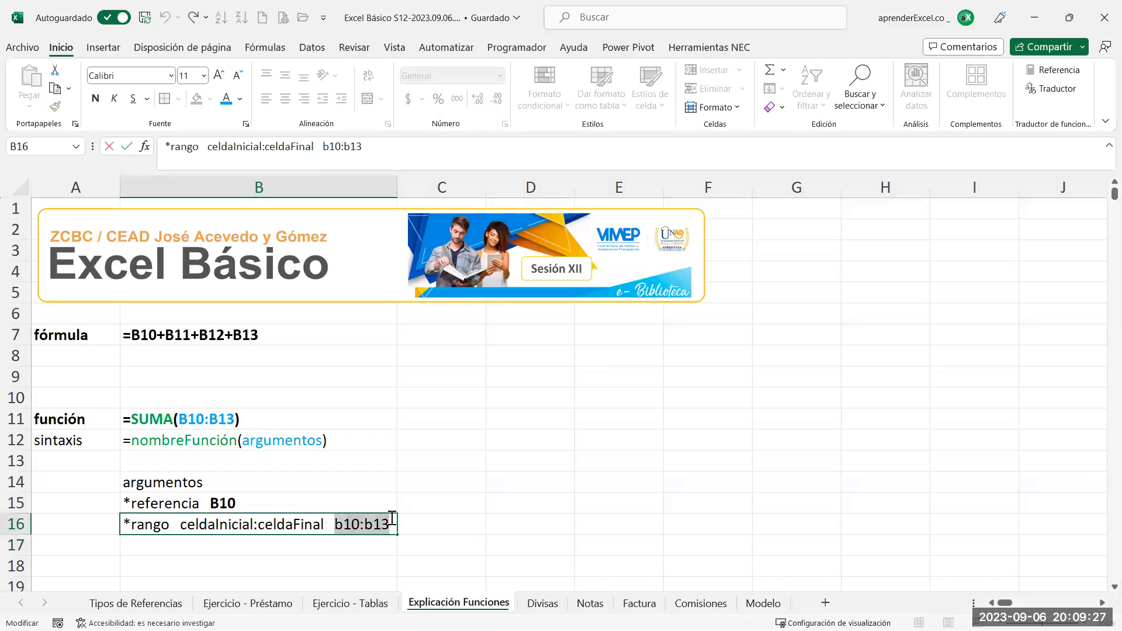
left_click(227, 100)
key("Return")
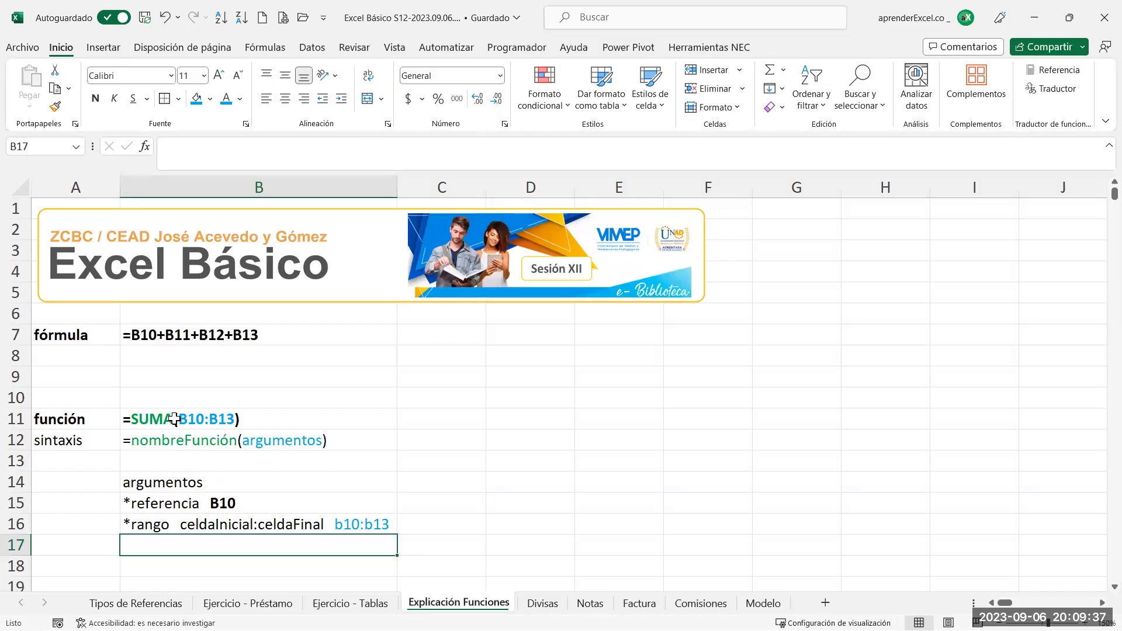
Extend the heading in B14 to read "argumentos (0, 1, 2, 3....."
double_click(216, 488)
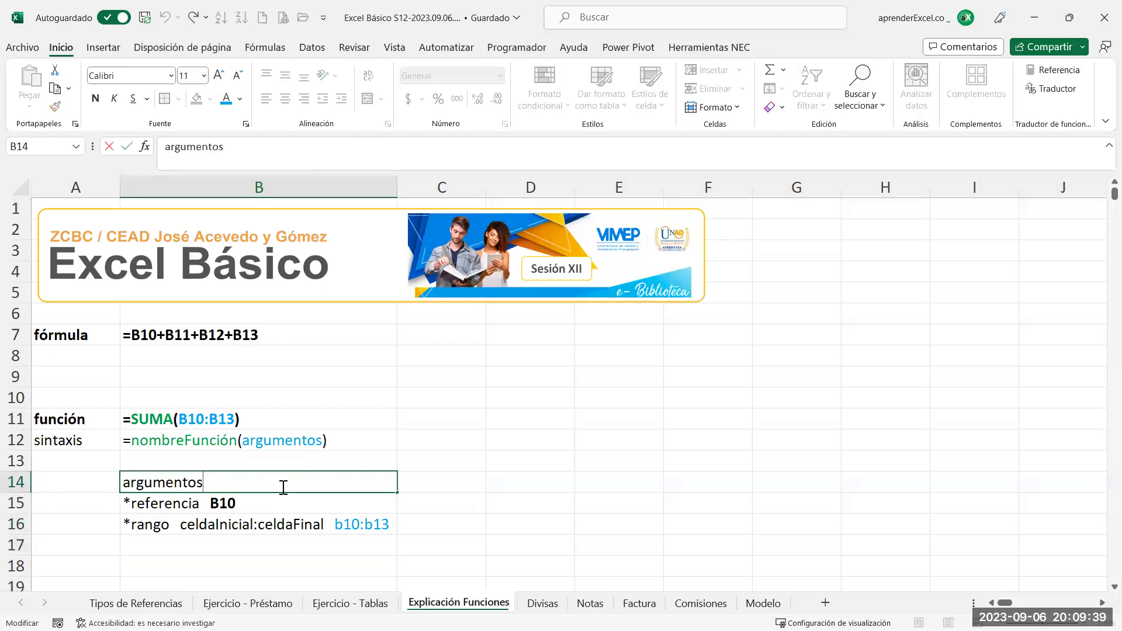
type("(0, 1, 2, 3.....")
key("Return")
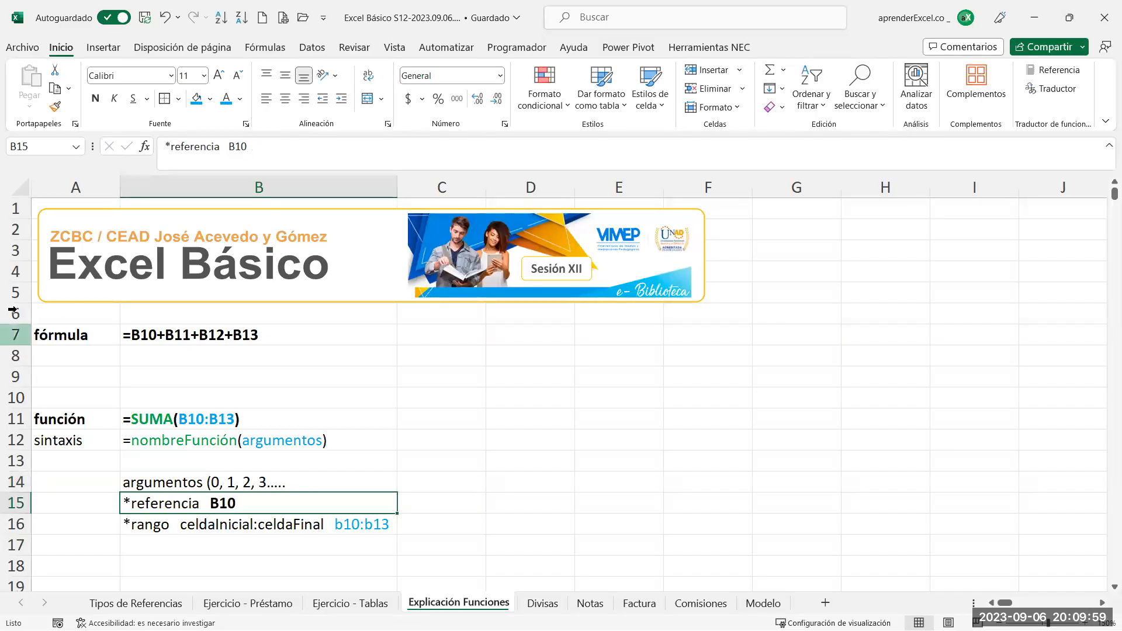
left_click(297, 477)
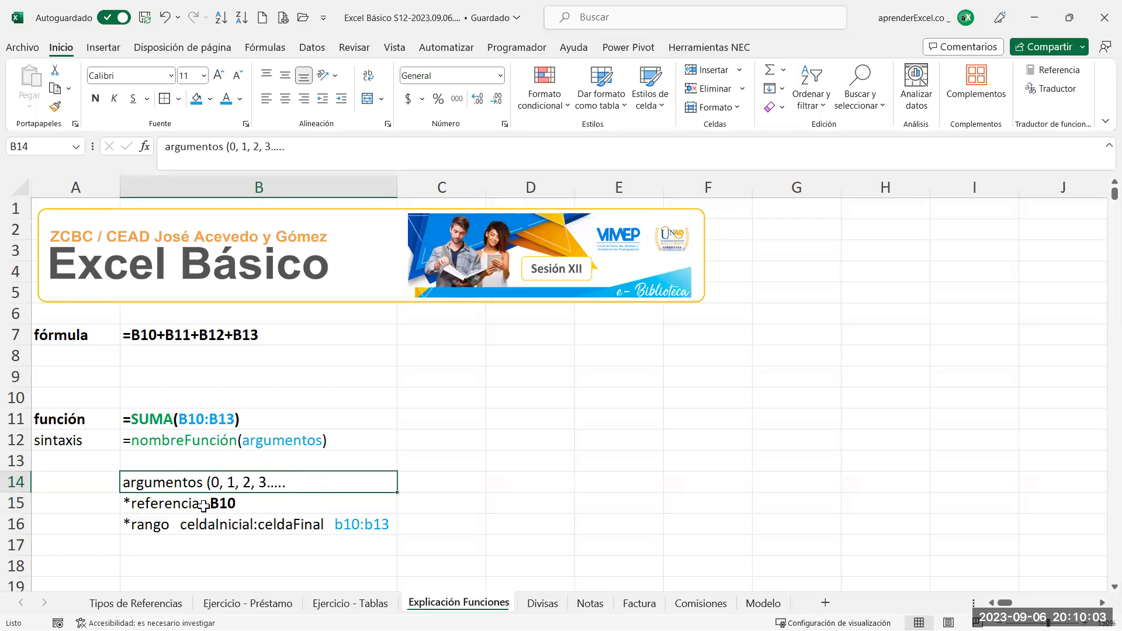
left_click(205, 418)
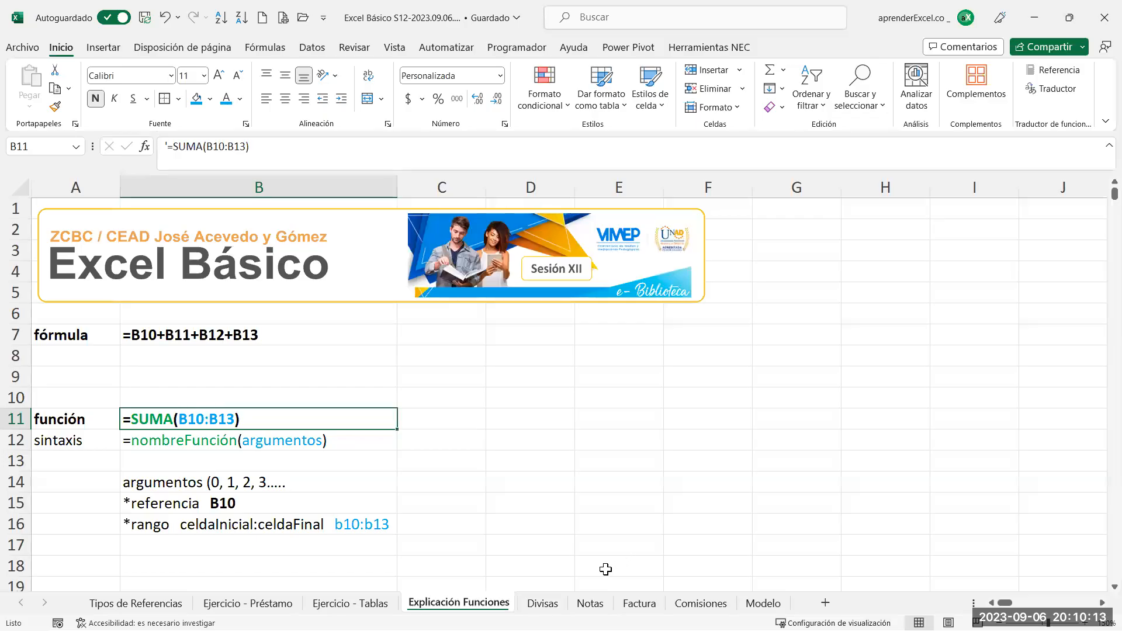
On the Divisas sheet, total the Valor Dólares column in C20 with =SUMA(C10;C11;C12;C13), separating the individual references with semicolons
left_click(543, 604)
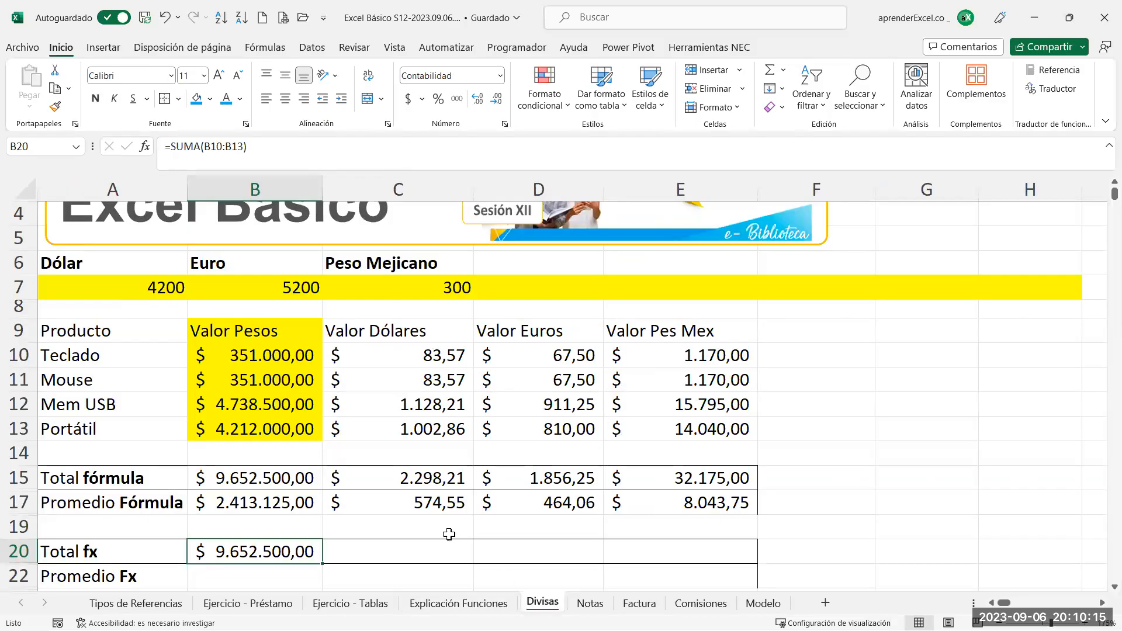
left_click(405, 478)
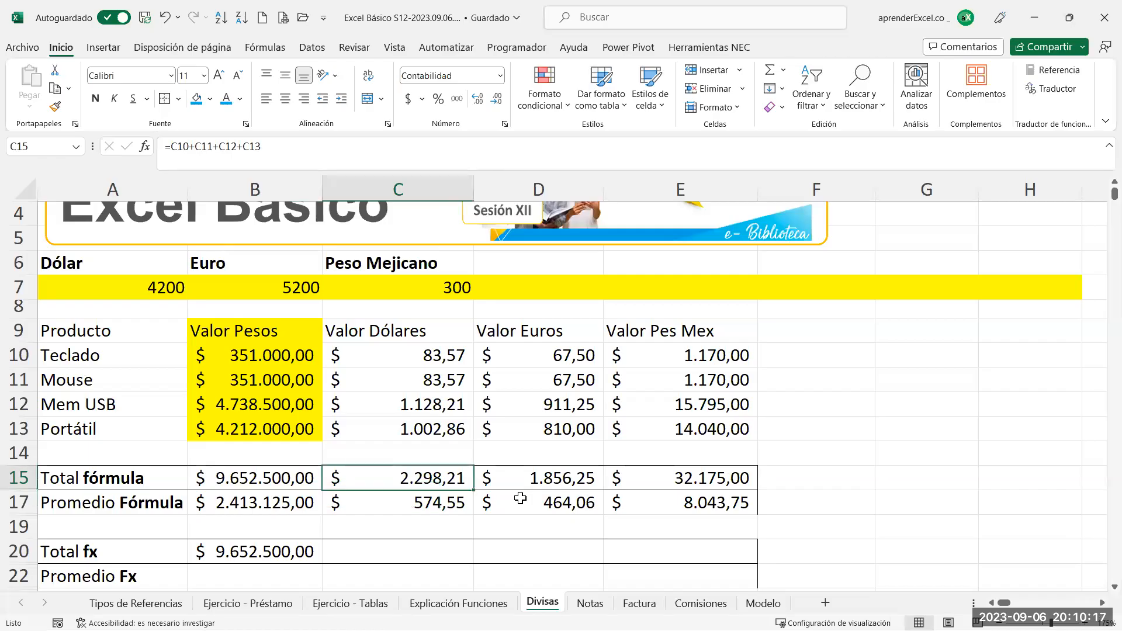
left_click(279, 549)
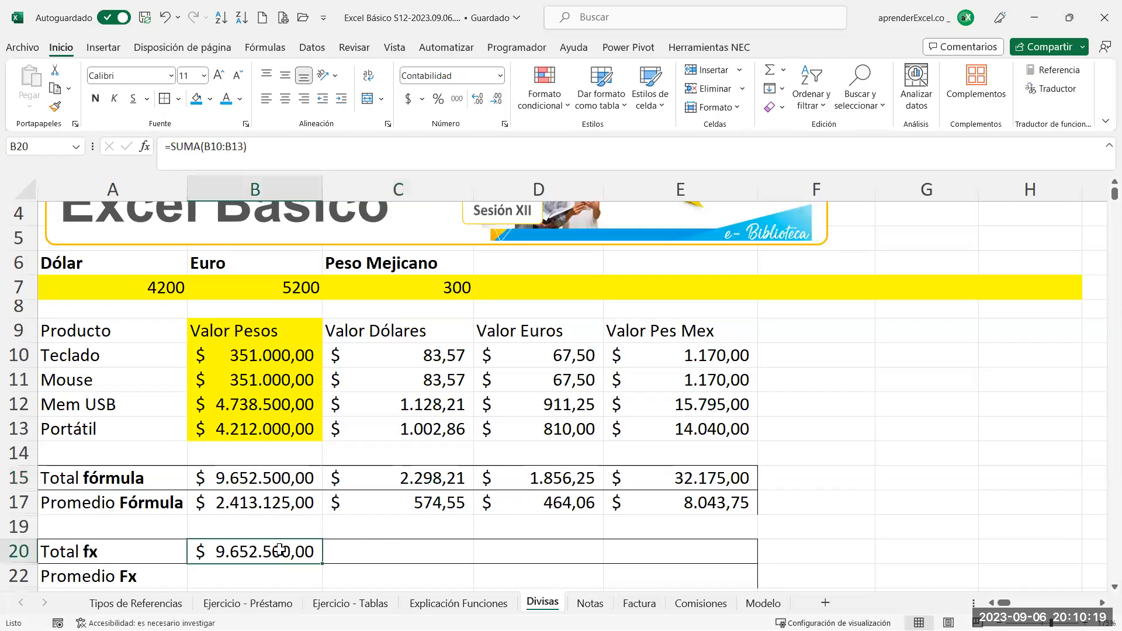
left_click(388, 549)
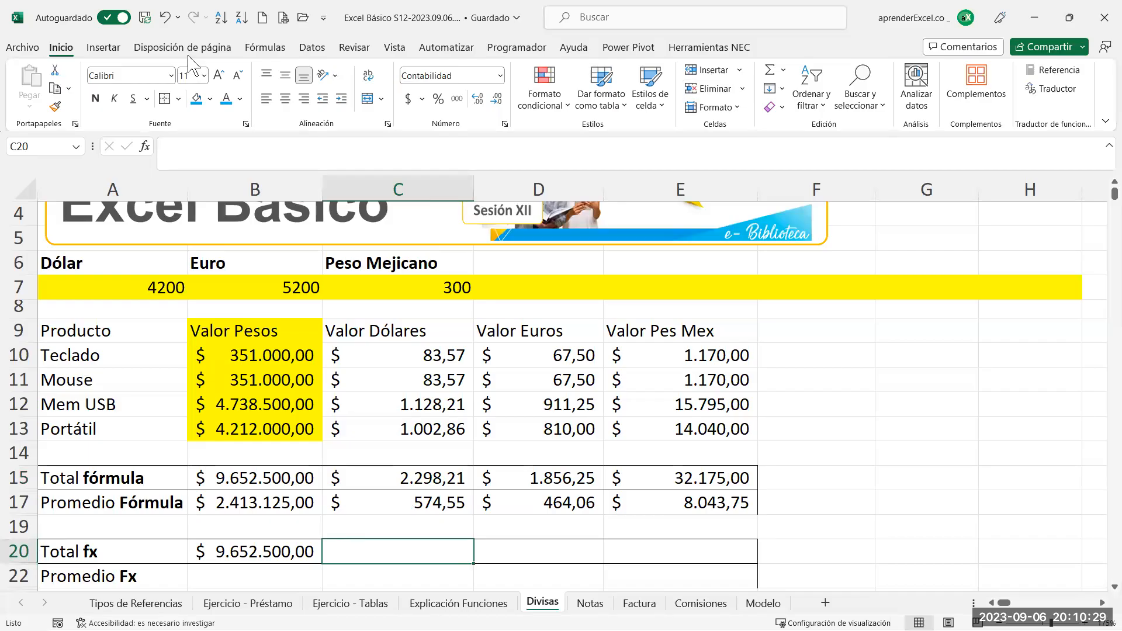
left_click(265, 48)
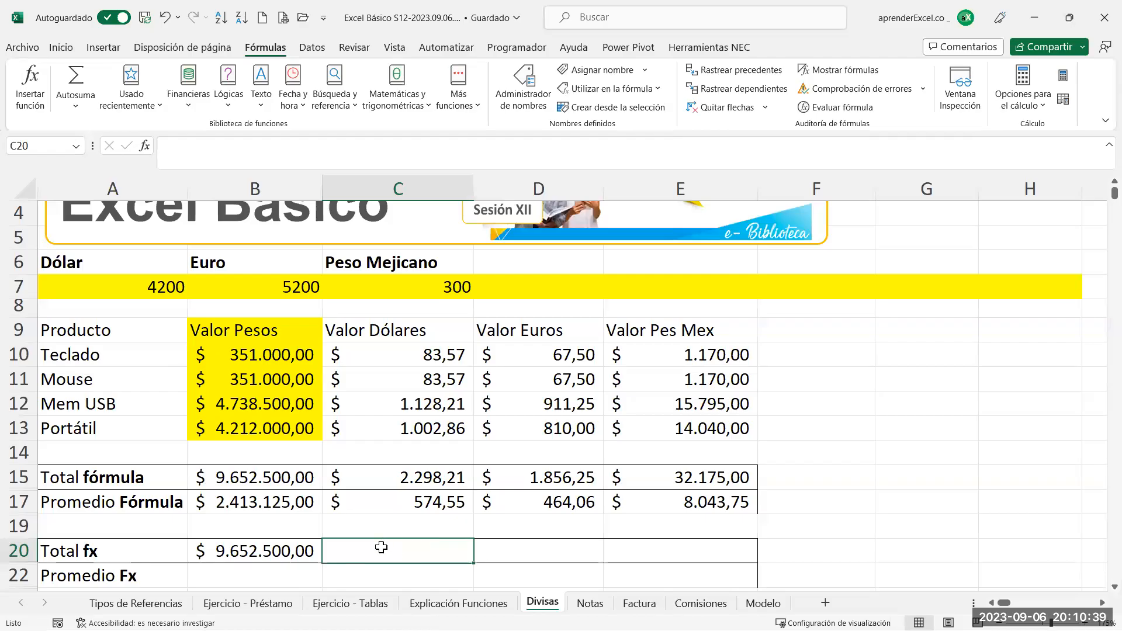
type("=")
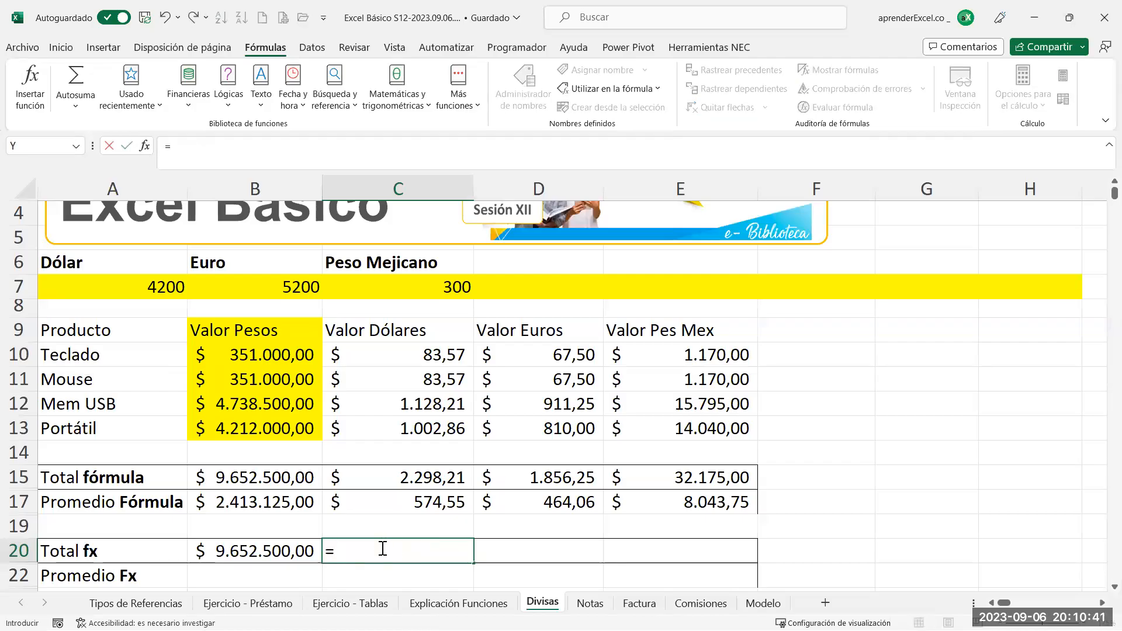
type("suma")
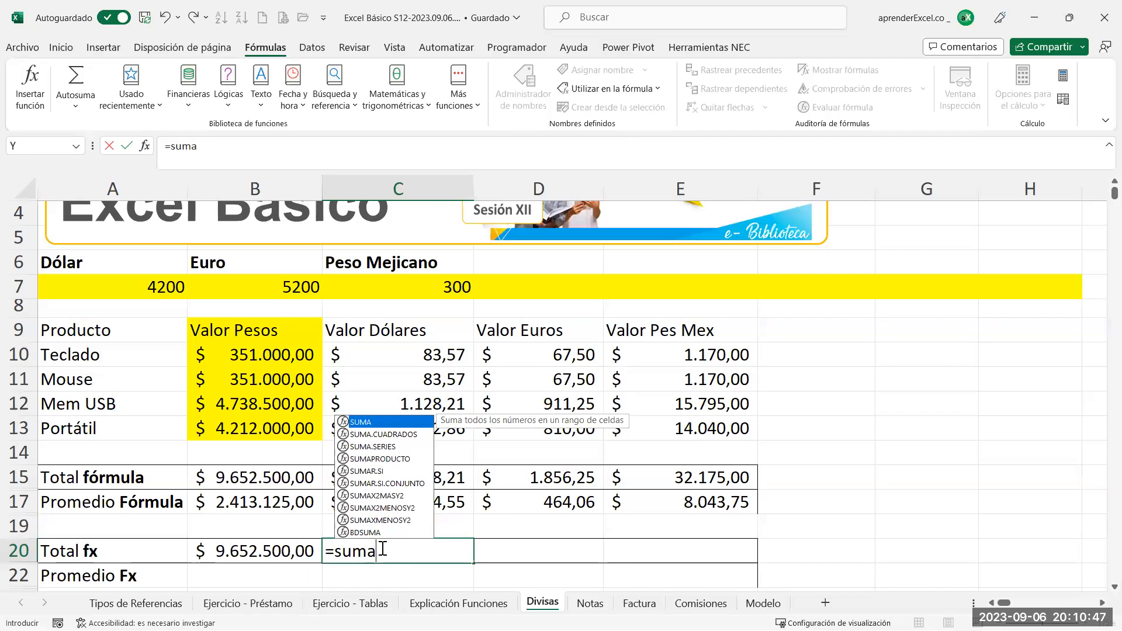
type("(")
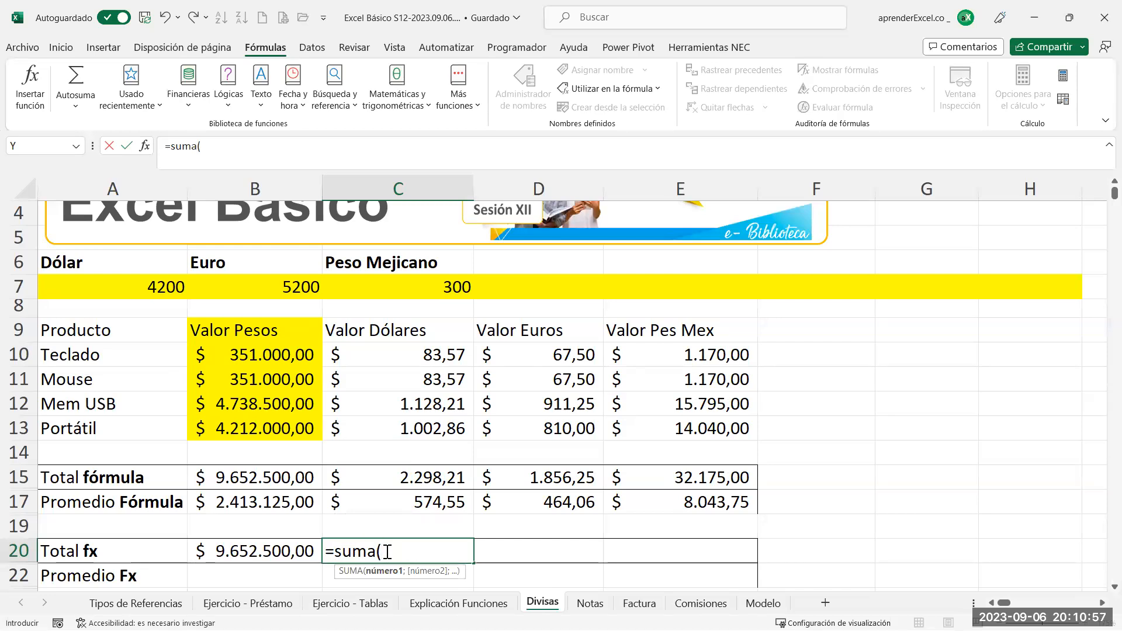
left_click(390, 353)
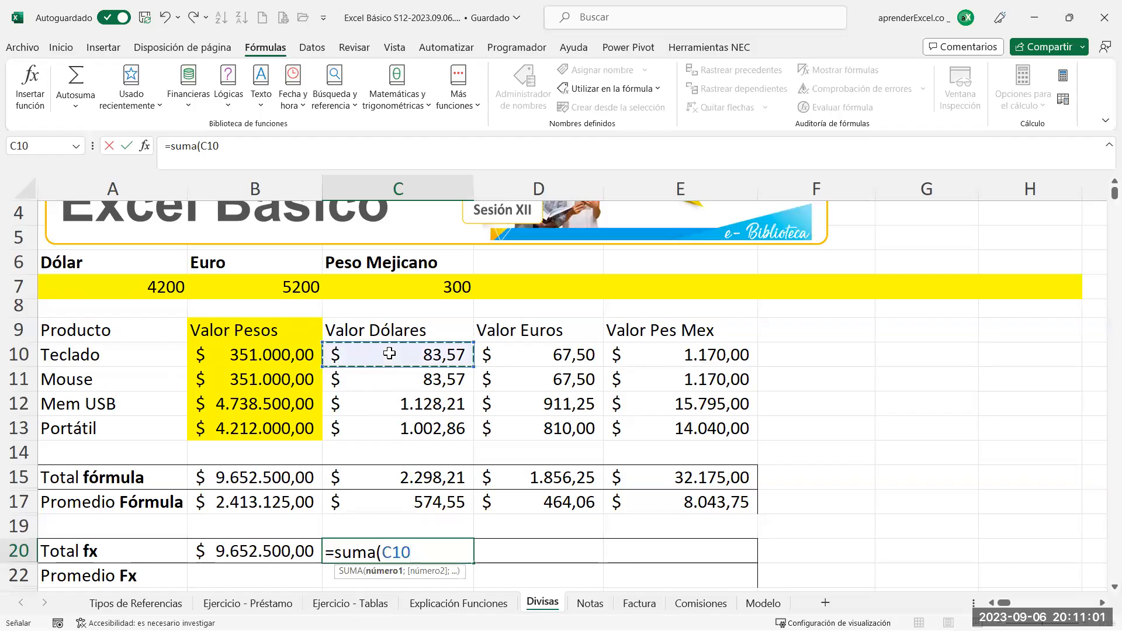
type(";")
left_click(409, 380)
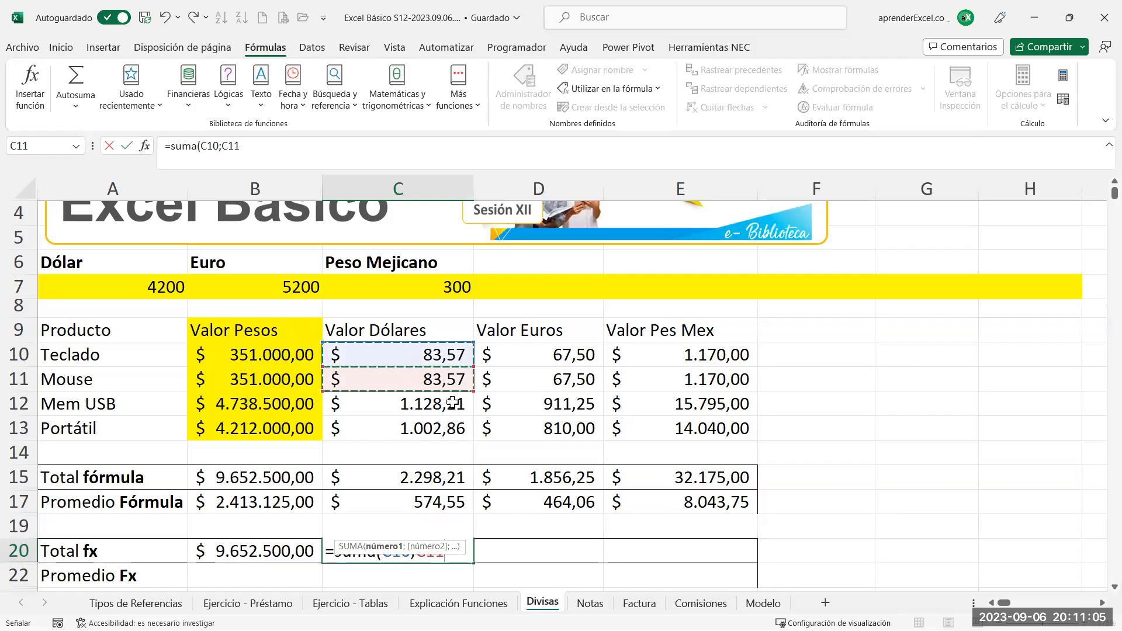
type(";")
left_click(438, 404)
type(";")
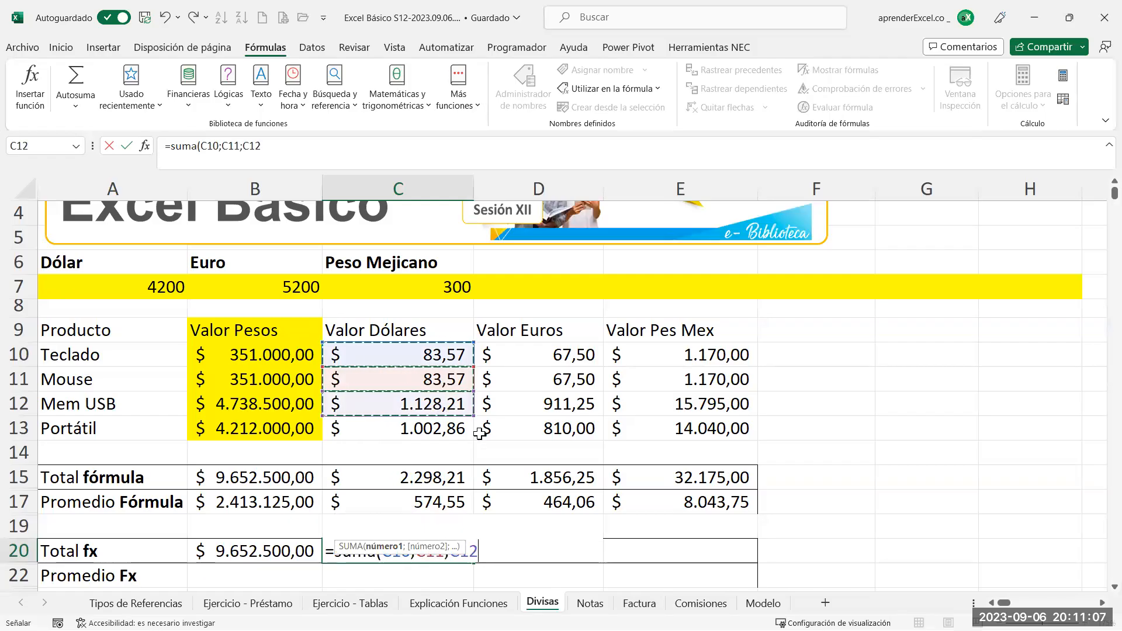
left_click(431, 428)
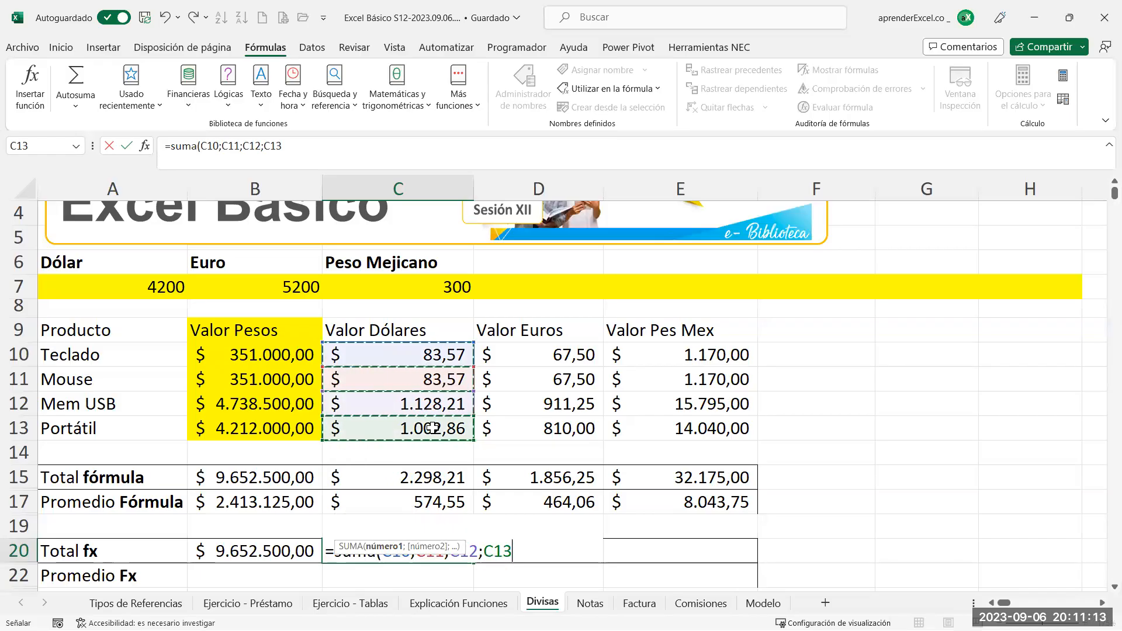
key("Return")
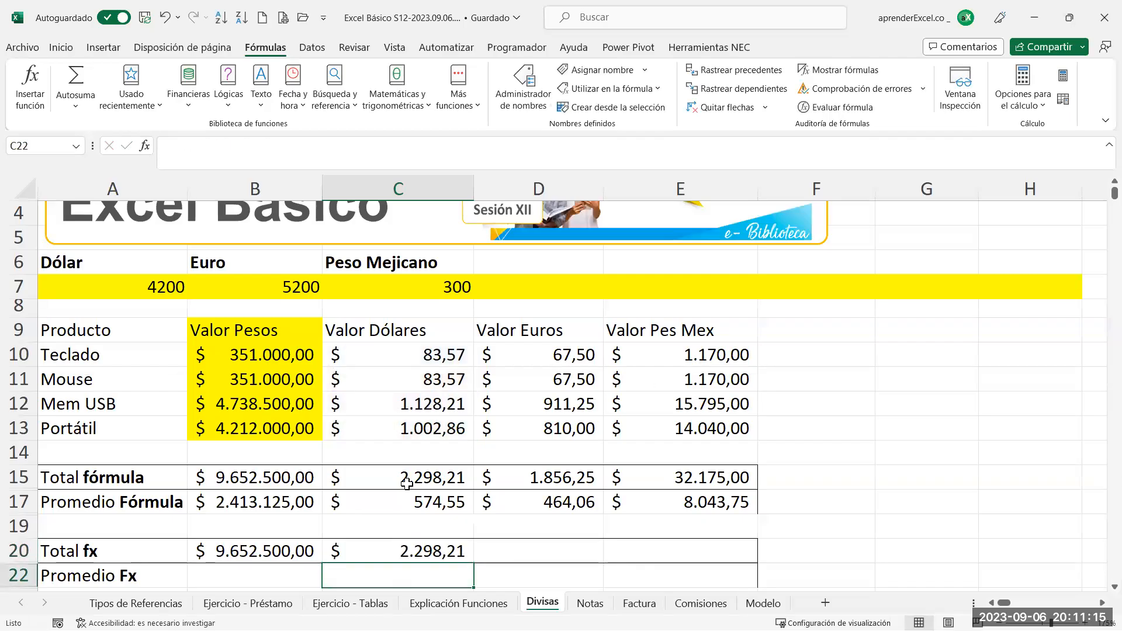
Copy the formula text from C20 on Divisas and paste it as apostrophe-prefixed text into C12 of the Explicación Funciones sheet
left_click(405, 547)
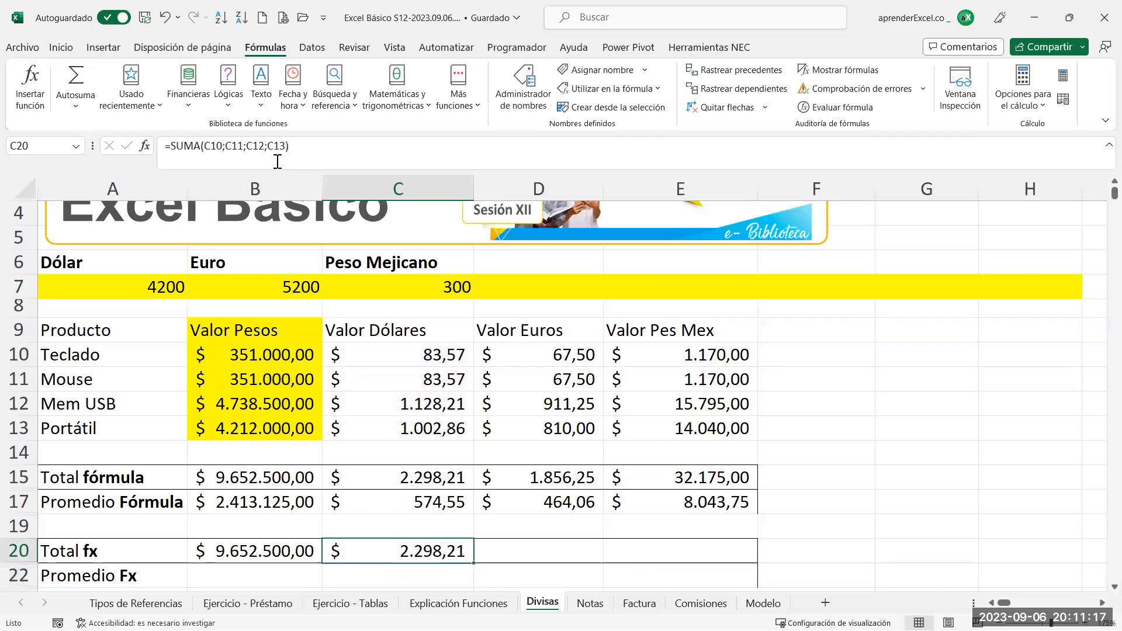
left_click_drag(304, 147, 165, 148)
key("ctrl+c")
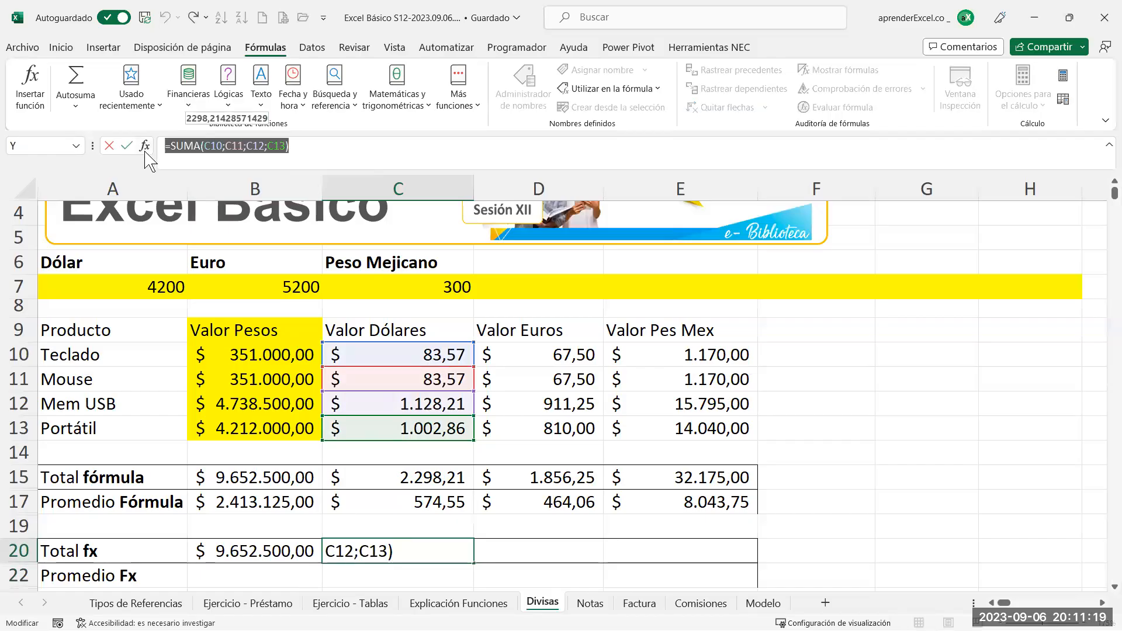
key("Escape")
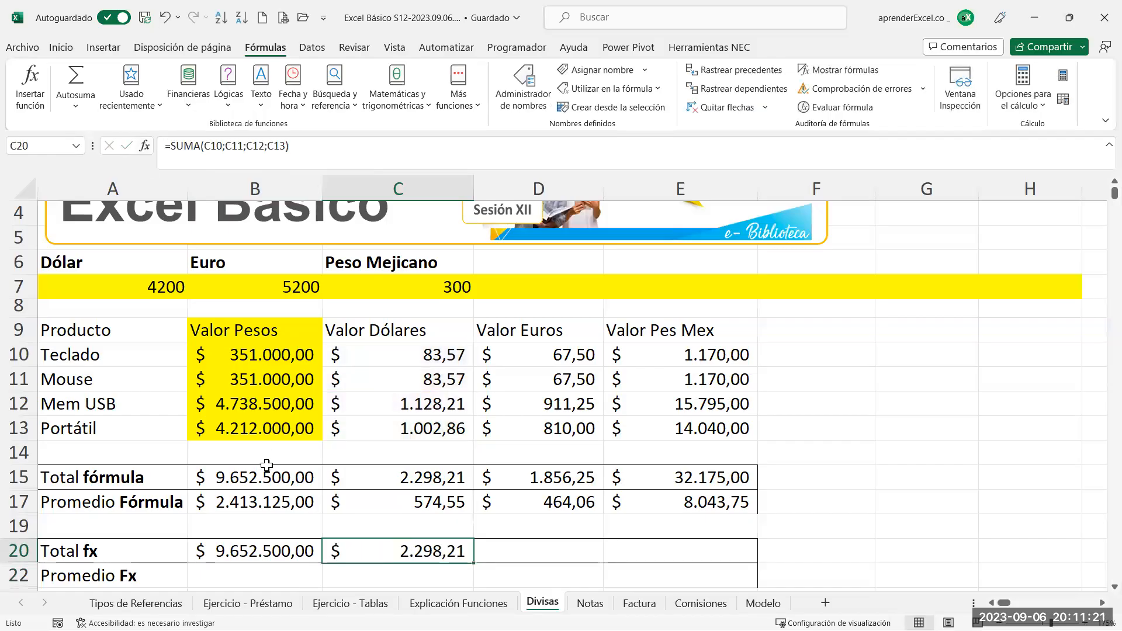
left_click(462, 603)
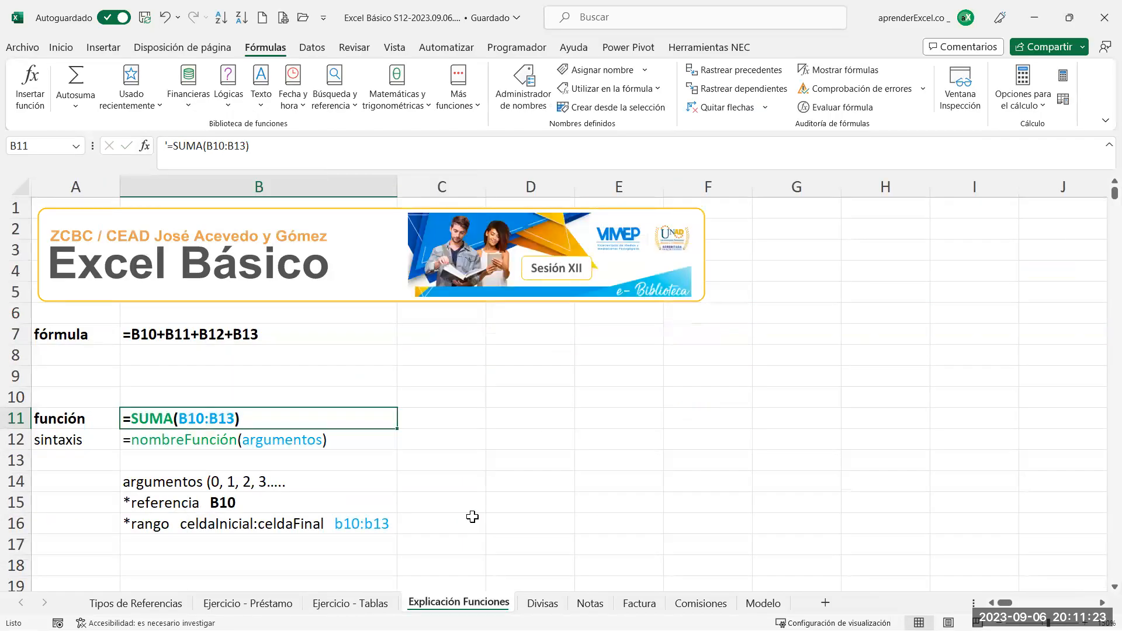
double_click(452, 436)
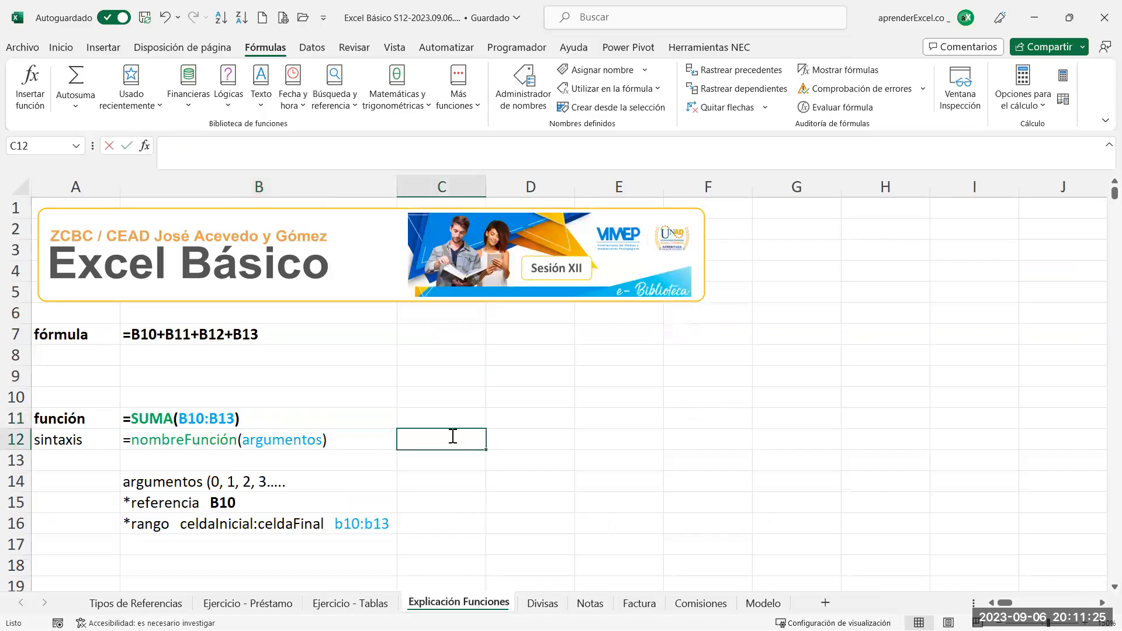
type("'")
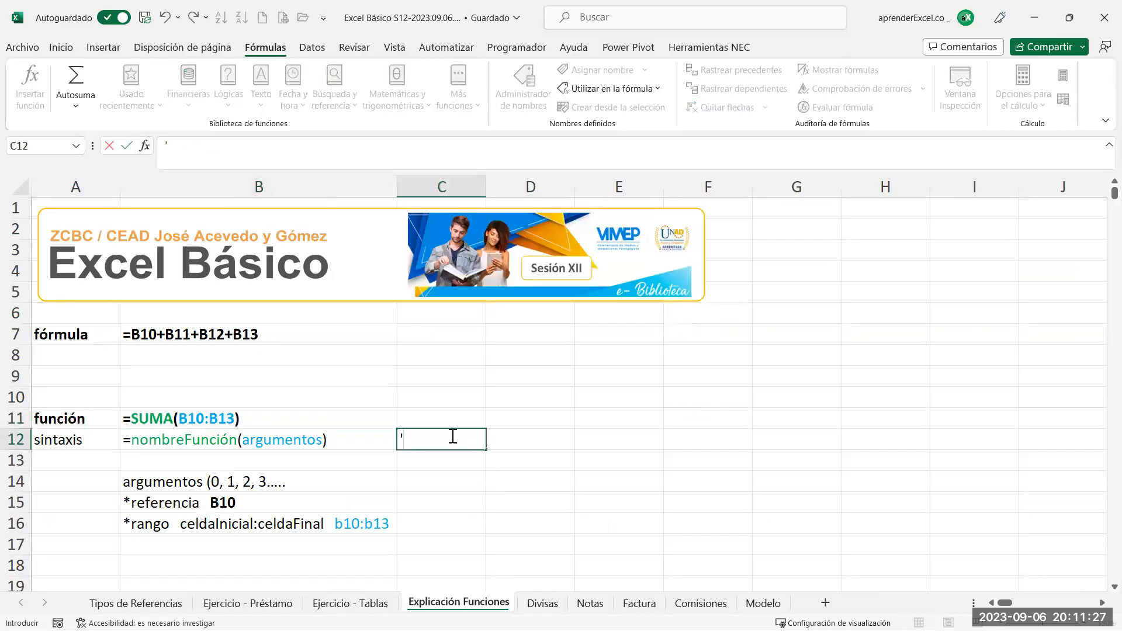
key("ctrl+v")
key("Return")
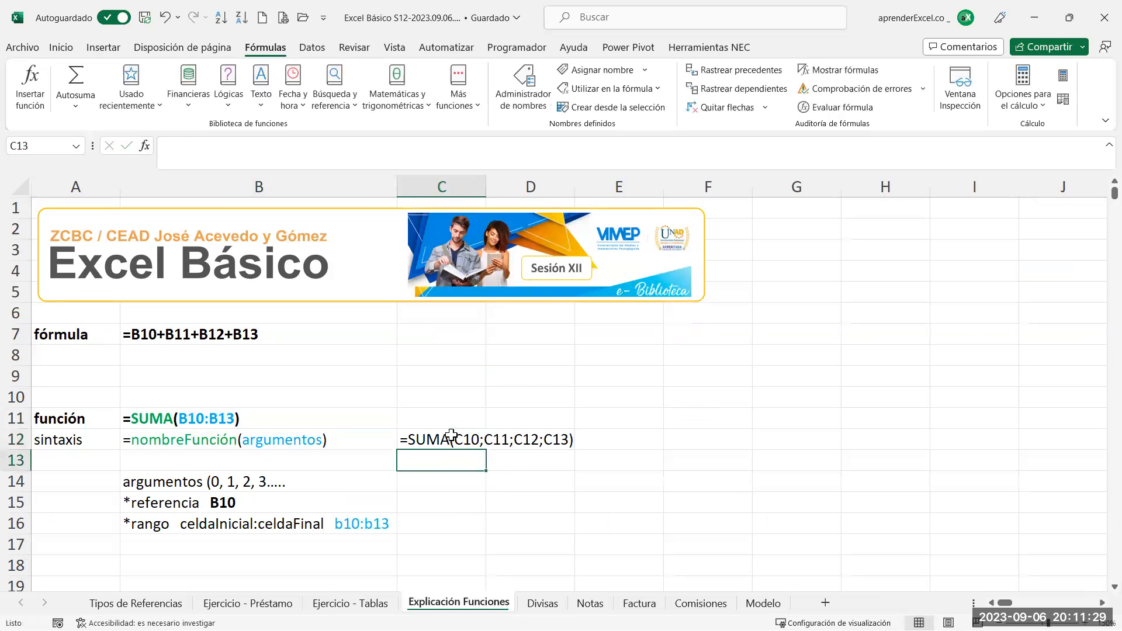
key("alt+Tab")
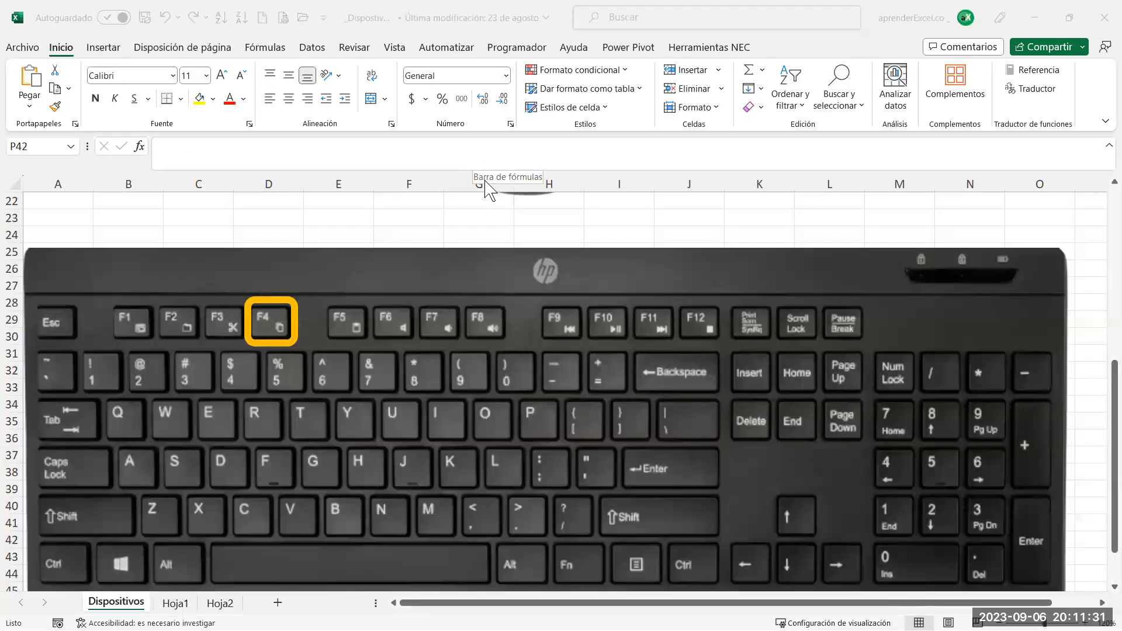
left_click(1026, 21)
left_click(1032, 21)
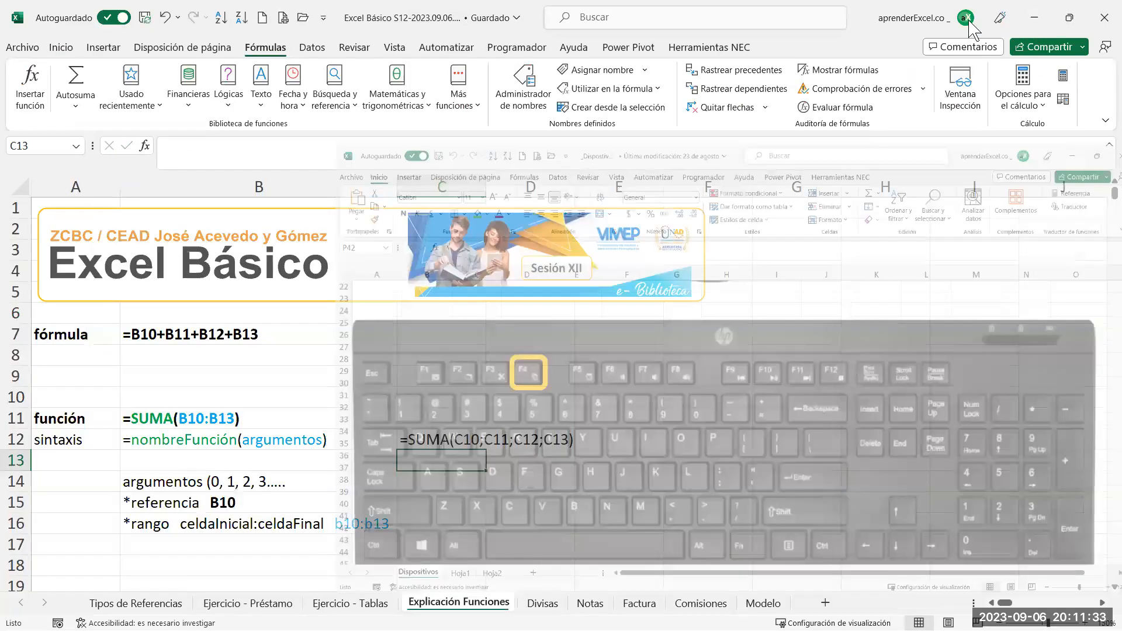
Autofit column C and move the SUMA text from C12 up to C11, beside the range-based function
double_click(489, 184)
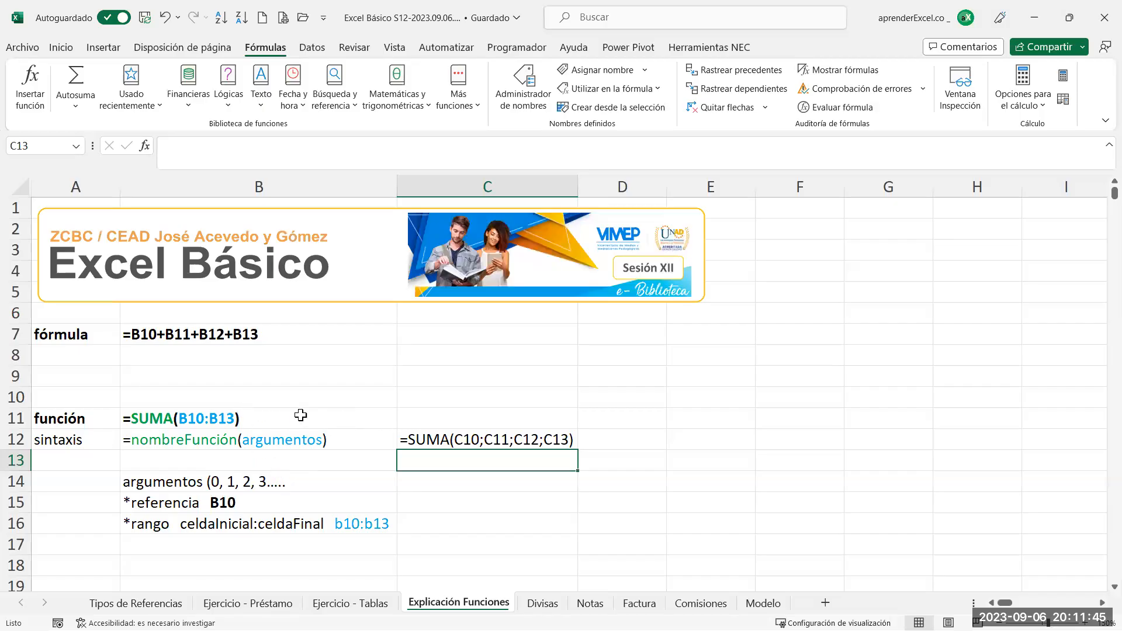
left_click(480, 433)
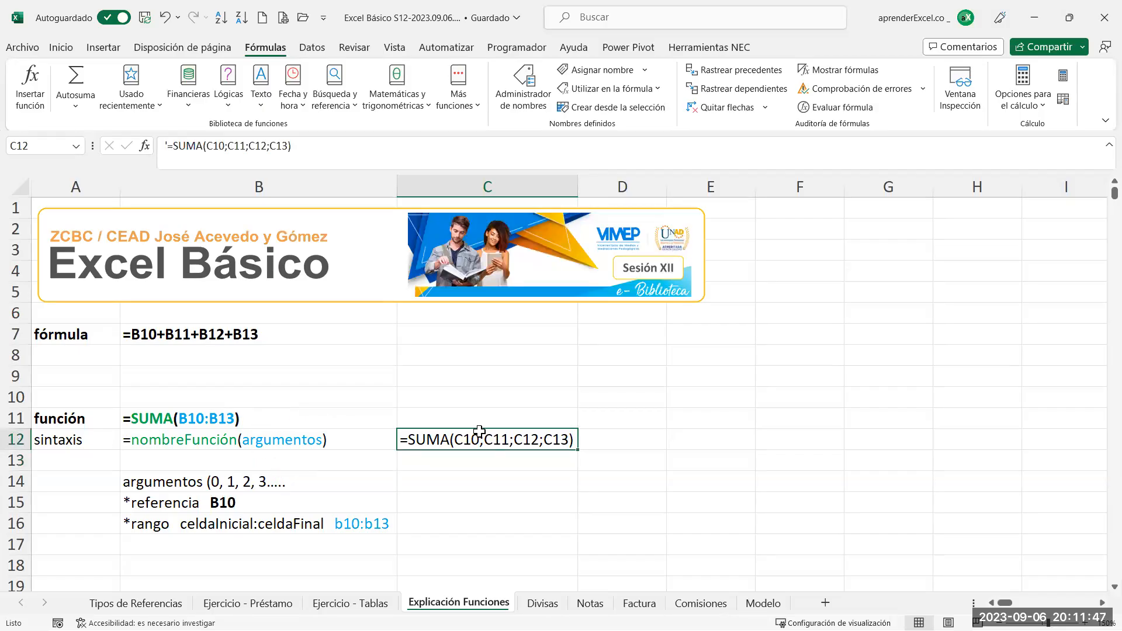
left_click_drag(479, 432, 481, 419)
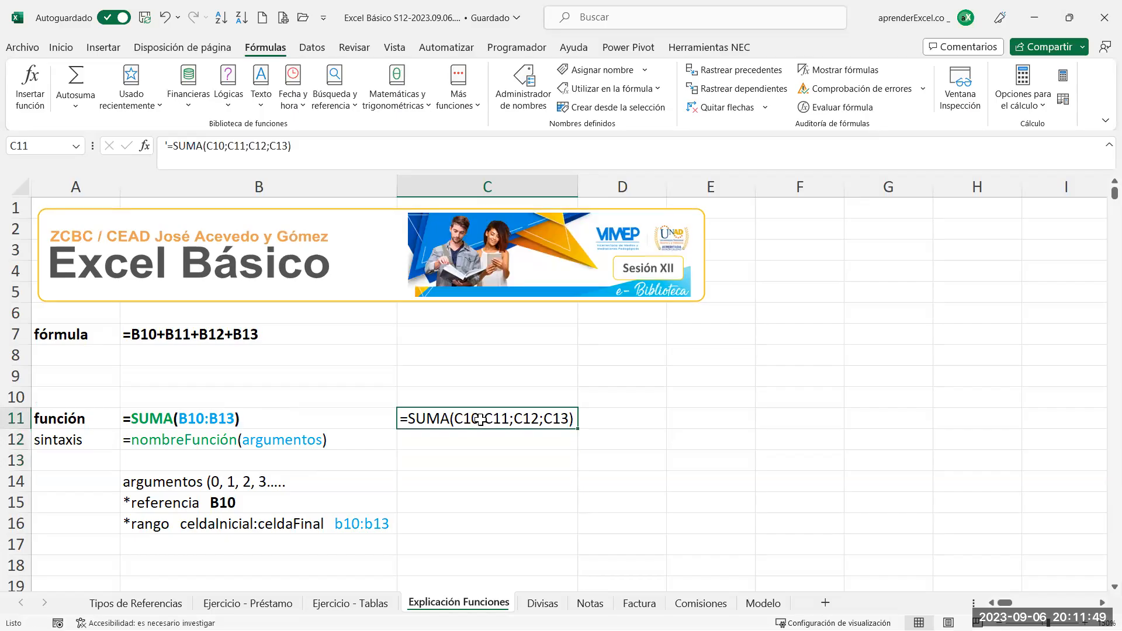
Insert a blank row 12 above the sintaxis row and select cell B12
left_click(12, 438)
right_click(12, 438)
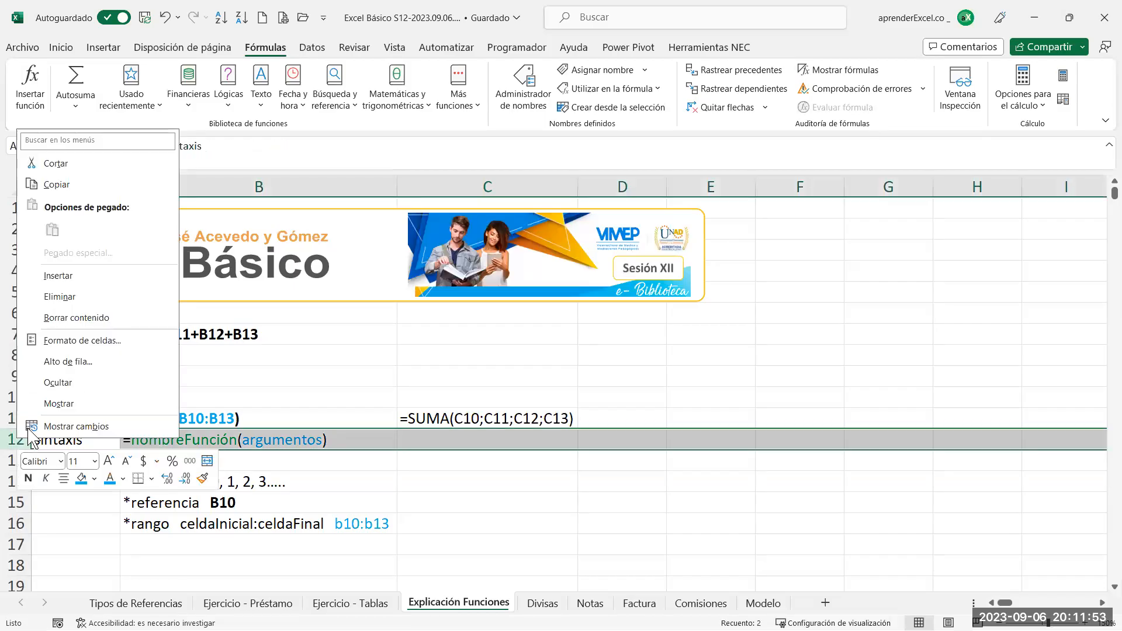
left_click(64, 275)
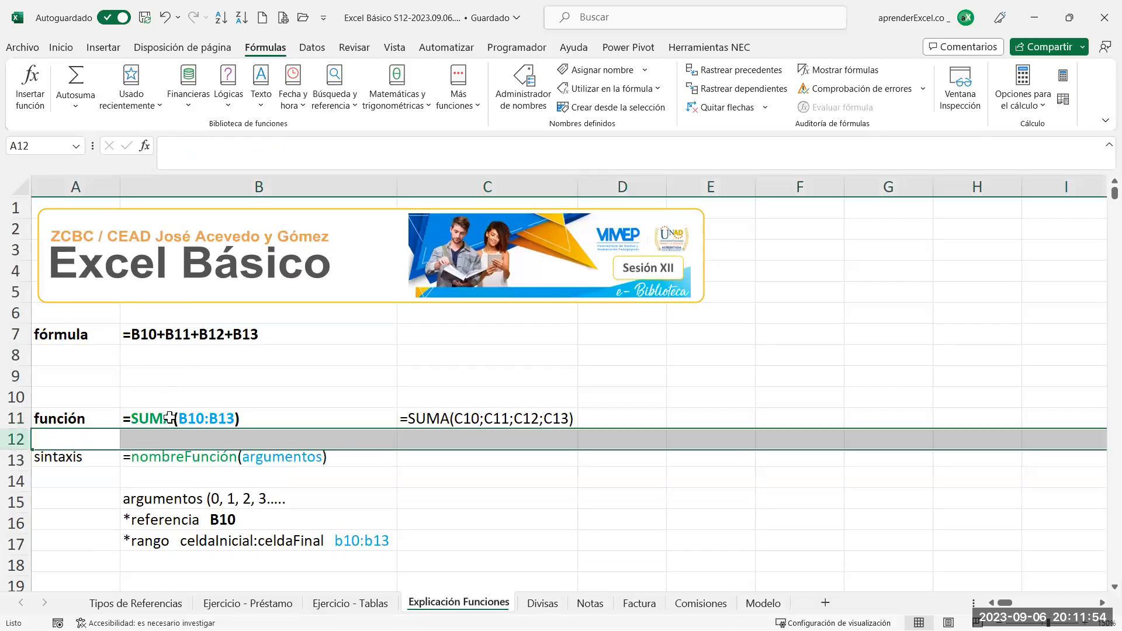
left_click(205, 437)
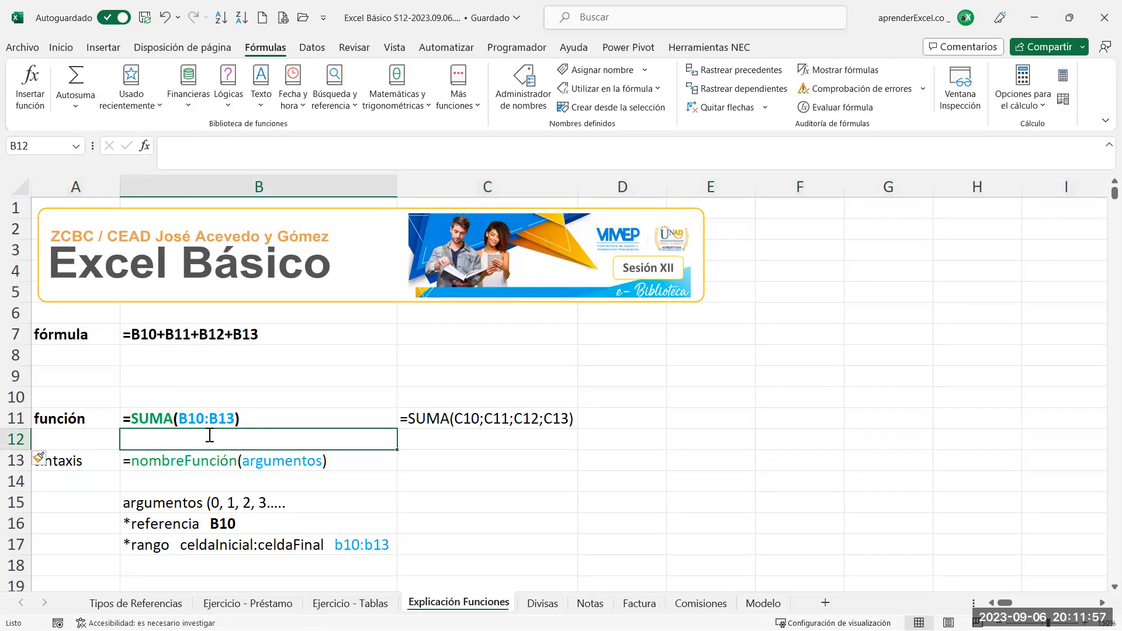
Label the two SUMA examples in row 12 with "1 argumento" in B12 and "4 argumentos" in C12
type("1 argumen")
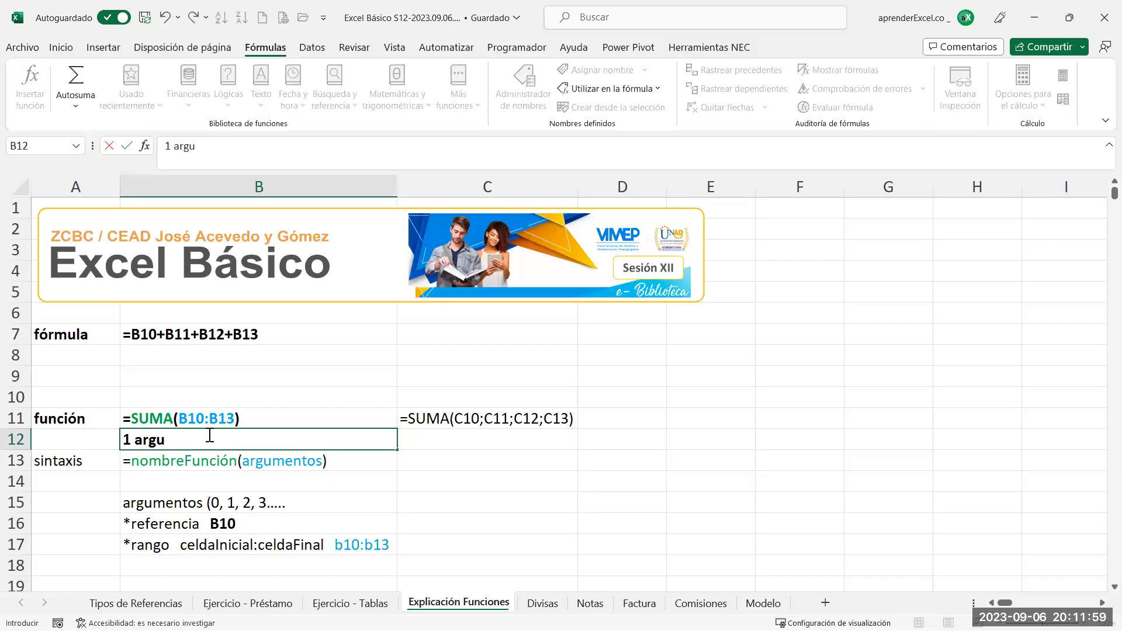
type("o")
key("Tab")
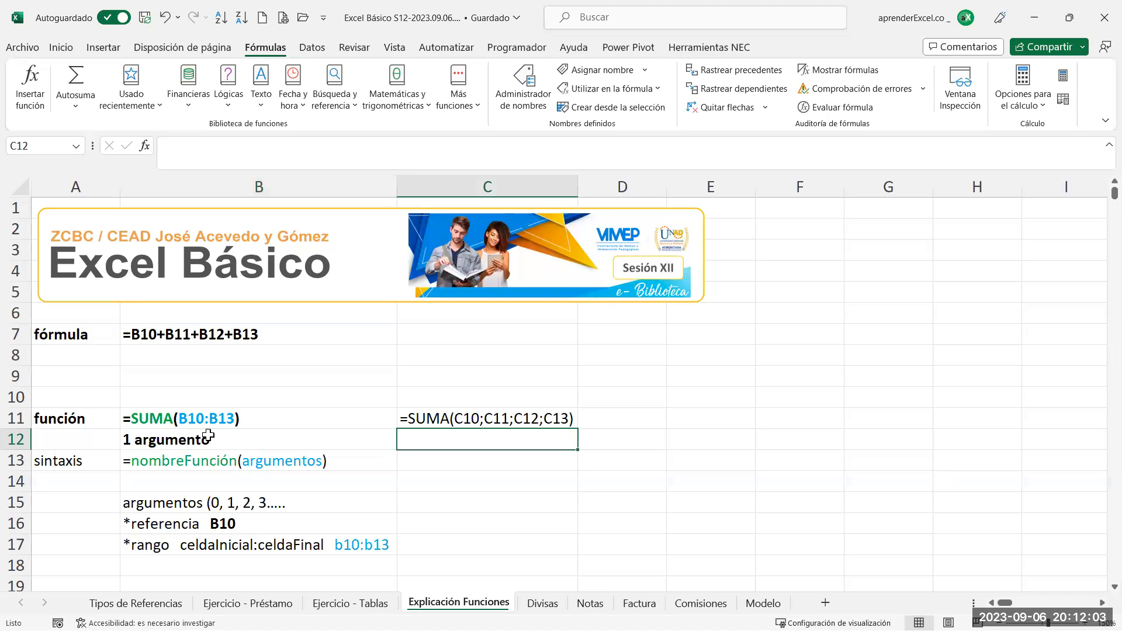
type("4 a")
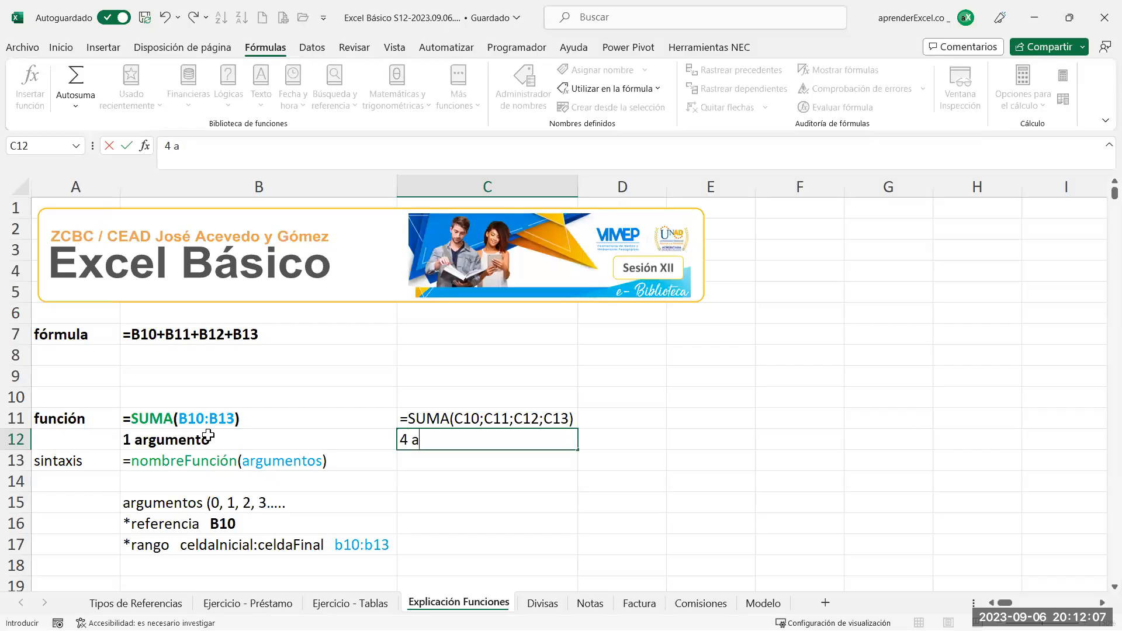
type("rgumentos")
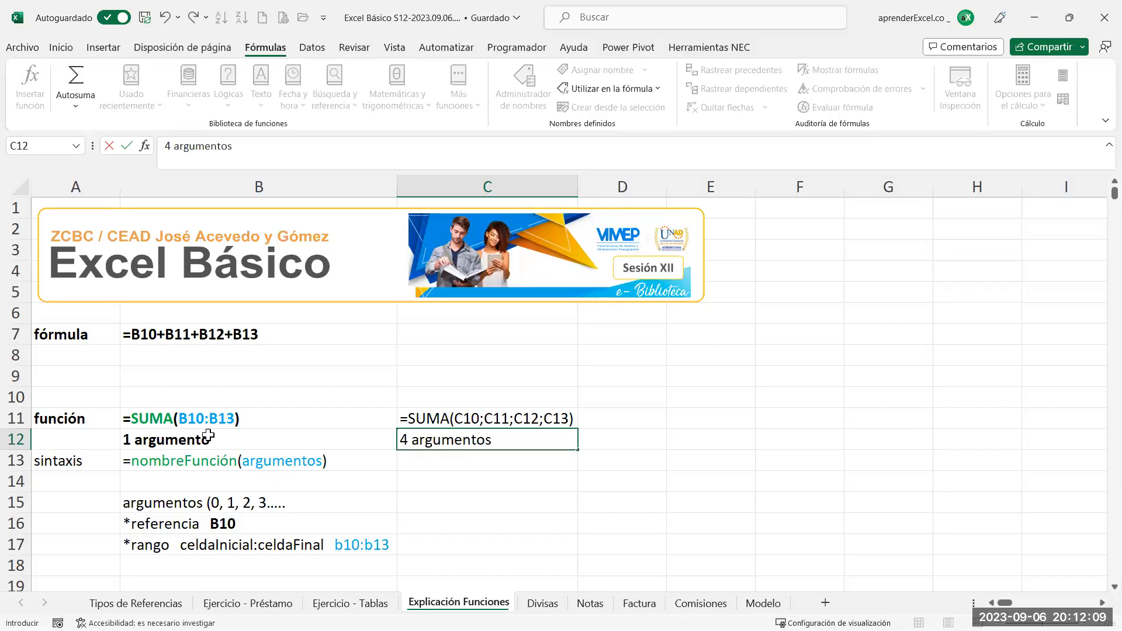
left_click(208, 460)
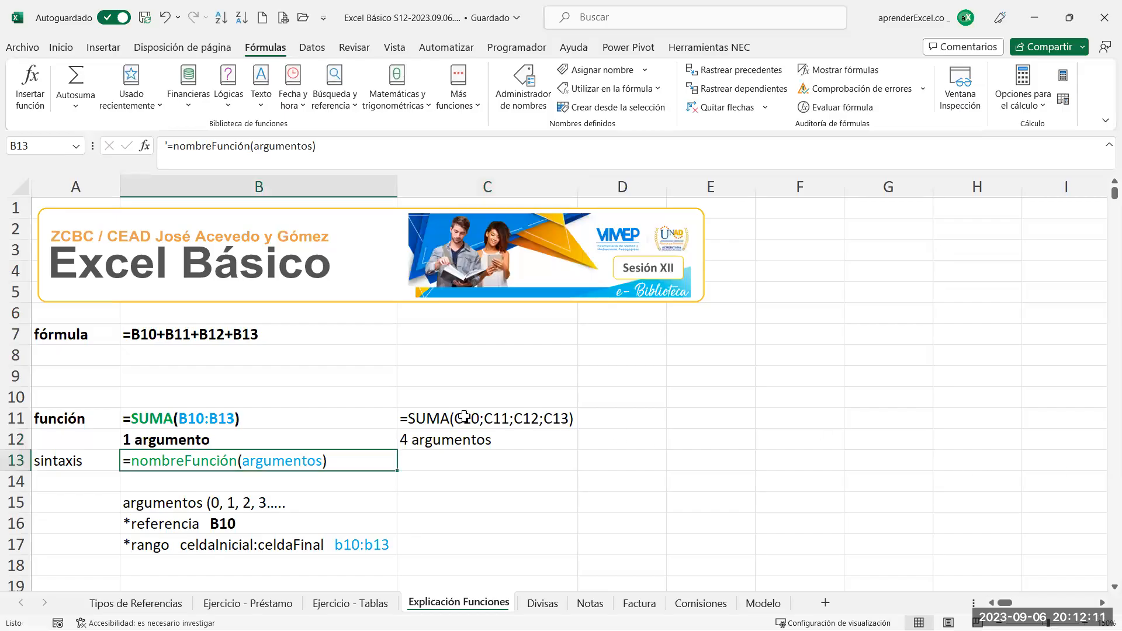
Make the SUMA example and its argument count in C11:C12 bold
left_click_drag(463, 415, 471, 439)
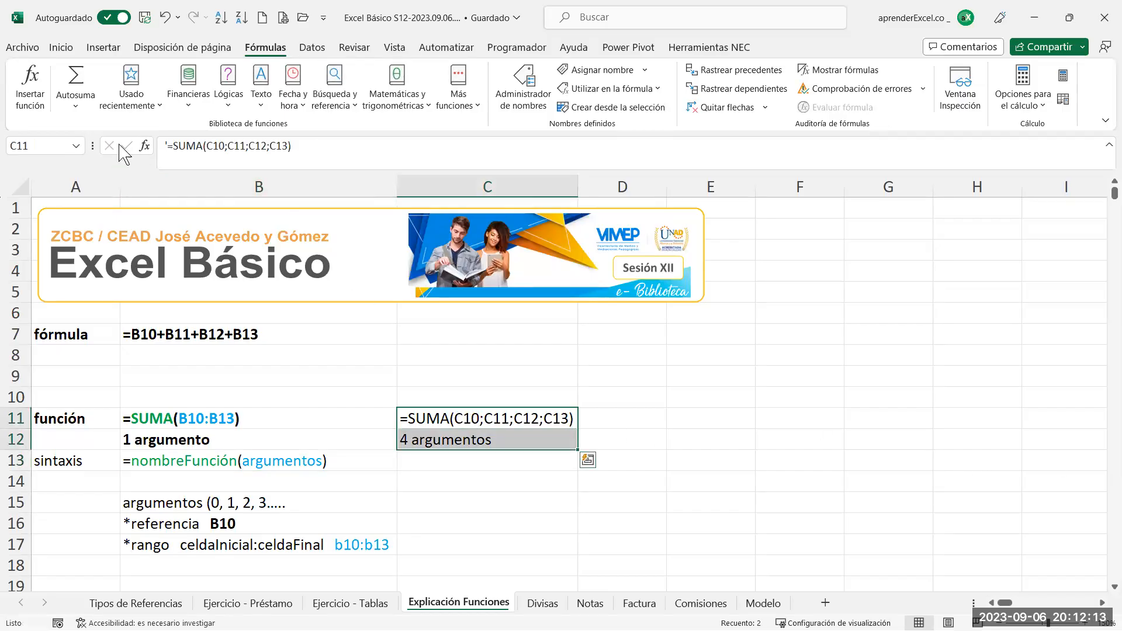
left_click(61, 48)
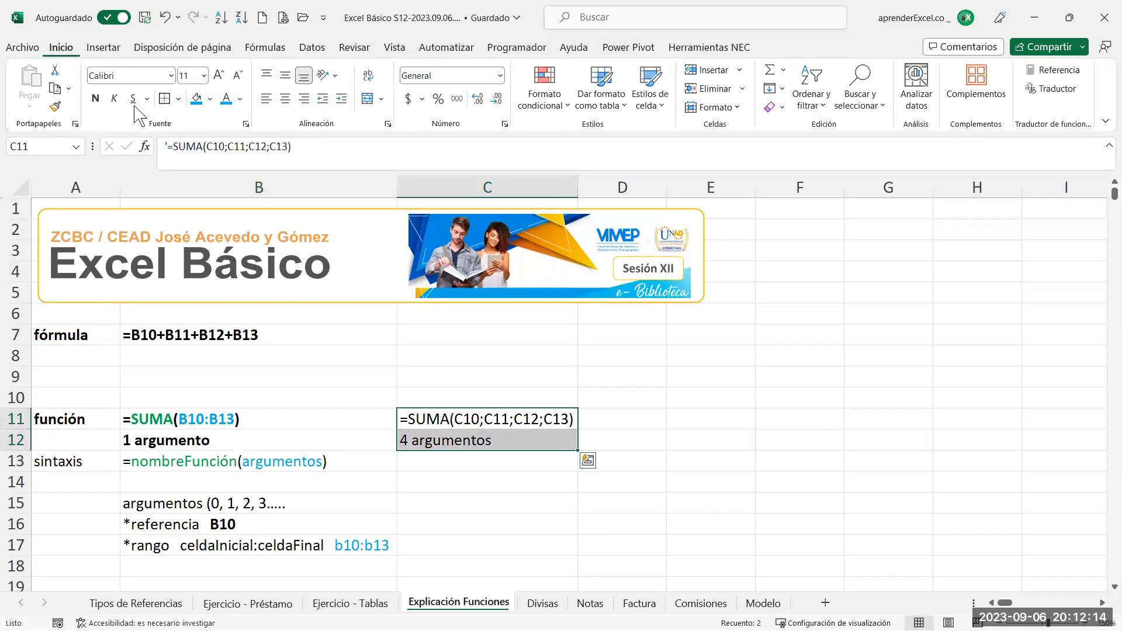
left_click(96, 98)
left_click(521, 420)
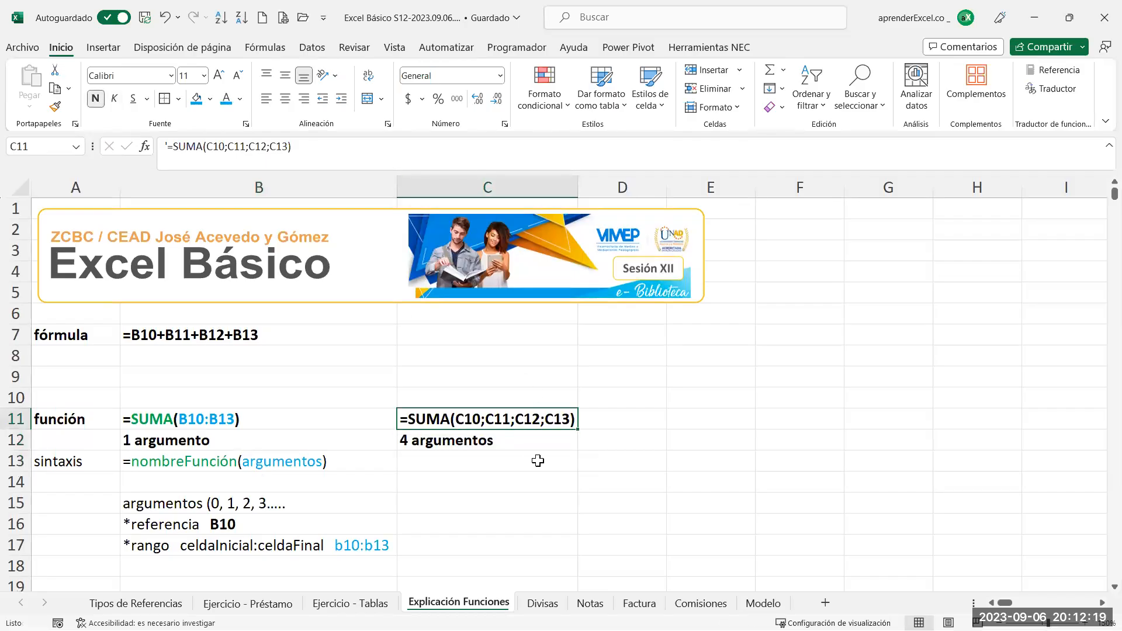
Examine the individual cell references inside the SUMA text in C11, leaving the cell's content as it is
double_click(485, 416)
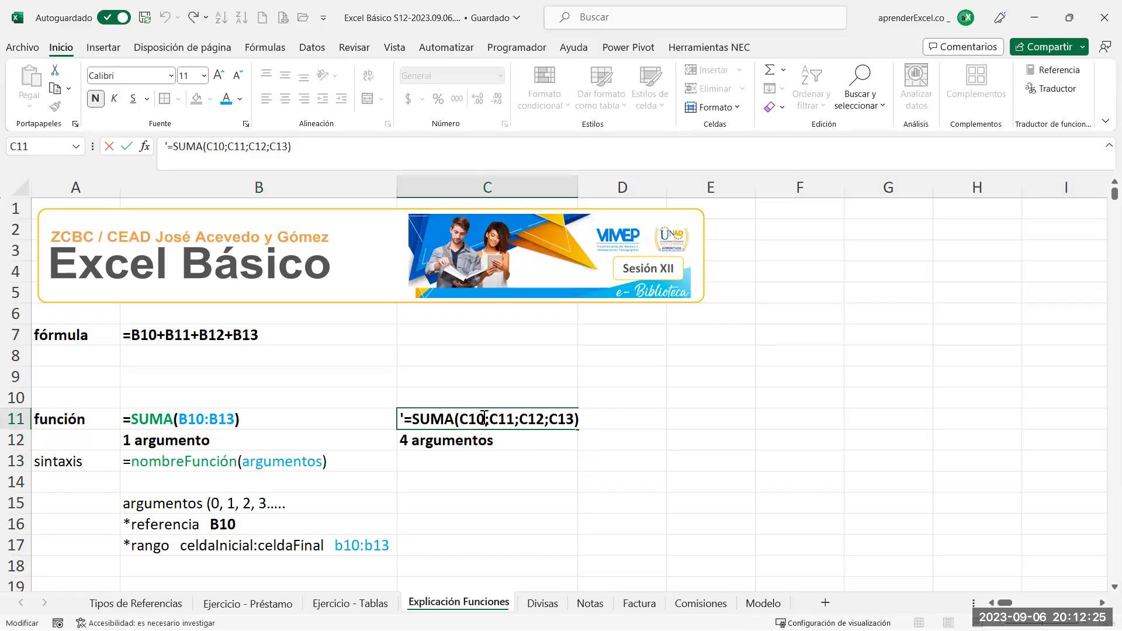
left_click_drag(482, 416, 459, 418)
left_click(502, 419)
double_click(503, 419)
left_click(558, 419)
key("Escape")
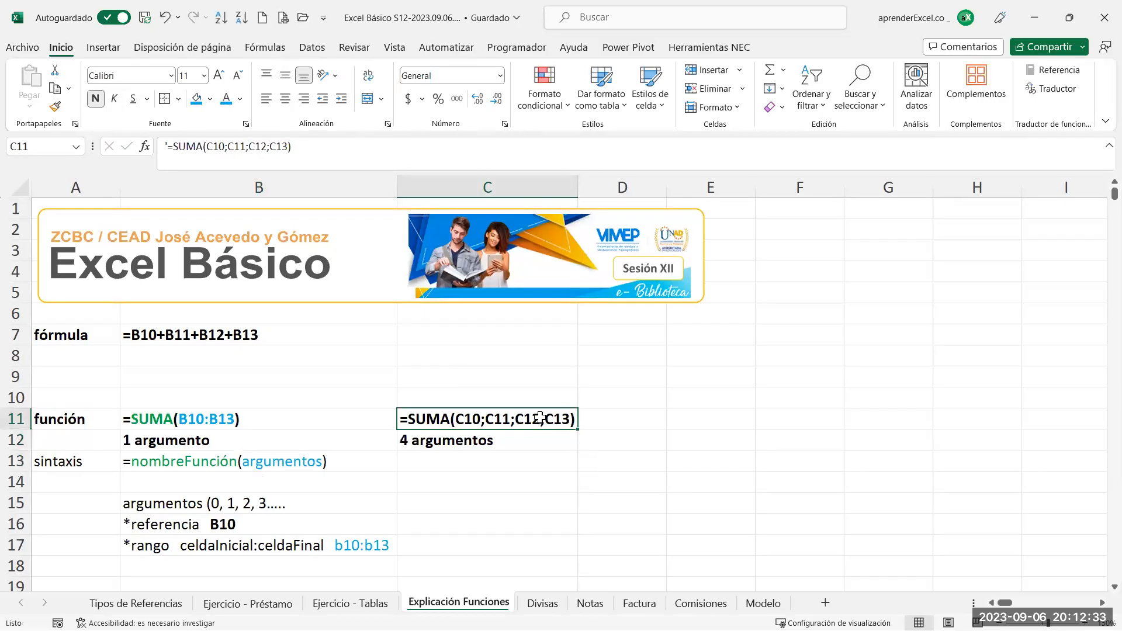
Go to the Divisas sheet and review the AutoSum options for the Valor Pesos total in B20
left_click(556, 606)
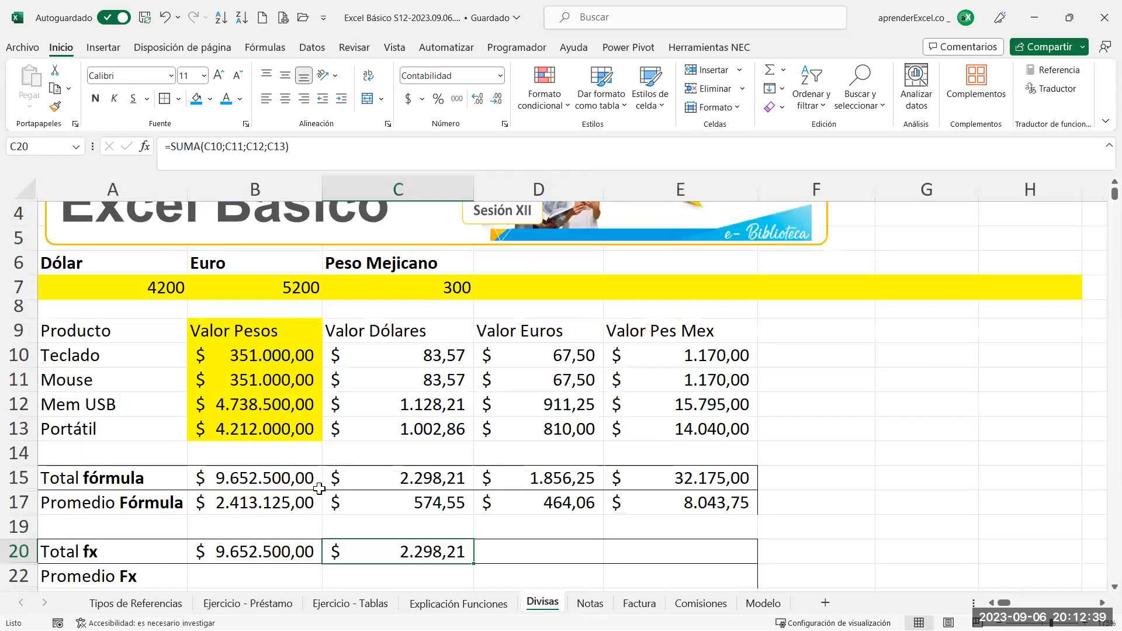
left_click(300, 550)
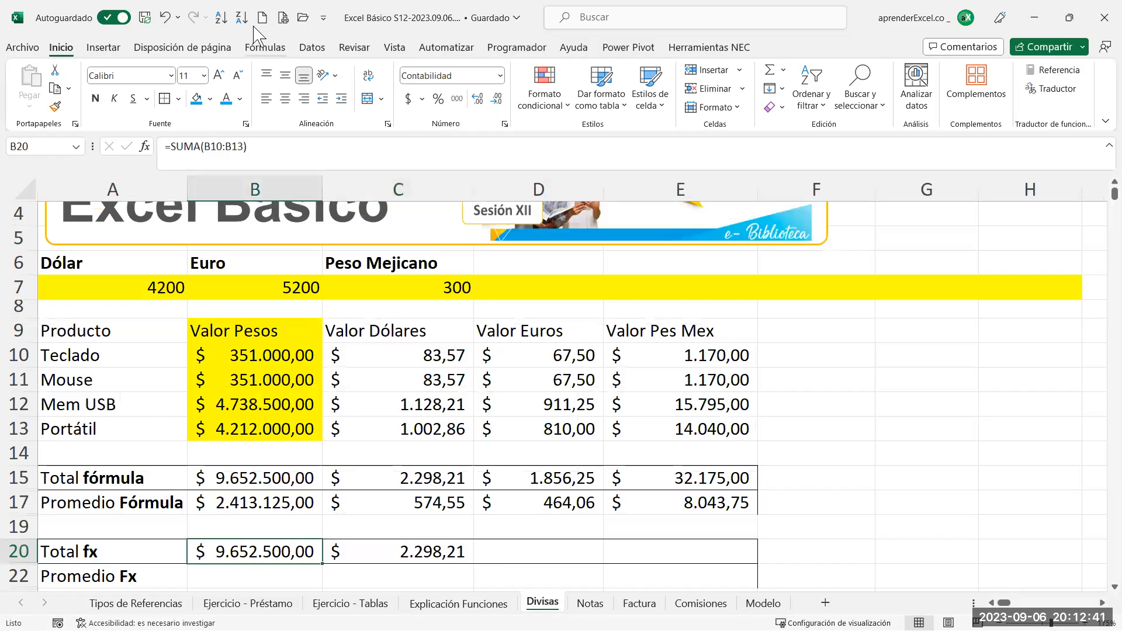
left_click(264, 47)
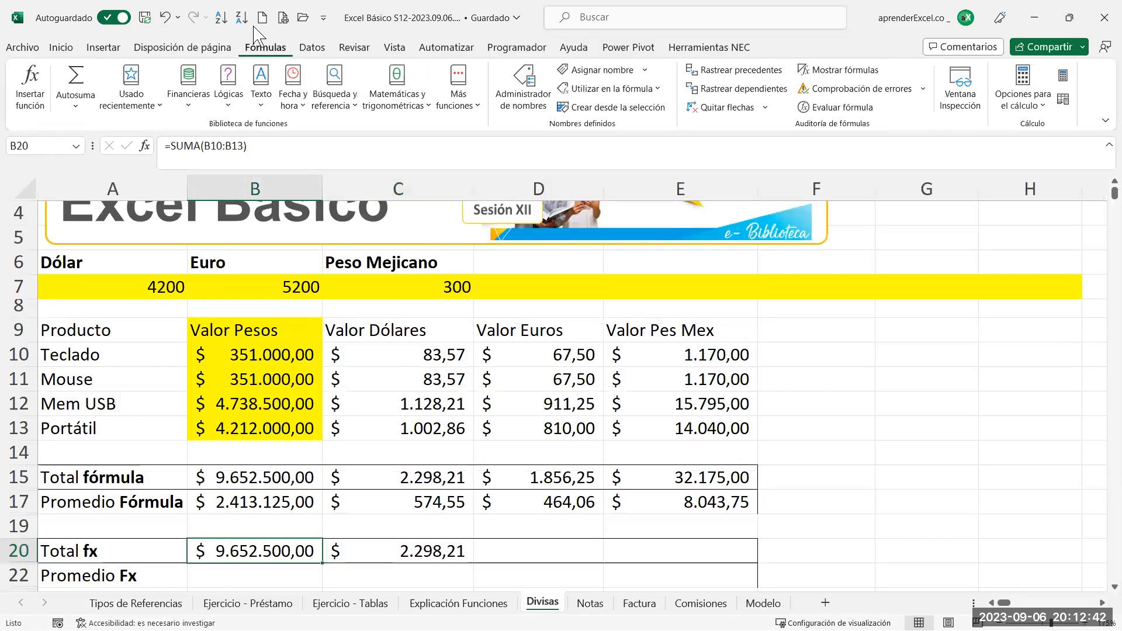
left_click(79, 104)
left_click(503, 410)
Insert a blank row at row 19, between the Fórmula rows and the fx rows
left_click(272, 530)
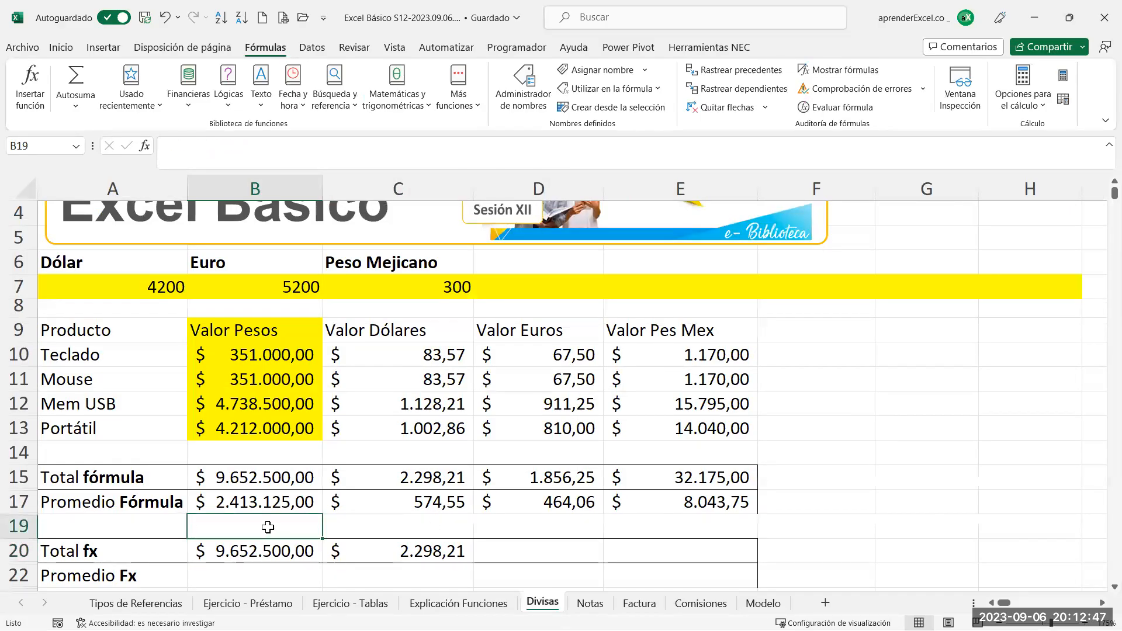
left_click(12, 529)
right_click(26, 529)
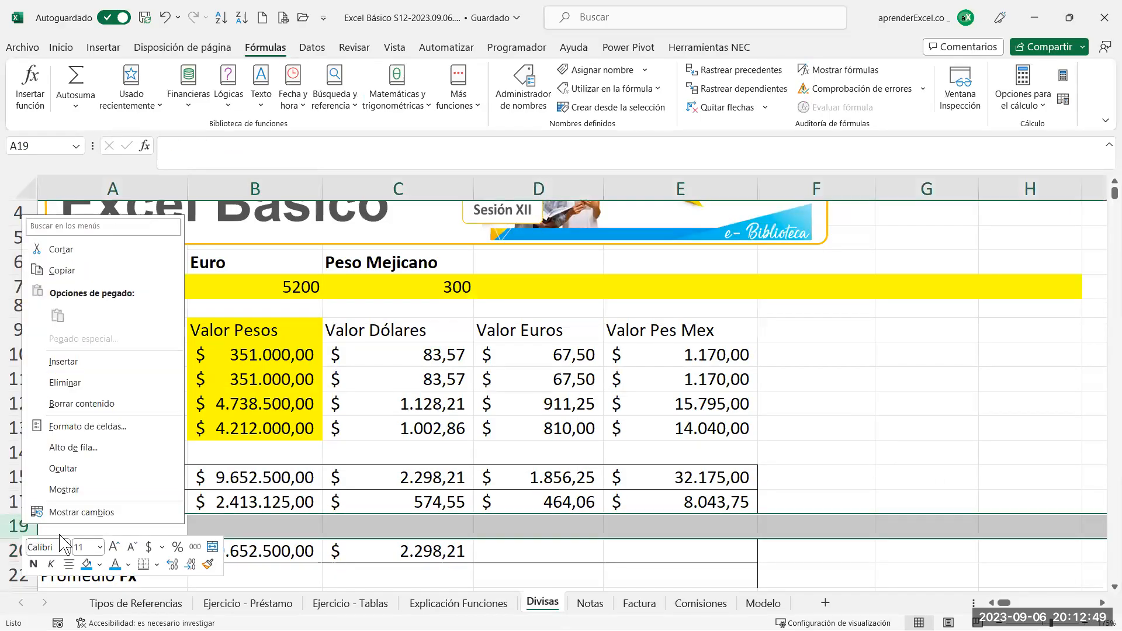
left_click(63, 362)
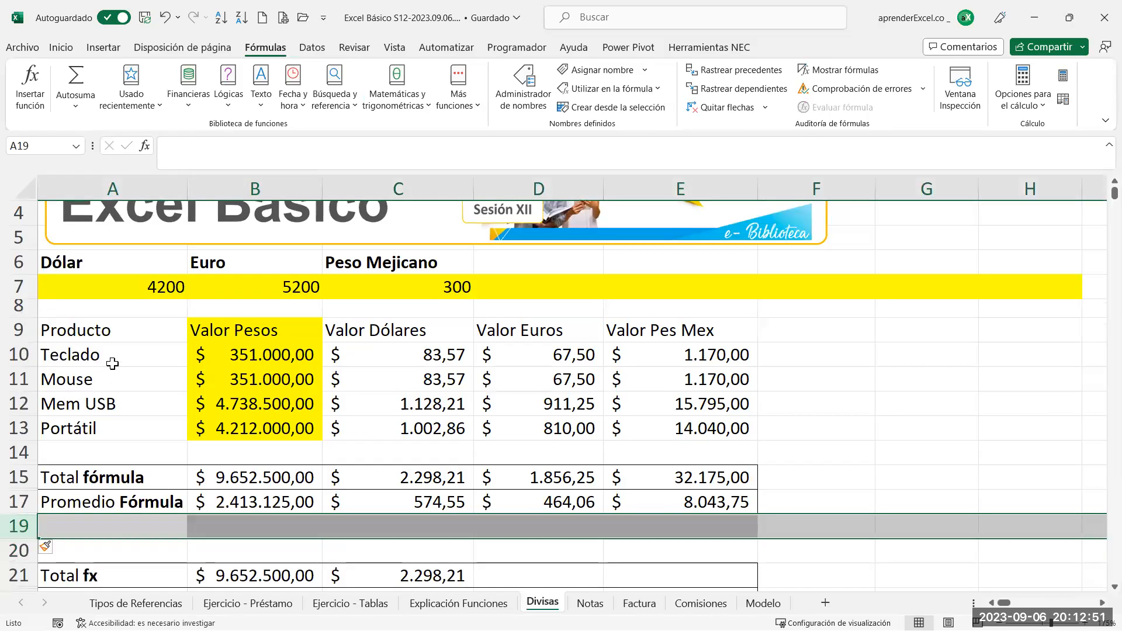
Fill row 20 with the labels "Métodos" in A20, "Ficha Fórmula" in B20 and "escribir función" in C20
scroll(112, 364, "down", 1)
left_click(156, 473)
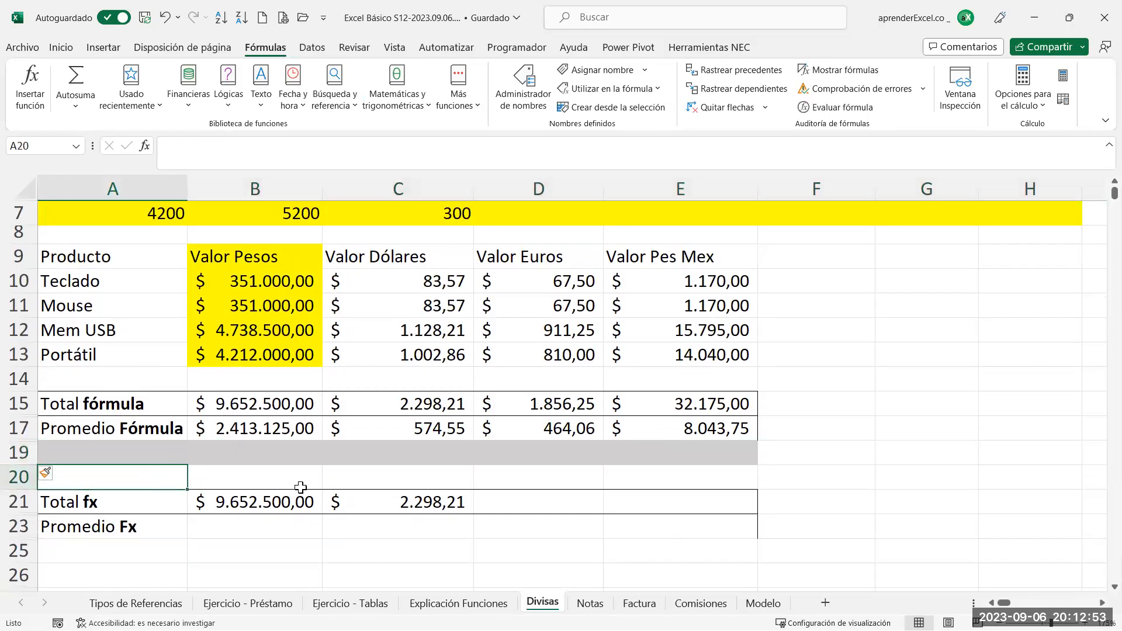
type("Métodos")
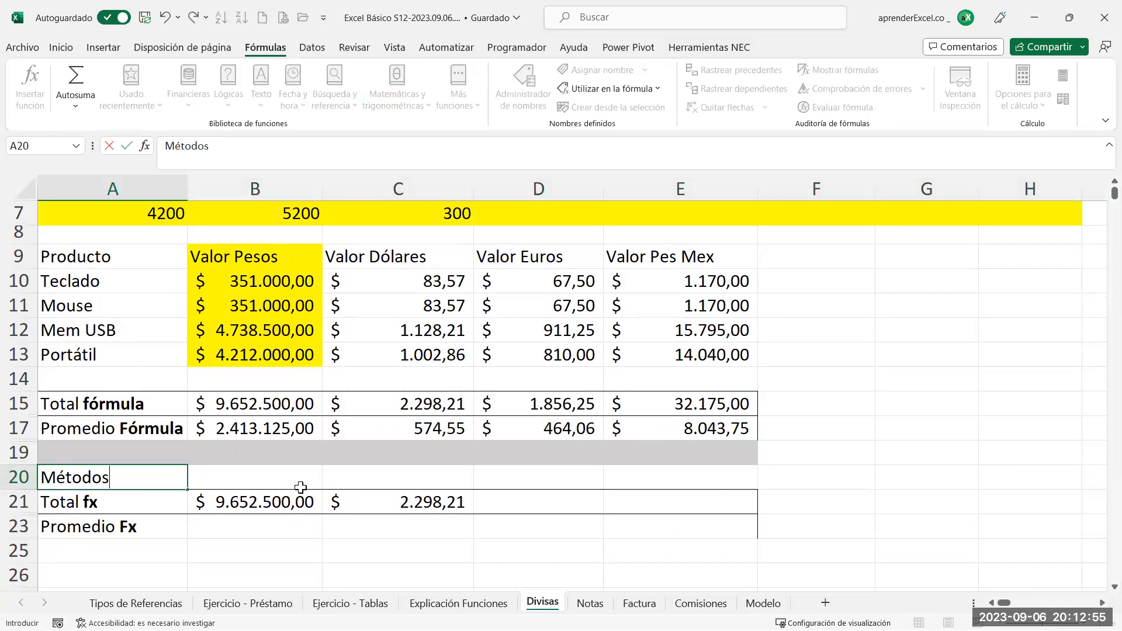
left_click(301, 487)
type("Fic")
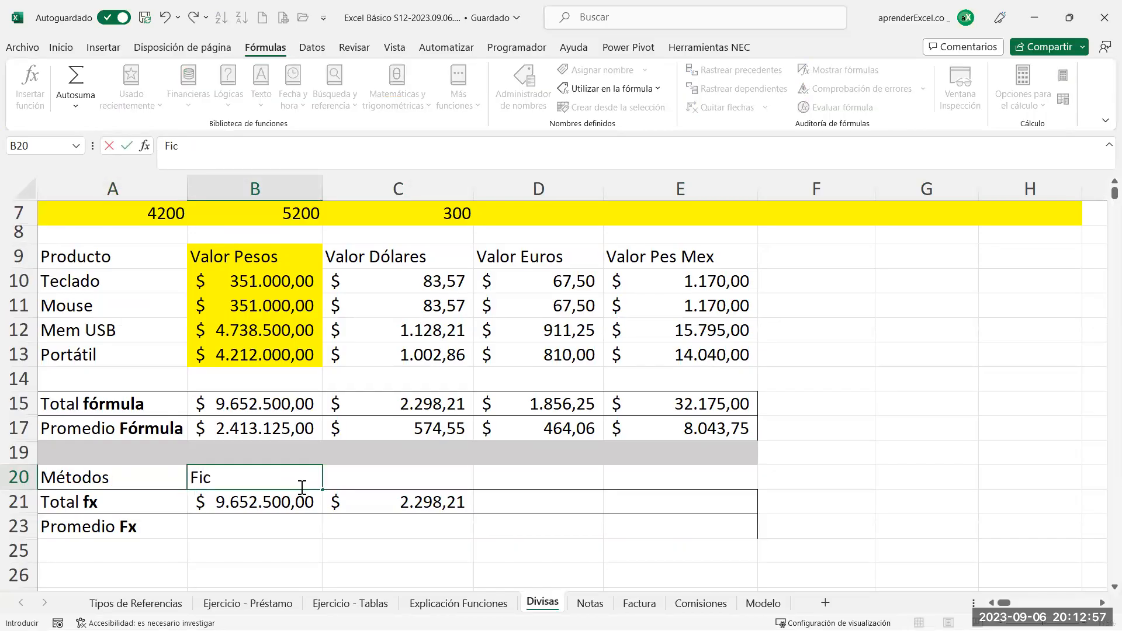
type("ha Fórmula")
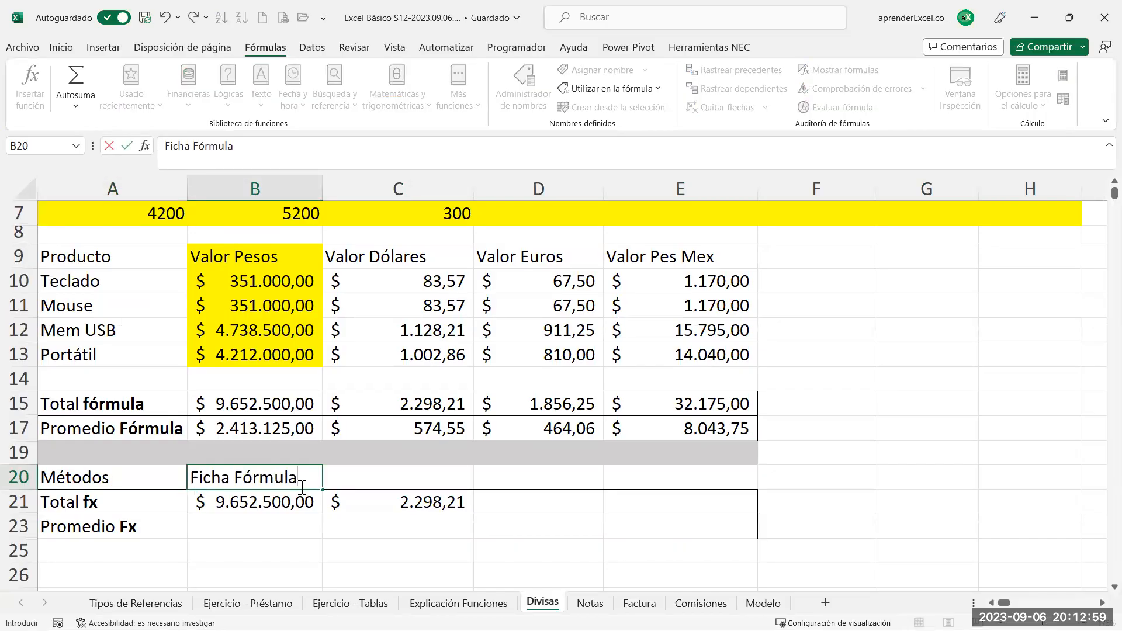
key("Tab")
type("es")
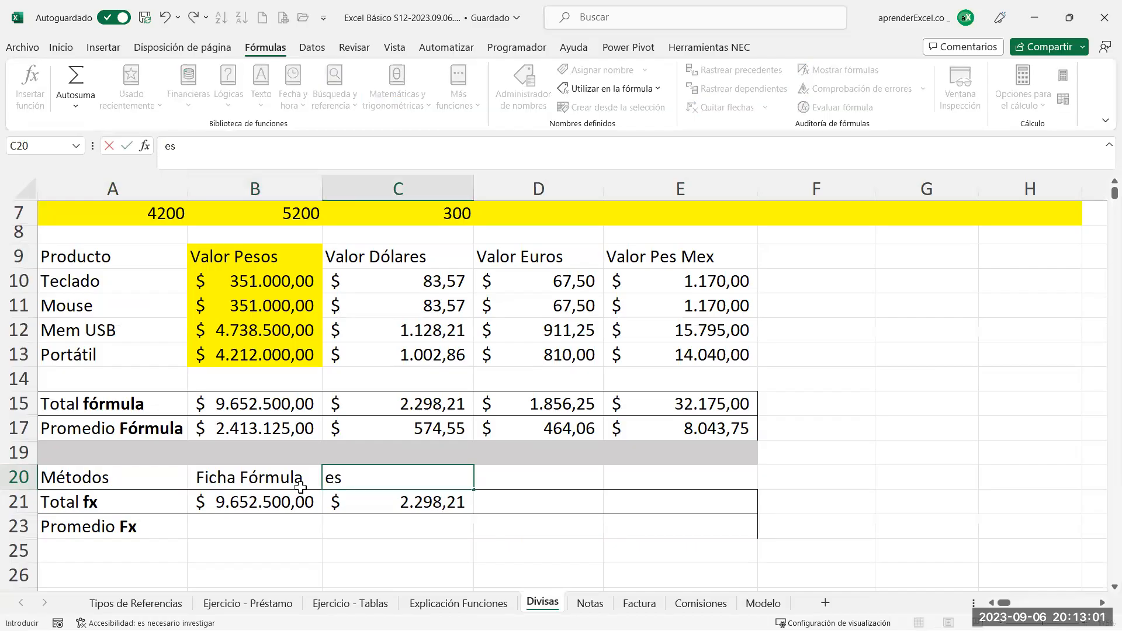
type("cribir función")
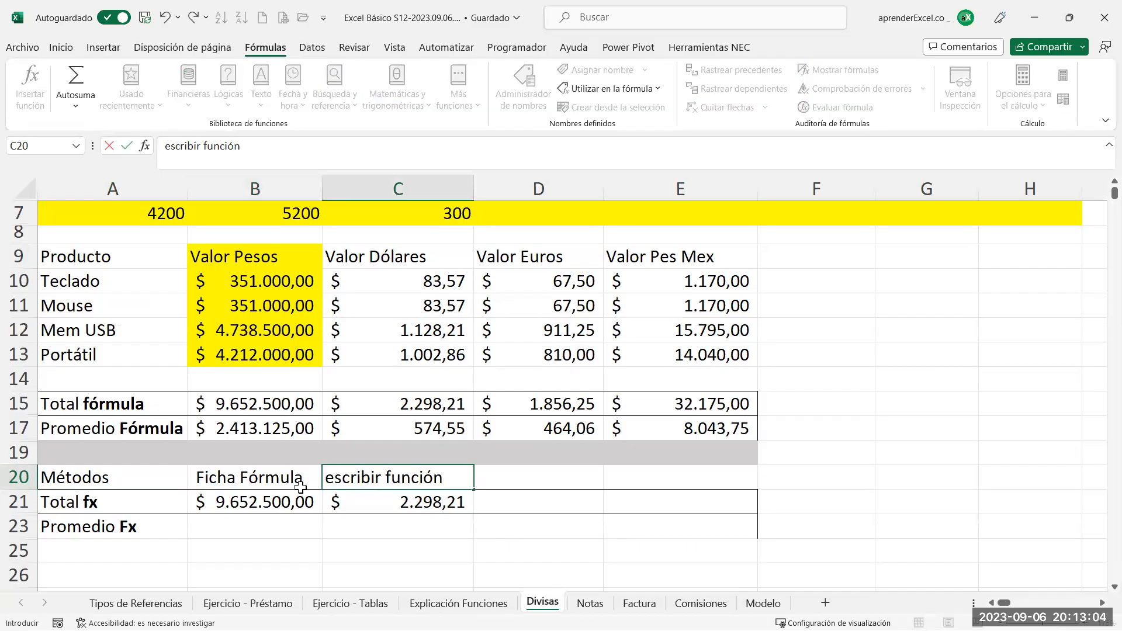
key("Tab")
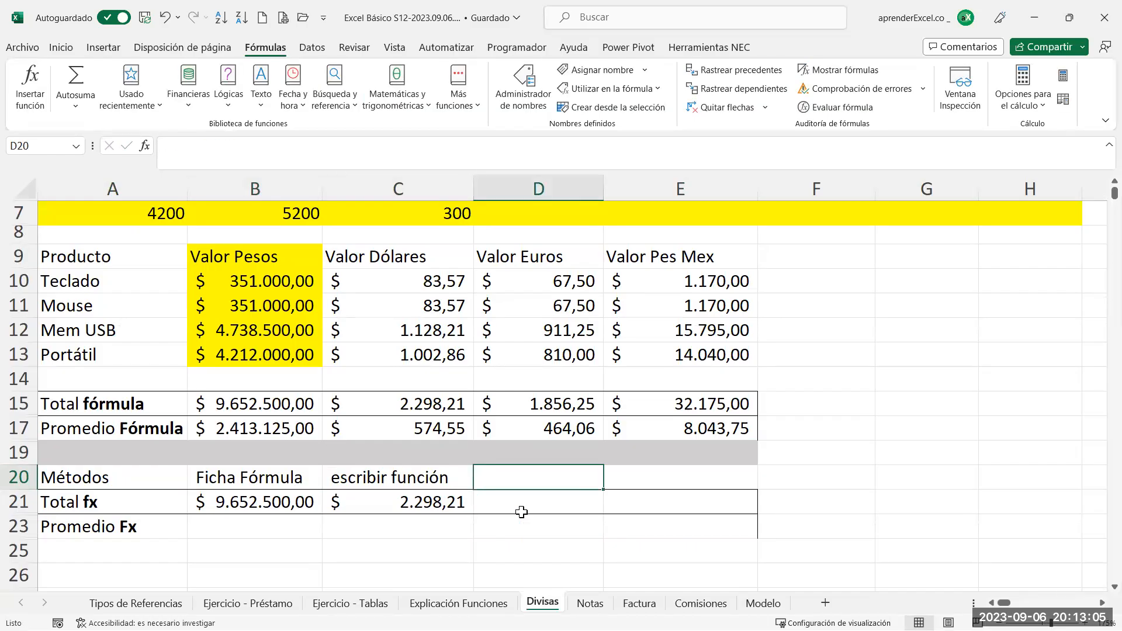
Start a SUMA in D21 with Insert Function and place its arguments dialog clear of the Valor Euros column
left_click(534, 502)
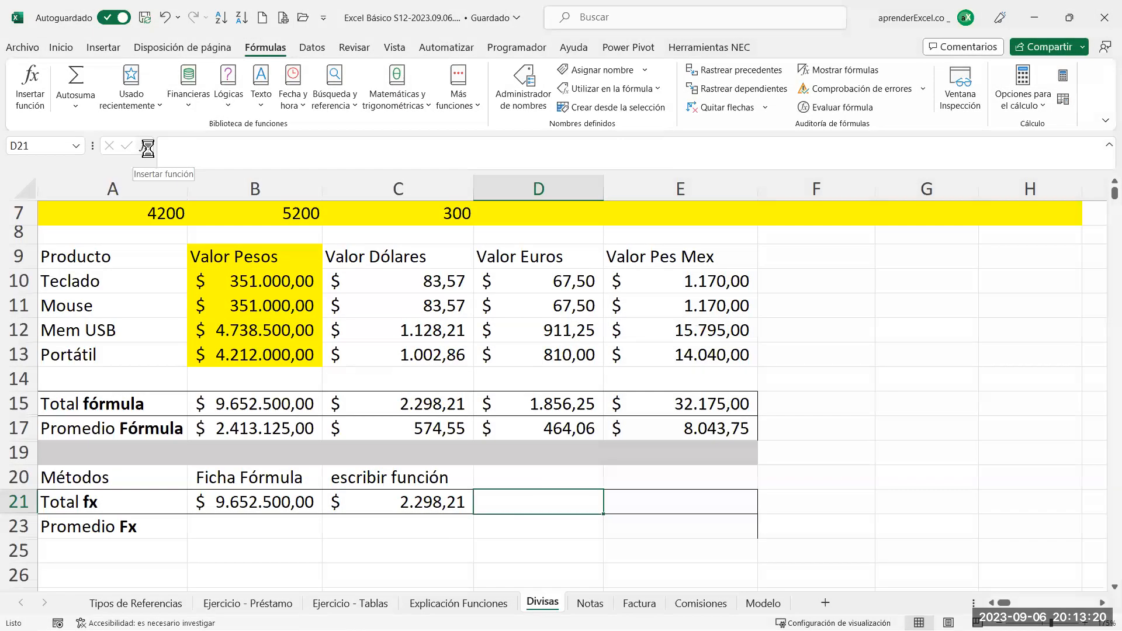
left_click(145, 146)
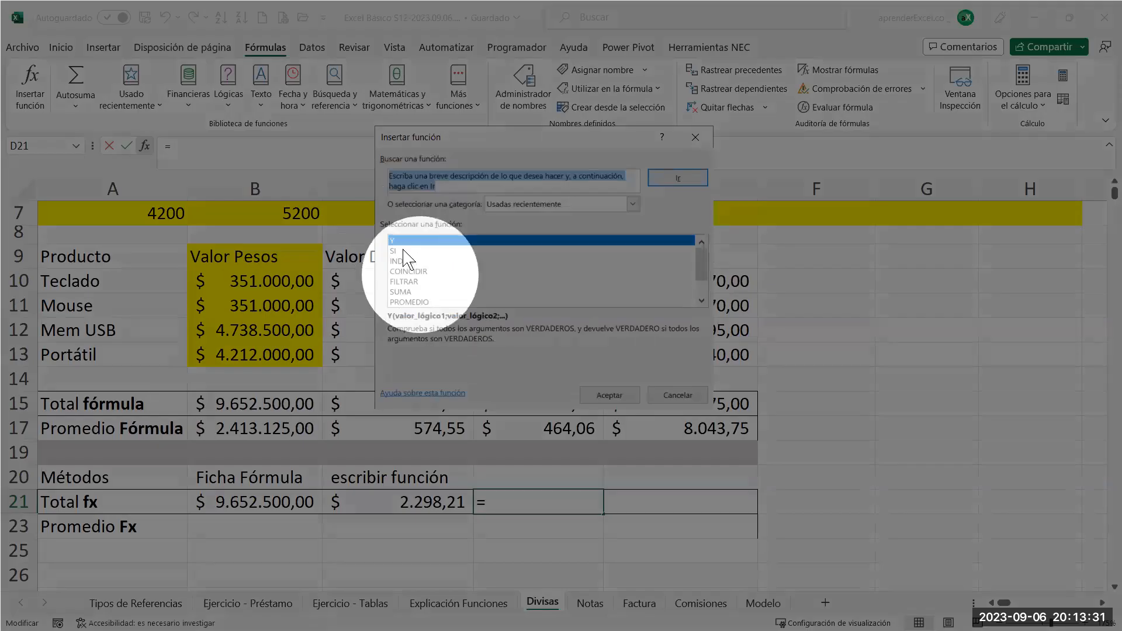
left_click(405, 293)
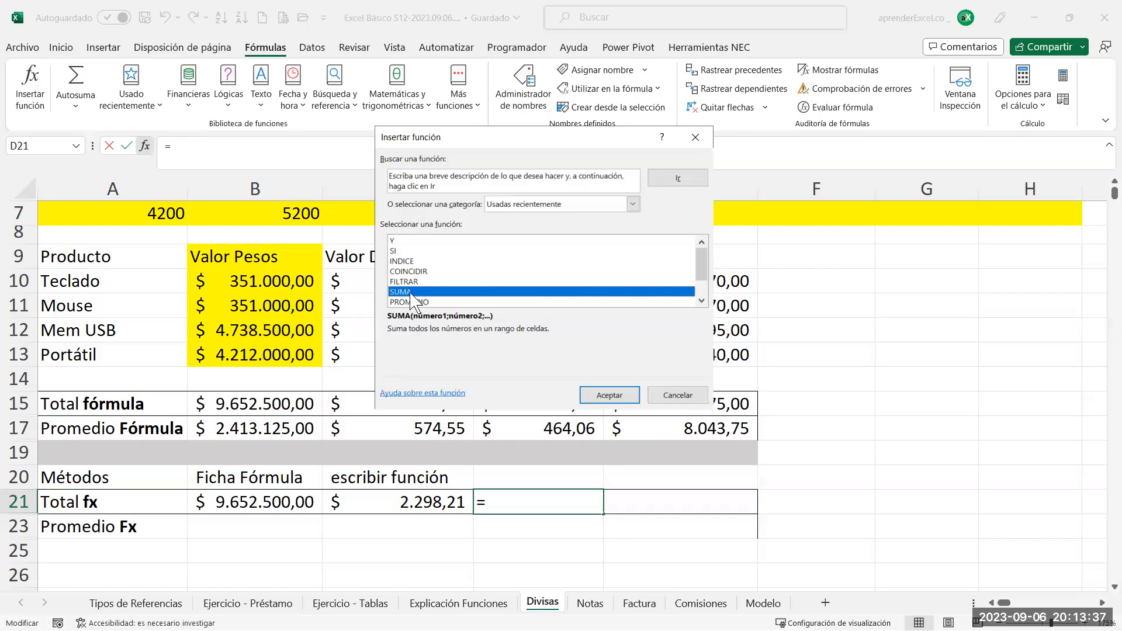
double_click(411, 292)
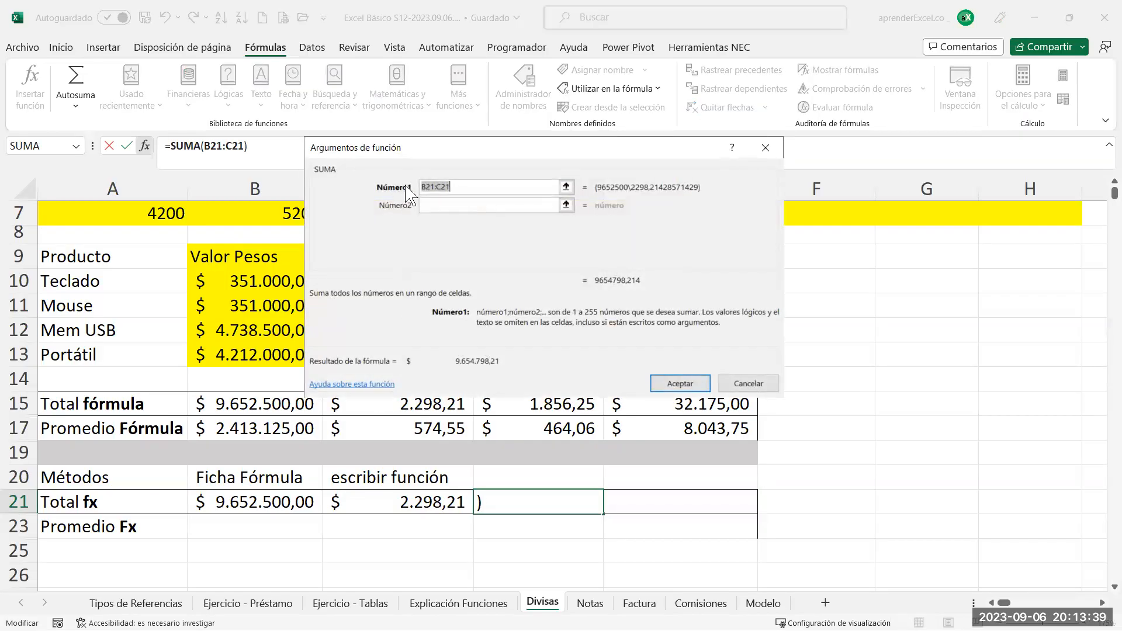
left_click_drag(425, 148, 427, 151)
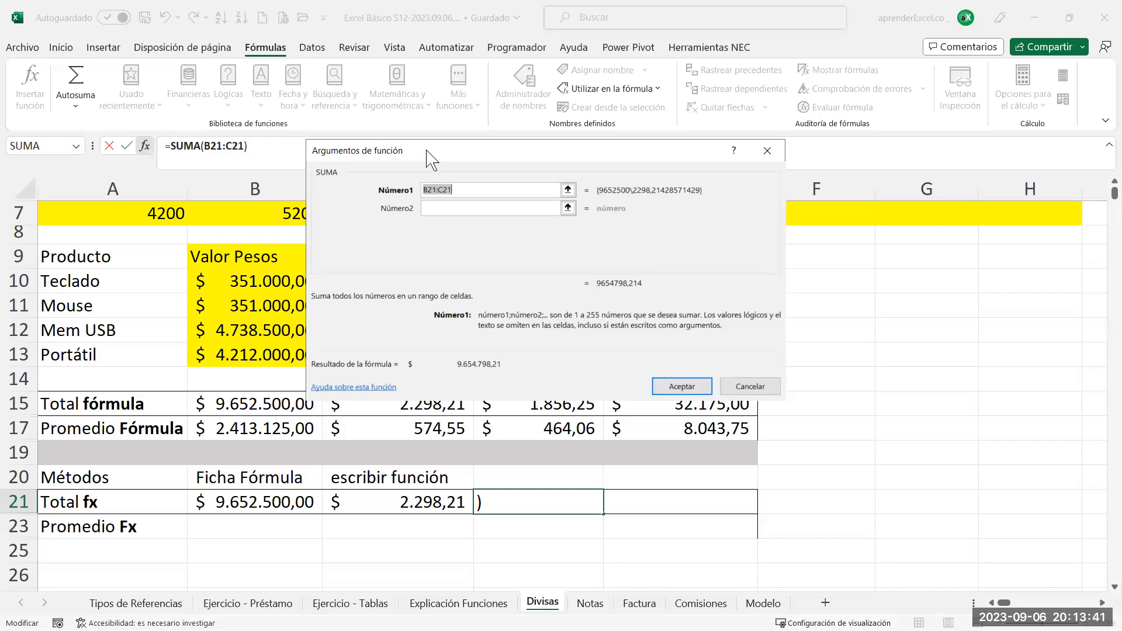
left_click_drag(427, 151, 560, 203)
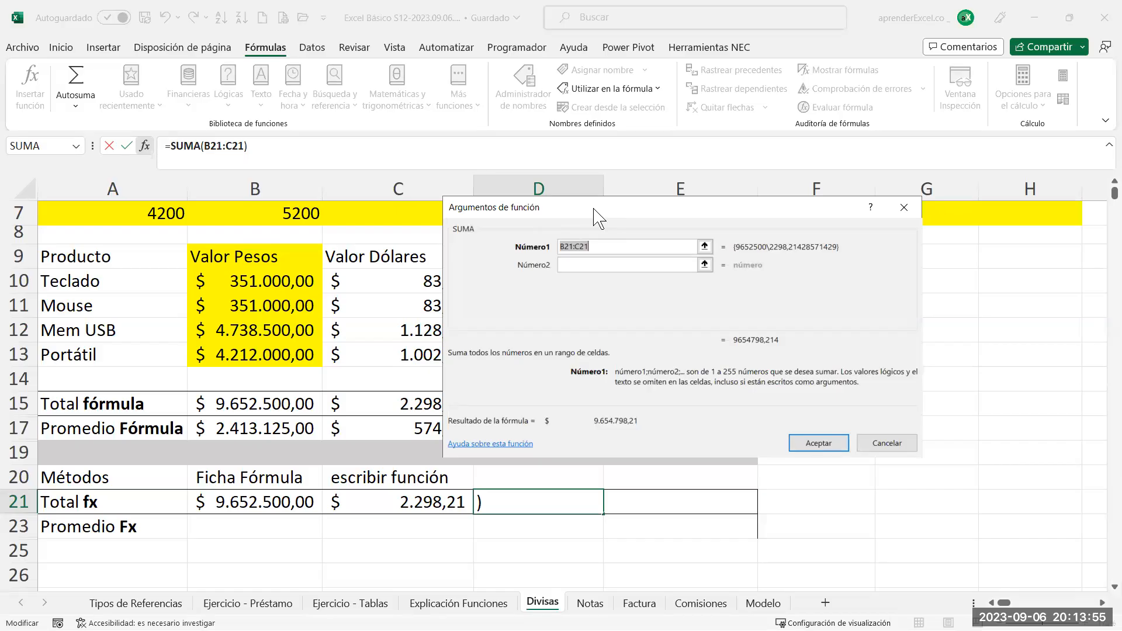
left_click_drag(594, 209, 578, 227)
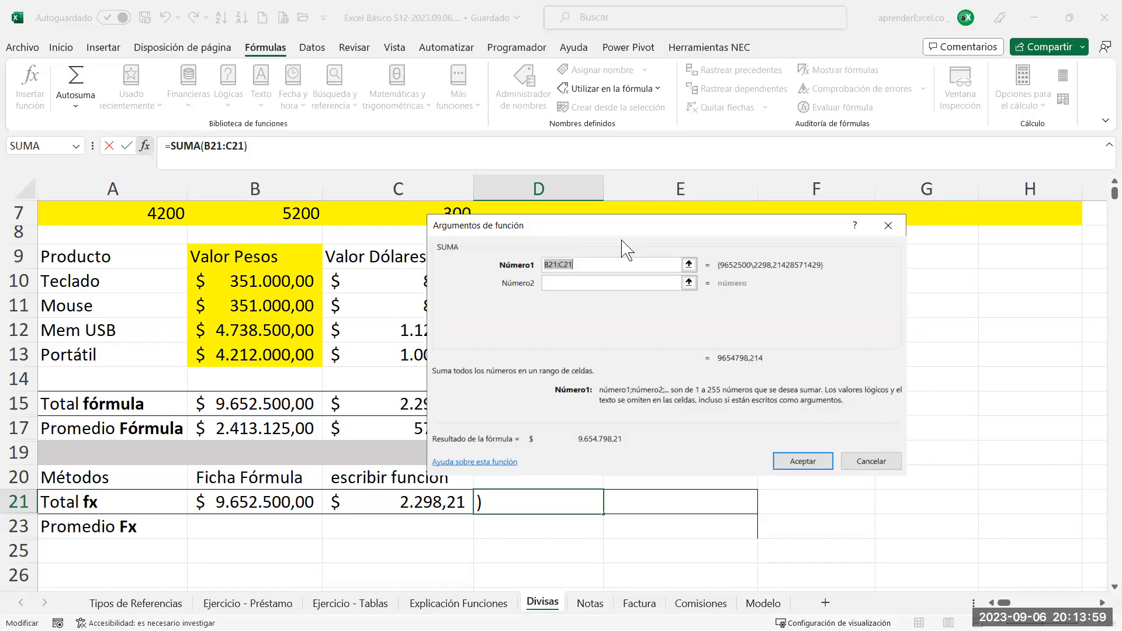
left_click_drag(622, 240, 800, 291)
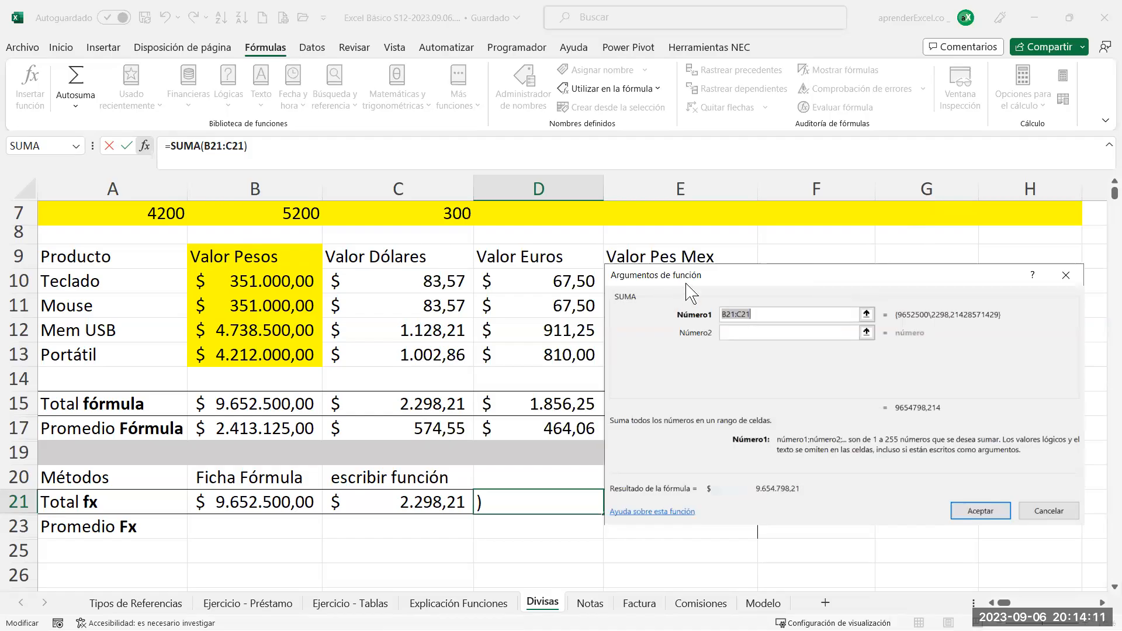
left_click_drag(687, 287, 733, 336)
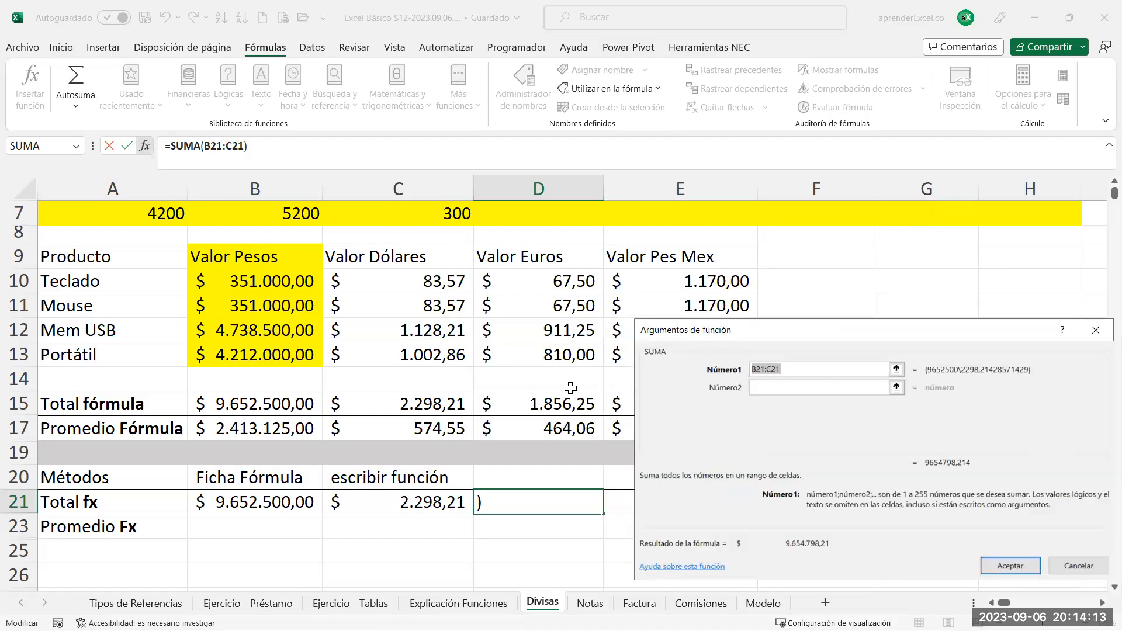
Enter D10, D11, D12 and D13 as four separate arguments, Número1 to Número4, of the SUMA function in D21
left_click(551, 280)
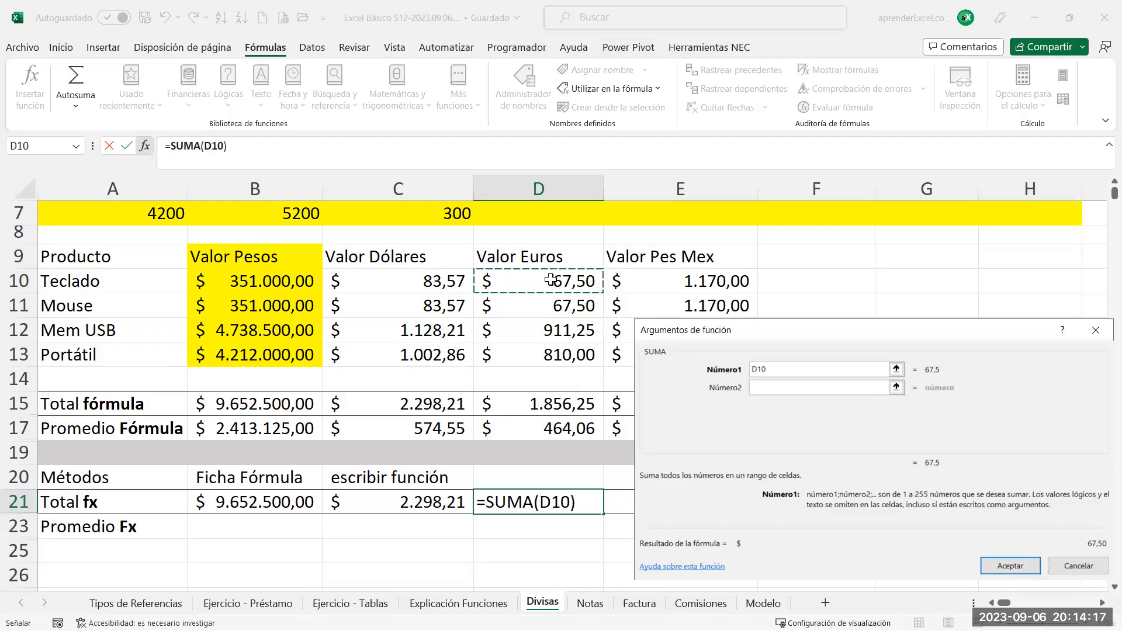
left_click(762, 388)
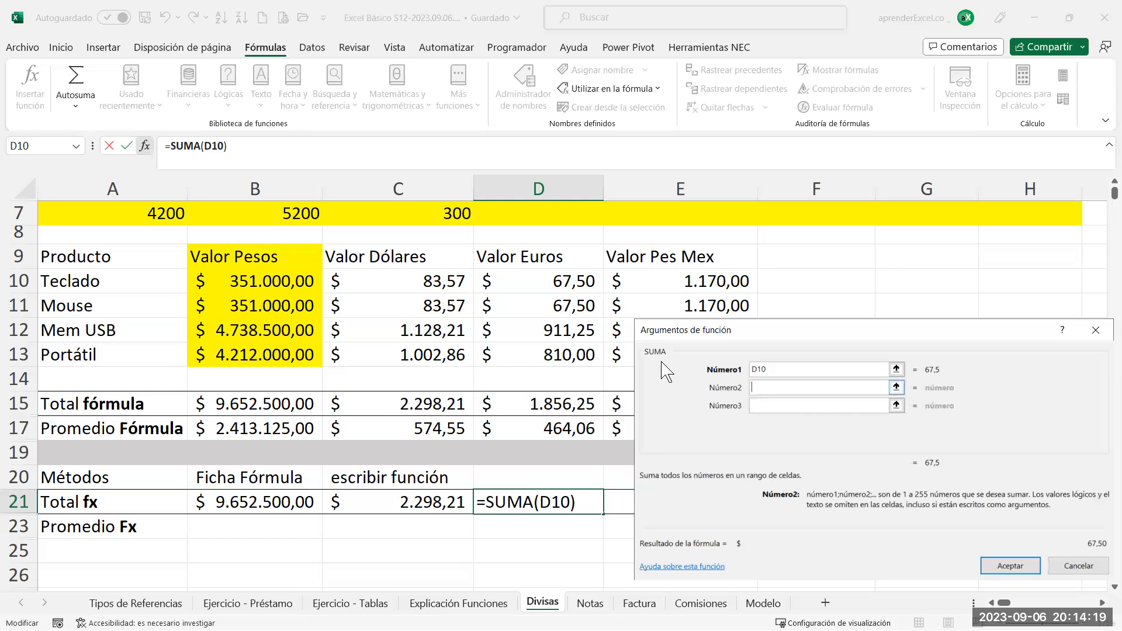
left_click(579, 306)
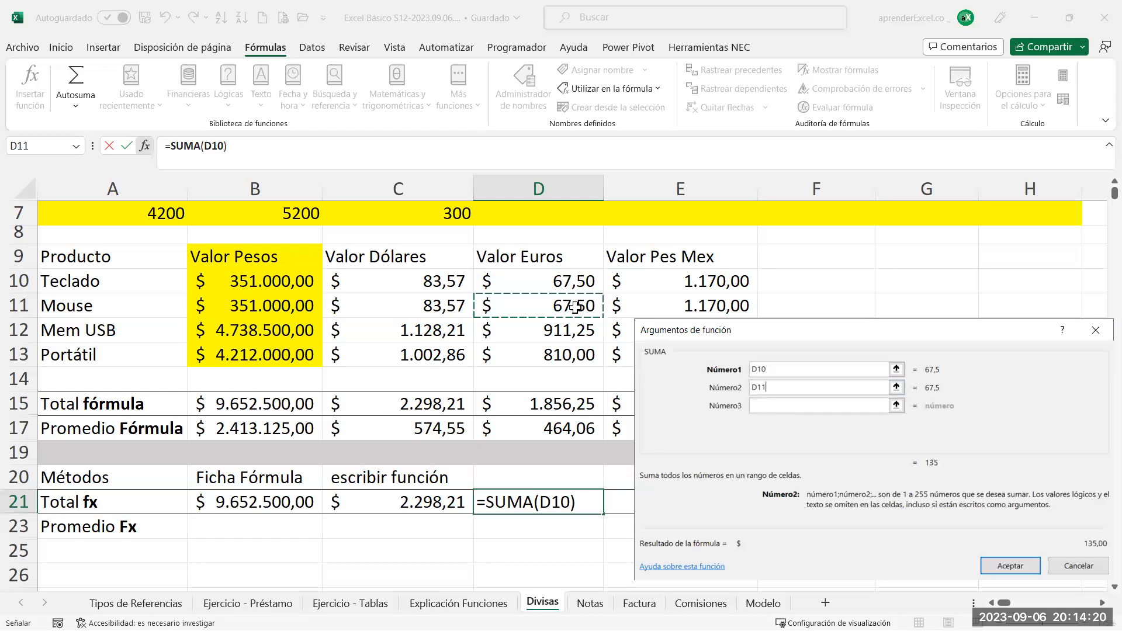
left_click(755, 403)
left_click(555, 328)
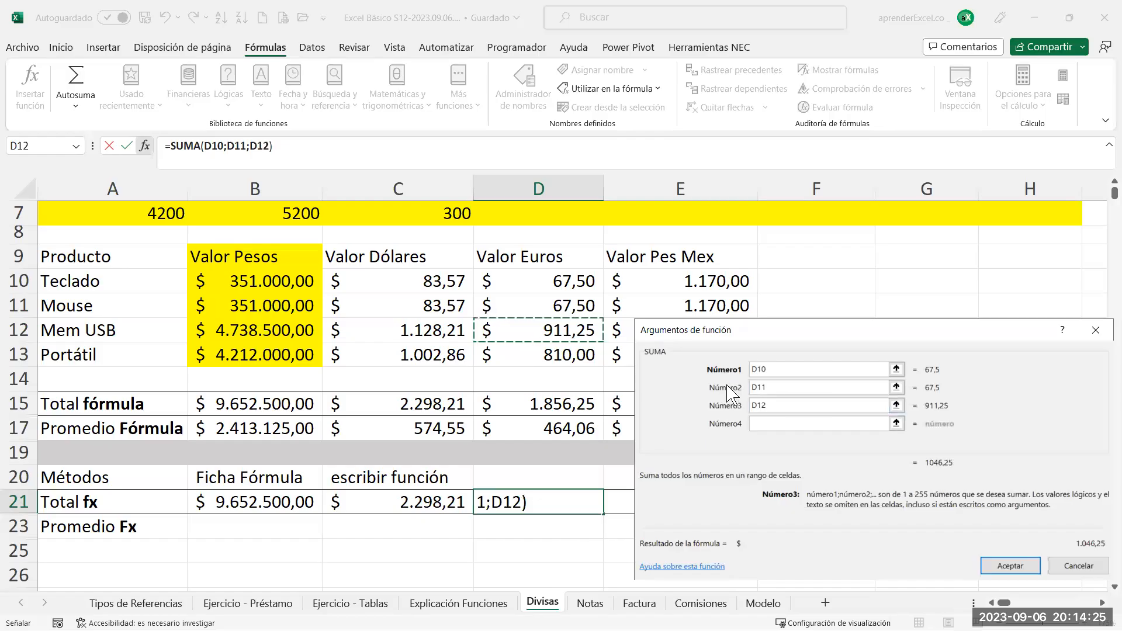
left_click(763, 424)
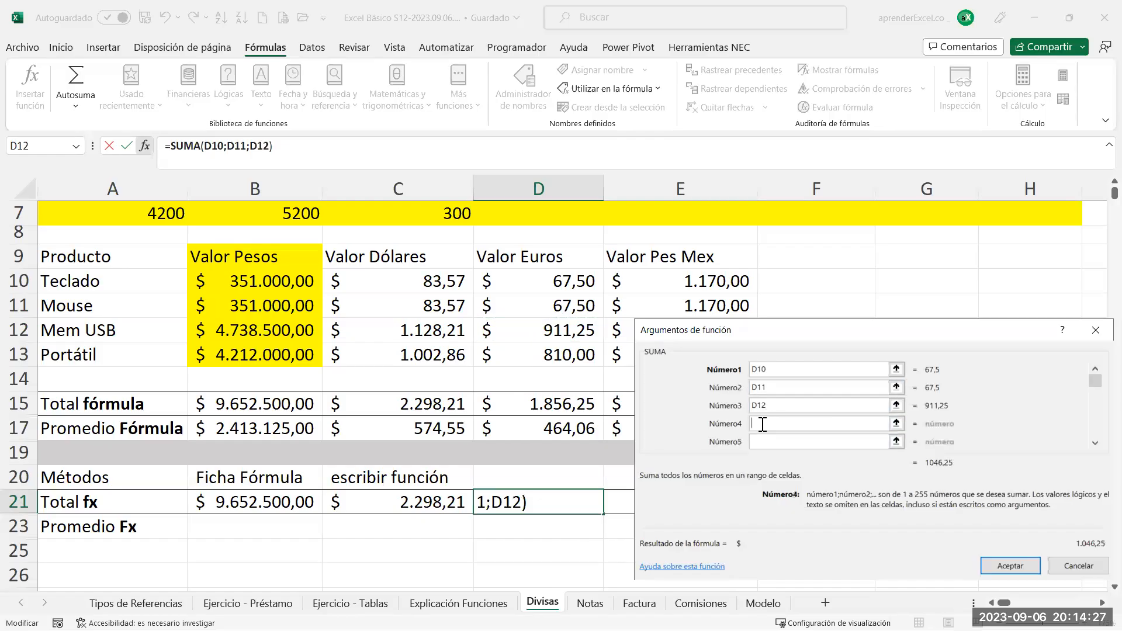
left_click(566, 357)
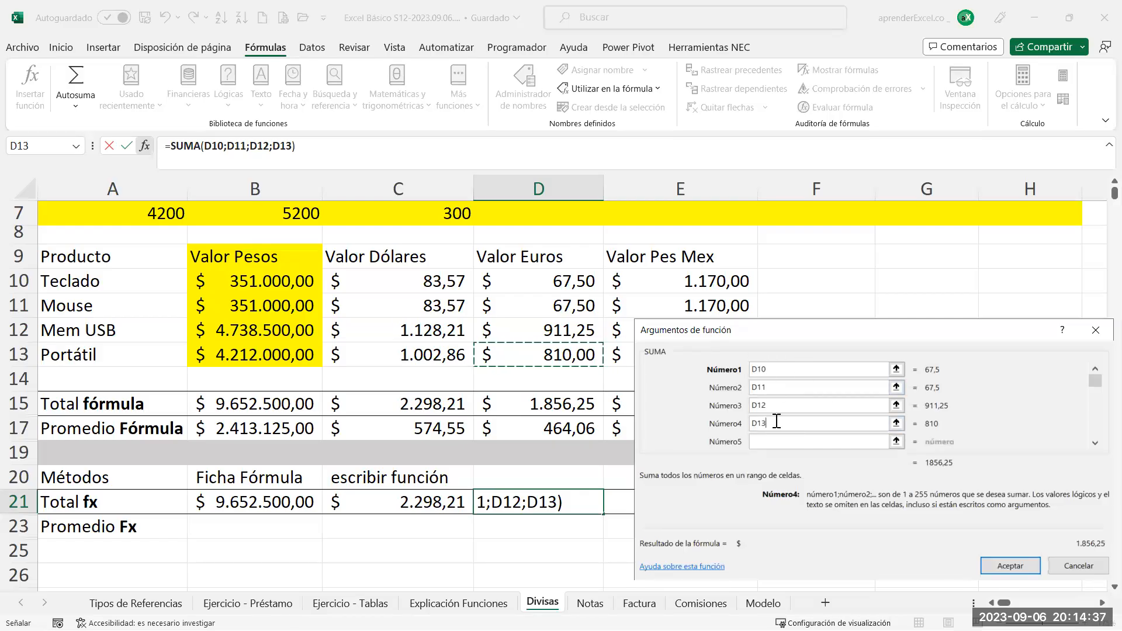
left_click_drag(790, 334, 803, 320)
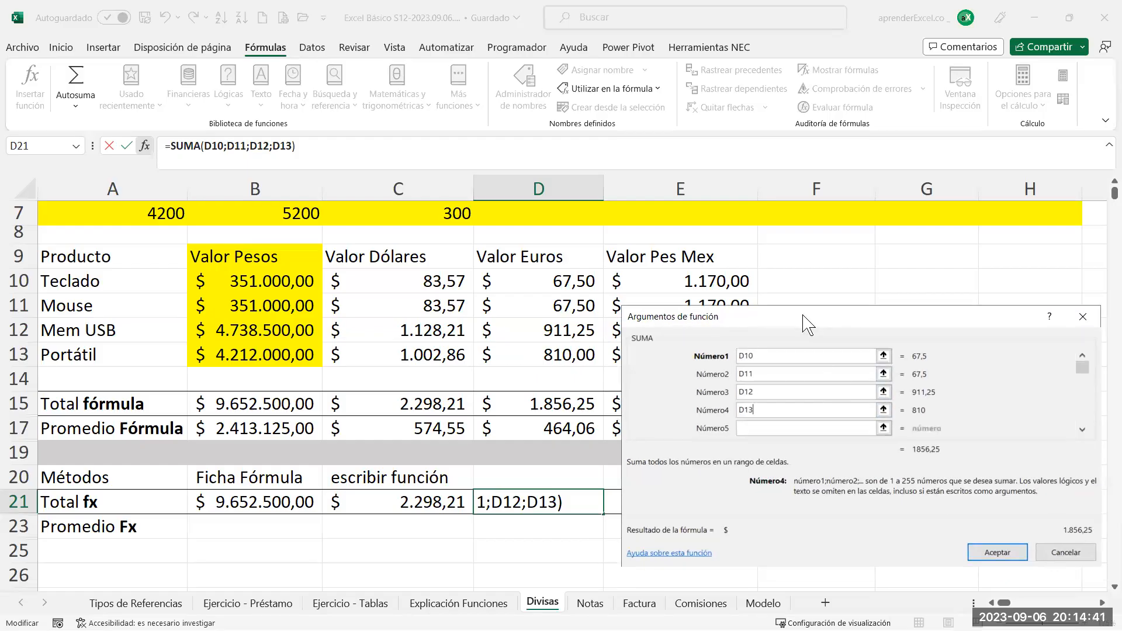
Examine SUMA's argument fields through to the last available one, and accept the function in D21
left_click(748, 429)
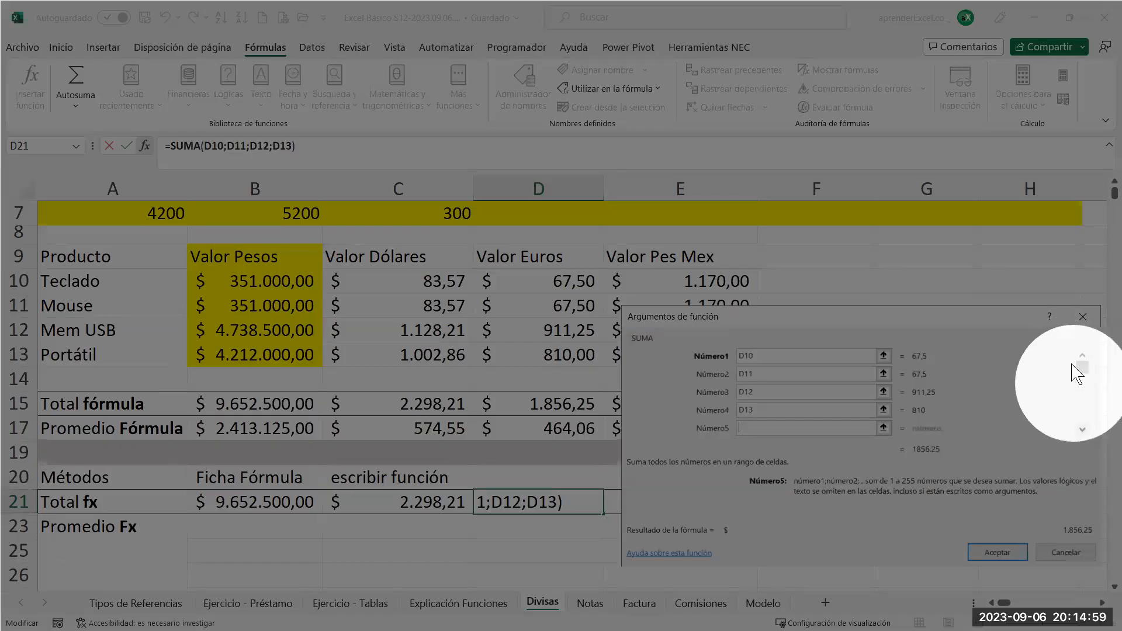
left_click(1082, 429)
left_click(1082, 429)
left_click(1082, 430)
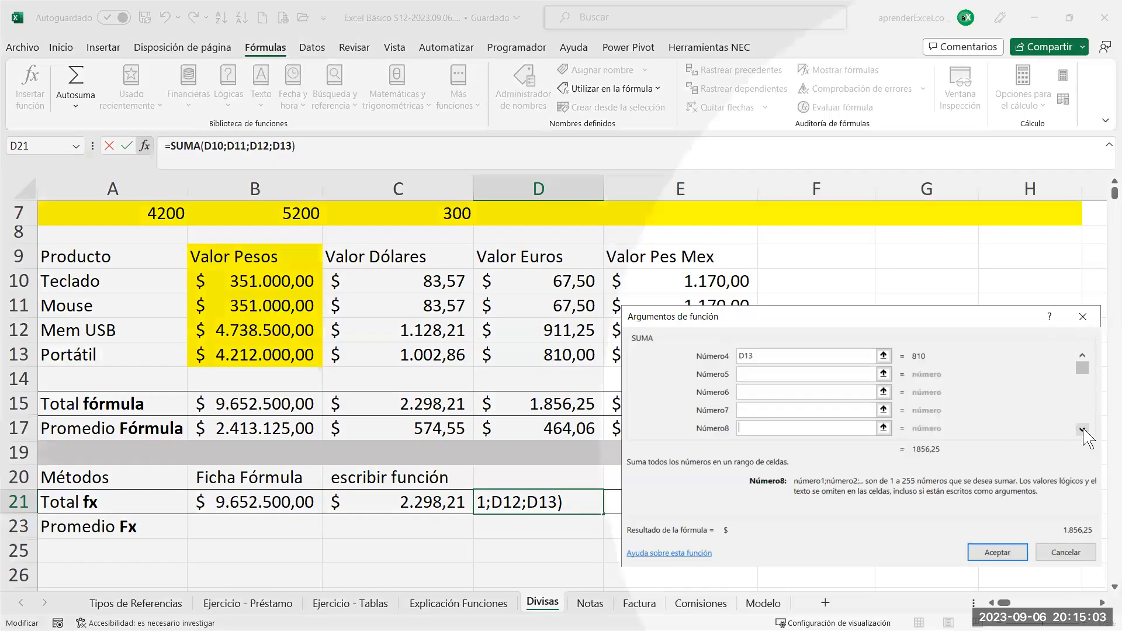
double_click(1082, 430)
double_click(1082, 430)
double_click(1082, 429)
triple_click(1082, 430)
left_click(1082, 430)
double_click(1082, 430)
left_click(1082, 430)
left_click(1082, 430)
left_click(1083, 430)
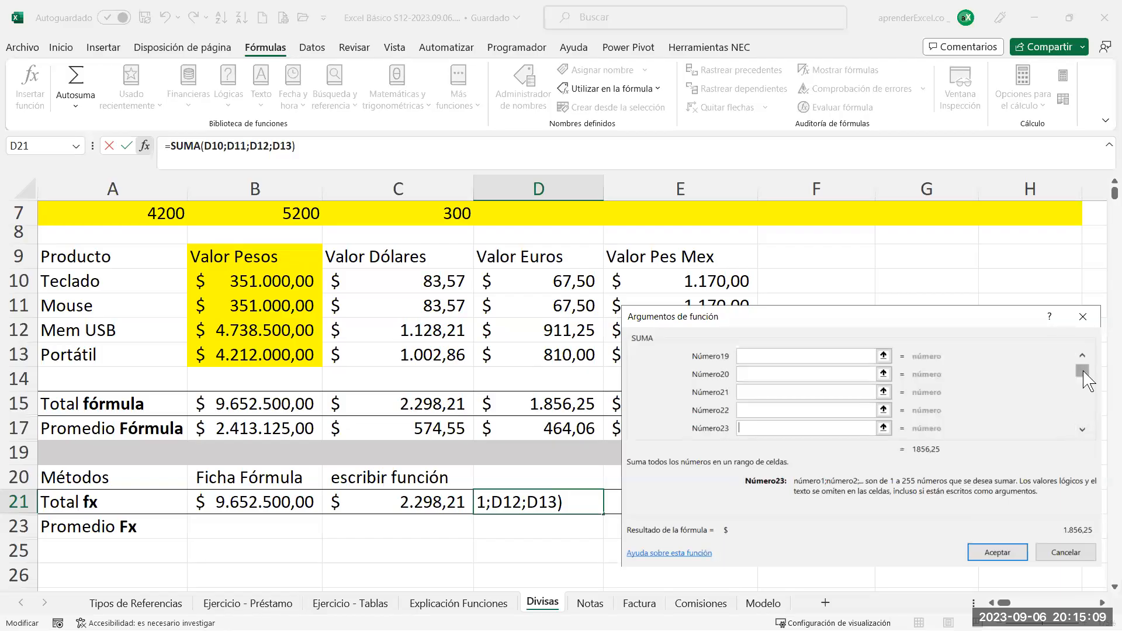
left_click_drag(1086, 376, 1085, 428)
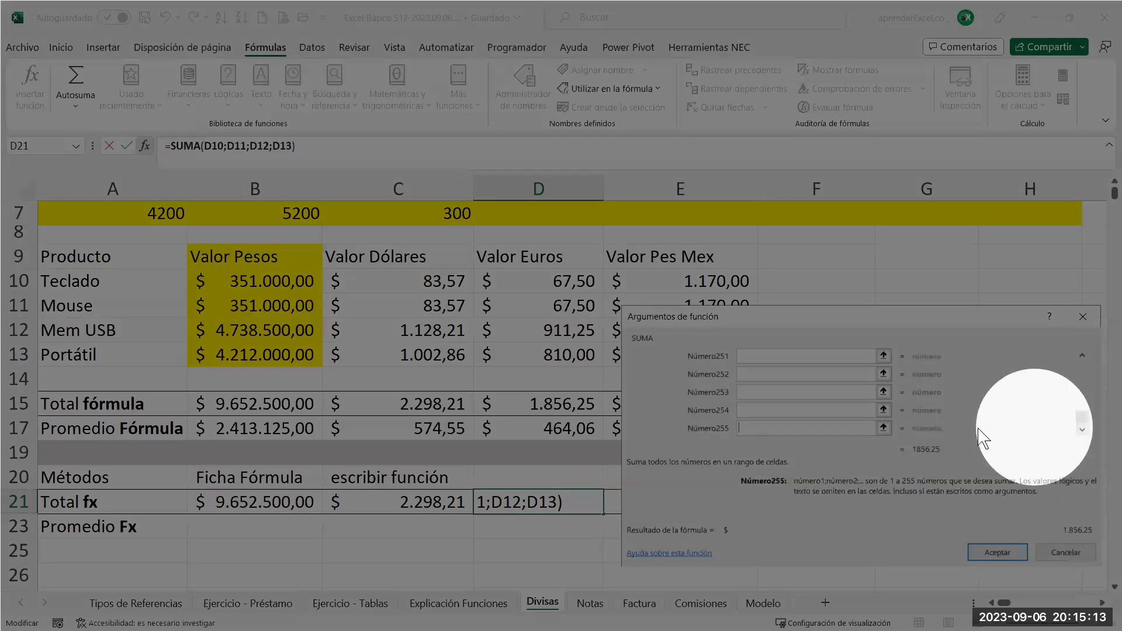
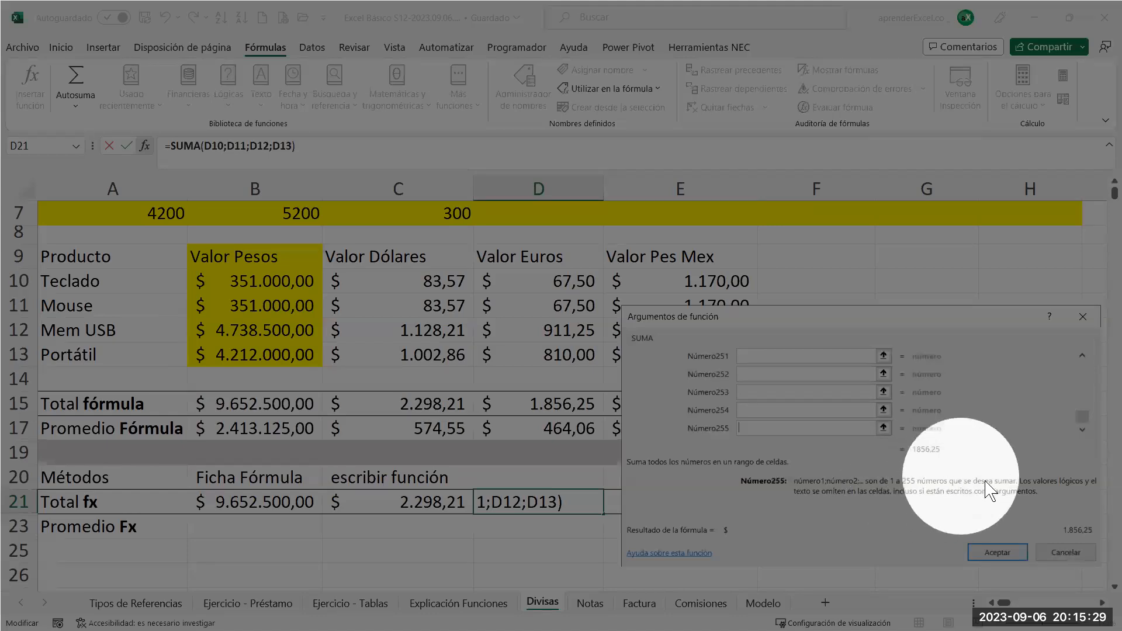
left_click(1000, 555)
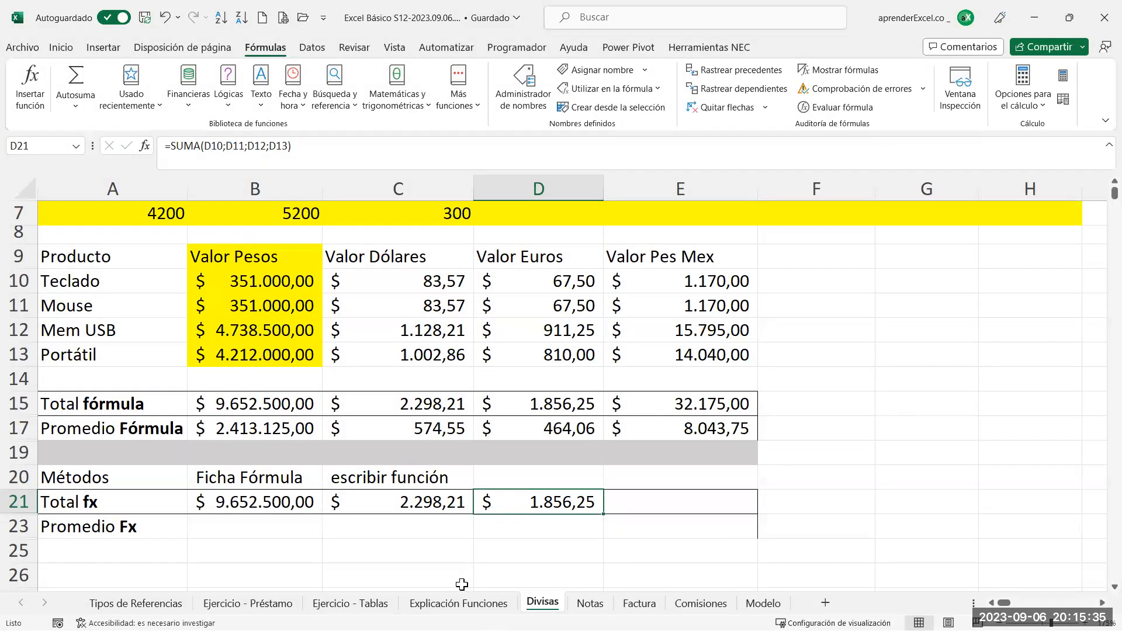
On the Explicación Funciones sheet, complete the arguments note in B15 as "argumentos (0, 1, 2, 3..... 255)"
left_click(475, 605)
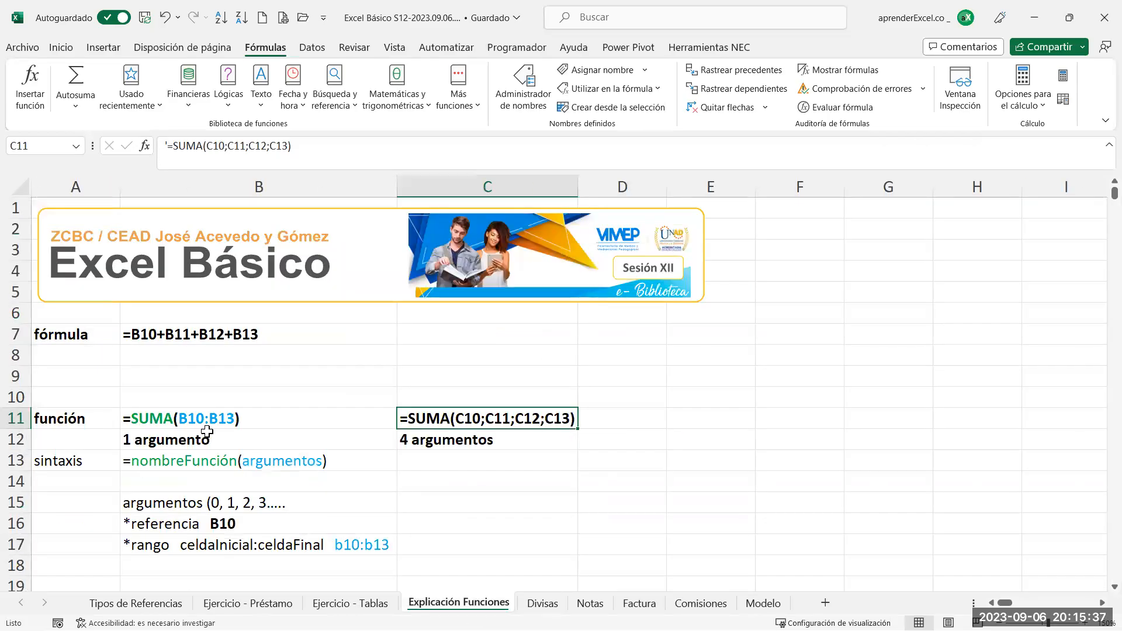
left_click(297, 501)
double_click(296, 501)
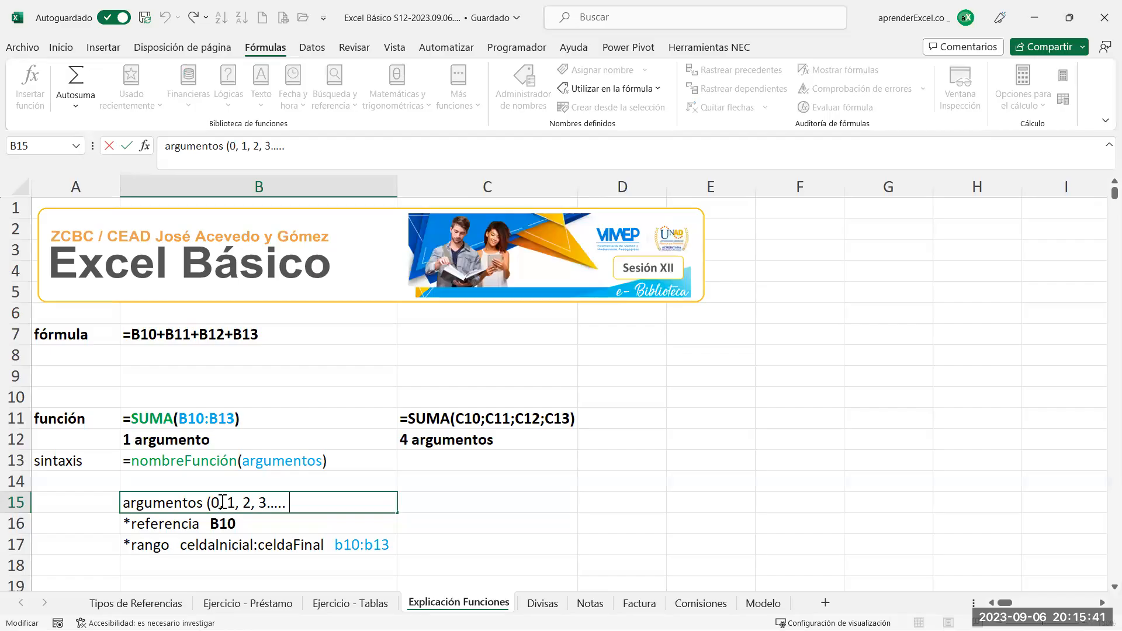
double_click(216, 501)
left_click(305, 503)
type("255")
key("Return")
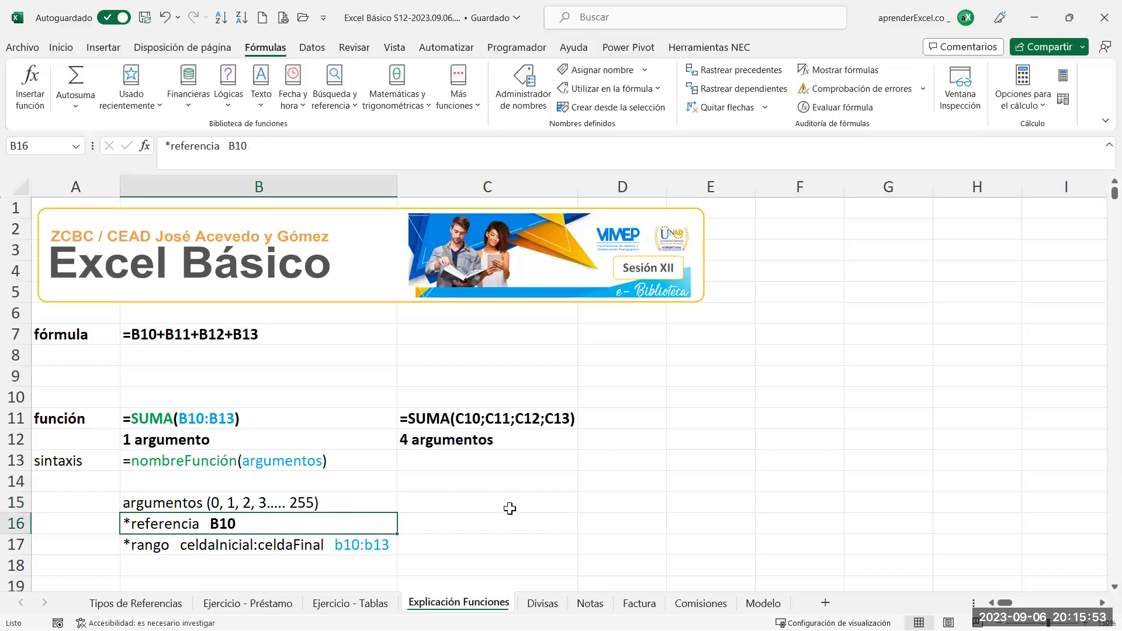
On the Divisas sheet, label D20 "fx (Barra Fórmulas)" and fit column D's width to its contents
left_click(545, 605)
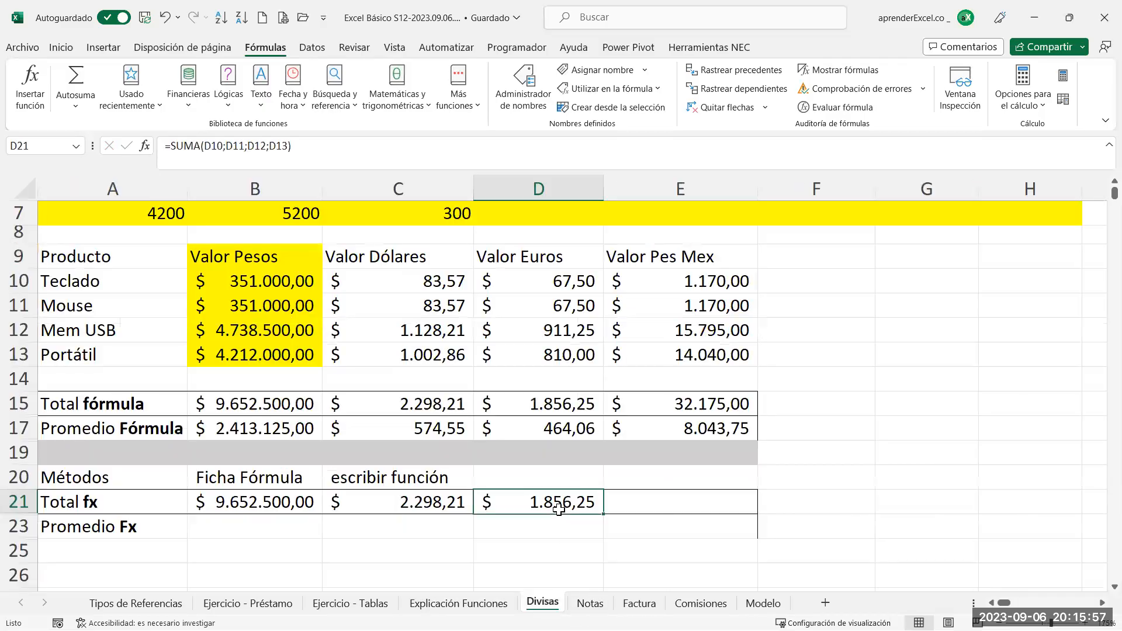
left_click(231, 479)
left_click(375, 476)
left_click(506, 474)
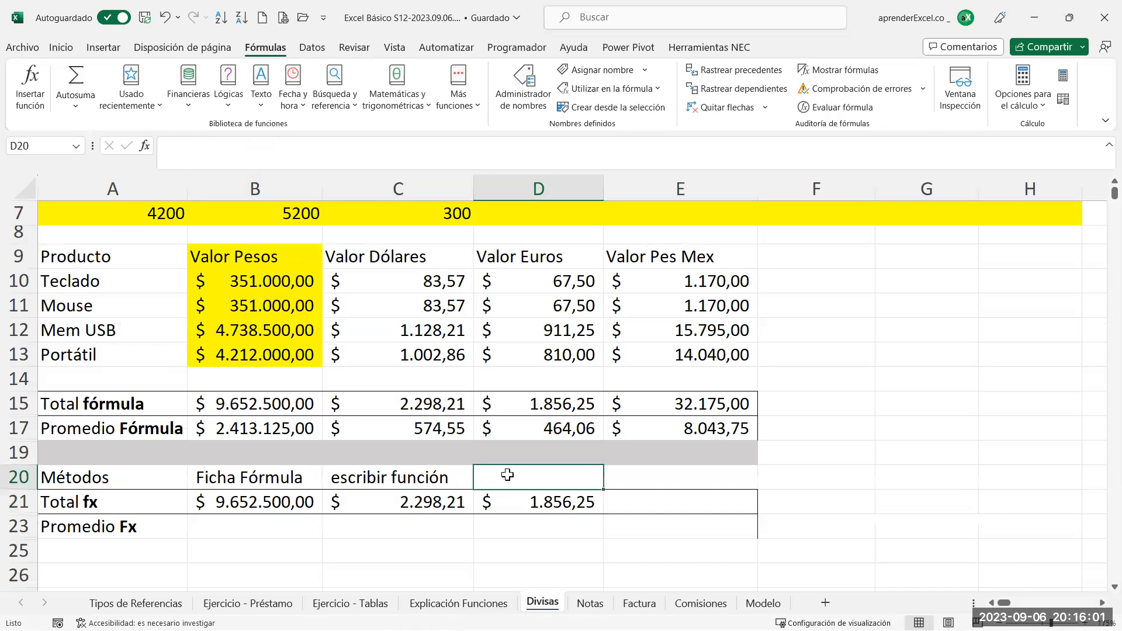
type("fx (")
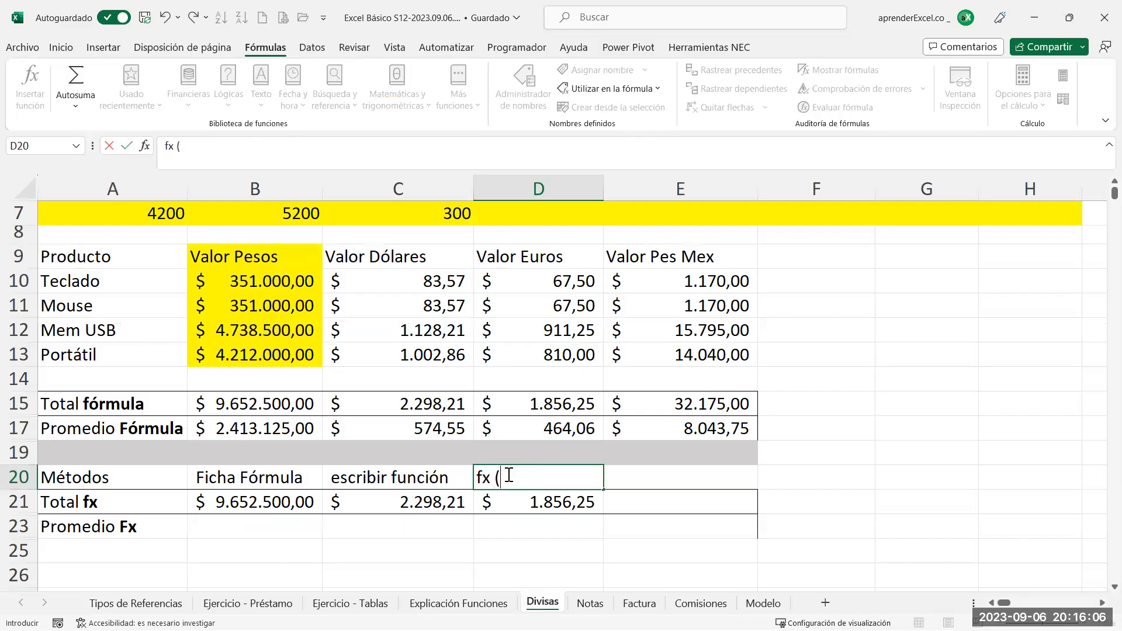
left_click(508, 476, "alt")
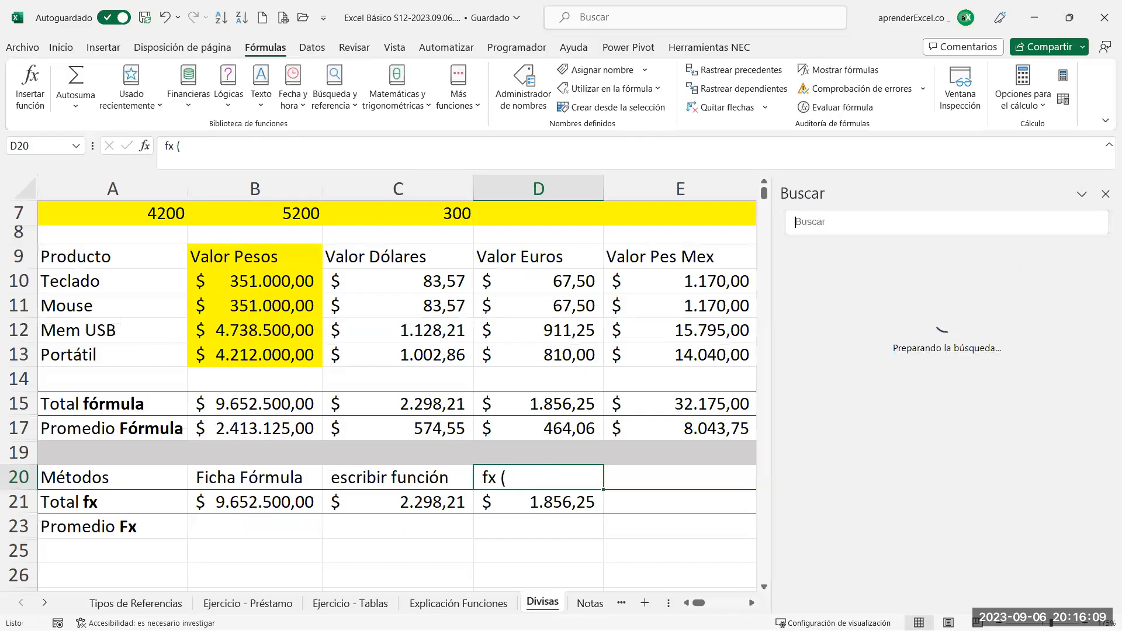
left_click(1105, 194)
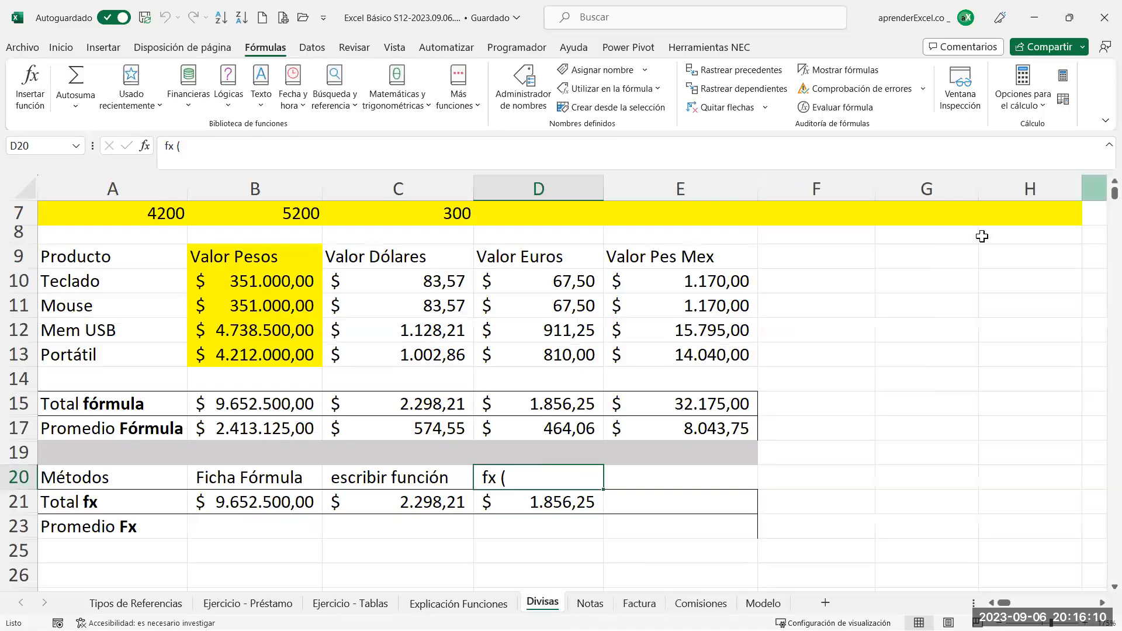
double_click(534, 476)
type("Barra")
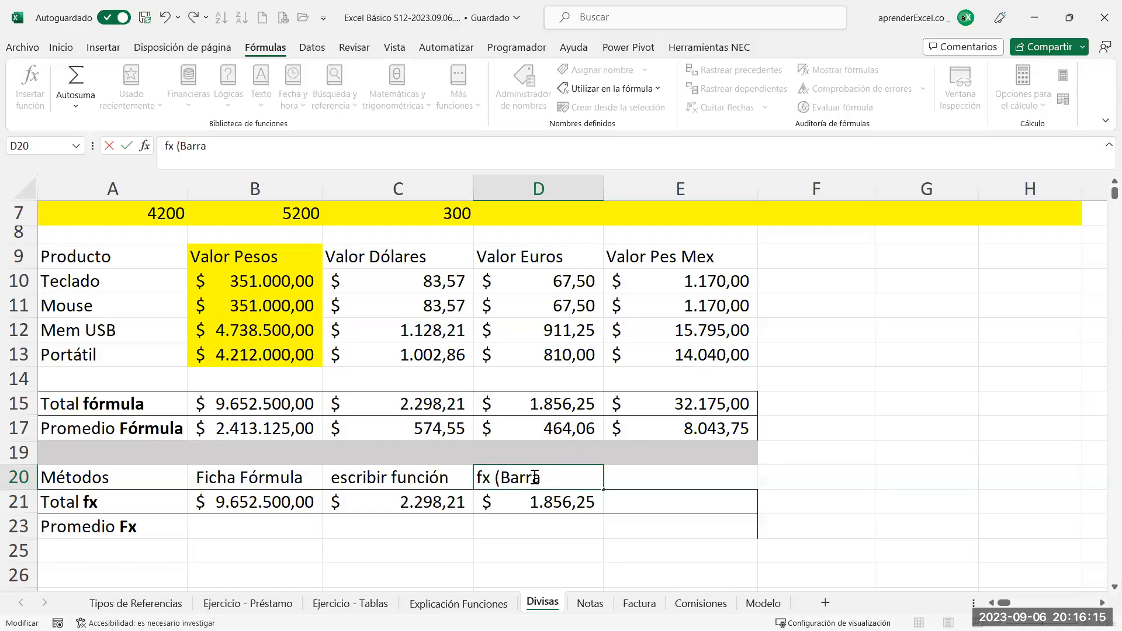
type(" Fórmulas")
key("Return")
left_click(534, 477)
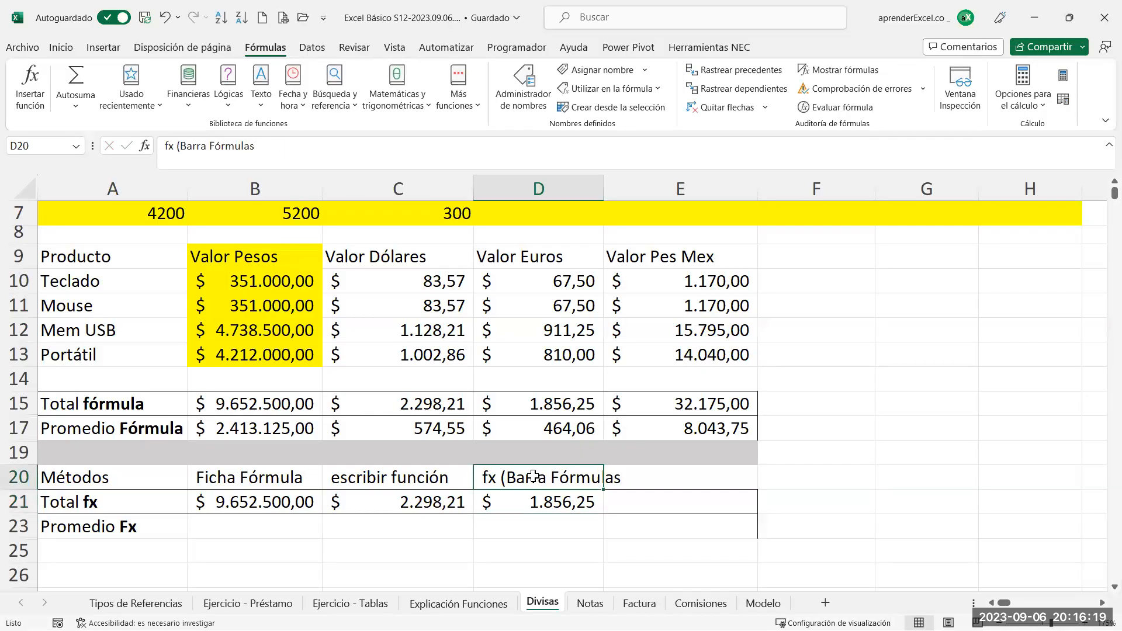
double_click(534, 476)
type(")")
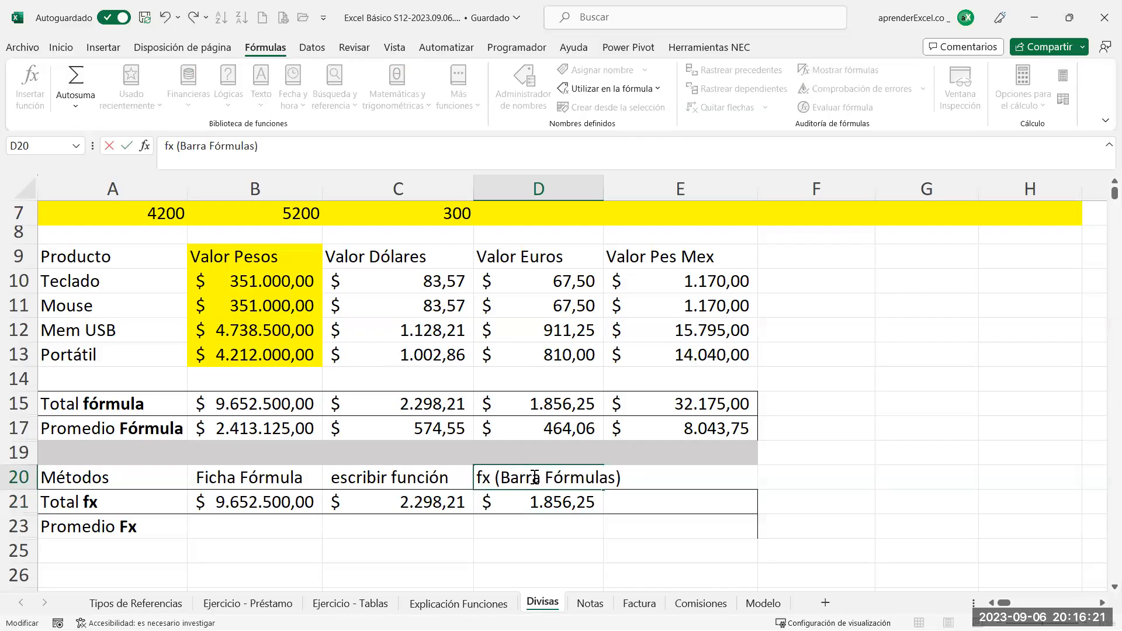
key("Return")
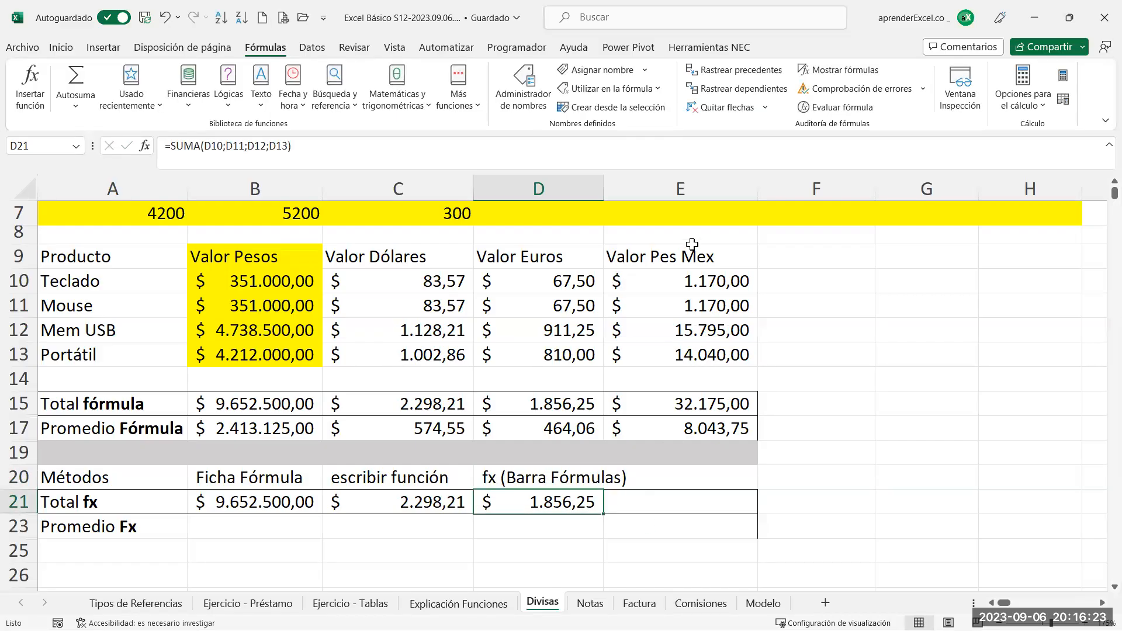
double_click(602, 193)
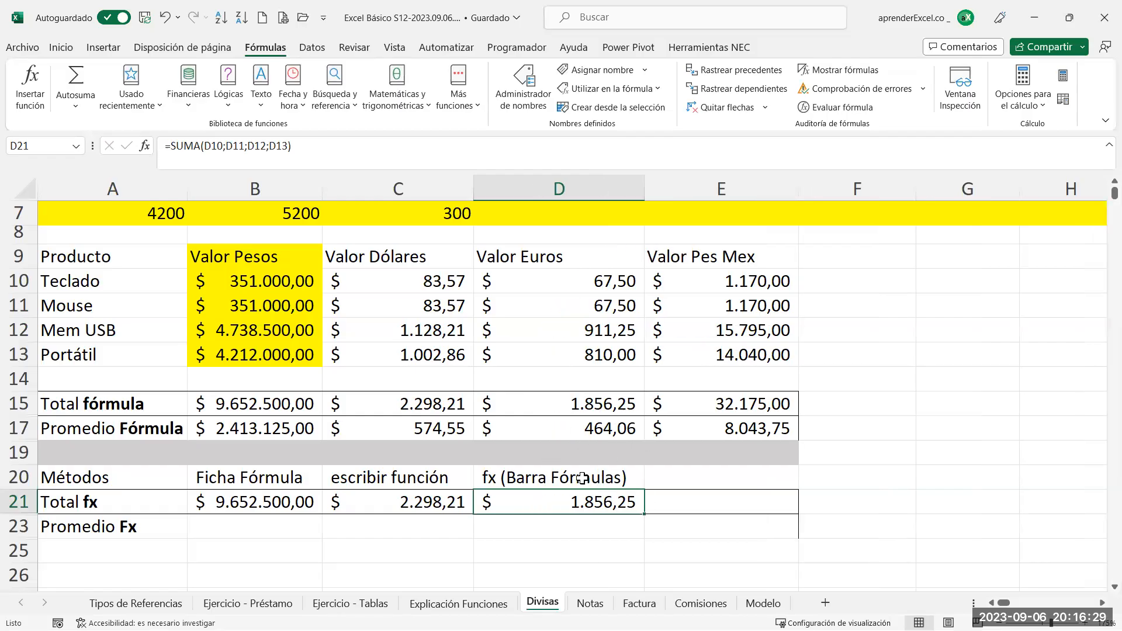
Extend the Métodos label in A20 to read "Métodos, inst. fx"
double_click(121, 477)
type(", Ins")
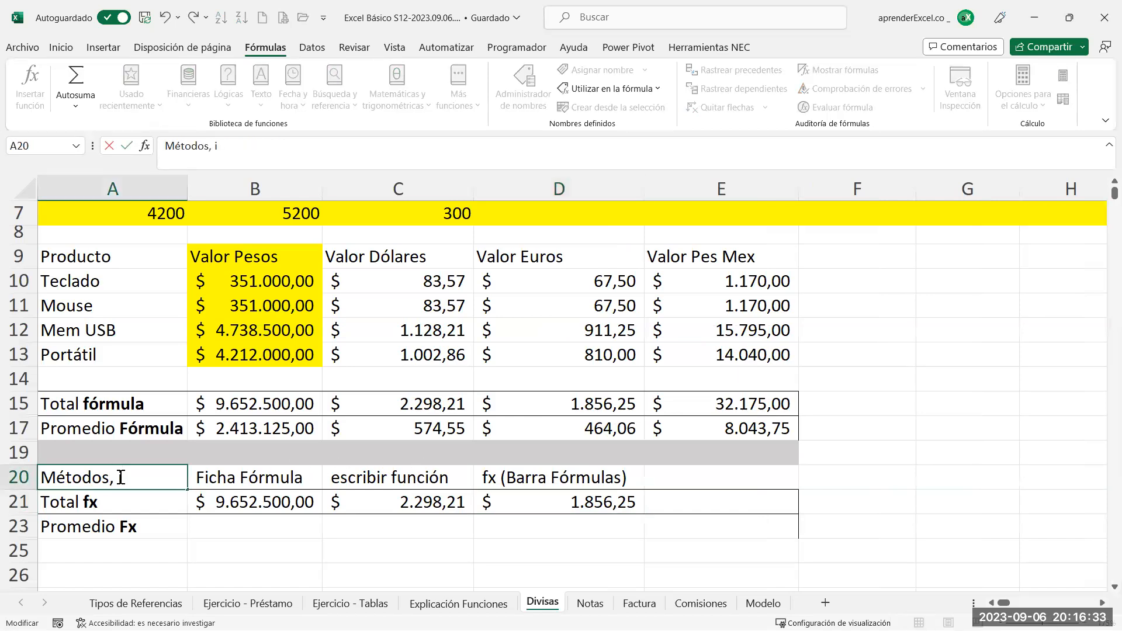
type("t. fx")
key("Return")
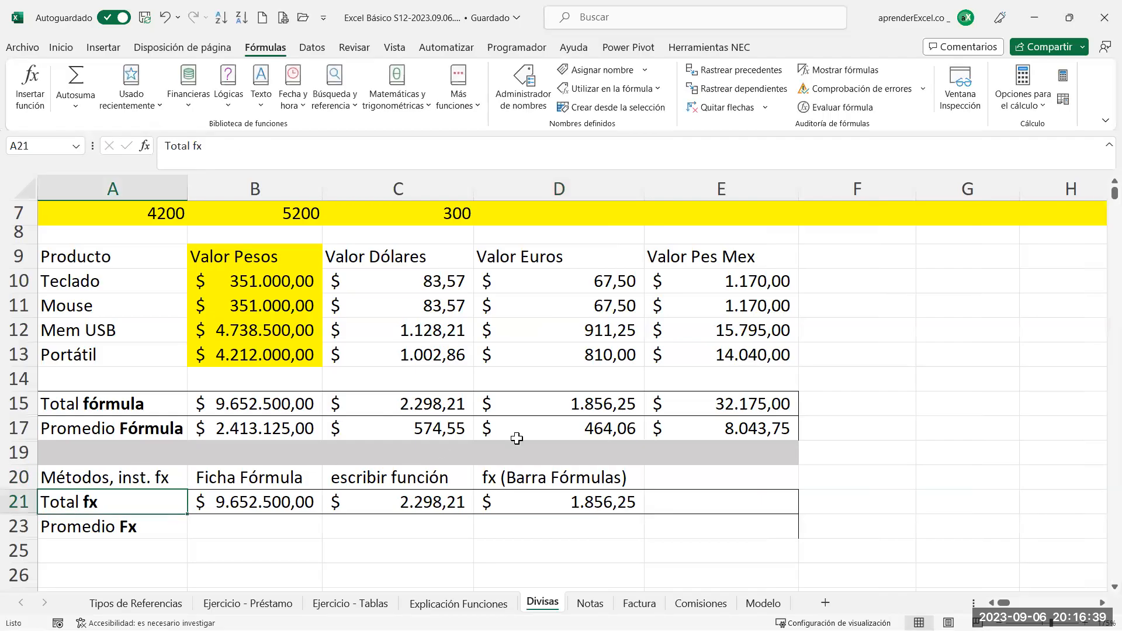
Label E20 "teclado (SHIFT+F3)" as the method for the Valor Pes Mex total
left_click(721, 477)
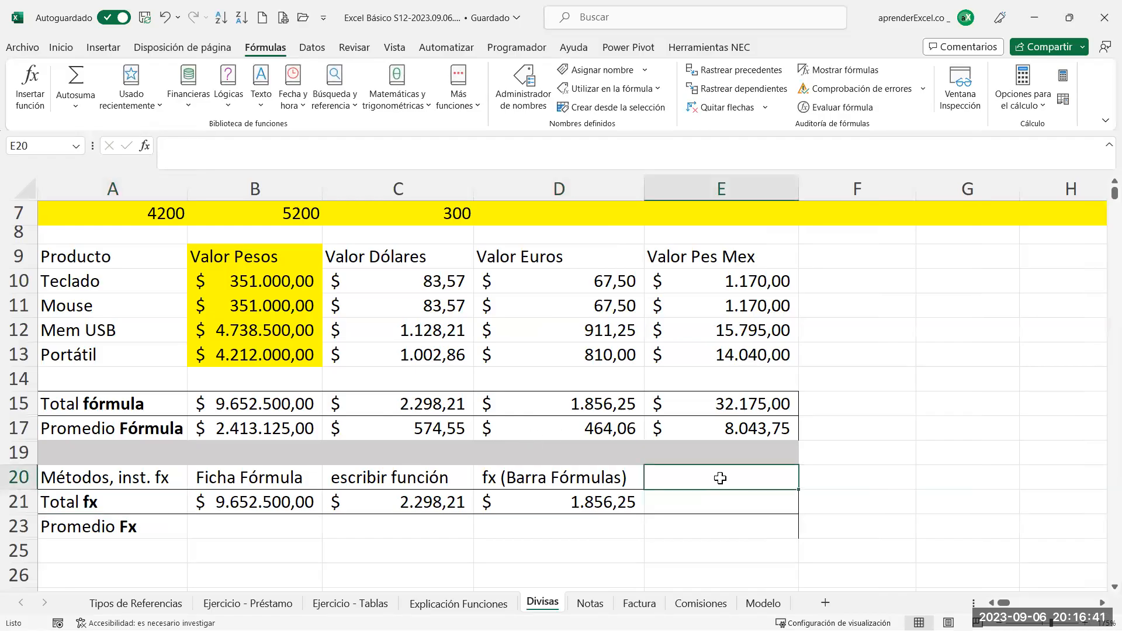
type("teclado")
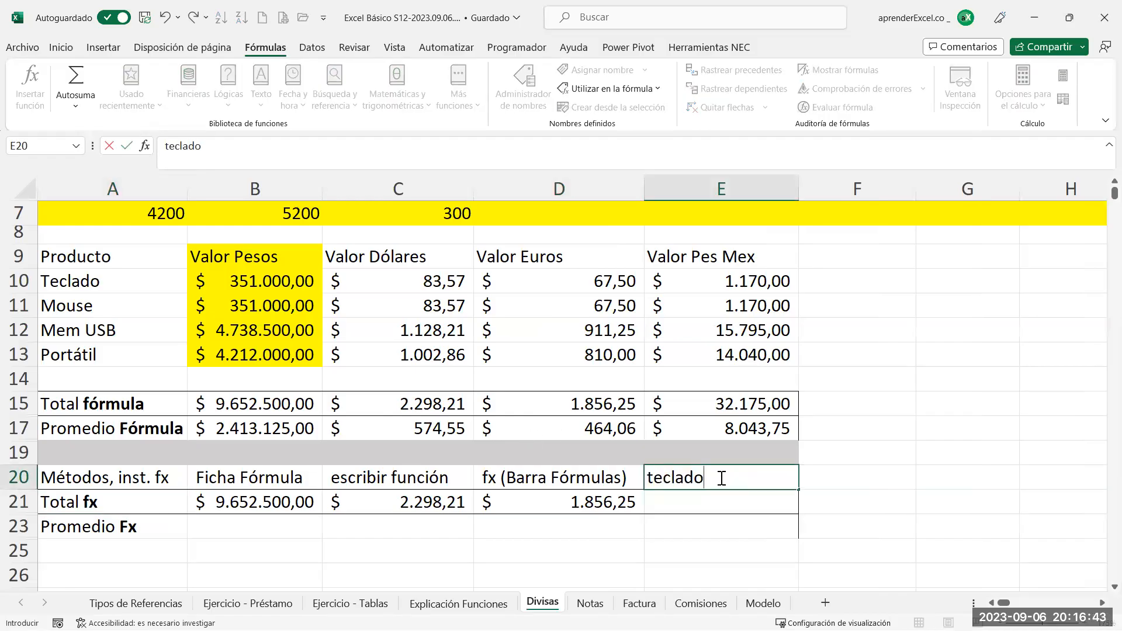
key("Return")
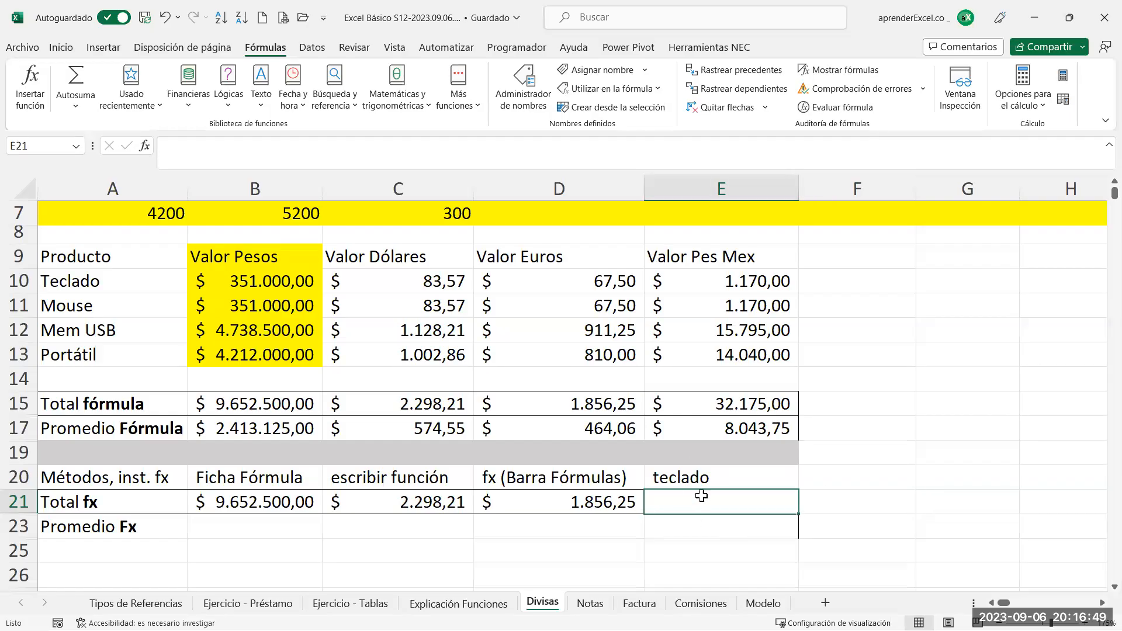
double_click(727, 478)
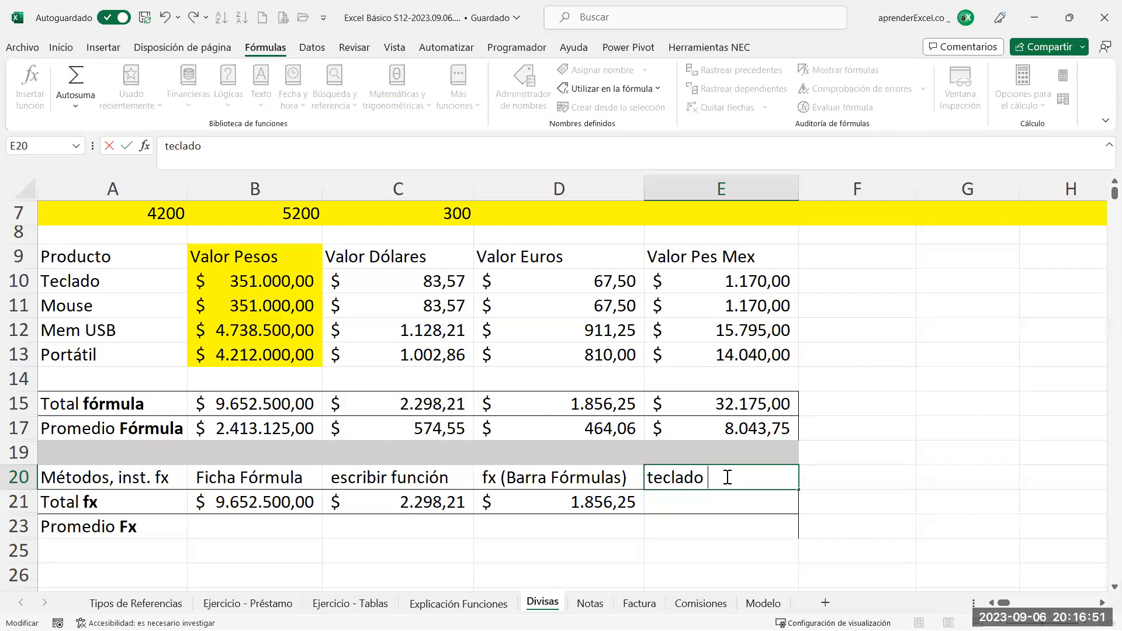
type("(SHIFT+F3")
key("Return")
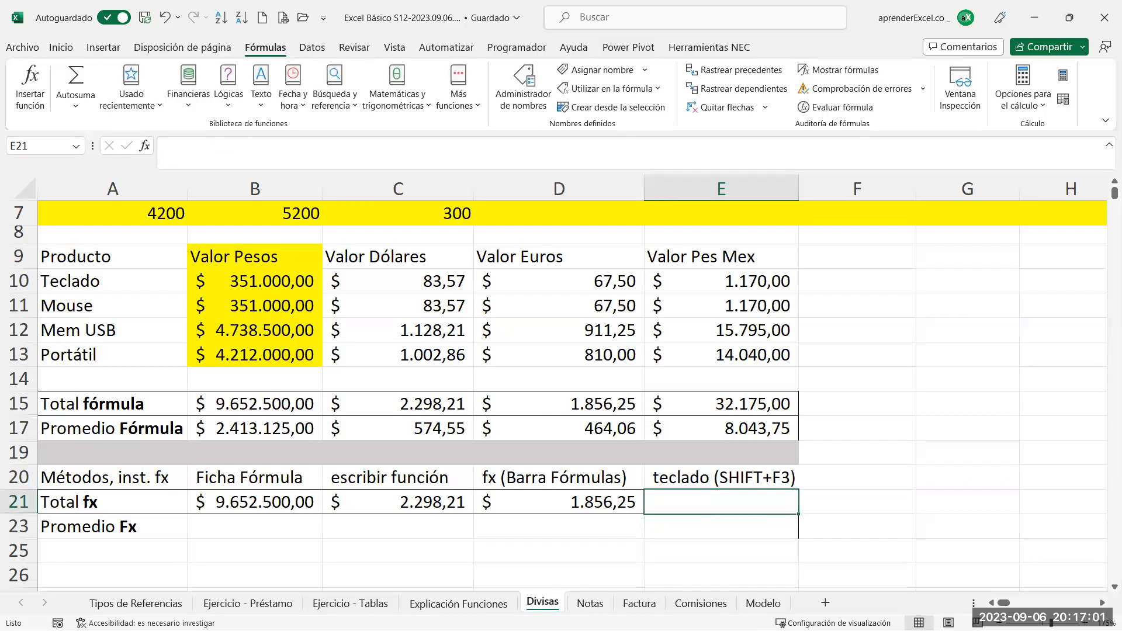
Switch to the workbook with the Dispositivos sheet and frame the F3 and left Shift keys on the keyboard image with the orange rectangles
key("alt+Tab")
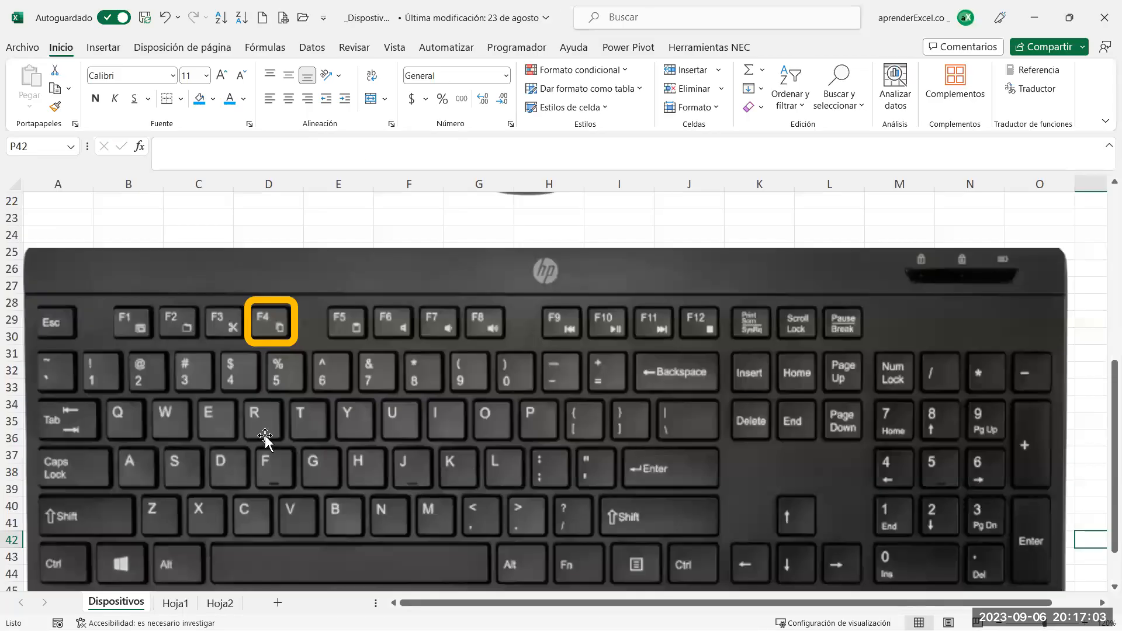
left_click(274, 340)
left_click_drag(274, 341, 138, 515)
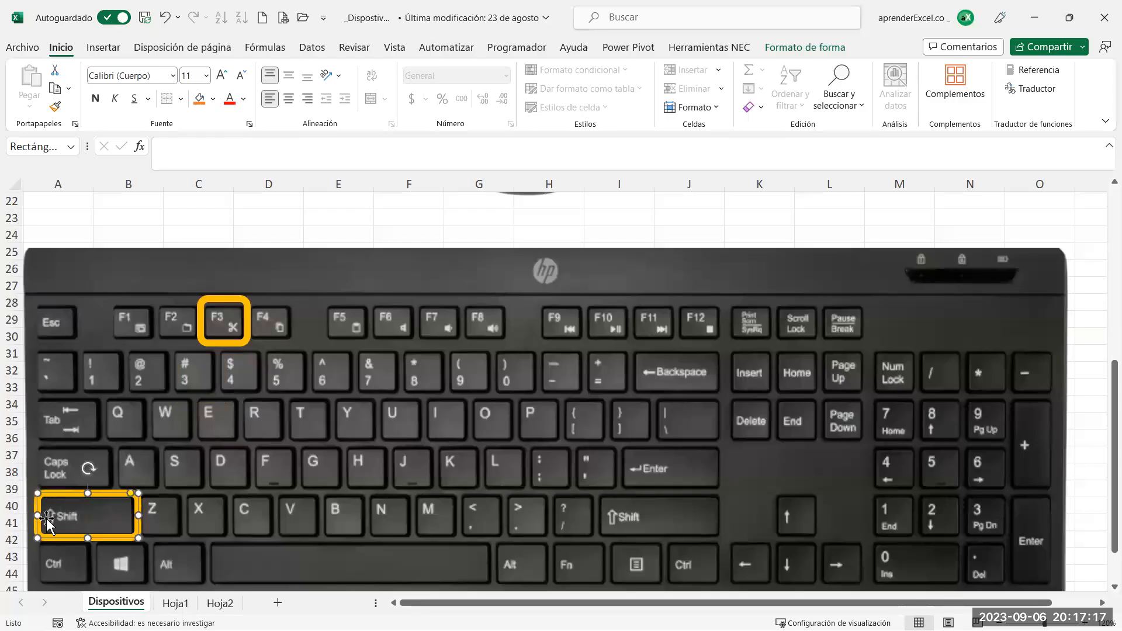
Temporarily frame the right Shift key on the keyboard image with a copy of the orange rectangle and delete that copy
left_click_drag(121, 537, 694, 541)
left_click(133, 534)
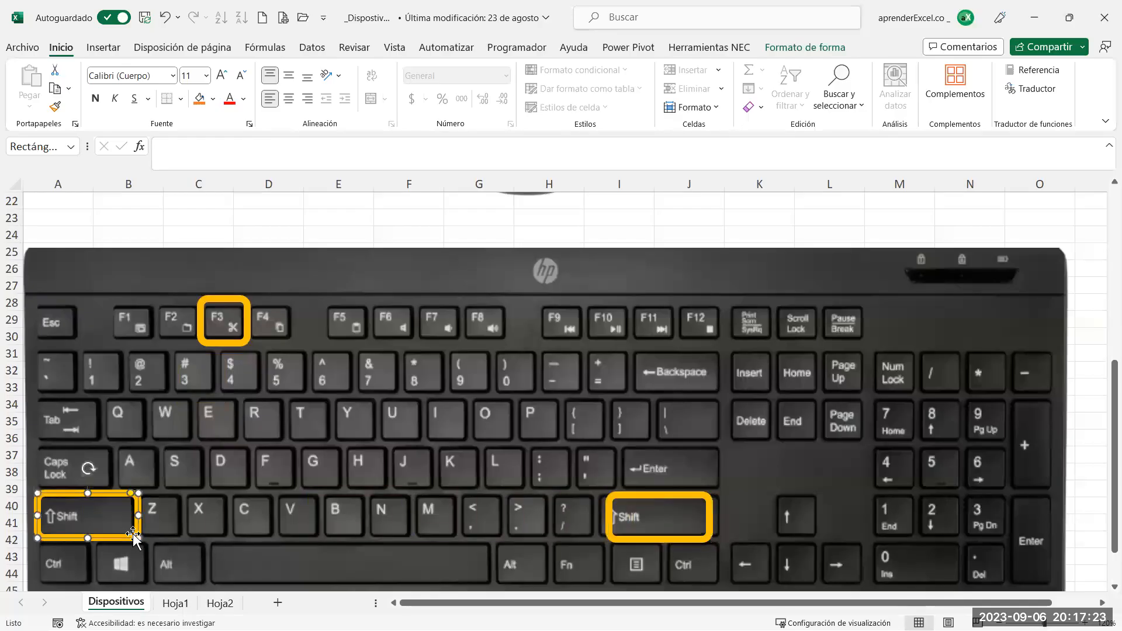
left_click(638, 540)
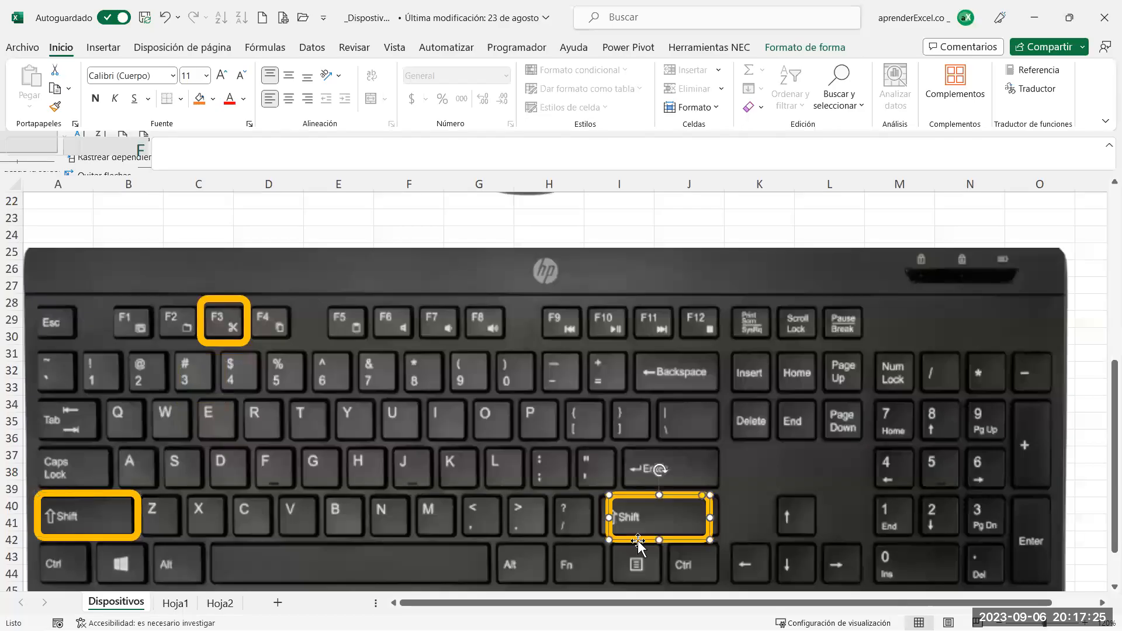
key("Delete")
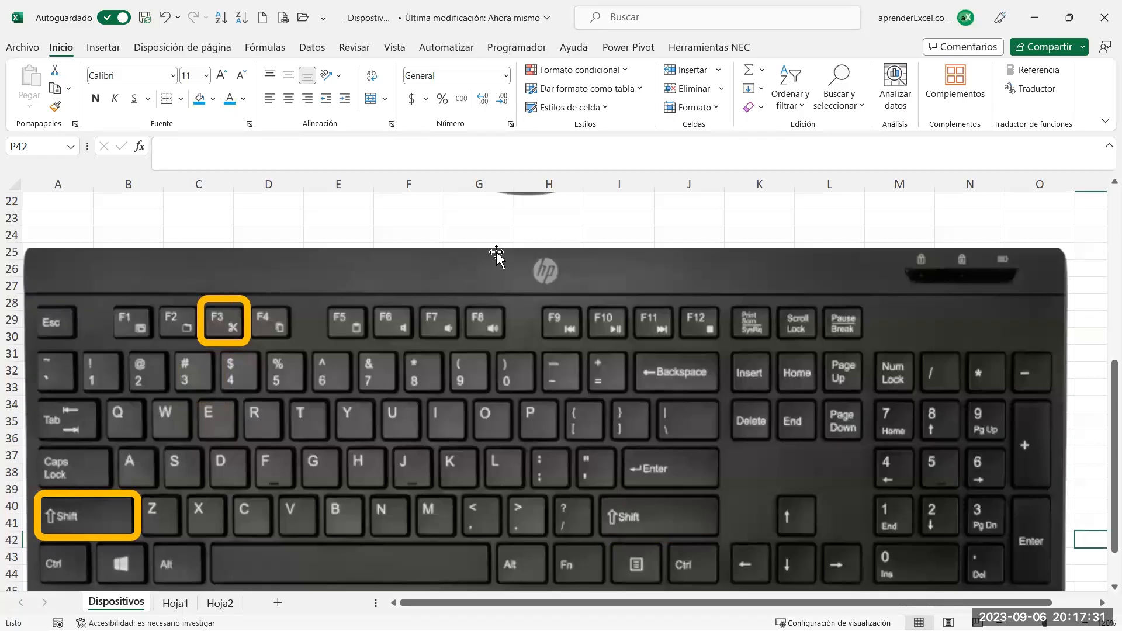
Return to the Divisas workbook and insert the SUMA function into E21 with the Insert Function dialog
left_click(1034, 17)
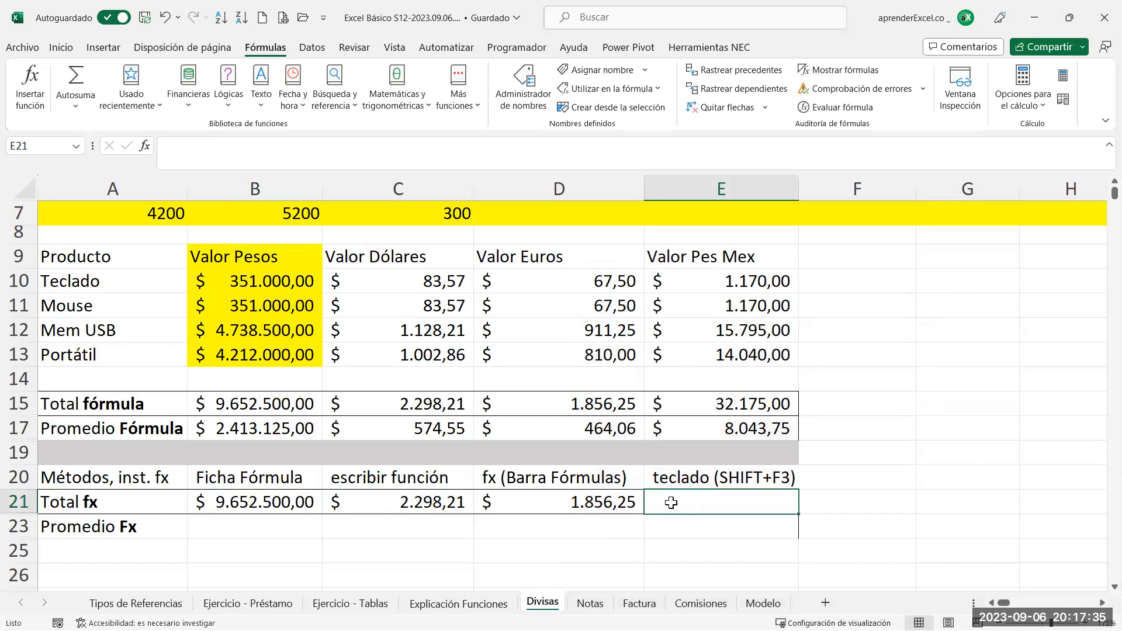
key("shift+F3")
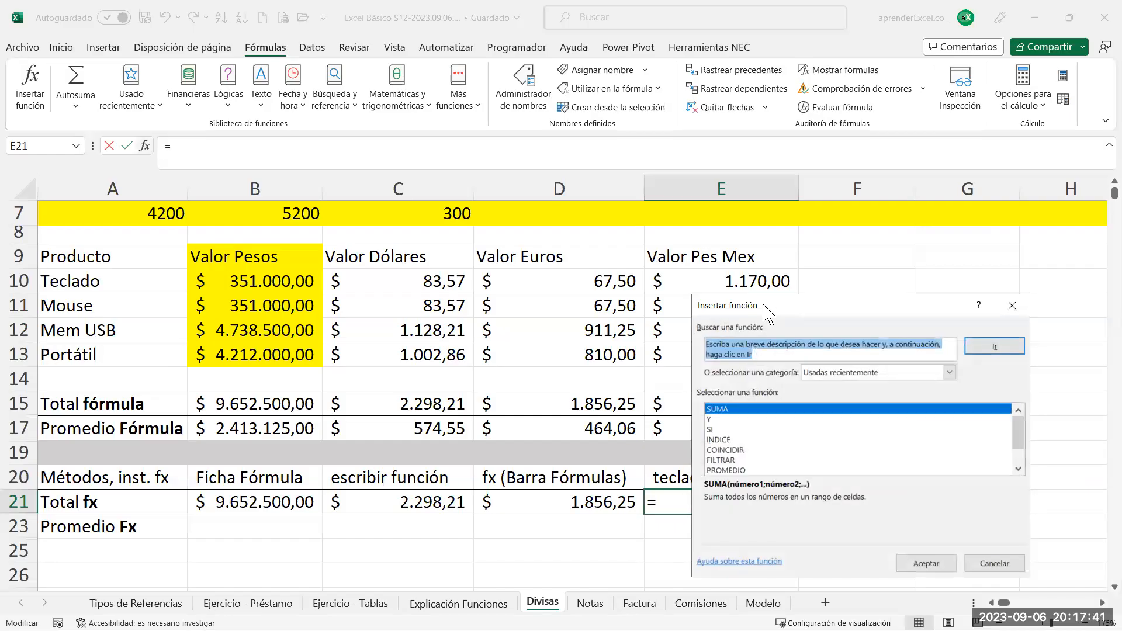
left_click_drag(764, 305, 532, 181)
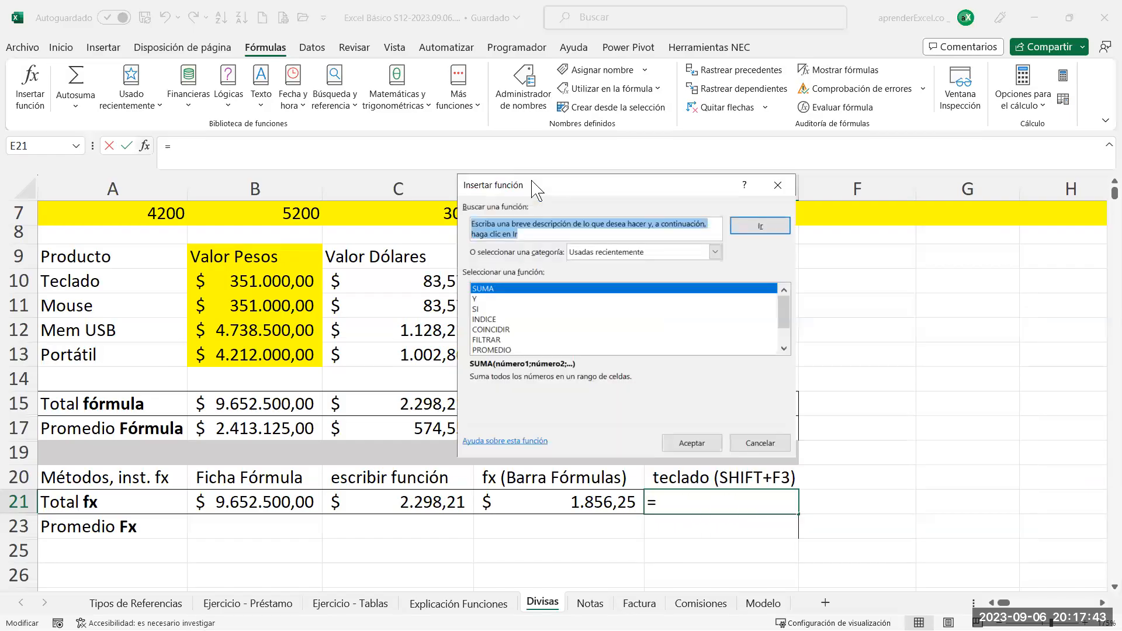
left_click(506, 289)
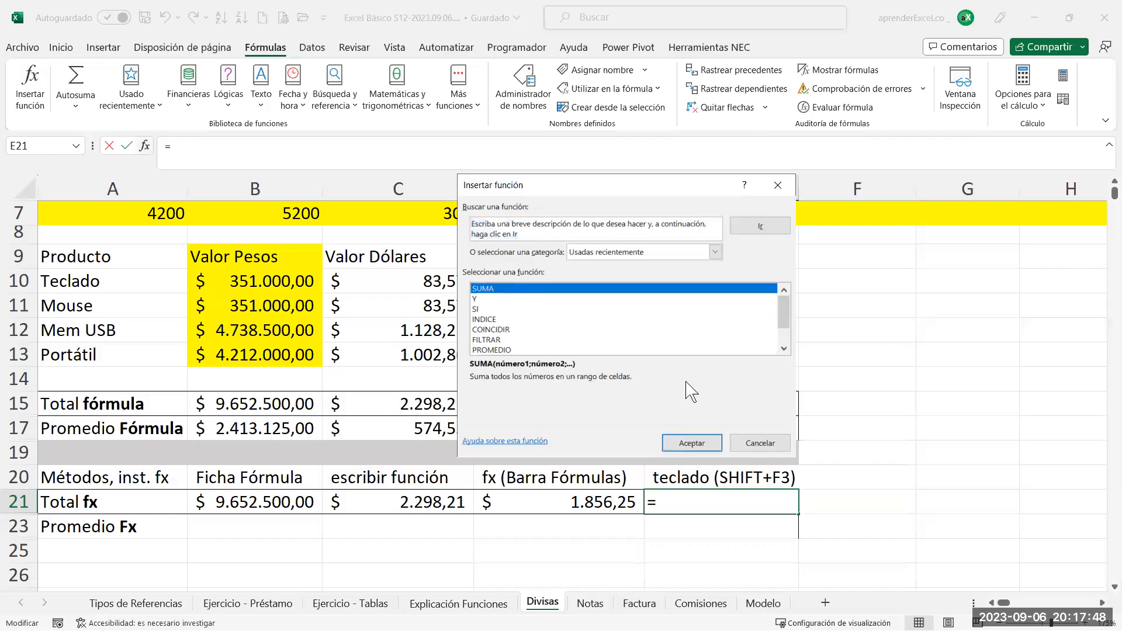
left_click(690, 445)
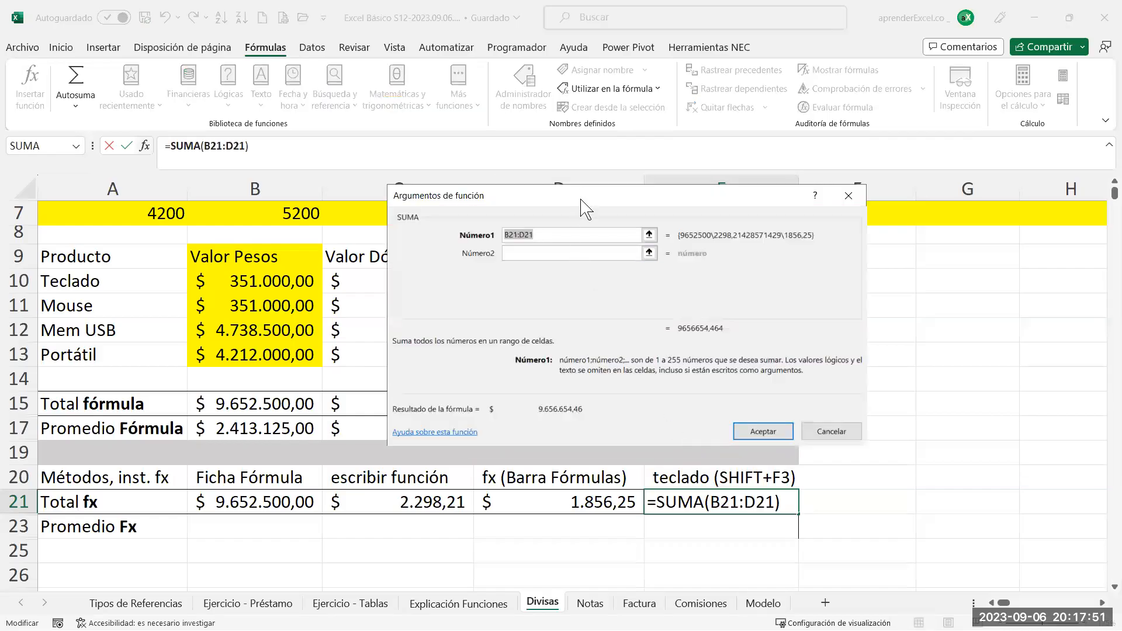
Set SUMA's Número1 argument to the Valor Pes Mex range E10:E13, accept it and check the formula in E21
left_click_drag(541, 229, 697, 244)
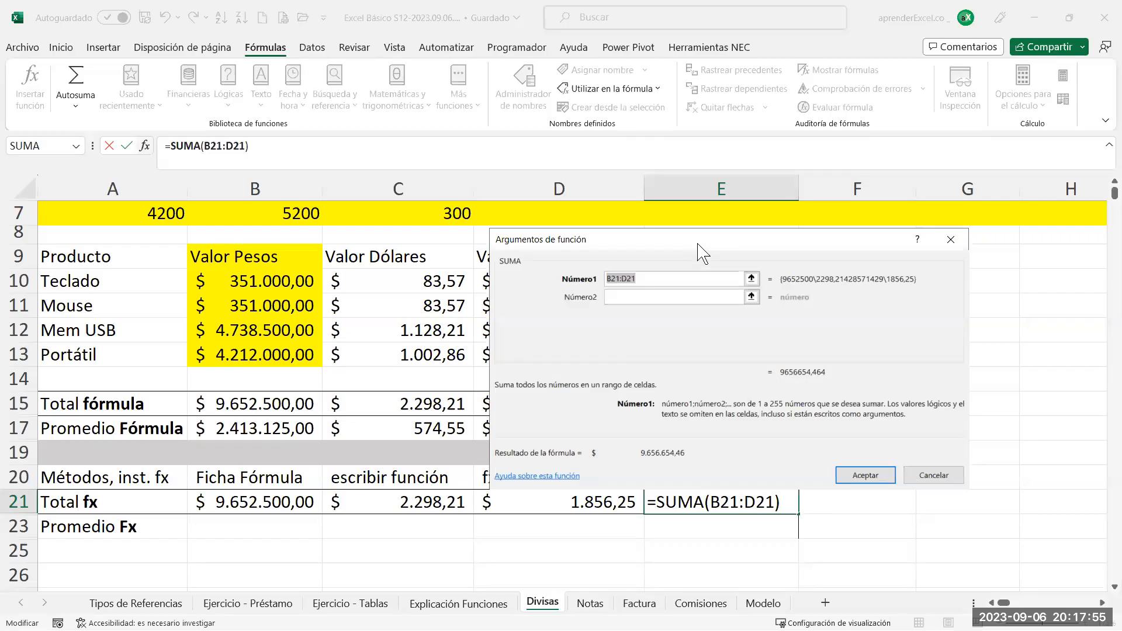
left_click_drag(698, 244, 305, 253)
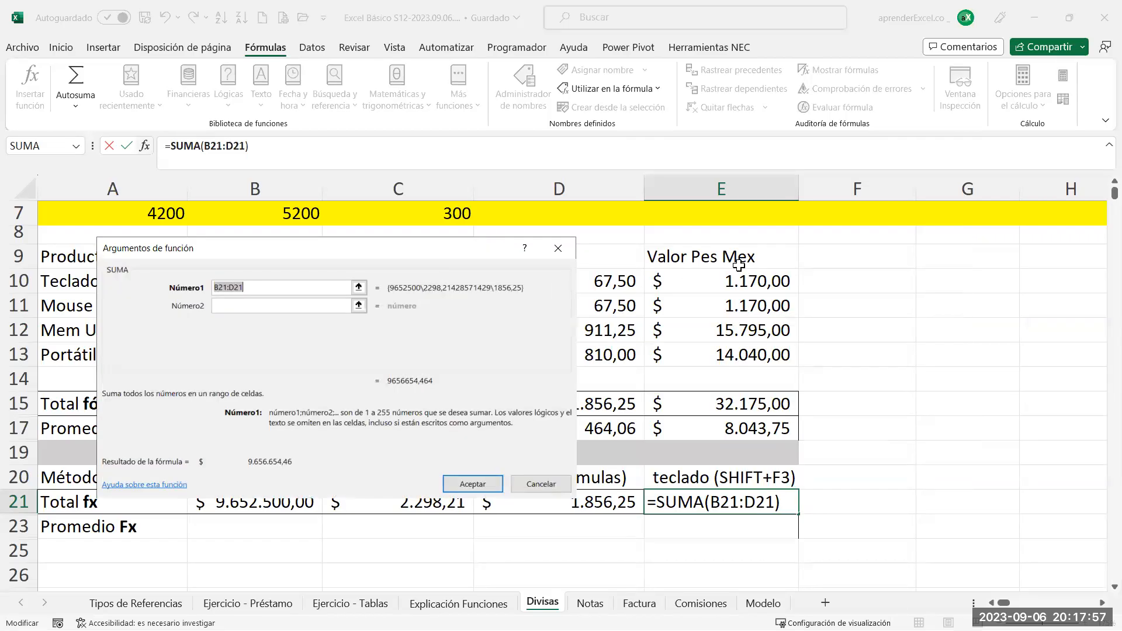
left_click_drag(732, 279, 751, 346)
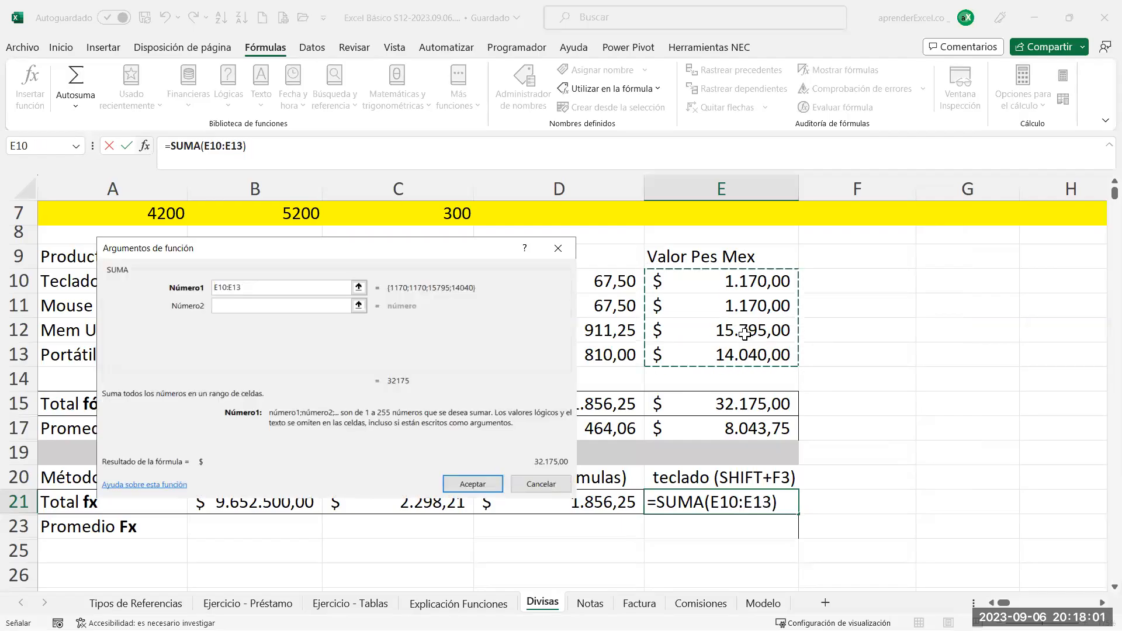
left_click_drag(261, 287, 225, 291)
left_click(226, 306)
left_click(250, 287)
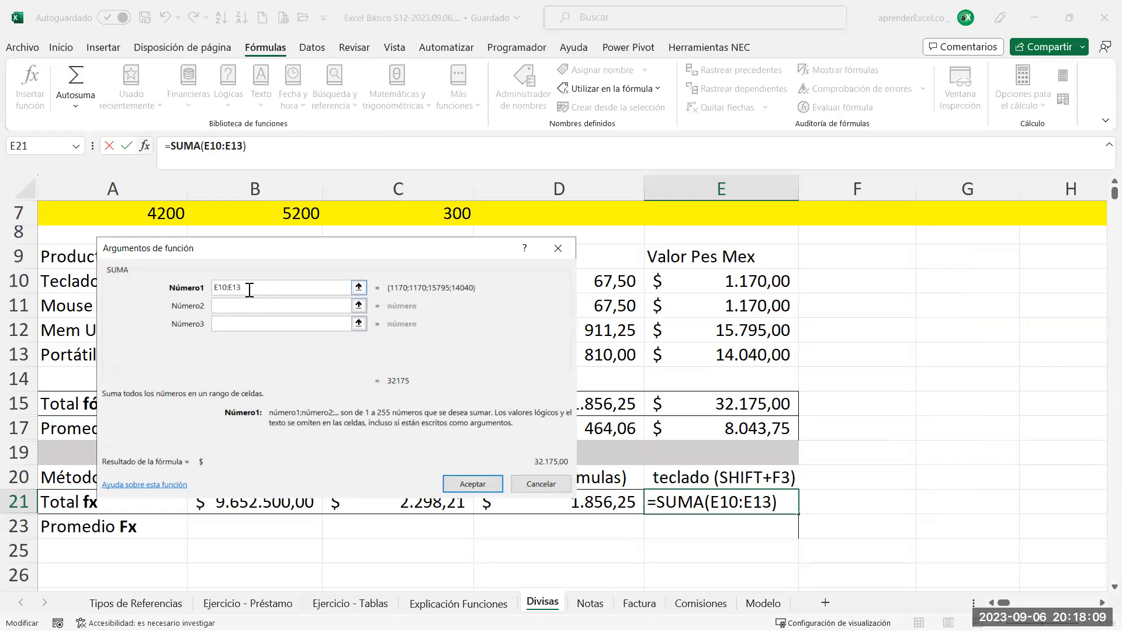
left_click_drag(249, 288, 210, 291)
left_click_drag(391, 251, 513, 257)
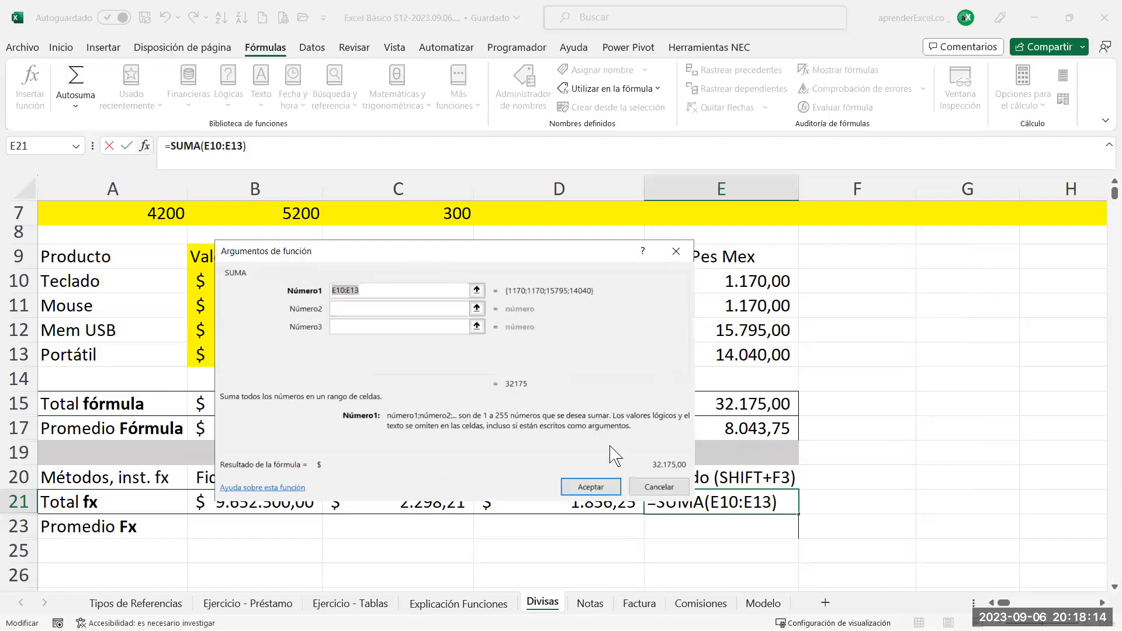
left_click(587, 485)
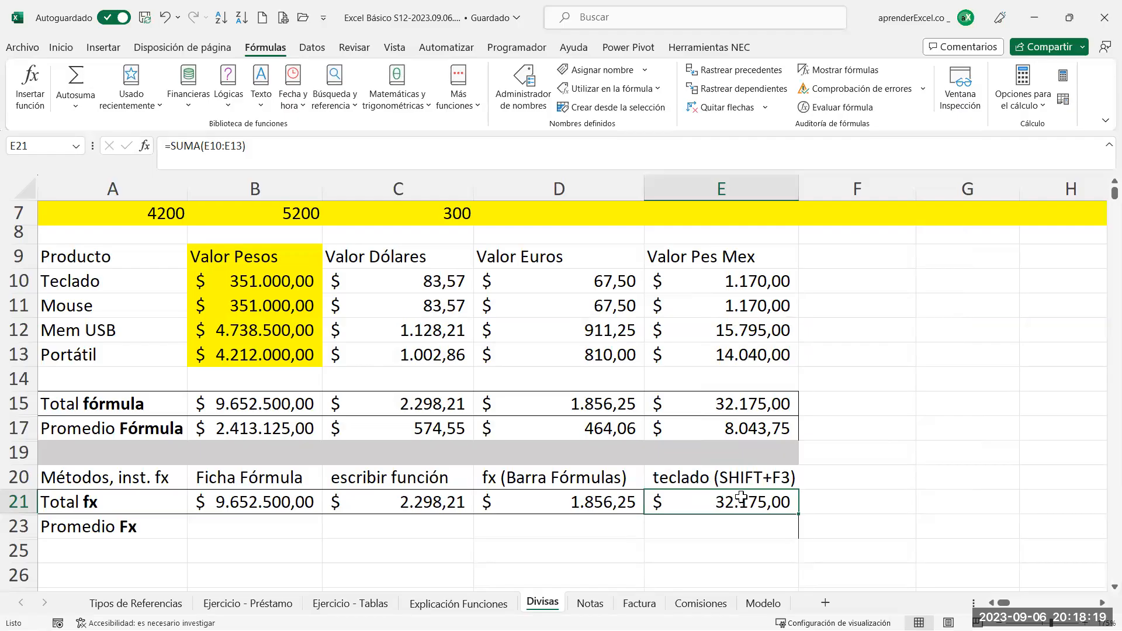
double_click(708, 501)
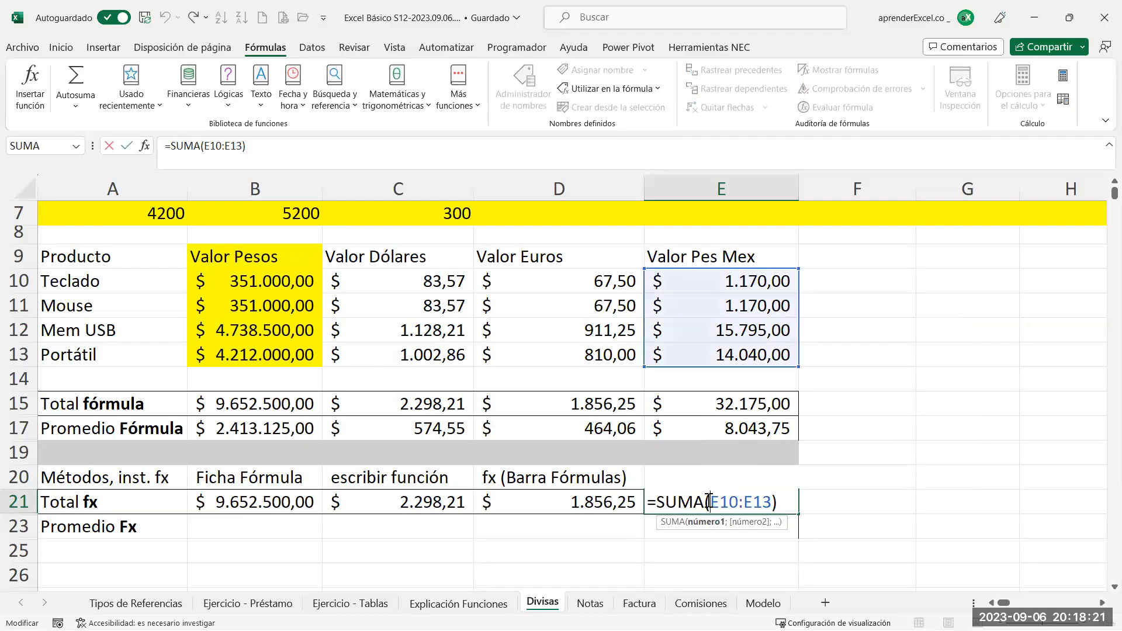
key("Escape")
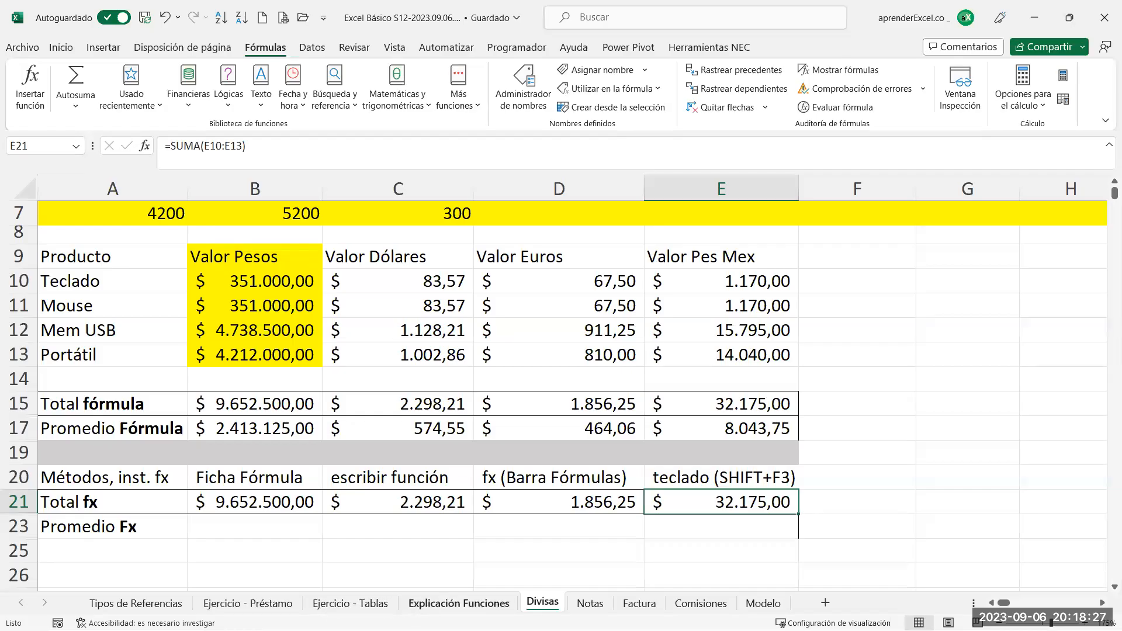
On the Explicación Funciones sheet, compare the cell-by-cell addition formula in B7 with the SUMA function example in B11
left_click(459, 603)
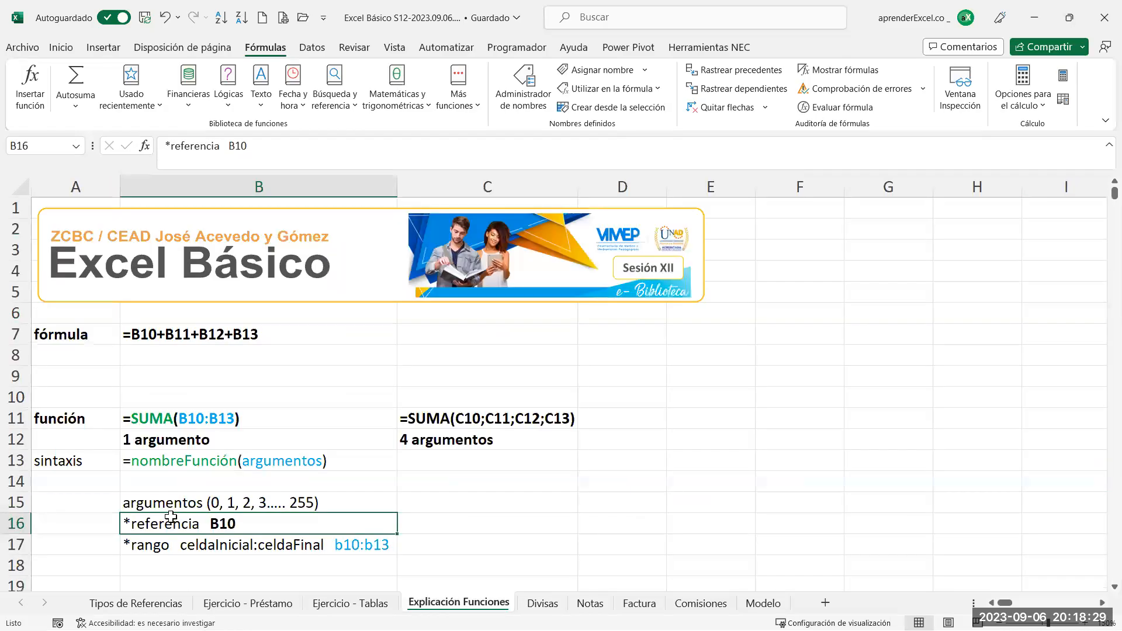
left_click(76, 415)
left_click(82, 334)
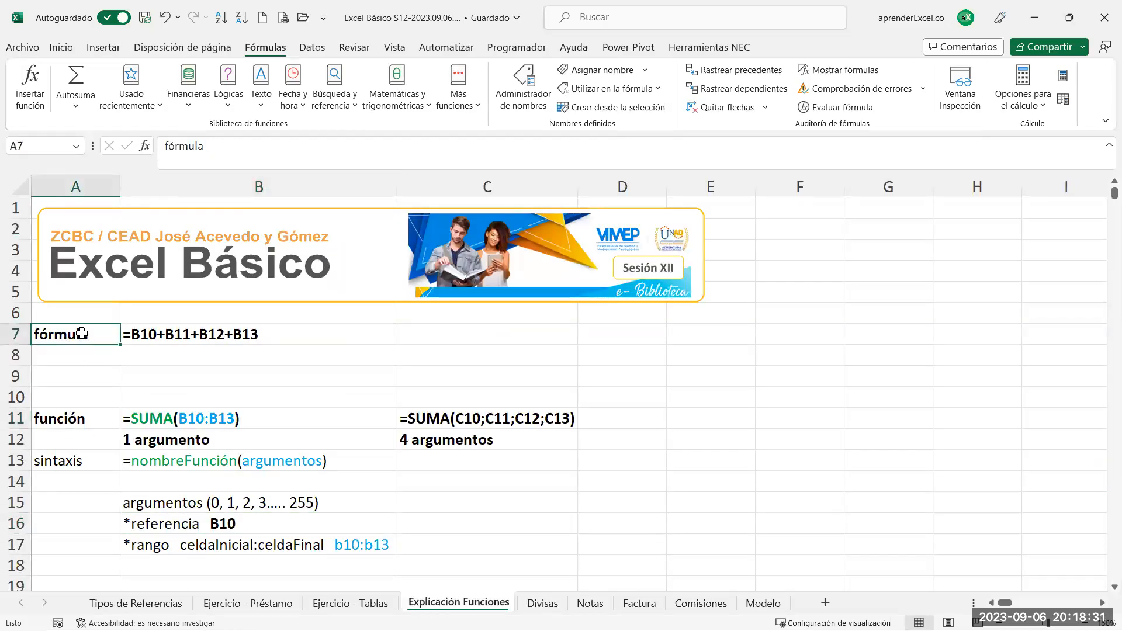
left_click(133, 338)
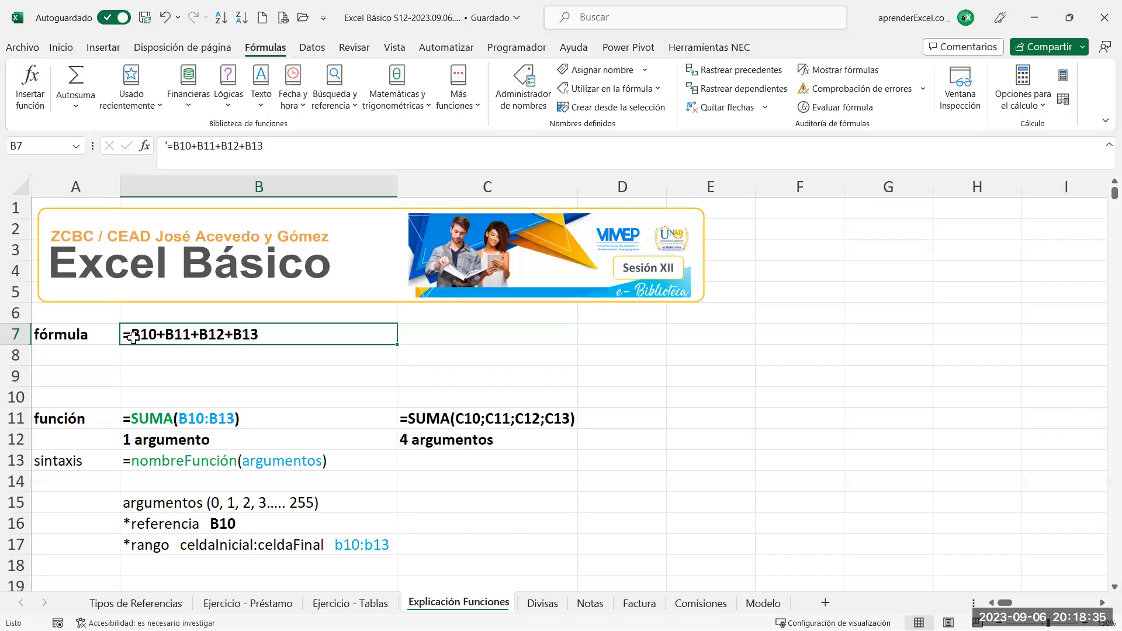
left_click(75, 420)
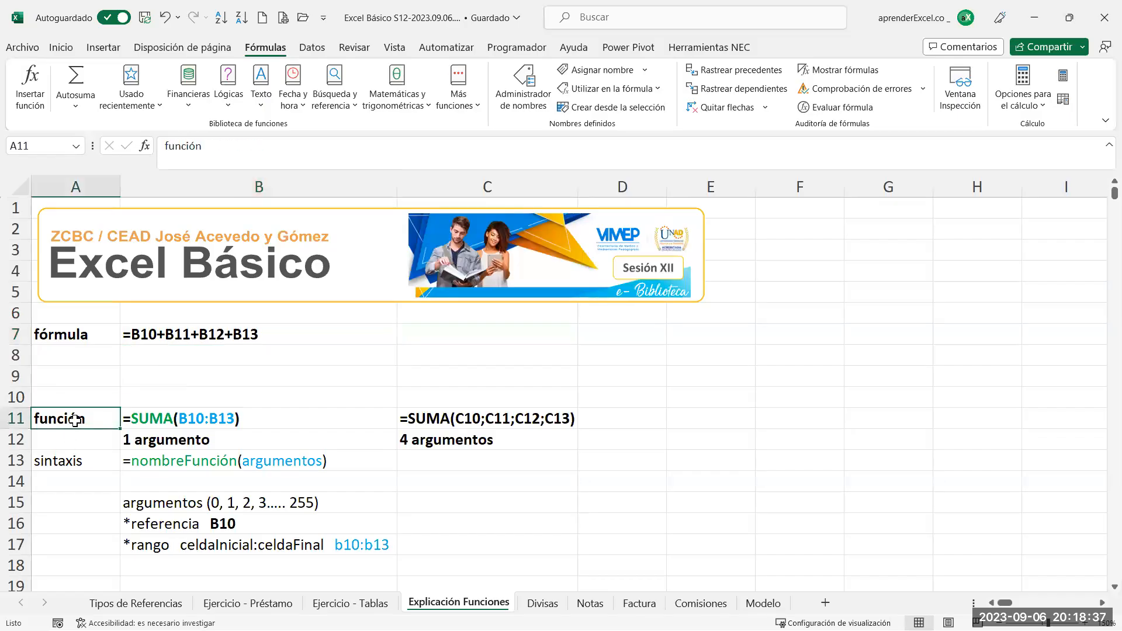
left_click(138, 416)
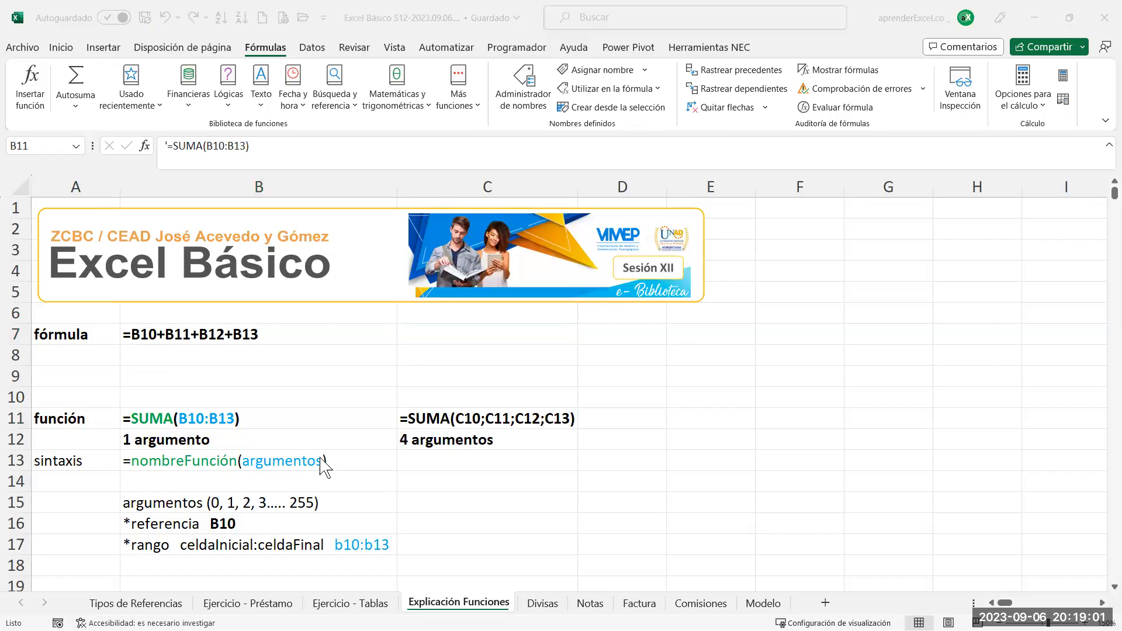
left_click(173, 409)
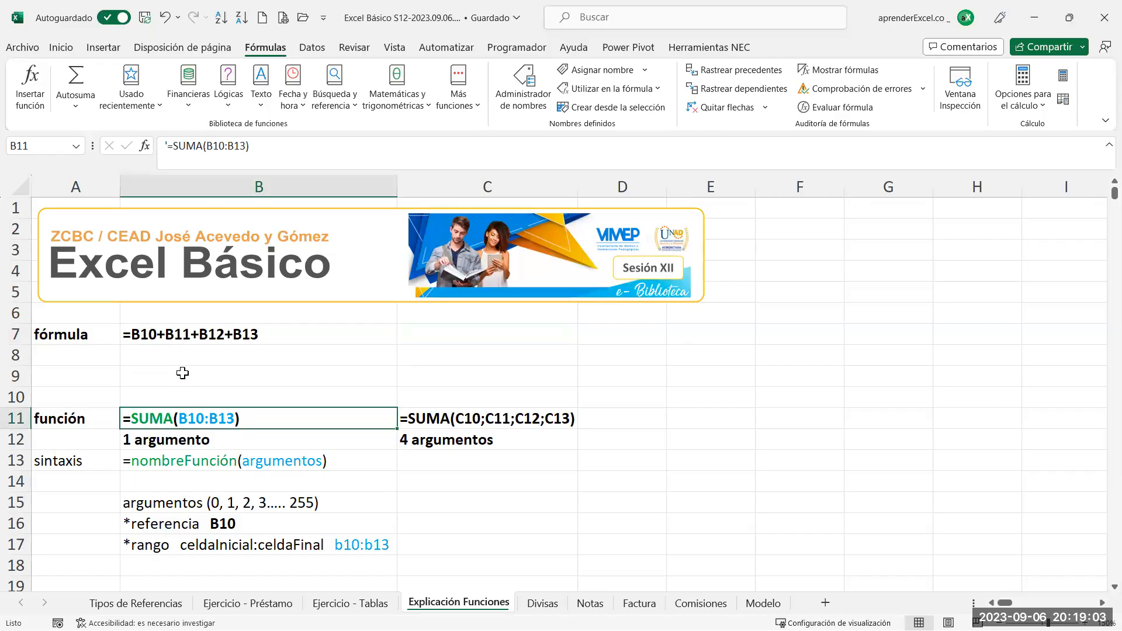
left_click(141, 334)
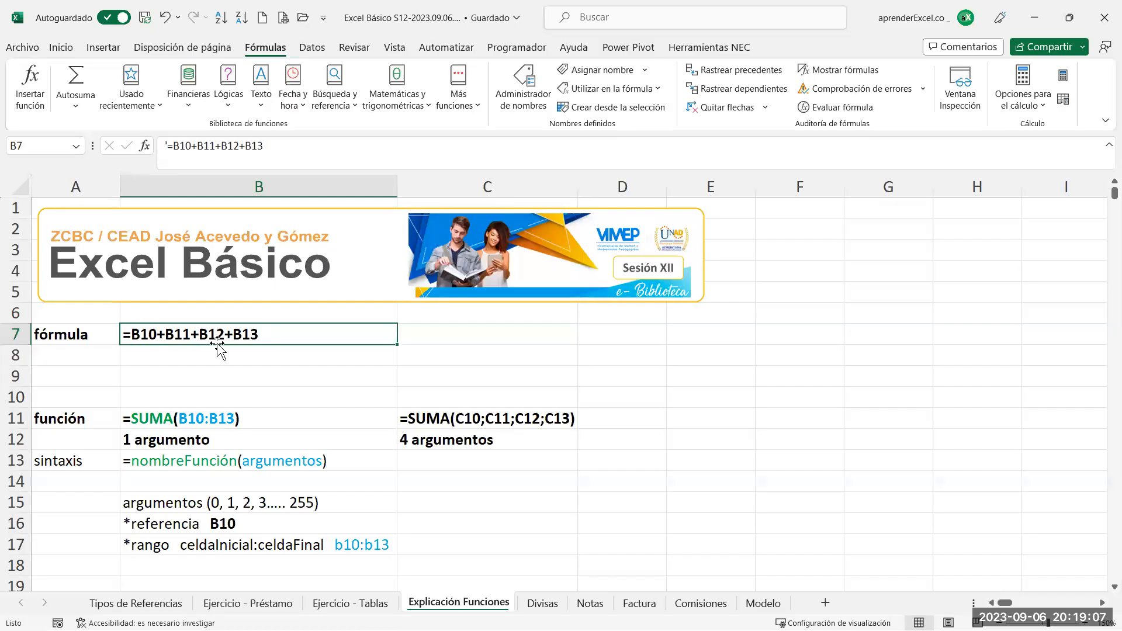
left_click(140, 418)
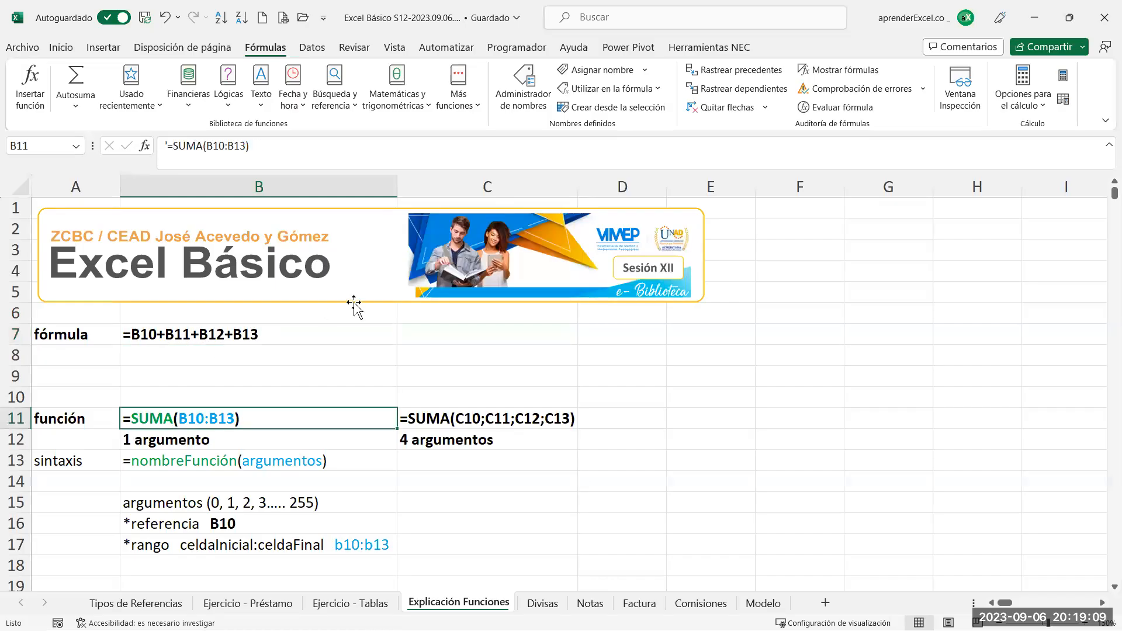
left_click(269, 333)
double_click(269, 334)
left_click_drag(269, 334, 139, 331)
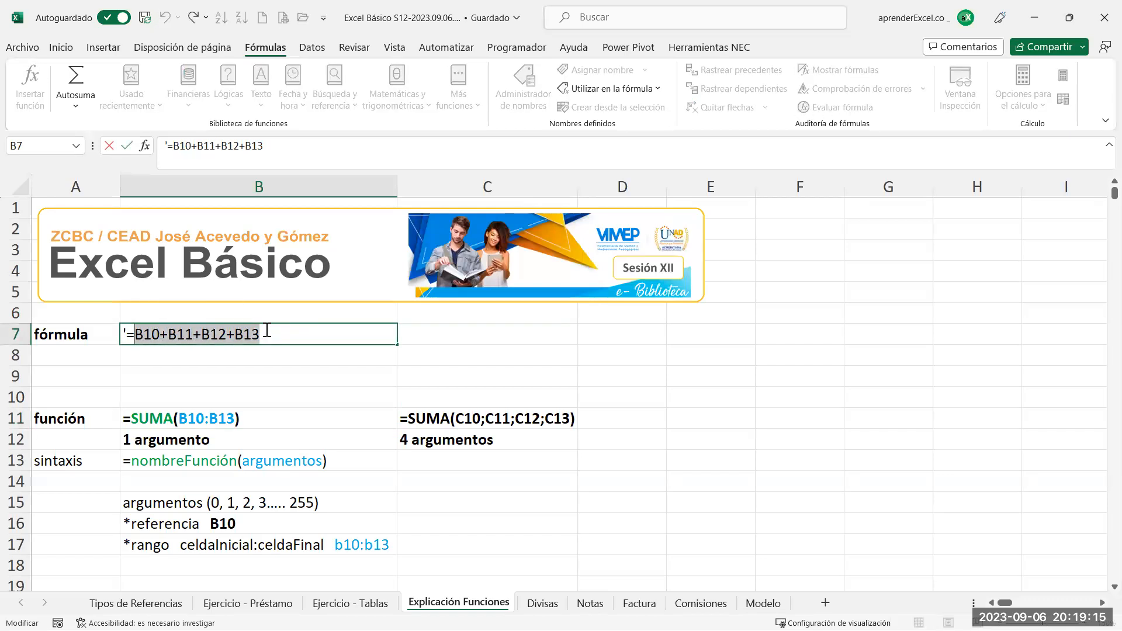
key("Return")
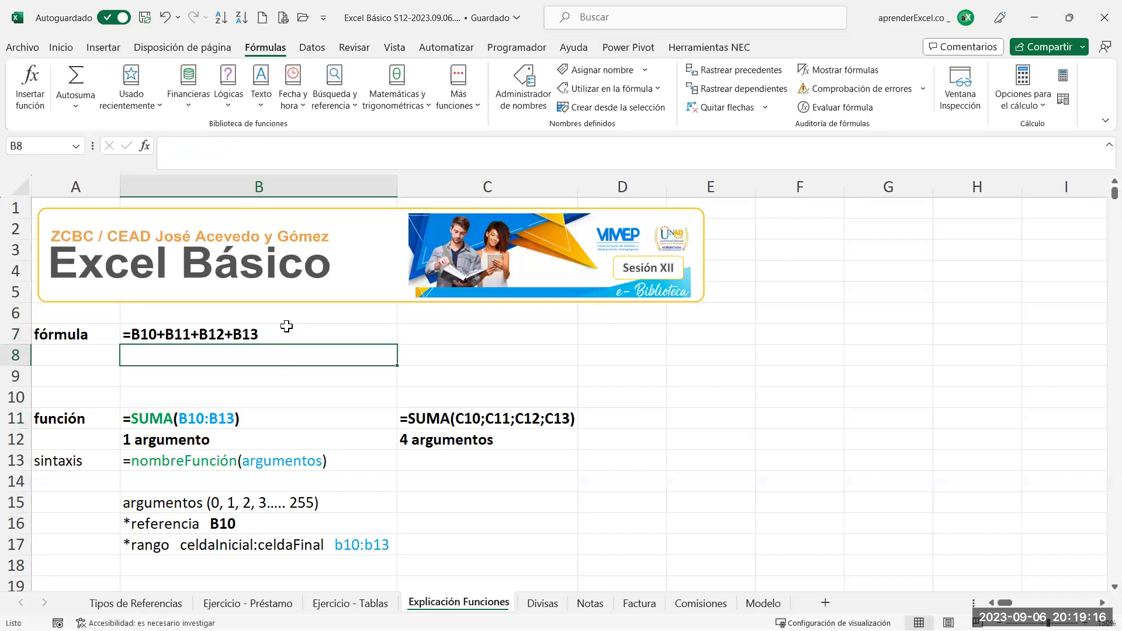
left_click(262, 419)
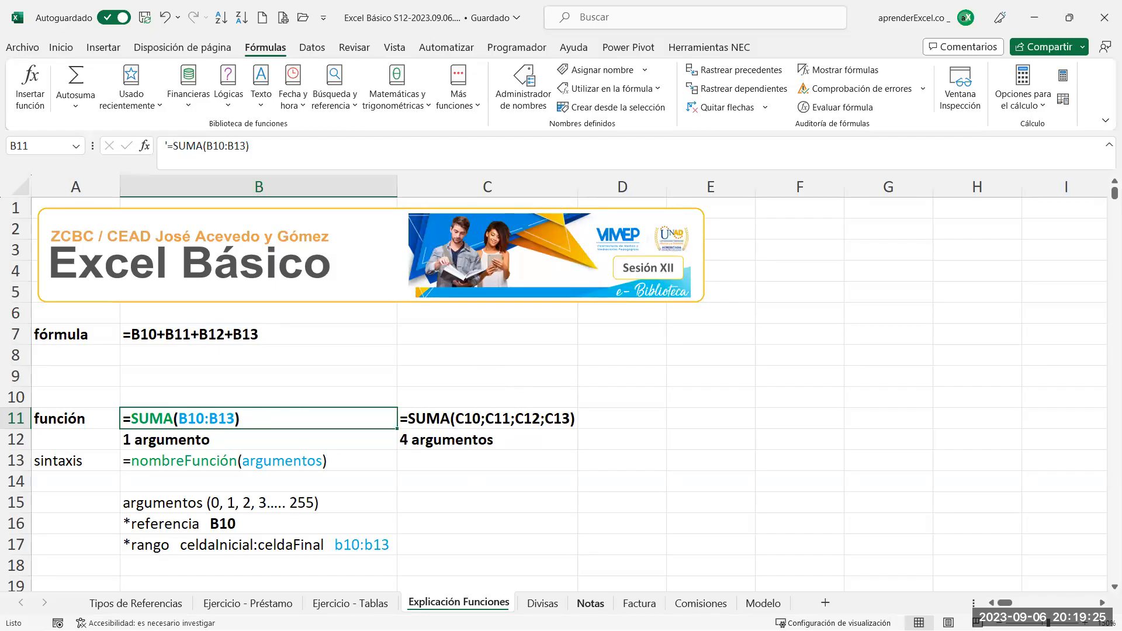
Go back to the Divisas sheet and select B23, the Promedio Fx cell for Valor Pesos
left_click(542, 602)
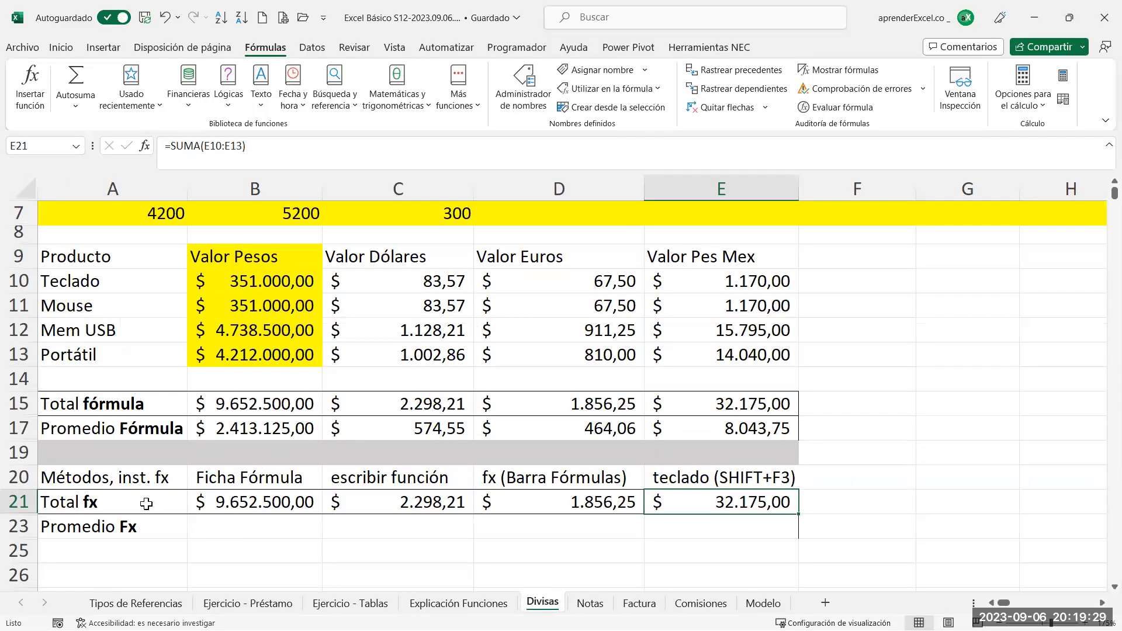
left_click(97, 525)
left_click(231, 524)
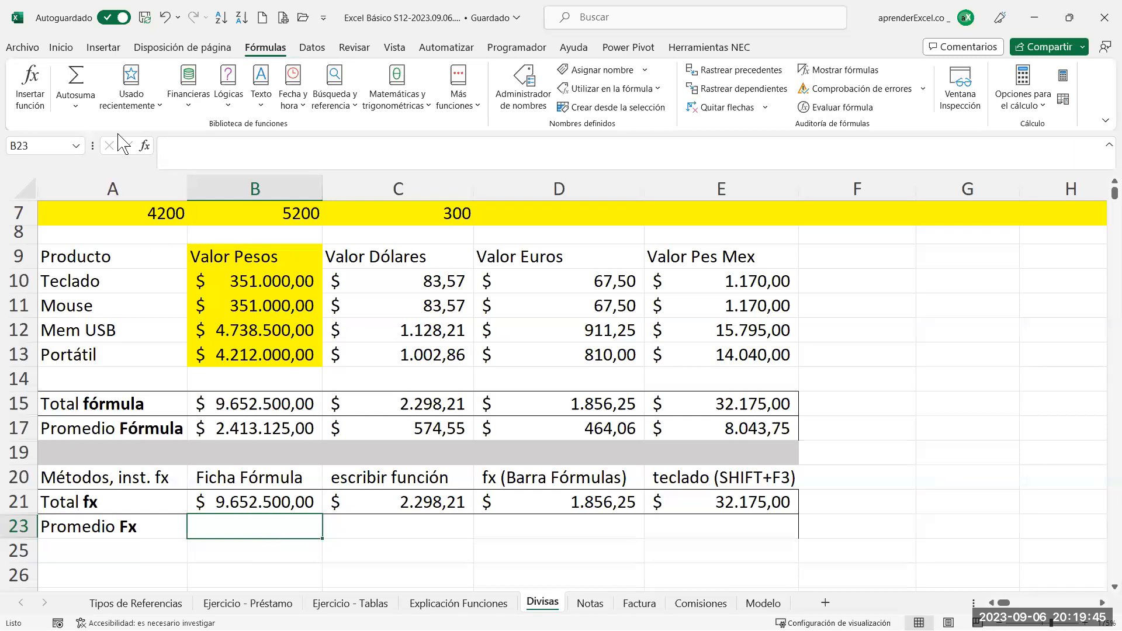
left_click(147, 146)
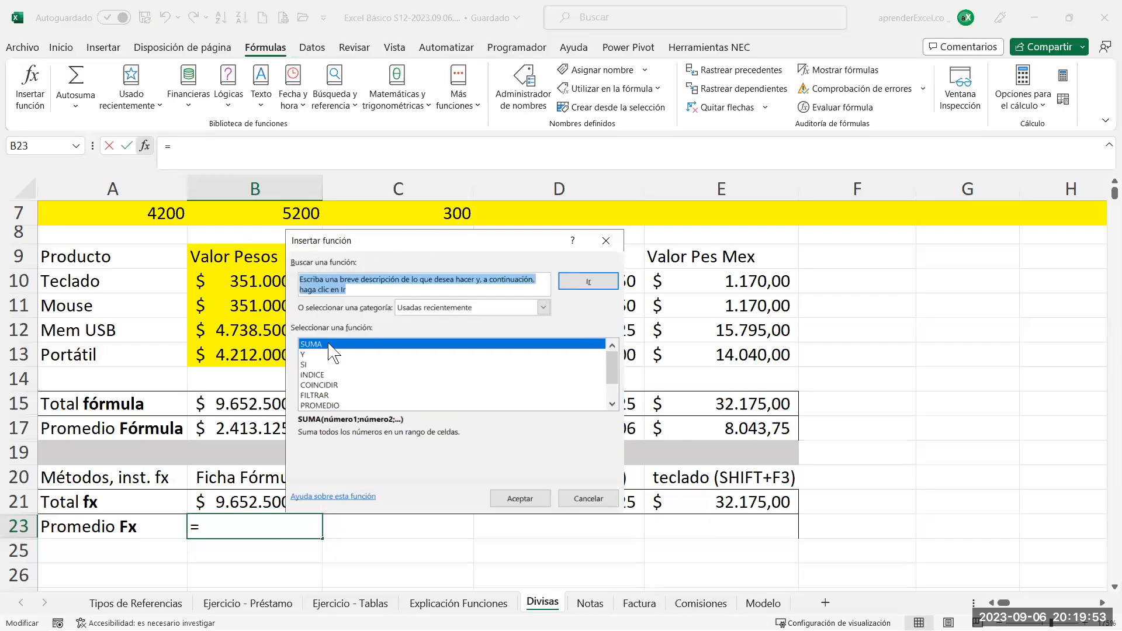
left_click(514, 503)
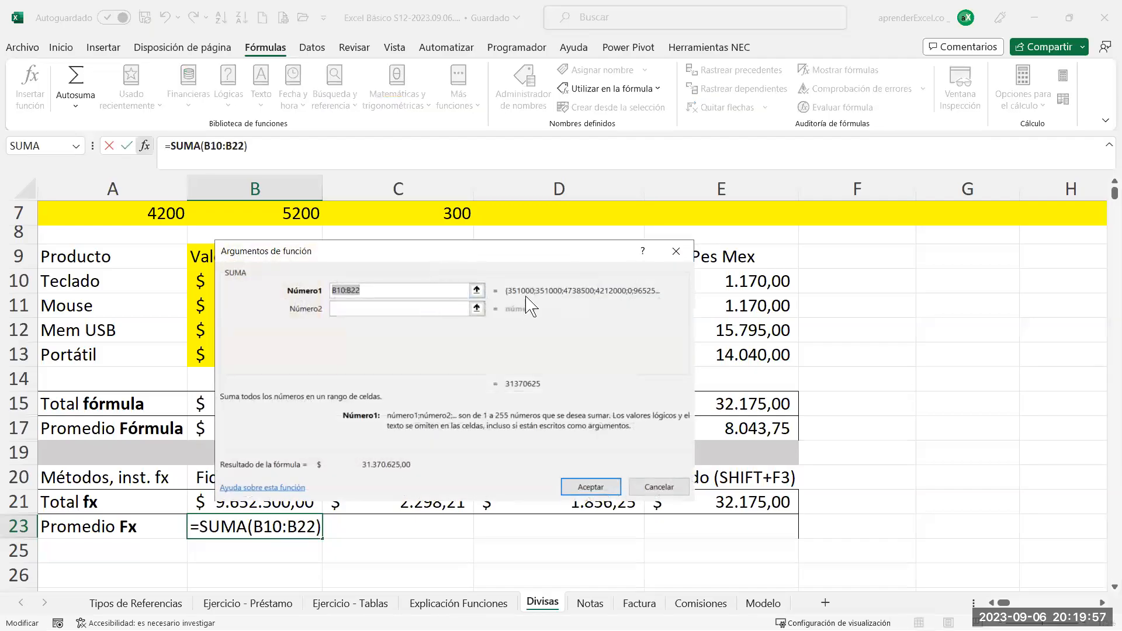
left_click_drag(461, 263, 631, 286)
left_click_drag(255, 281, 265, 358)
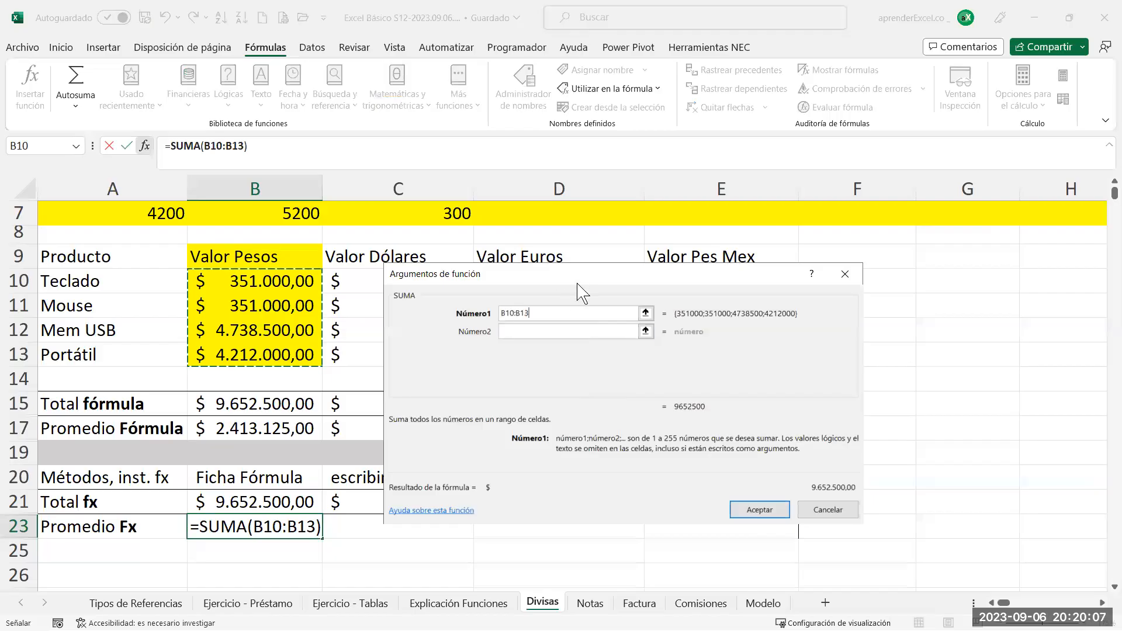
left_click_drag(578, 284, 561, 241)
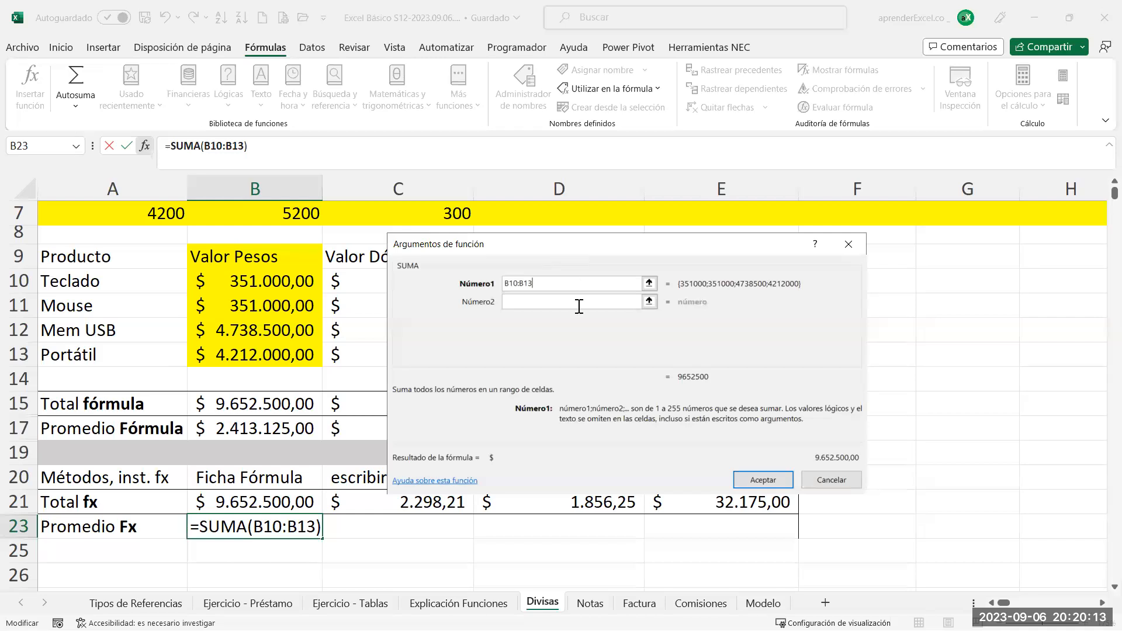
left_click(835, 480)
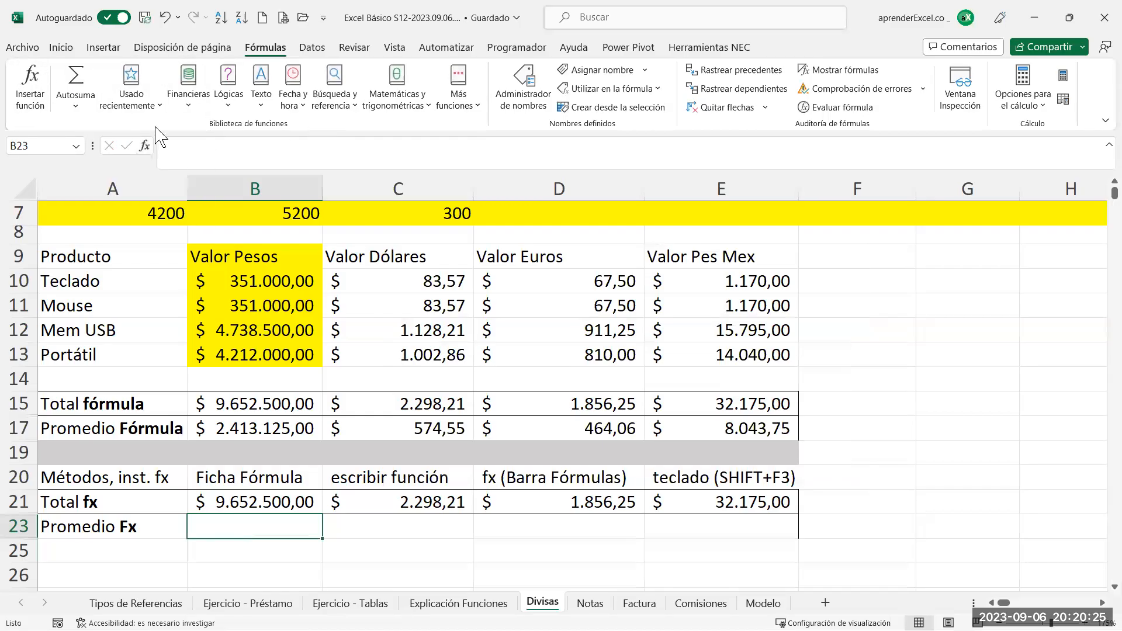
Insert the PROMEDIO function into B23 with the Insert Function dialog, using B10:B17 as its Número1 argument
left_click(33, 77)
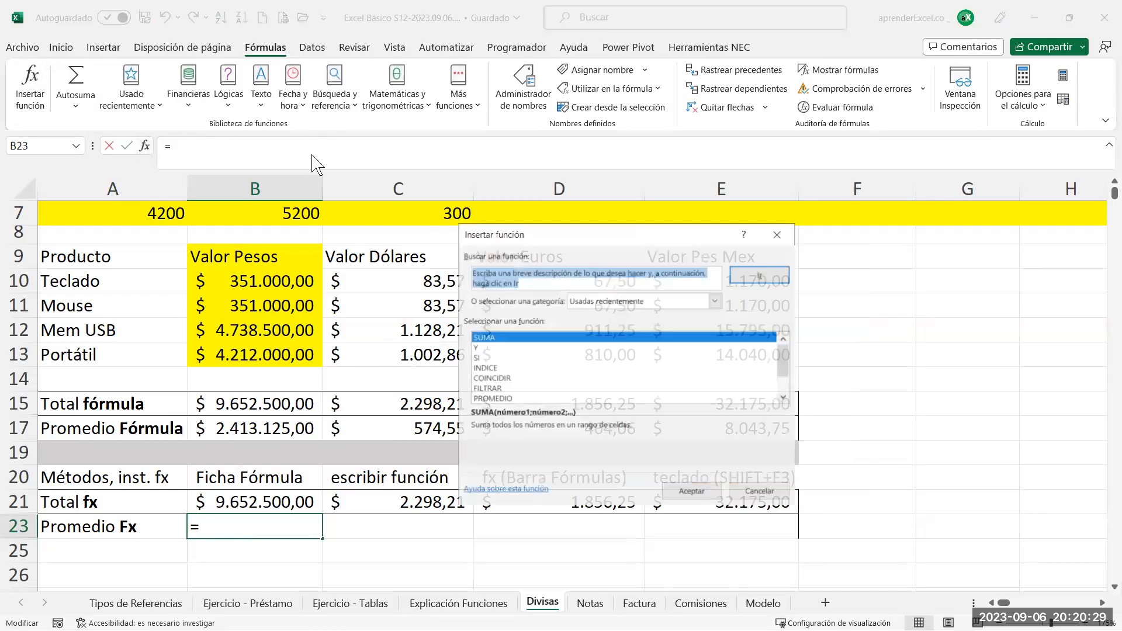
left_click(500, 399)
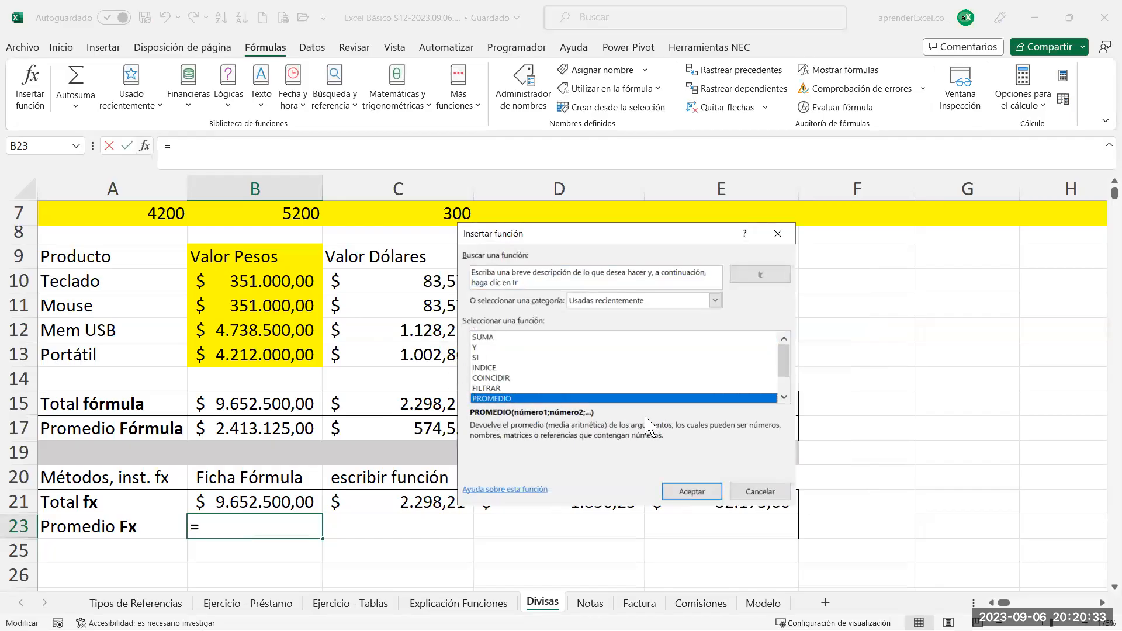
left_click(693, 492)
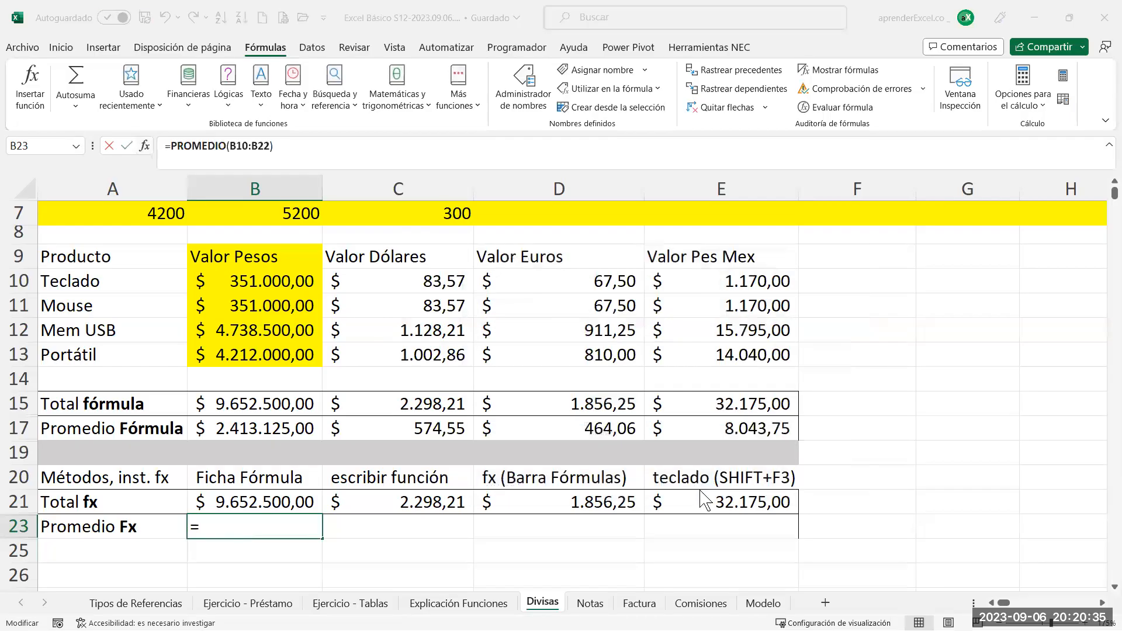
left_click(260, 277)
left_click_drag(261, 277, 267, 425)
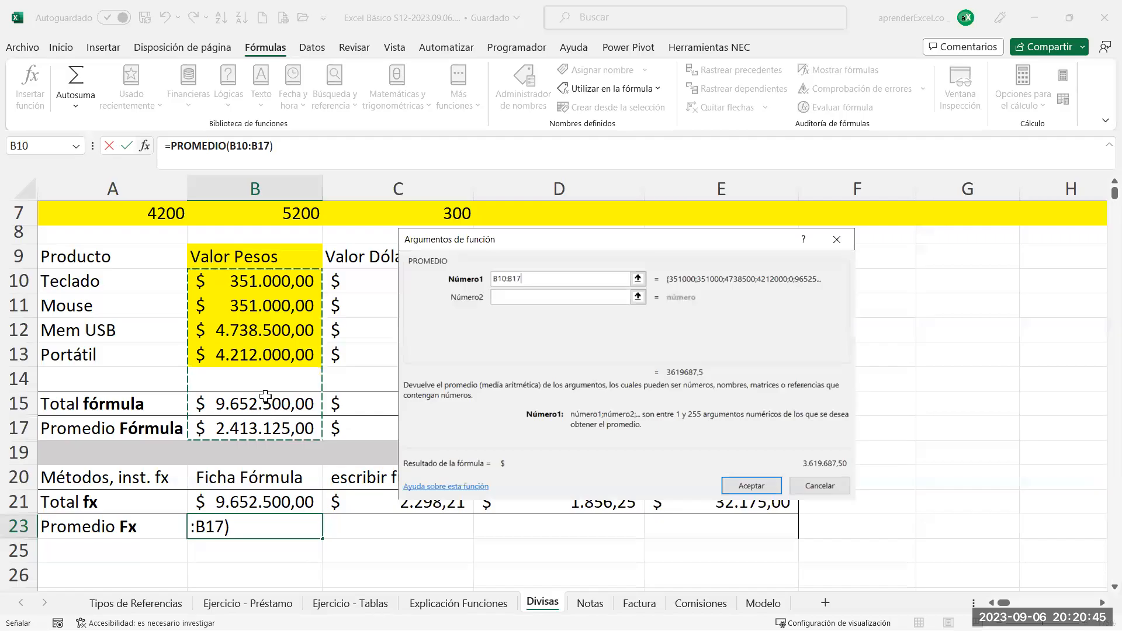
left_click(752, 486)
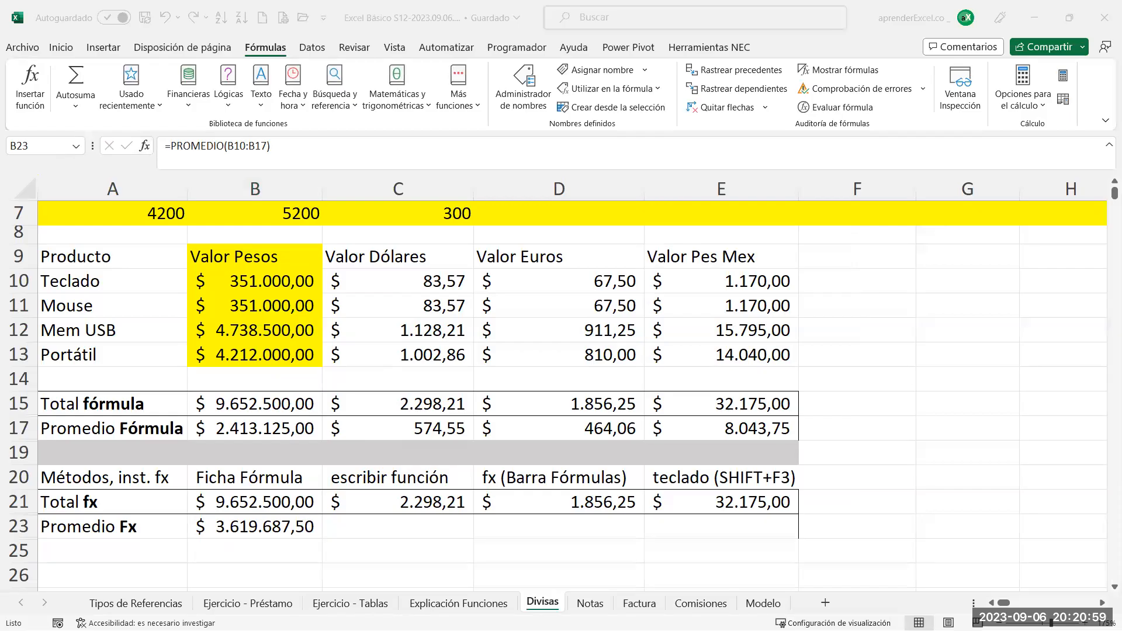
Inspect the cell-by-cell addition formula in B15, the Total fórmula cell for Valor Pesos, without changing it
left_click(213, 392)
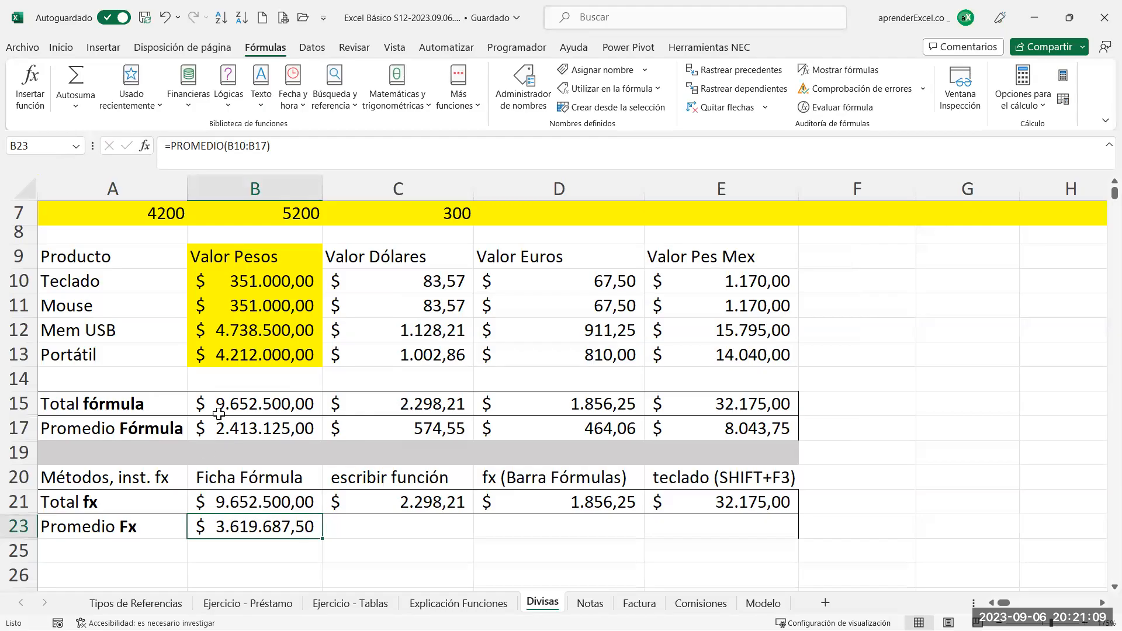
double_click(259, 402)
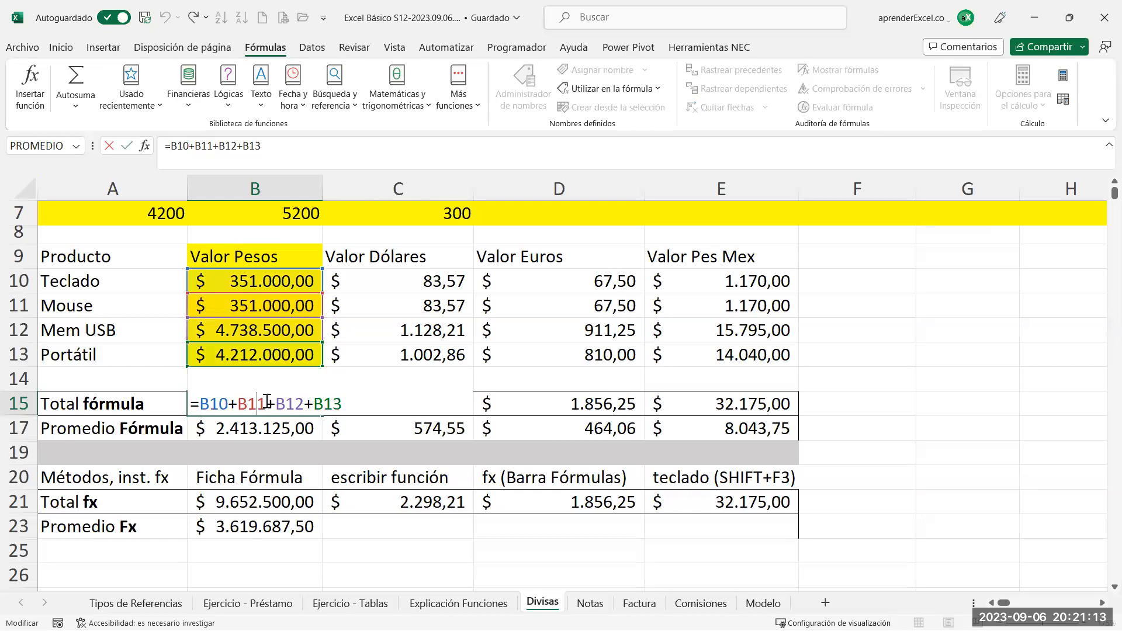
key("Escape")
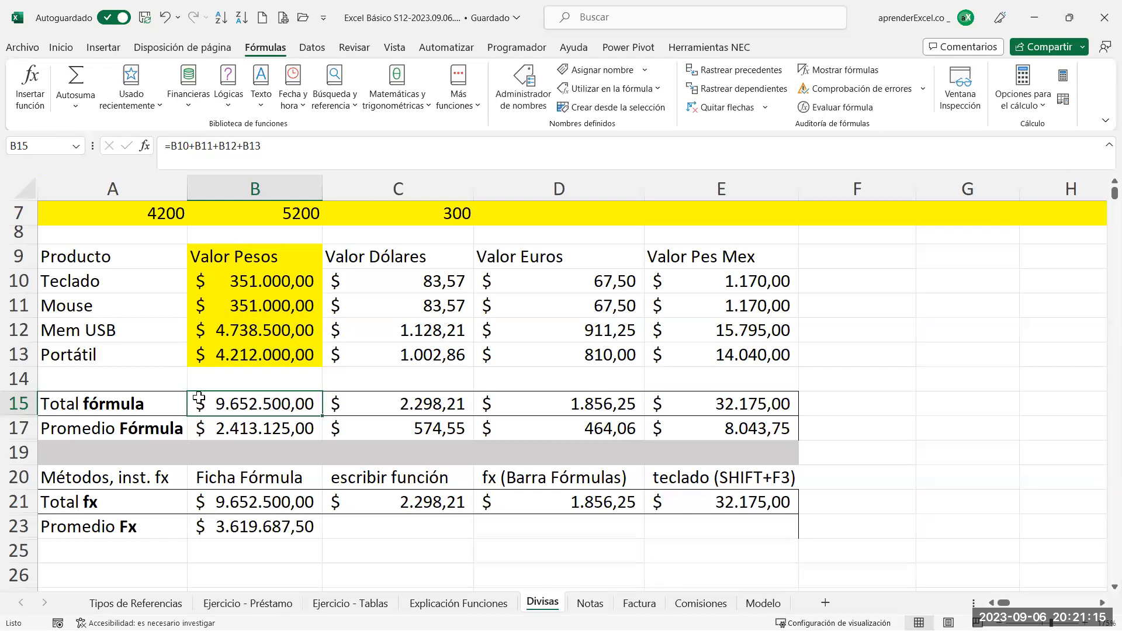
left_click(268, 147)
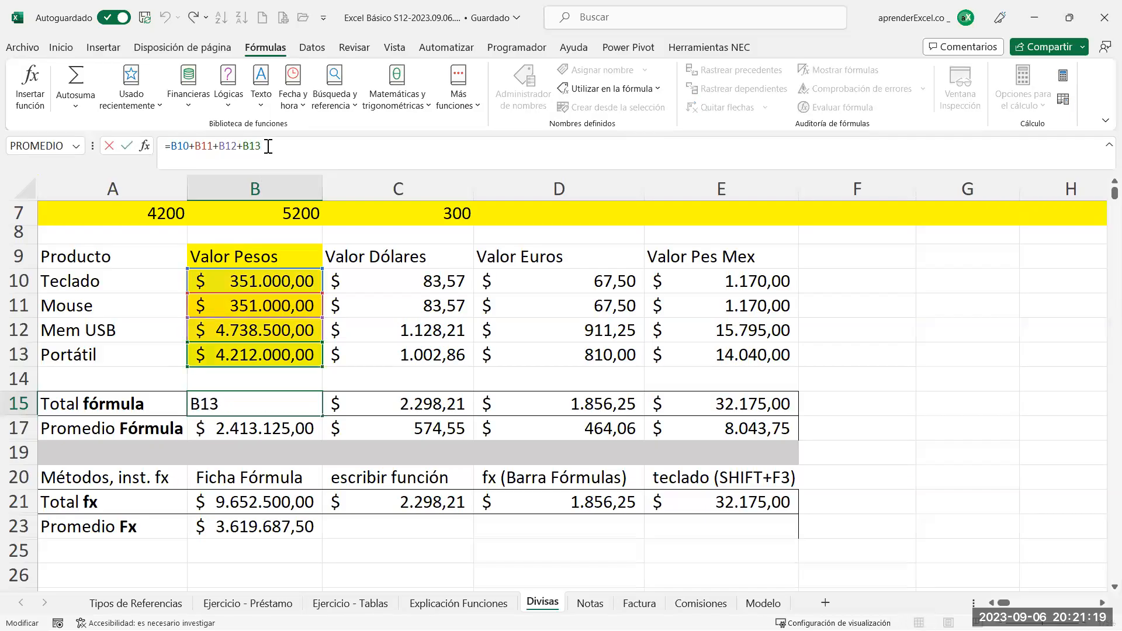
key("Escape")
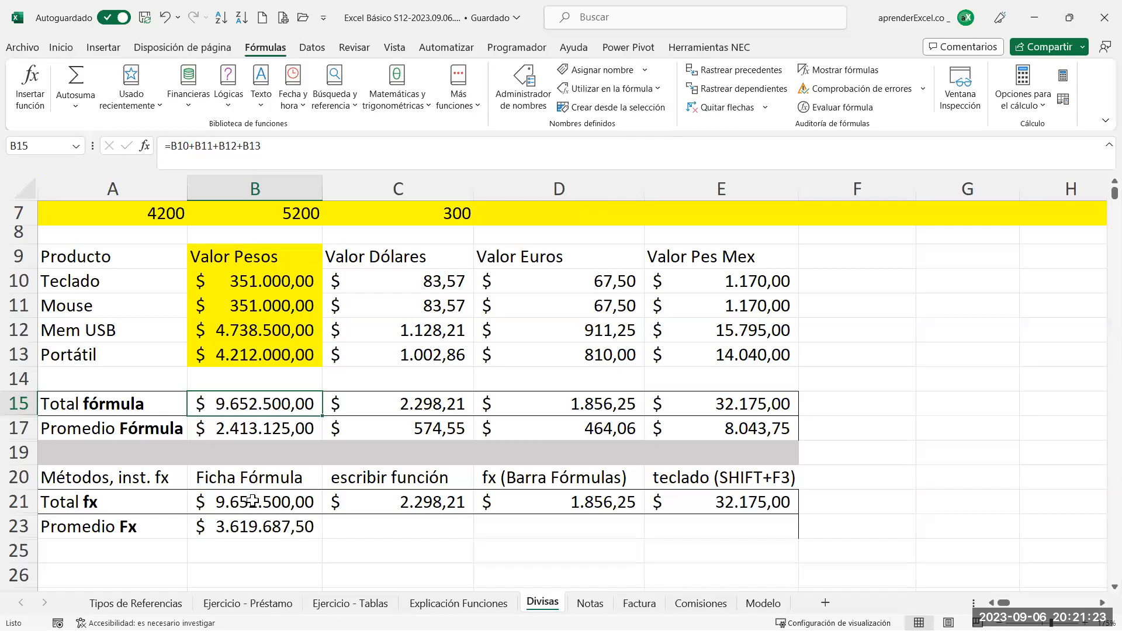
Try replacing the PROMEDIO range in B23 by reselecting cells B10:B13, and undo the edit
double_click(245, 524)
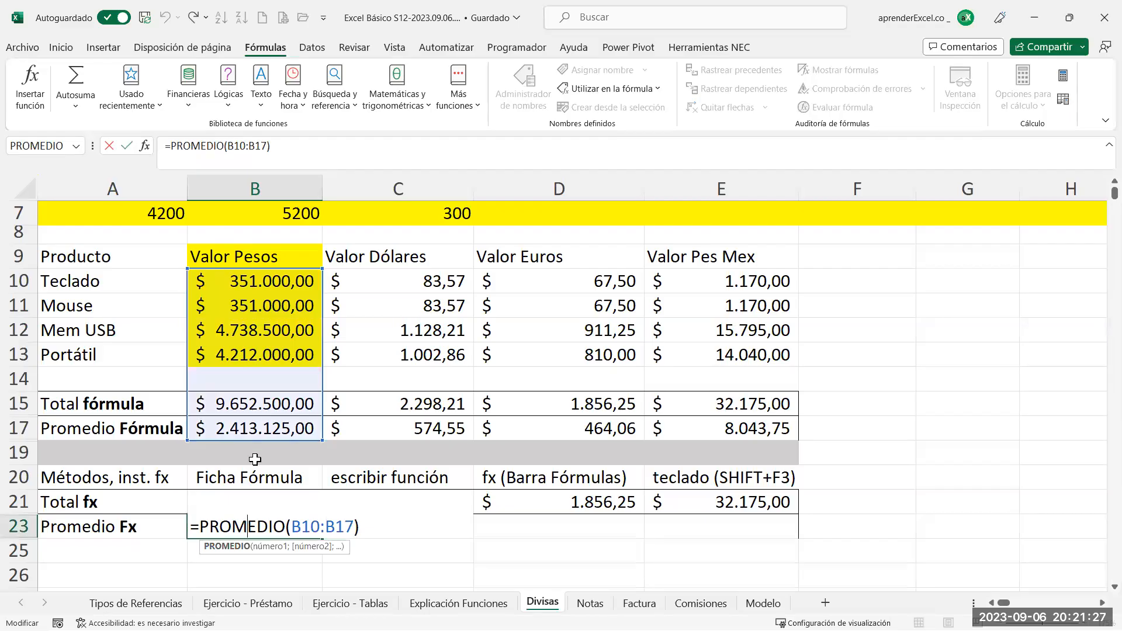
left_click_drag(291, 526, 355, 529)
left_click_drag(264, 279, 268, 355)
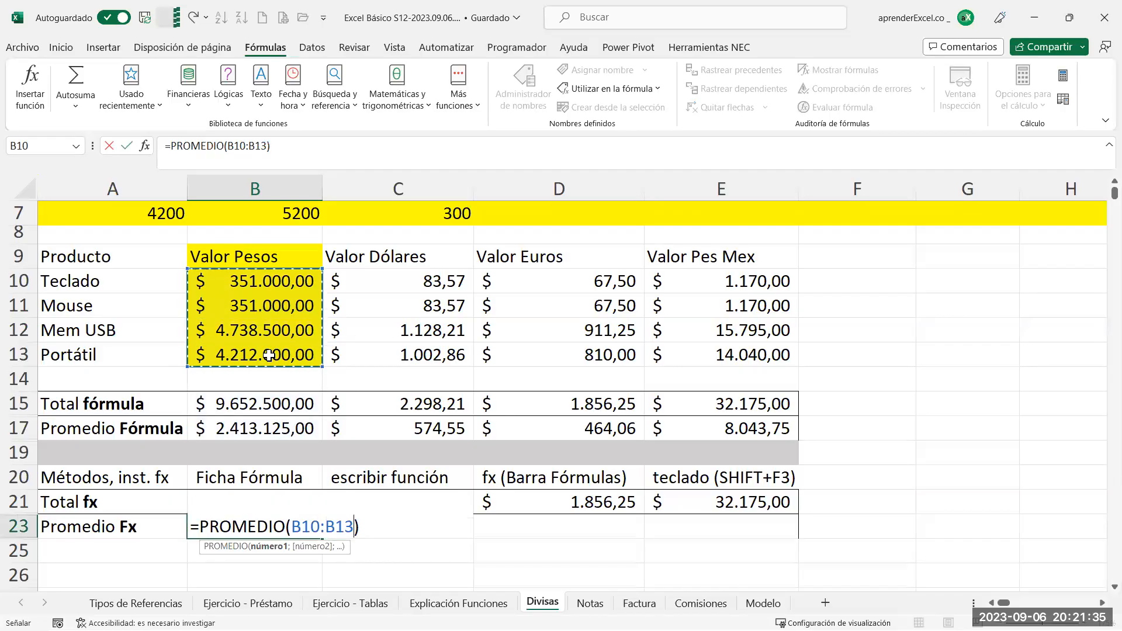
key("Return")
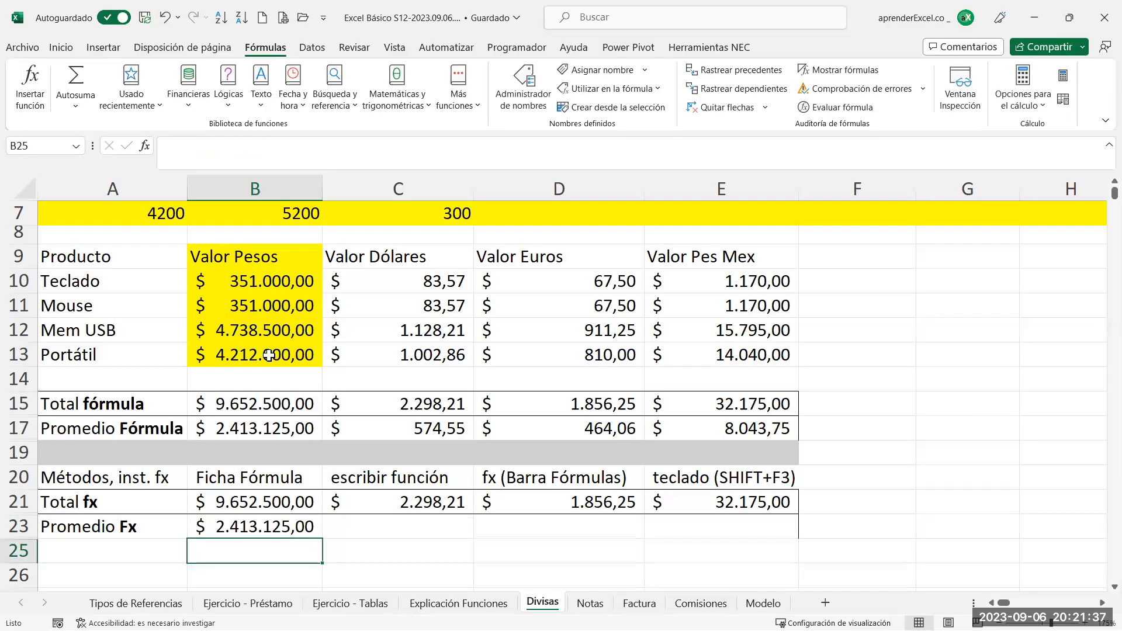
key("ctrl+z")
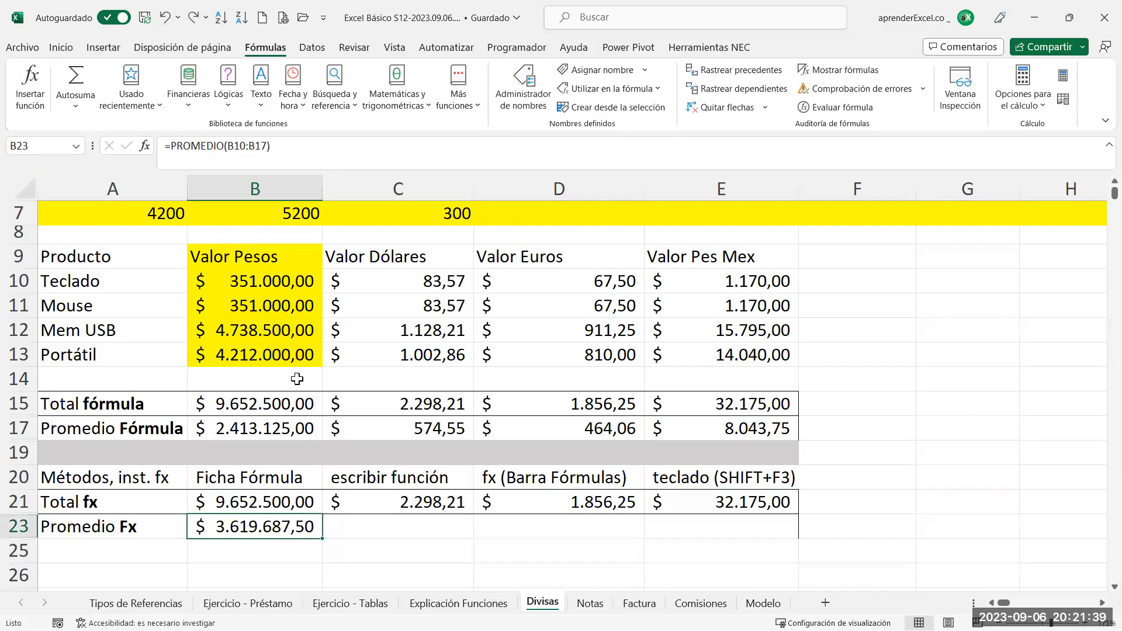
Shrink the colored range outline of the PROMEDIO formula in B23 to B10:B13 and accept the formula
double_click(273, 527)
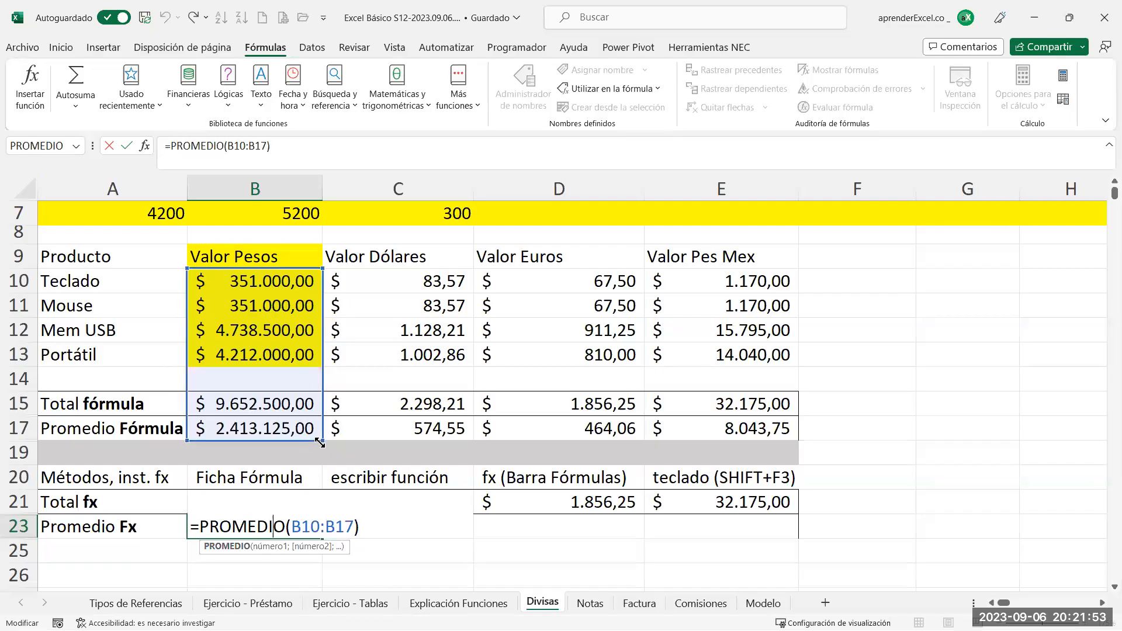
left_click_drag(321, 442, 322, 369)
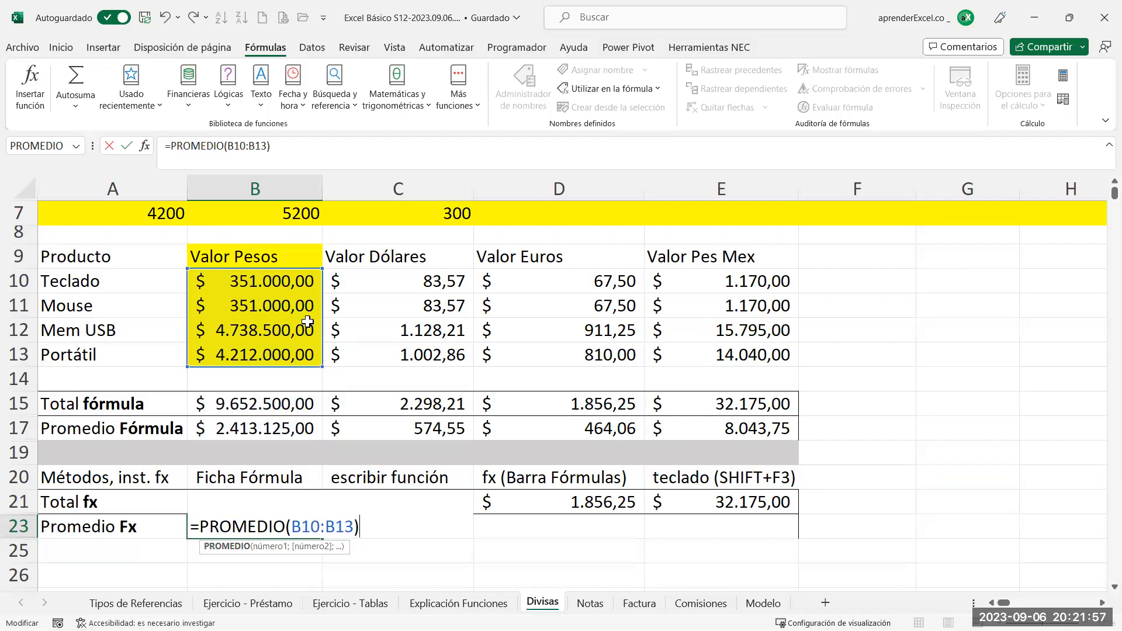
key("Return")
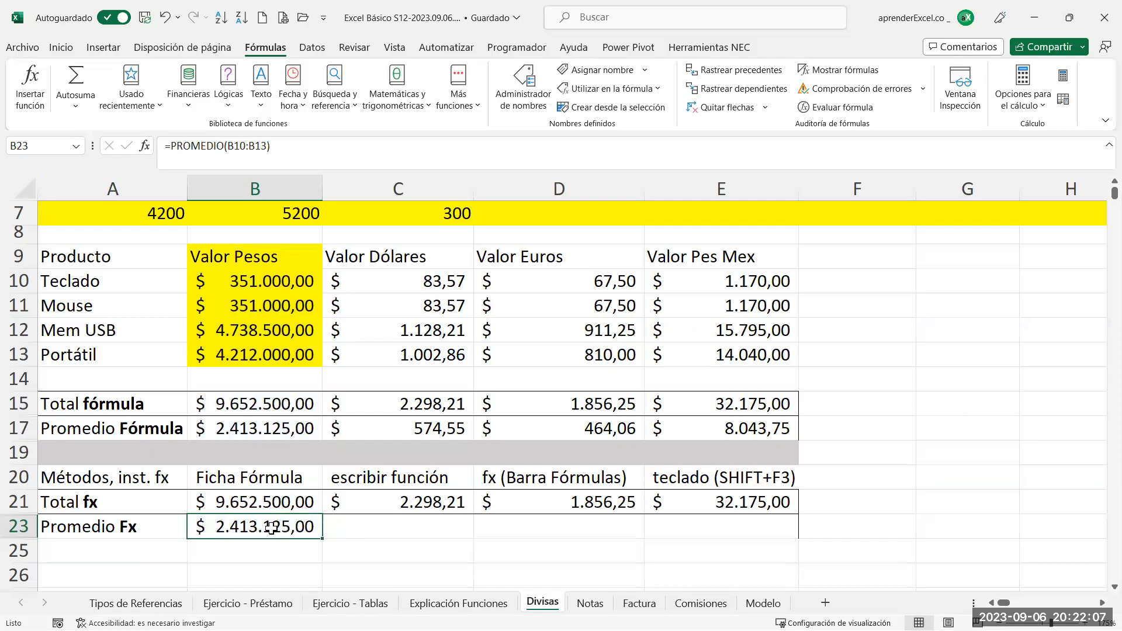
Edit the text of the PROMEDIO formula in B23 so that its range becomes B10:B12
double_click(272, 528)
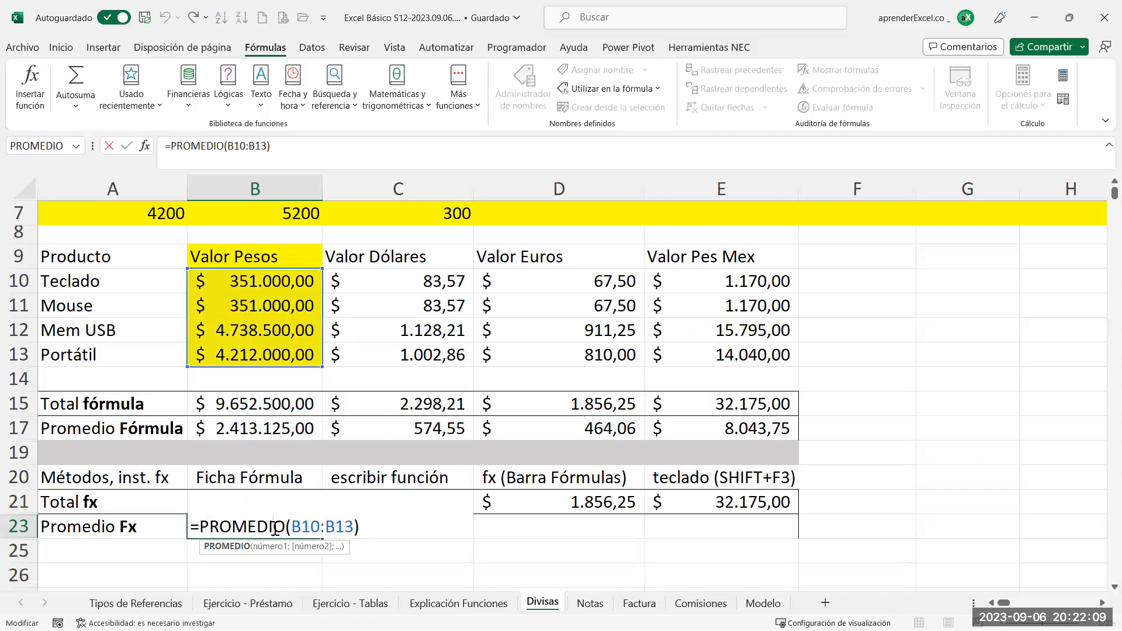
left_click_drag(347, 528, 299, 521)
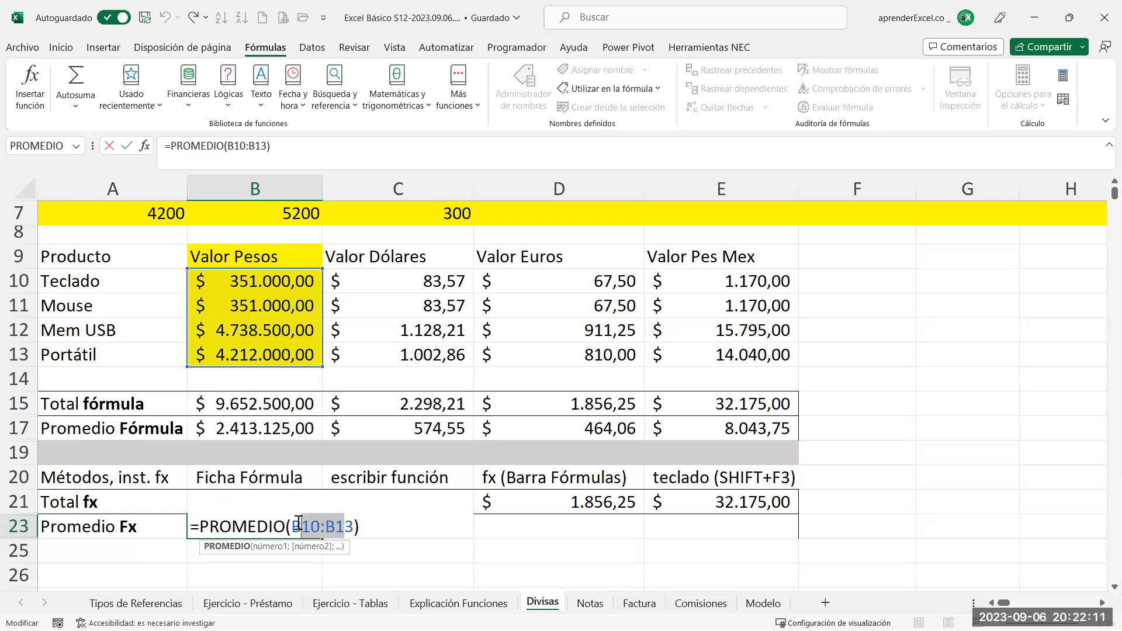
key("Escape")
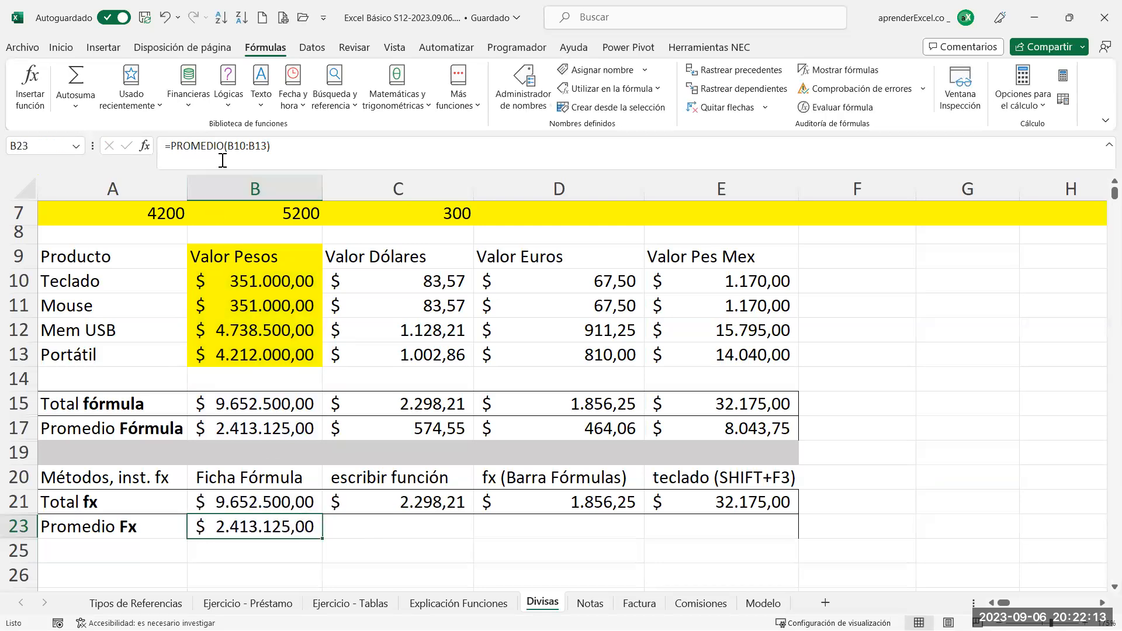
left_click(228, 149)
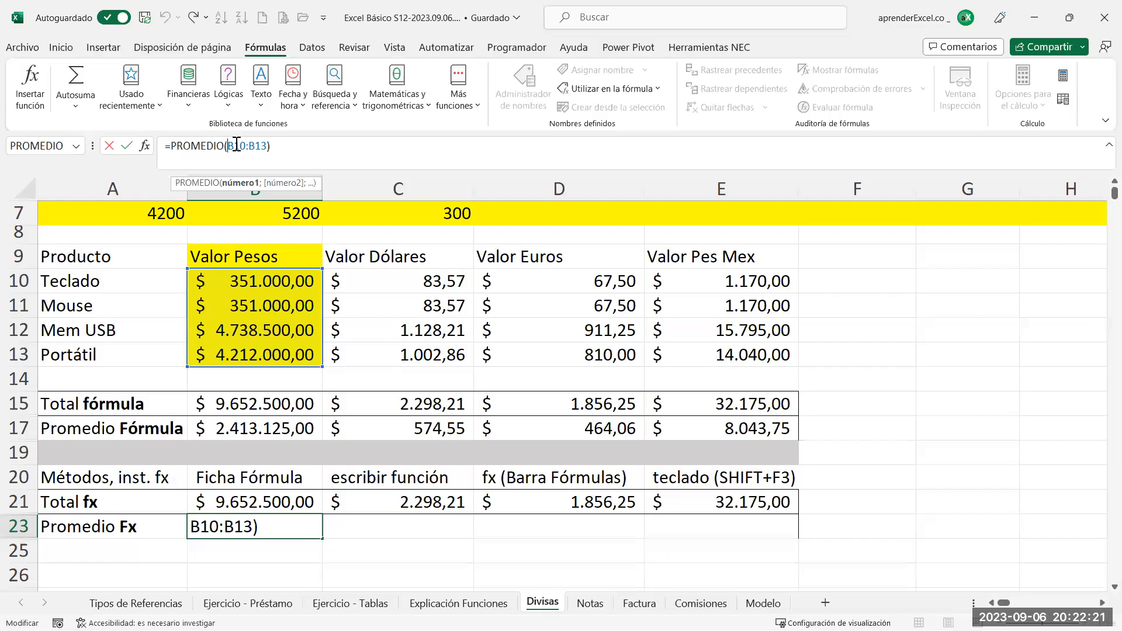
left_click_drag(258, 143, 266, 143)
type("12")
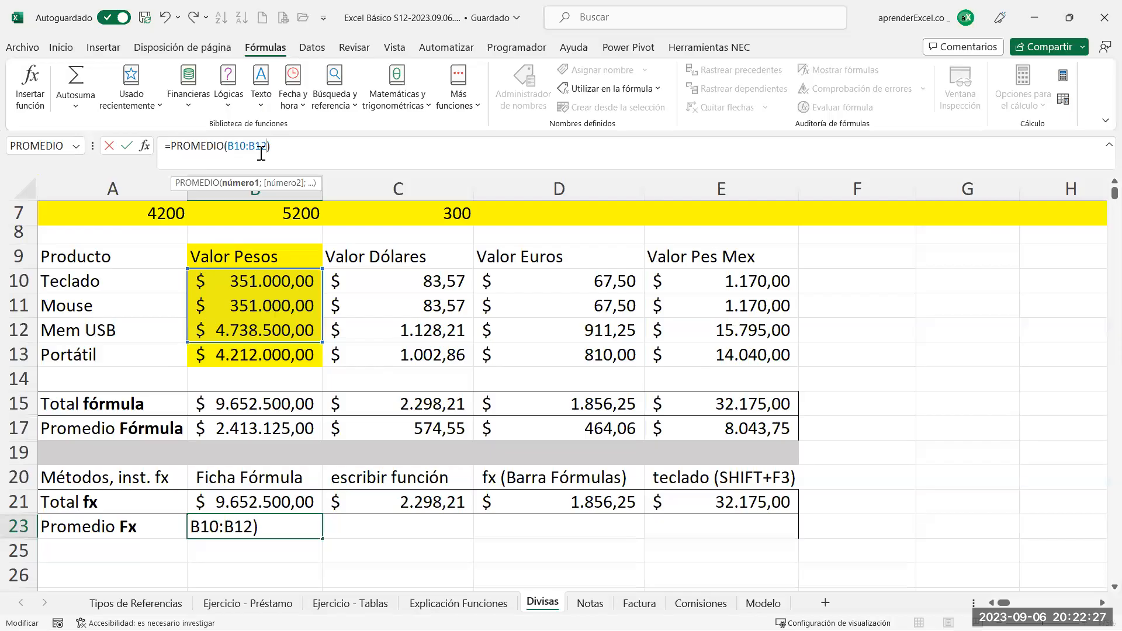
key("Return")
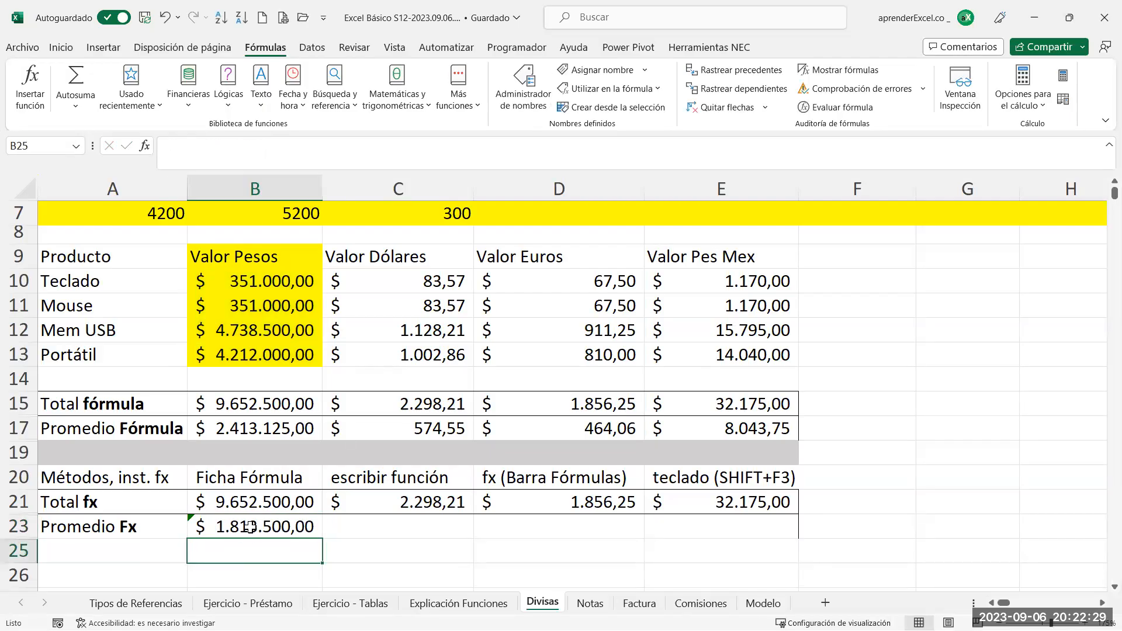
Reopen the function arguments for B23, set PROMEDIO's Número1 to B10:B13 and accept it
left_click(252, 525)
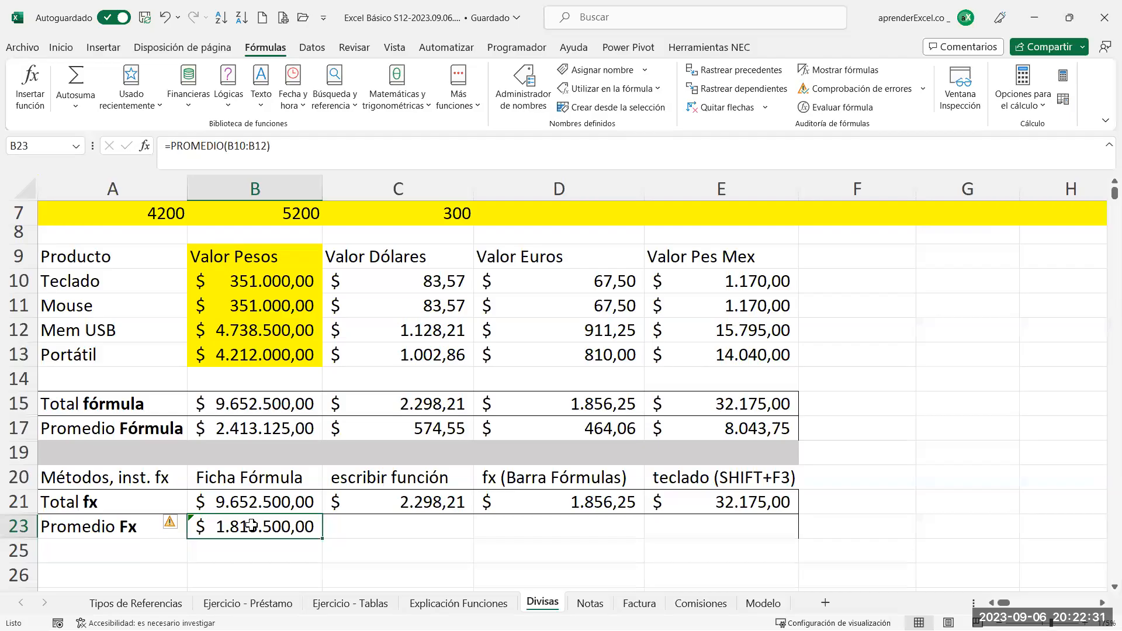
left_click(146, 146)
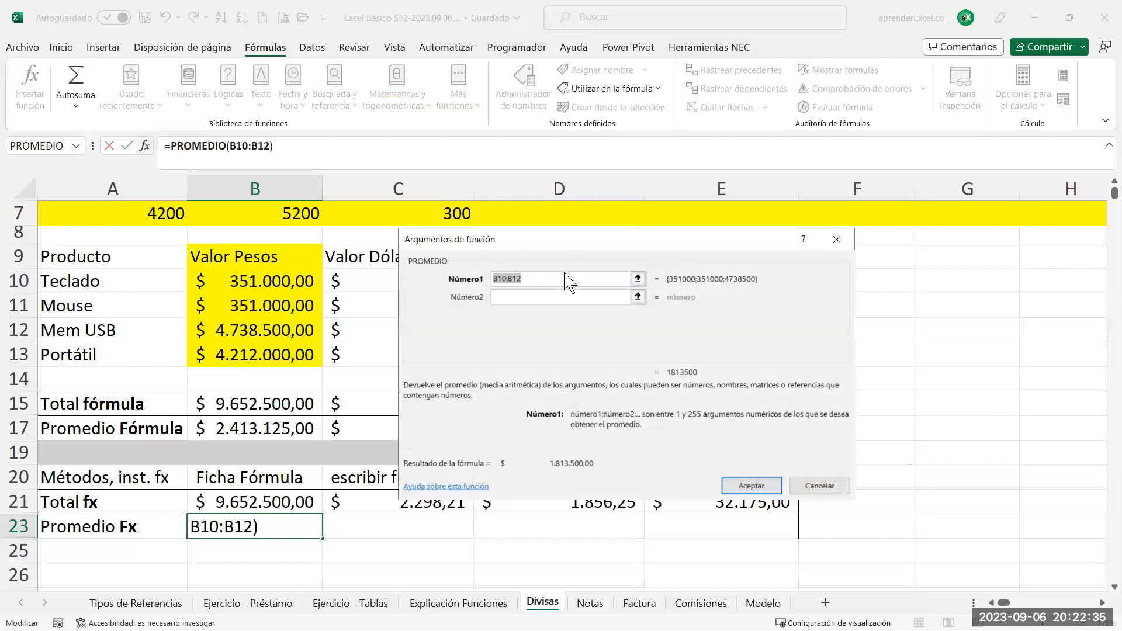
left_click_drag(568, 235, 581, 289)
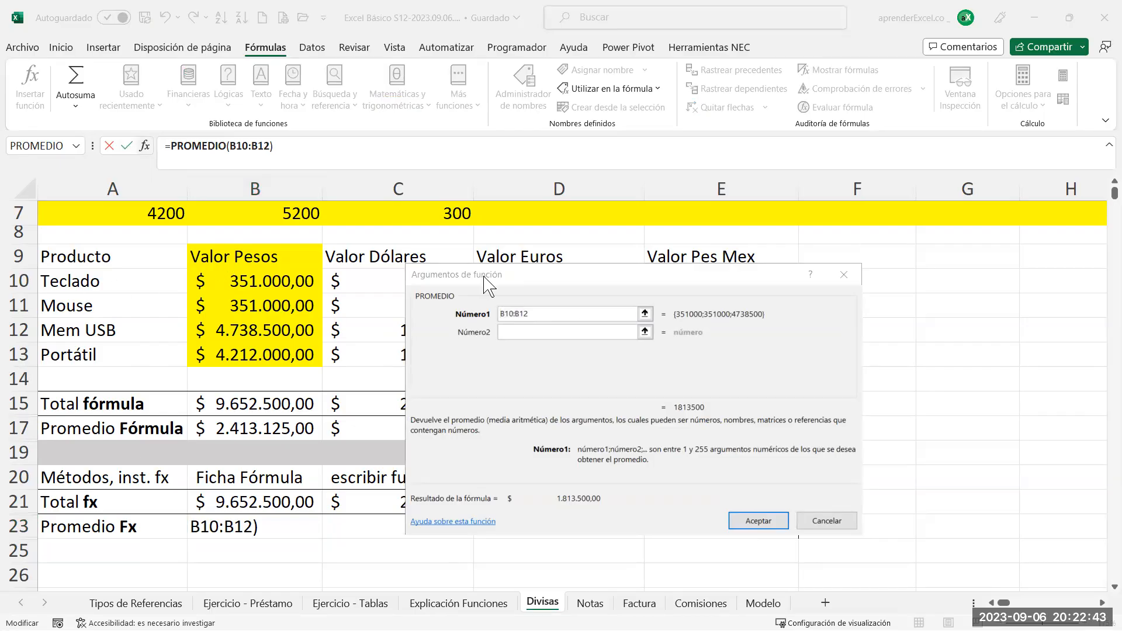
left_click(547, 314)
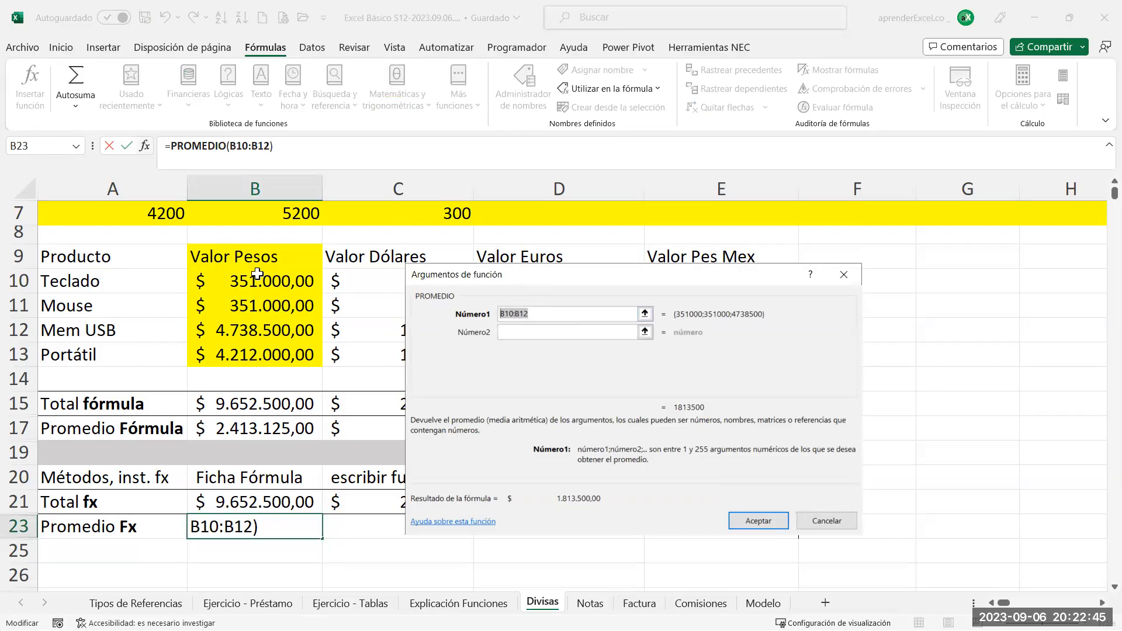
left_click_drag(250, 281, 249, 354)
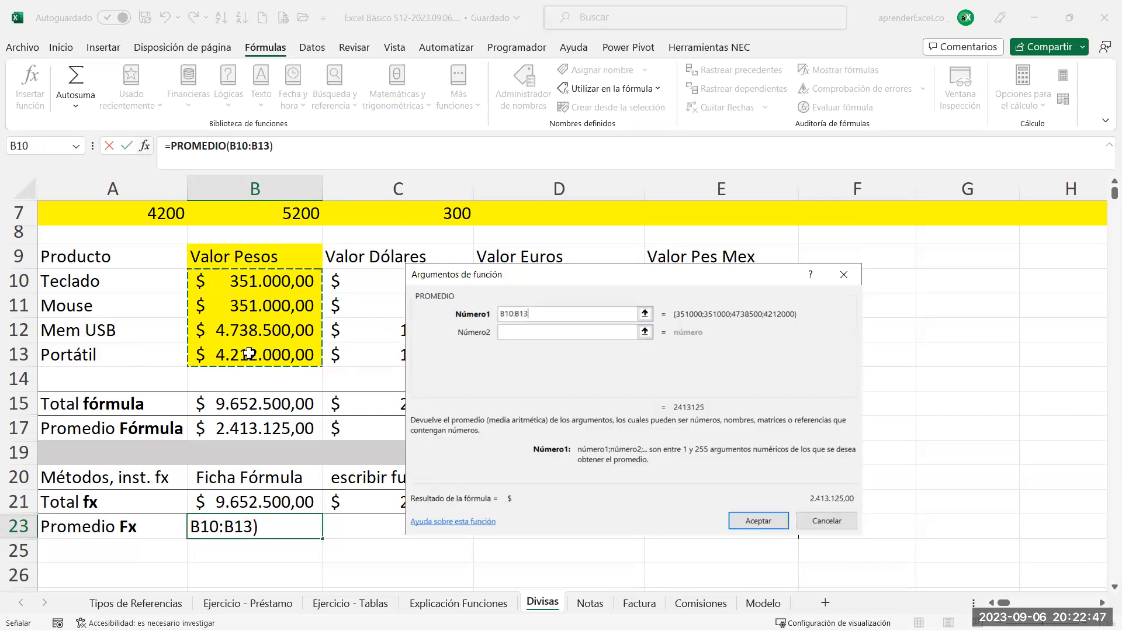
left_click(760, 520)
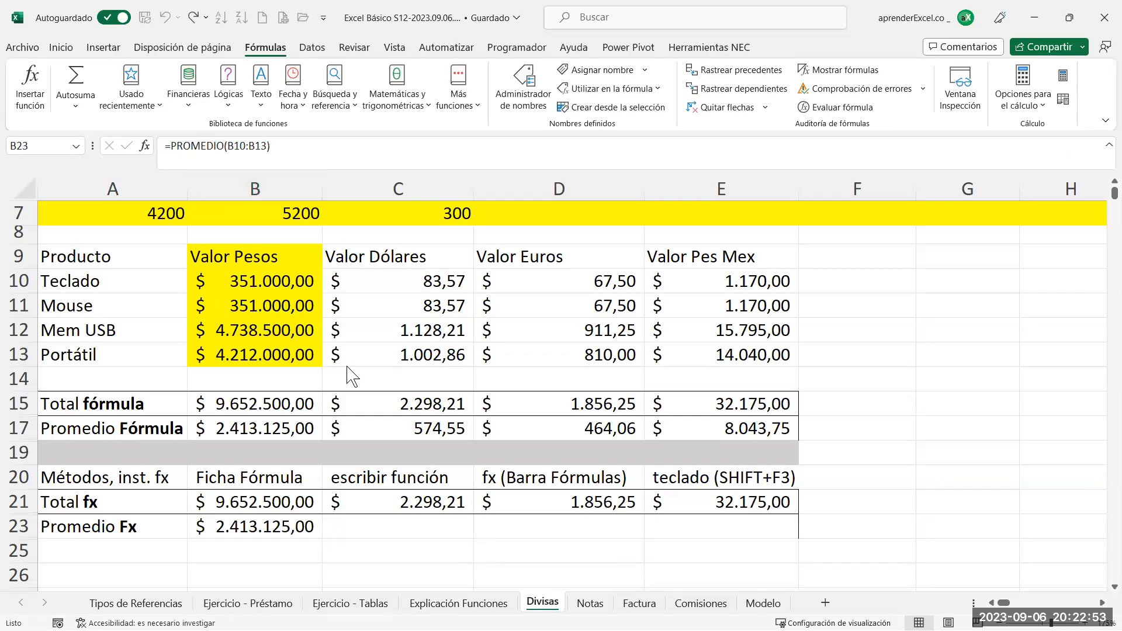
Reopen the PROMEDIO arguments of B23 and set Número1 to B10 and Número2 to B12:B13
left_click(287, 523)
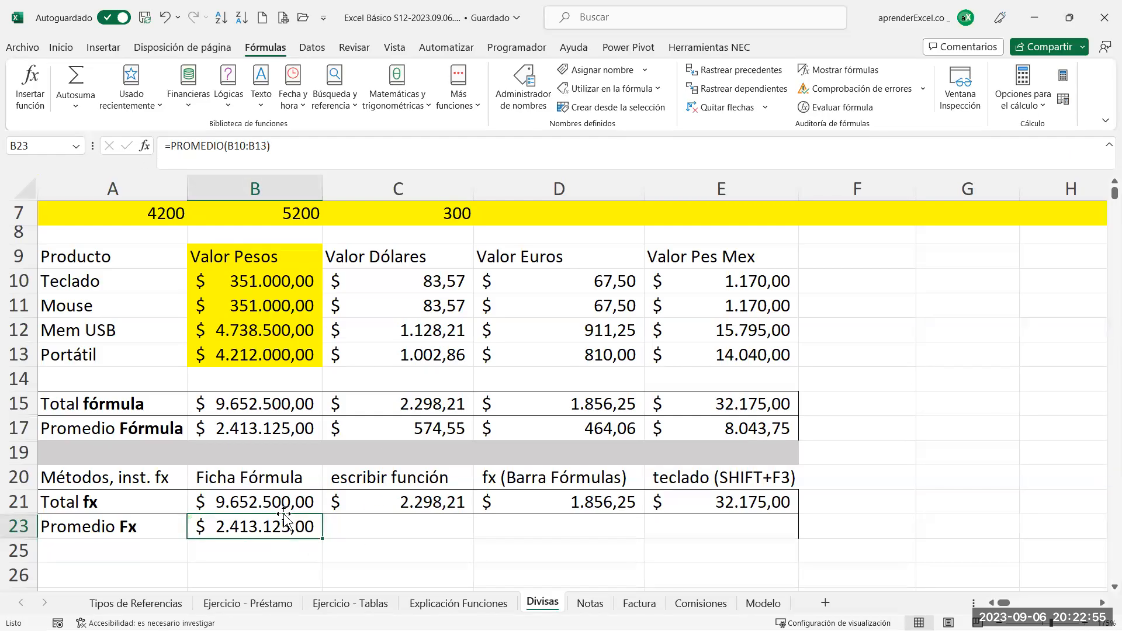
key("ctrl")
key("ctrl")
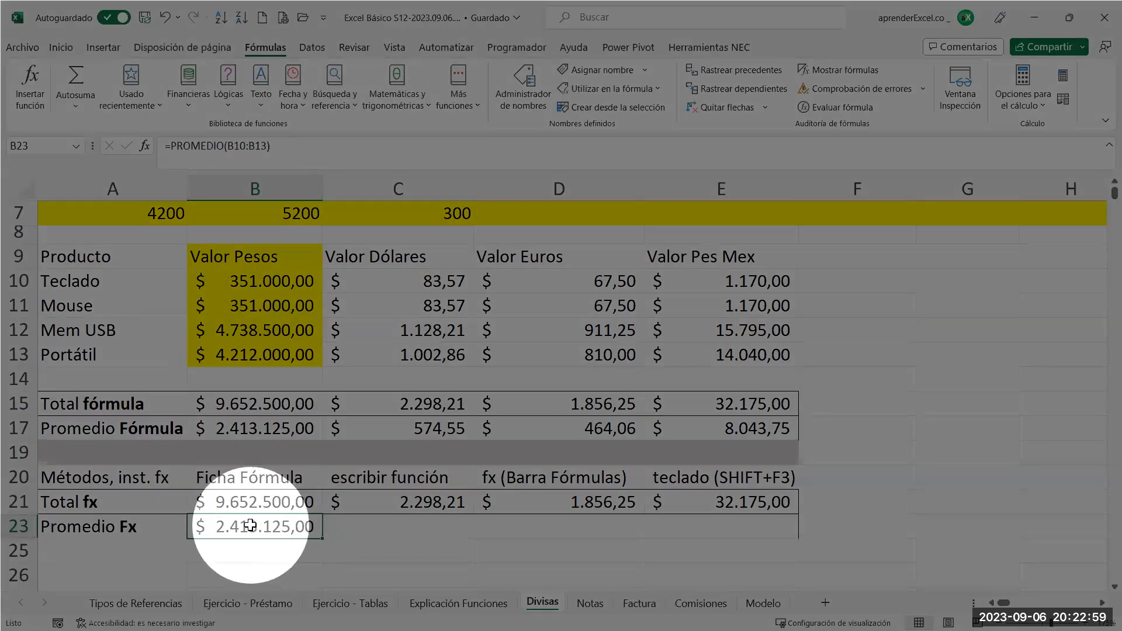
key("shift+F3")
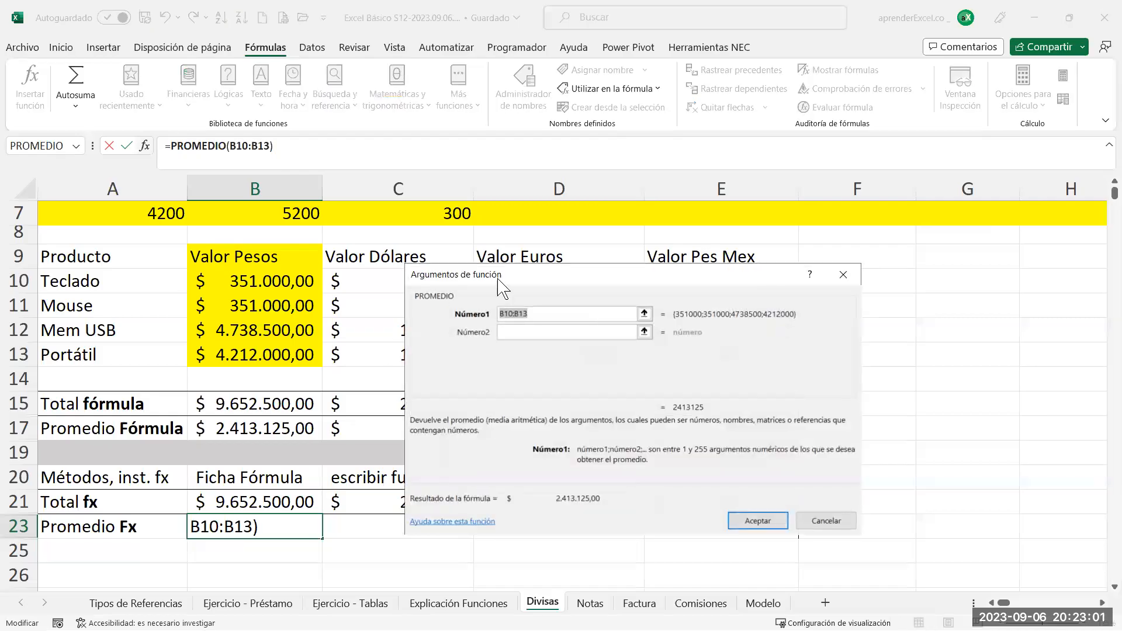
left_click_drag(498, 279, 496, 242)
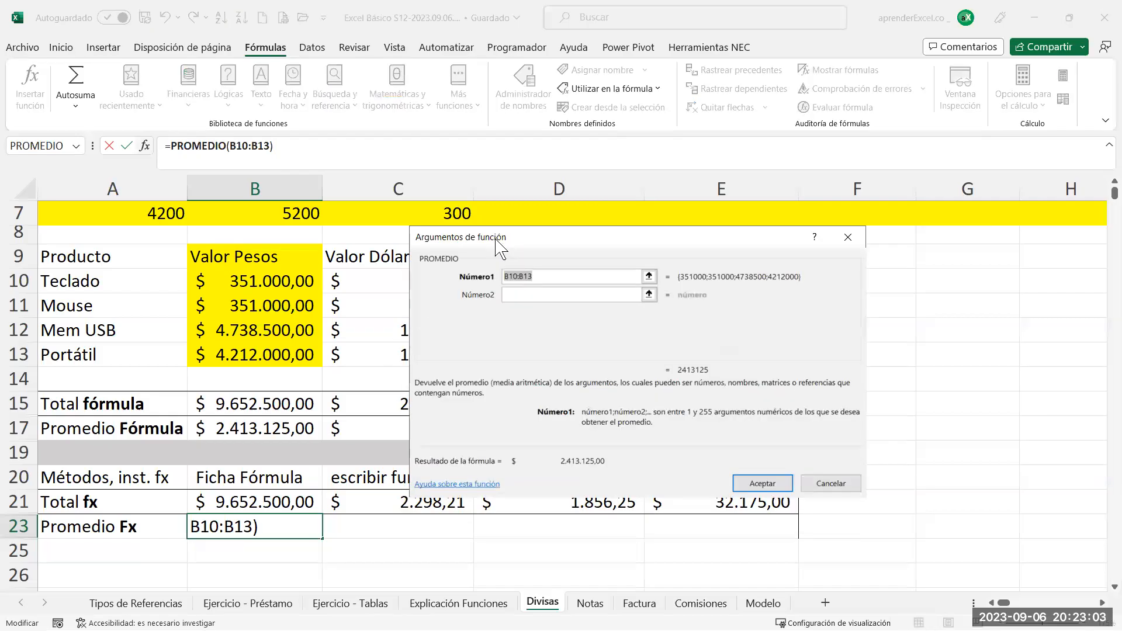
left_click(262, 278)
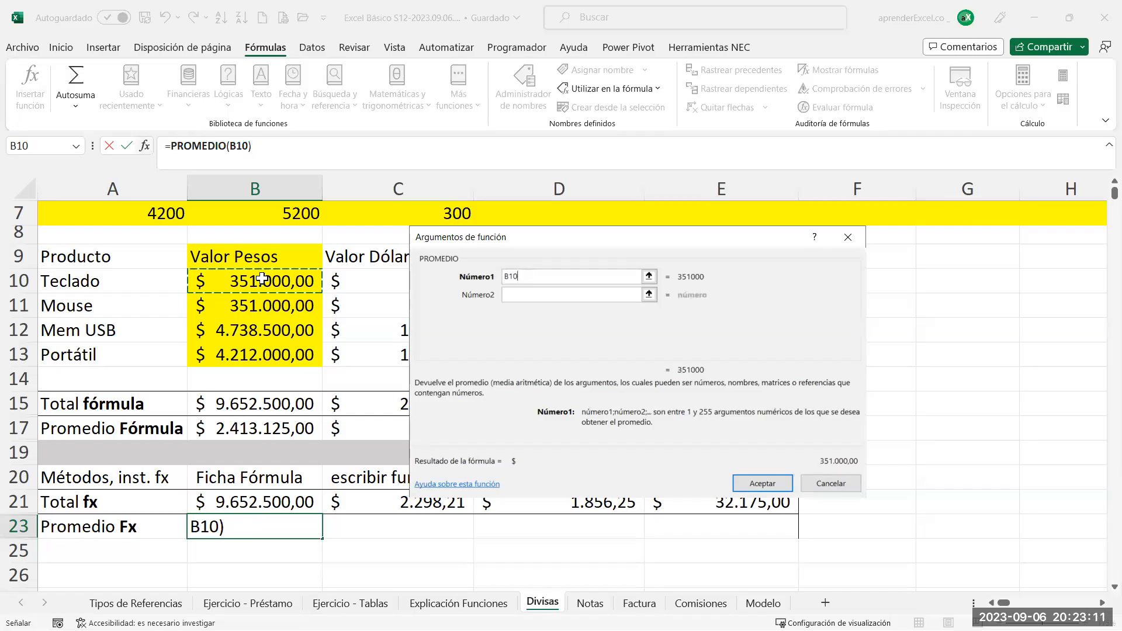
left_click(506, 294)
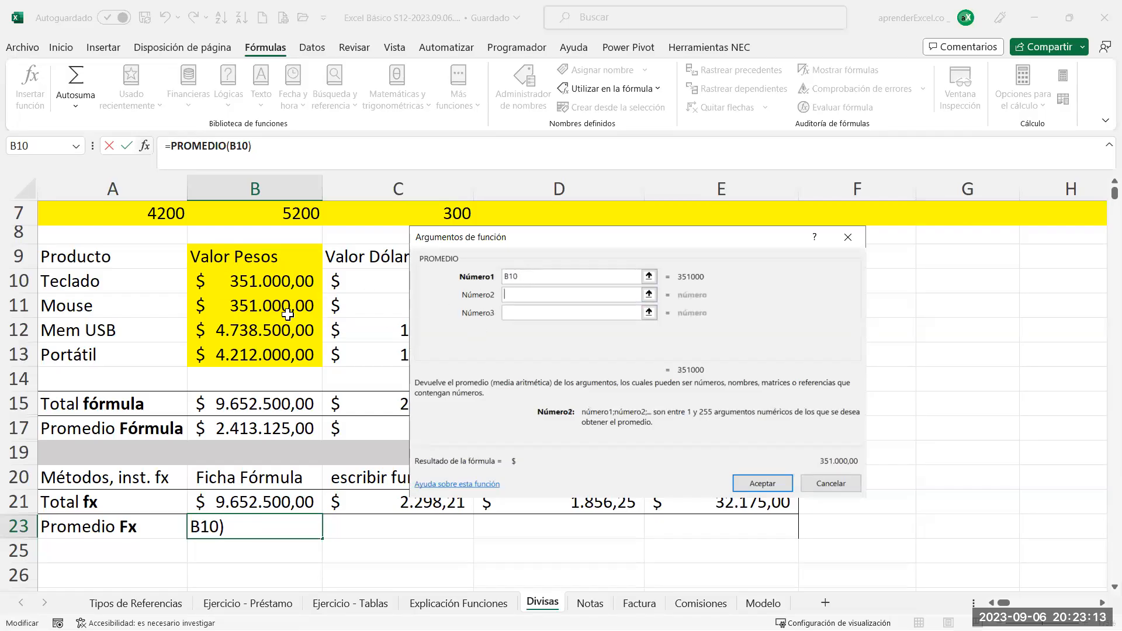
left_click_drag(272, 330, 283, 344)
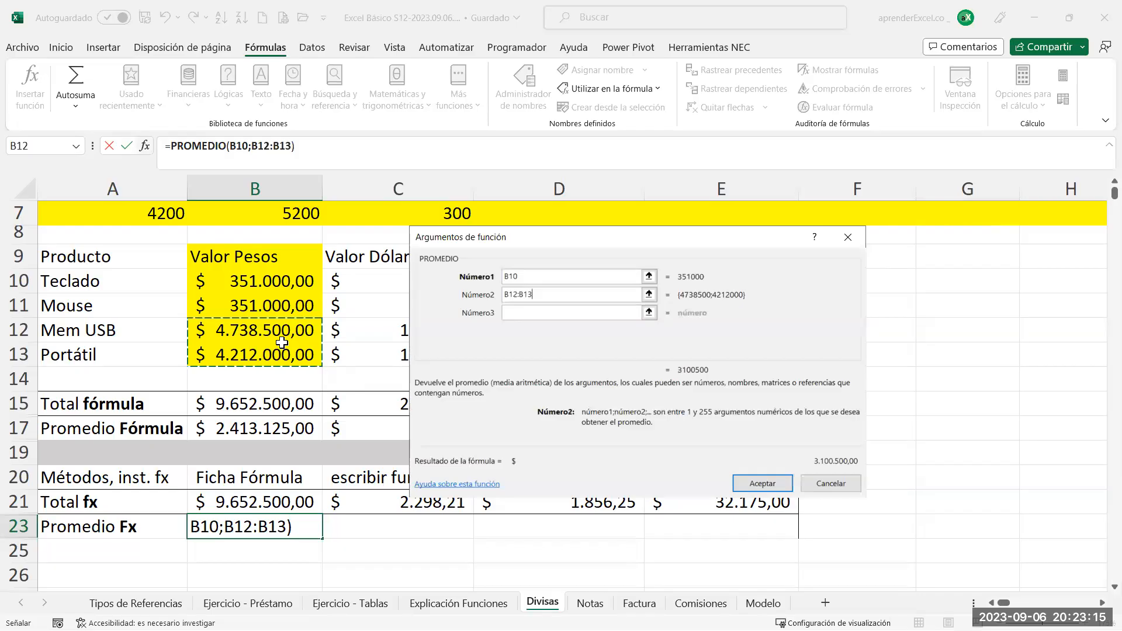
Add the constant 1000000 as Número3 of the PROMEDIO function in B23 and accept the formula
left_click(531, 276)
left_click_drag(545, 296, 498, 297)
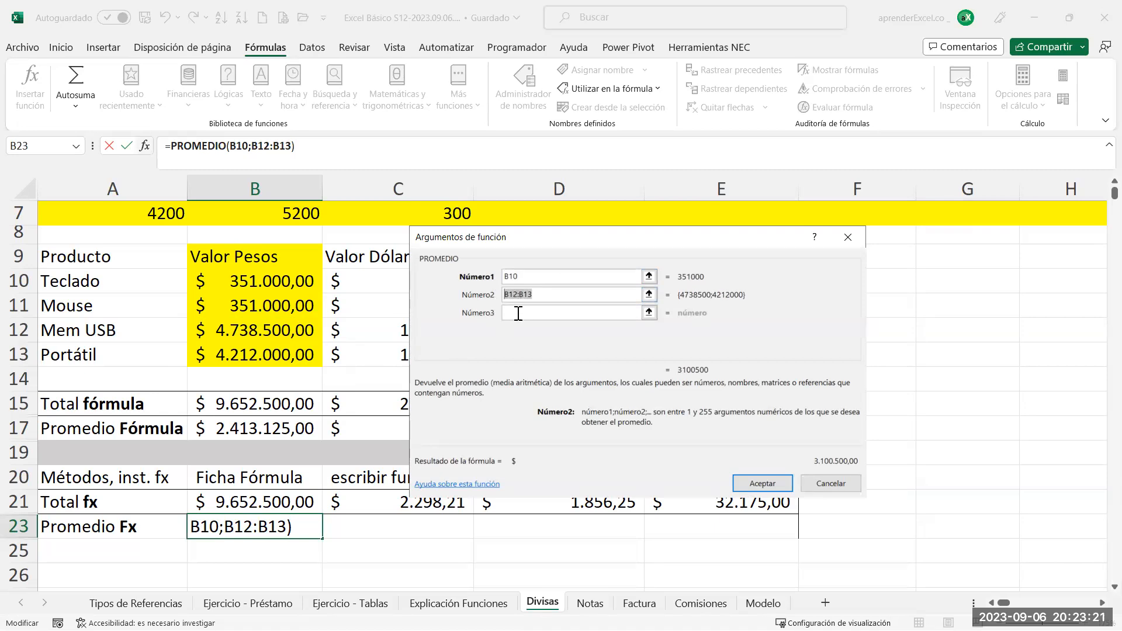
left_click(518, 314)
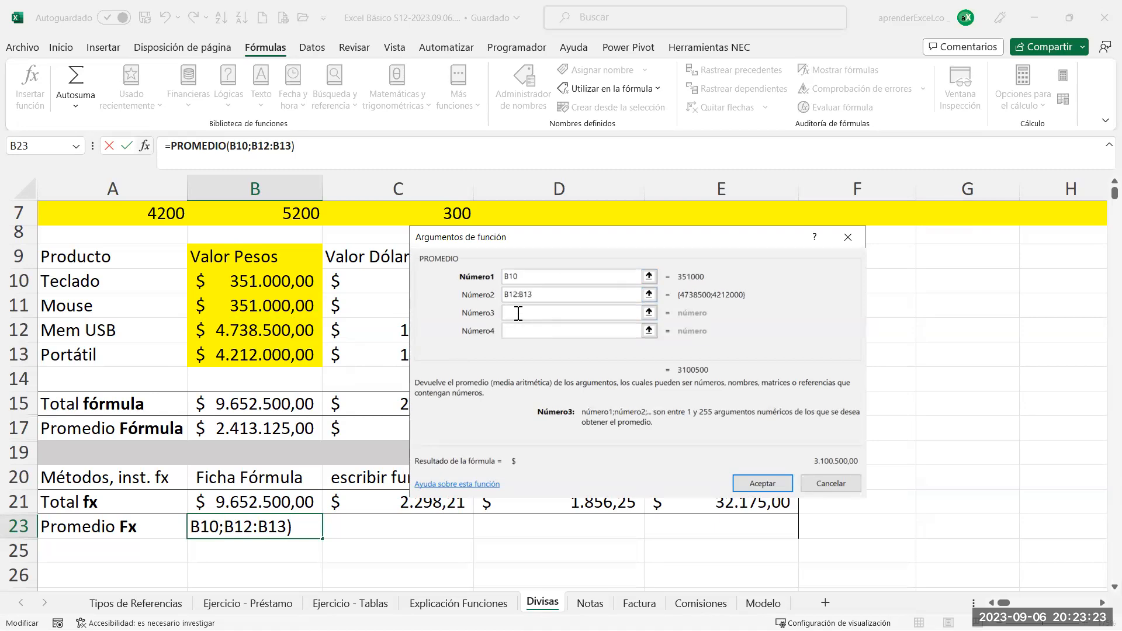
type("1")
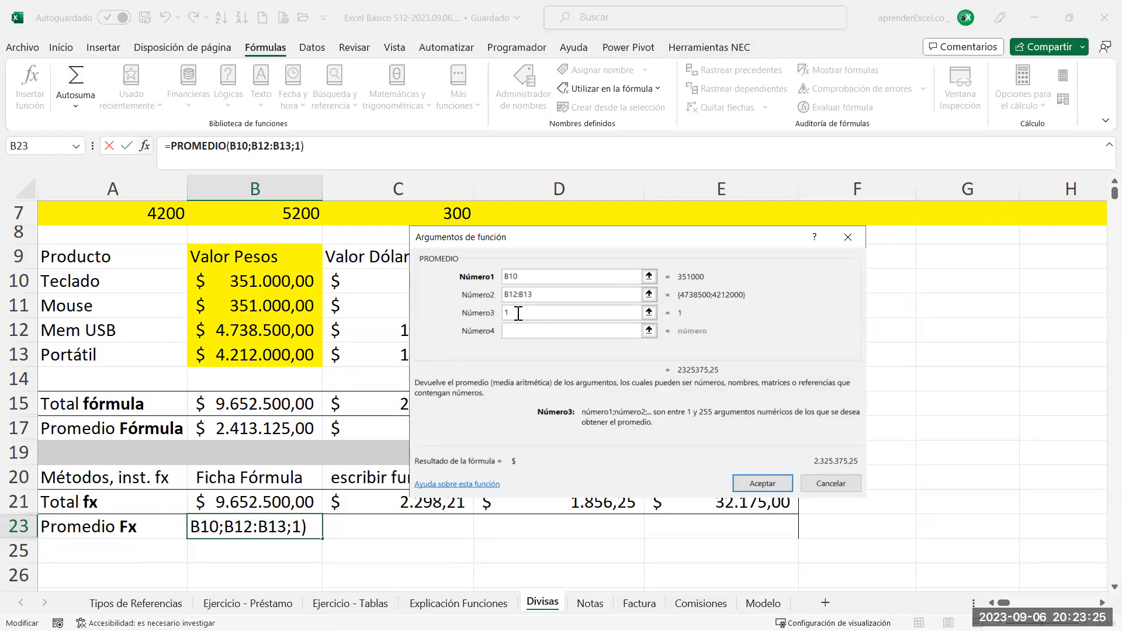
type("000000")
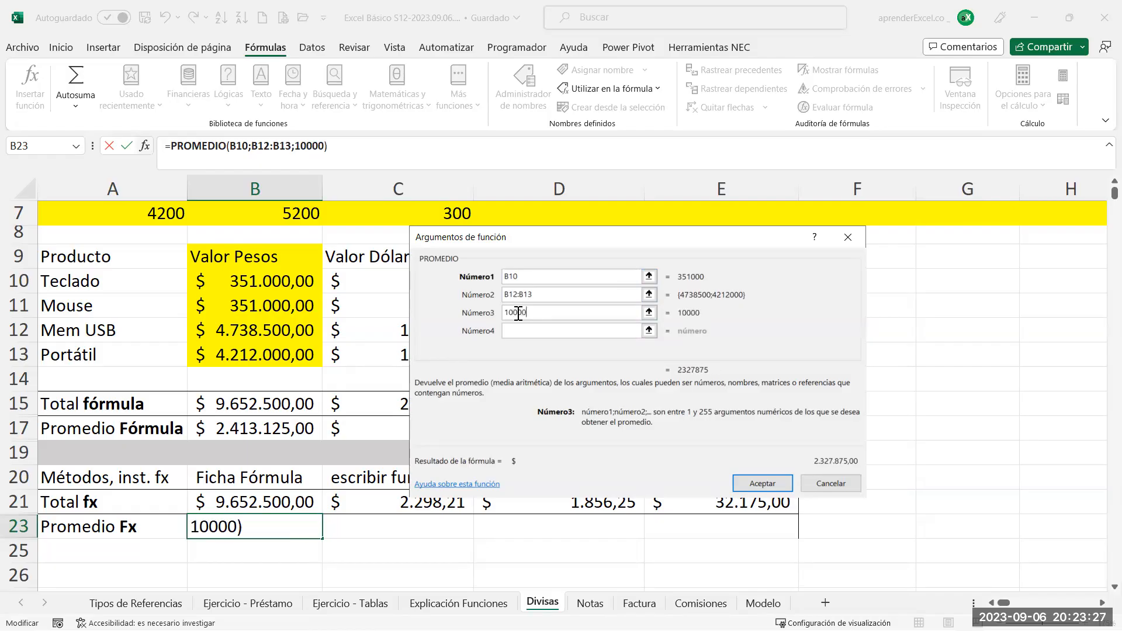
left_click_drag(528, 277, 497, 313)
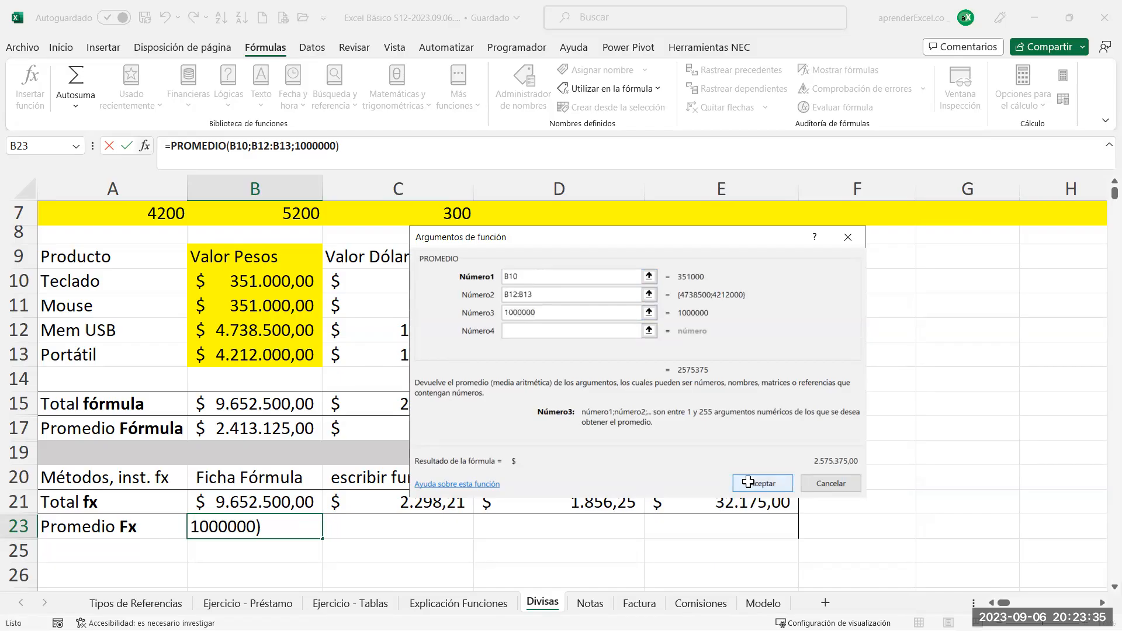
left_click(754, 485)
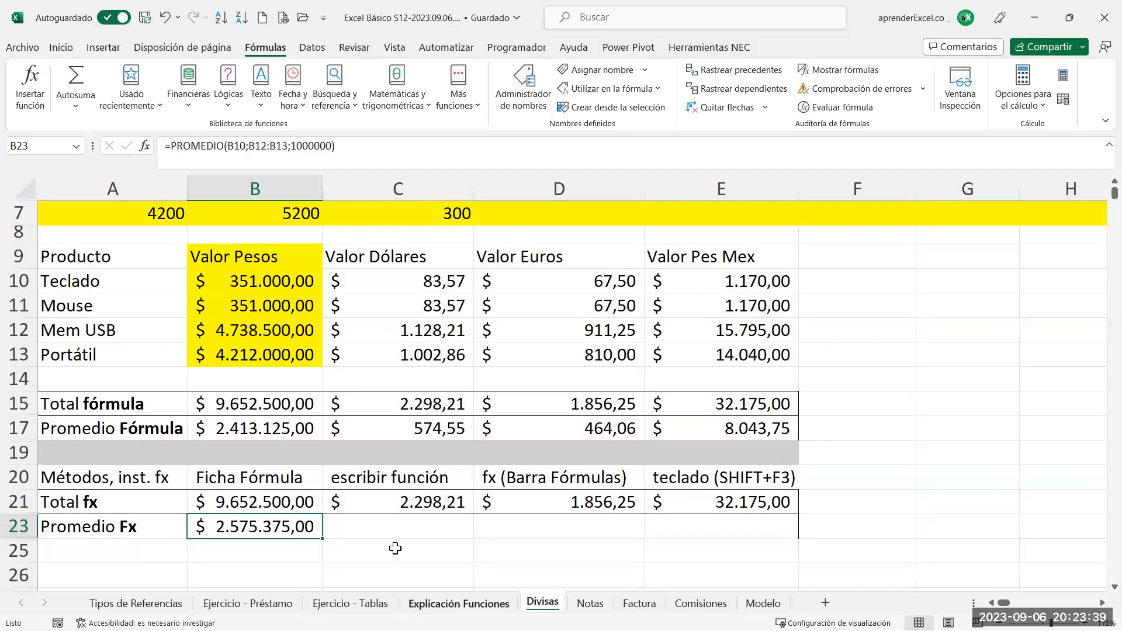
On the Explicación Funciones sheet, enter the note "*vr Constante 12" in B18 below the rango note
left_click(459, 603)
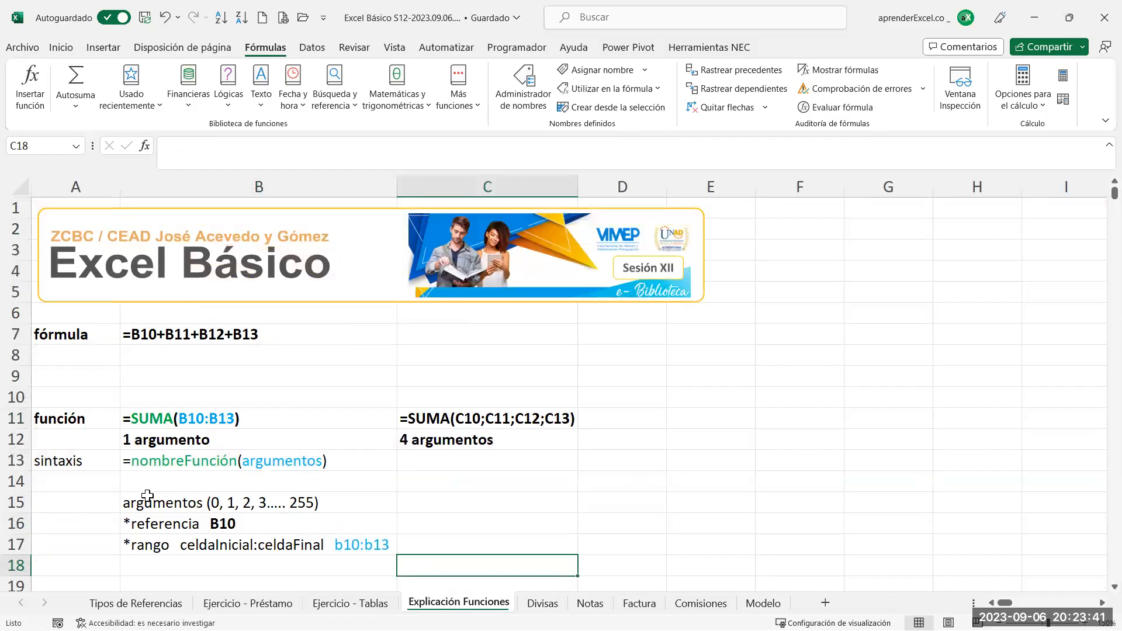
left_click(138, 565)
double_click(138, 564)
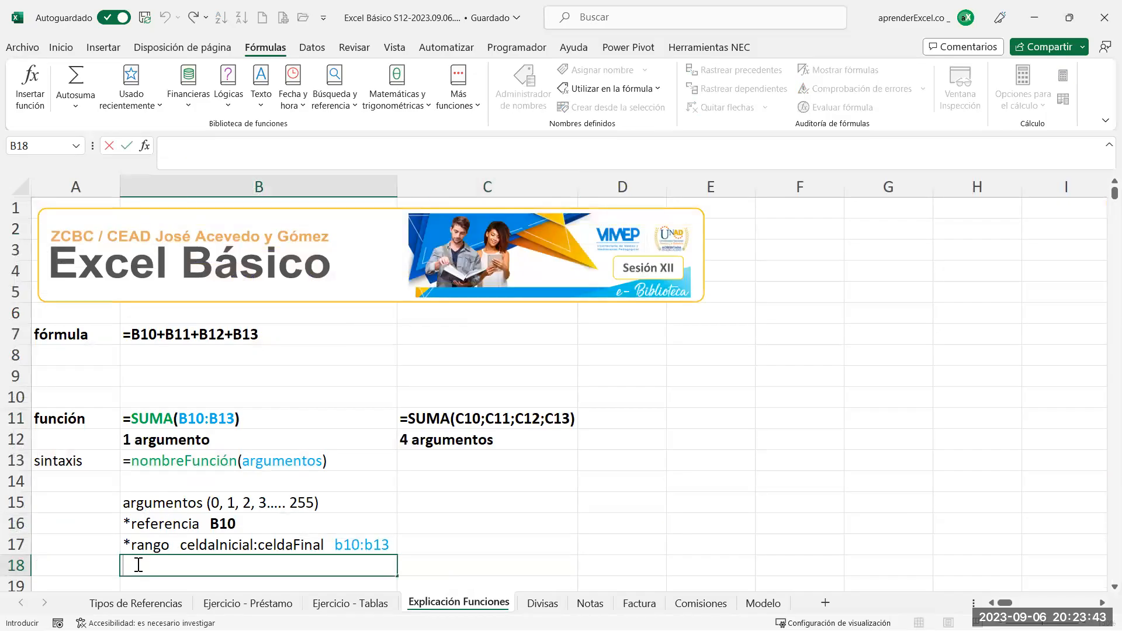
type("*")
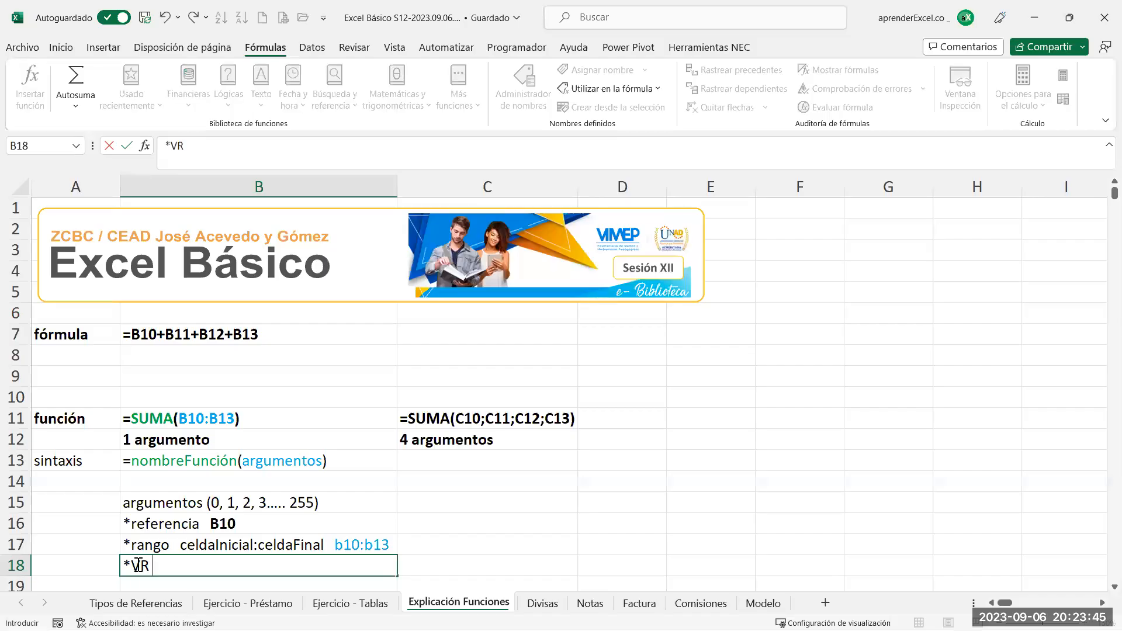
type("vr Constant")
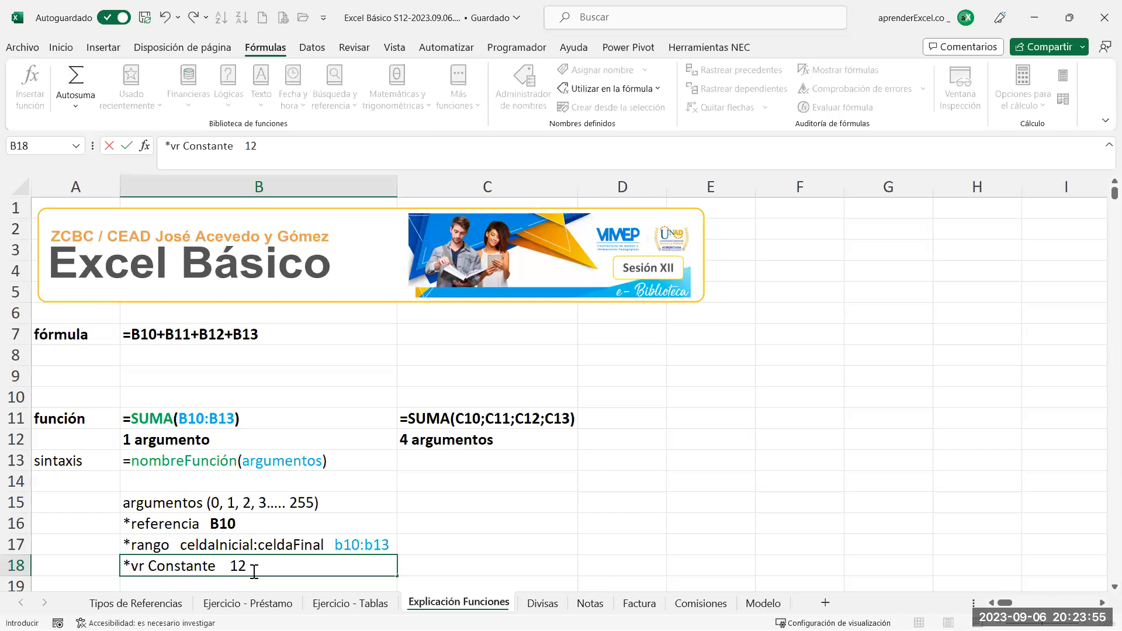
type("e   12")
key("Return")
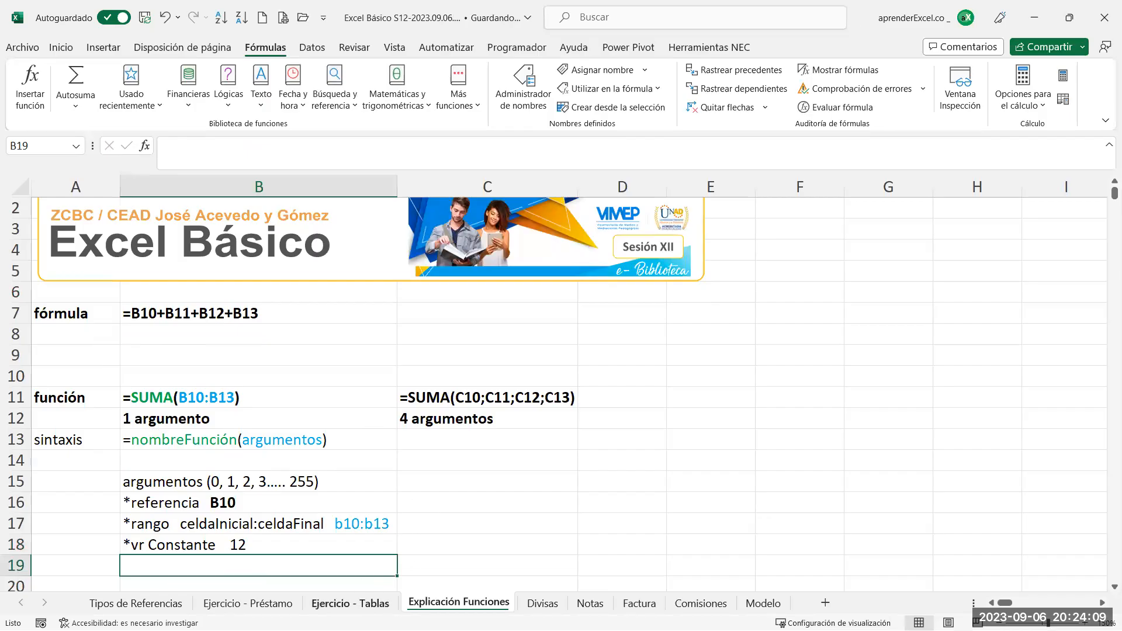
Return to the Divisas sheet and fill the PROMEDIO formula from B23 across to E23
left_click(535, 605)
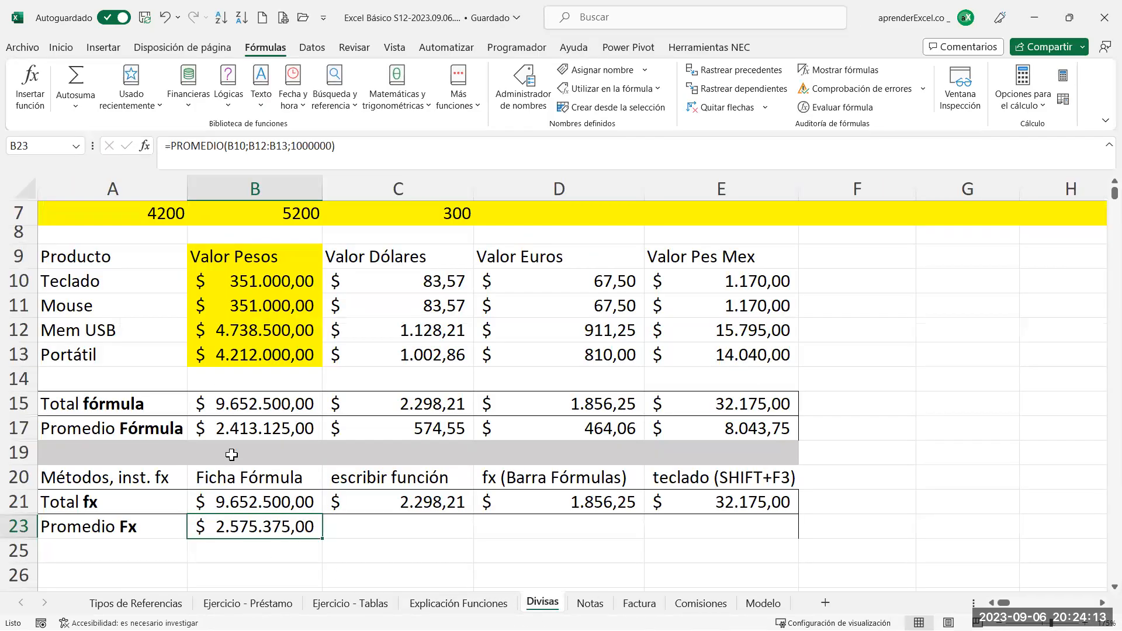
left_click(141, 529)
left_click(219, 519)
left_click(231, 496)
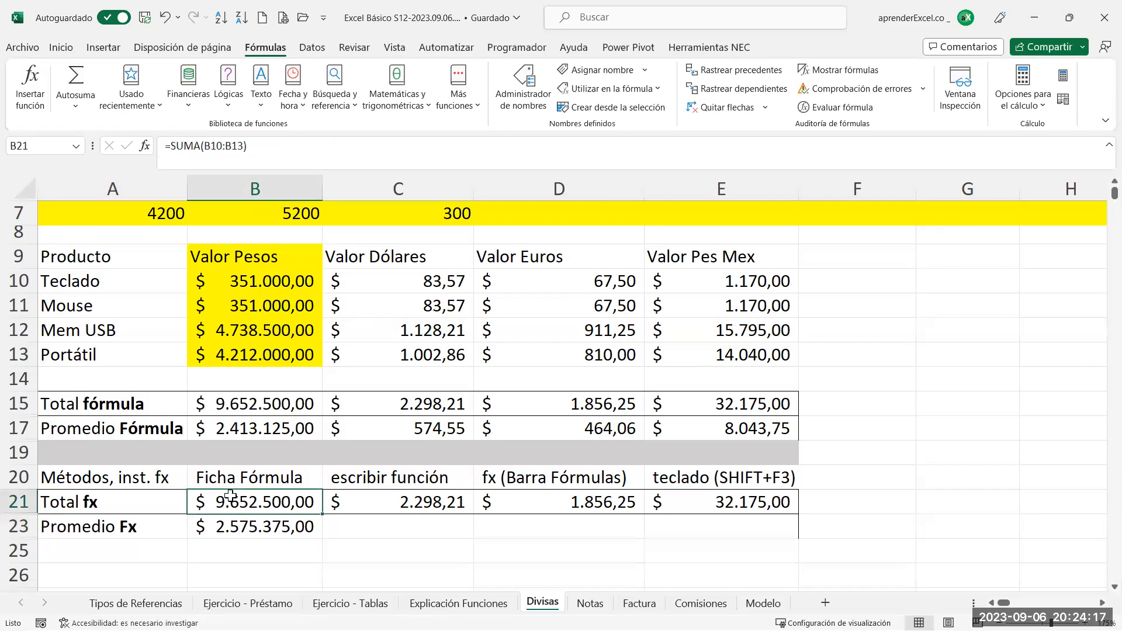
left_click(248, 523)
left_click_drag(319, 538, 758, 550)
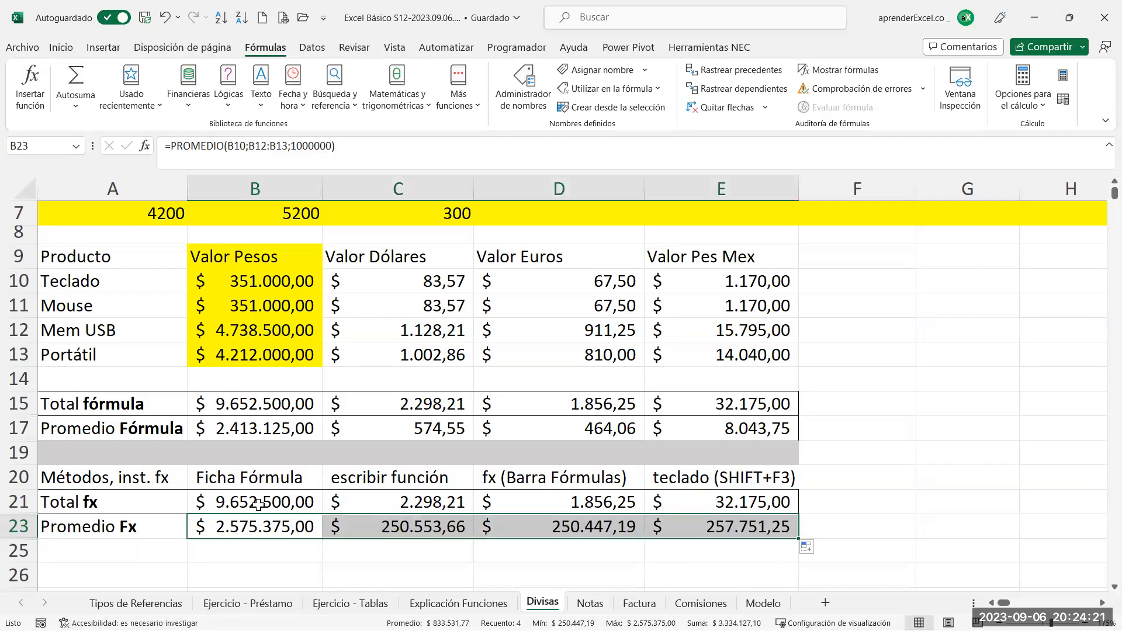
Reopen B23's PROMEDIO arguments to examine the extra argument fields from Número4 on, accept, and select B23:E23
left_click(256, 527)
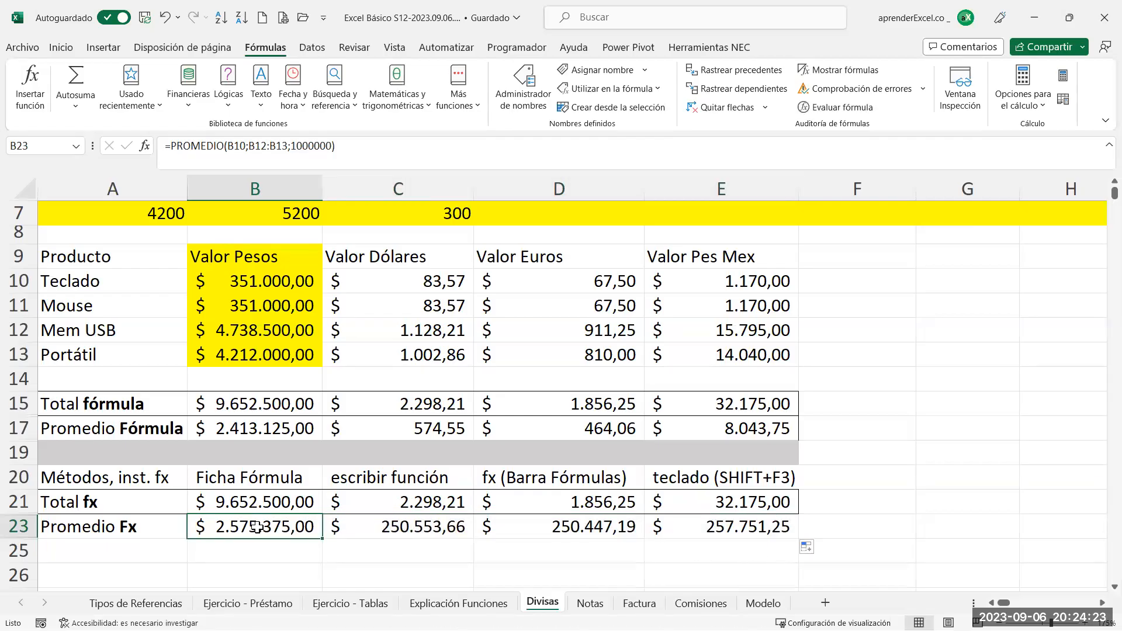
key("F2")
key("shift+F3")
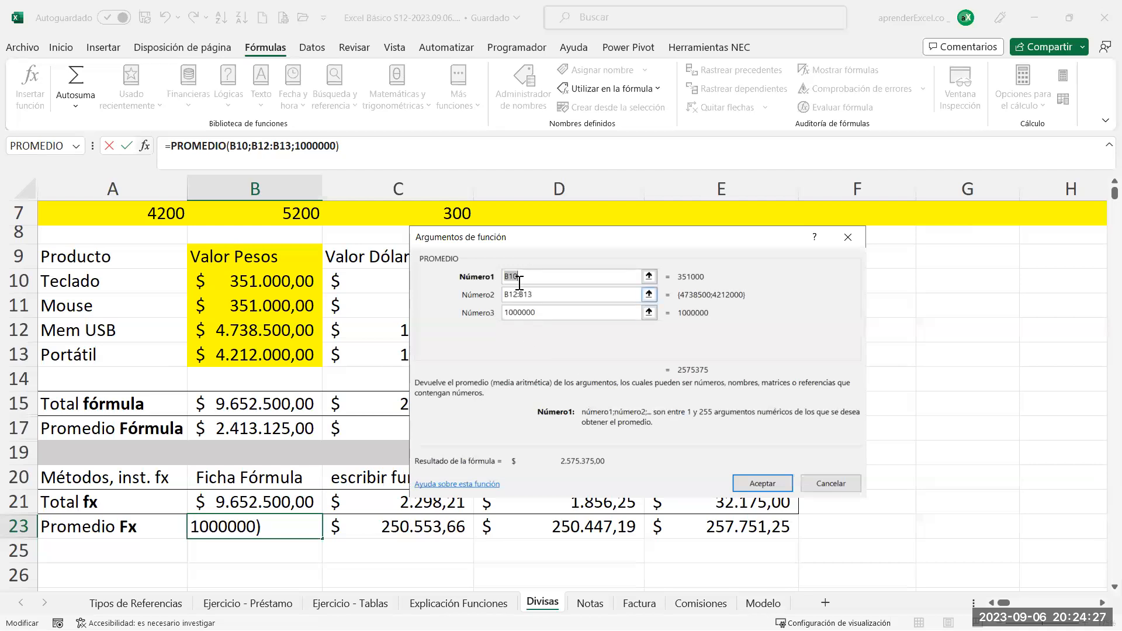
left_click(543, 315)
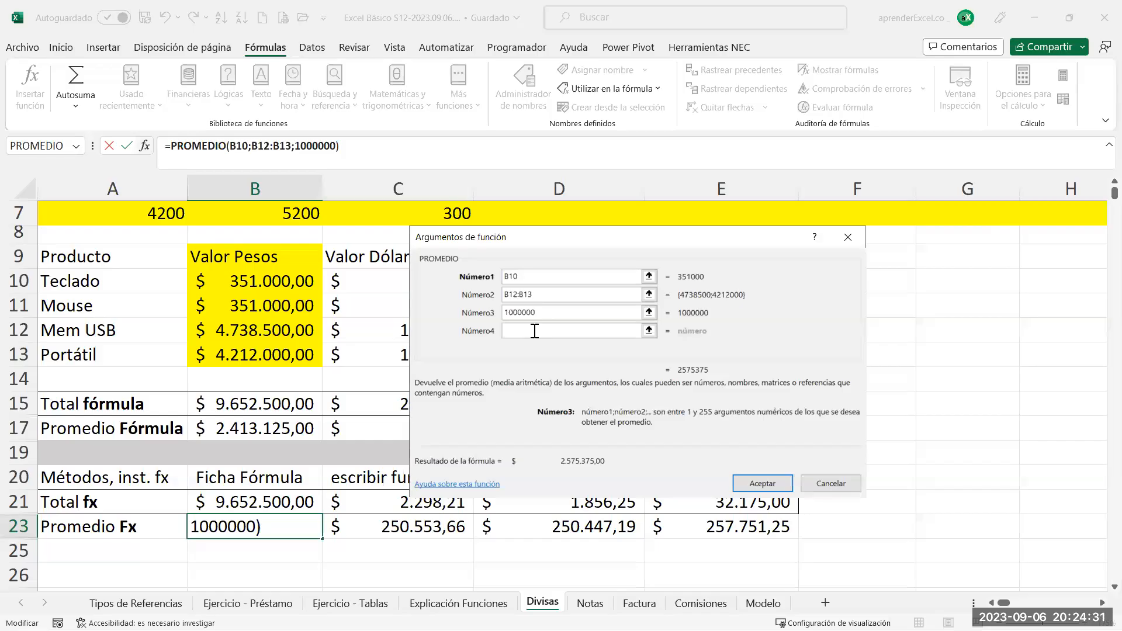
left_click(535, 331)
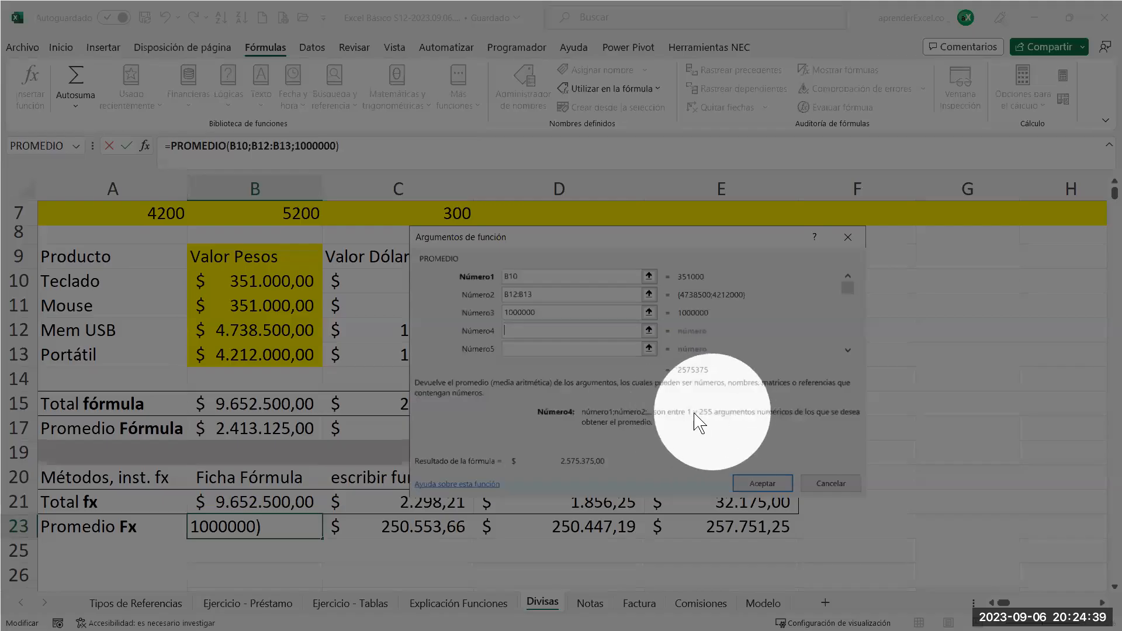
left_click(763, 483)
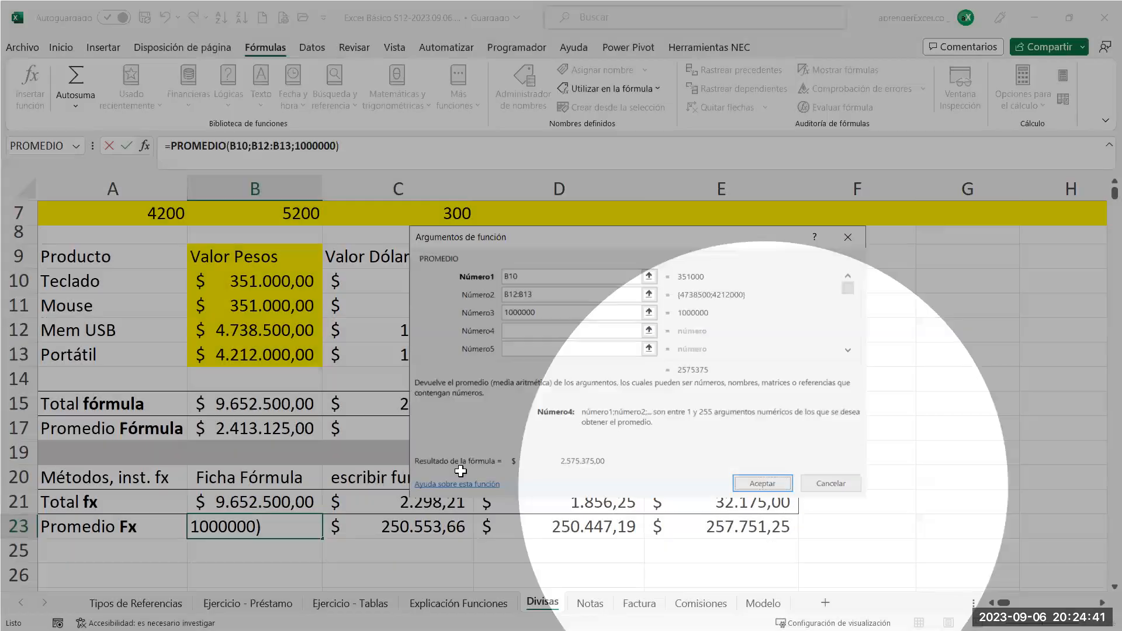
left_click_drag(233, 526, 711, 533)
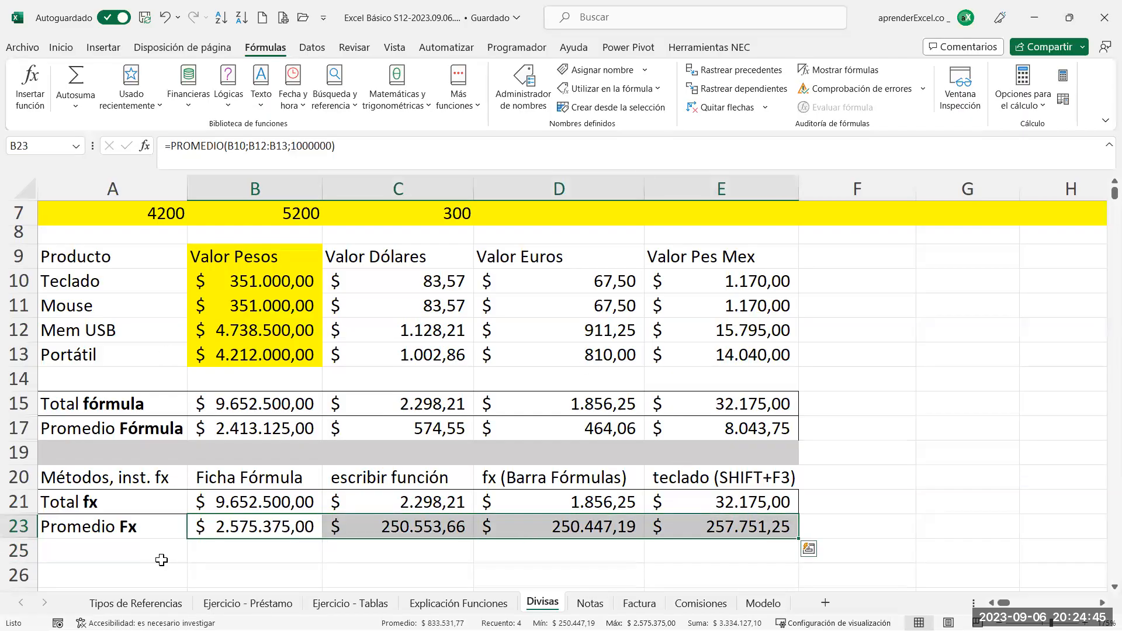
On the Explicación Funciones sheet, insert the date function HOY in E11 and accept it without arguments
left_click(459, 603)
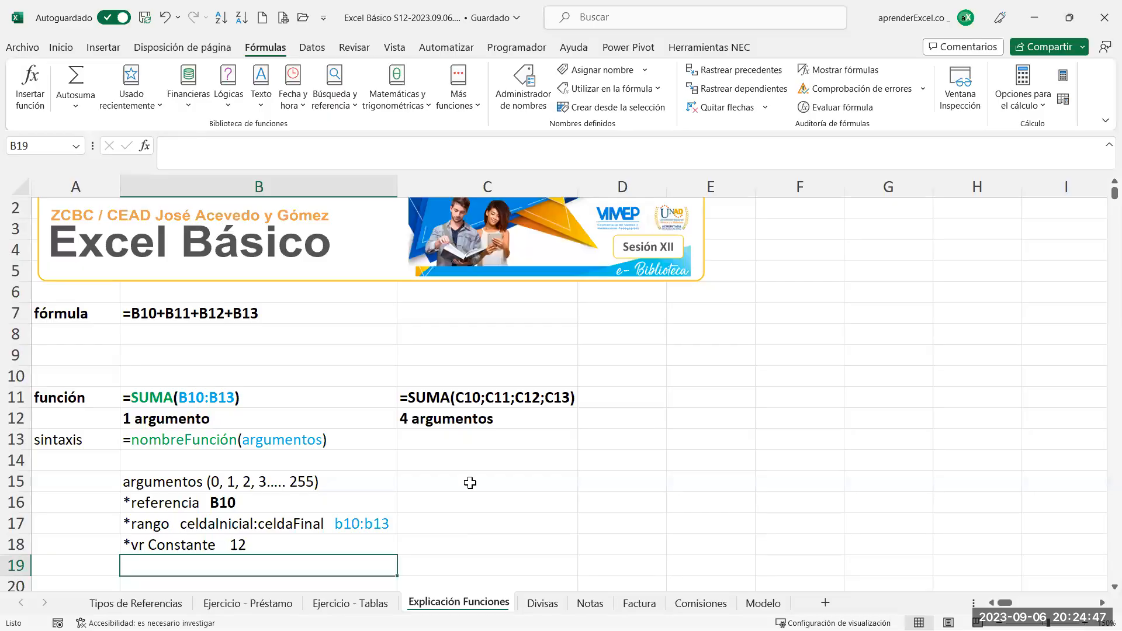
left_click(696, 397)
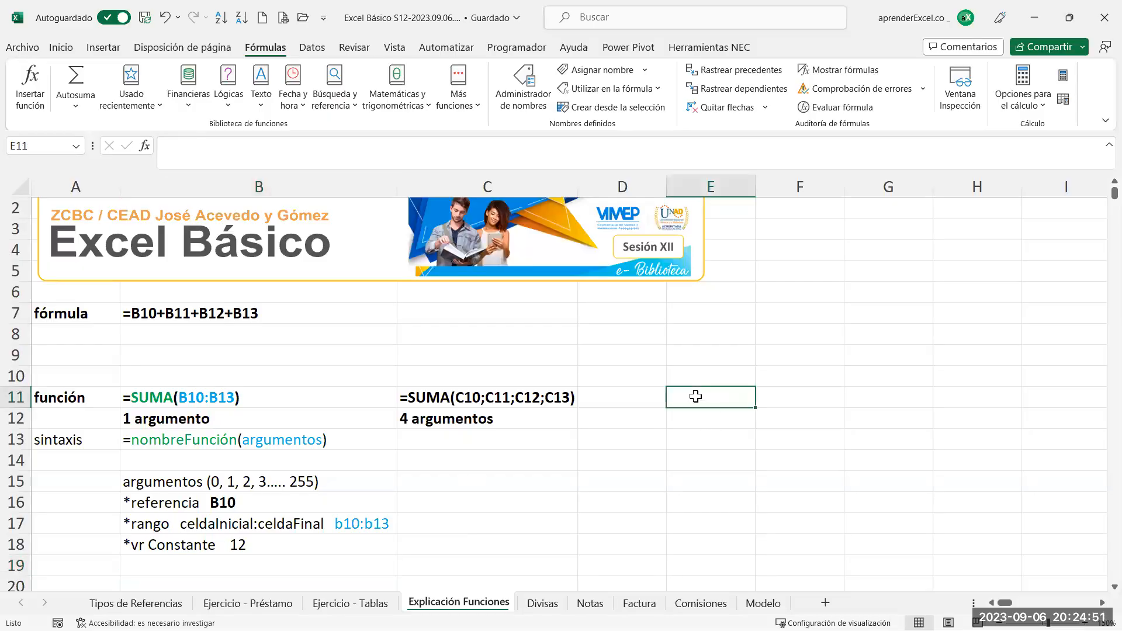
left_click(303, 108)
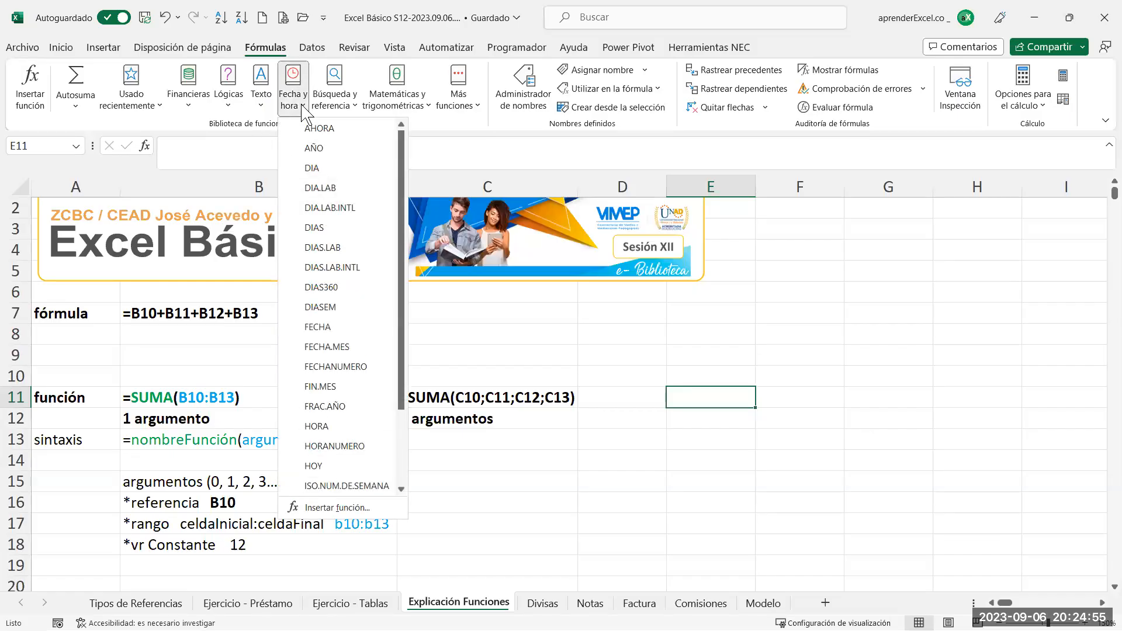
left_click(338, 468)
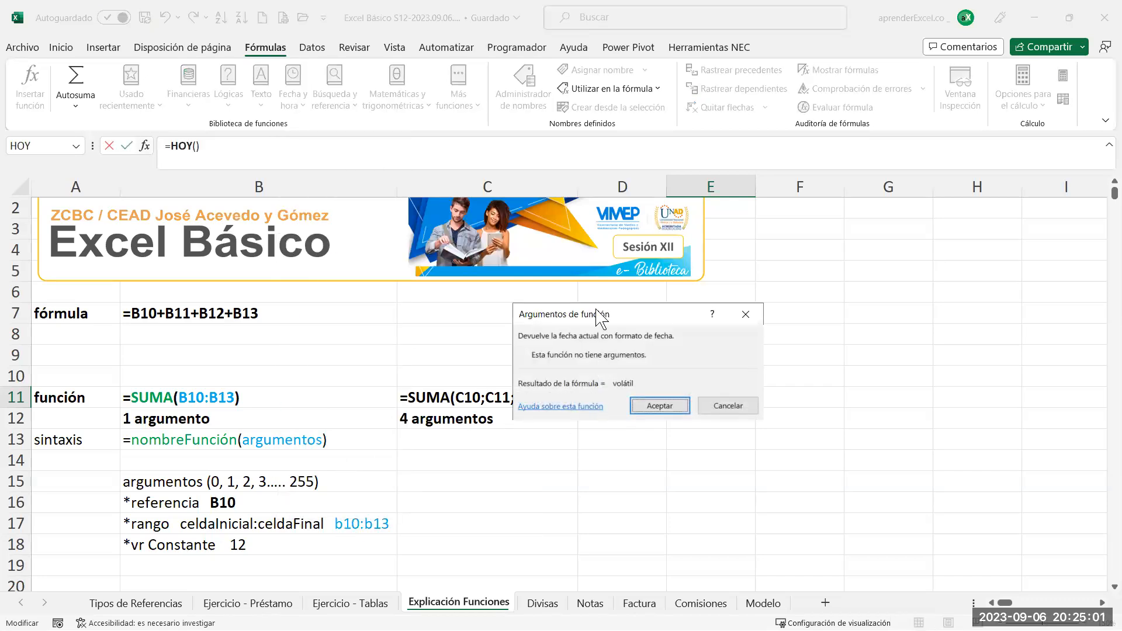
left_click_drag(602, 316, 719, 387)
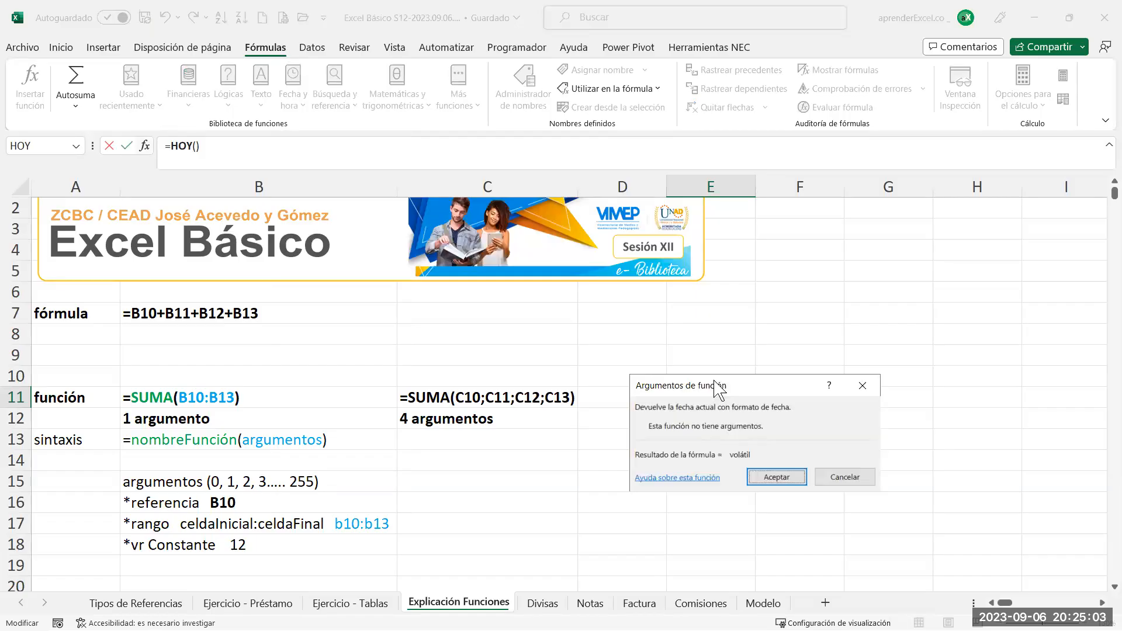
key("ctrl")
key("ctrl")
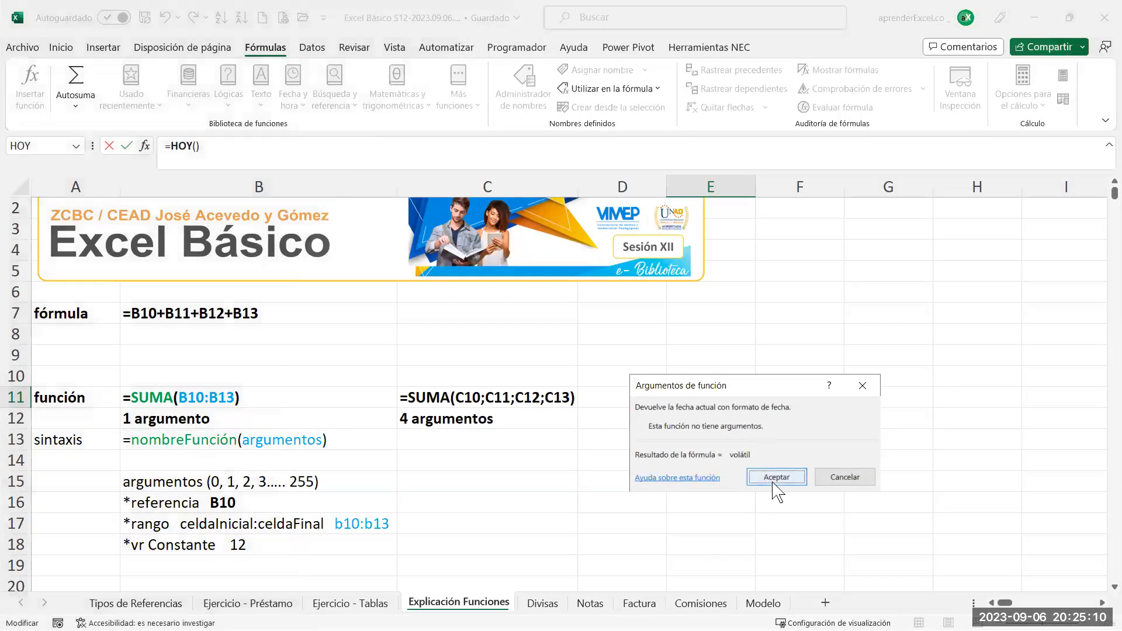
left_click(772, 482)
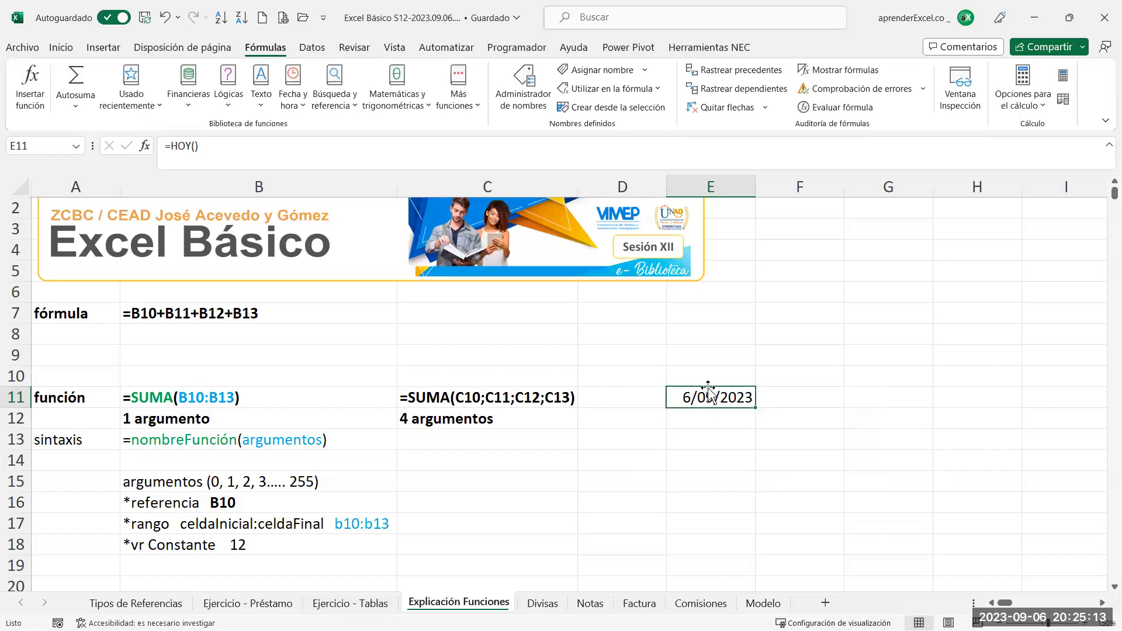
Label the HOY function example with "0 argumentos" in E12 and select the empty cell C8
left_click(695, 419)
type("0")
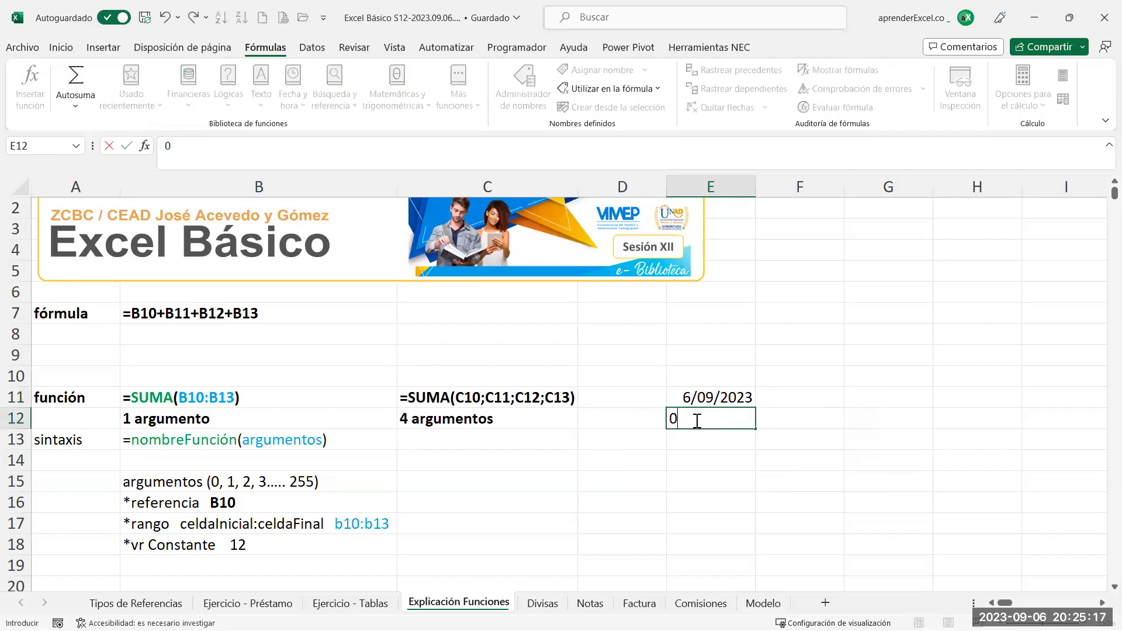
type(" argumen")
type("os")
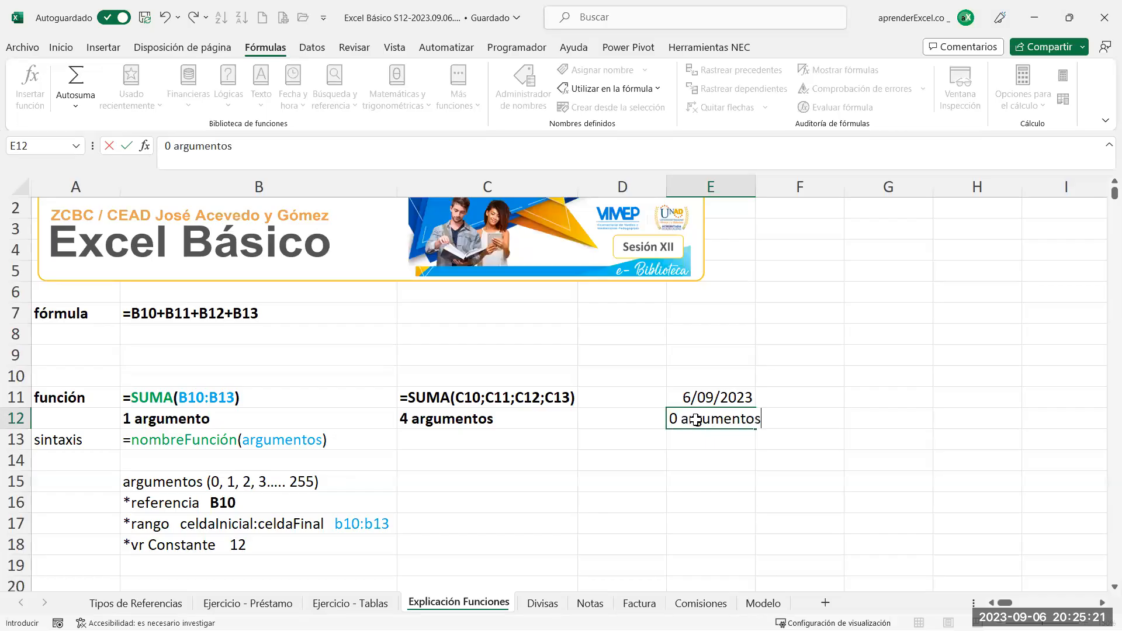
key("Return")
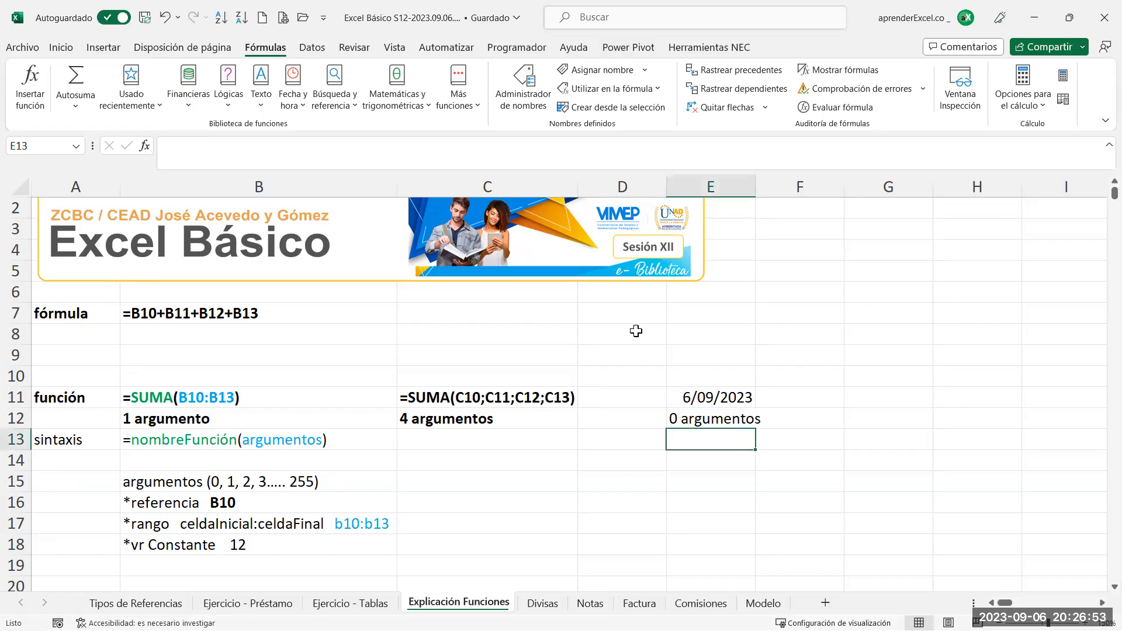
left_click(555, 331)
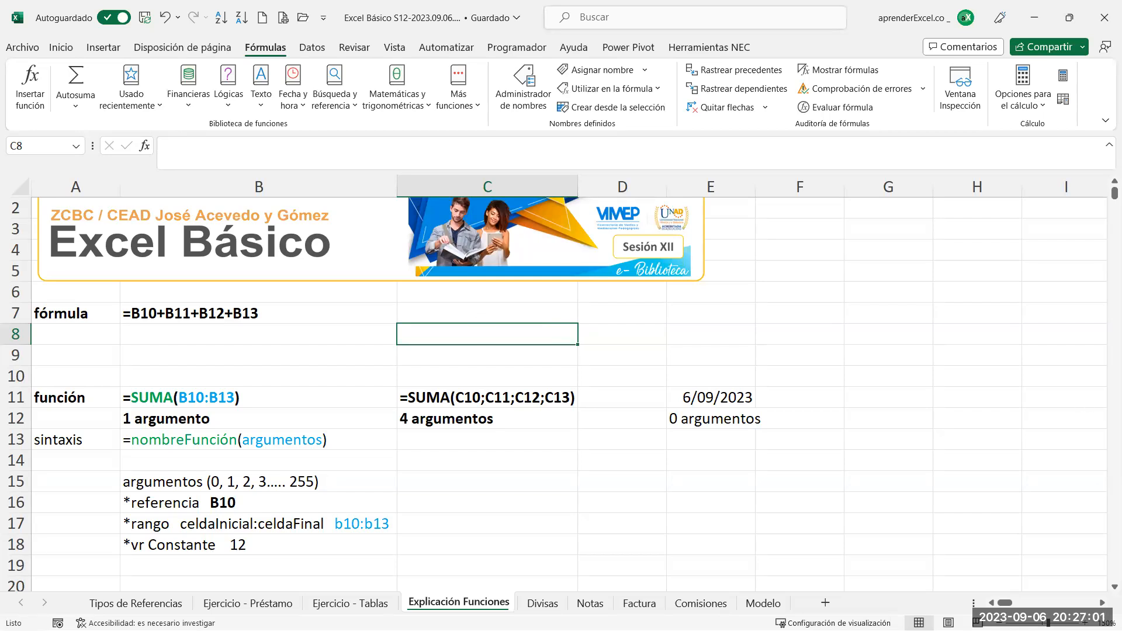
Switch to the PowerPoint slide show and advance past the Preguntas slide to the "Haz una practica, para afianzar tus conocimientos" slide
key("alt+Tab")
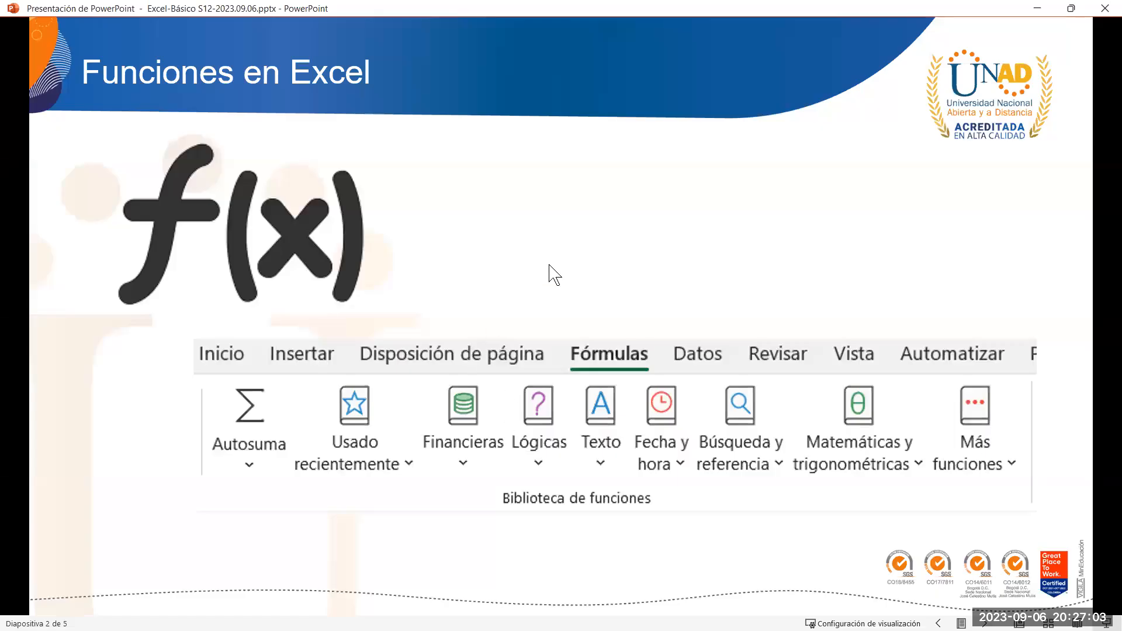
left_click(549, 266)
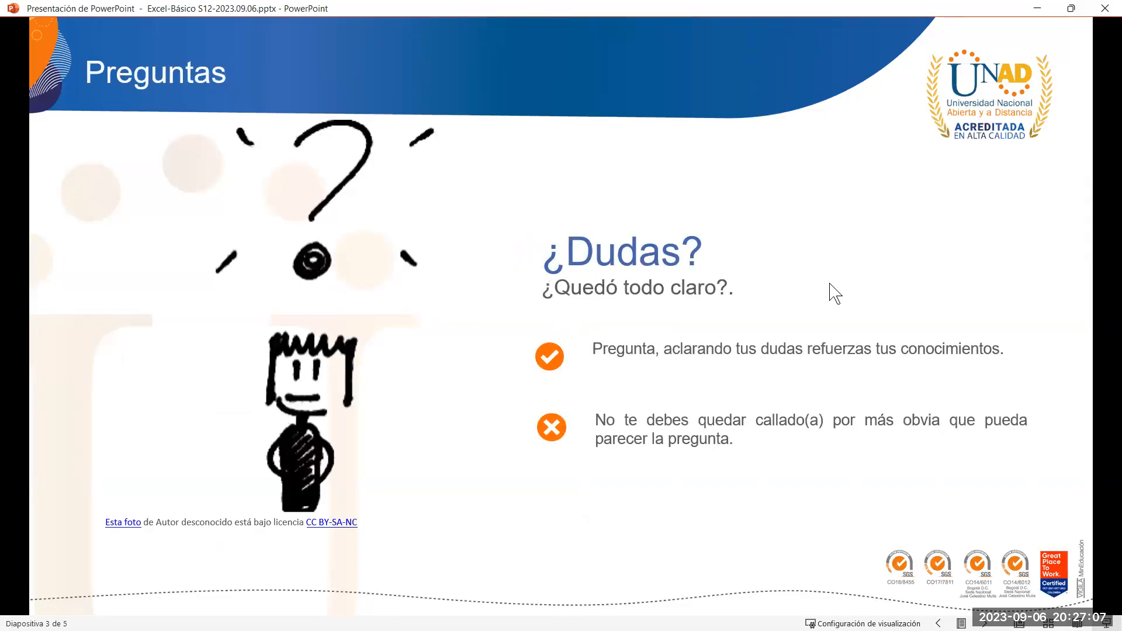
left_click(790, 297)
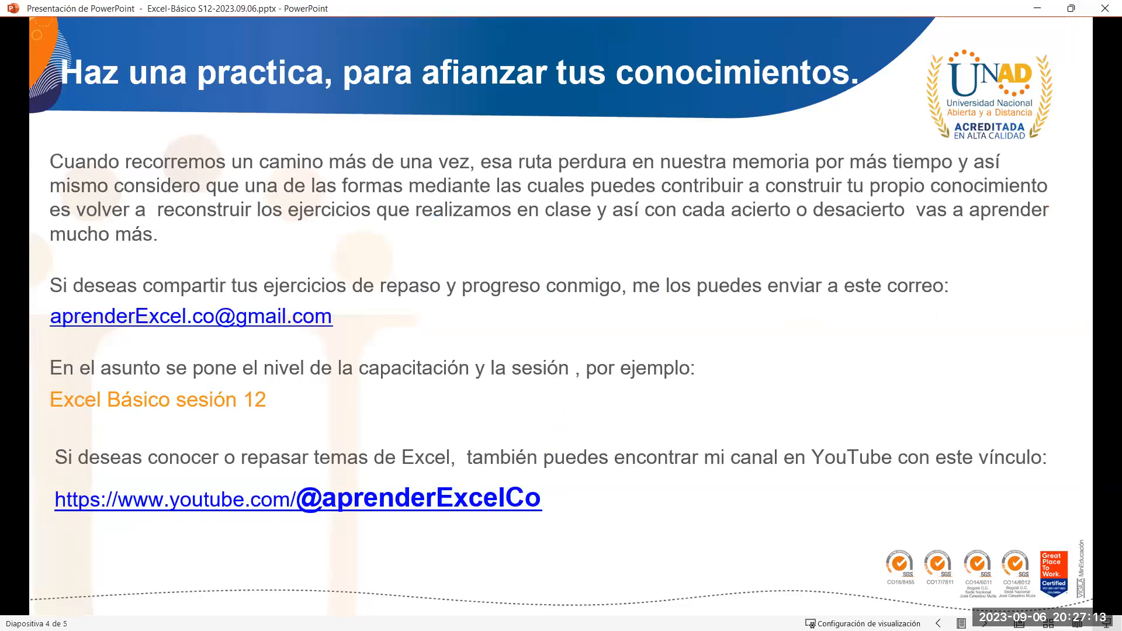